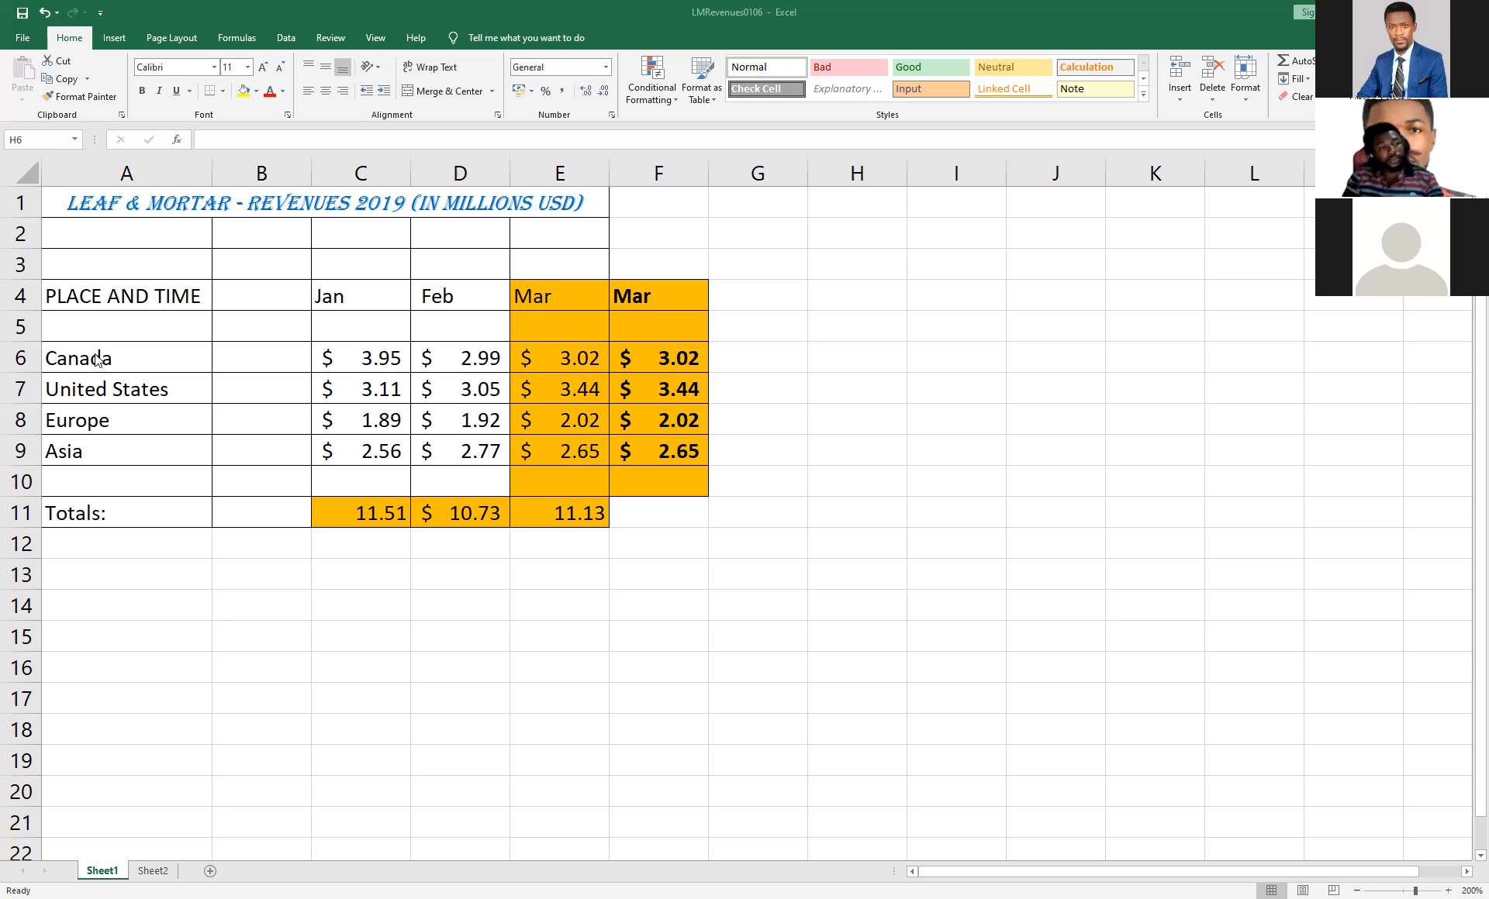
Change the heading in cell A4 to "PLACE, TIME,DATE AND NUMBER" and wrap its text within the cell.
{"action": "left_click", "coordinate": [128, 295]}
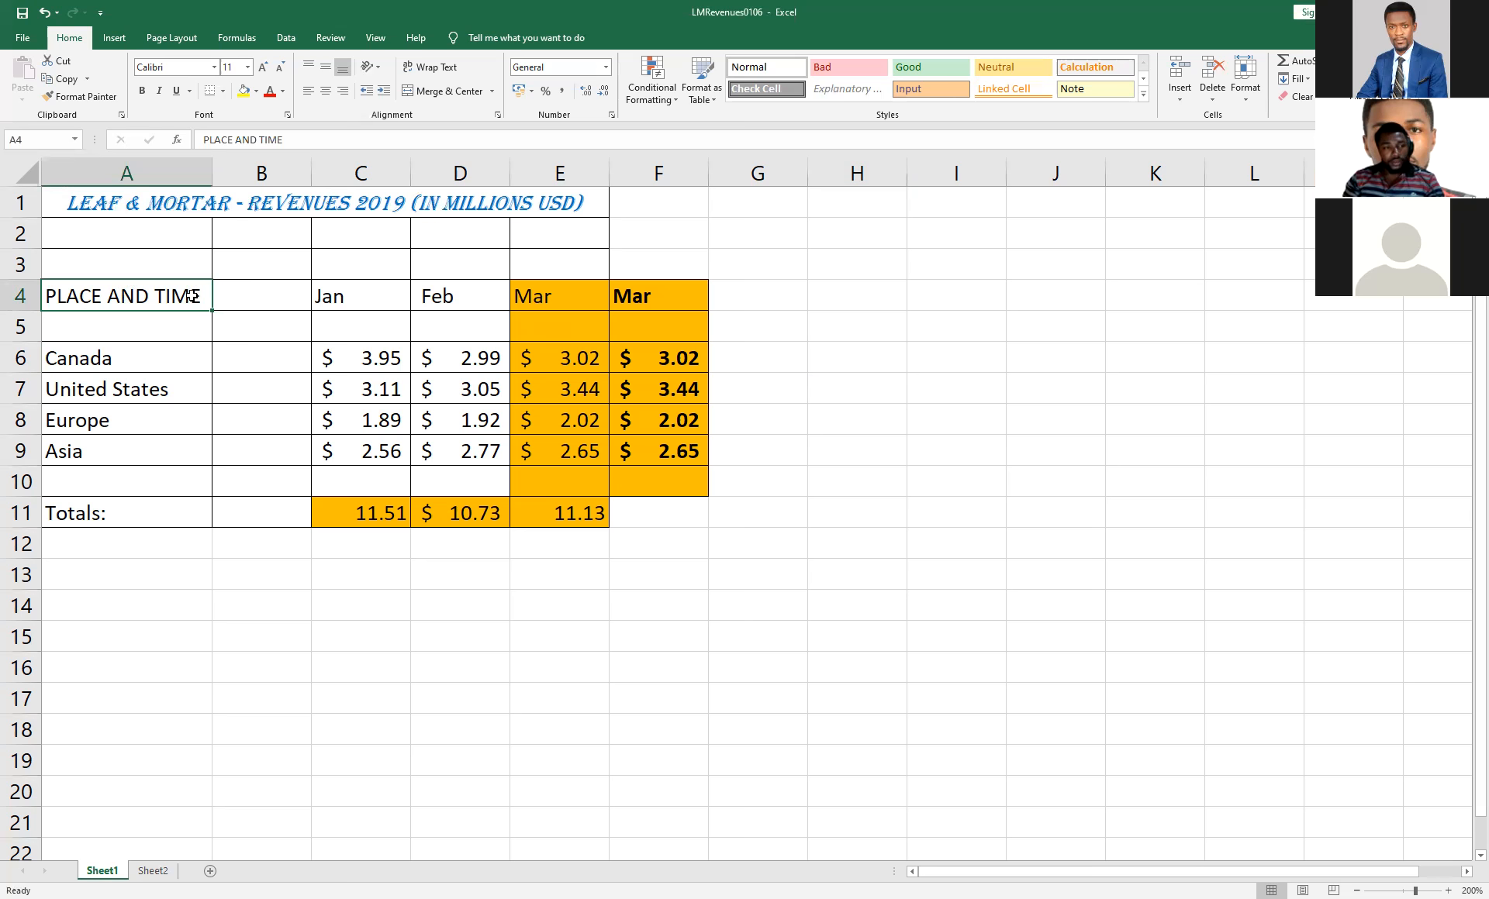
{"action": "double_click", "coordinate": [196, 298]}
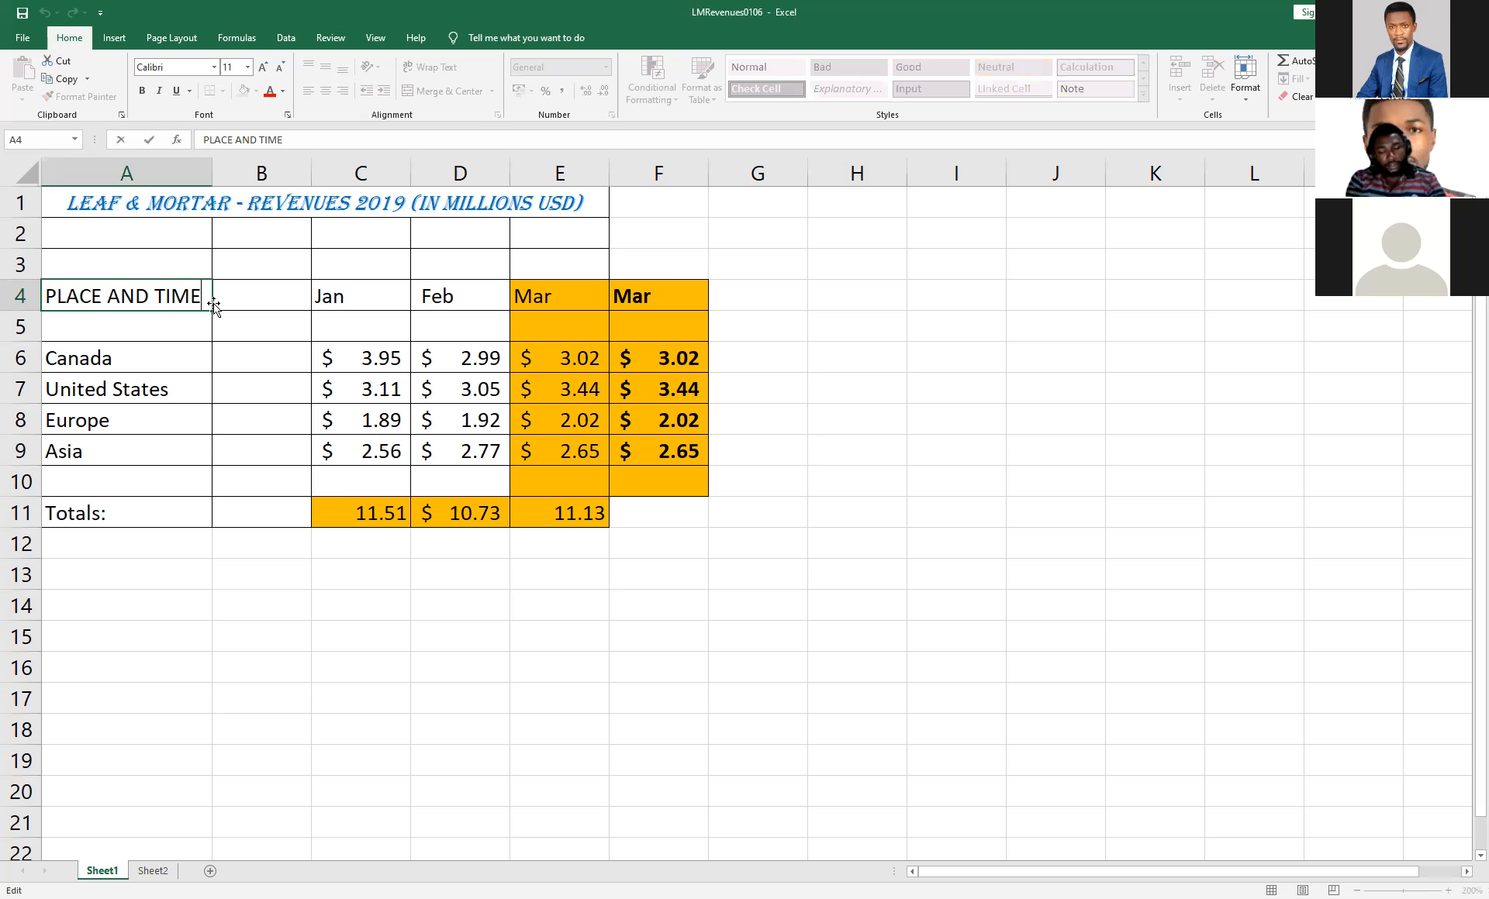
{"action": "key", "text": "BackSpace"}
{"action": "key", "text": "BackSpace"}
{"action": "key", "text": "BackSpace"}
{"action": "key", "text": "BackSpace"}
{"action": "key", "text": "BackSpace"}
{"action": "key", "text": "BackSpace"}
{"action": "key", "text": "BackSpace"}
{"action": "key", "text": "BackSpace"}
{"action": "key", "text": "BackSpace"}
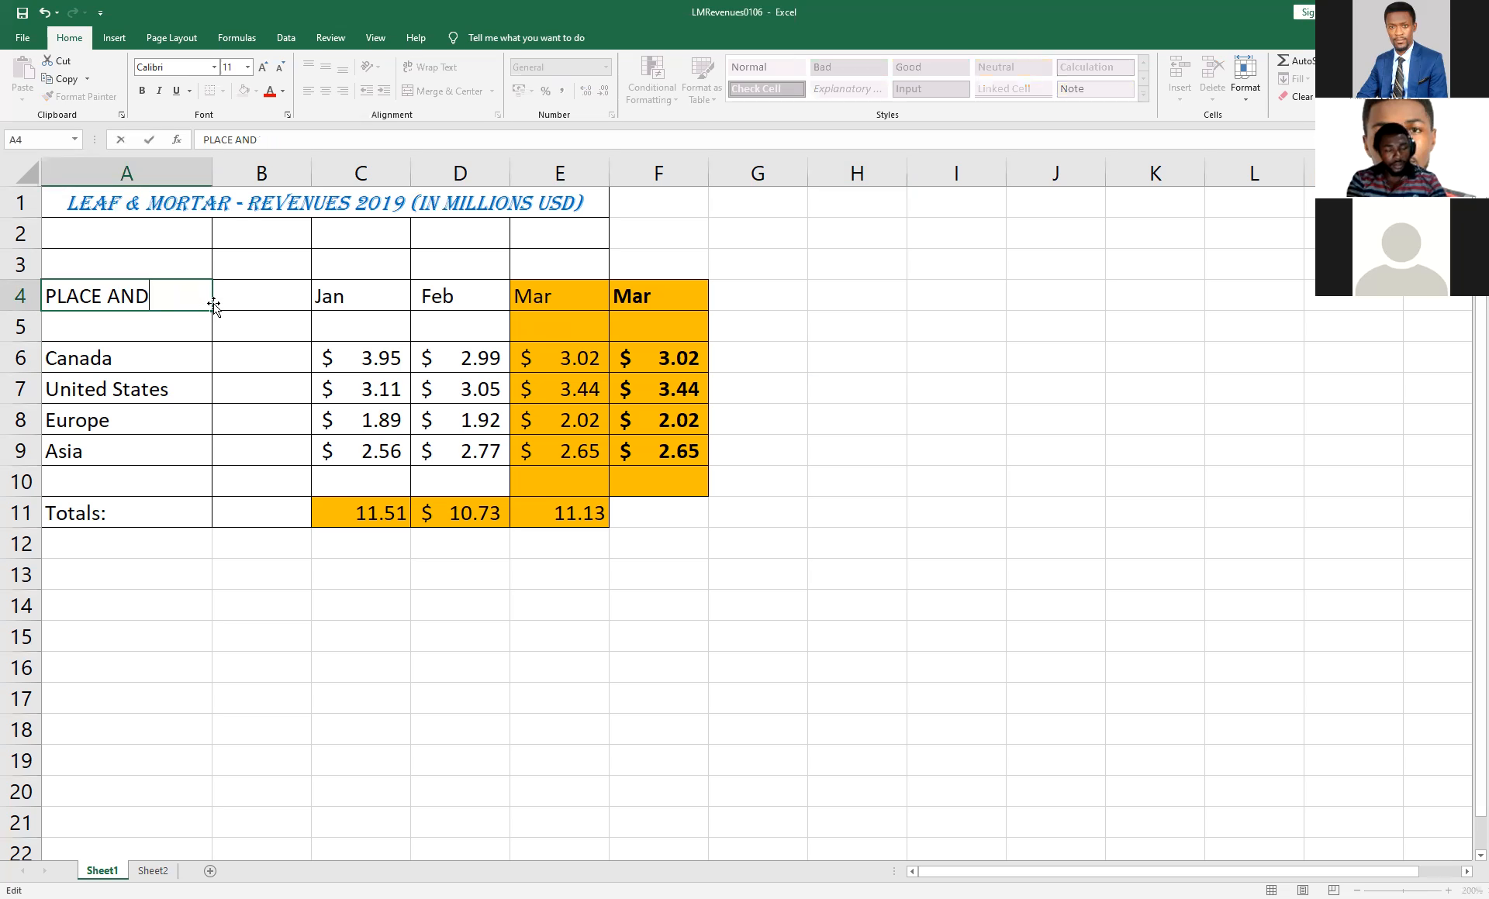
{"action": "type", "text": ", time"}
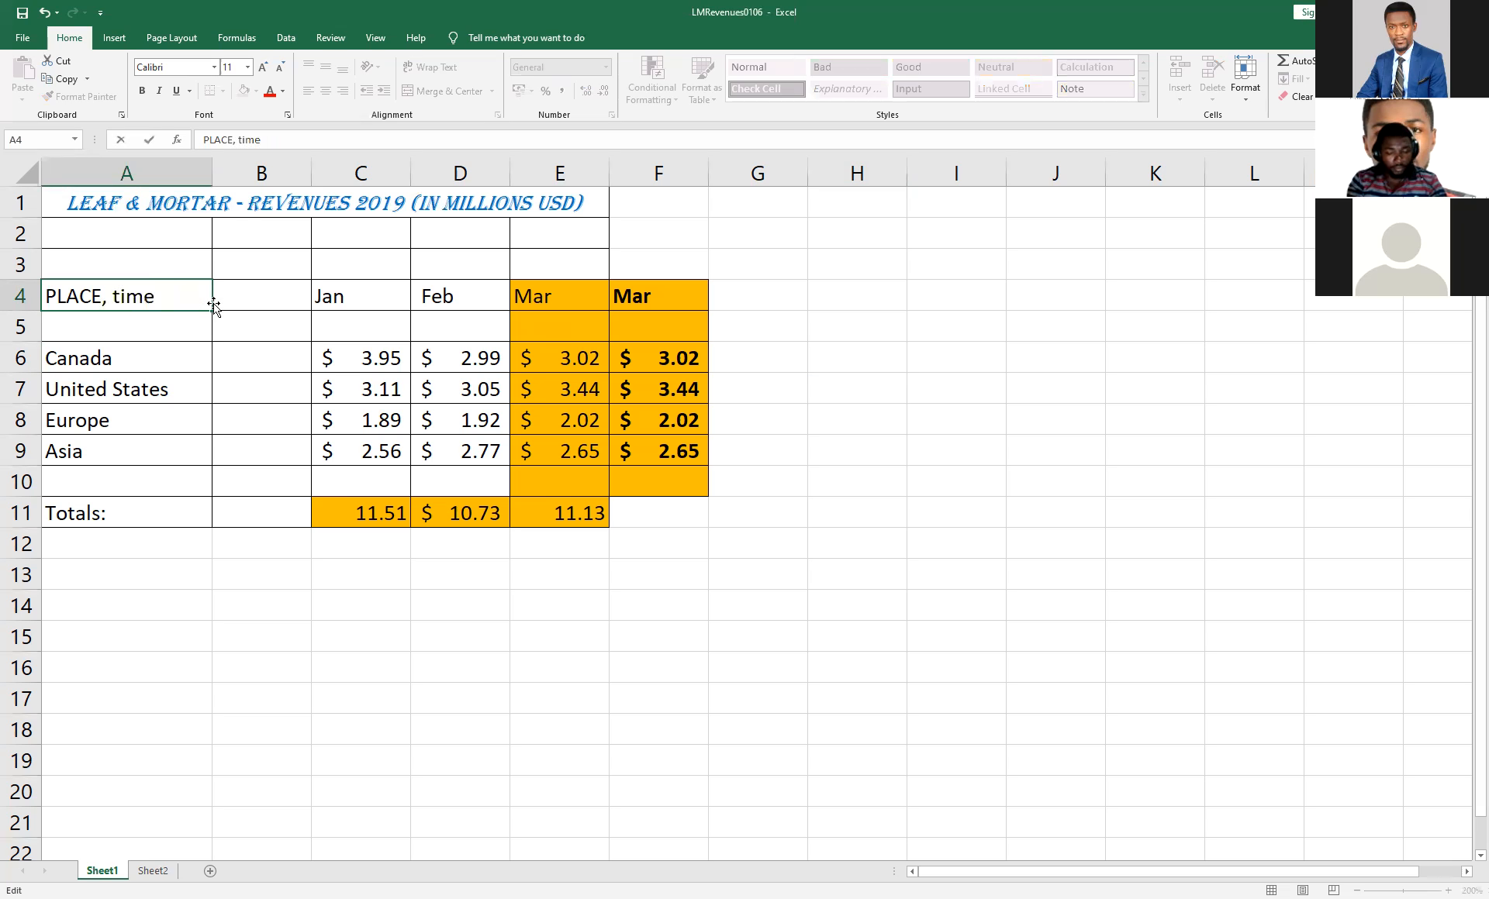
{"action": "key", "text": "BackSpace"}
{"action": "key", "text": "BackSpace"}
{"action": "key", "text": "BackSpace"}
{"action": "key", "text": "BackSpace"}
{"action": "key", "text": "BackSpace"}
{"action": "type", "text": "TIME"}
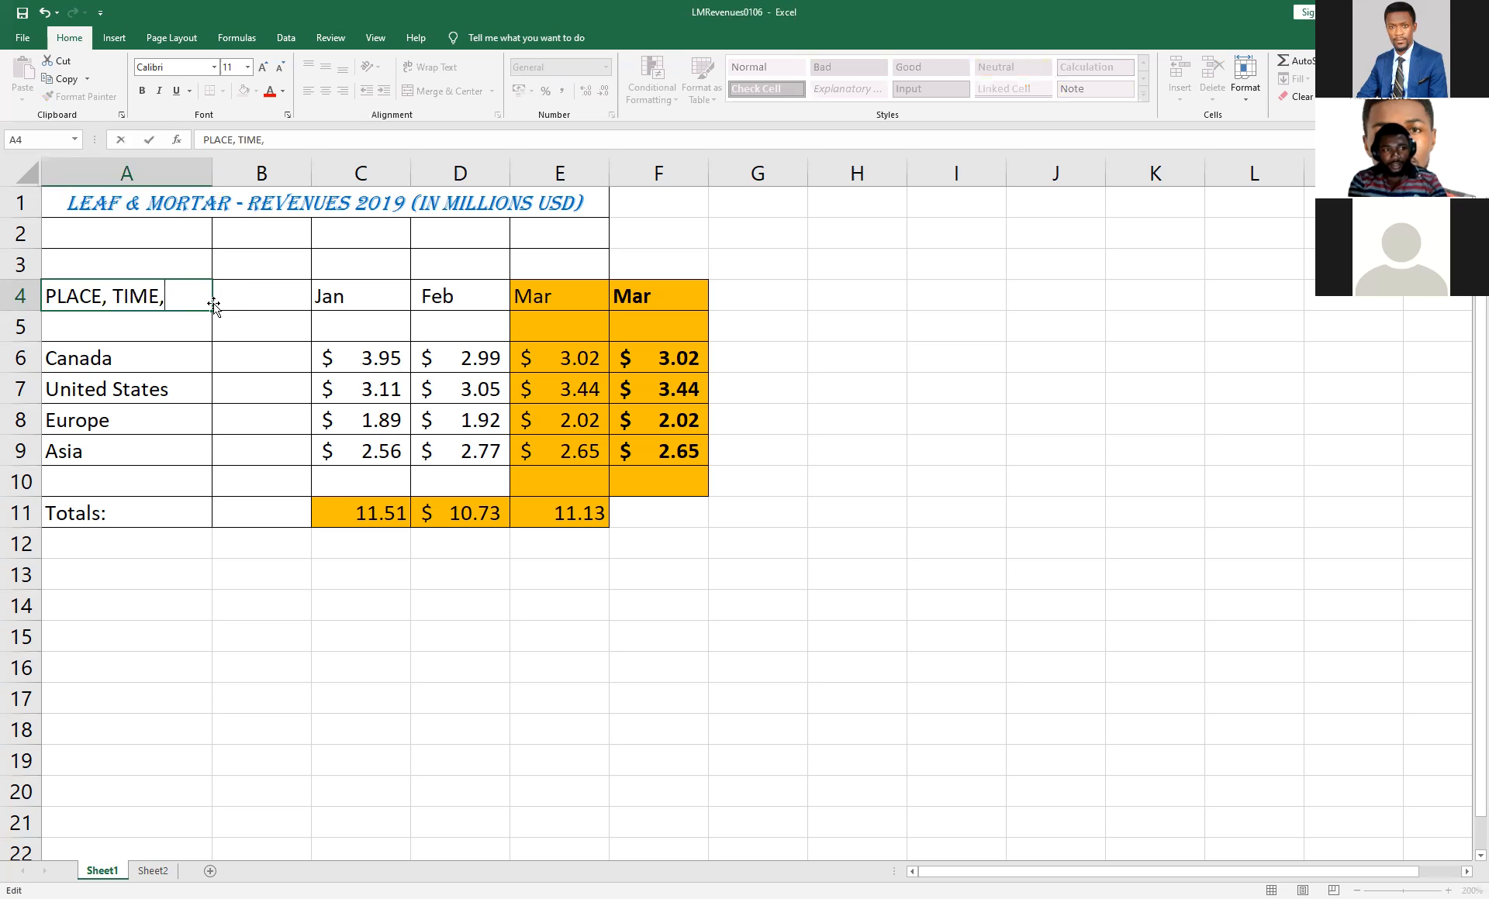
{"action": "type", "text": ",DARE"}
{"action": "key", "text": "BackSpace"}
{"action": "key", "text": "BackSpace"}
{"action": "type", "text": "TE"}
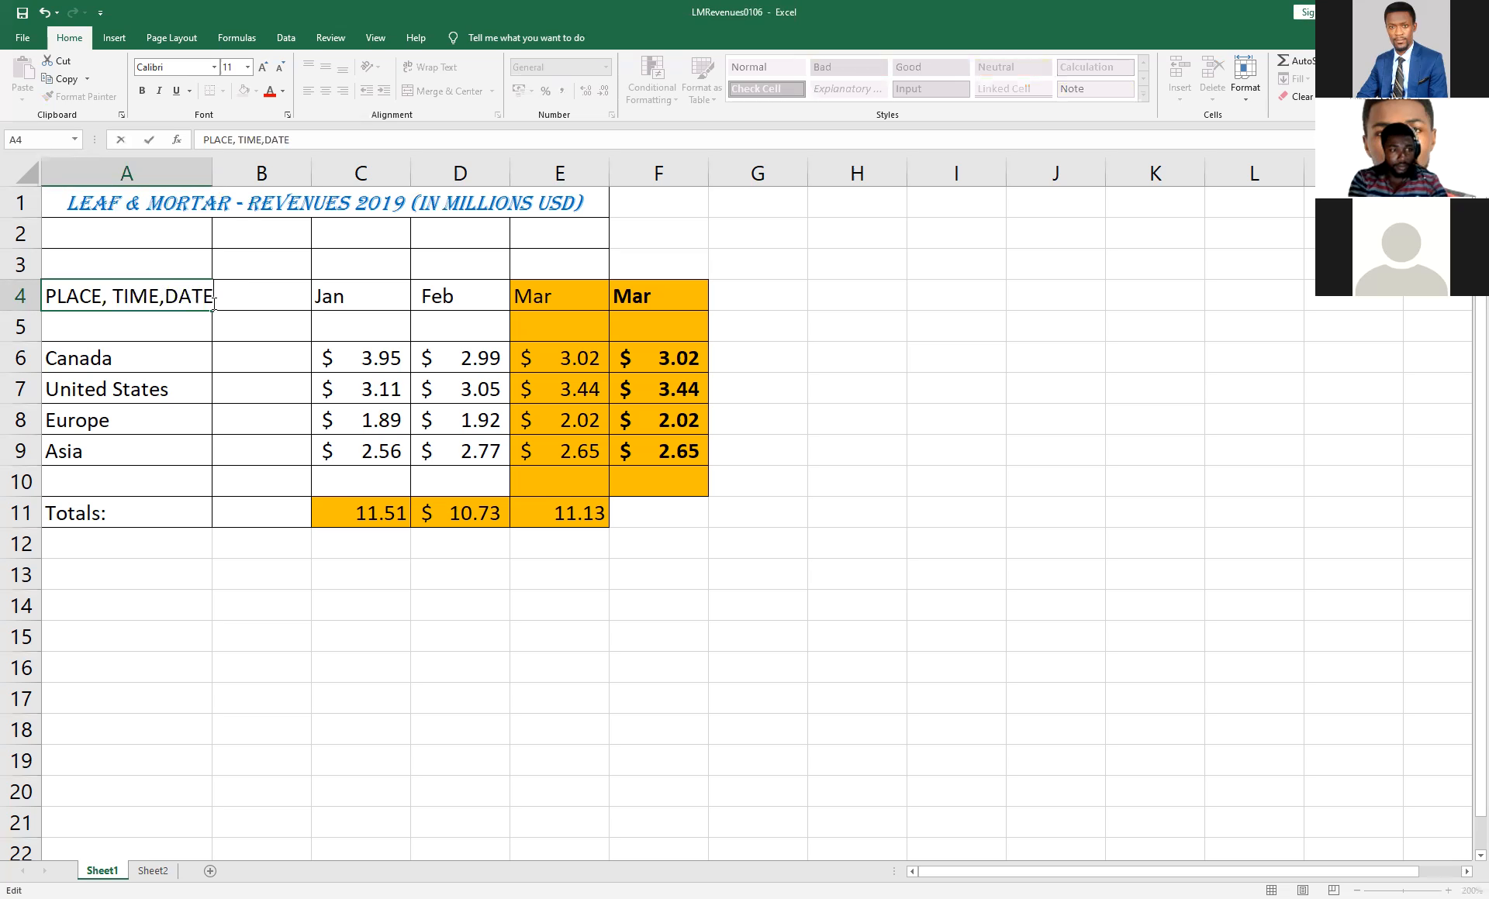
{"action": "type", "text": " AND"}
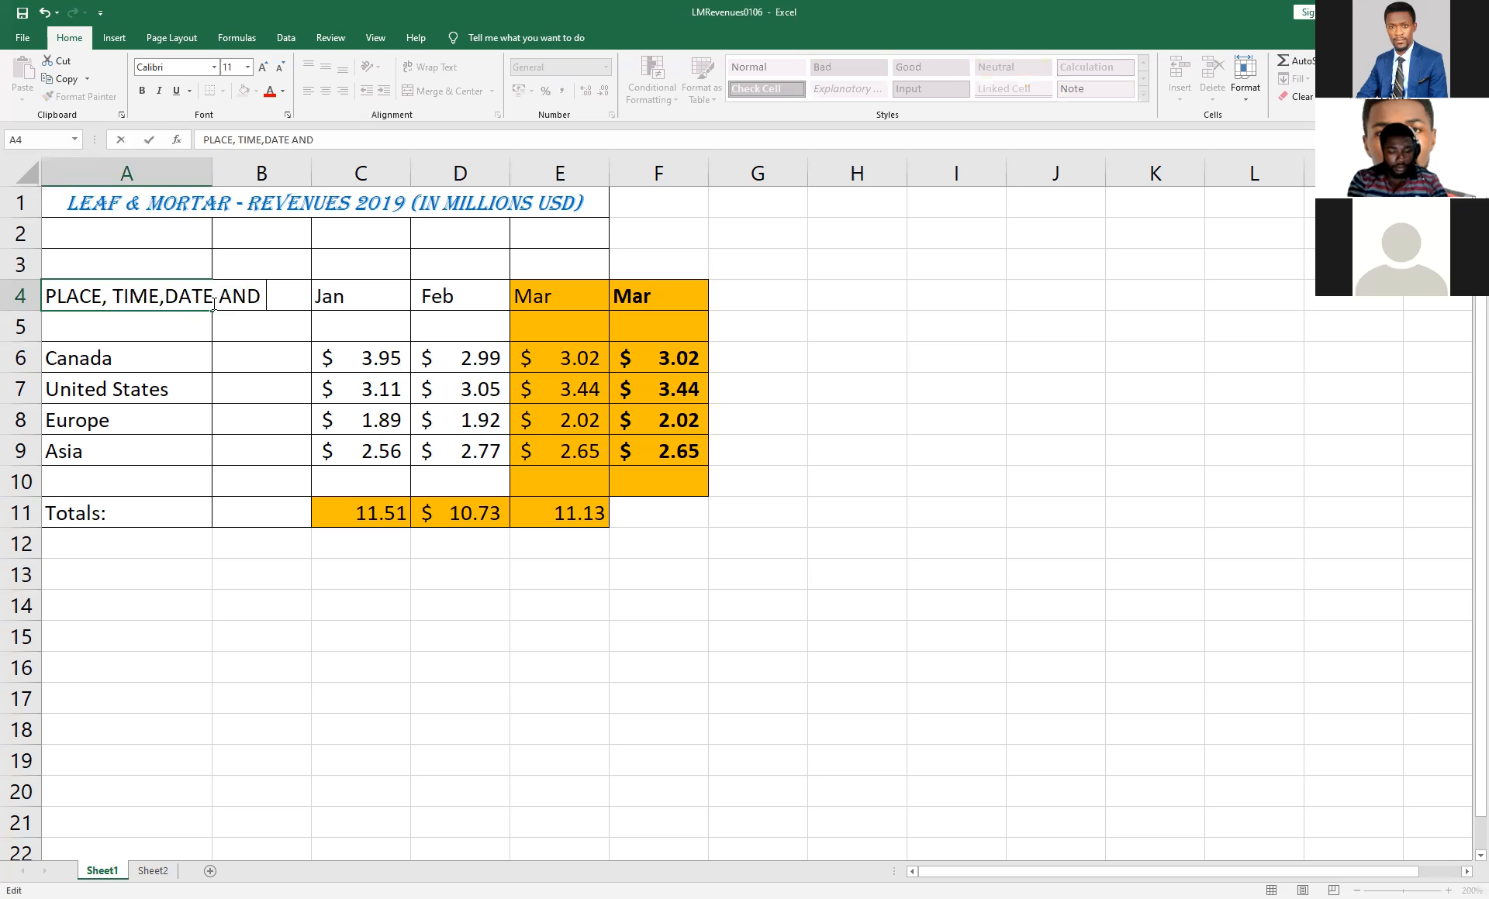
{"action": "type", "text": " NUMBER"}
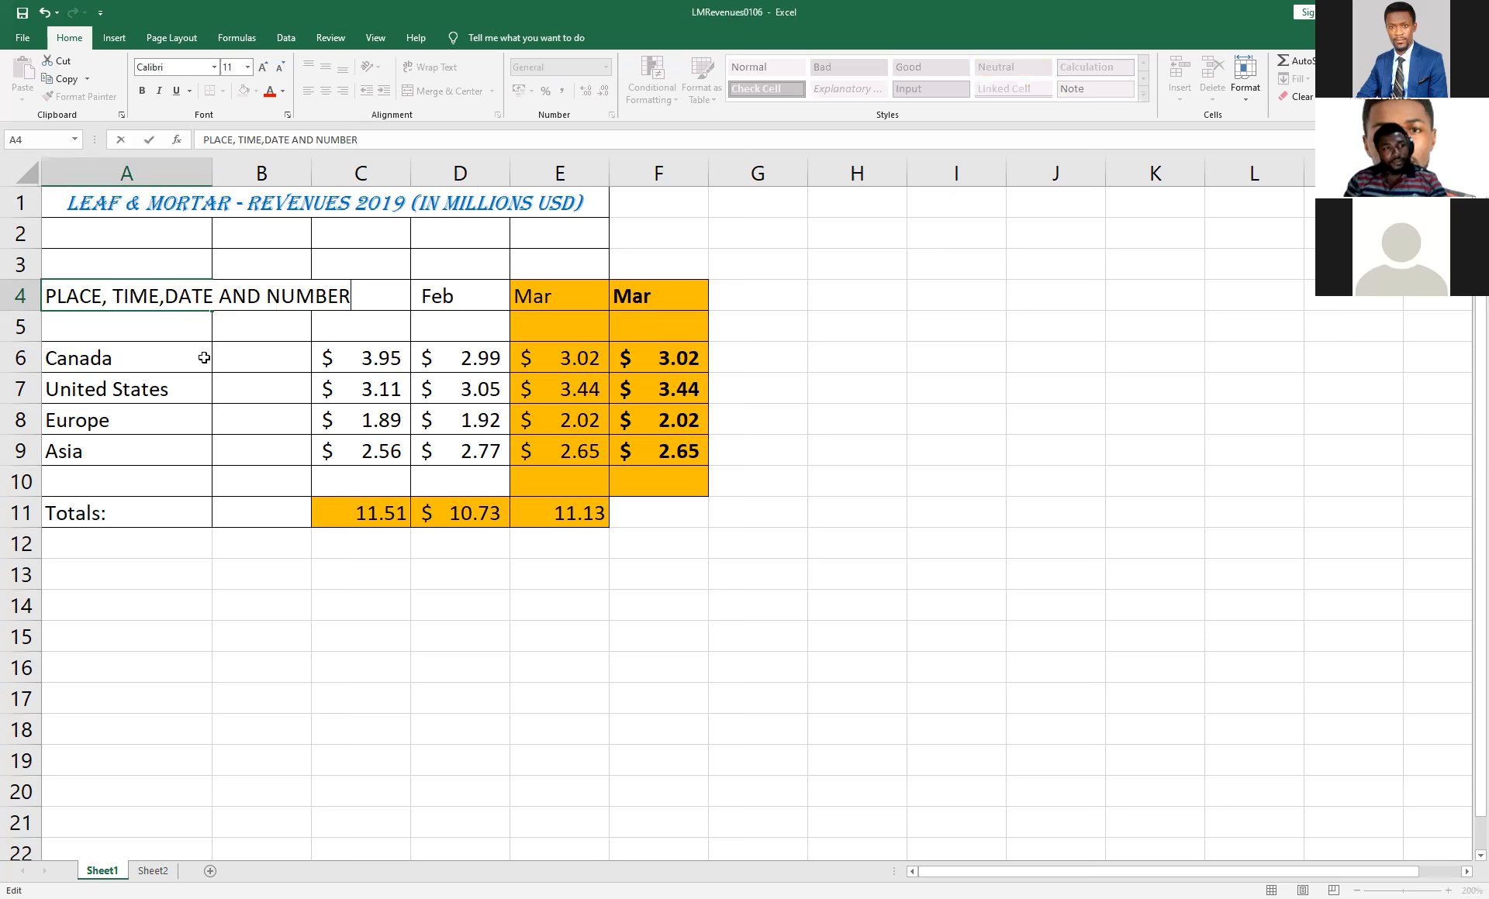
{"action": "left_click", "coordinate": [266, 338]}
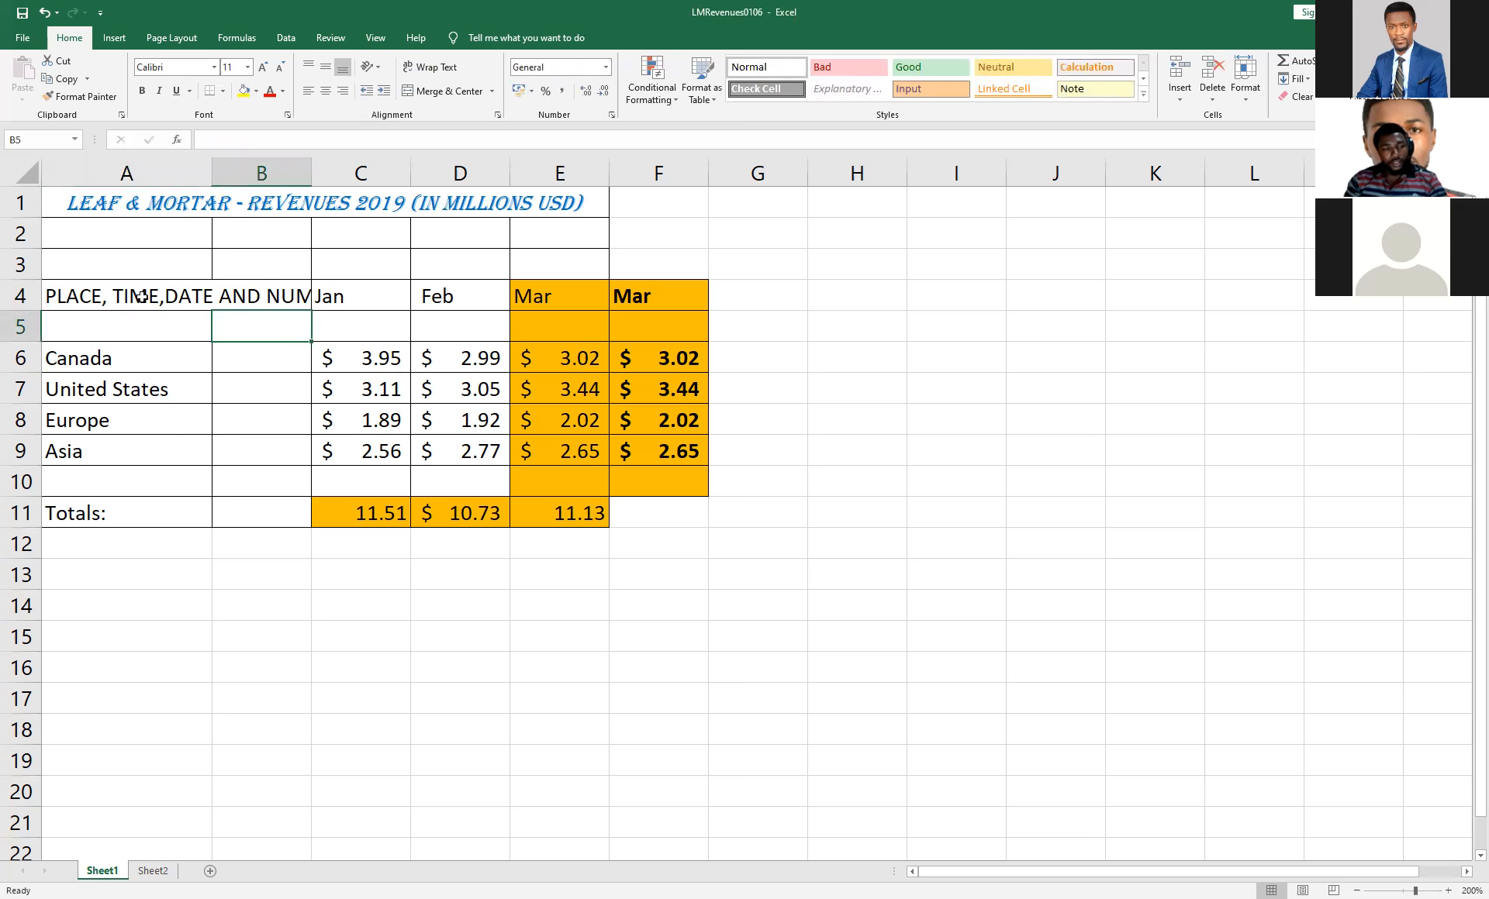
{"action": "left_click", "coordinate": [103, 297]}
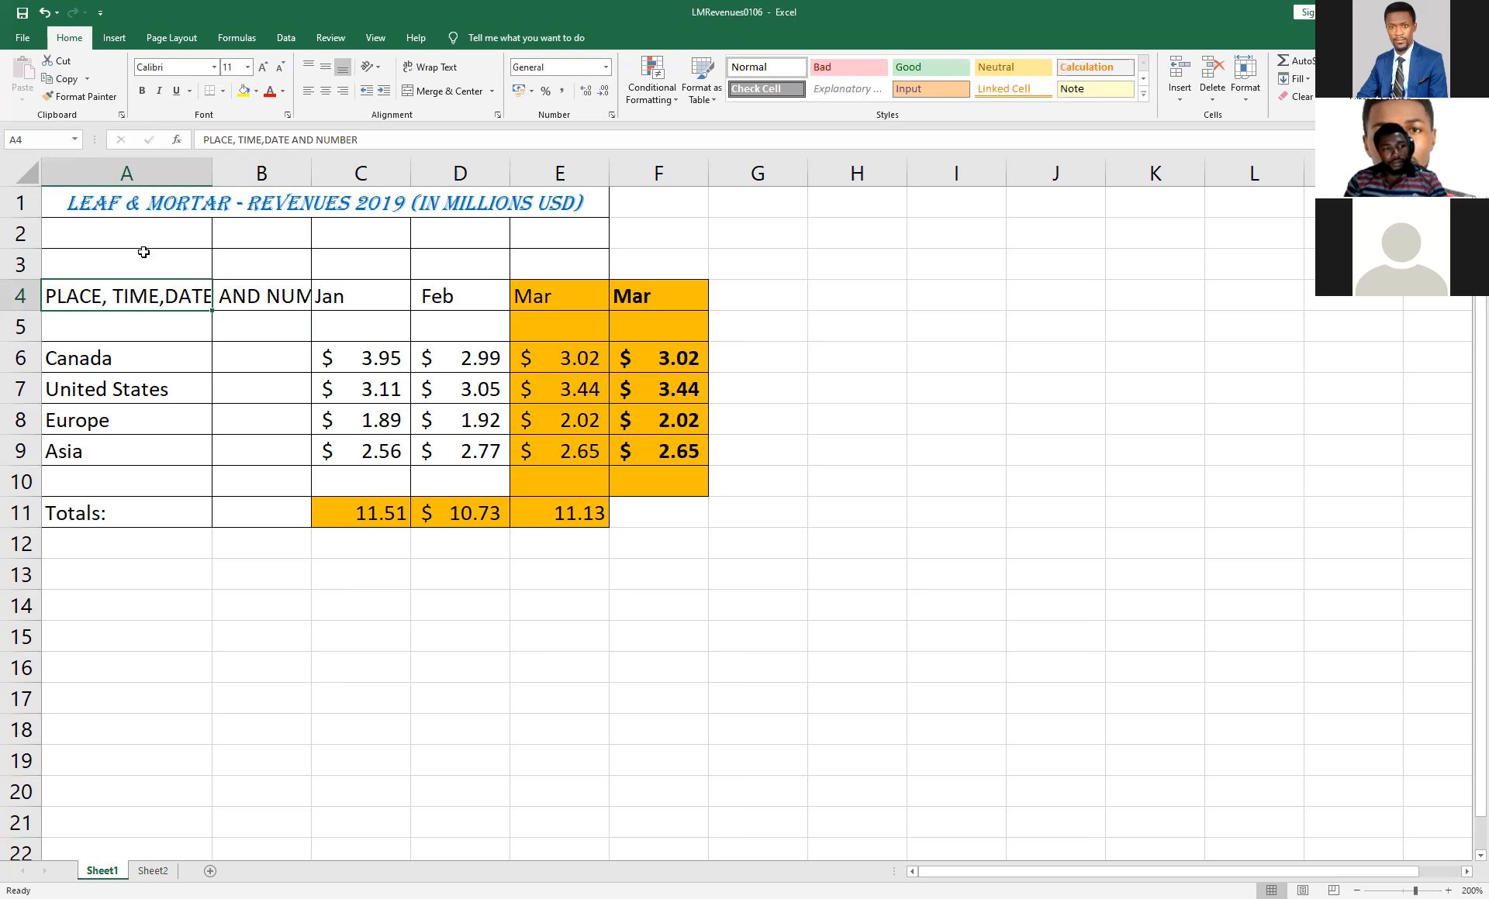
{"action": "left_click", "coordinate": [433, 69]}
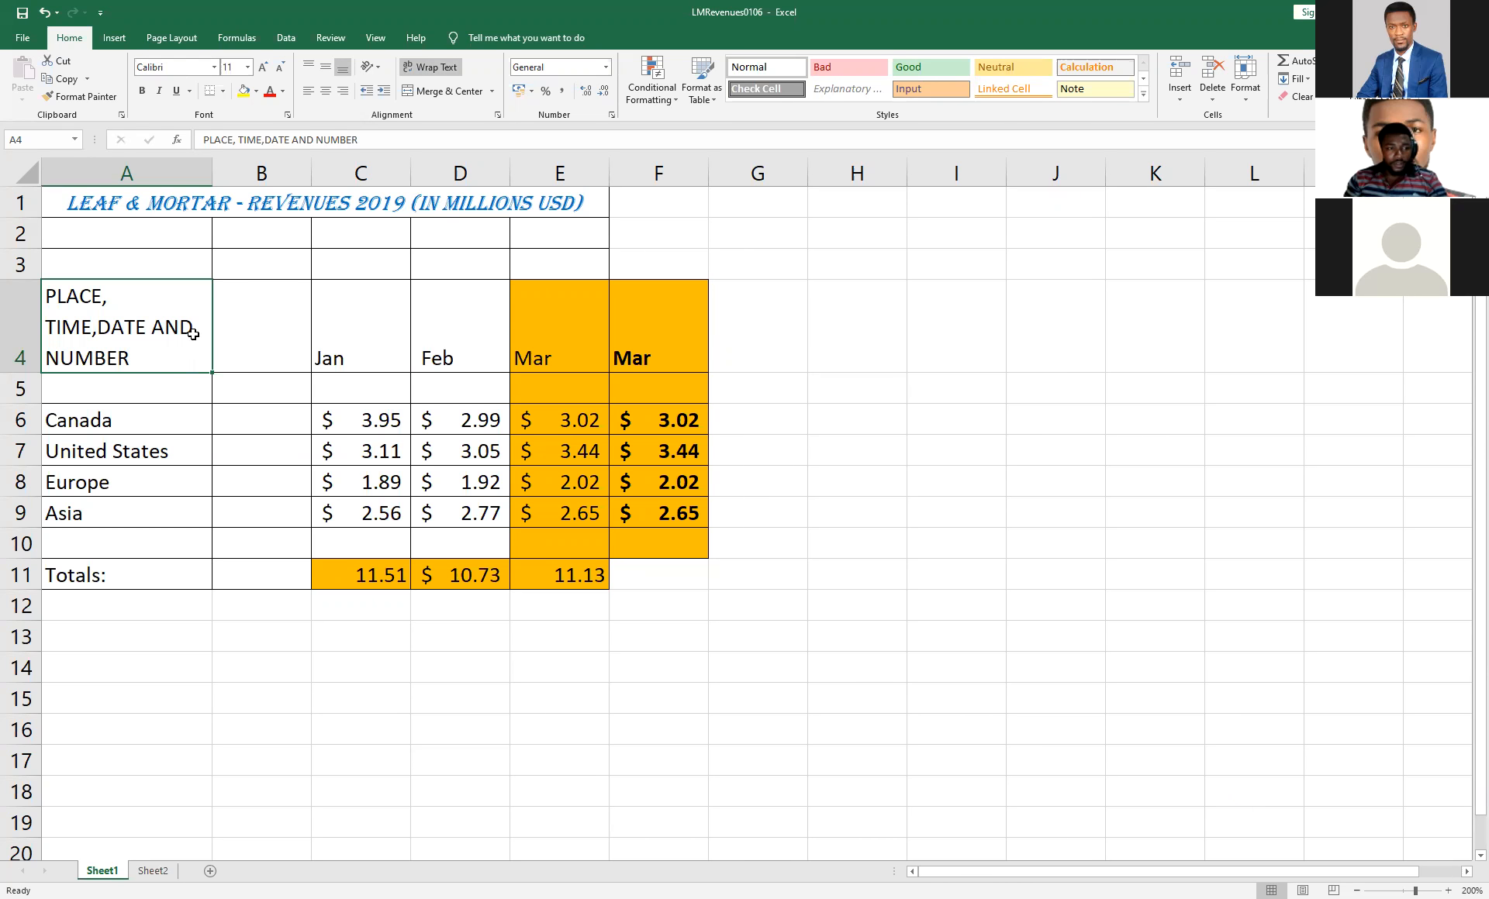
Extend the Canada label in cell A6 to "Canada, CHINA, JAPAN" and wrap its text.
{"action": "left_click", "coordinate": [128, 426]}
{"action": "double_click", "coordinate": [122, 429]}
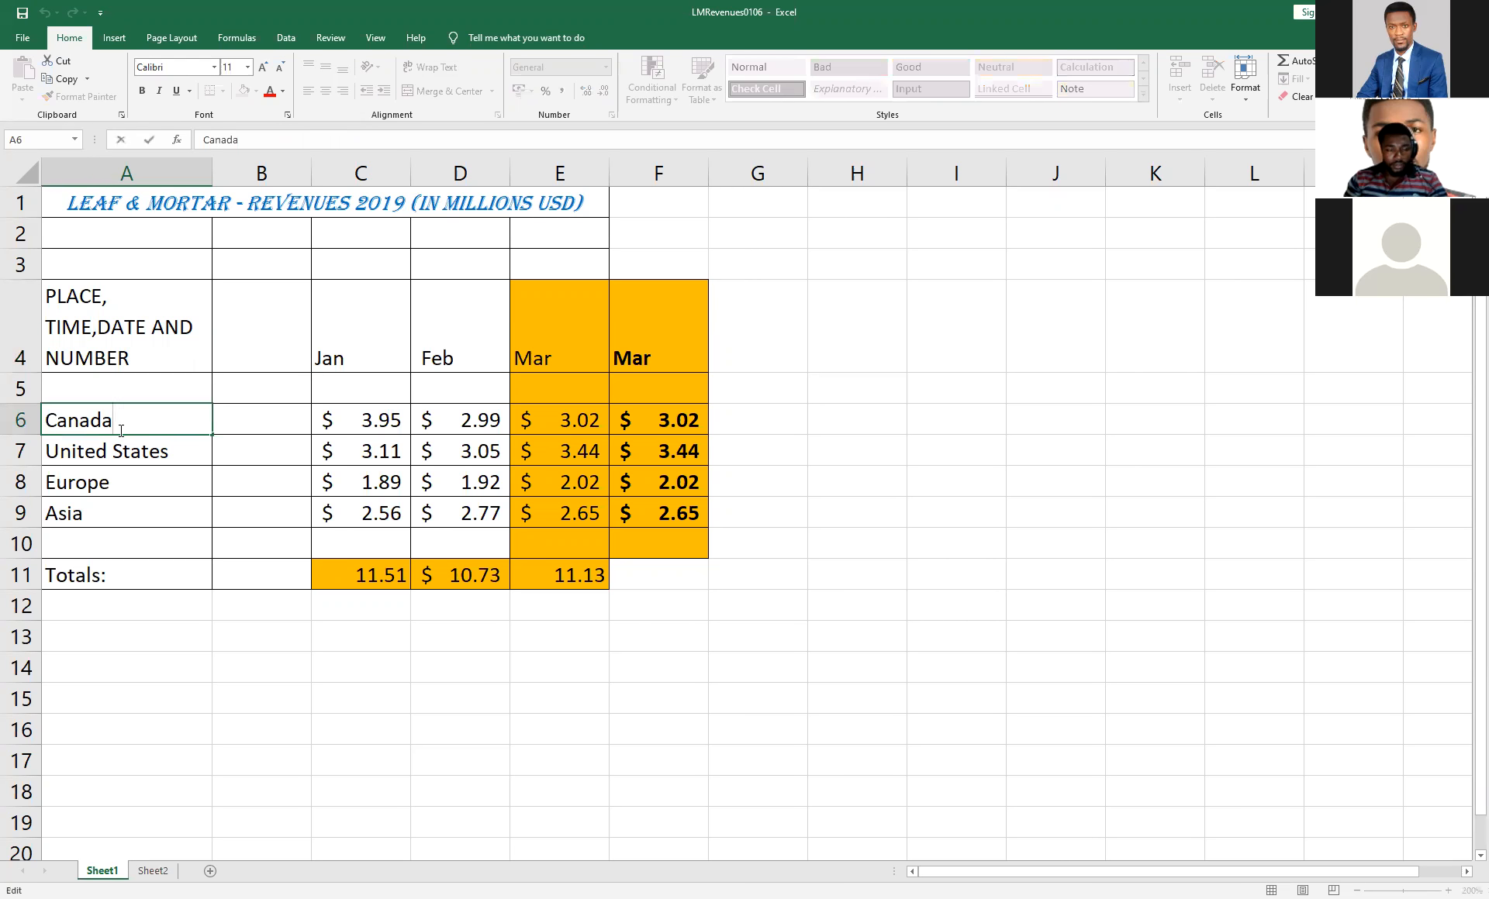
{"action": "type", "text": ","}
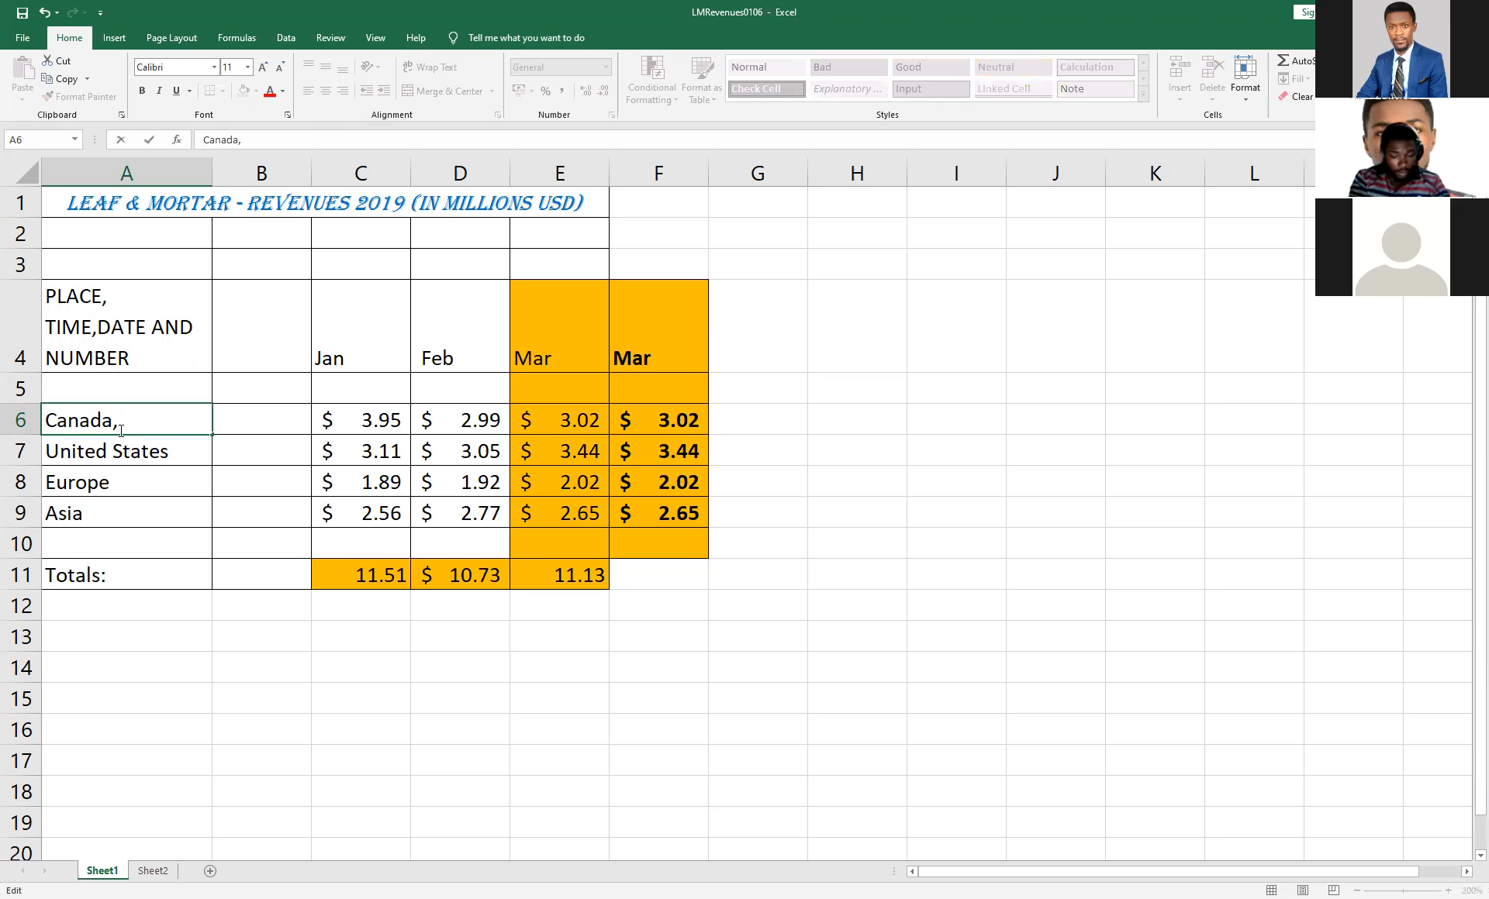
{"action": "type", "text": " CHINA, JAPAN"}
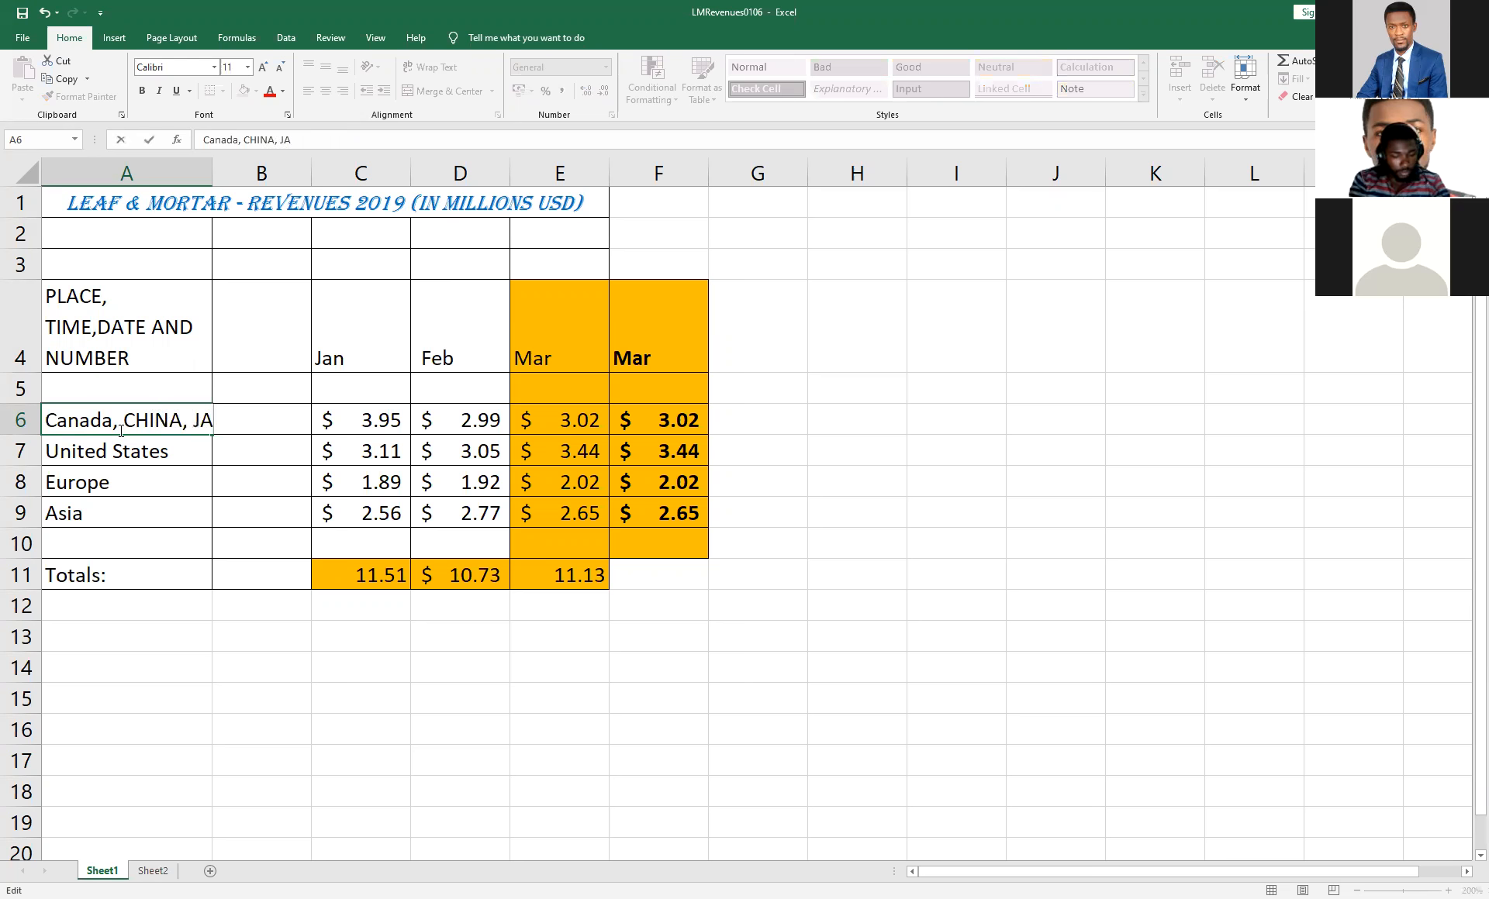
{"action": "left_click", "coordinate": [247, 391]}
{"action": "left_click", "coordinate": [140, 423]}
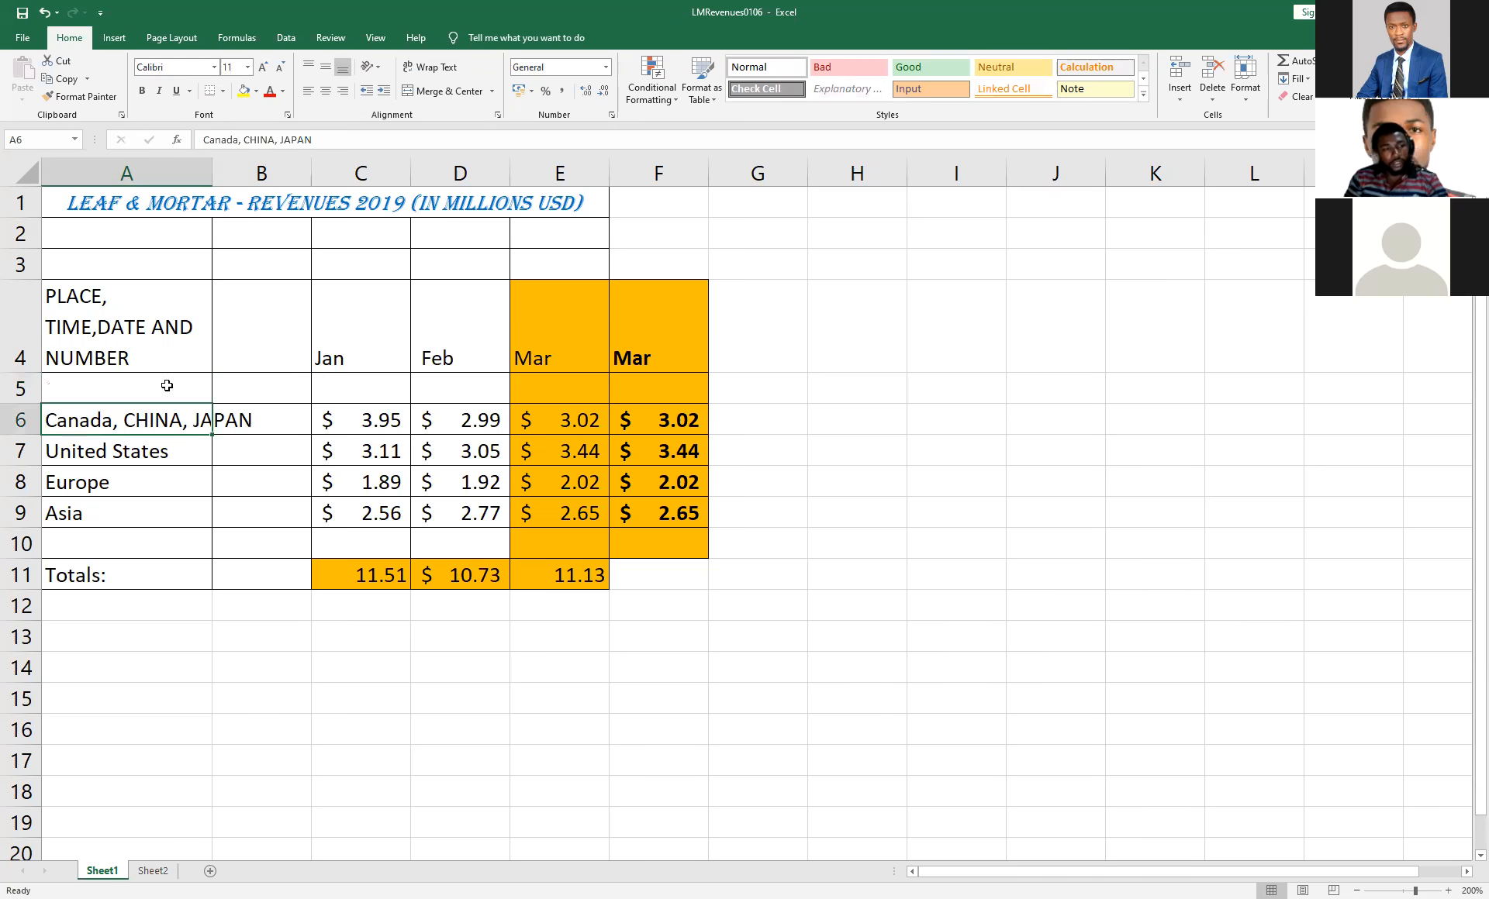
{"action": "left_click", "coordinate": [431, 67]}
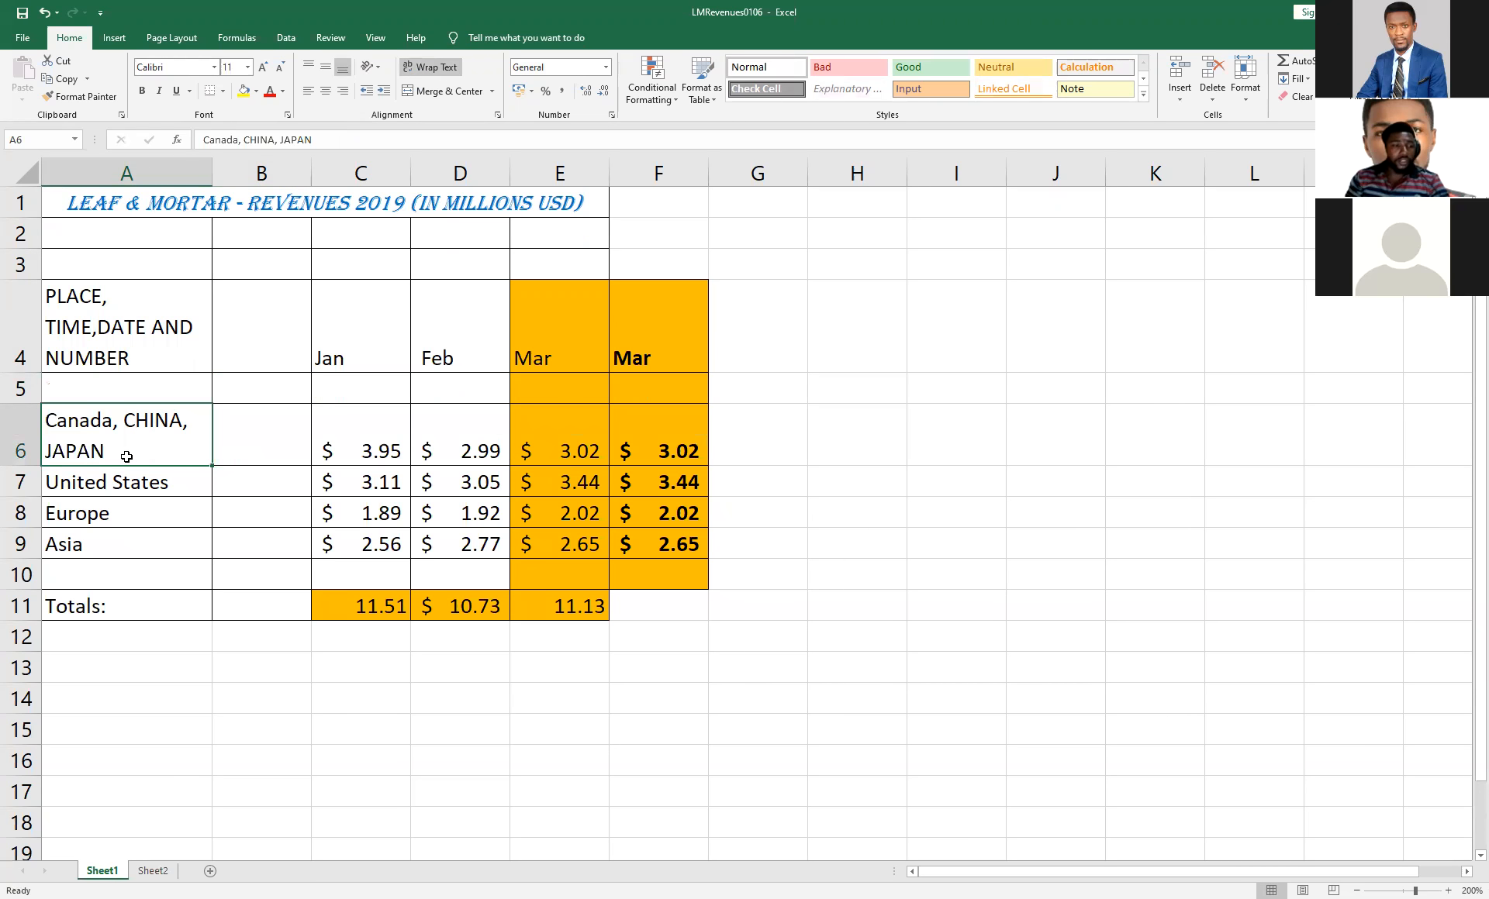
Try centre and right alignment on the heading in A4, and finish with it left-aligned.
{"action": "left_click", "coordinate": [131, 341]}
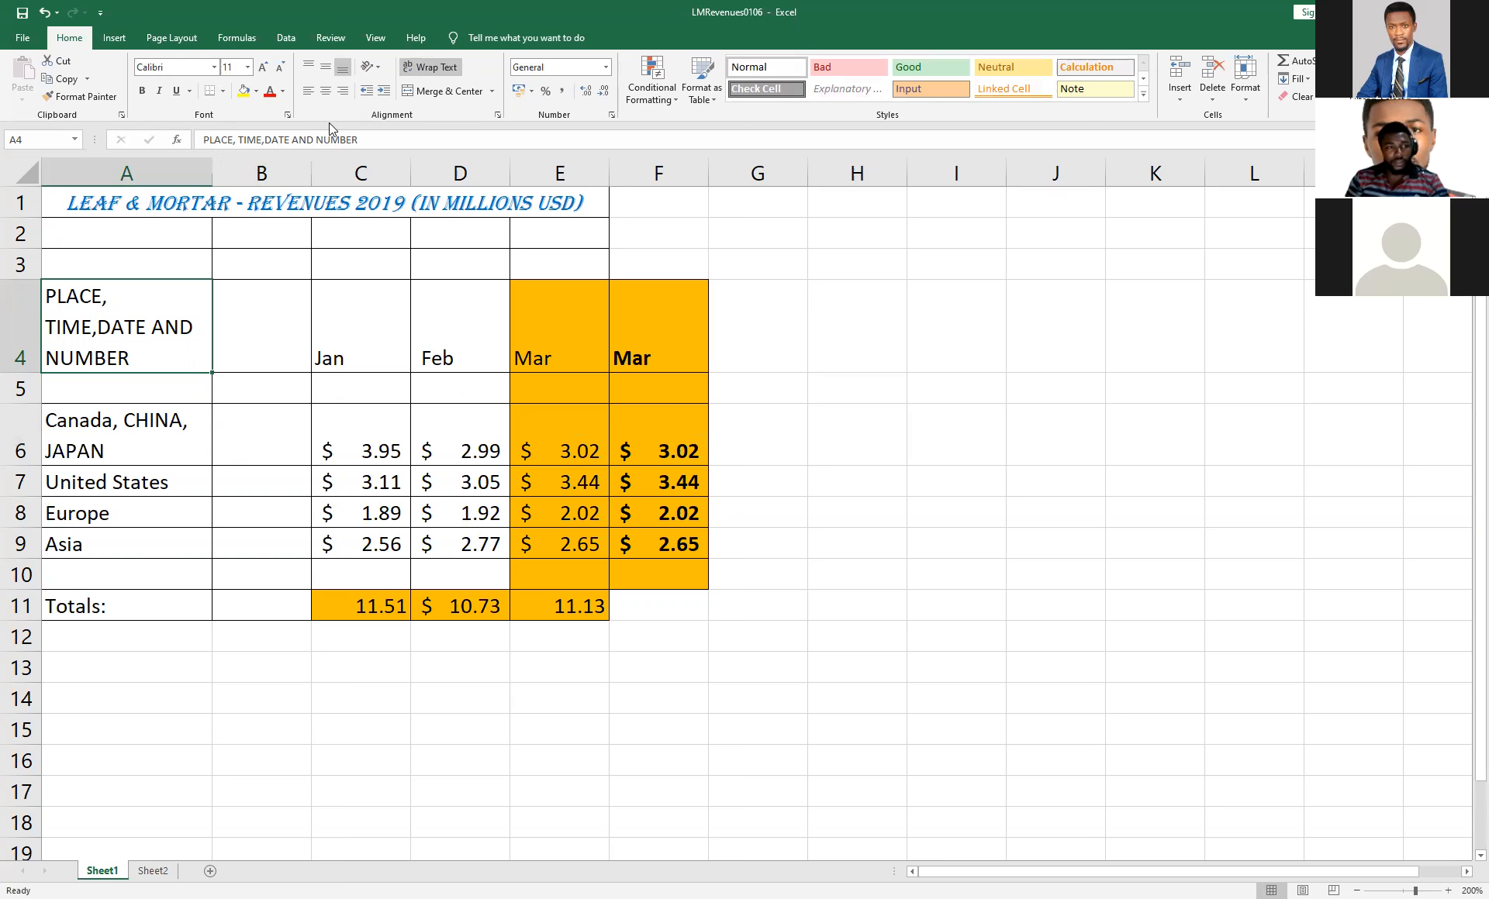
{"action": "left_click", "coordinate": [326, 91]}
{"action": "left_click", "coordinate": [343, 91]}
{"action": "left_click", "coordinate": [308, 91]}
{"action": "left_click", "coordinate": [326, 92]}
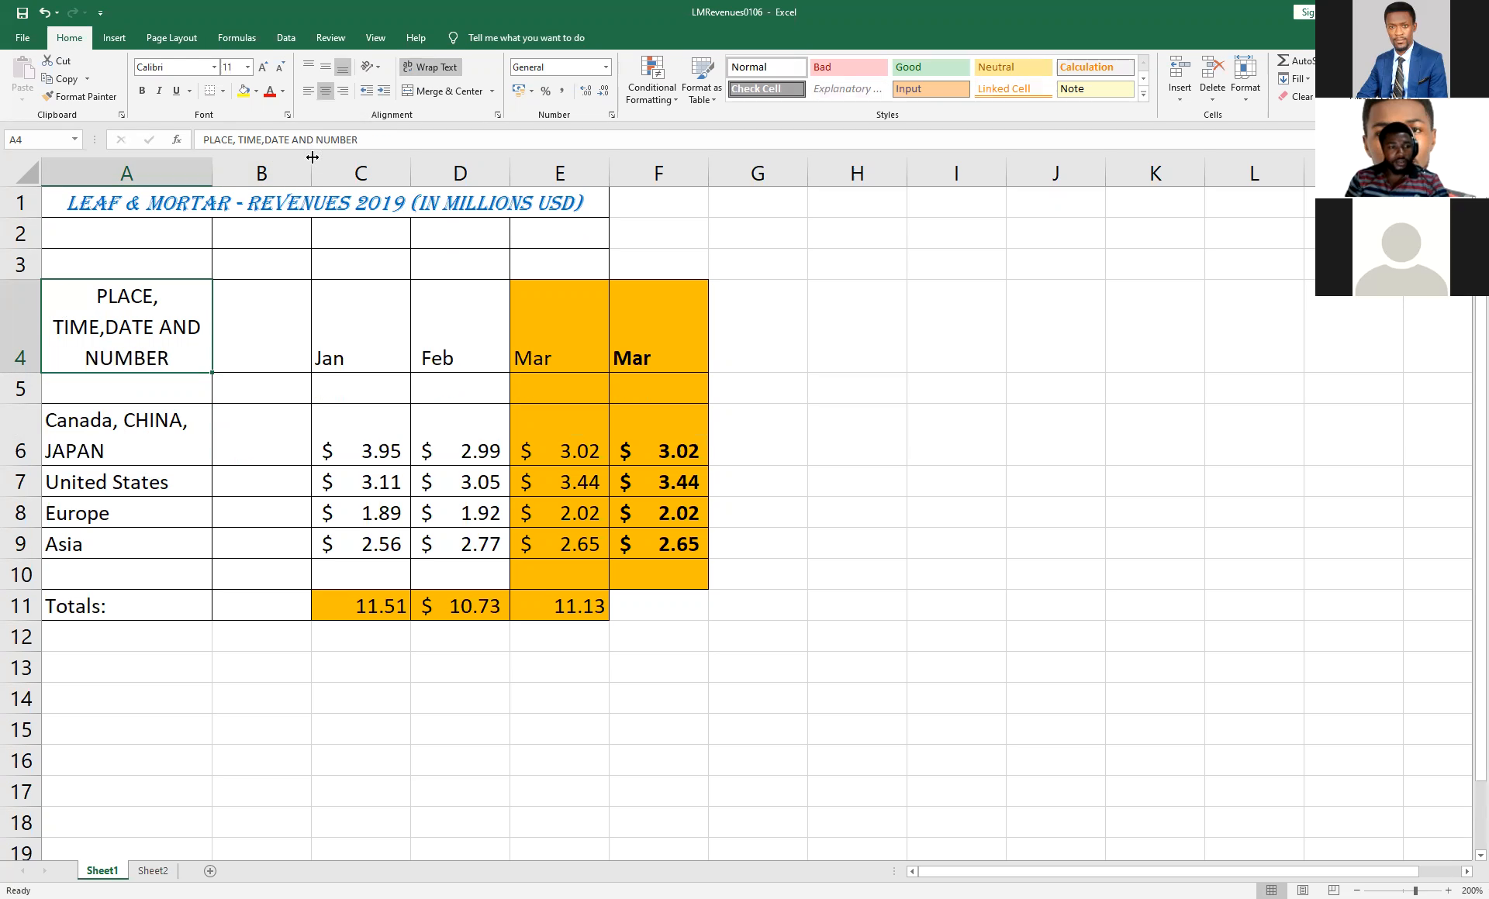
{"action": "left_click", "coordinate": [311, 92]}
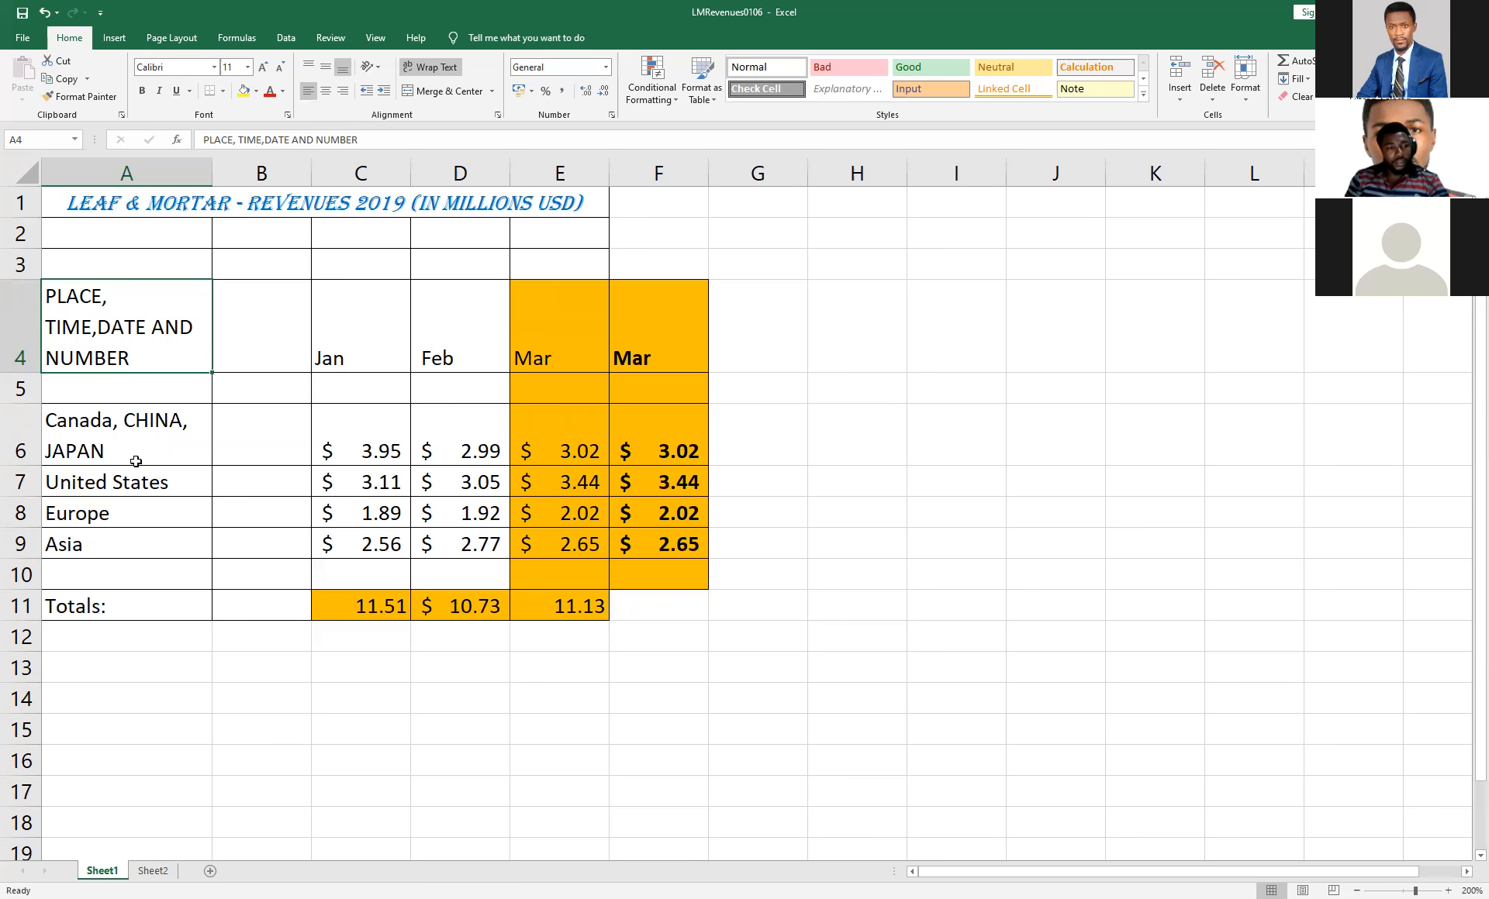
{"action": "left_click", "coordinate": [151, 382]}
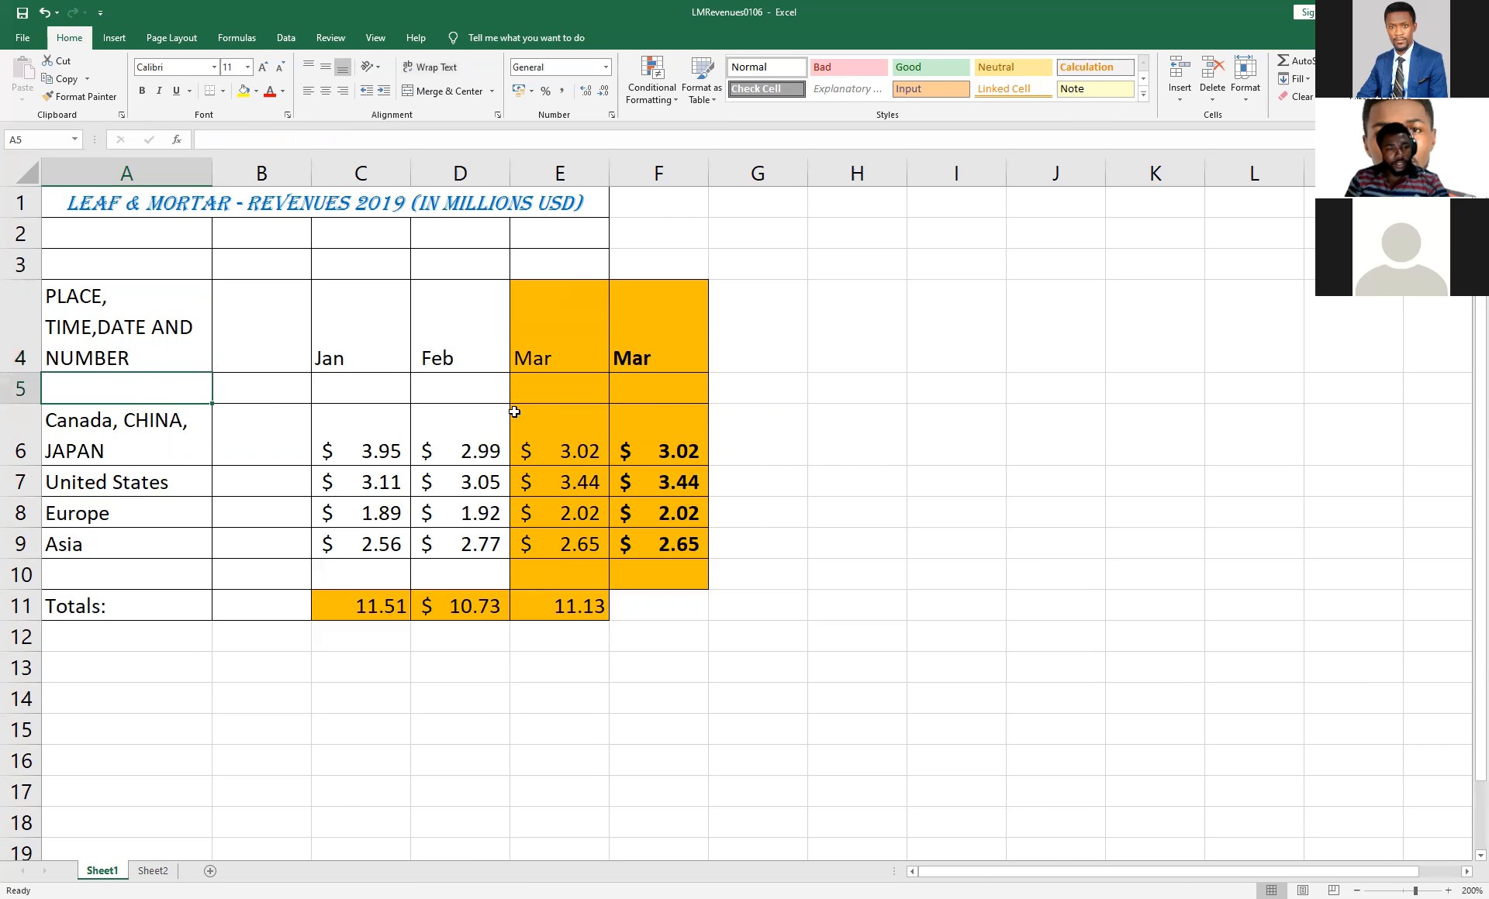
{"action": "left_click", "coordinate": [738, 390]}
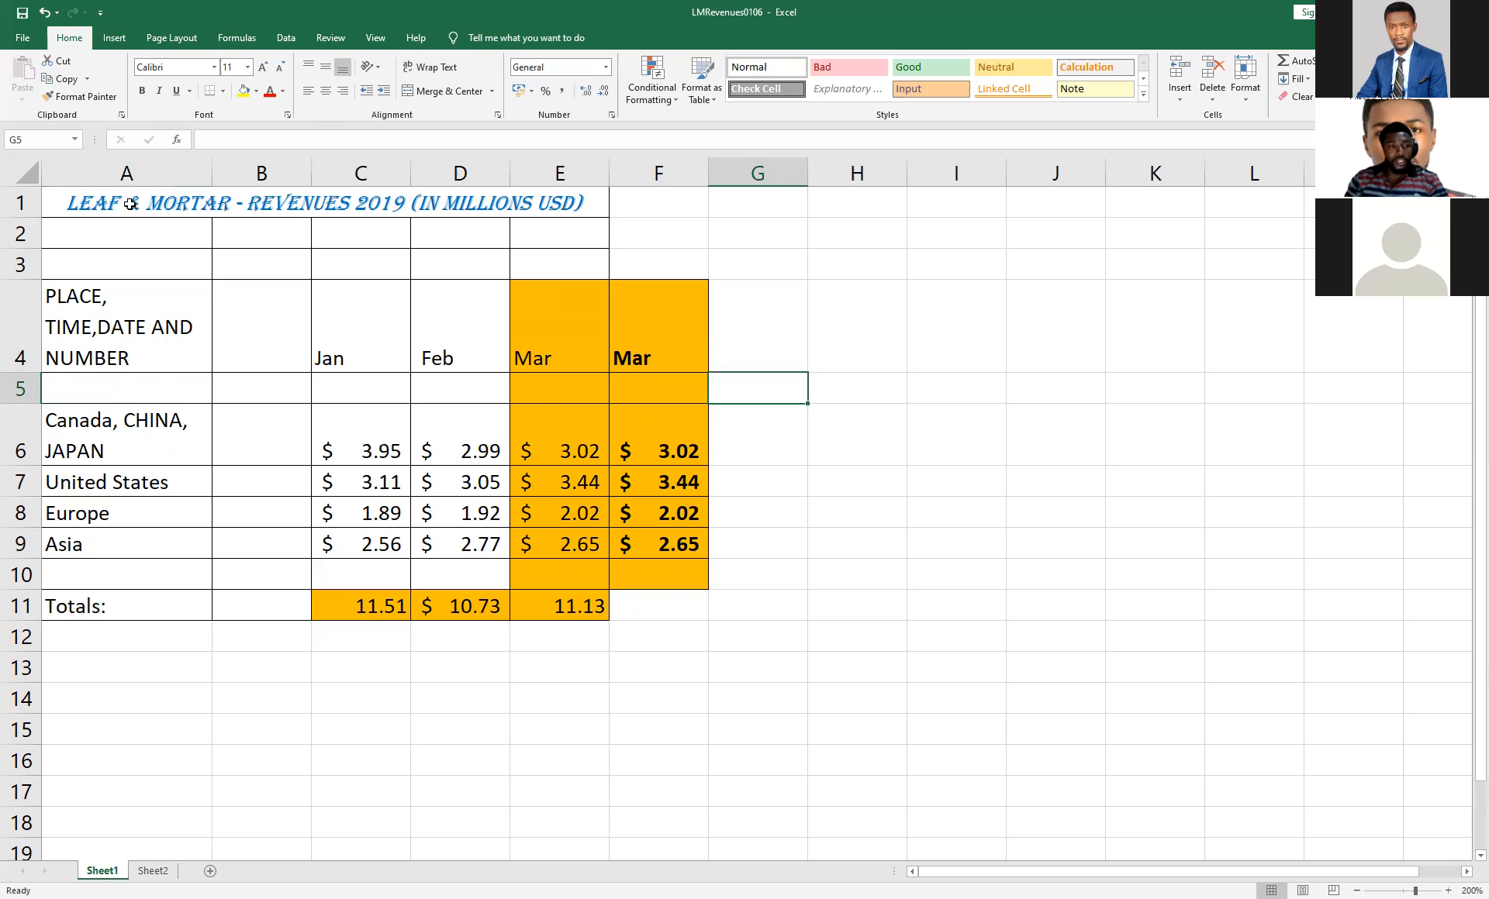
Delete the two empty rows 2 and 3 between the title and the table heading row.
{"action": "left_click", "coordinate": [23, 244]}
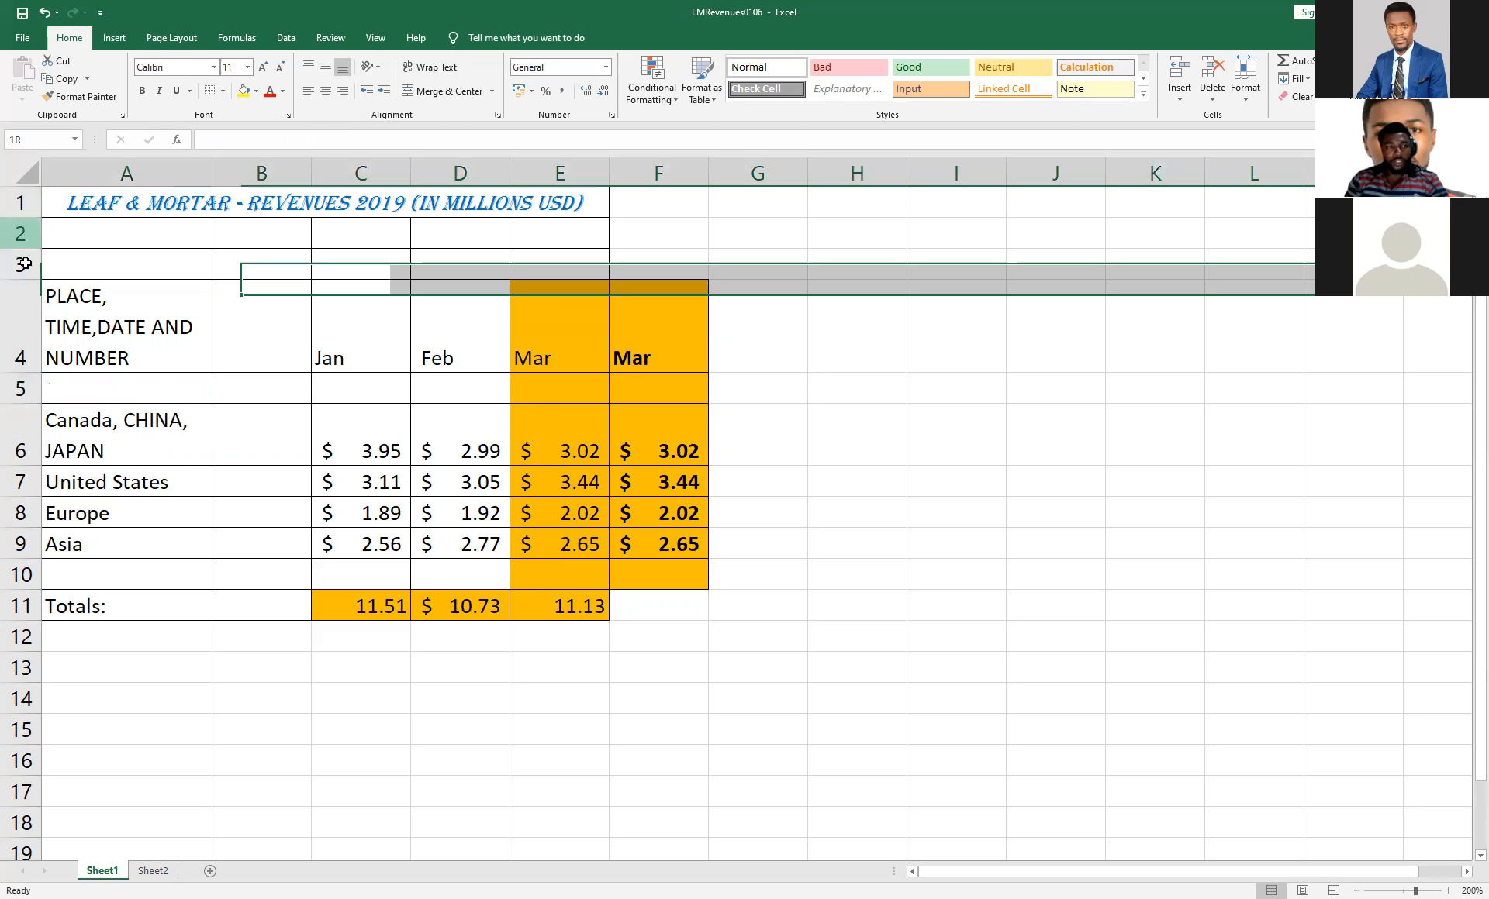
{"action": "right_click", "coordinate": [21, 236]}
{"action": "left_click", "coordinate": [74, 371]}
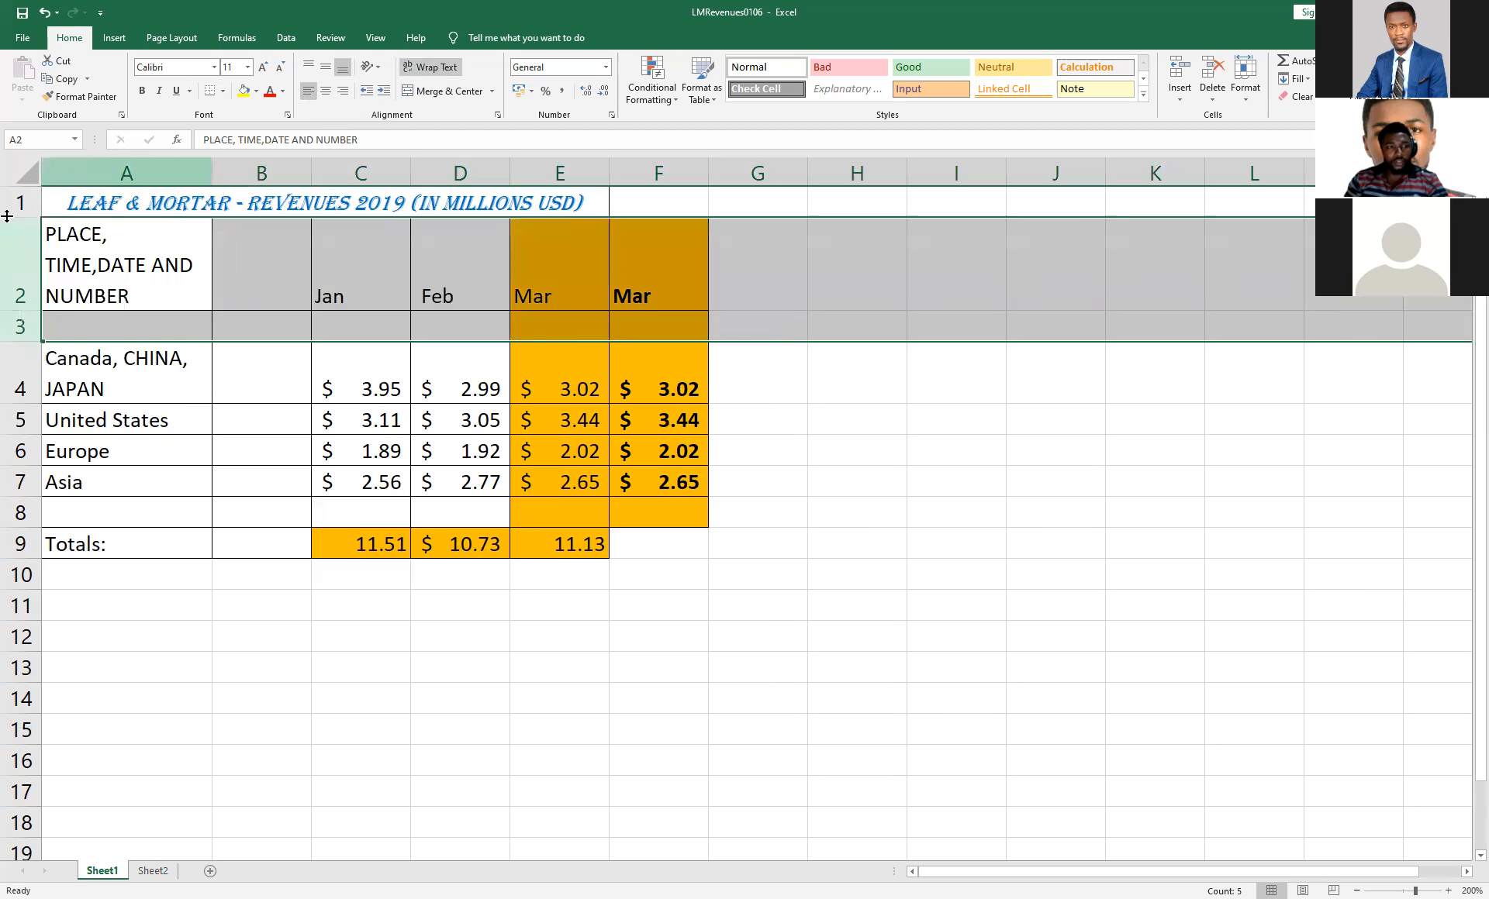
{"action": "left_click", "coordinate": [785, 262]}
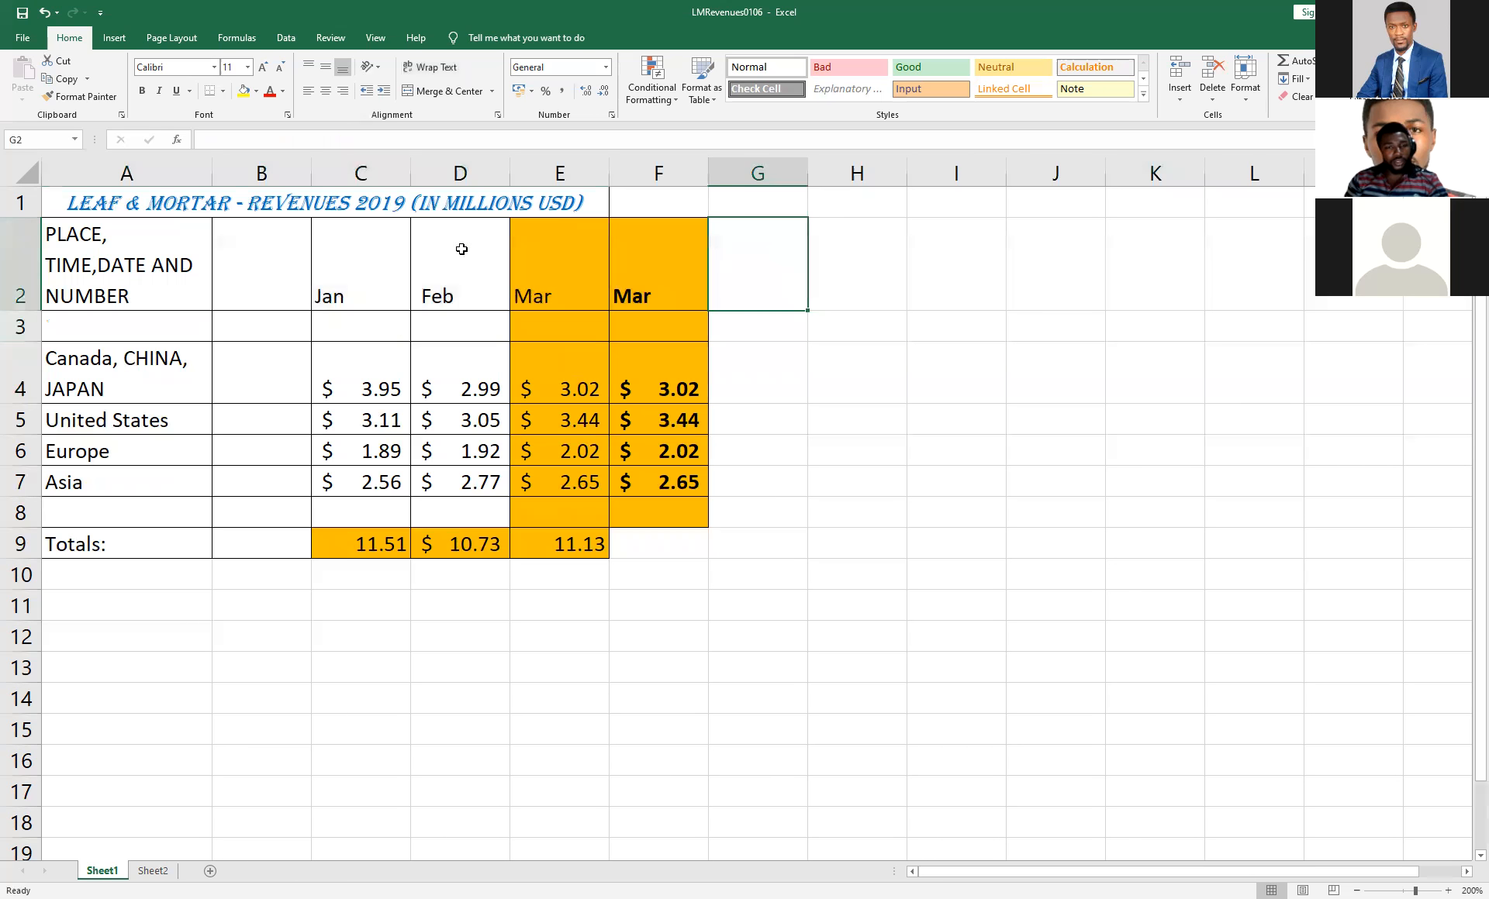
Insert a blank row above the heading row 2 and undo the insertion.
{"action": "left_click", "coordinate": [19, 260]}
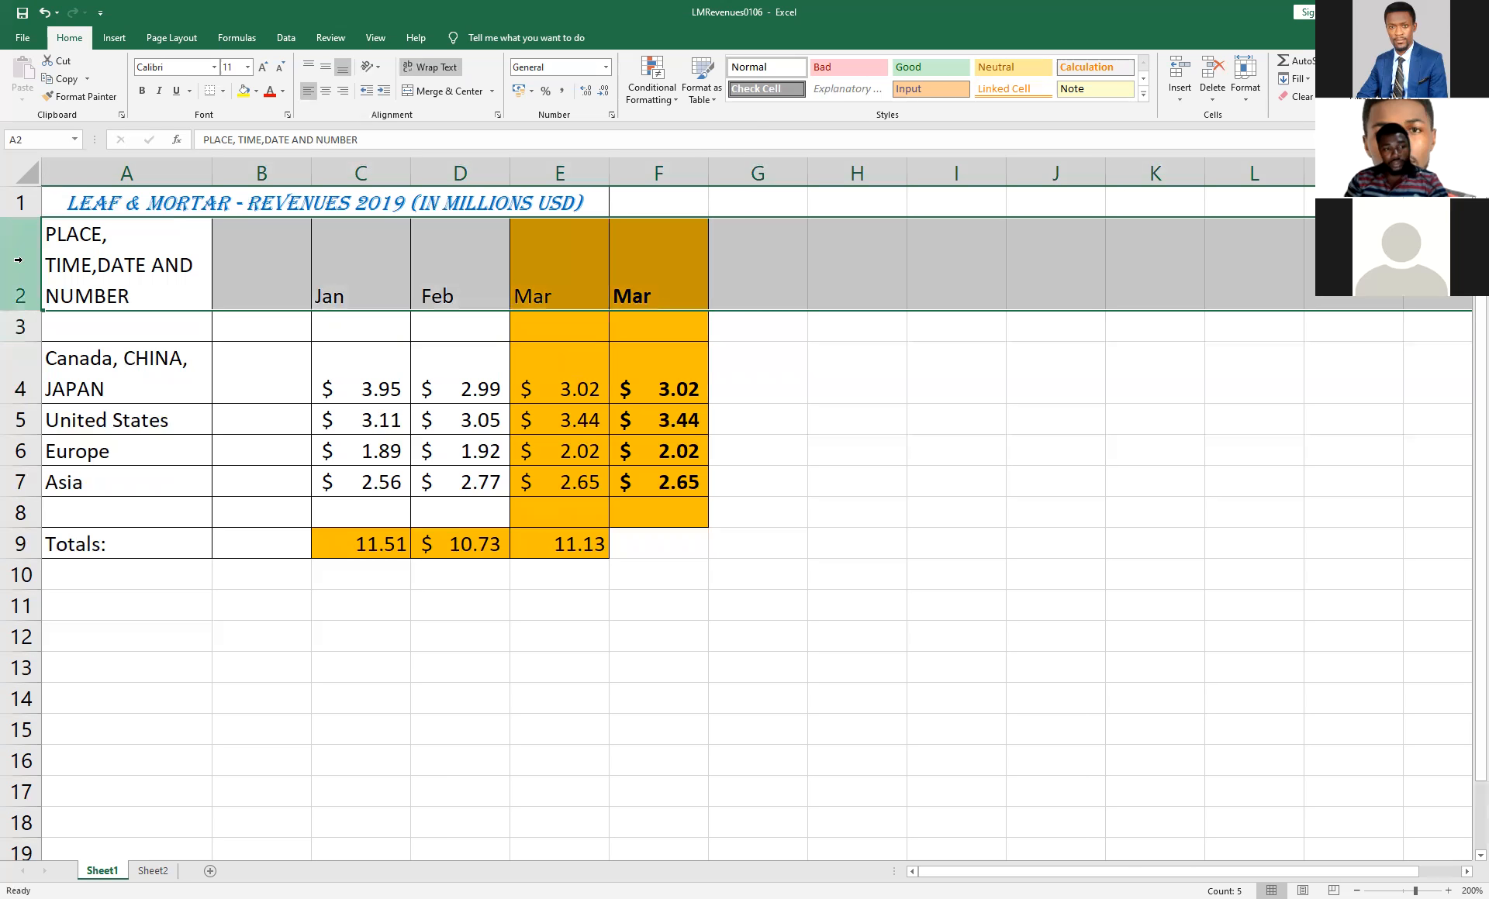
{"action": "right_click", "coordinate": [24, 264]}
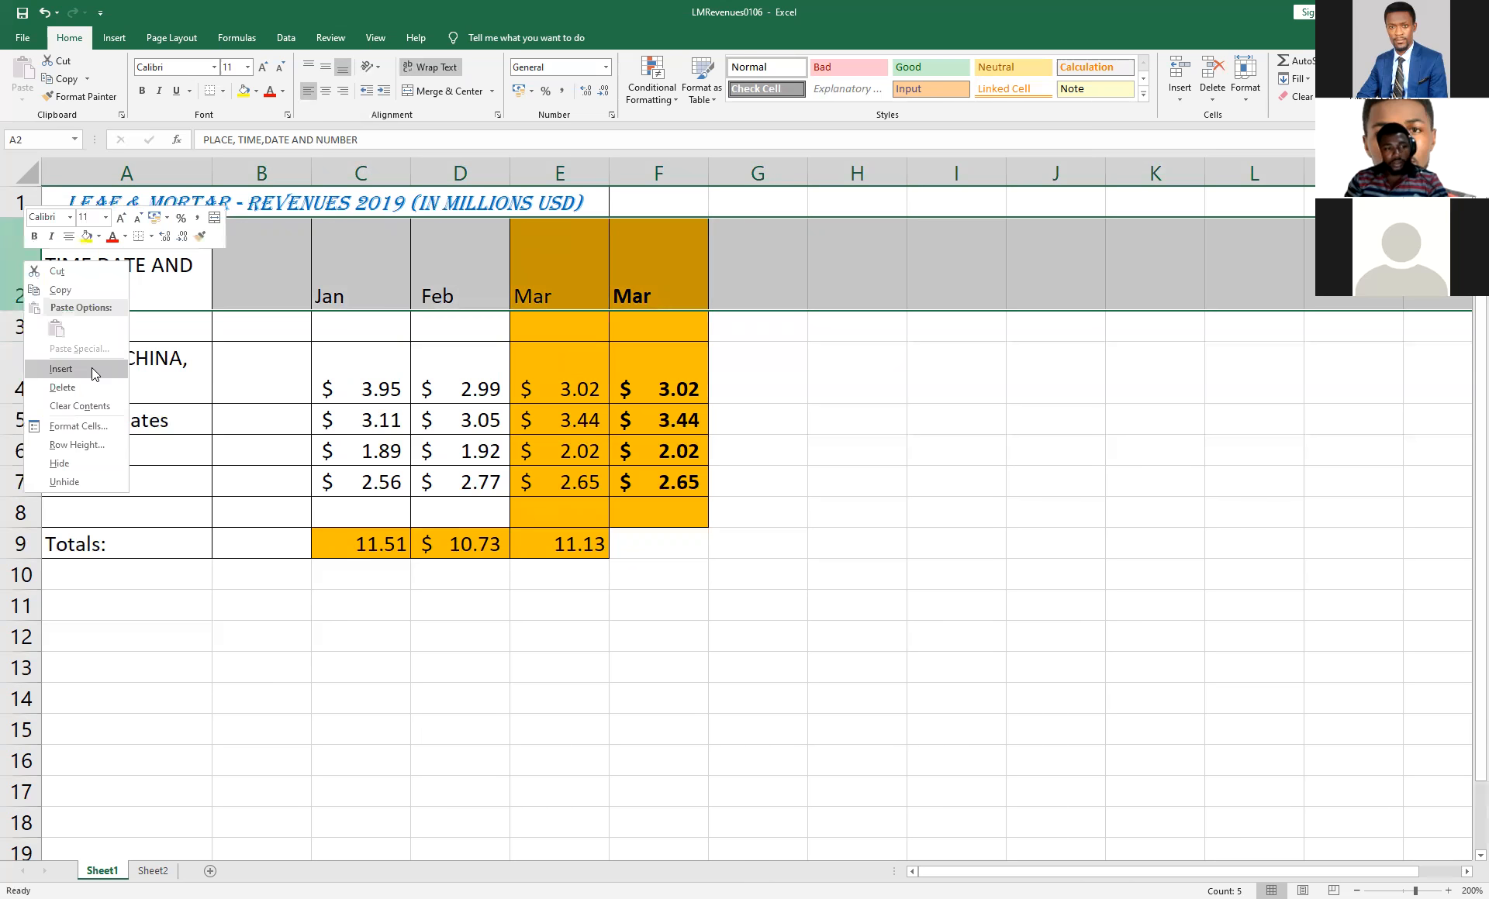
{"action": "left_click", "coordinate": [92, 368]}
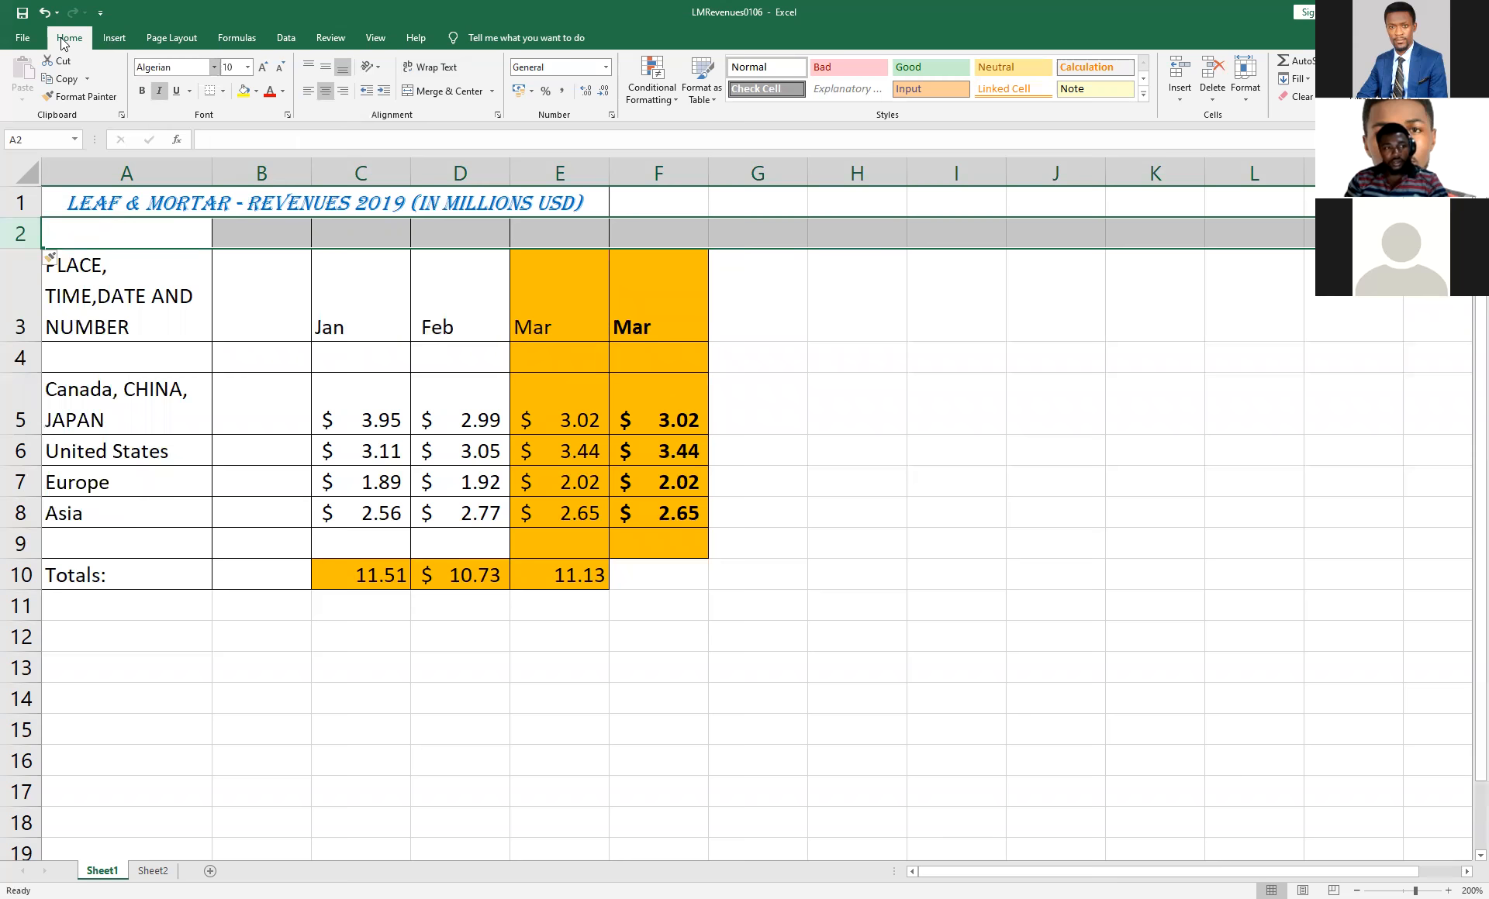
{"action": "left_click", "coordinate": [45, 13]}
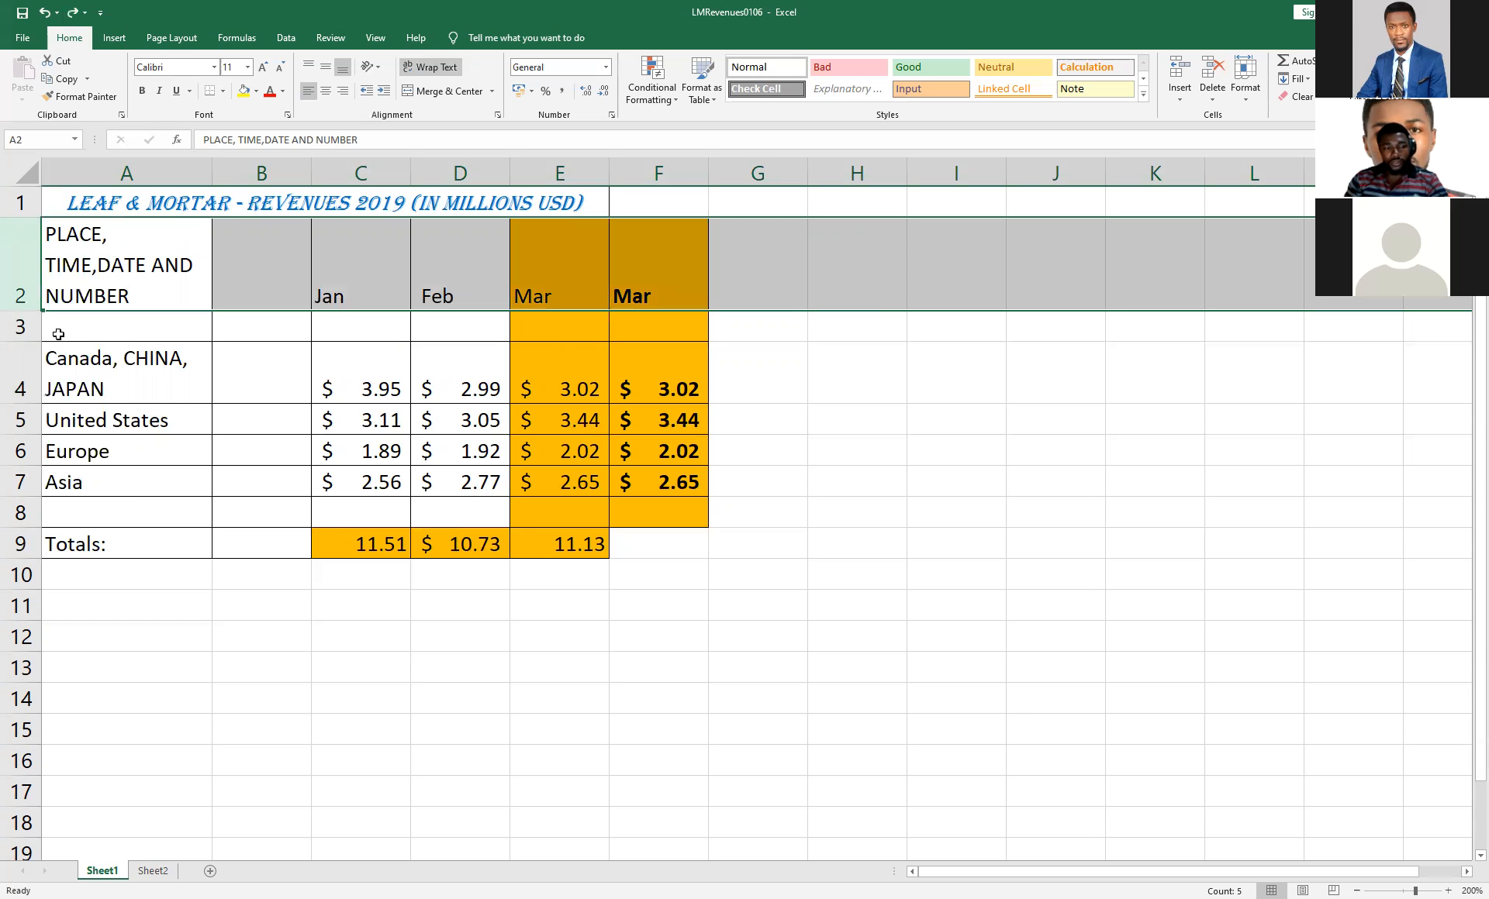
{"action": "left_click", "coordinate": [748, 349]}
Use the Insert Sheet Rows command to add a row above row 2, and undo it.
{"action": "left_click", "coordinate": [25, 250]}
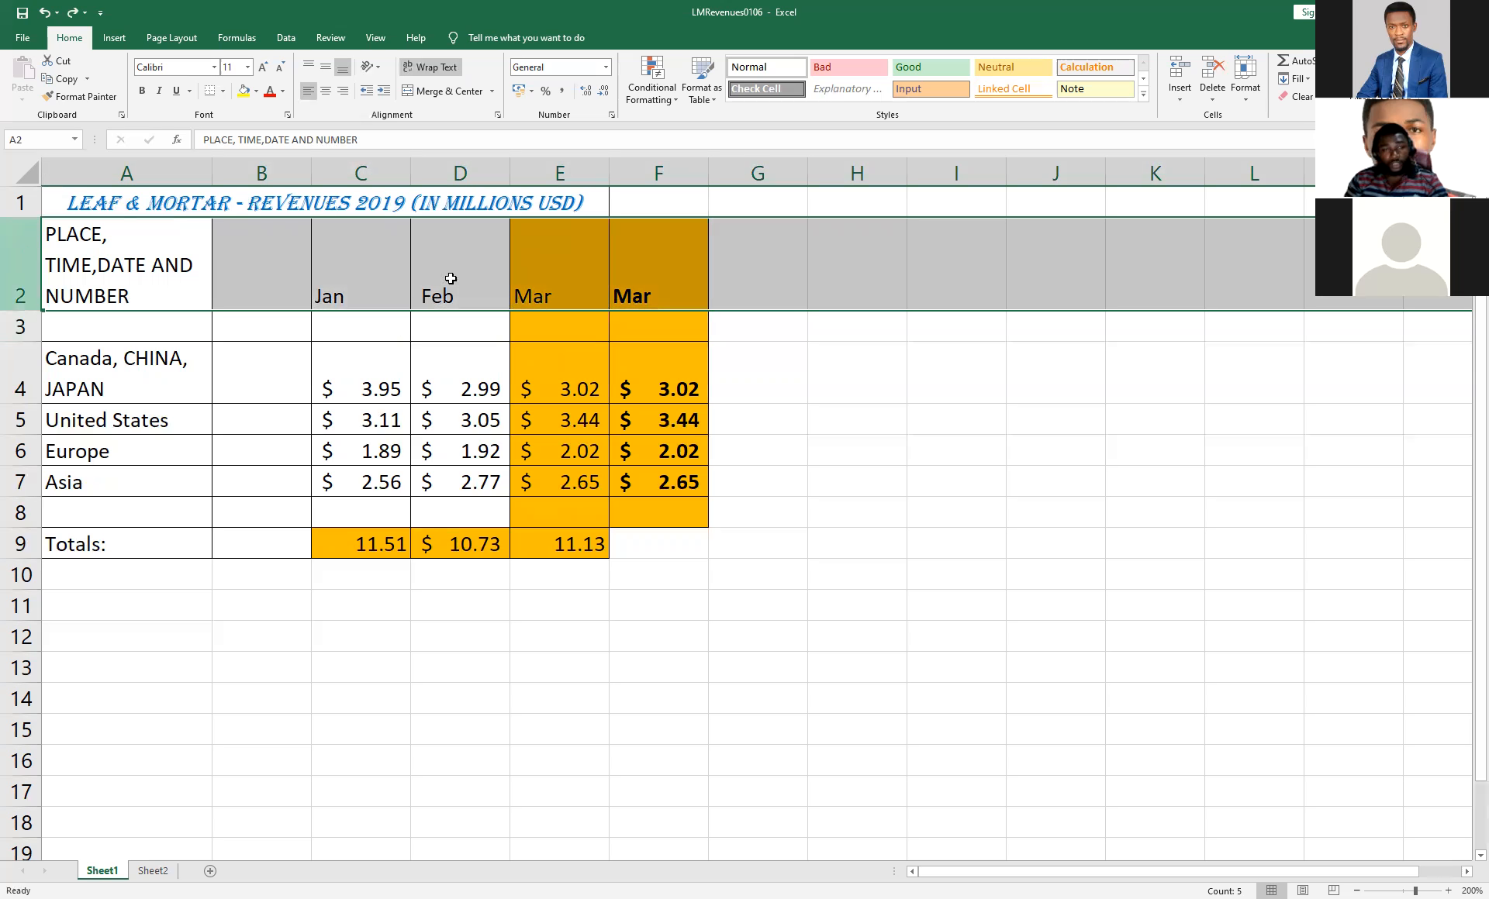
{"action": "left_click", "coordinate": [1181, 101]}
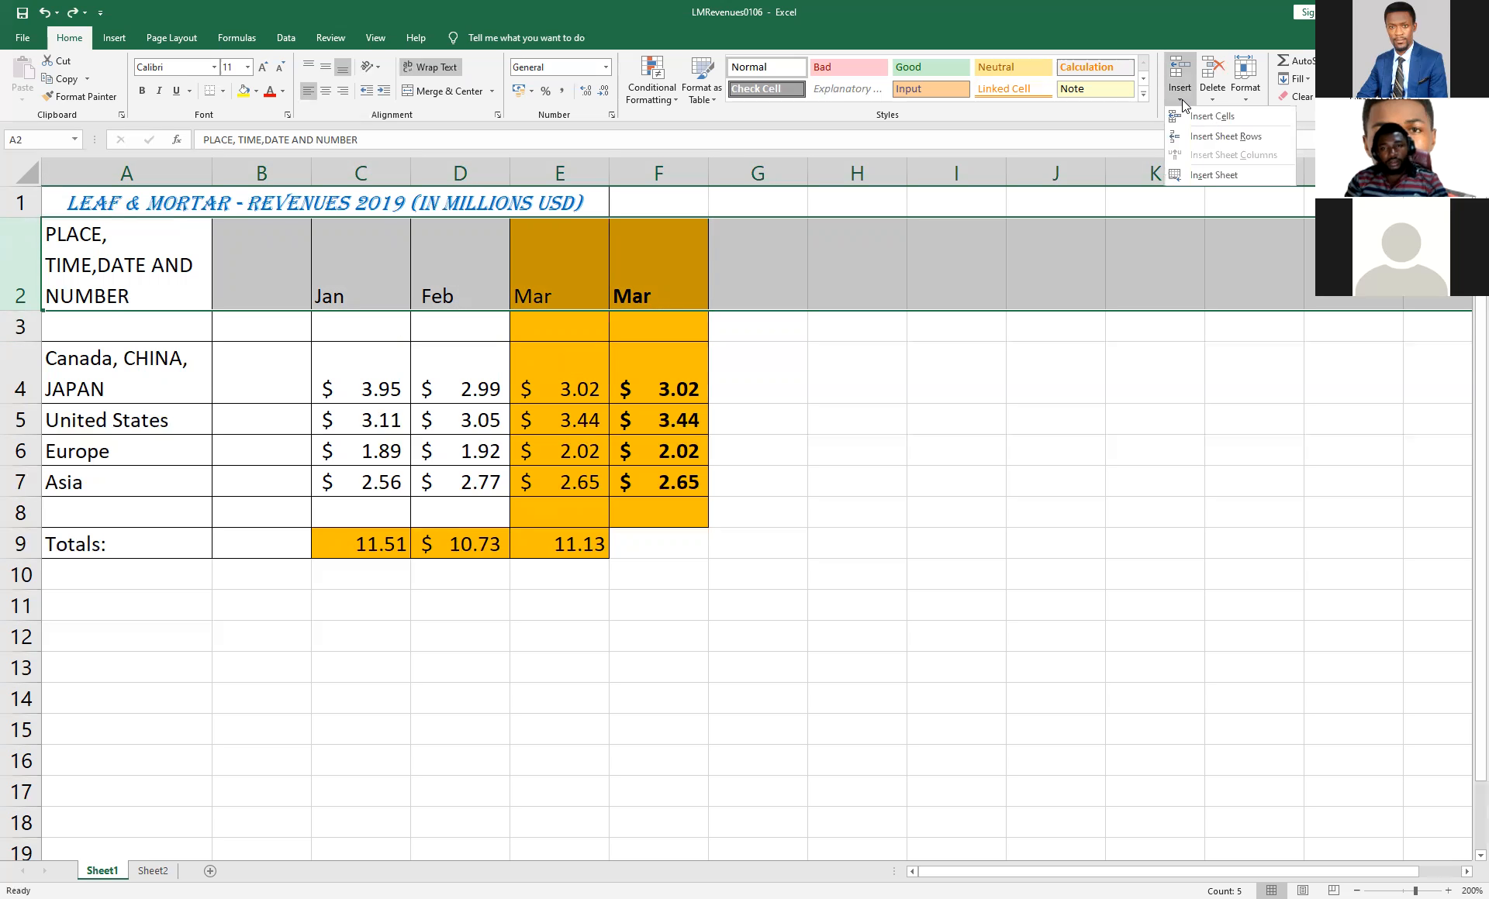
{"action": "left_click", "coordinate": [1226, 137]}
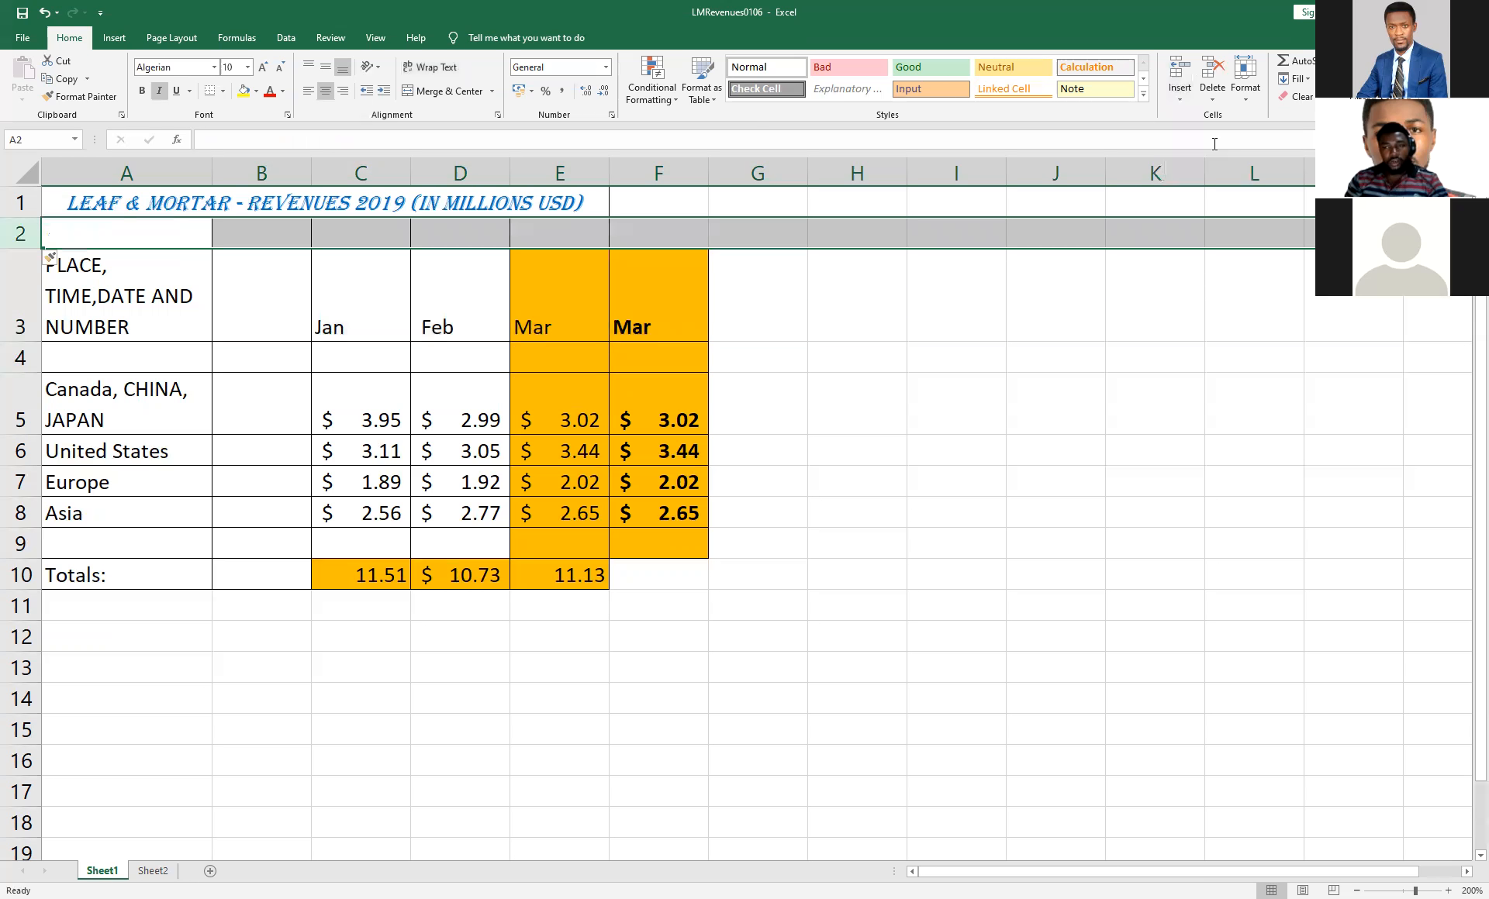
{"action": "left_click", "coordinate": [1178, 101]}
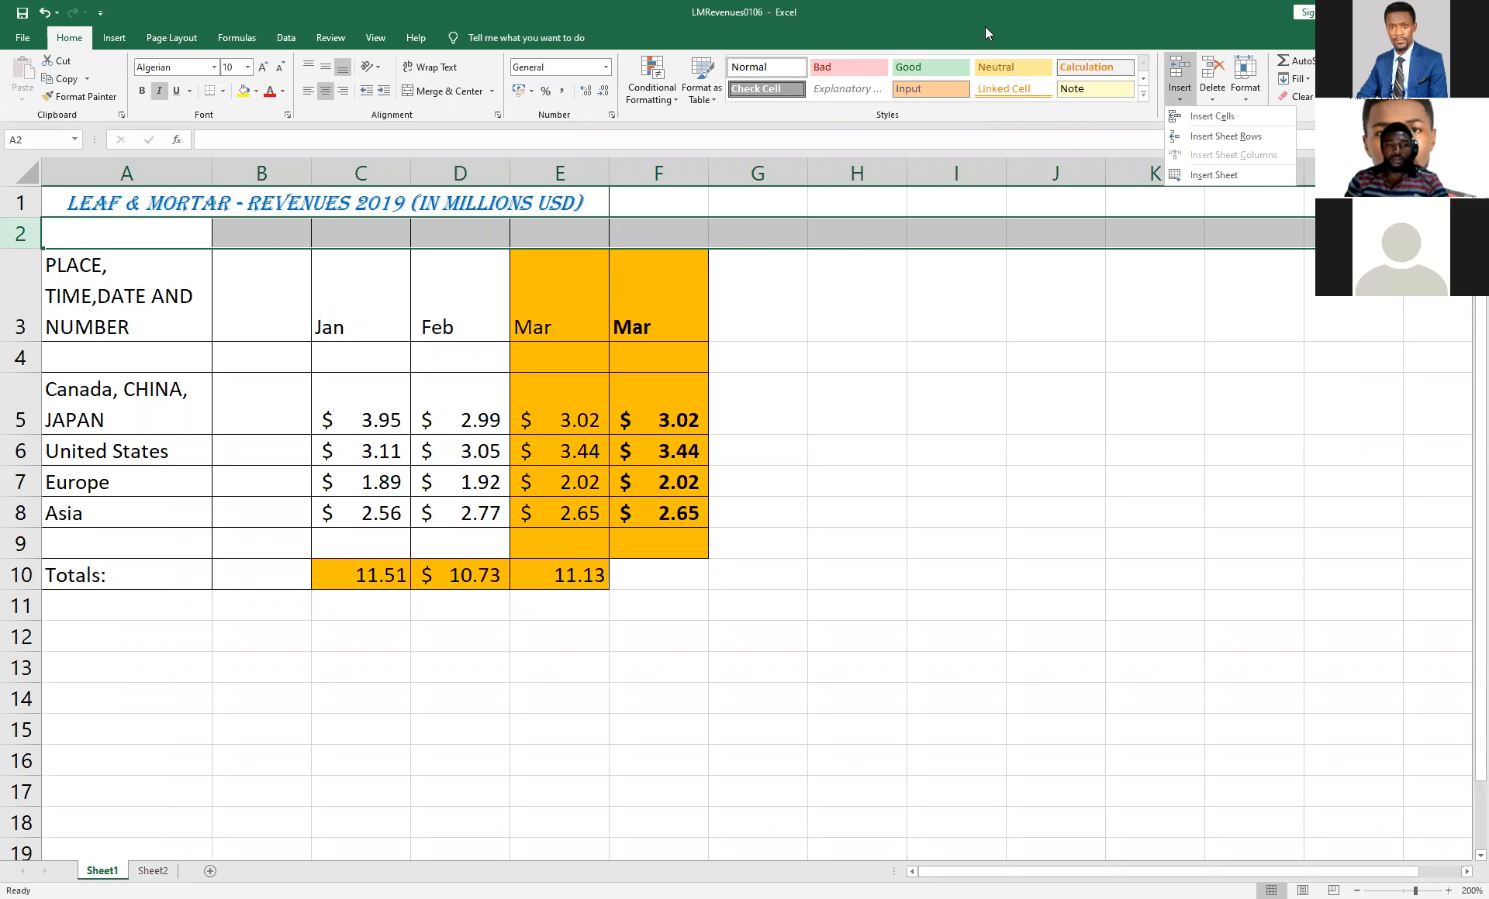
{"action": "left_click", "coordinate": [74, 106]}
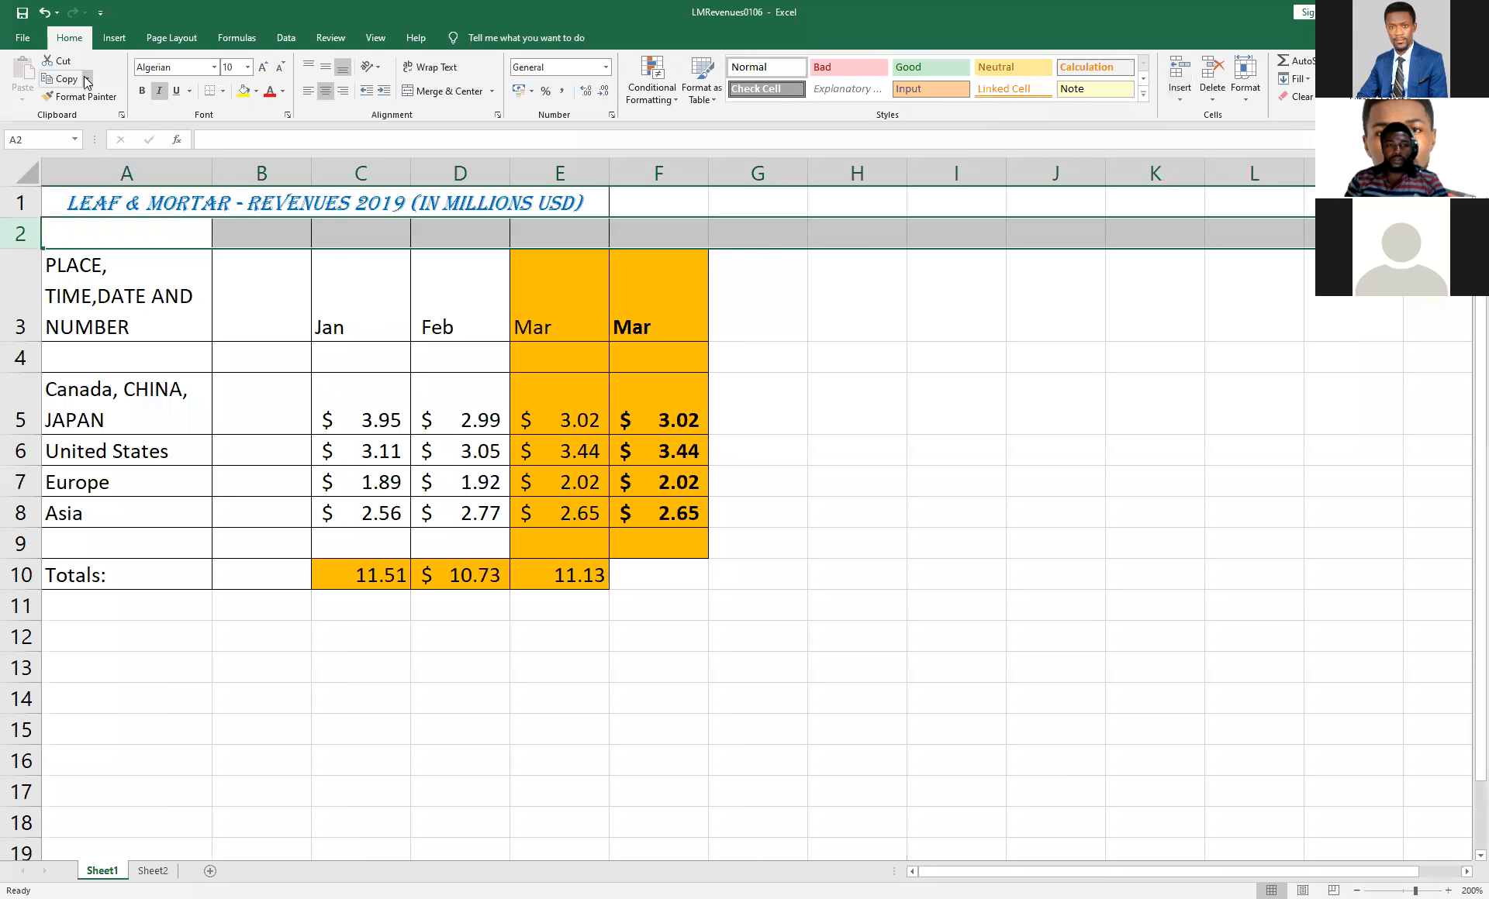
{"action": "left_click", "coordinate": [47, 14]}
{"action": "left_click", "coordinate": [841, 386]}
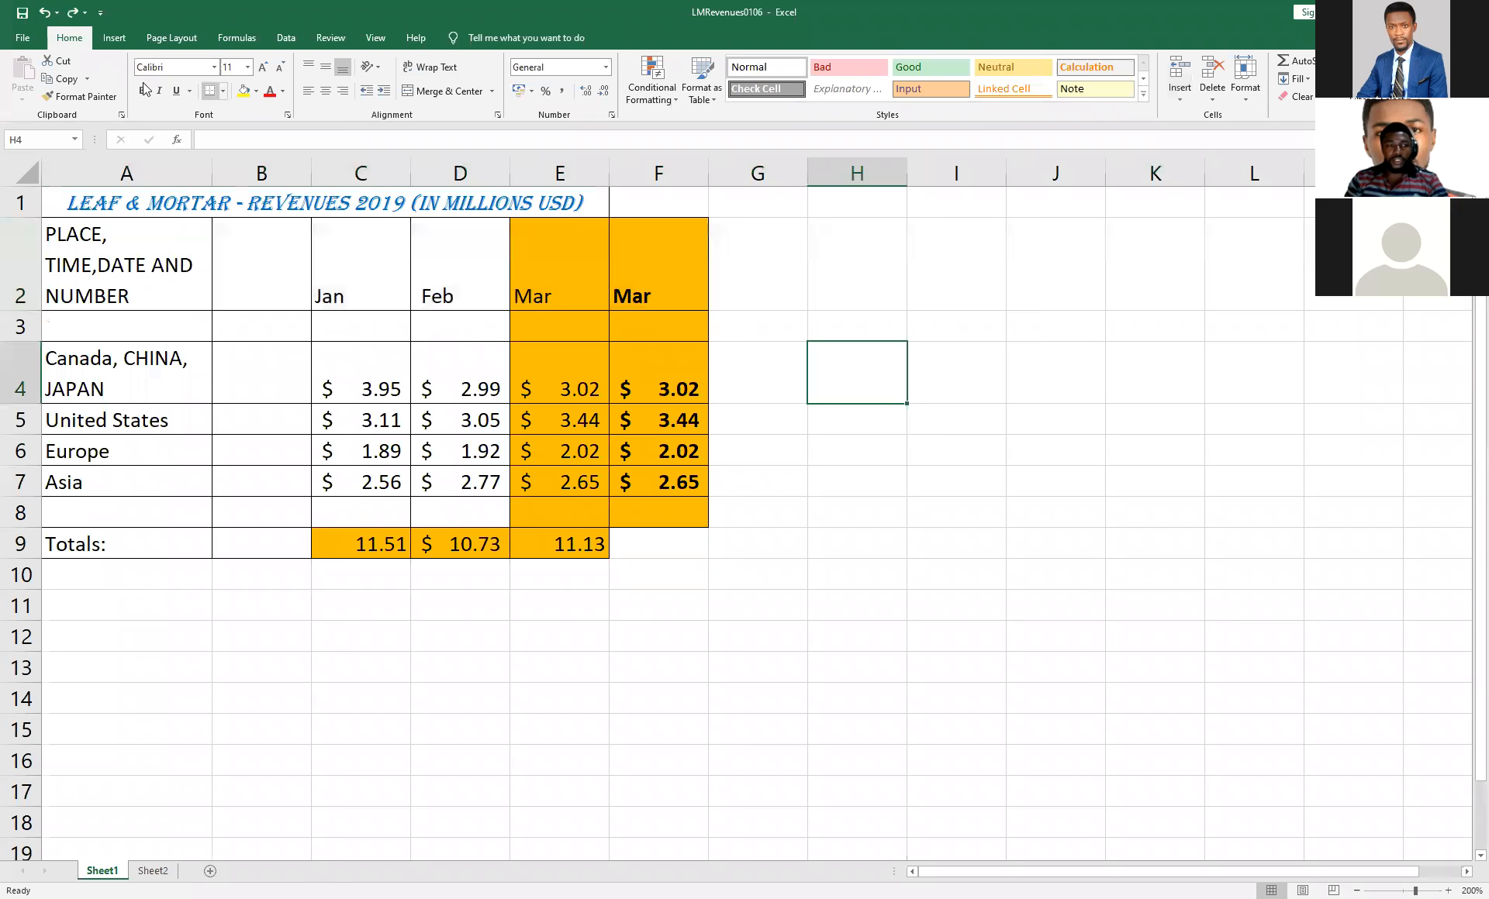
Insert a blank column before column A two times, undoing the insertion each time.
{"action": "left_click", "coordinate": [96, 171]}
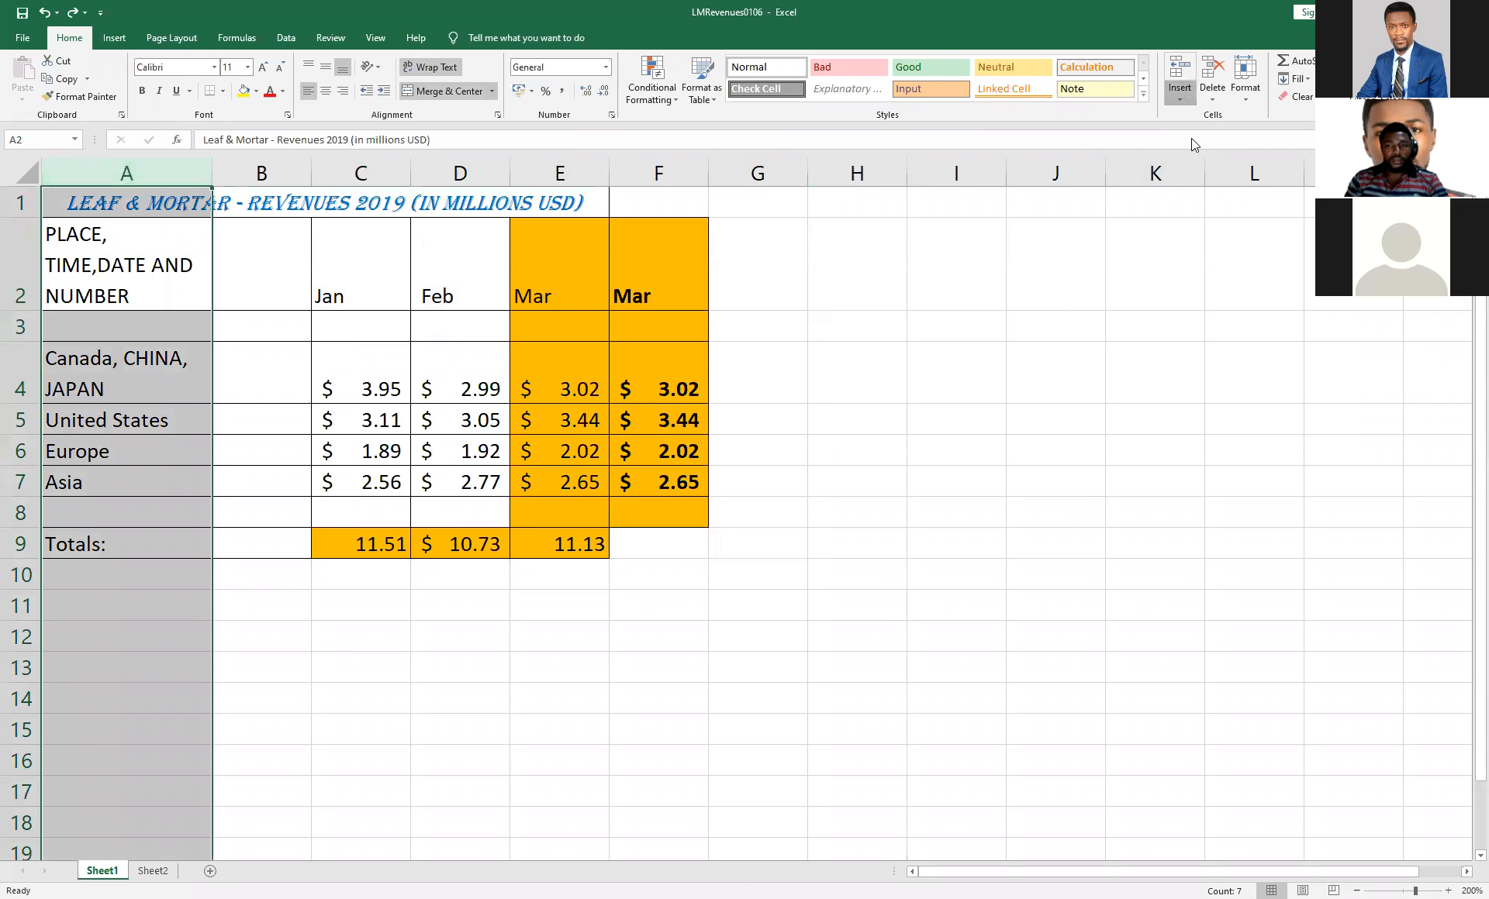
{"action": "left_click", "coordinate": [1179, 93]}
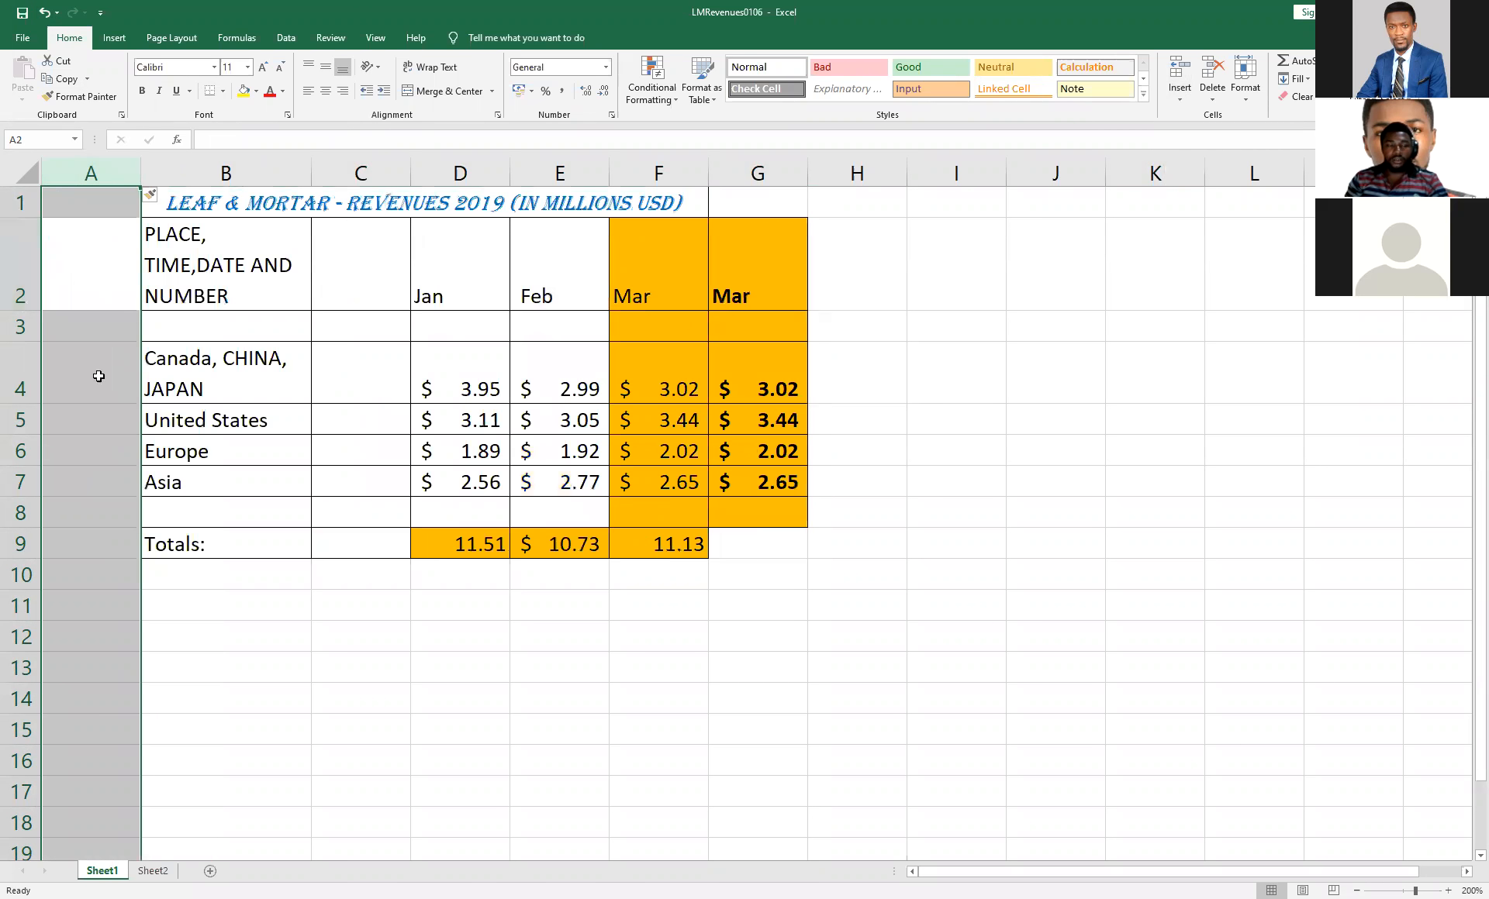
{"action": "left_click", "coordinate": [45, 13]}
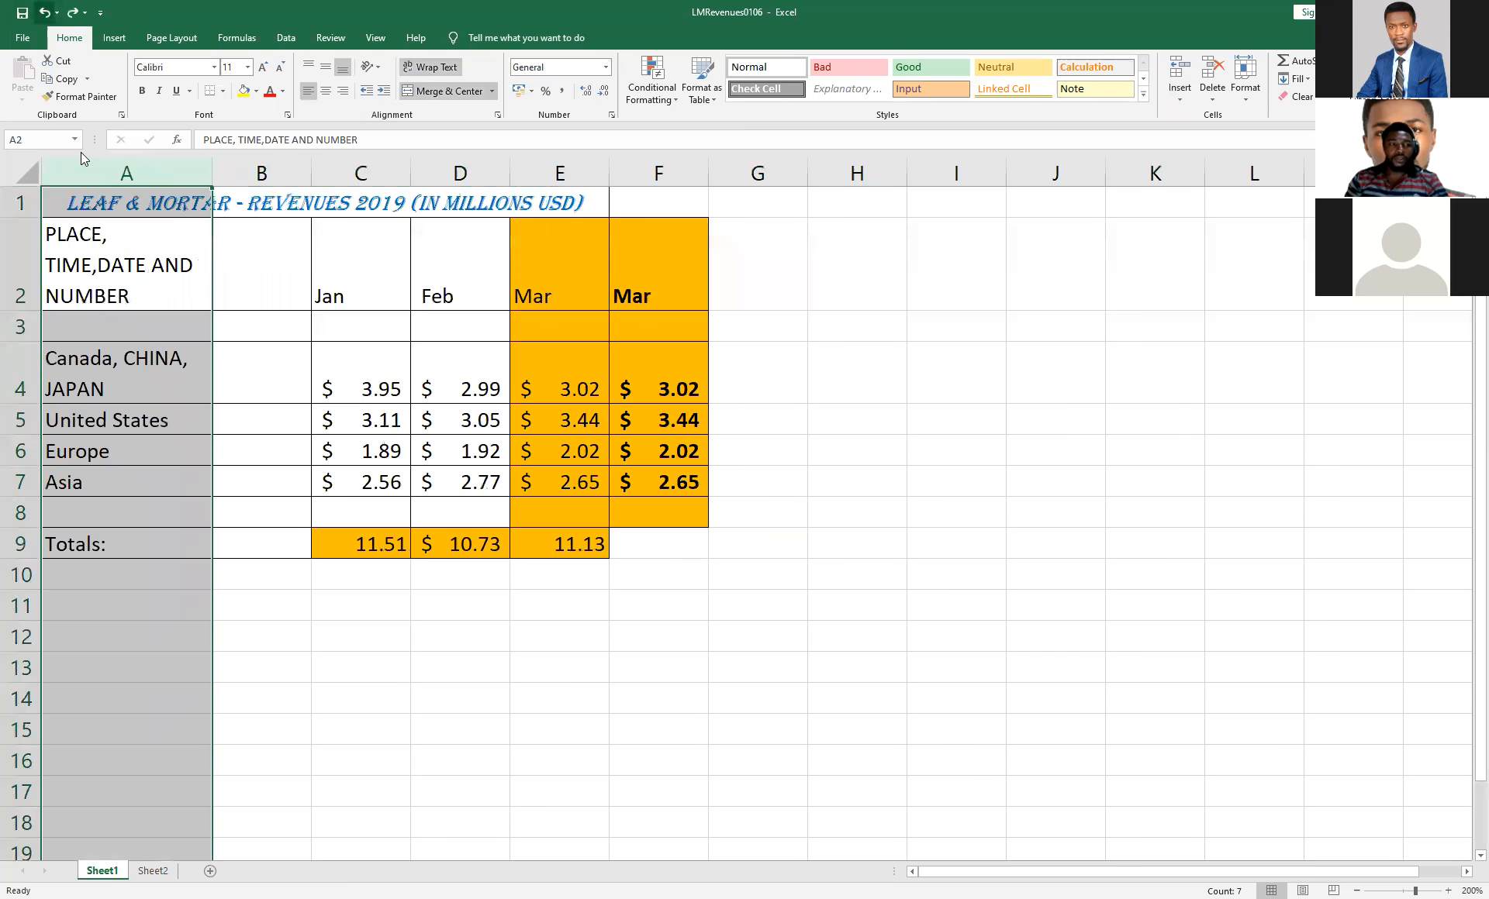
{"action": "right_click", "coordinate": [109, 181]}
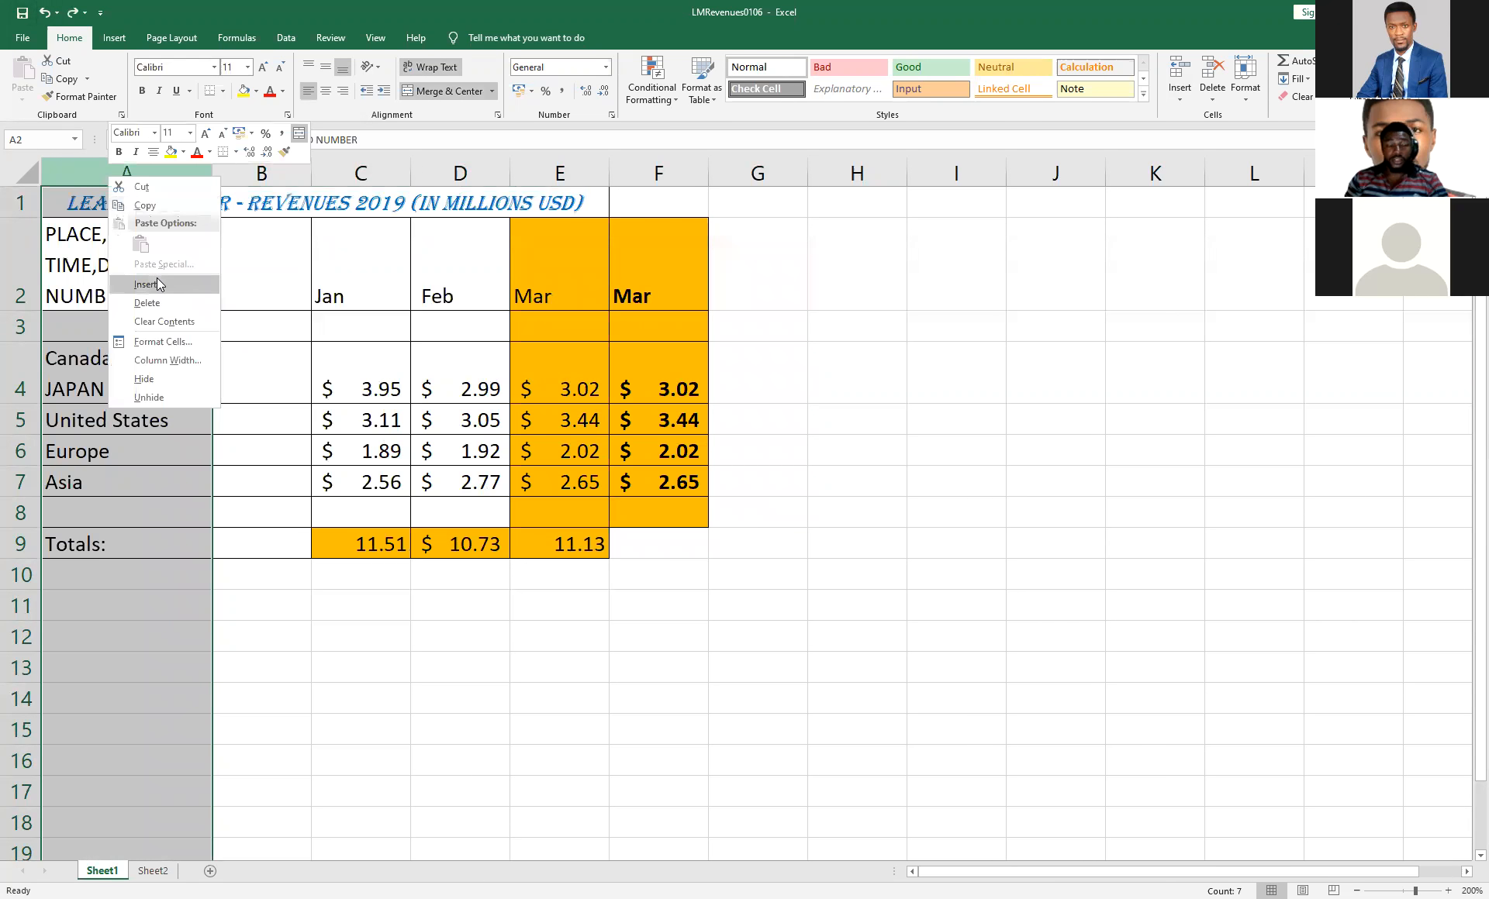
{"action": "left_click", "coordinate": [156, 277]}
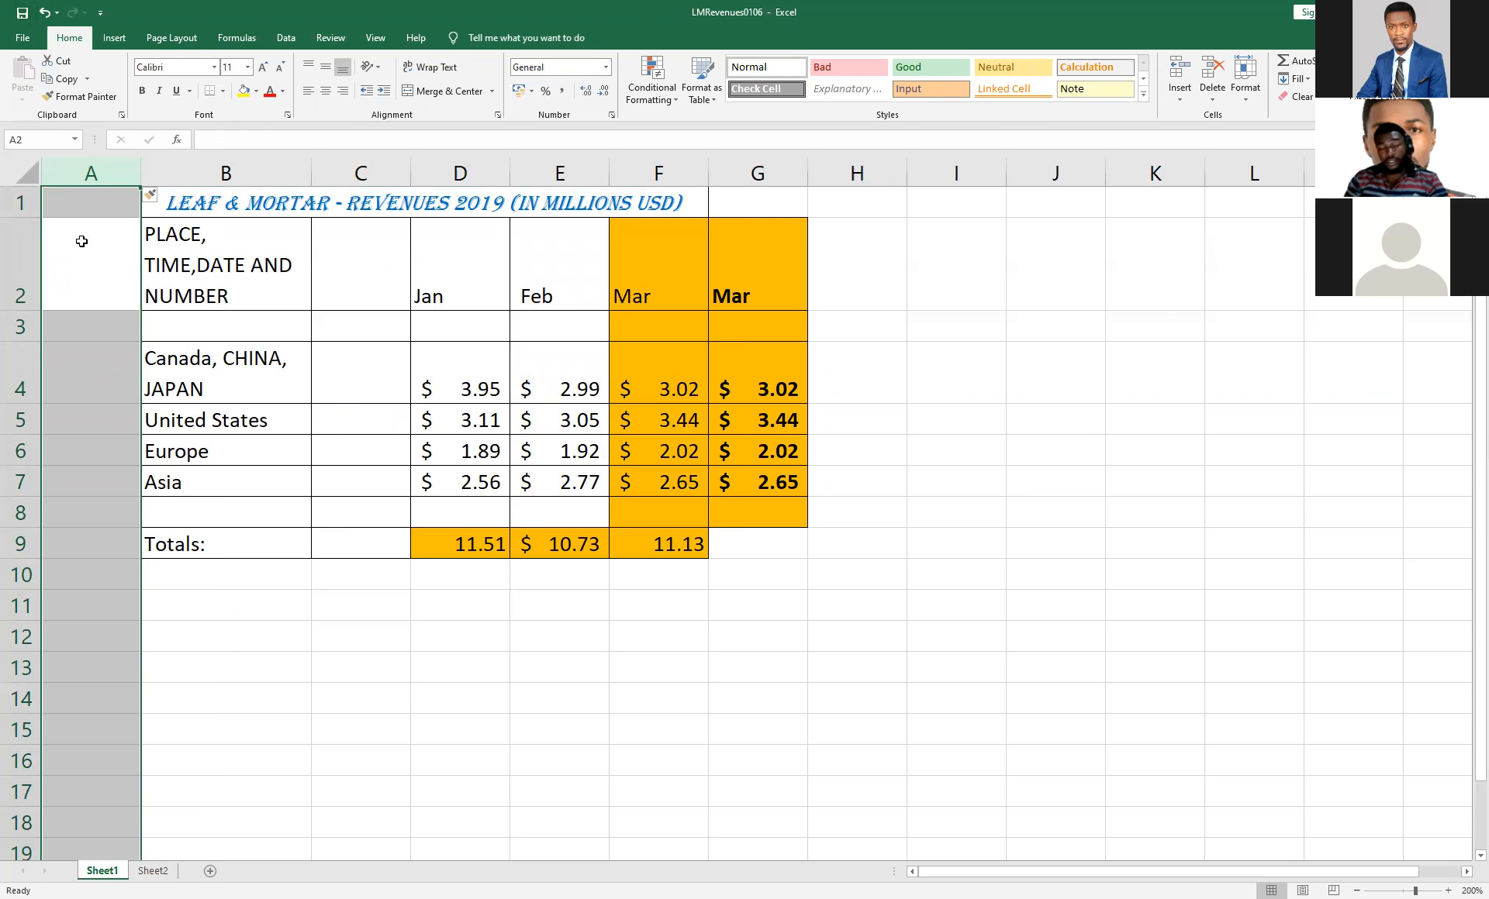
{"action": "left_click", "coordinate": [45, 12]}
{"action": "left_click", "coordinate": [853, 368]}
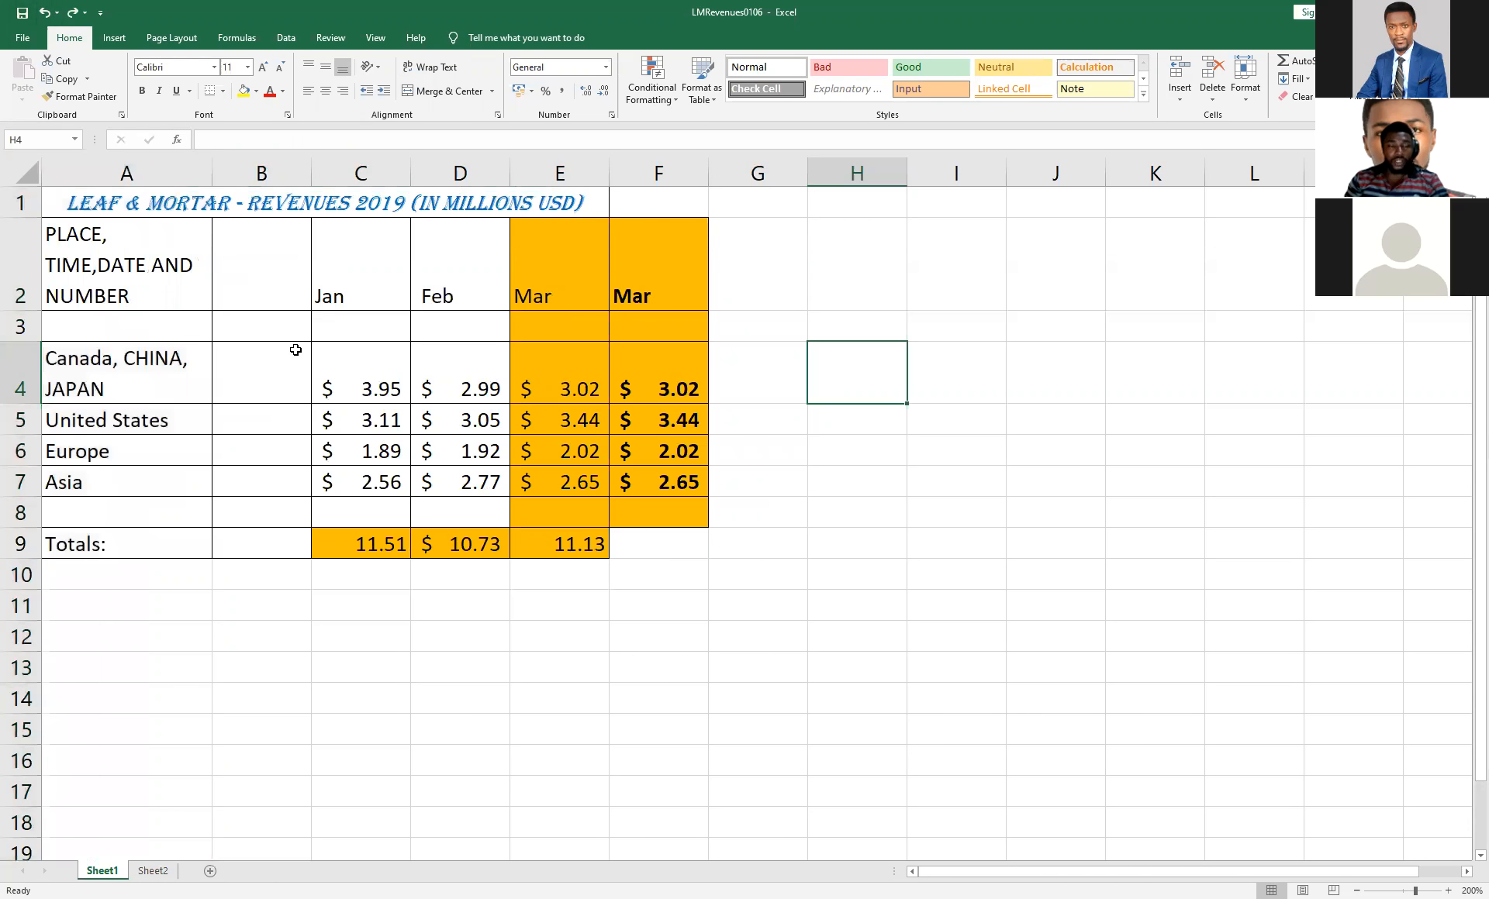
Insert a blank sheet row above the Canada row 4 and undo the insertion.
{"action": "left_click", "coordinate": [20, 267]}
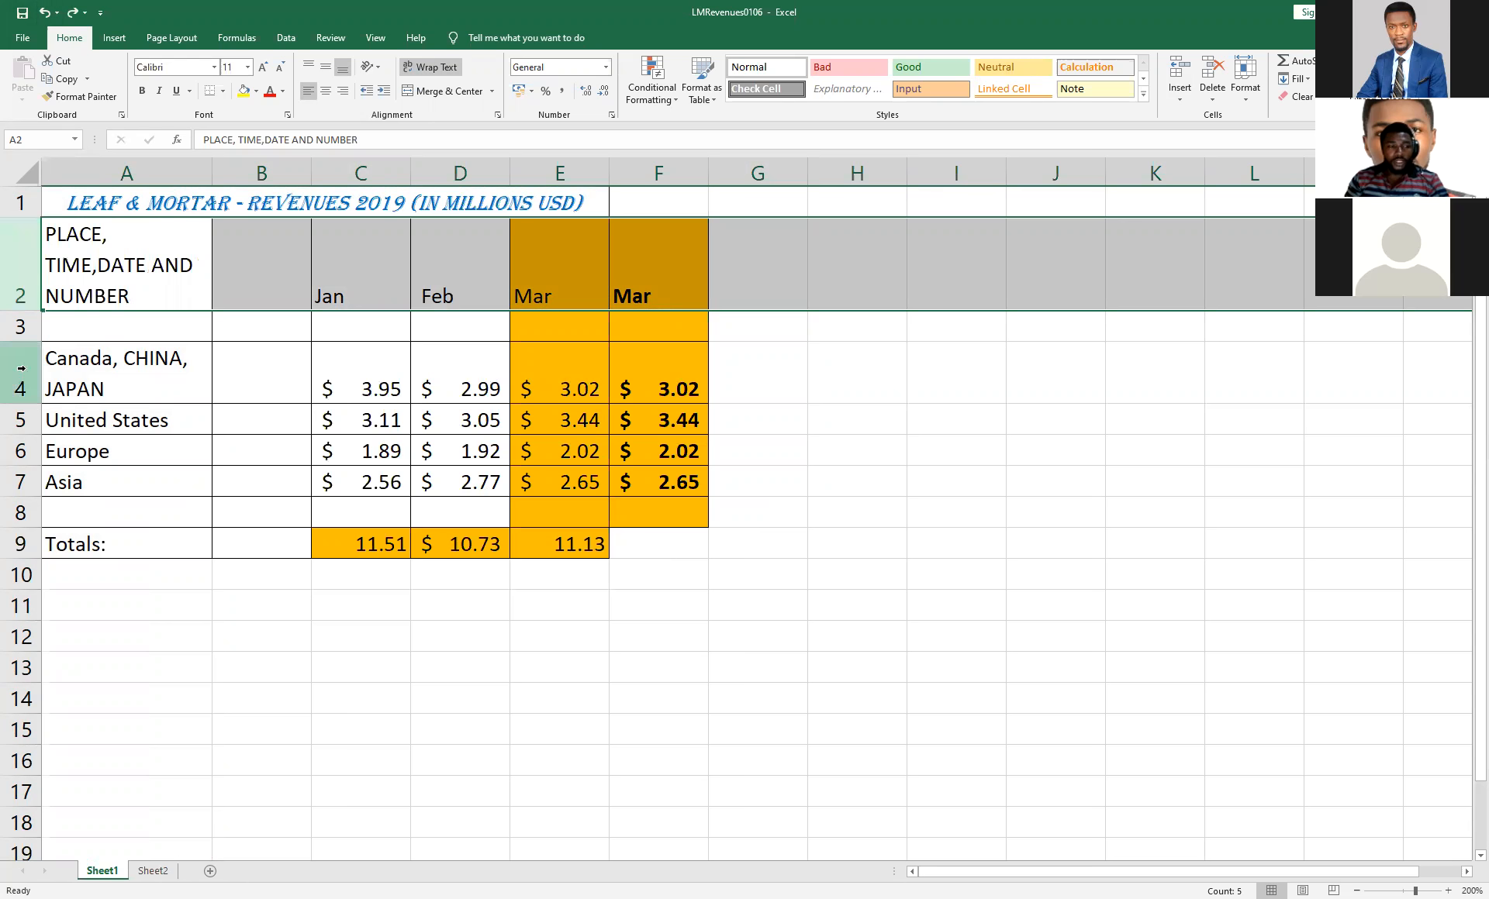
{"action": "left_click", "coordinate": [17, 327]}
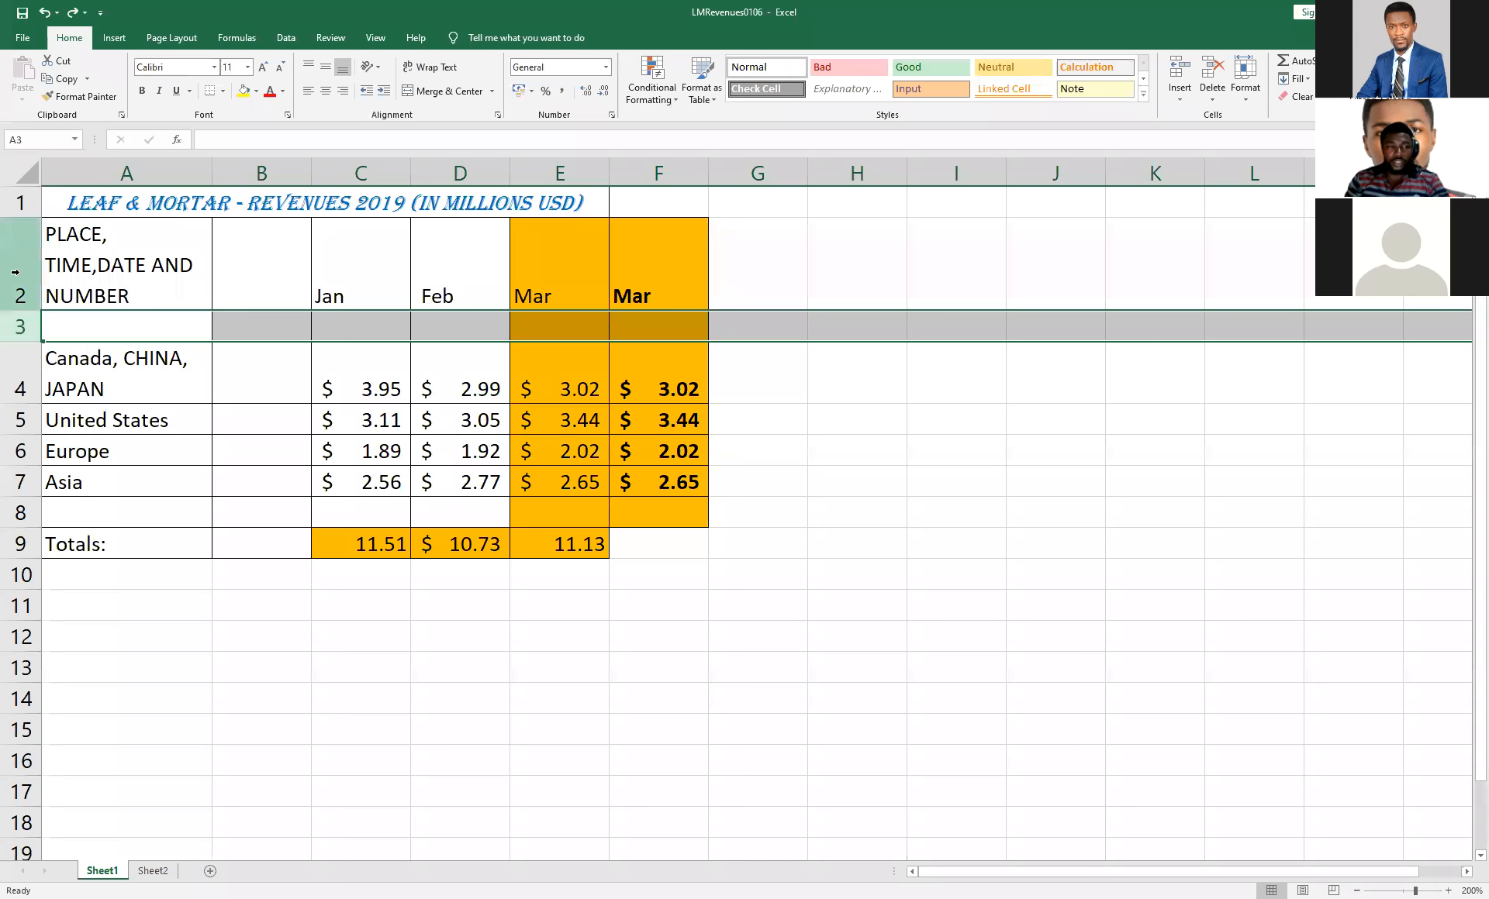
{"action": "left_click", "coordinate": [22, 380]}
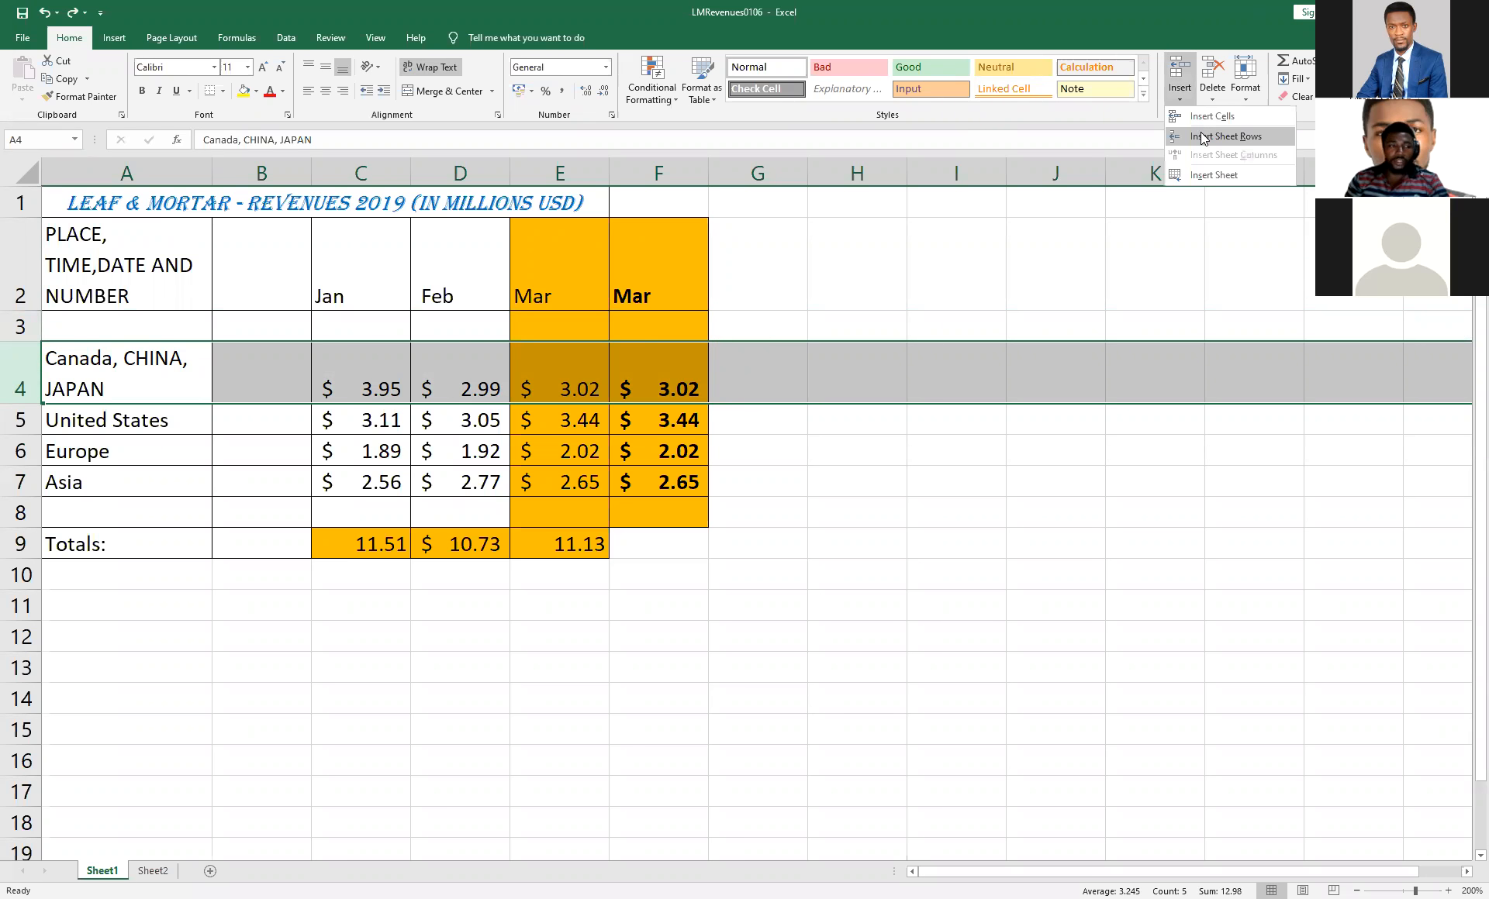
{"action": "left_click", "coordinate": [1203, 137]}
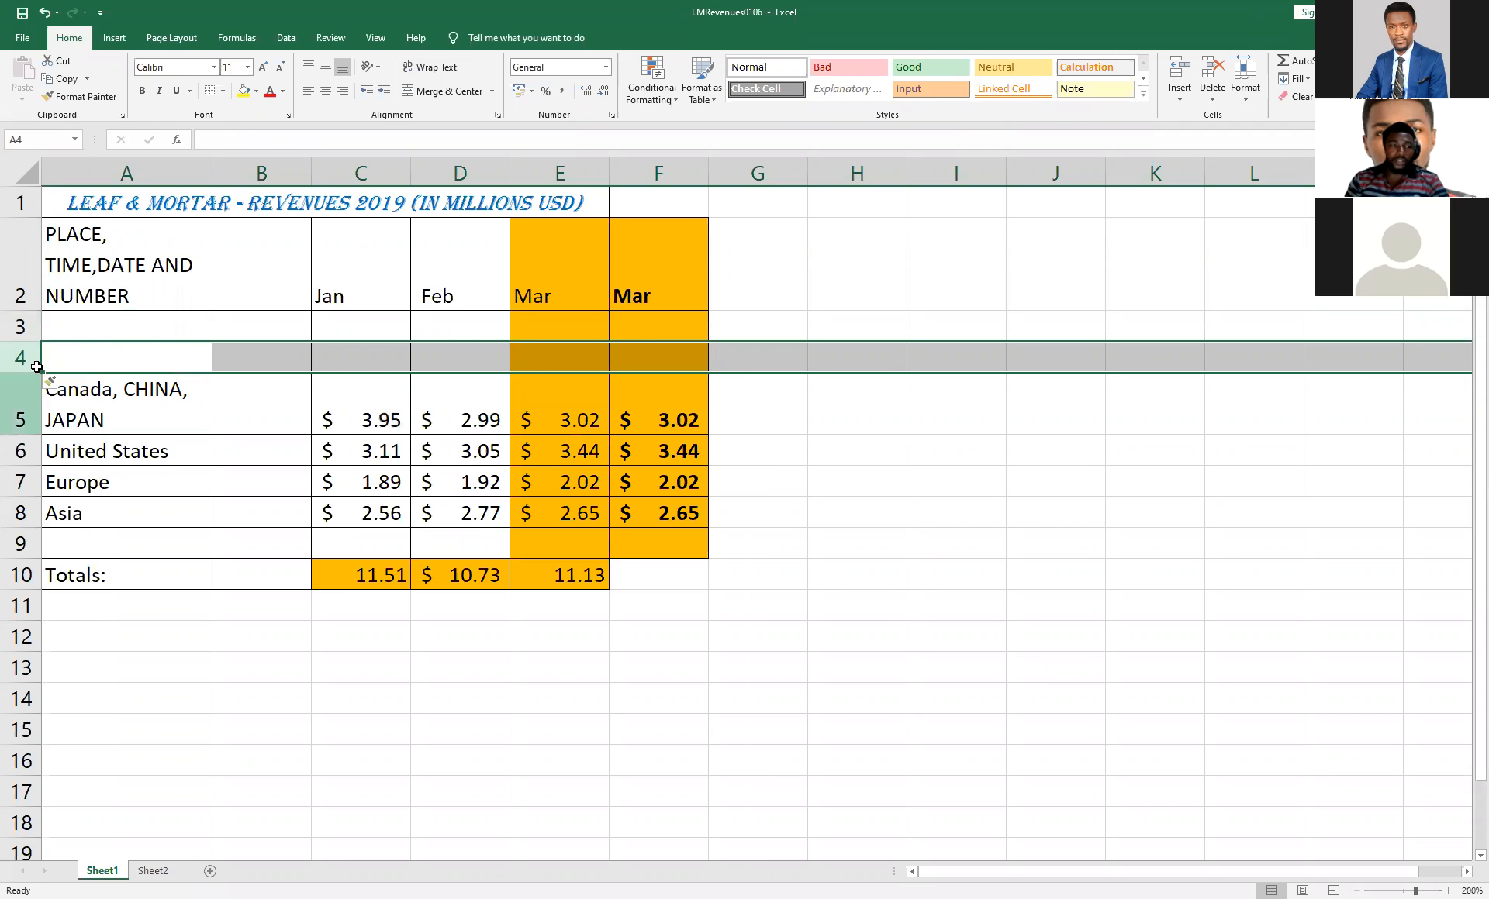
{"action": "left_click", "coordinate": [45, 13]}
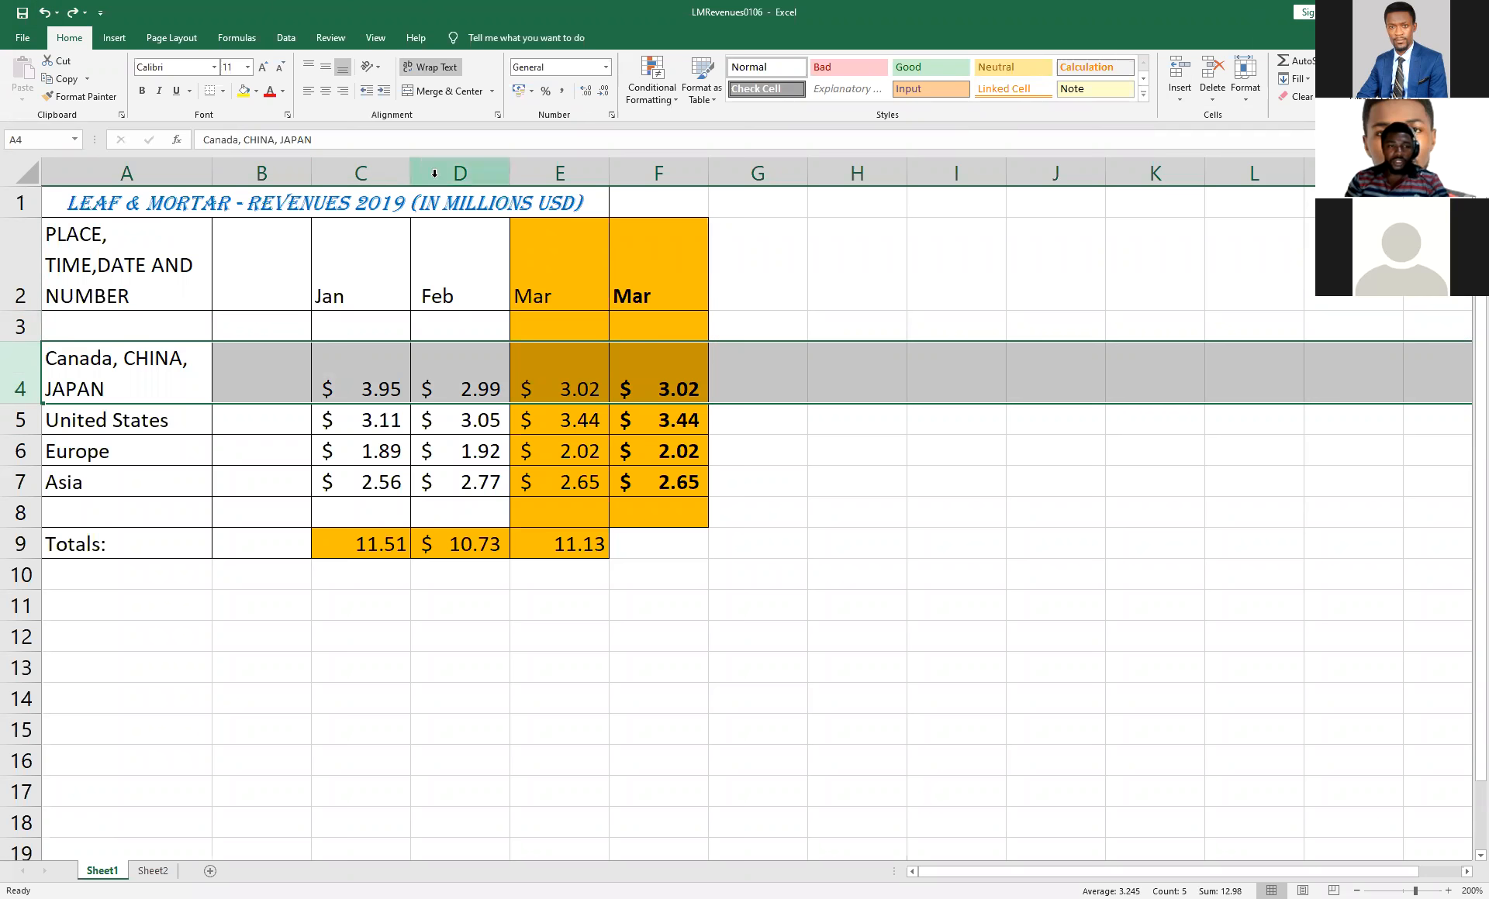
Insert a blank column before the Feb column D two times, undoing each insertion.
{"action": "left_click", "coordinate": [466, 173]}
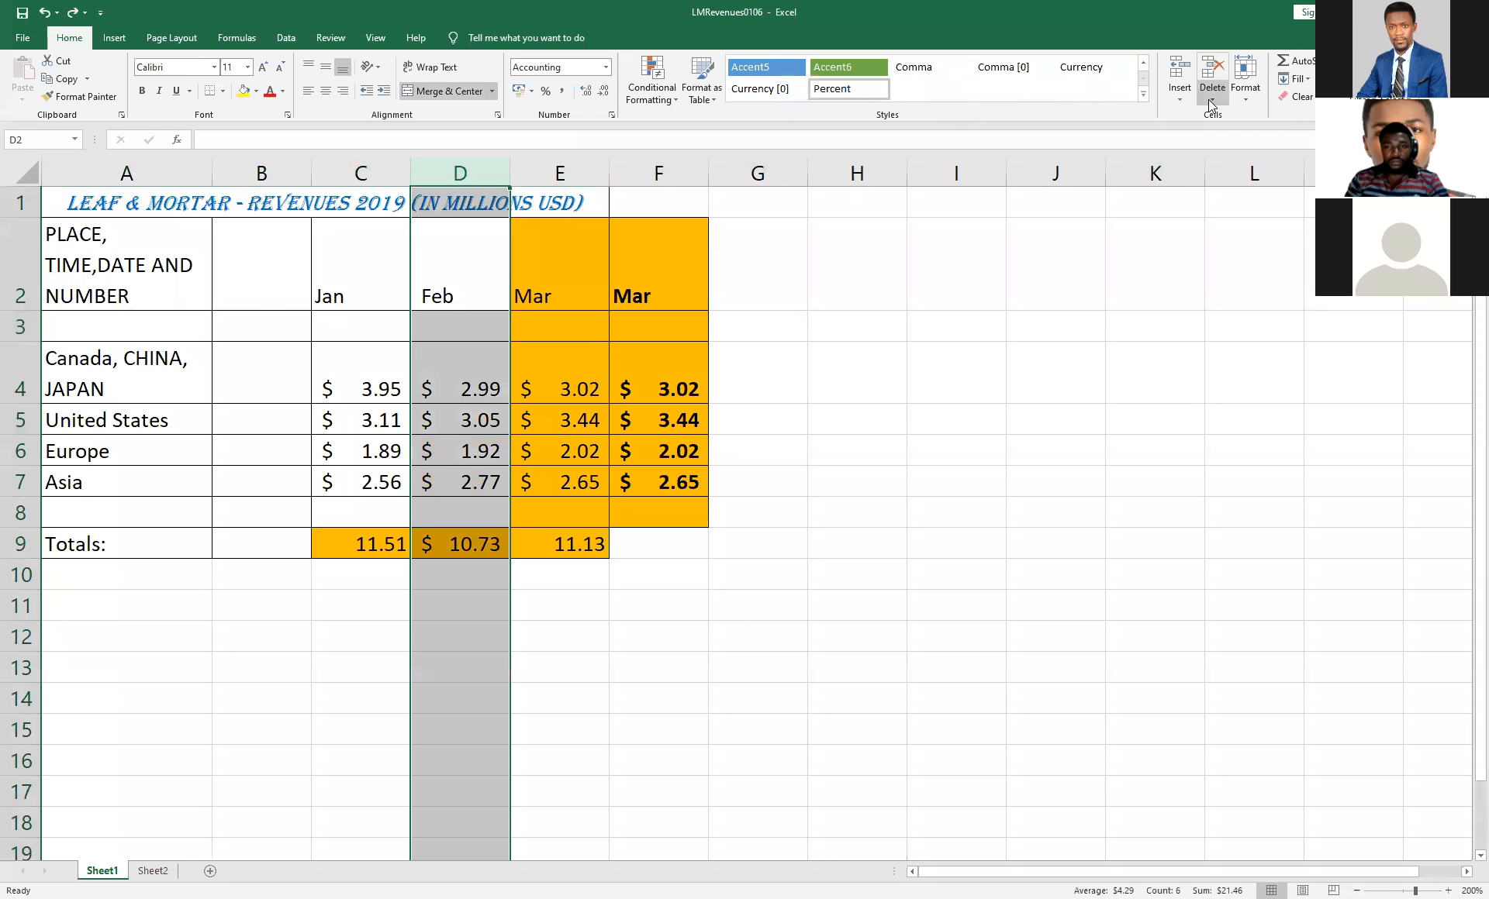
{"action": "key", "text": "ctrl+shift+equal"}
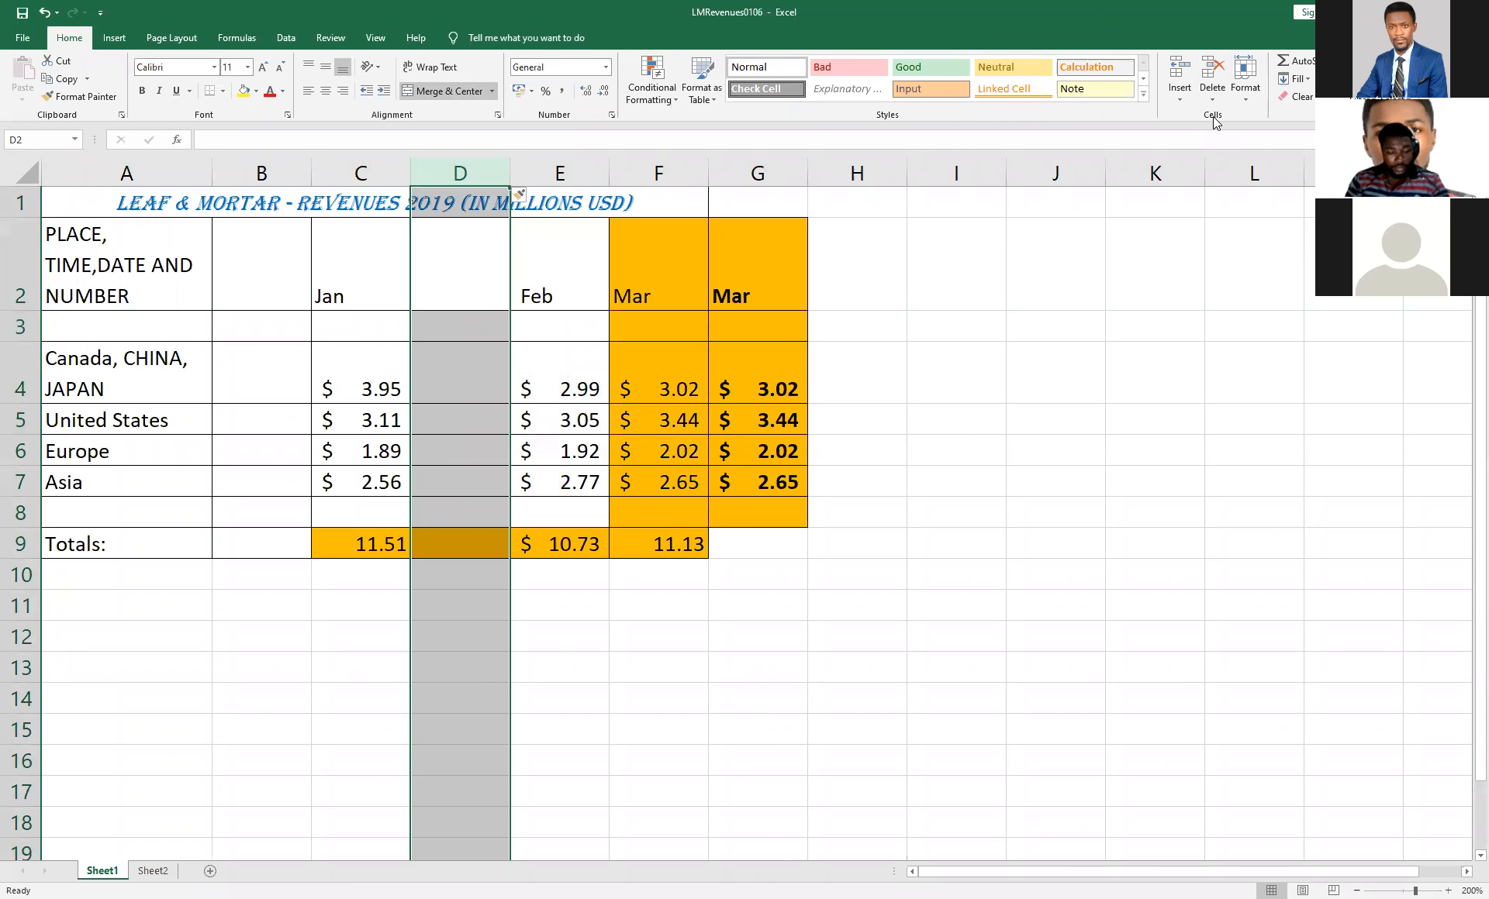
{"action": "key", "text": "ctrl+z"}
{"action": "left_click", "coordinate": [1182, 100]}
{"action": "left_click", "coordinate": [1216, 157]}
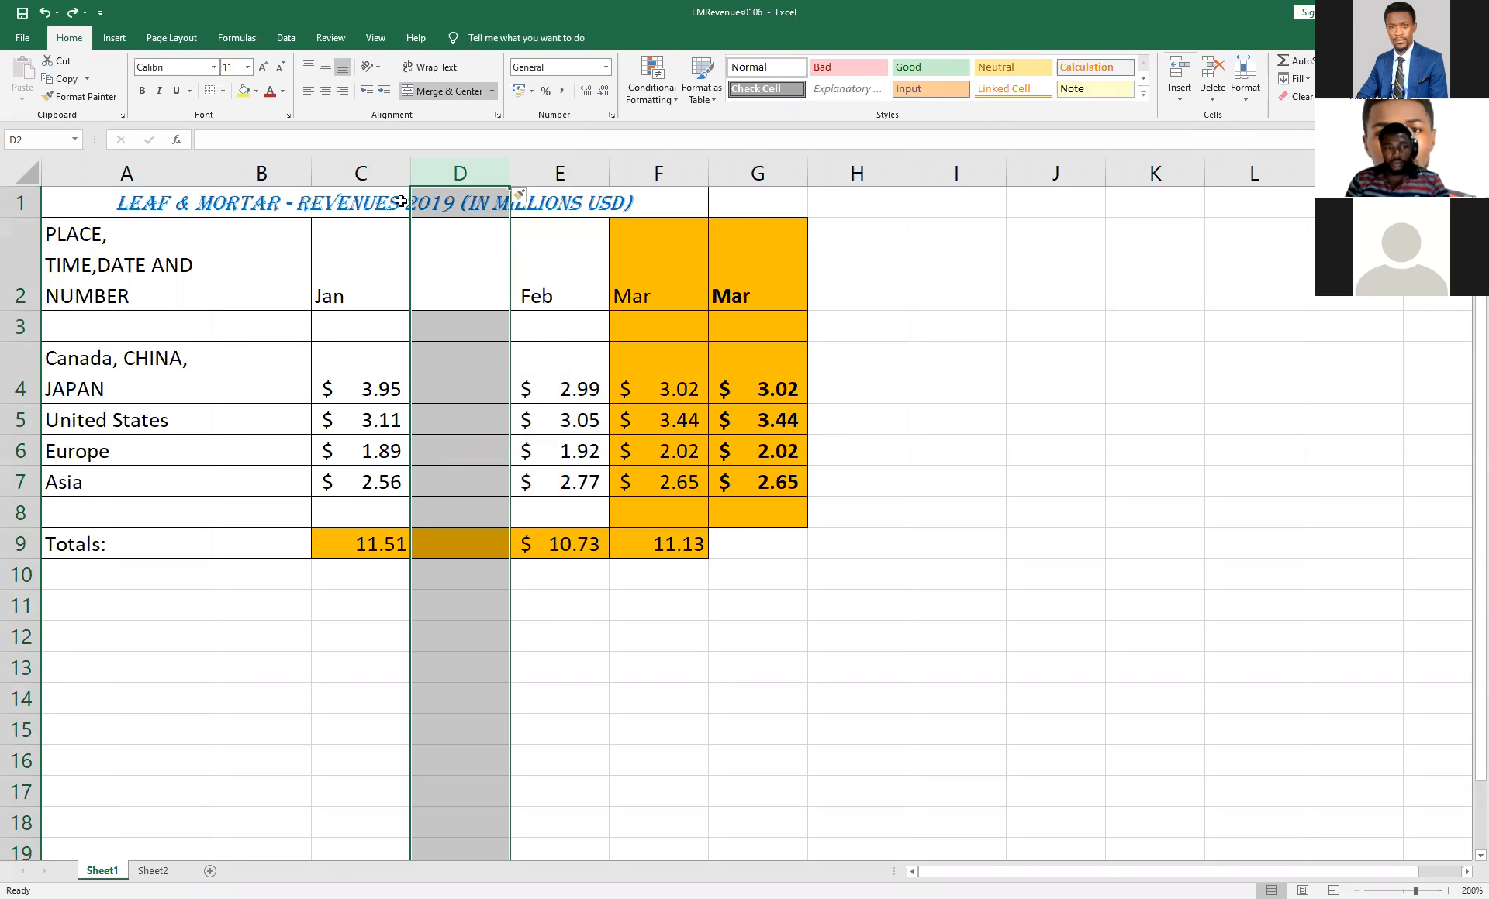
{"action": "left_click", "coordinate": [44, 13]}
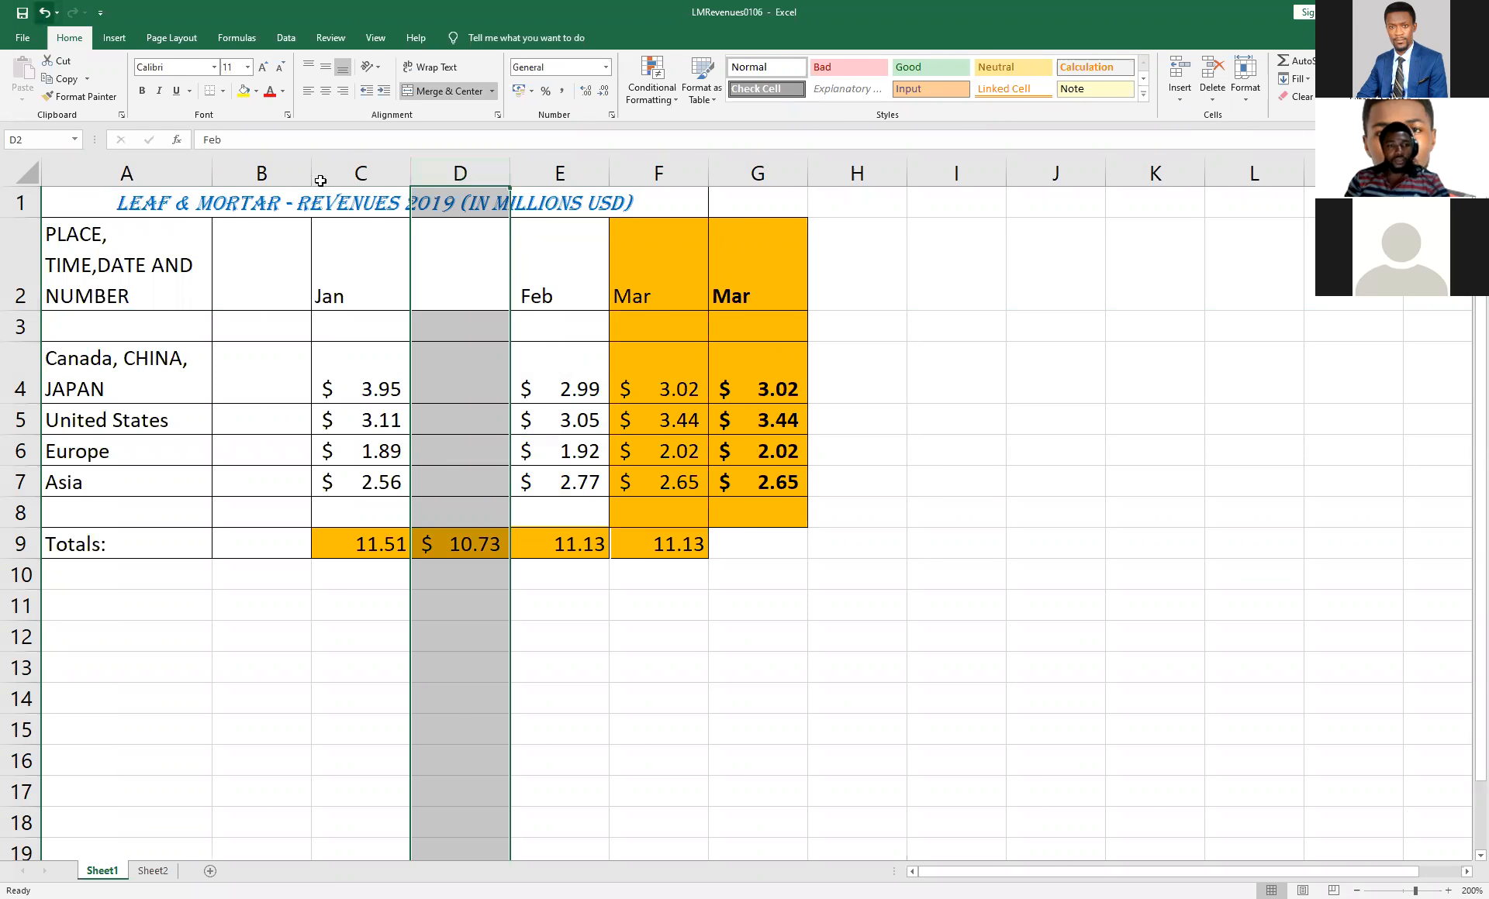
{"action": "left_click", "coordinate": [751, 302]}
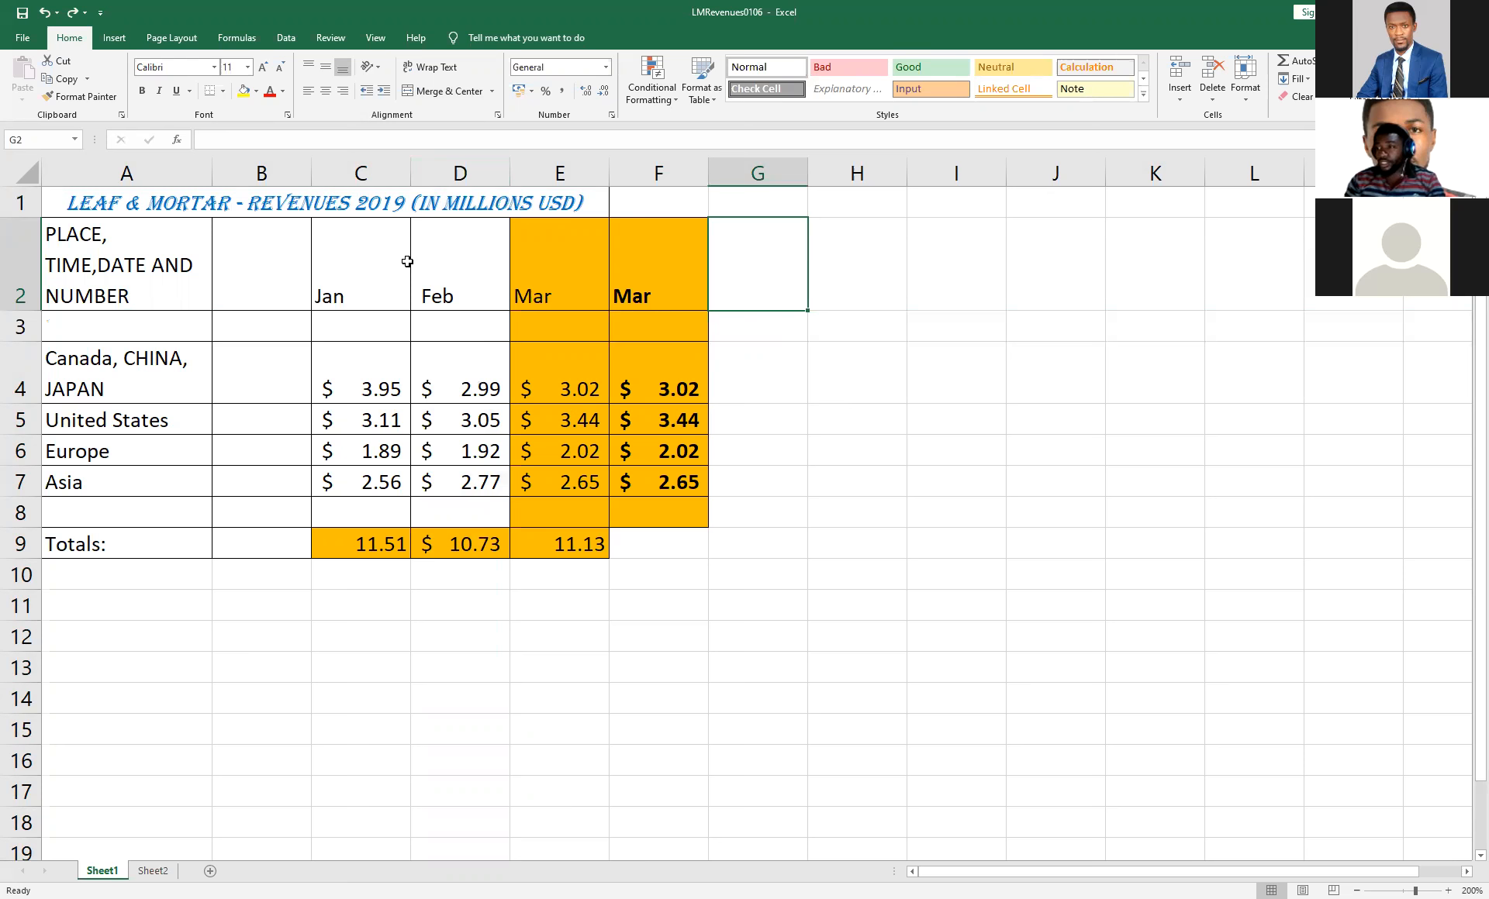
Switch to Sheet2, select the title cell A1 and set the zoom to 200%.
{"action": "left_click", "coordinate": [347, 202]}
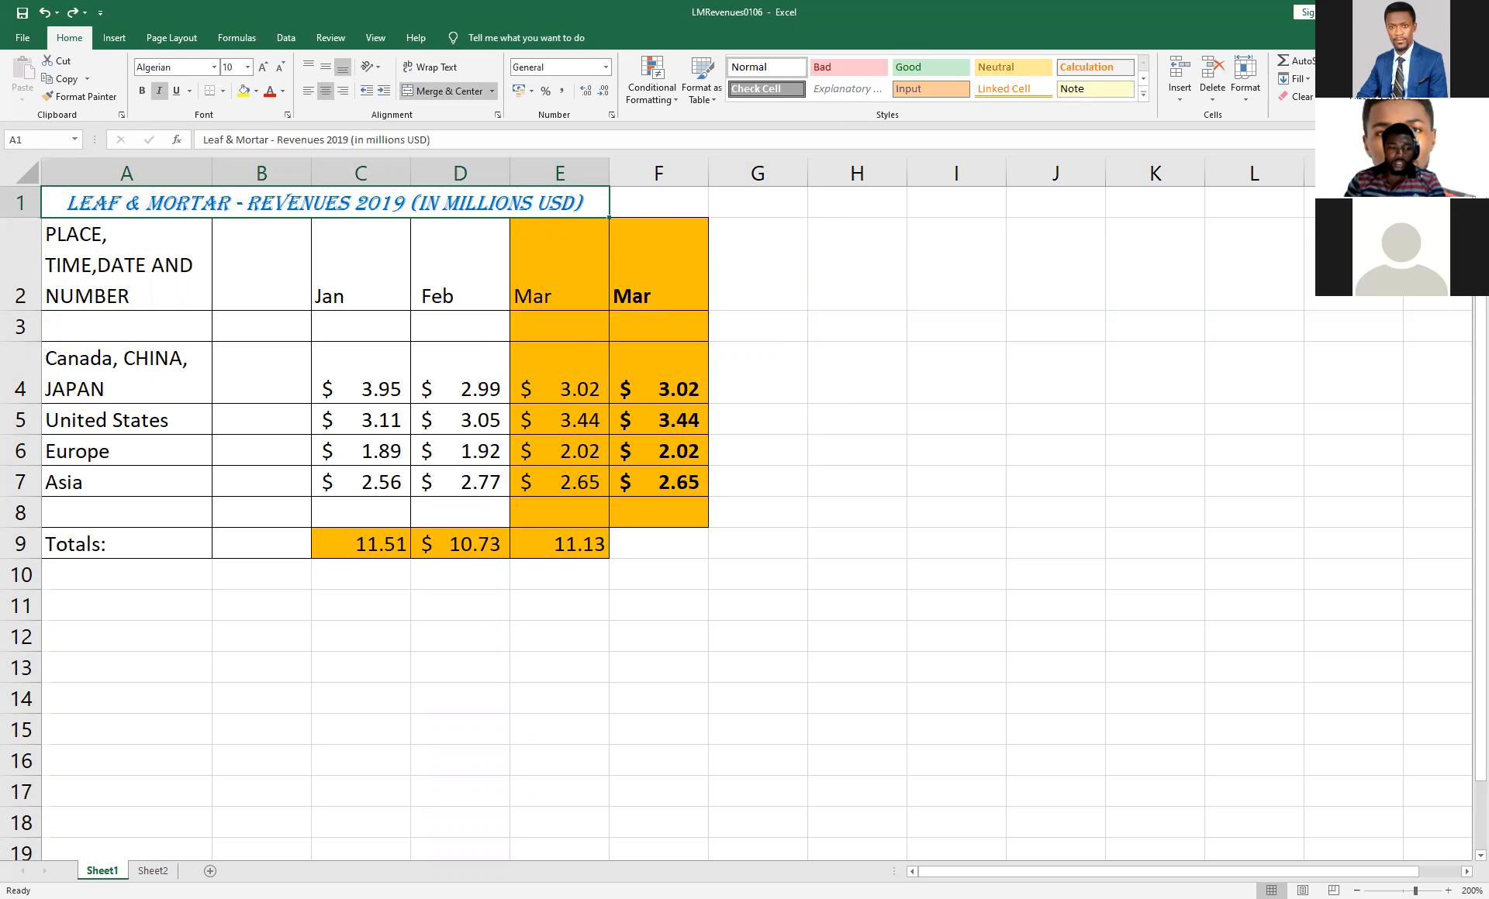
{"action": "left_click", "coordinate": [153, 871]}
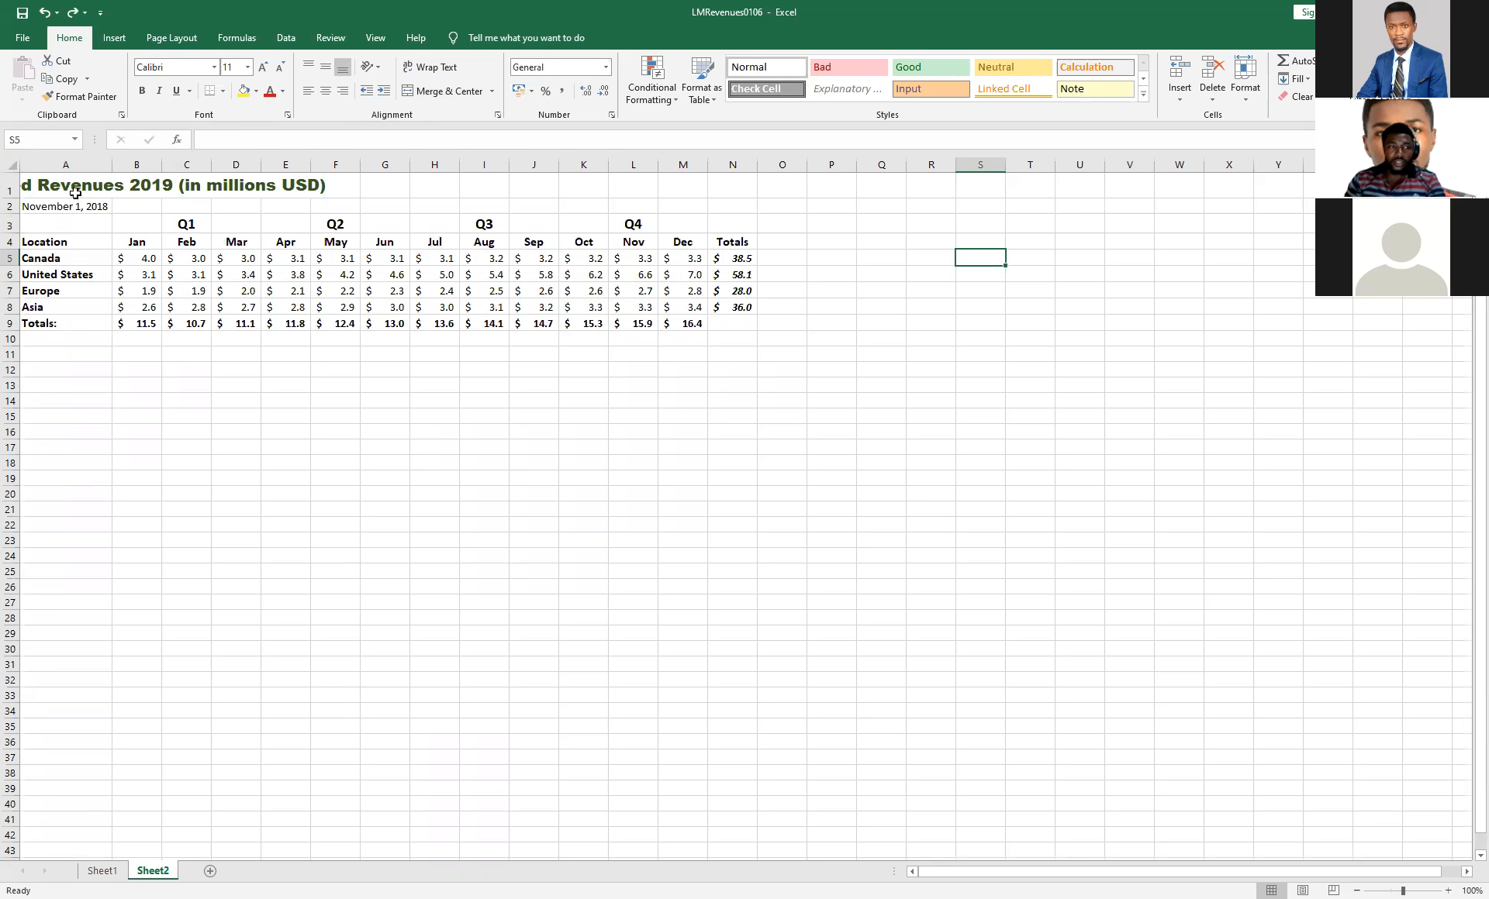
{"action": "left_click", "coordinate": [75, 192]}
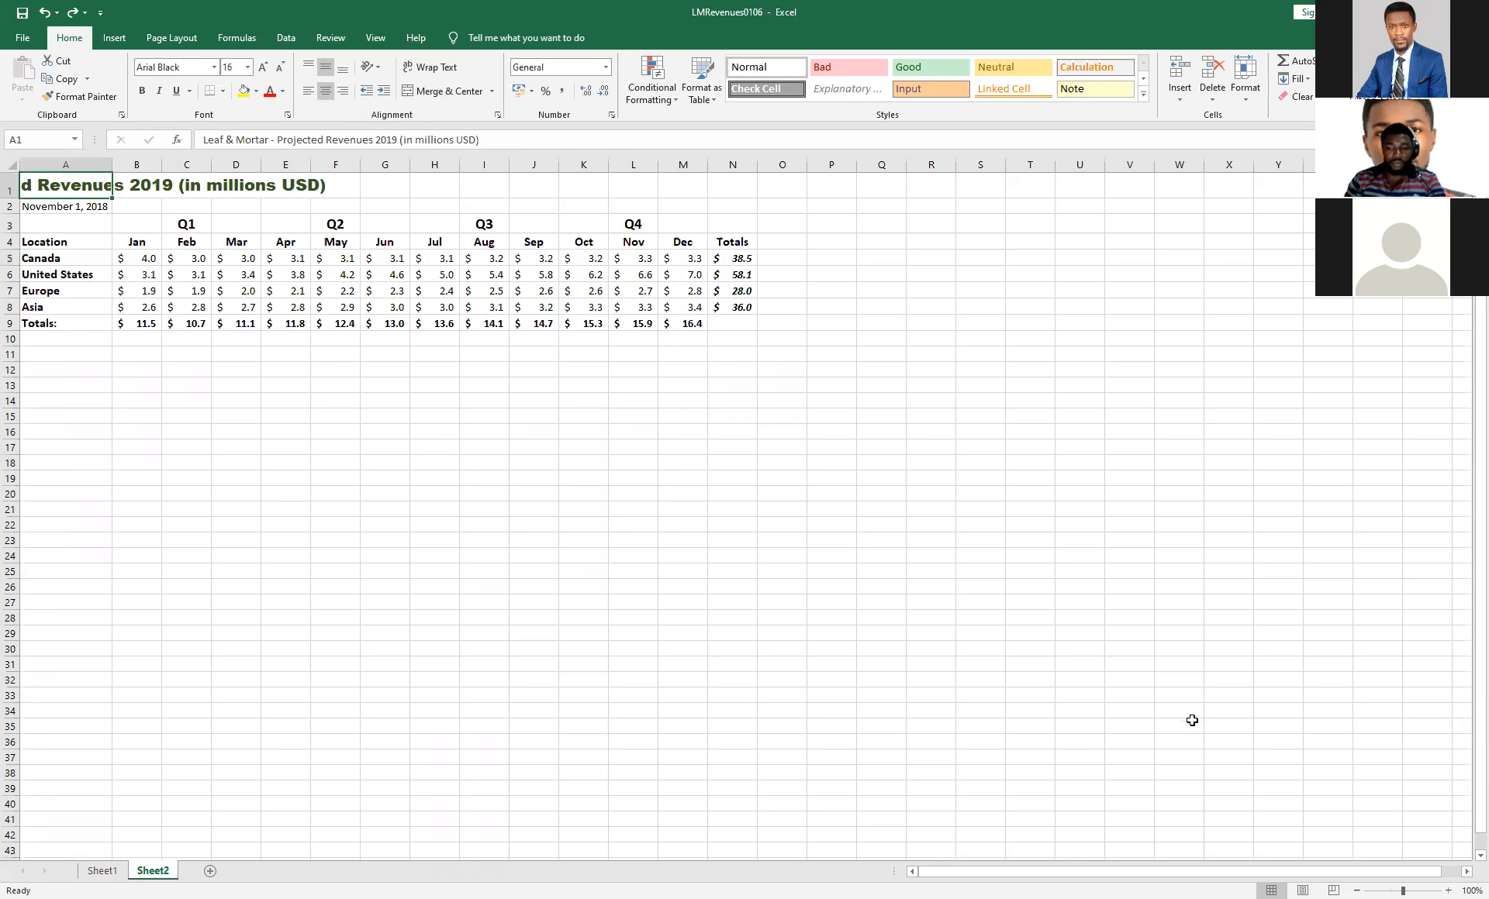
{"action": "left_click", "coordinate": [383, 39]}
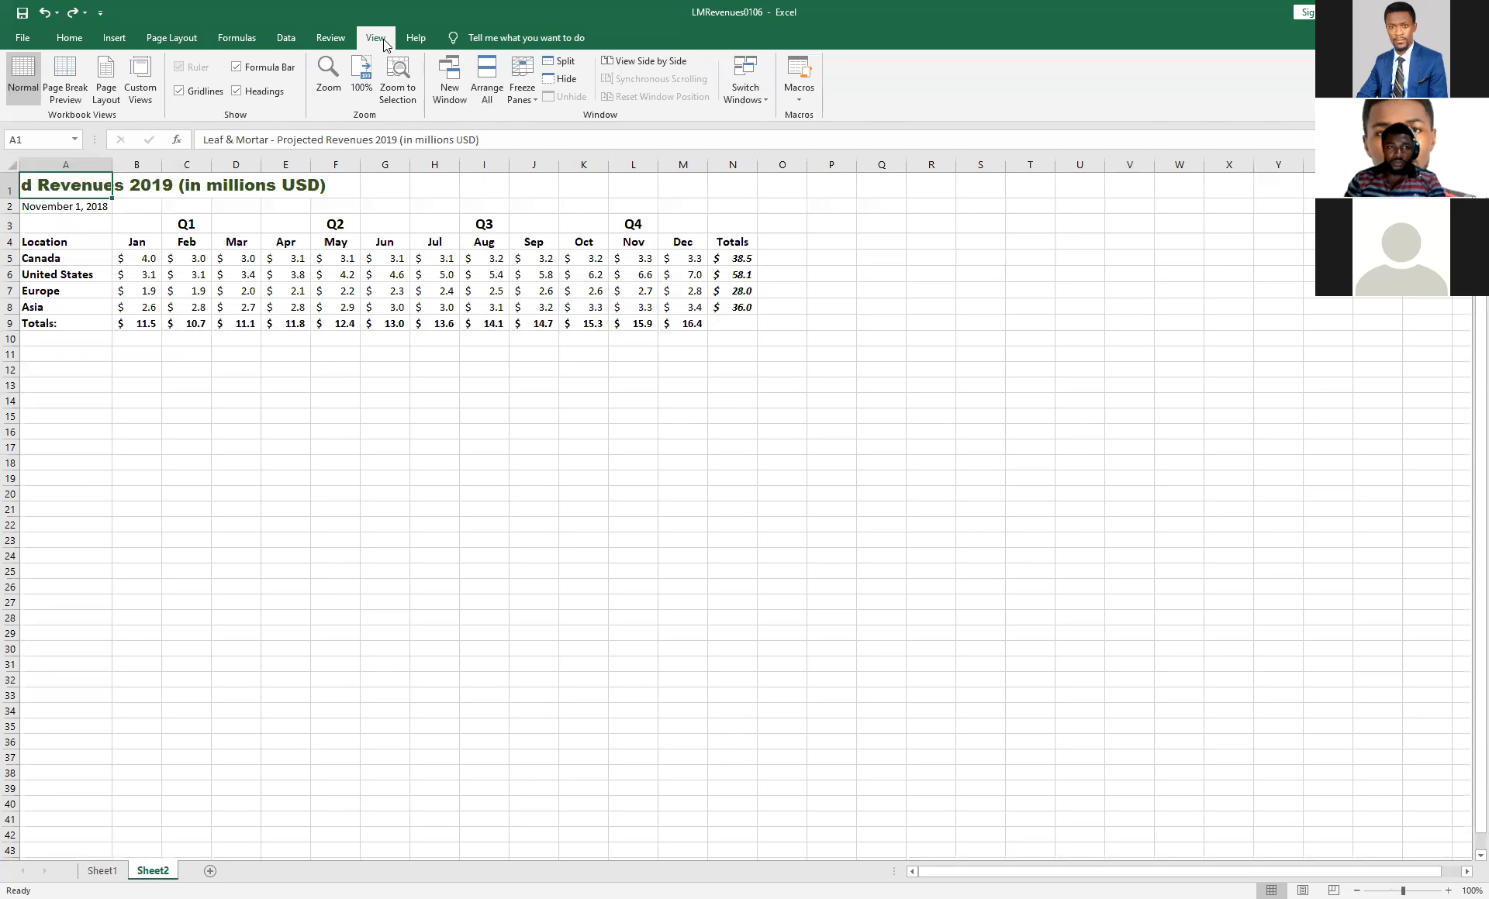
{"action": "left_click", "coordinate": [328, 77]}
{"action": "left_click", "coordinate": [301, 335]}
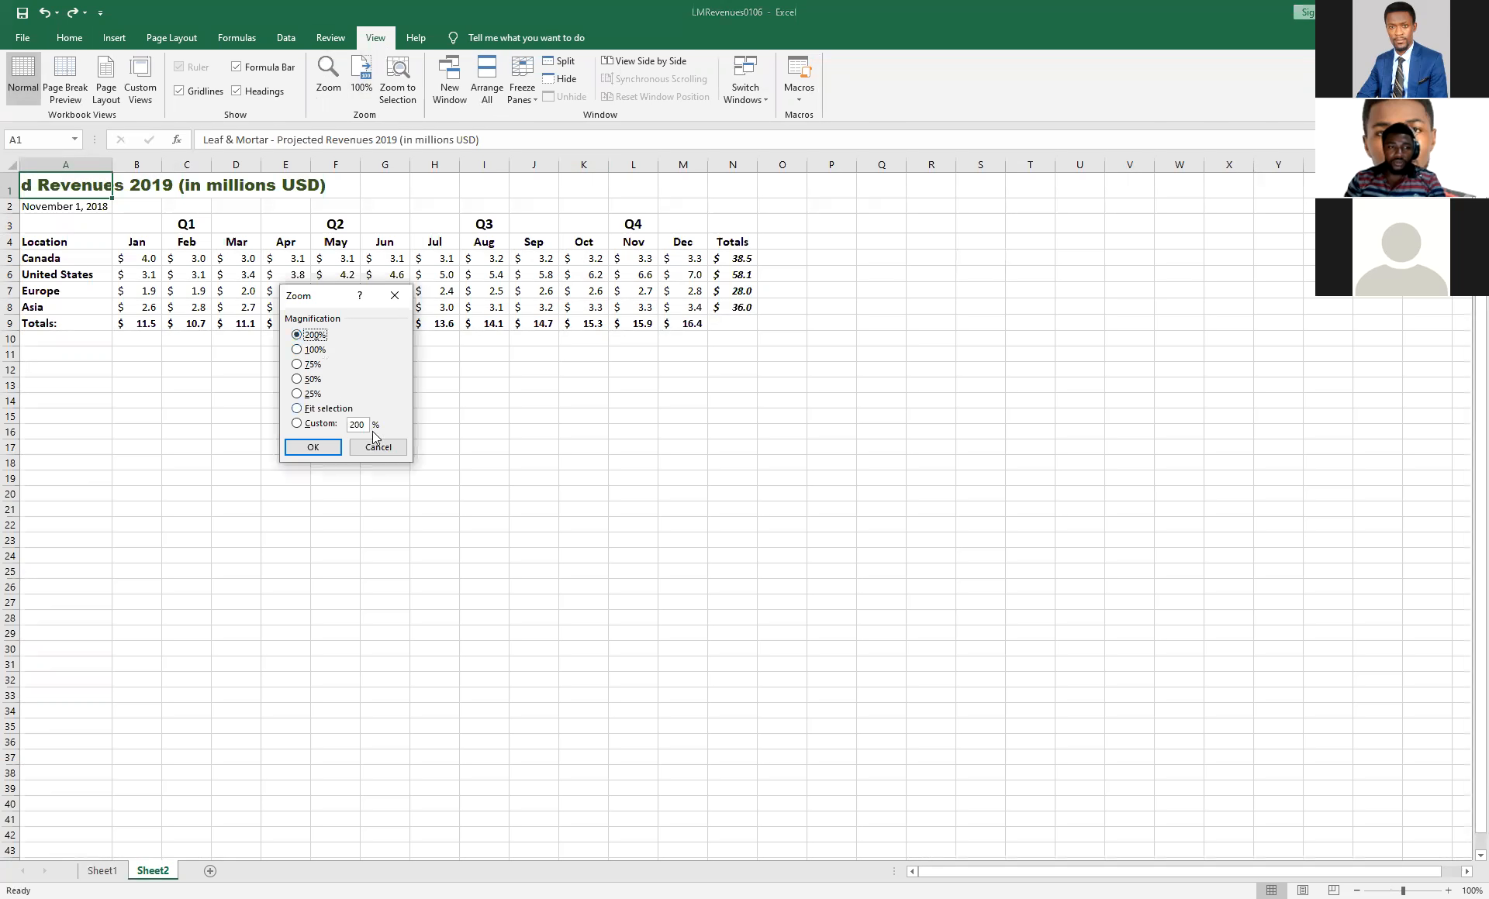
{"action": "key", "text": "Return"}
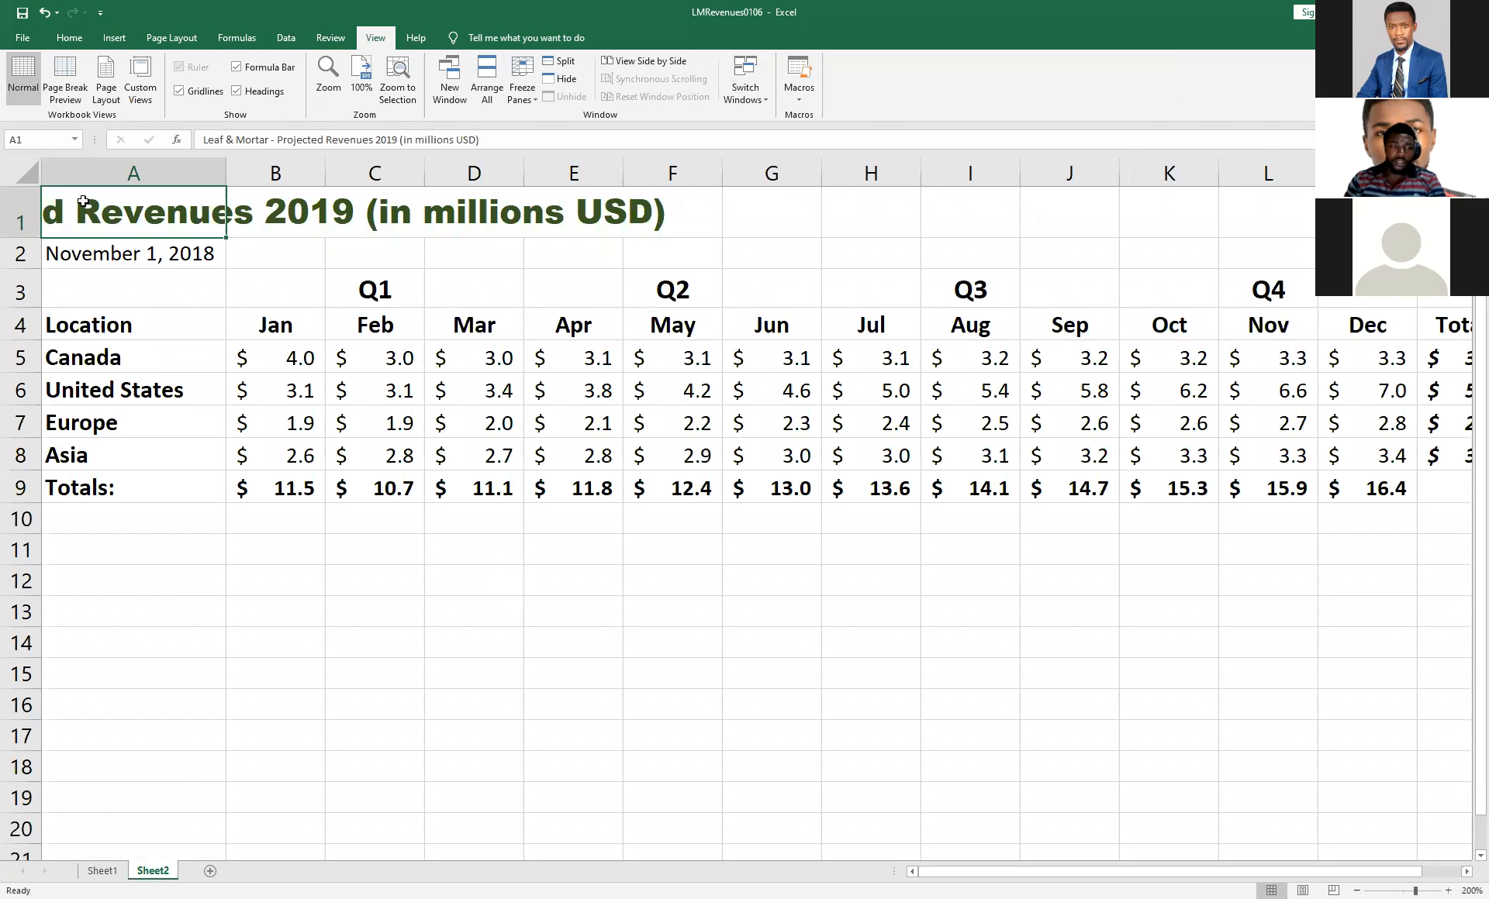
Examine how the title in A1 appears on Sheet2 and in the print preview, and return to the worksheet.
{"action": "left_click", "coordinate": [796, 204]}
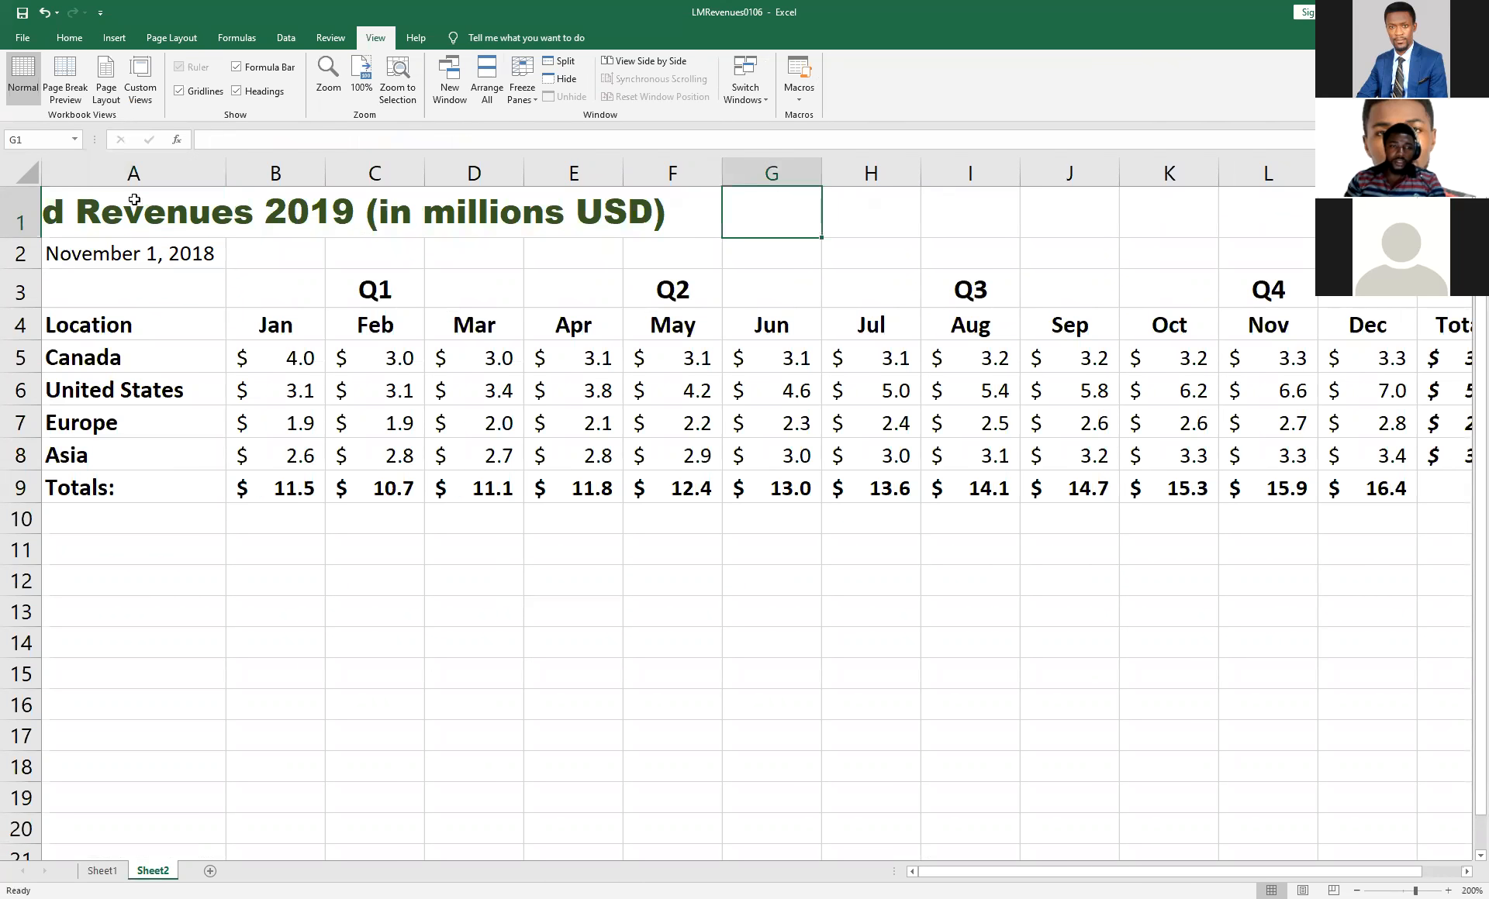
{"action": "left_click", "coordinate": [155, 203]}
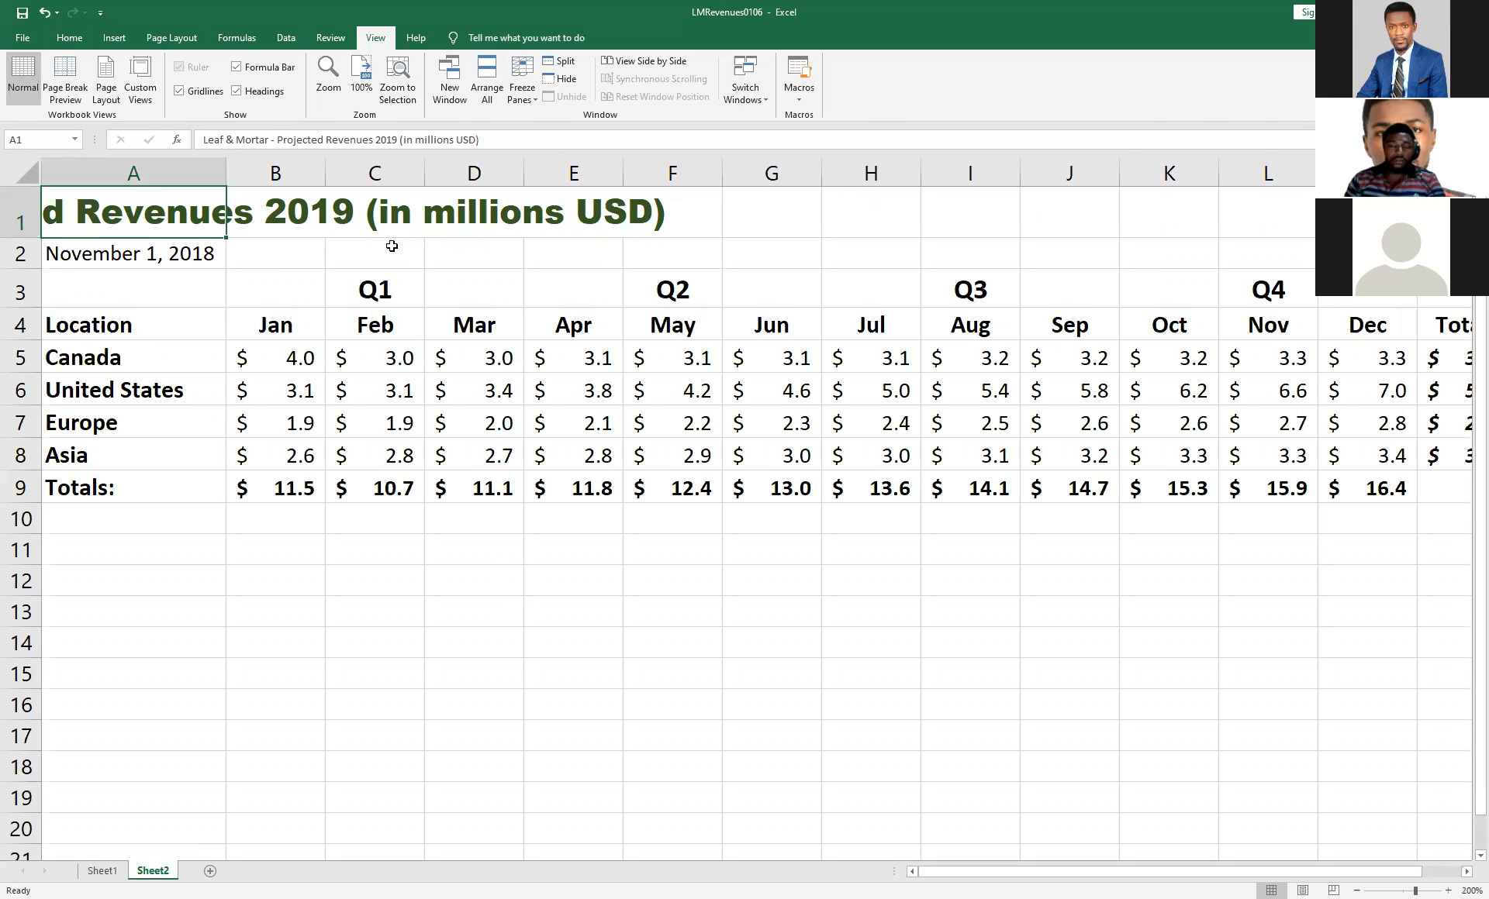
{"action": "scroll", "coordinate": [334, 271], "scroll_direction": "down", "scroll_amount": 1}
{"action": "scroll", "coordinate": [353, 186], "scroll_direction": "up", "scroll_amount": 1}
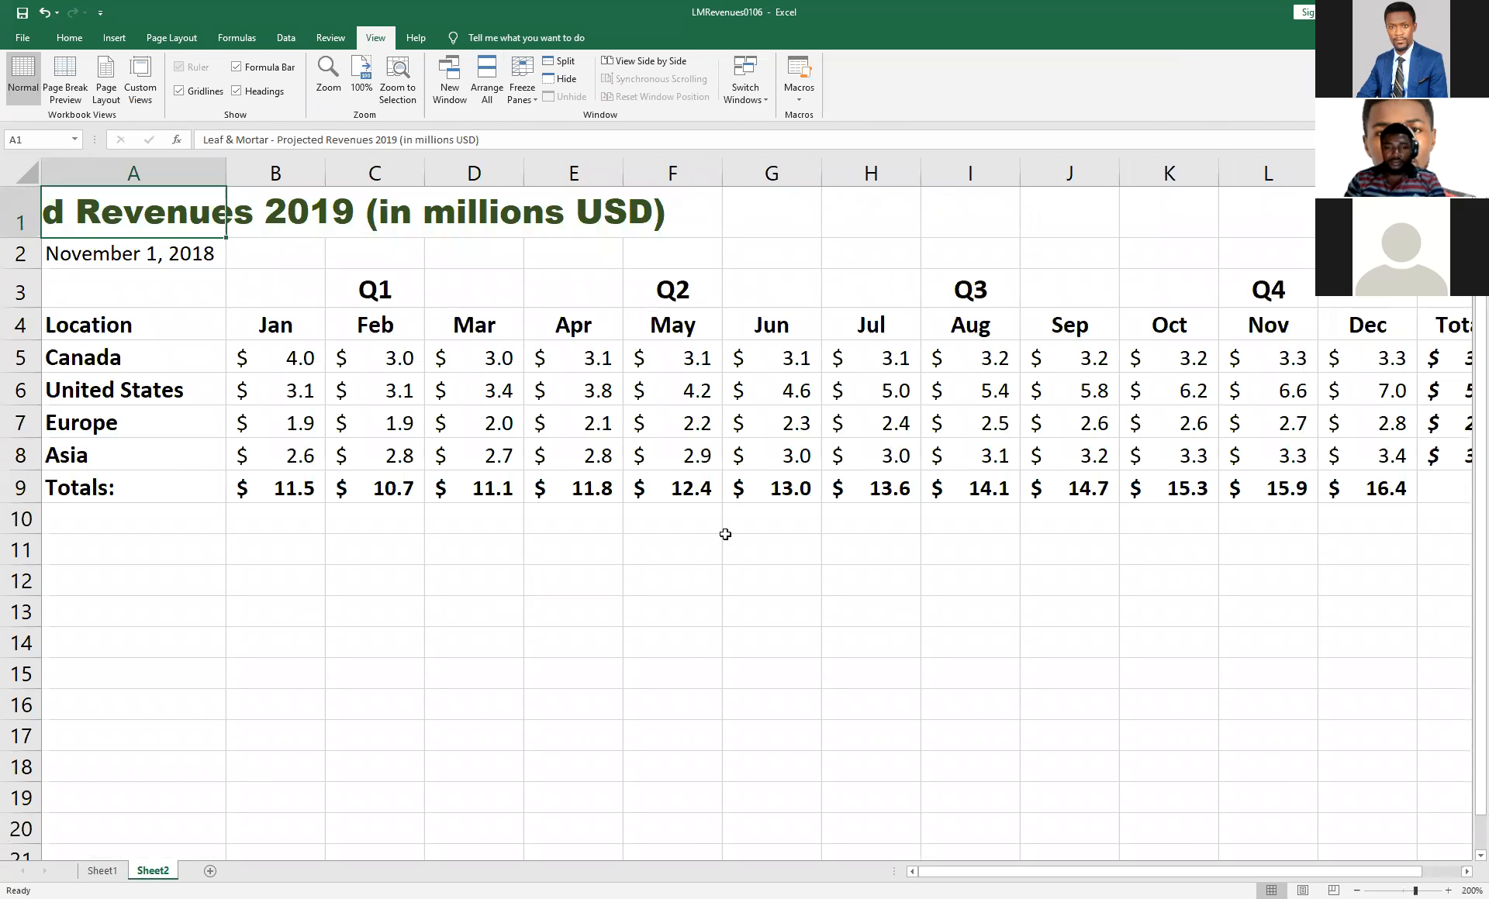
{"action": "scroll", "coordinate": [725, 534], "scroll_direction": "down", "scroll_amount": 6, "text": "ctrl"}
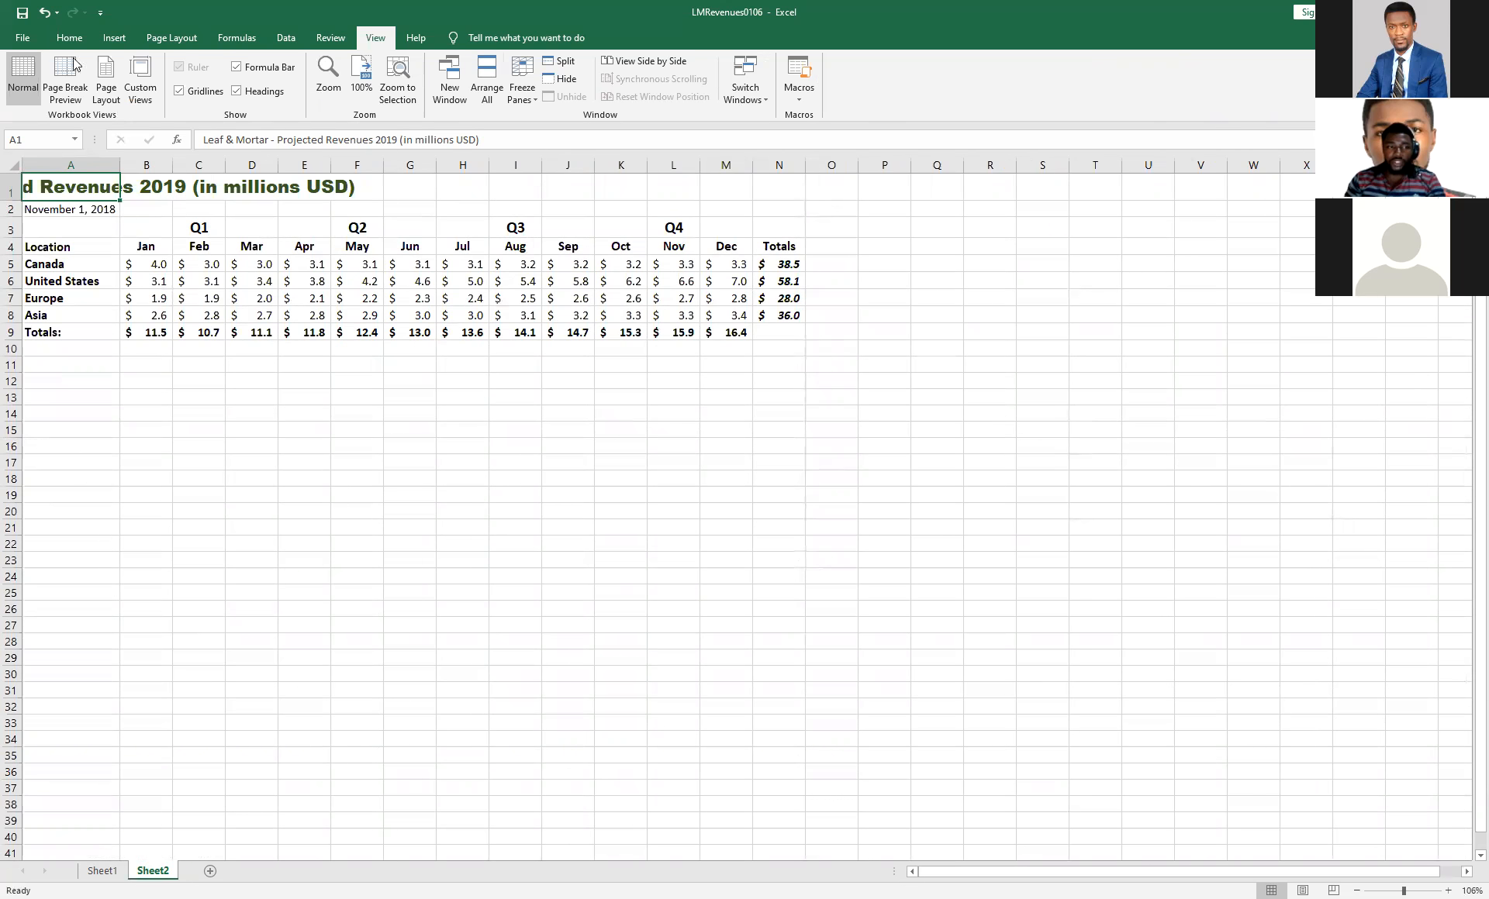
{"action": "left_click", "coordinate": [23, 37]}
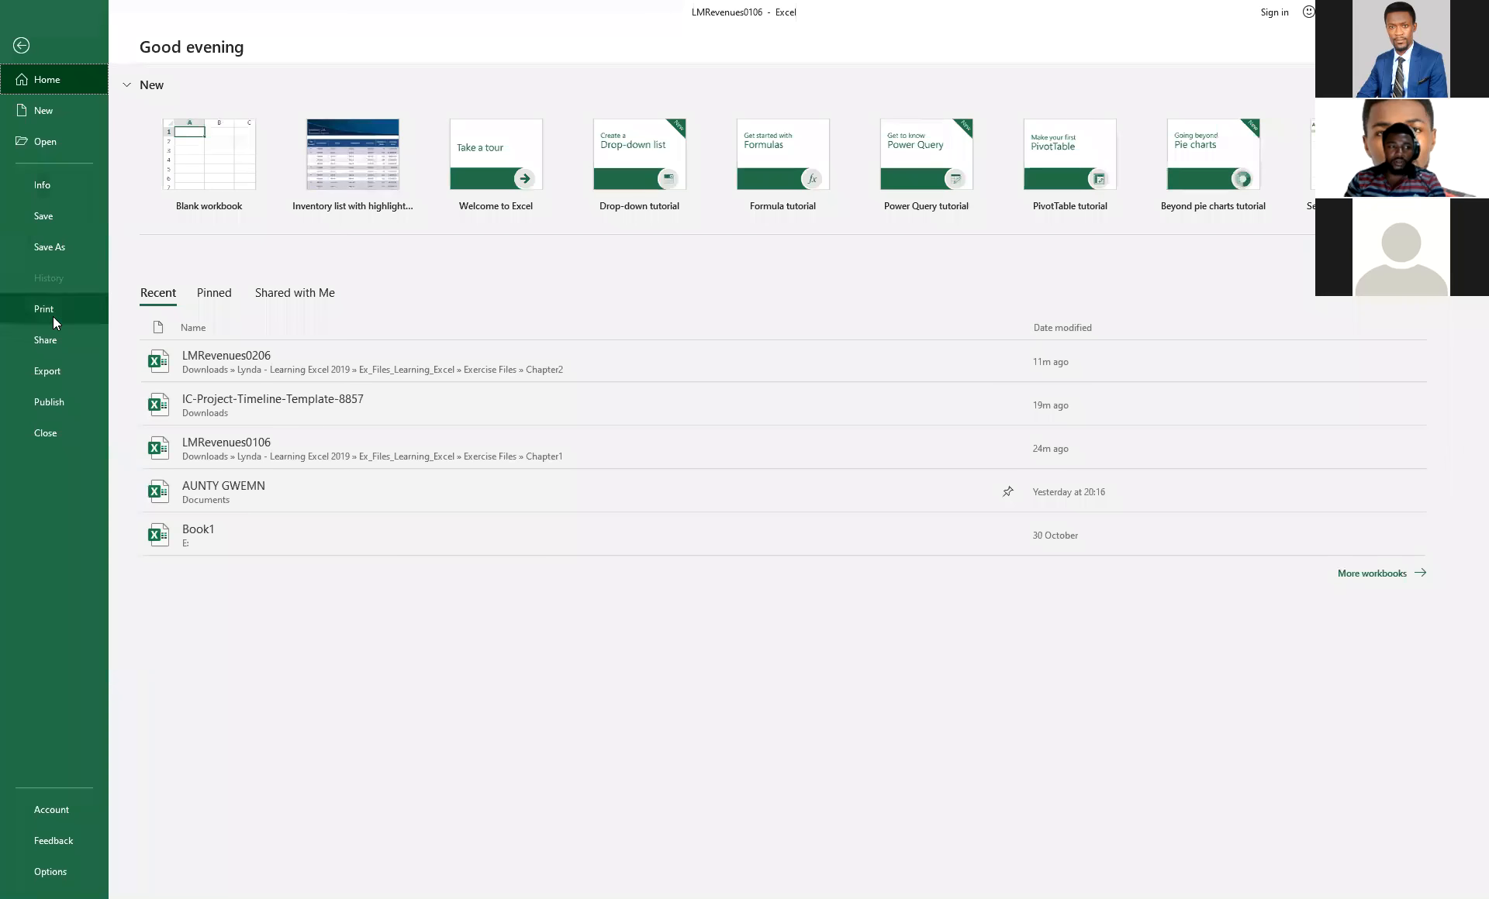
{"action": "left_click", "coordinate": [52, 316]}
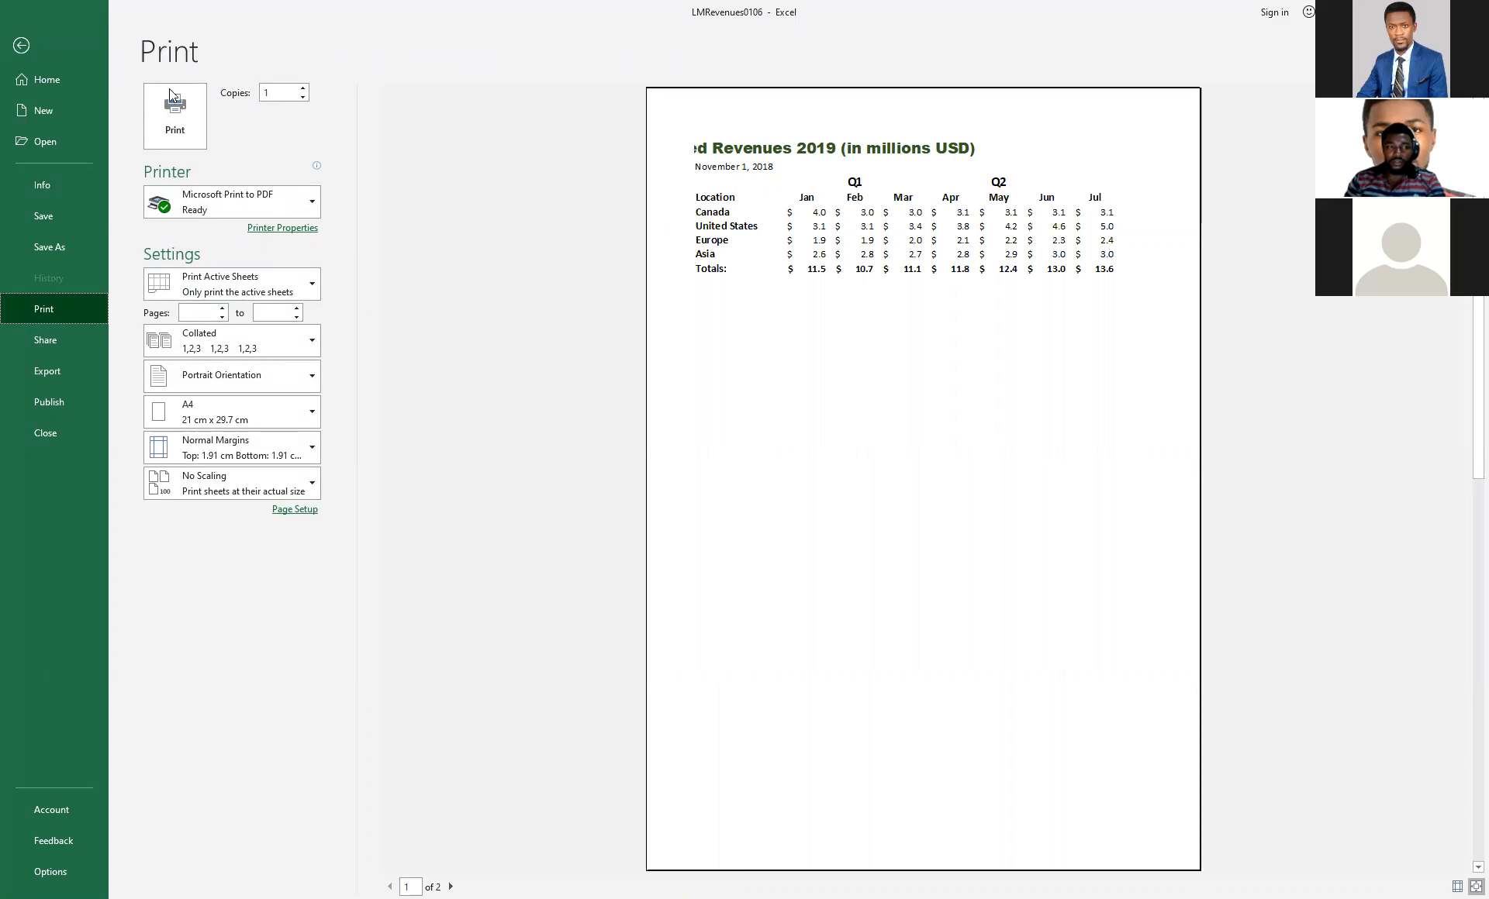
{"action": "left_click", "coordinate": [19, 45]}
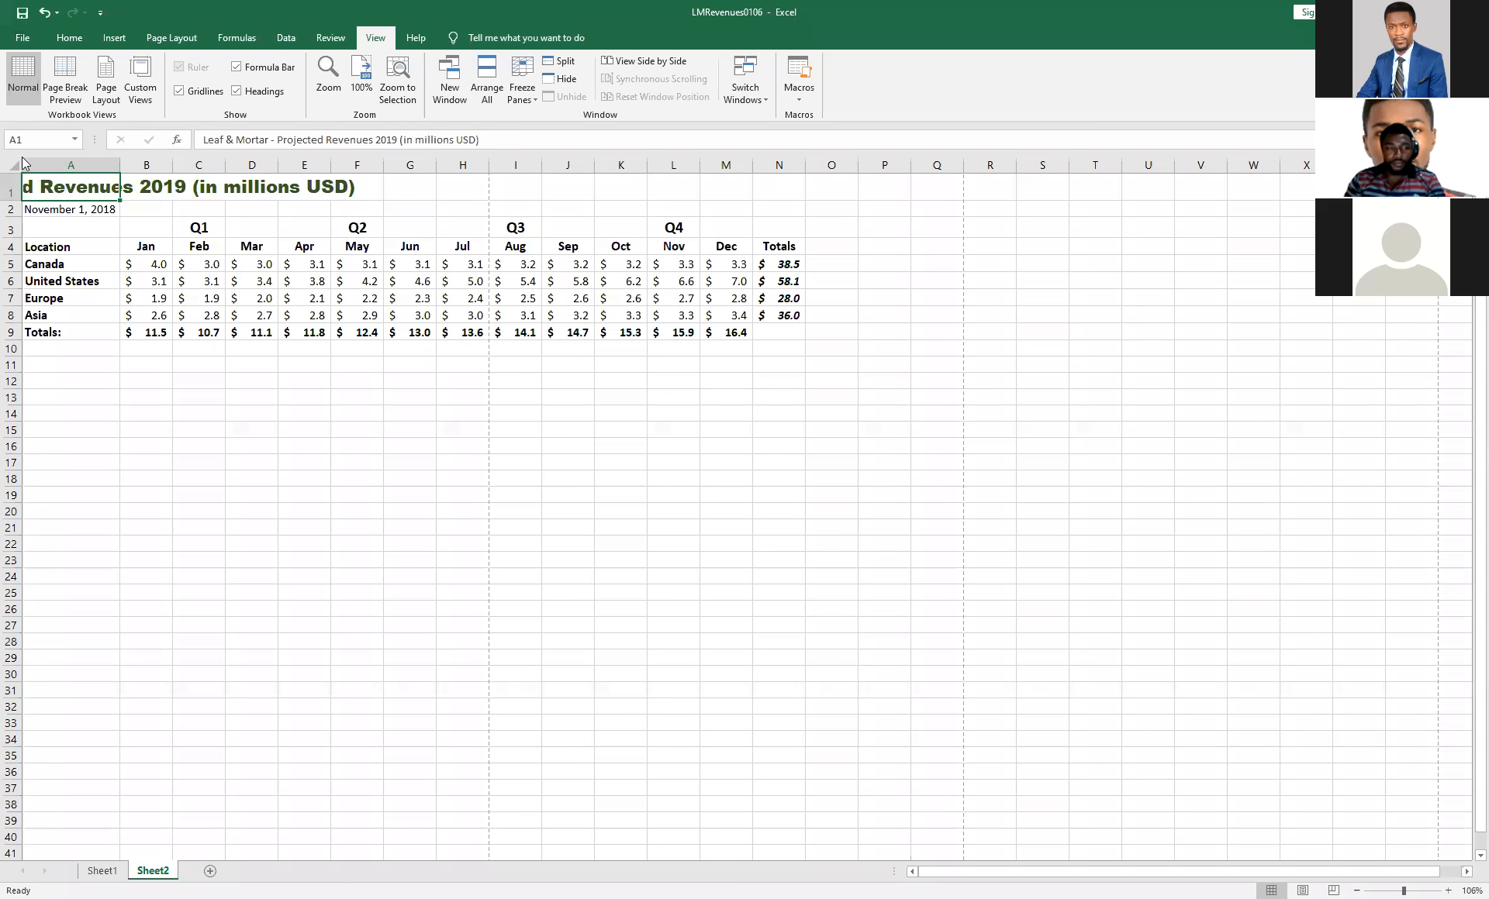
Merge and center the Projected Revenues title across A1:N1, and unmerge the cells again.
{"action": "left_click_drag", "start_coordinate": [193, 187], "coordinate": [196, 187]}
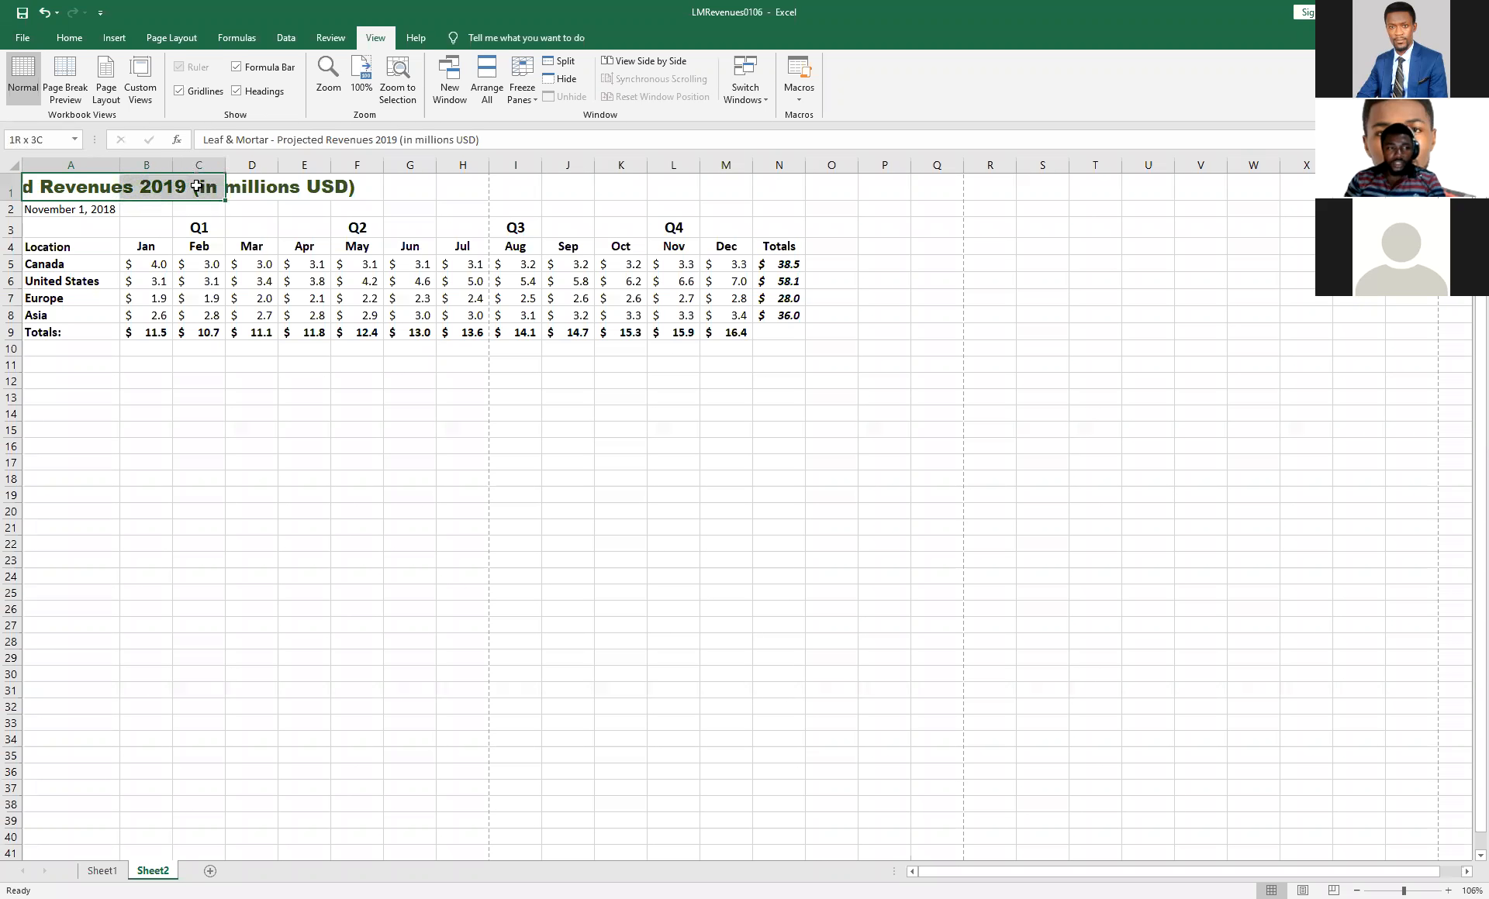
{"action": "left_click", "coordinate": [99, 186]}
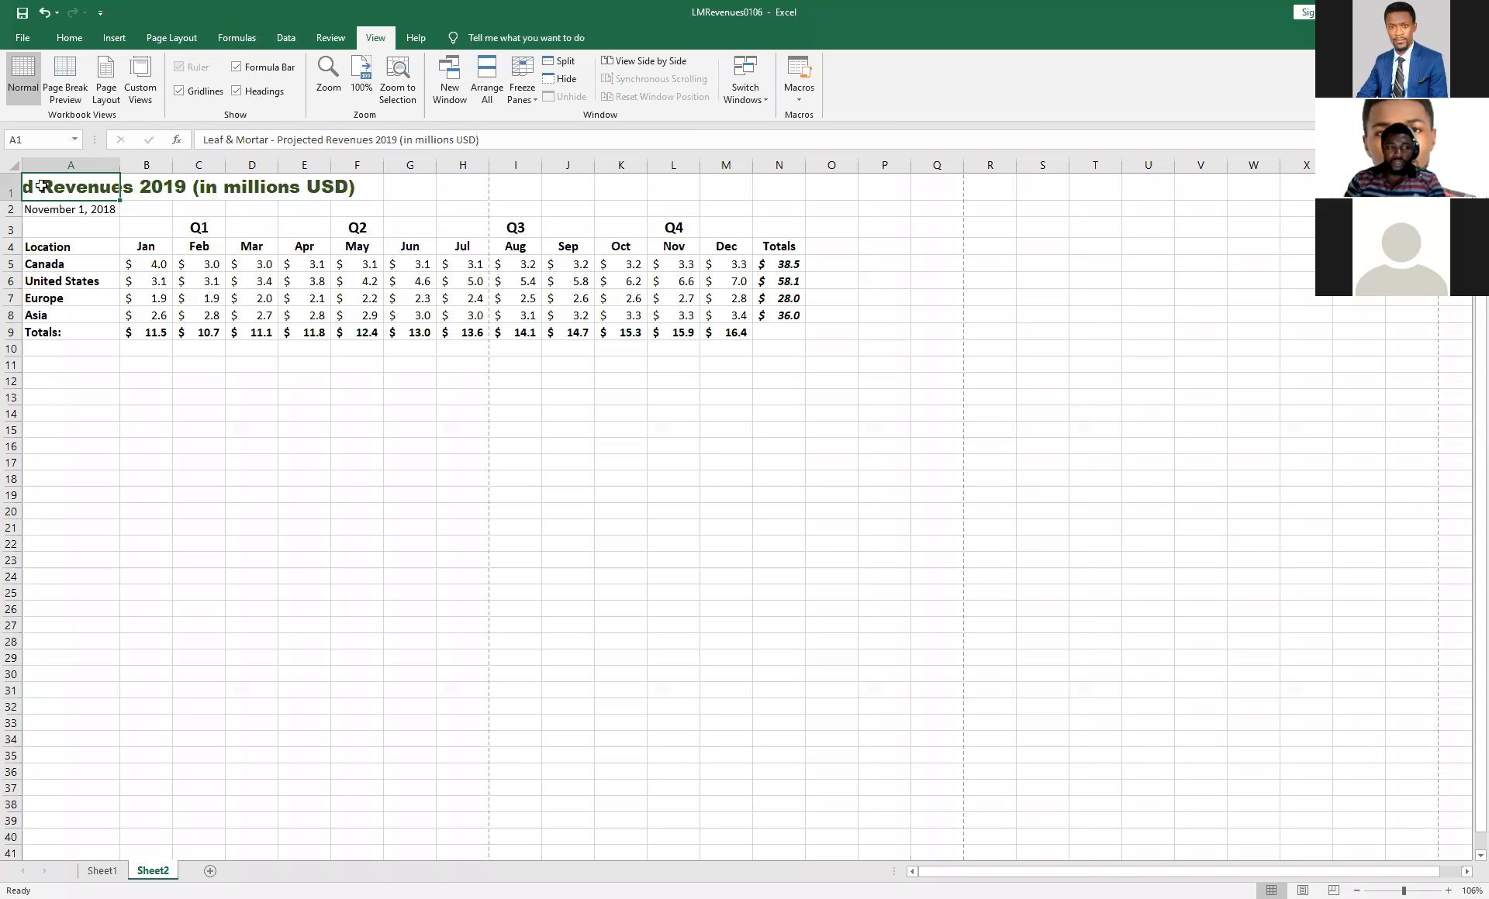
{"action": "left_click_drag", "start_coordinate": [104, 195], "coordinate": [783, 195]}
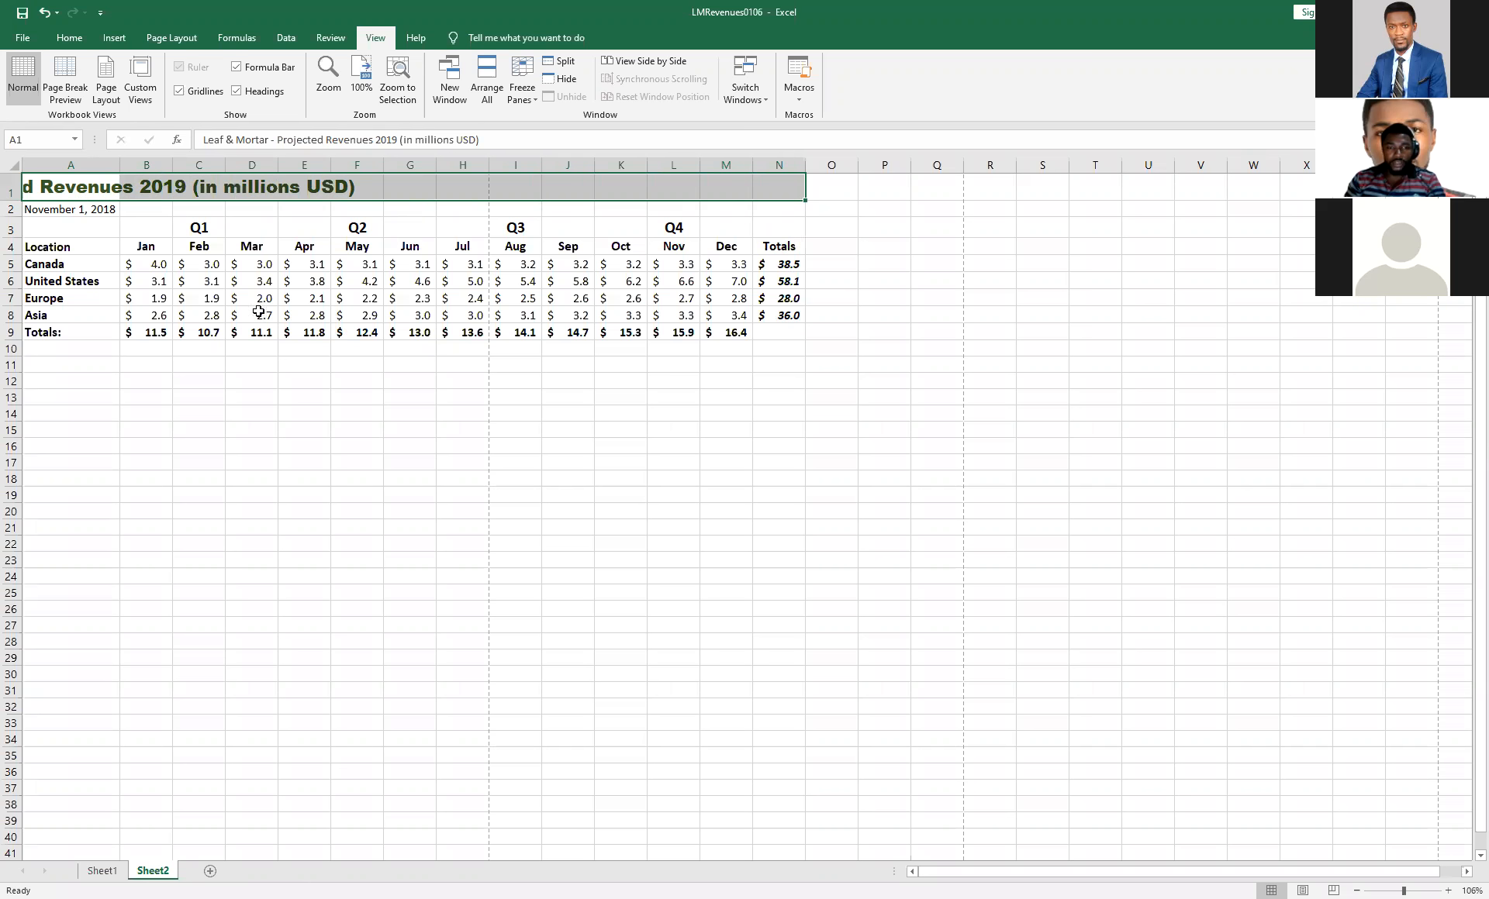
{"action": "left_click", "coordinate": [71, 38]}
{"action": "left_click", "coordinate": [442, 91]}
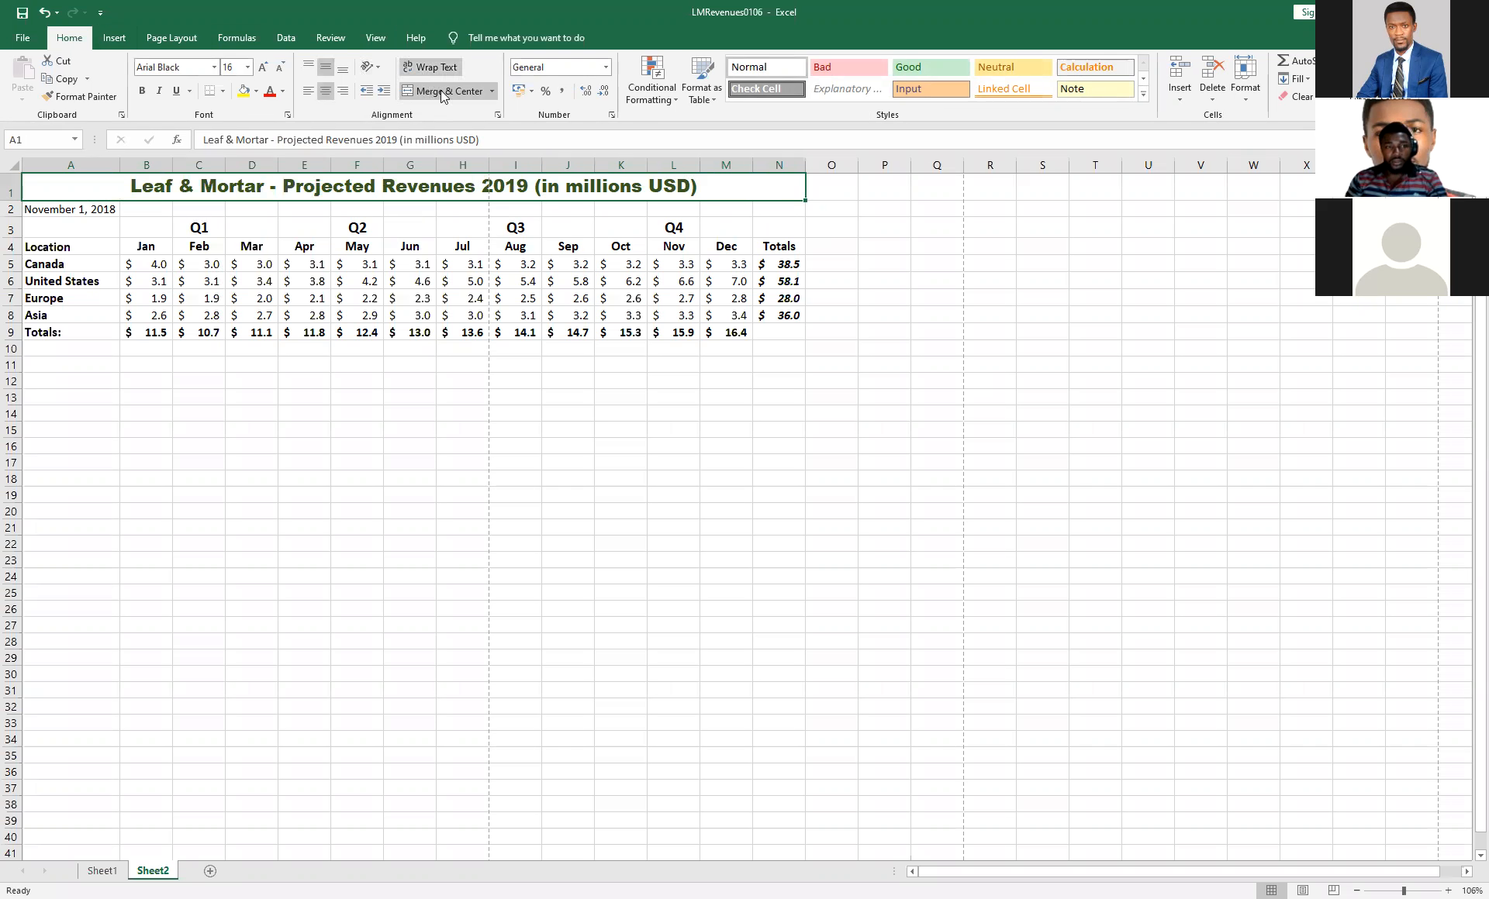
{"action": "left_click", "coordinate": [490, 92]}
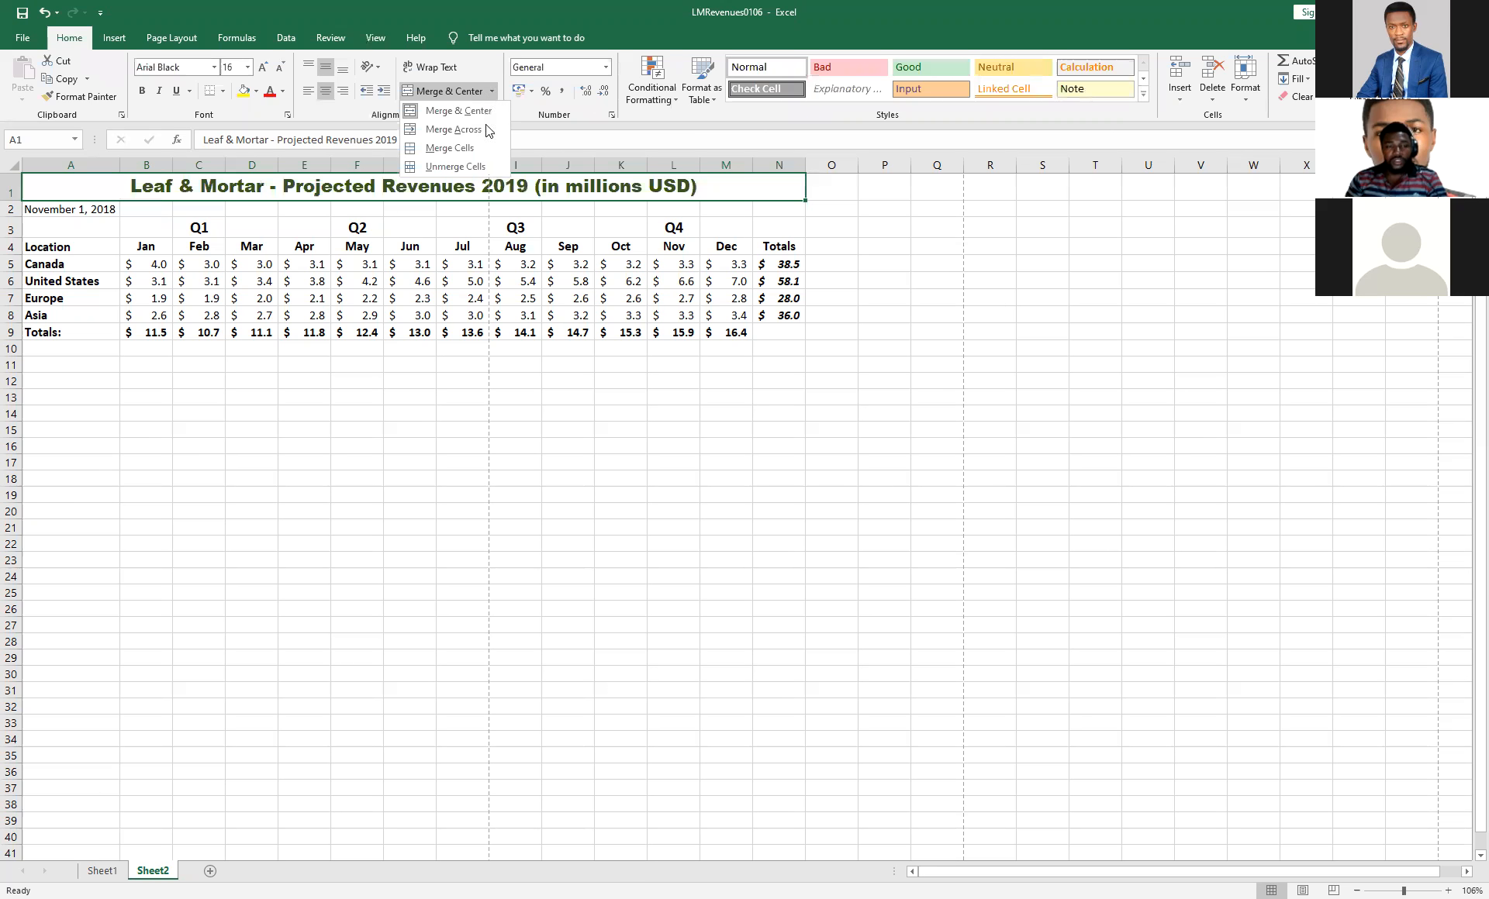
{"action": "left_click", "coordinate": [470, 165]}
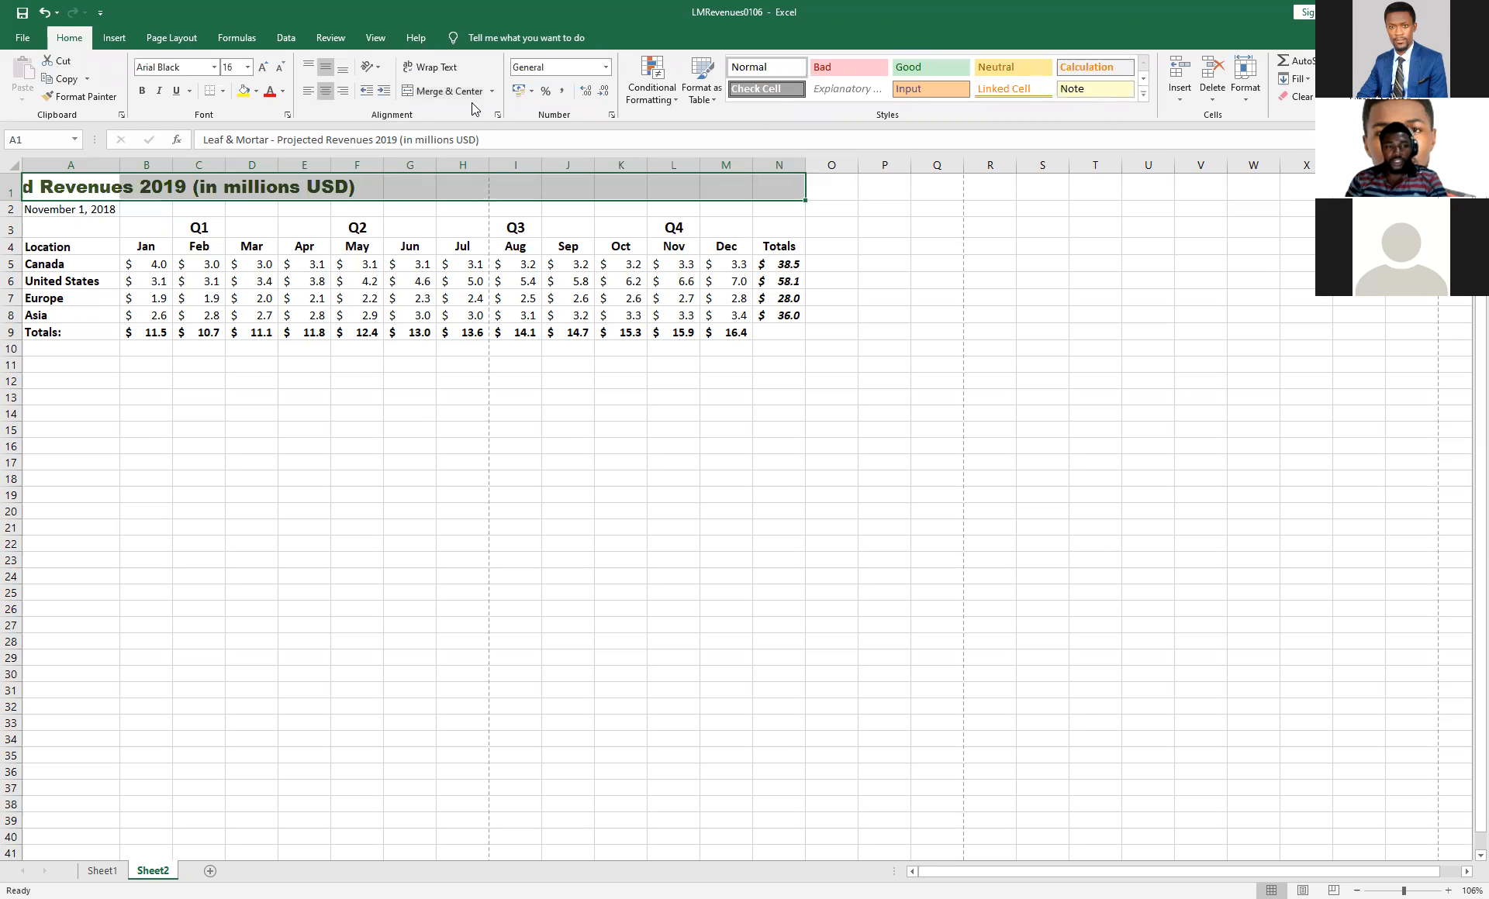
Merge and center the Projected Revenues title across A1:N1 on Sheet2, and switch to Sheet1.
{"action": "left_click", "coordinate": [455, 92]}
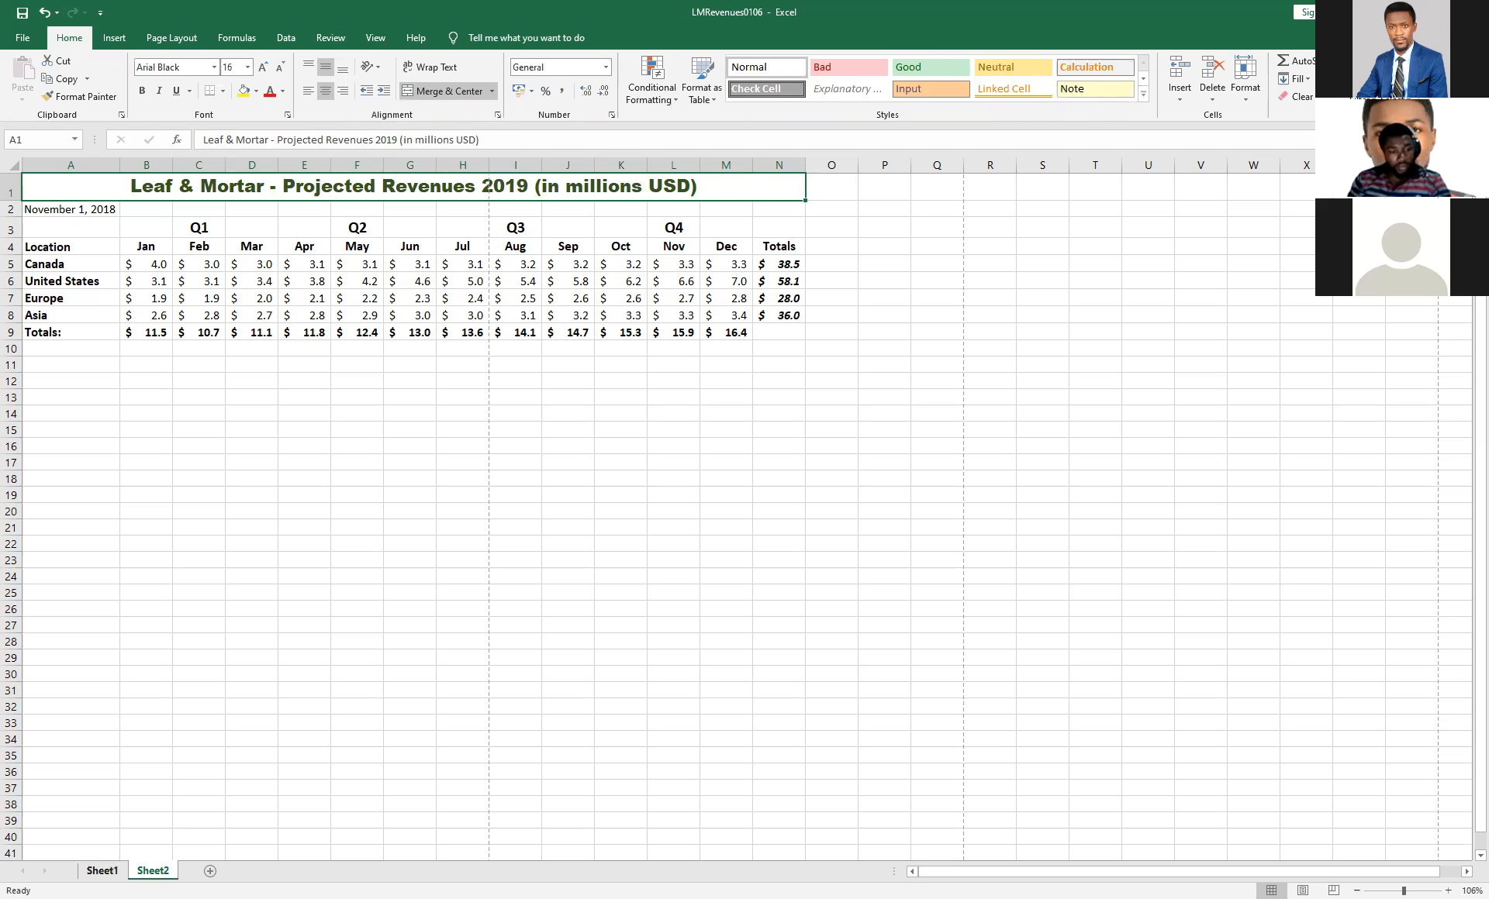
{"action": "left_click", "coordinate": [101, 871]}
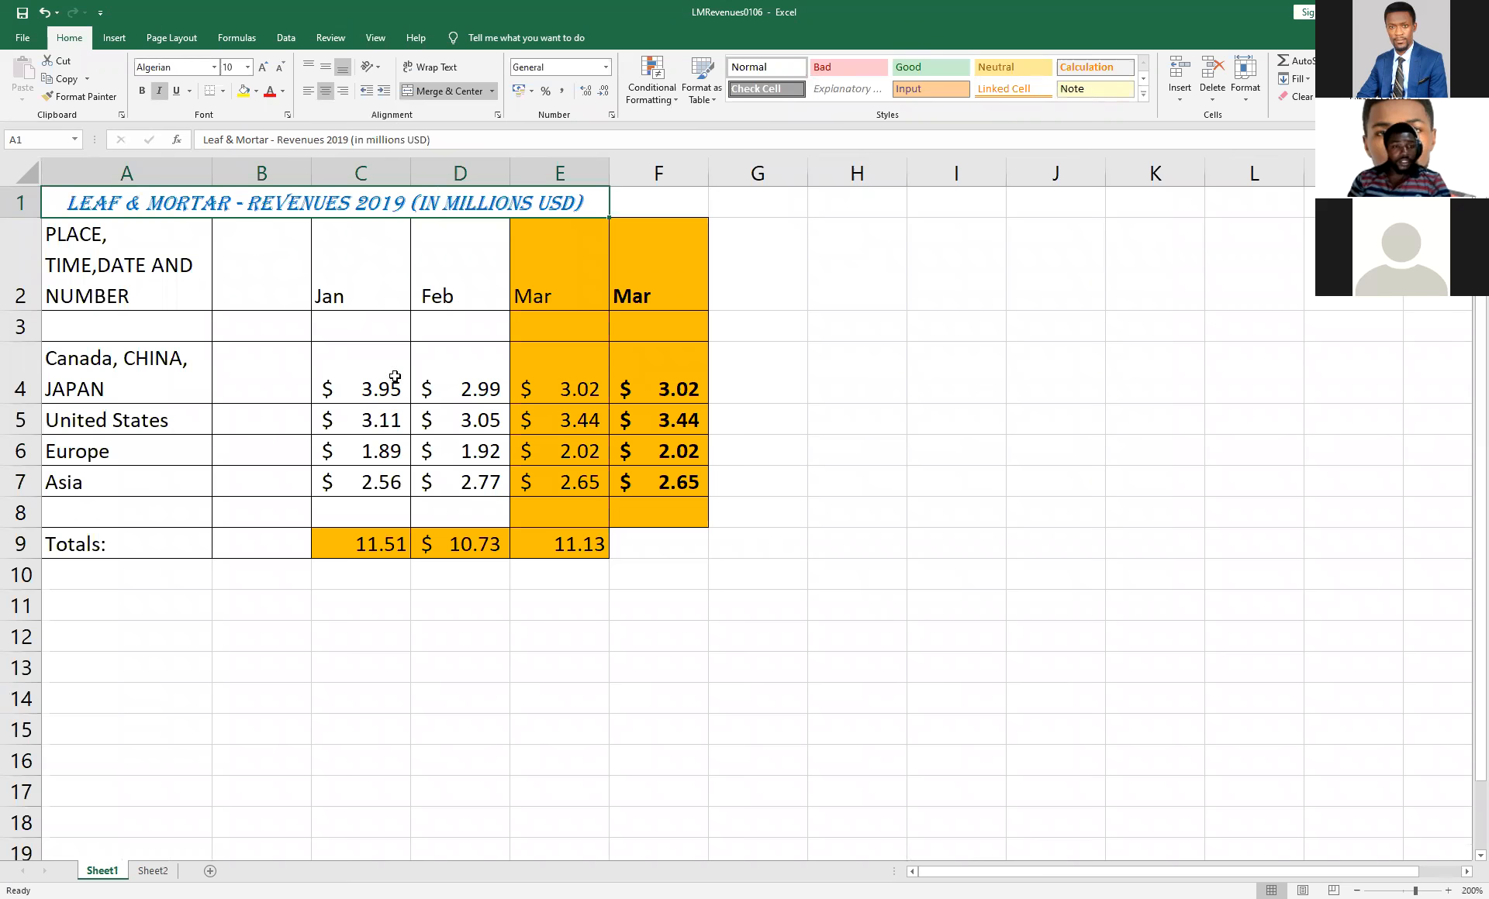
Apply the English (United Kingdom) pound accounting format to C4:F7, and set the range back to English (United States) dollars.
{"action": "left_click", "coordinate": [482, 426]}
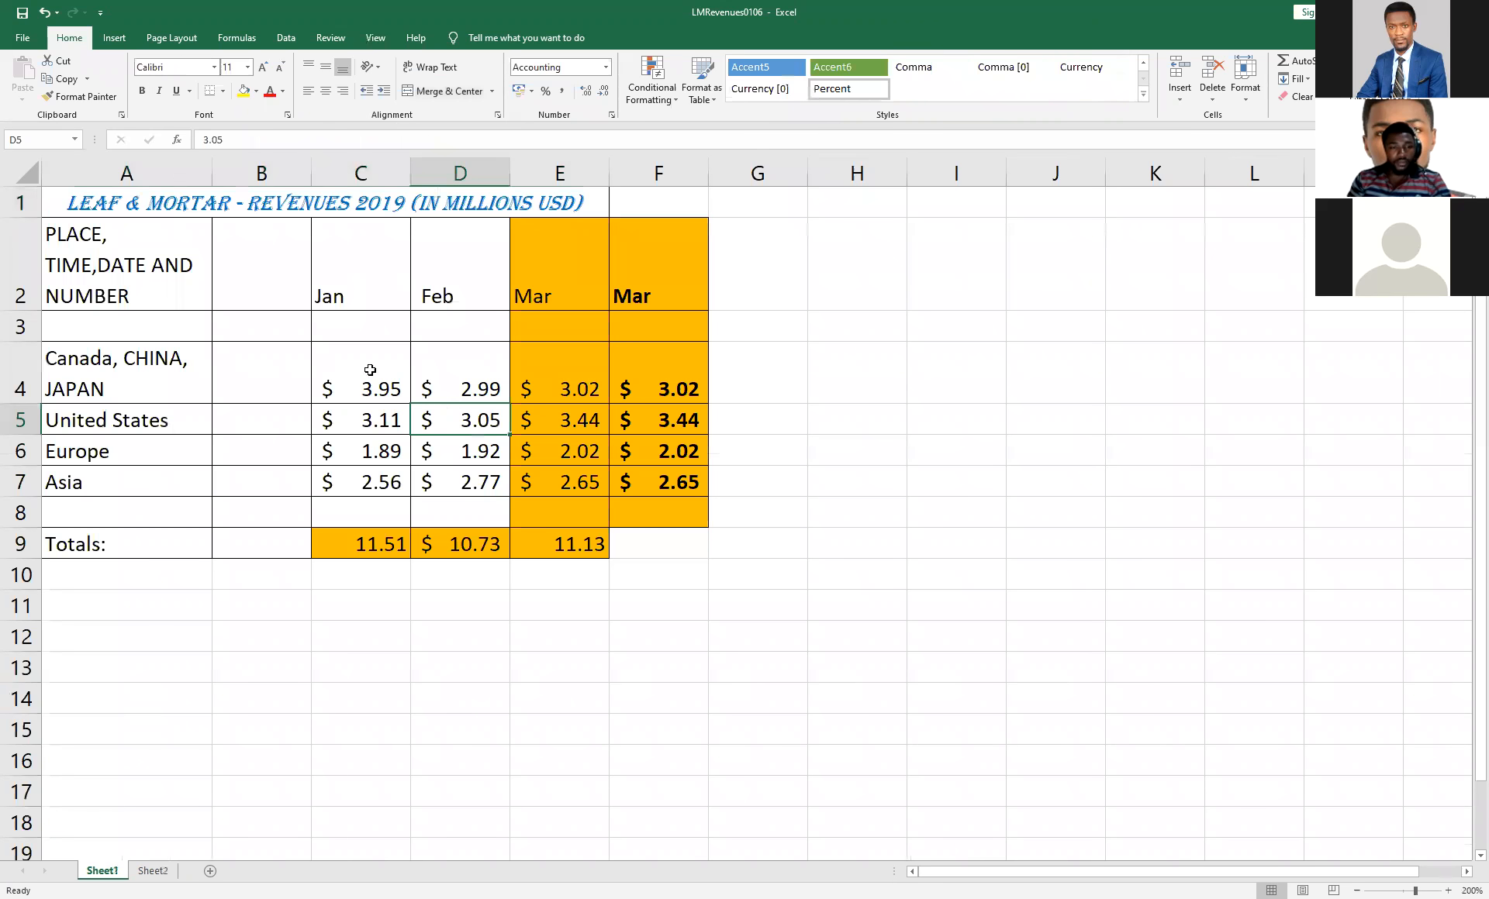
{"action": "left_click_drag", "start_coordinate": [329, 380], "coordinate": [682, 489]}
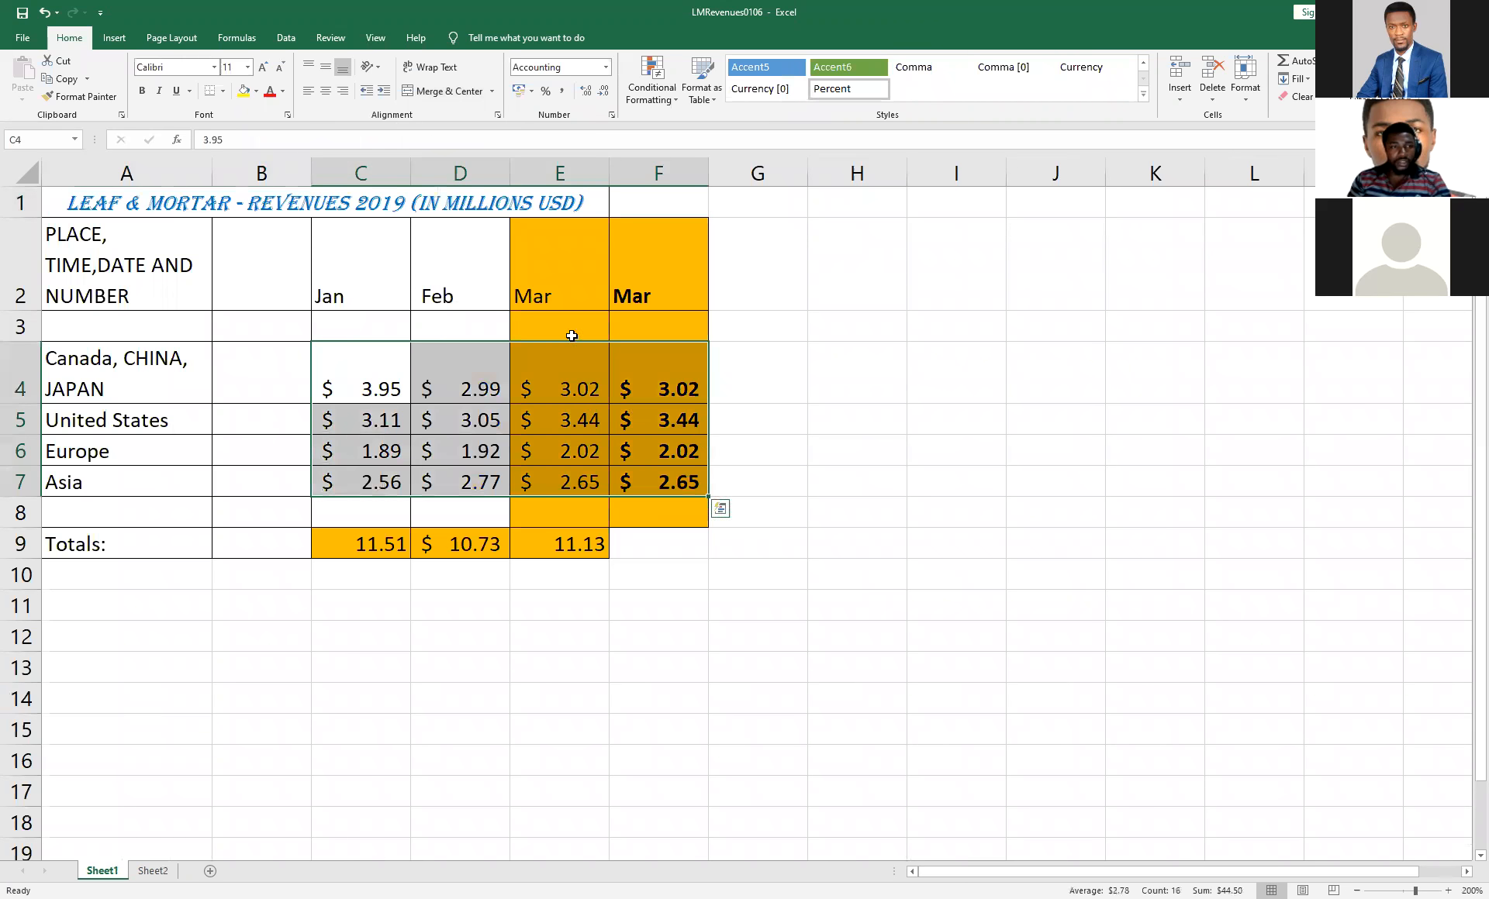
{"action": "left_click", "coordinate": [532, 92]}
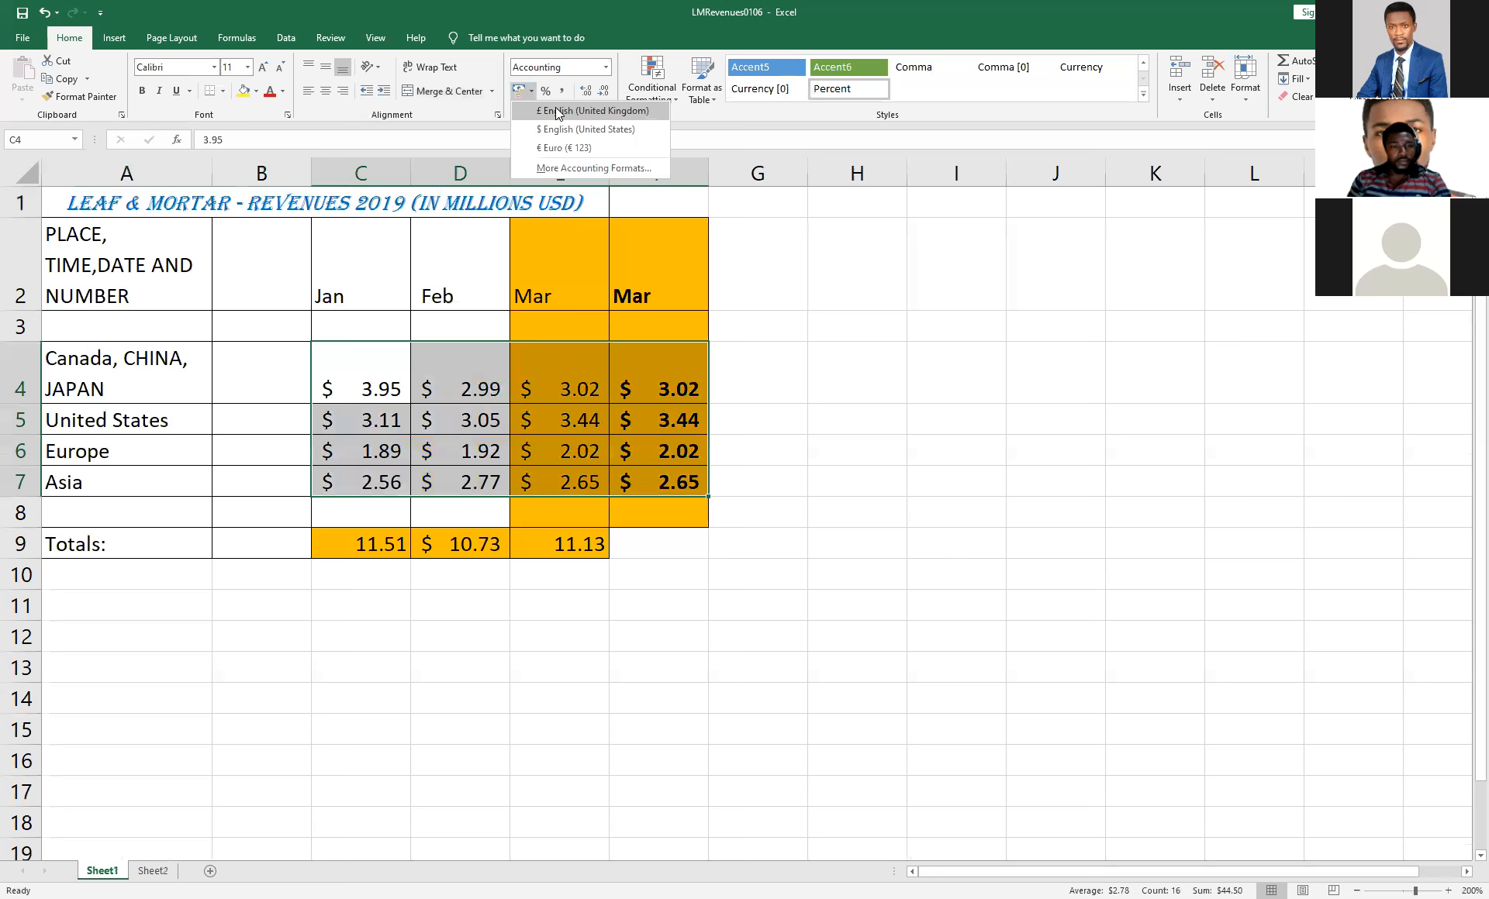
{"action": "left_click", "coordinate": [555, 110]}
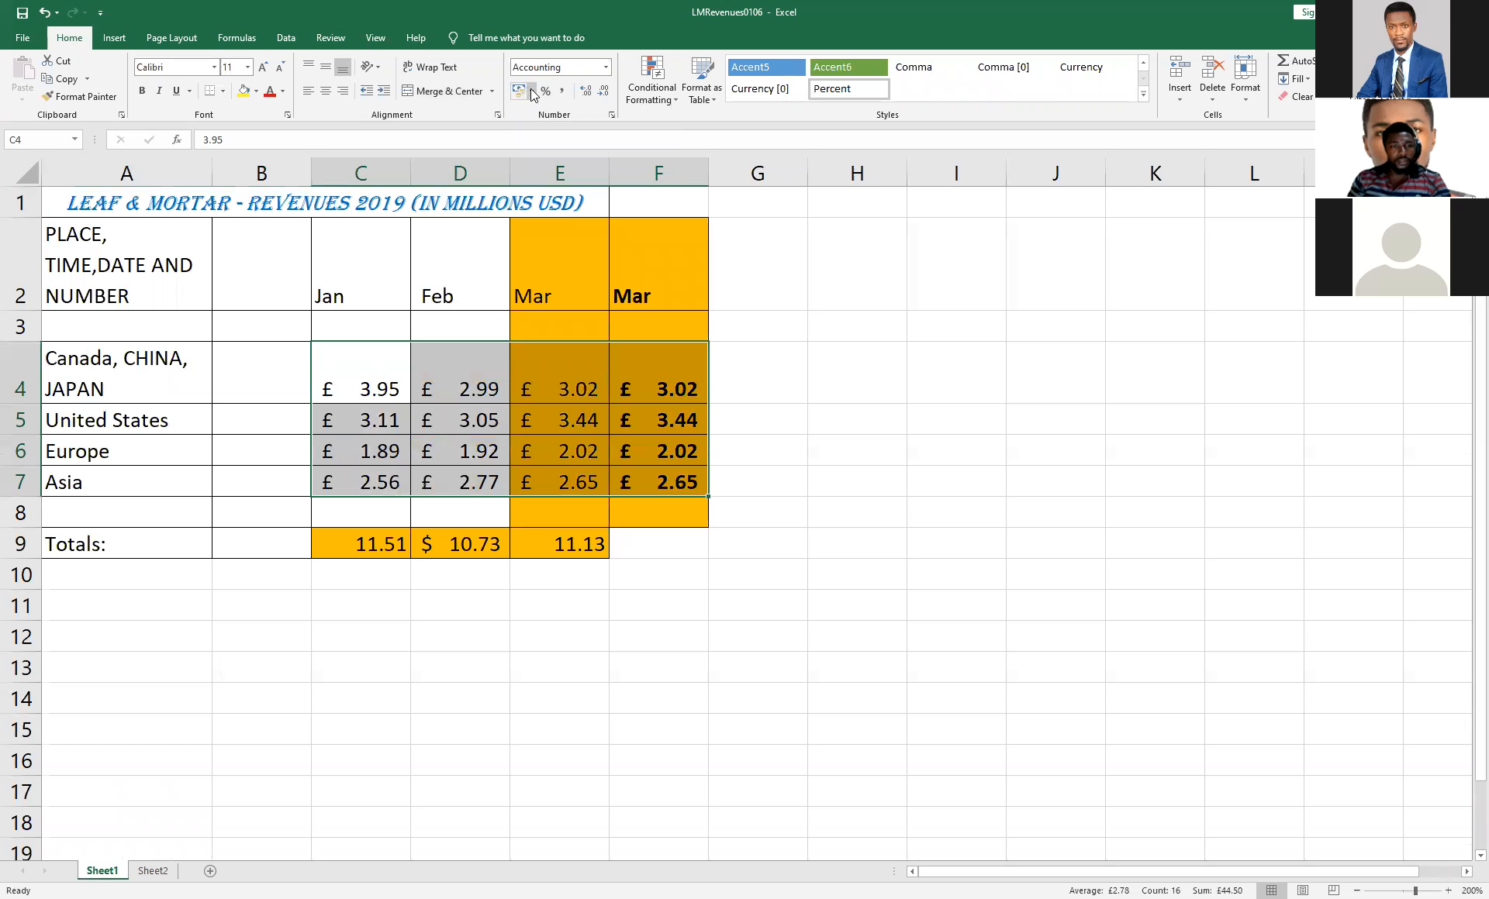
{"action": "left_click", "coordinate": [532, 92]}
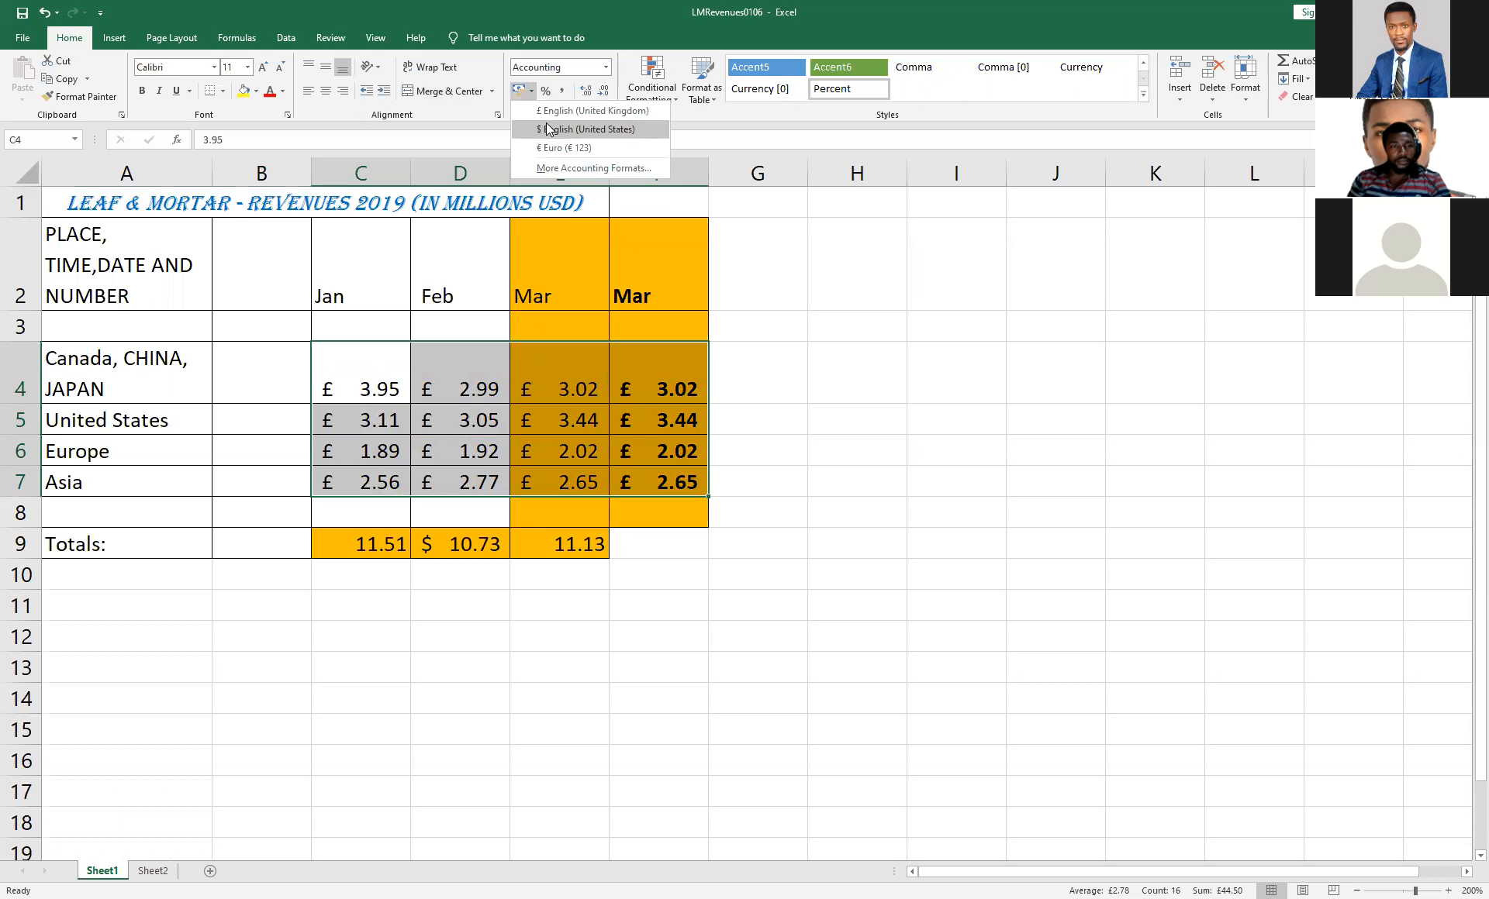
{"action": "left_click", "coordinate": [547, 129]}
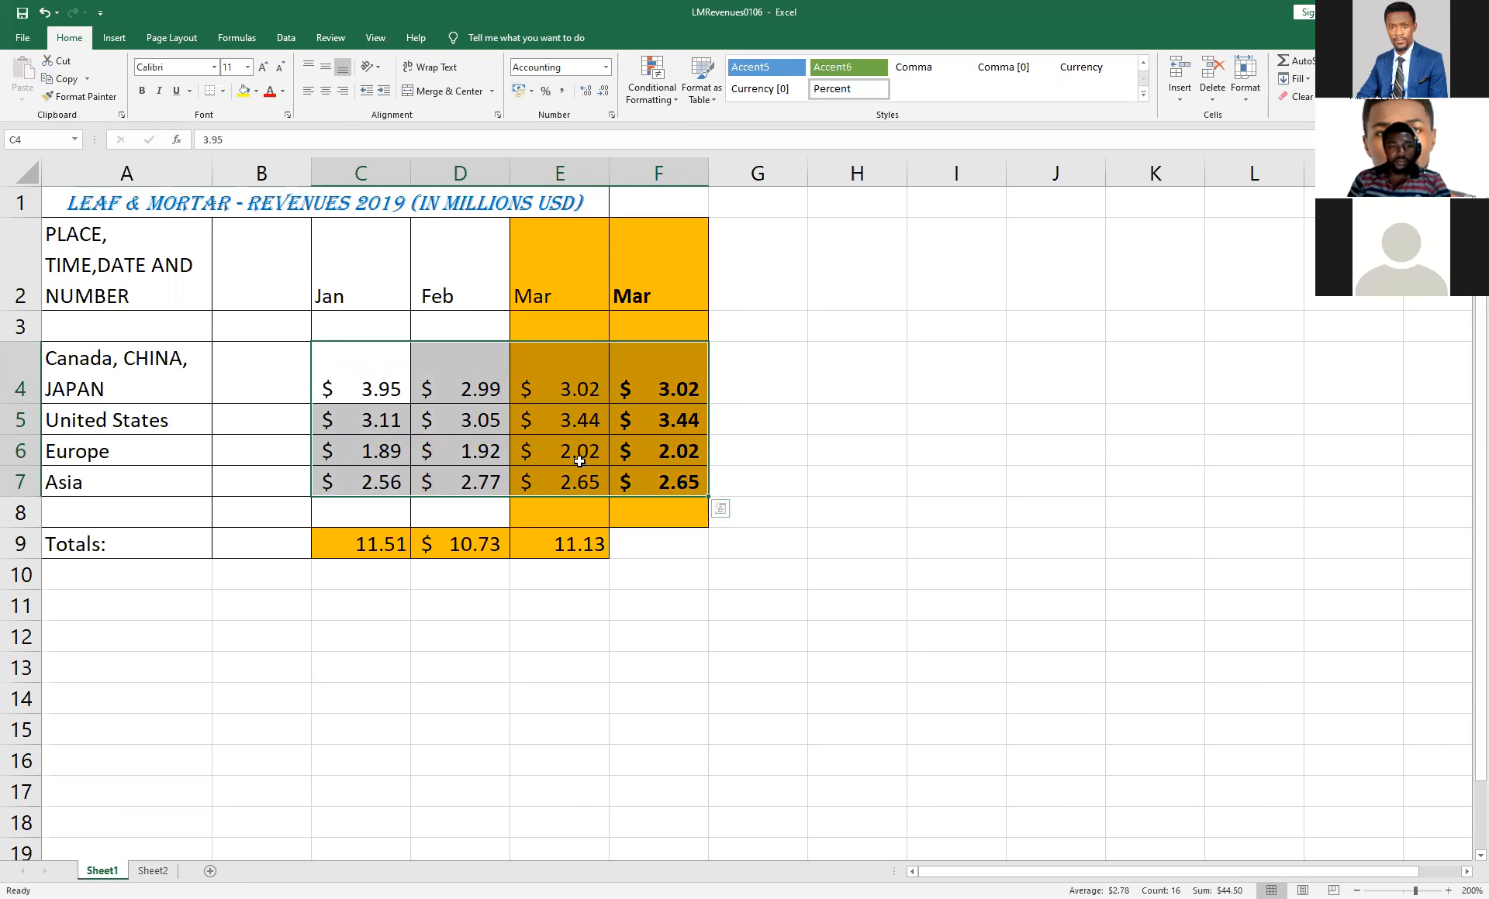
{"action": "left_click", "coordinate": [344, 420]}
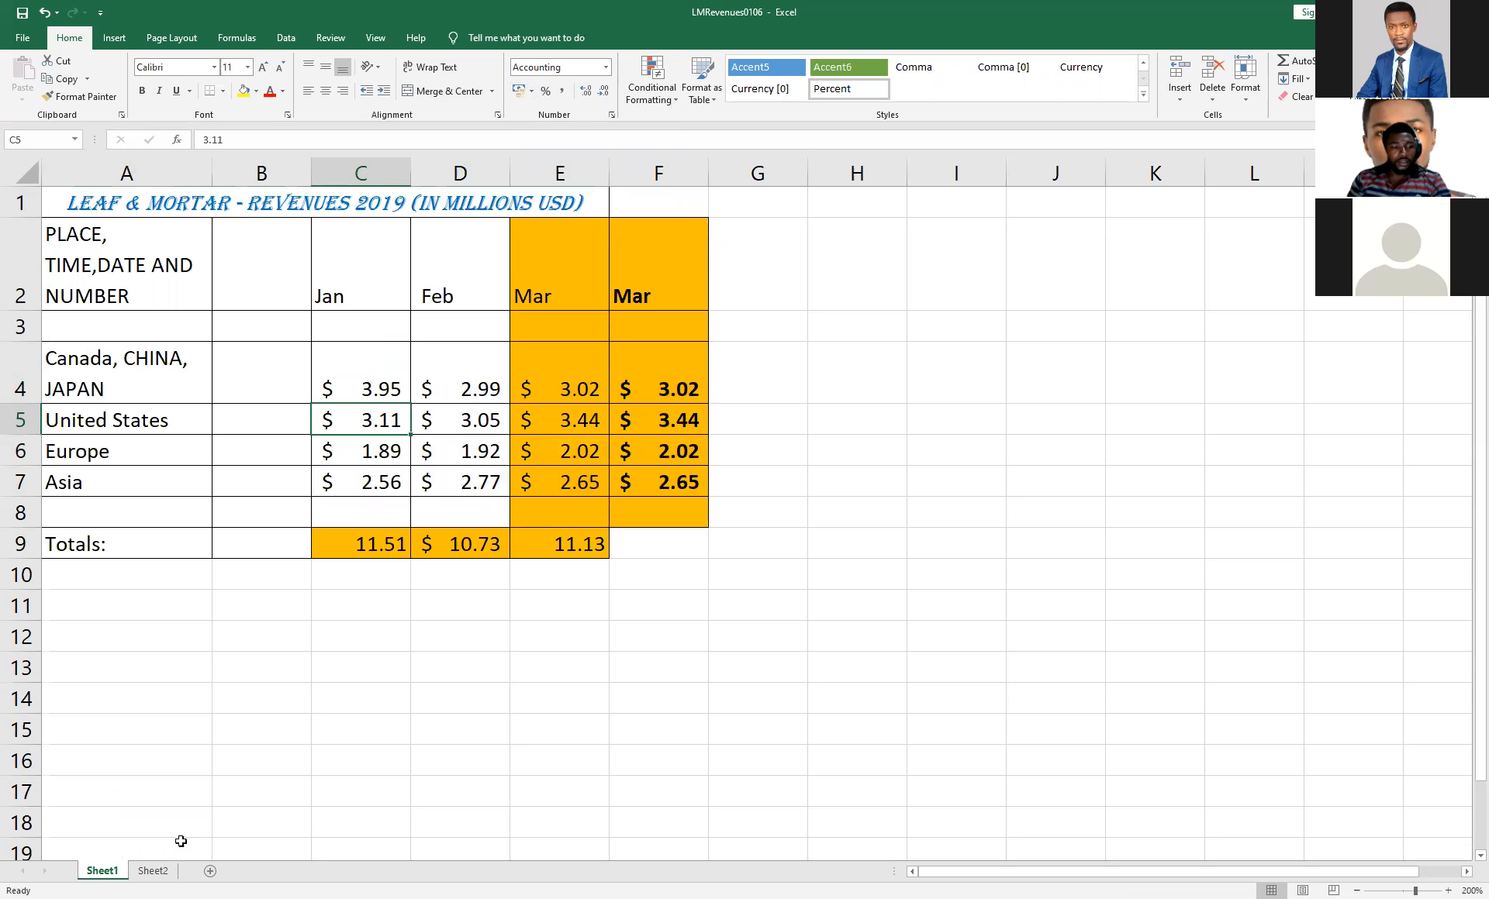
{"action": "left_click", "coordinate": [164, 871]}
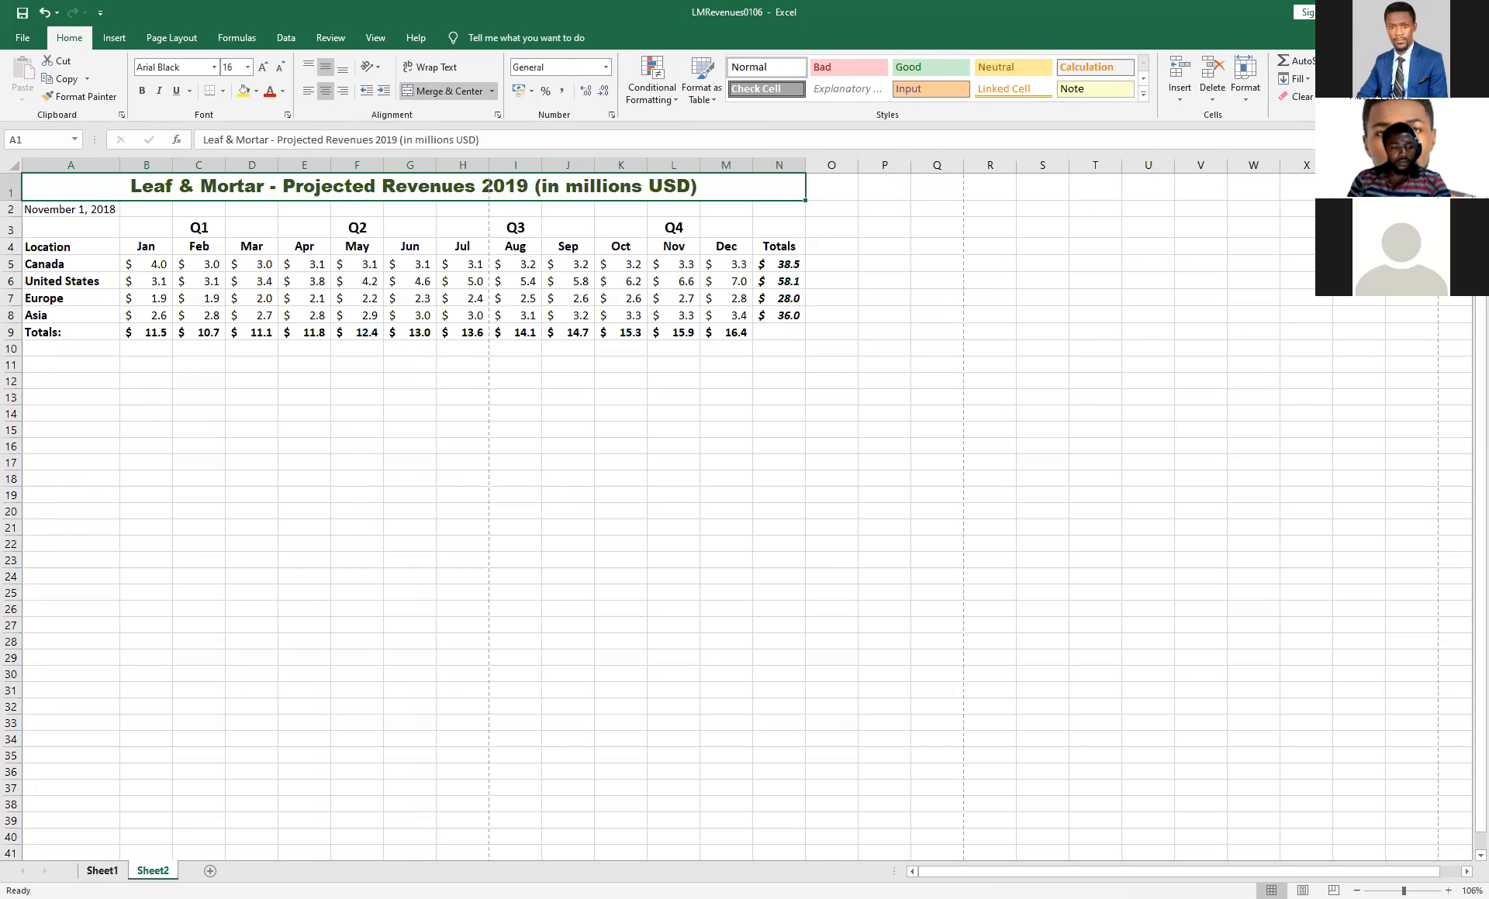
{"action": "left_click", "coordinate": [102, 871]}
{"action": "left_click", "coordinate": [460, 398]}
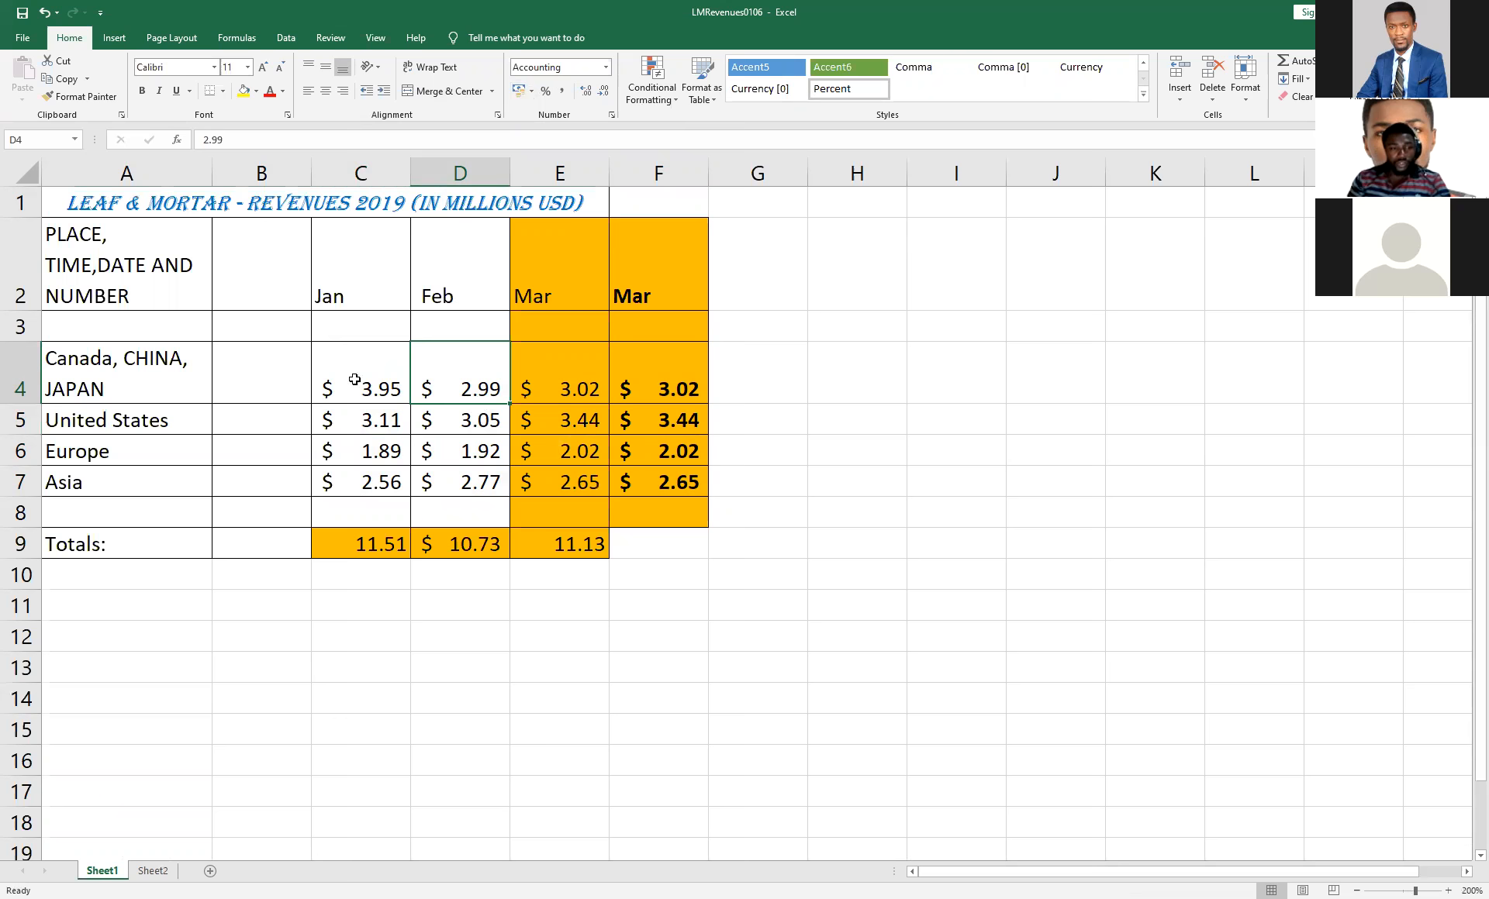
{"action": "left_click_drag", "start_coordinate": [359, 377], "coordinate": [359, 482]}
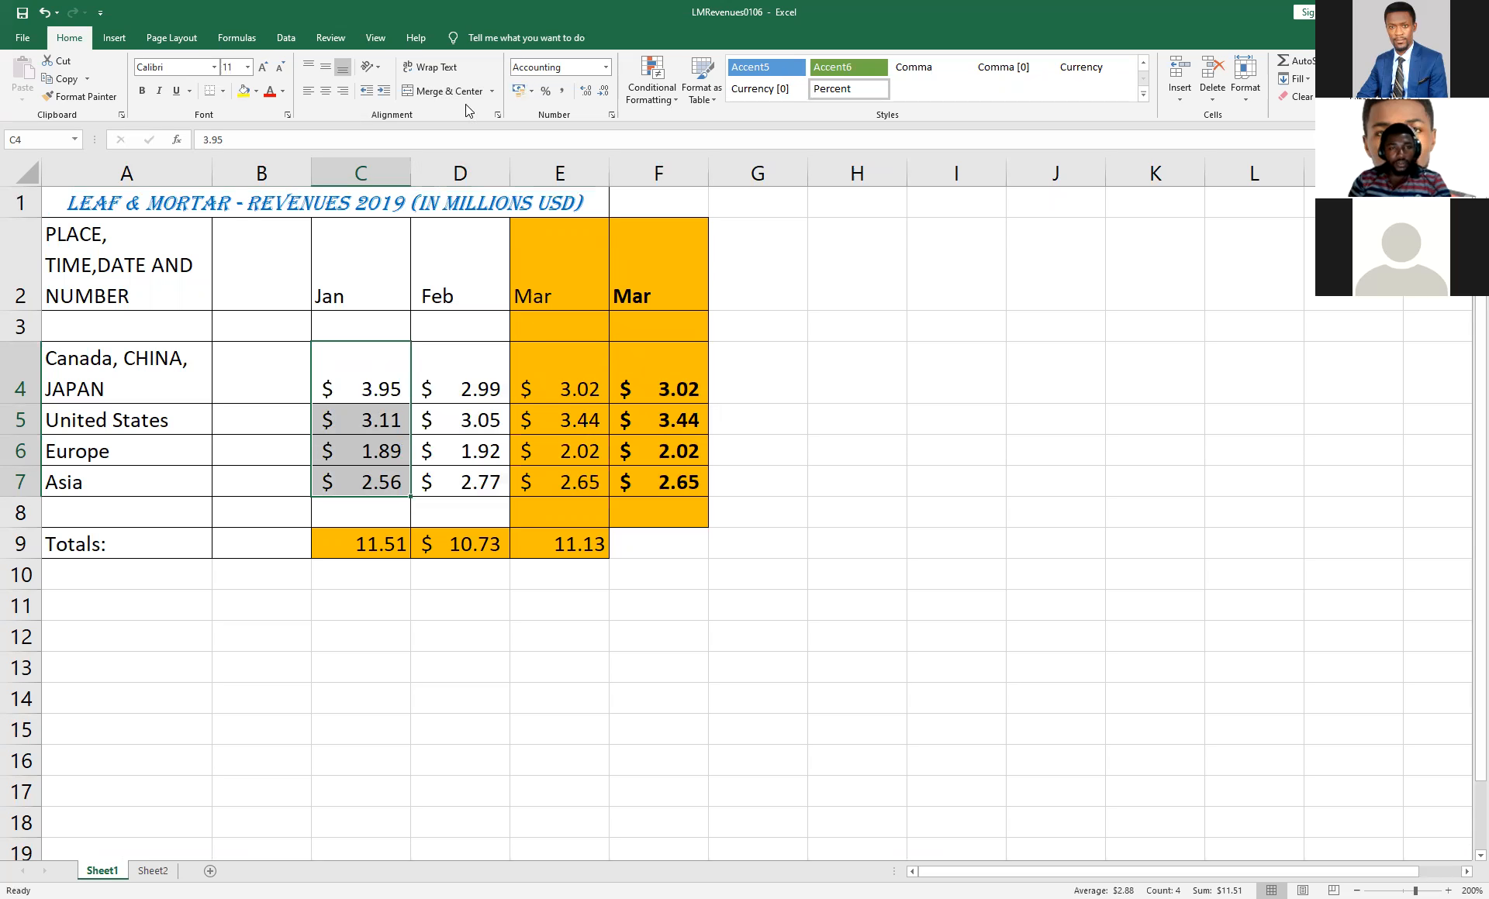
{"action": "left_click", "coordinate": [529, 93]}
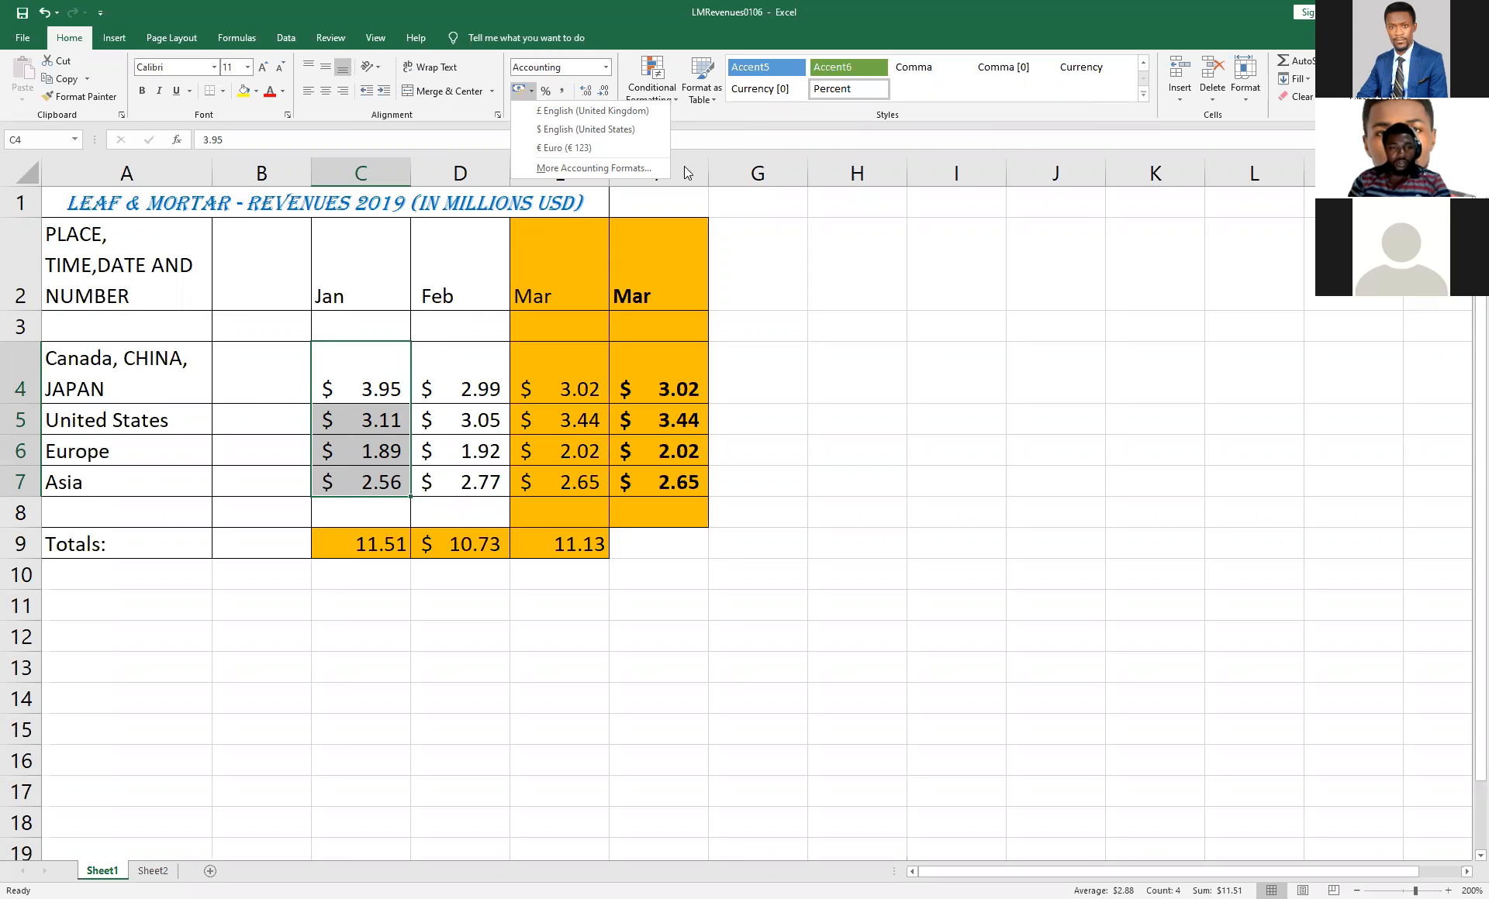
{"action": "key", "text": "Escape"}
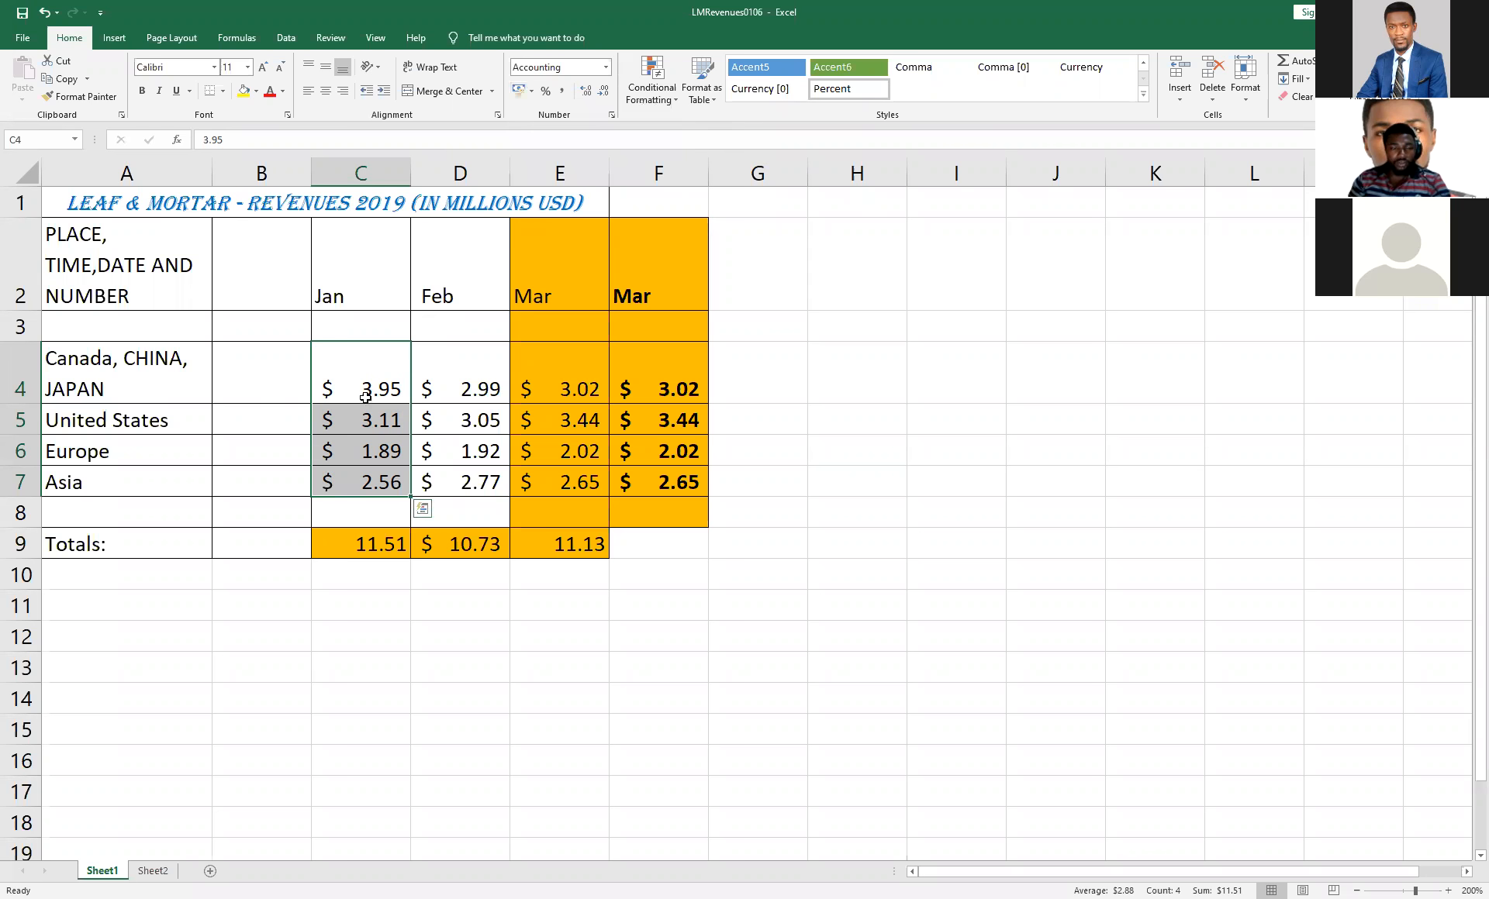
Apply the Euro accounting format to the whole Jan column C, and undo the formatting.
{"action": "left_click", "coordinate": [356, 164]}
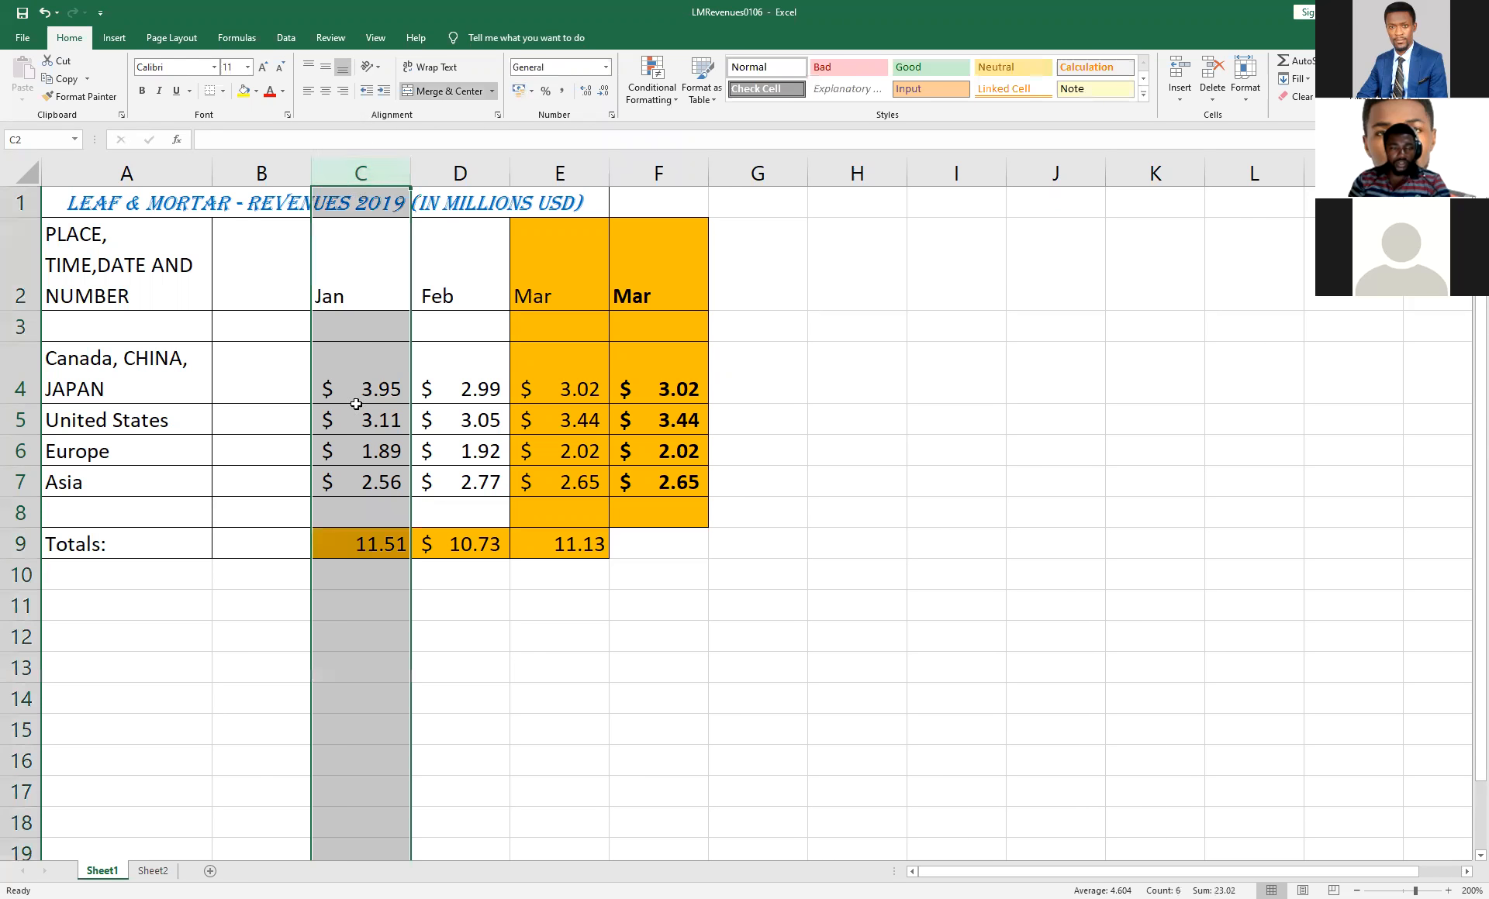
{"action": "left_click", "coordinate": [532, 91]}
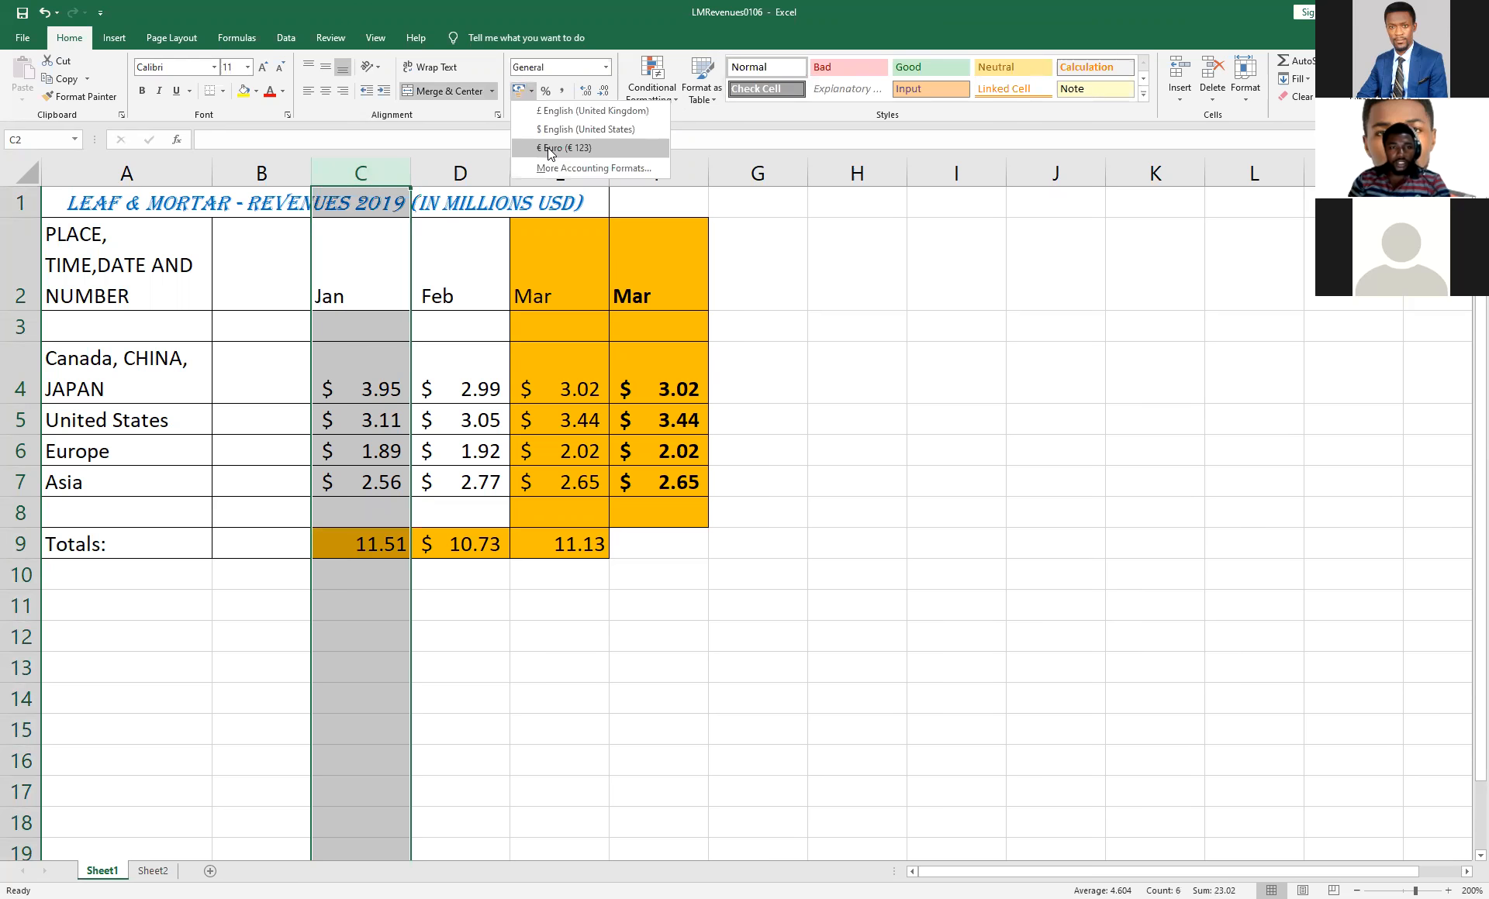
{"action": "left_click", "coordinate": [550, 148]}
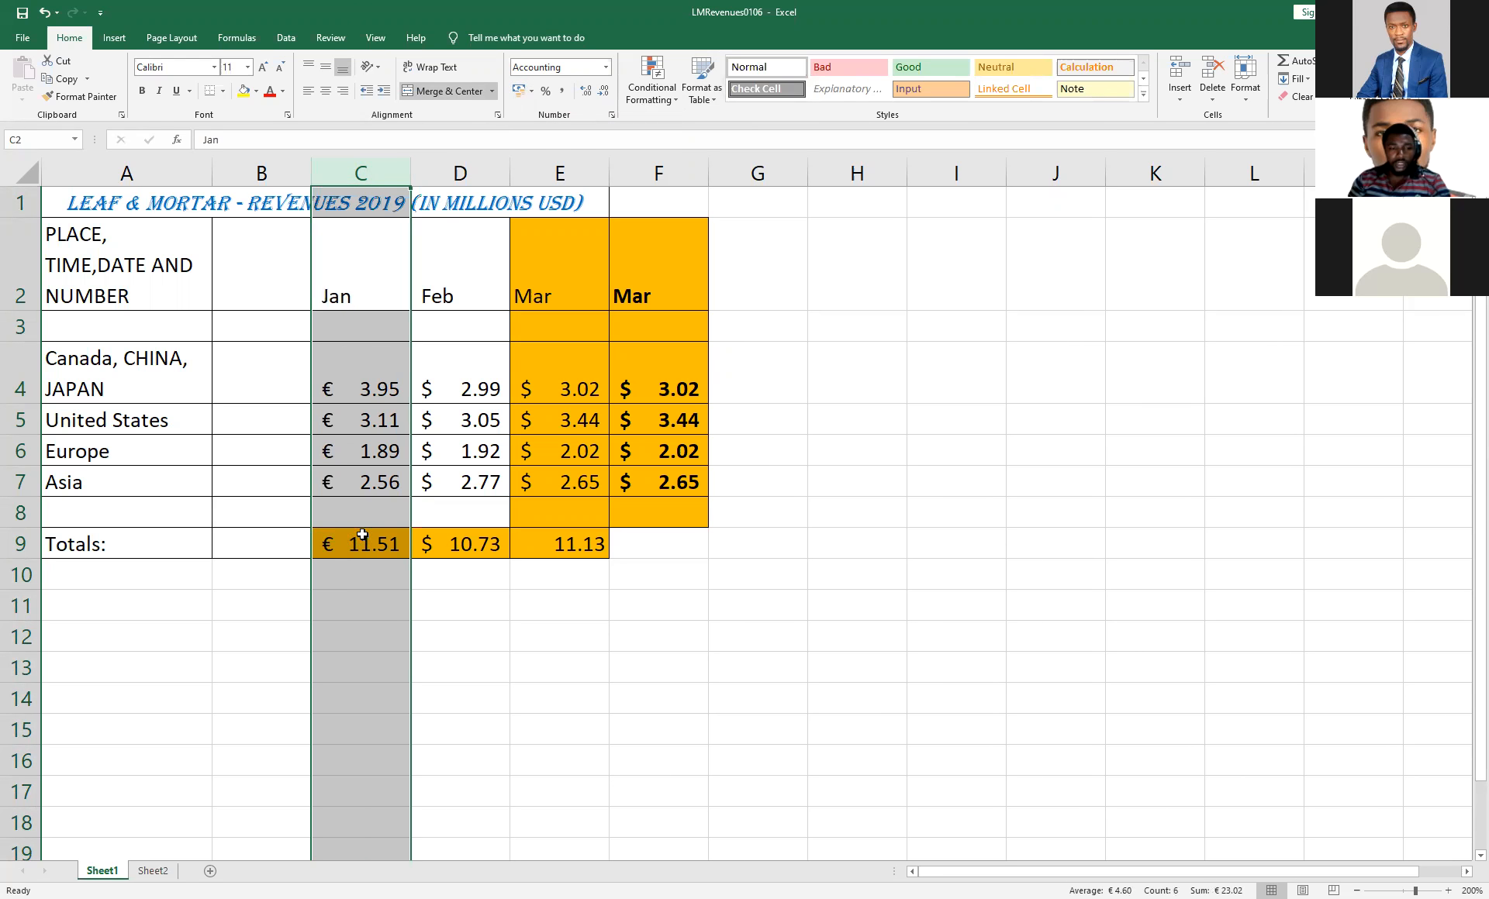
{"action": "left_click", "coordinate": [44, 13]}
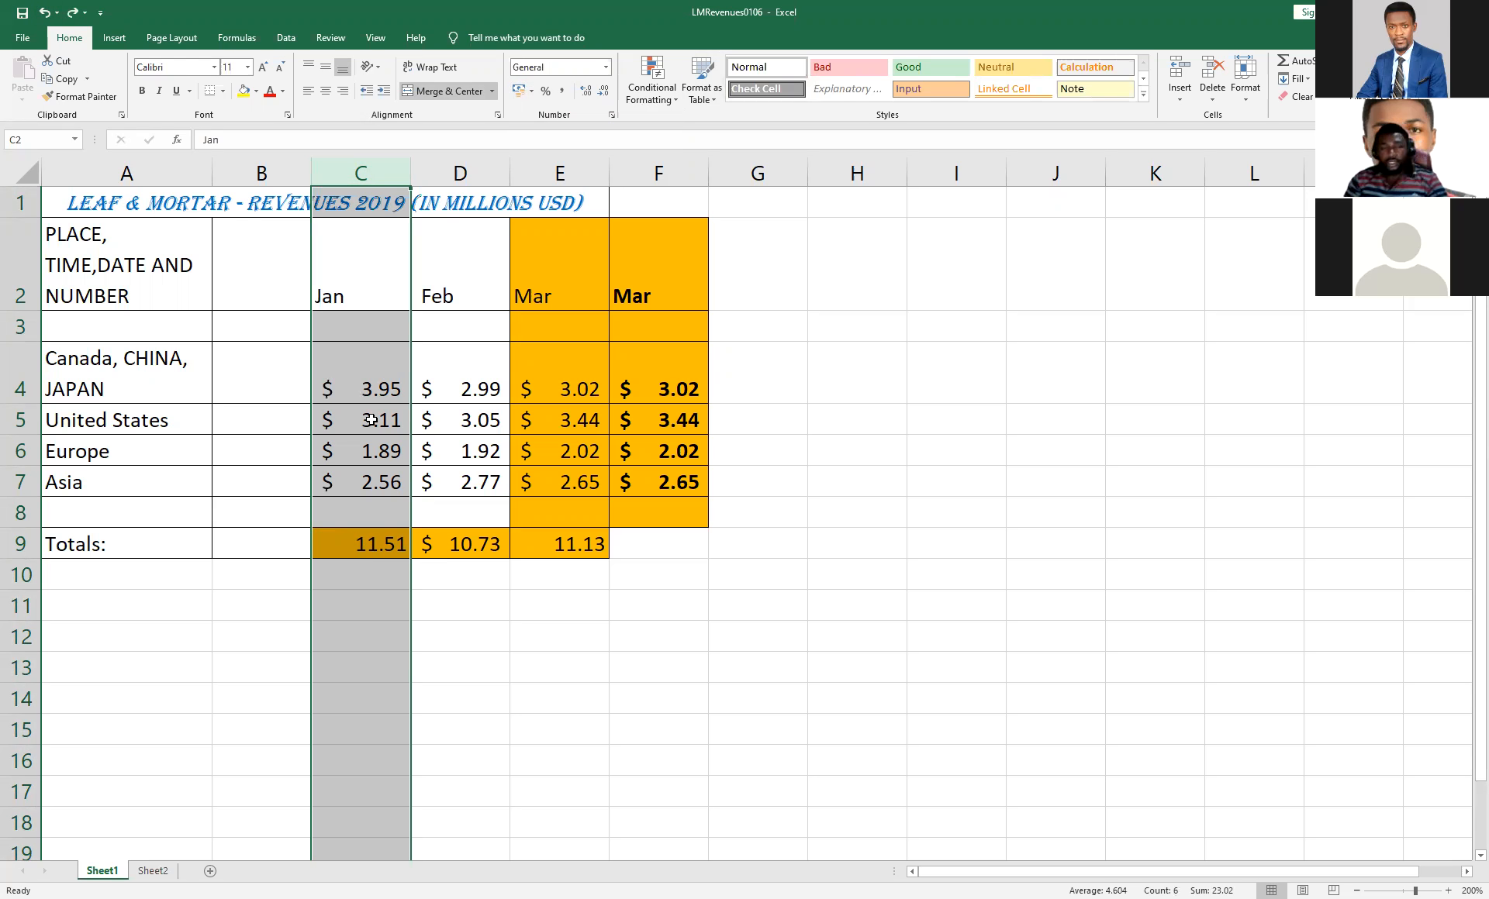
{"action": "left_click", "coordinate": [764, 361]}
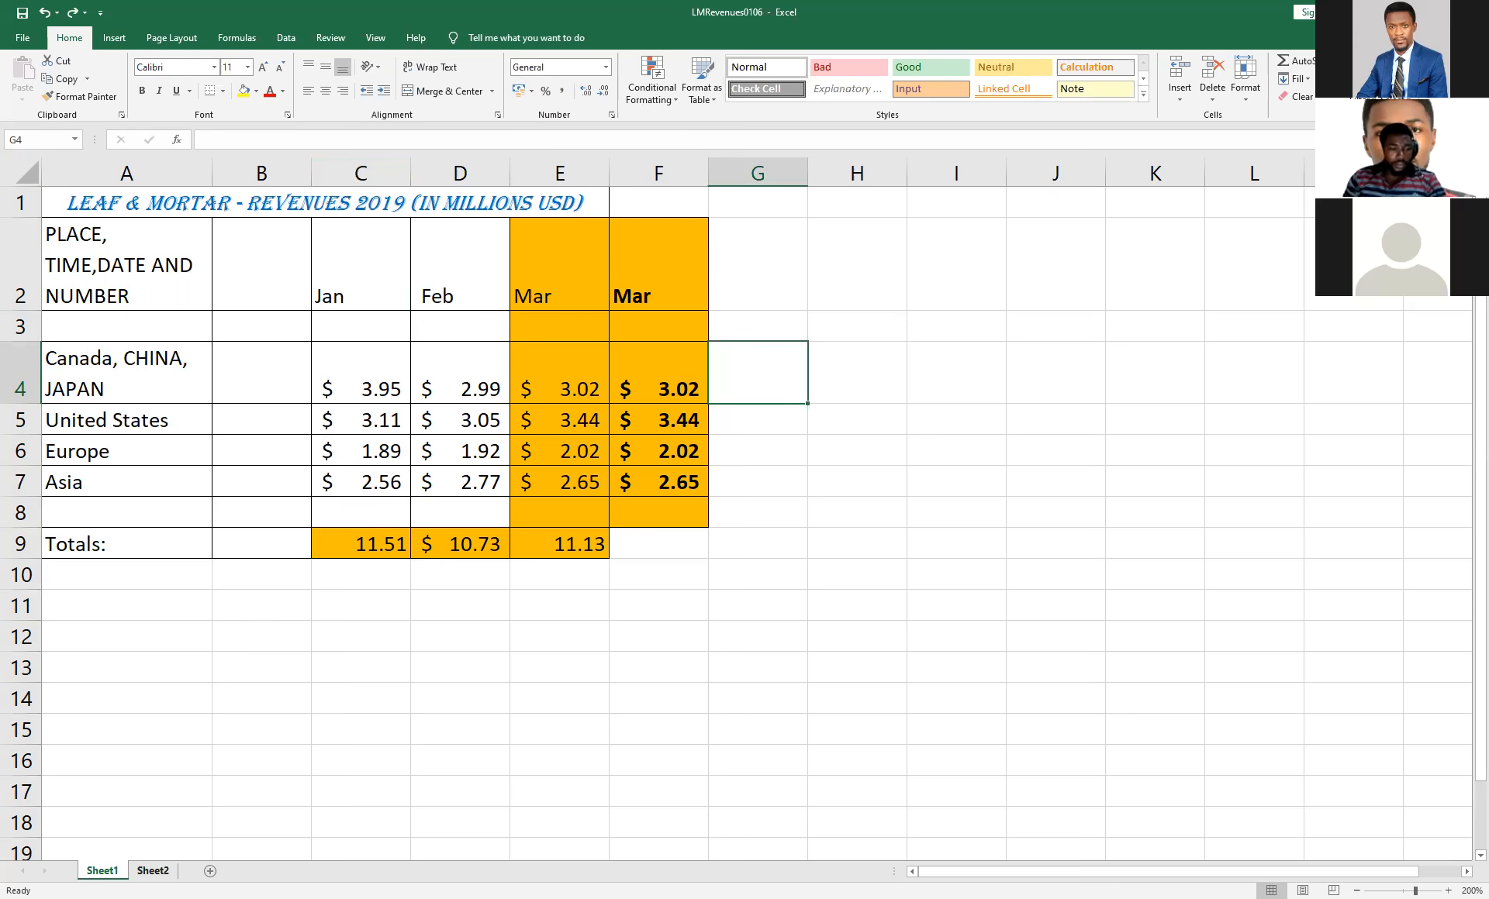
Switch to Sheet2, examine how its table splits across pages in the print preview, and return to the worksheet.
{"action": "left_click", "coordinate": [153, 870]}
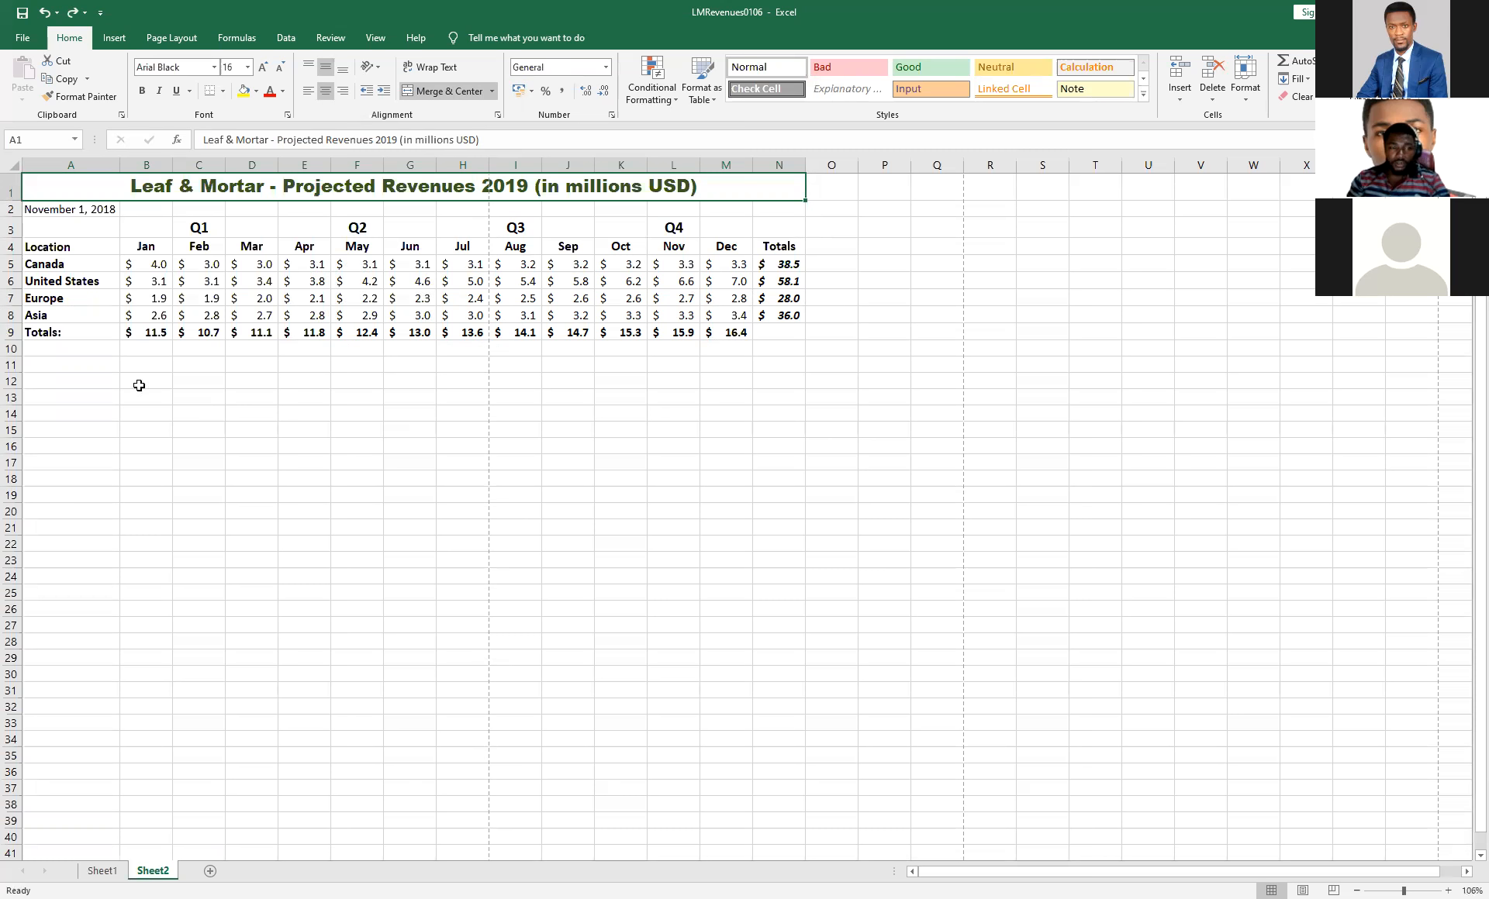
{"action": "left_click", "coordinate": [23, 38]}
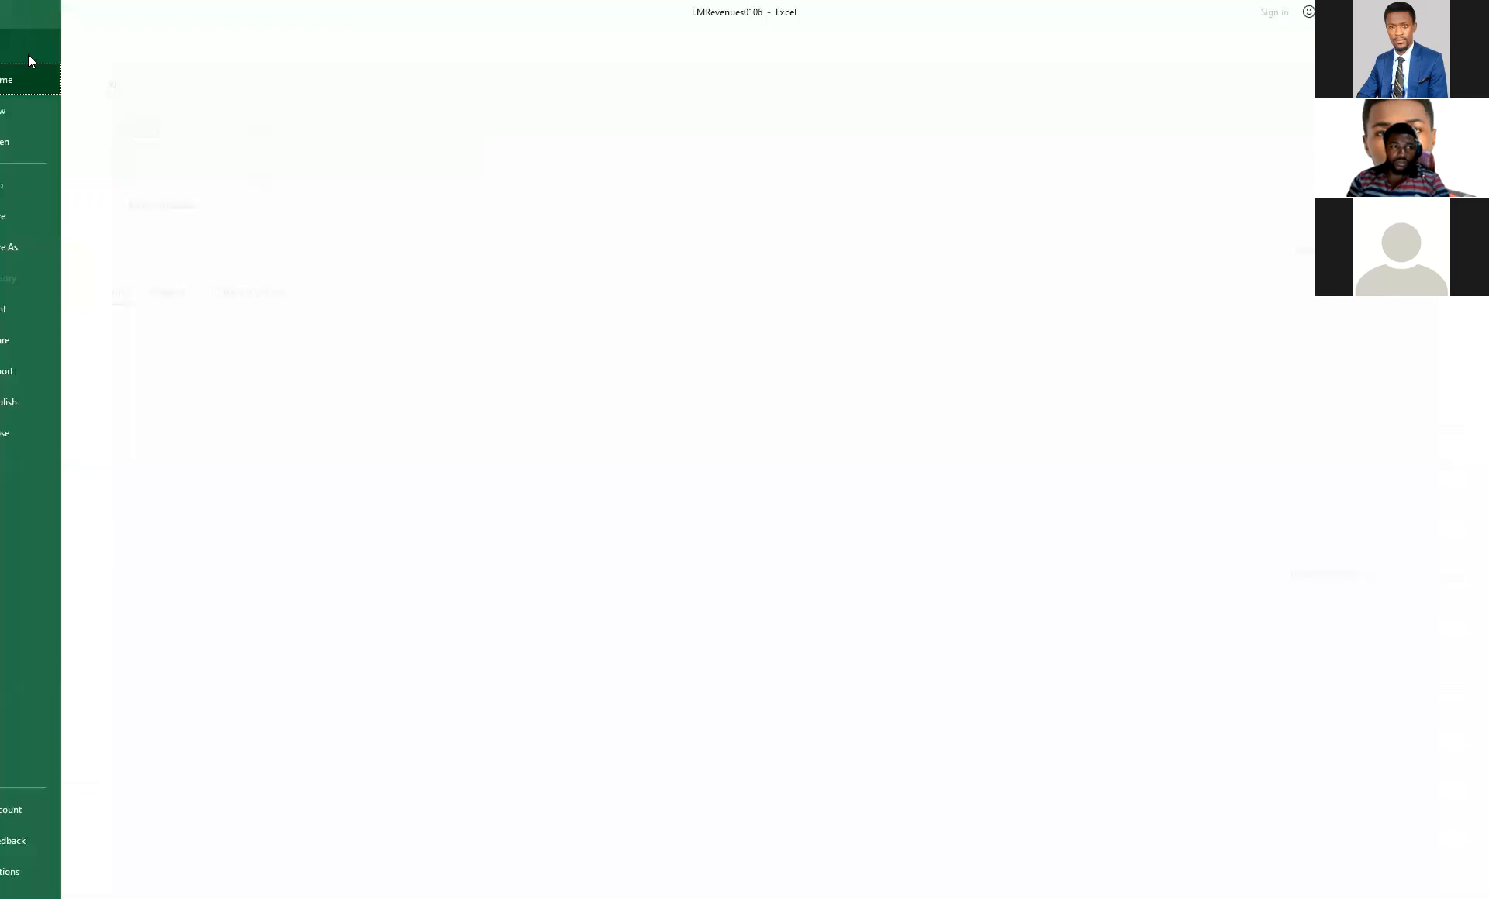
{"action": "left_click", "coordinate": [51, 310]}
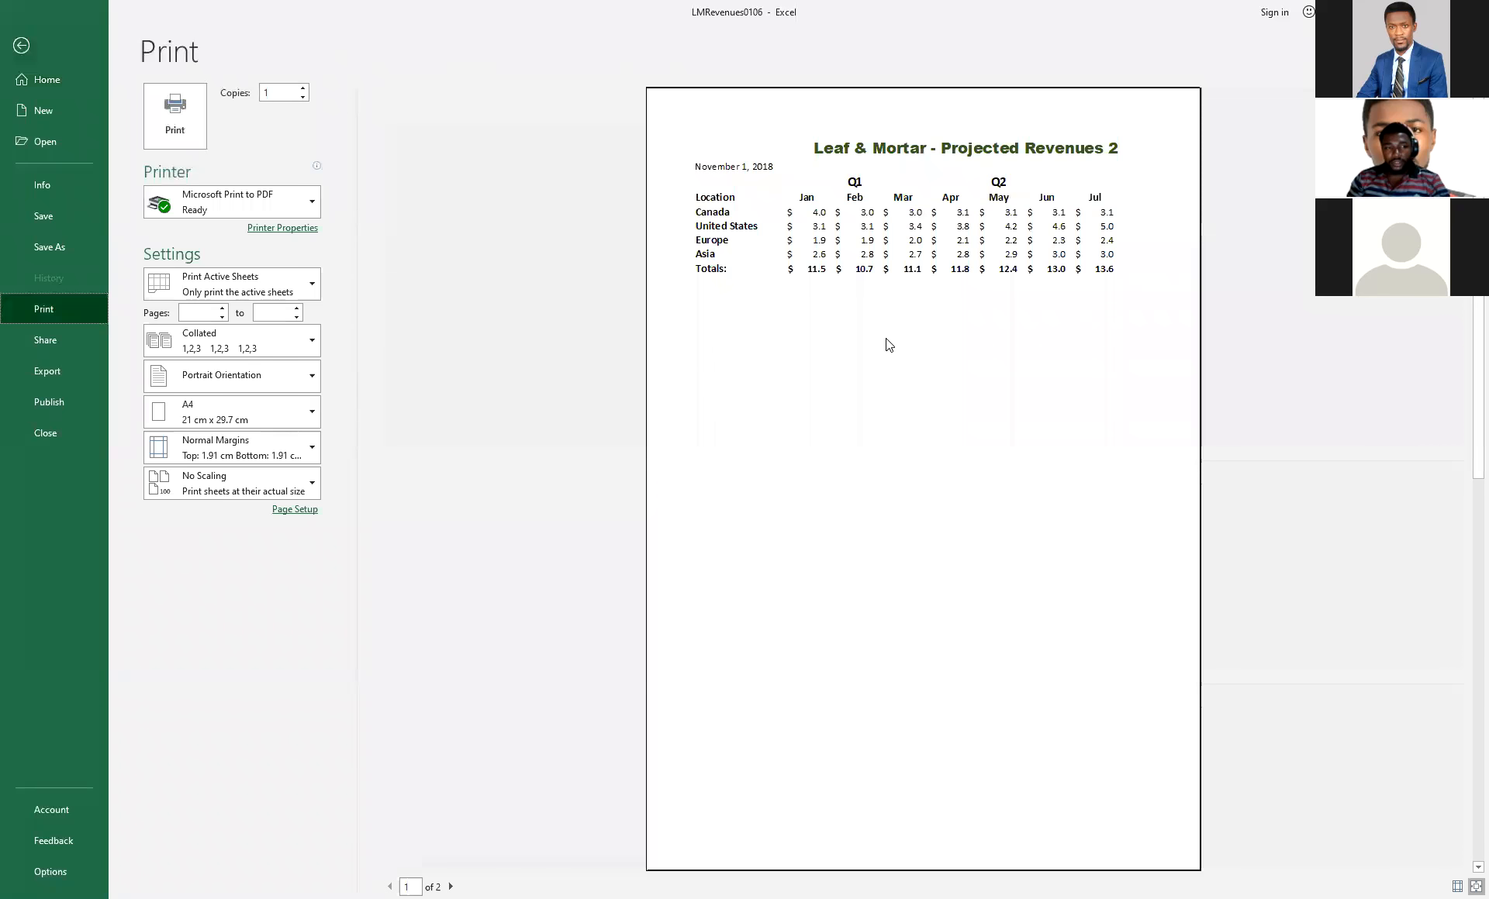
{"action": "left_click", "coordinate": [20, 47]}
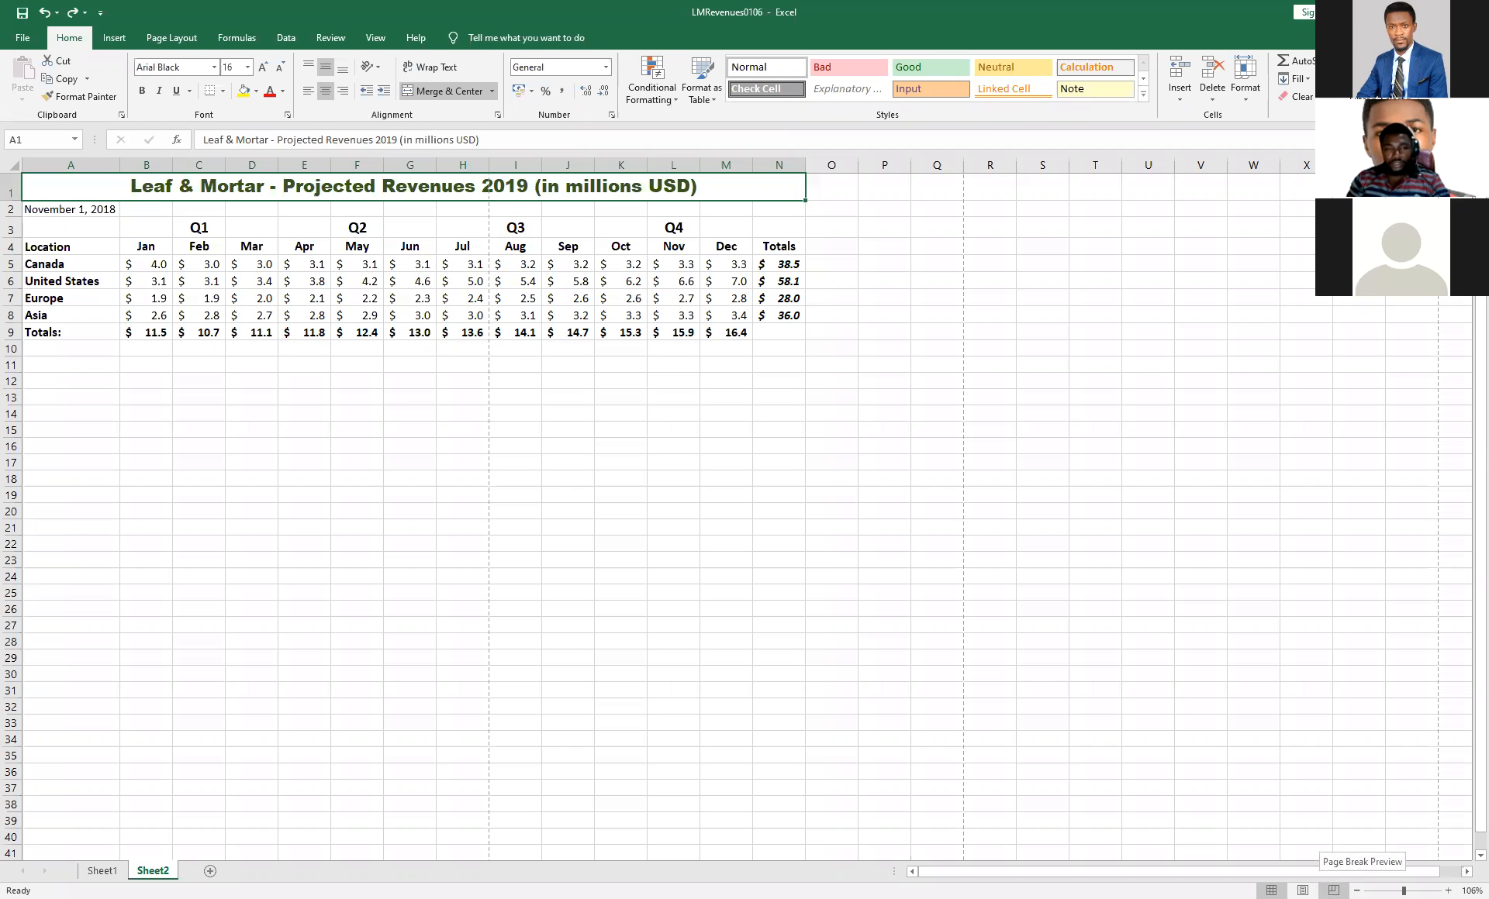
In Page Break Preview, move the page break between Jul and Aug to the outer edge of column N, and return to Normal view.
{"action": "left_click", "coordinate": [1333, 890]}
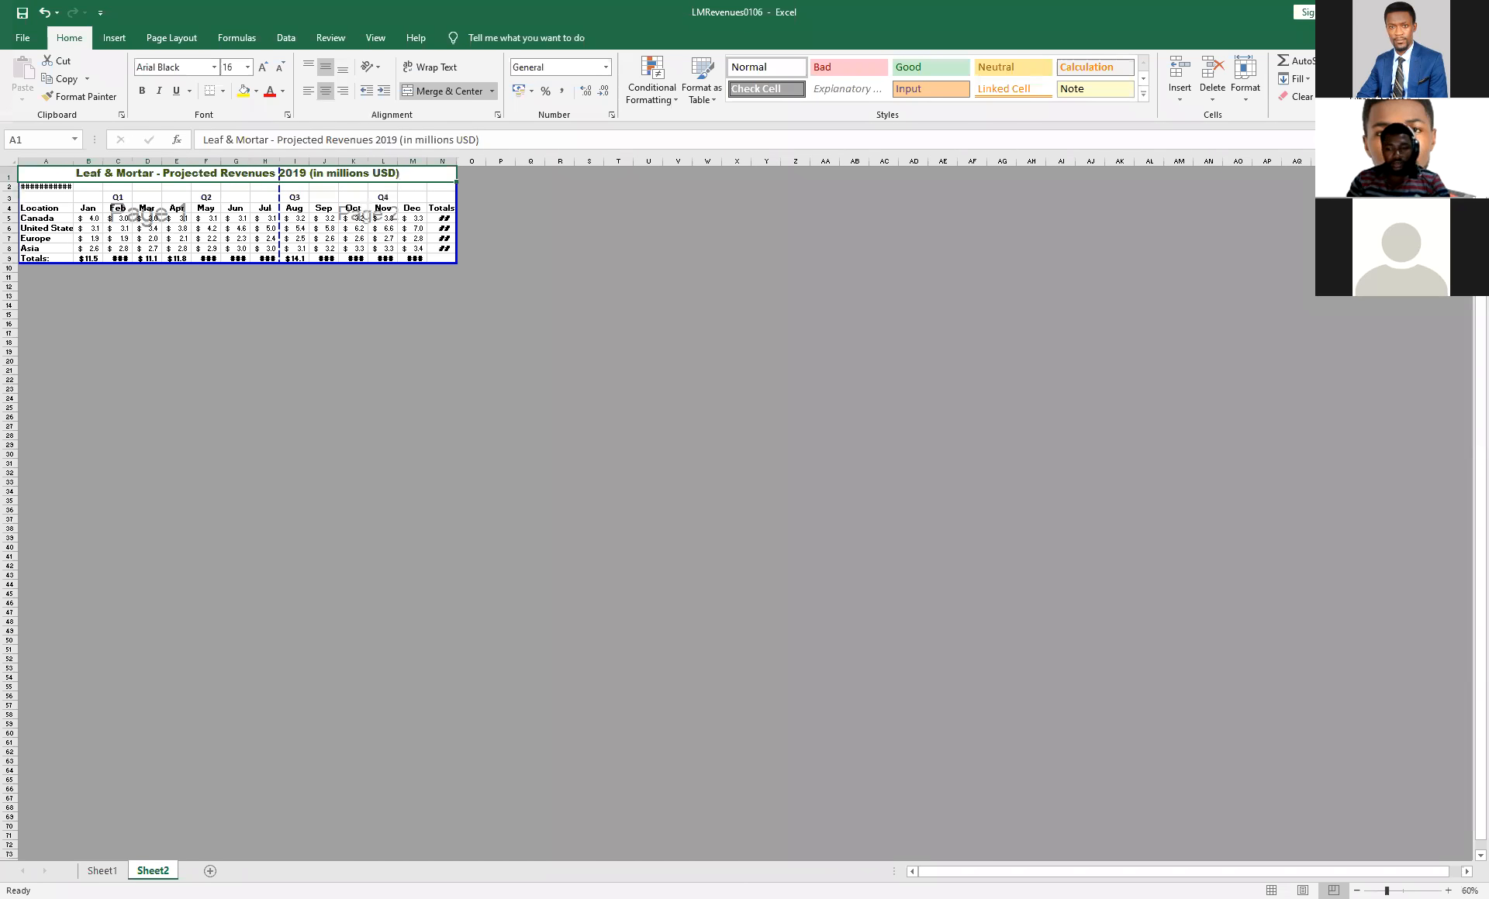
{"action": "scroll", "coordinate": [483, 285], "scroll_direction": "up", "scroll_amount": 4, "text": "ctrl"}
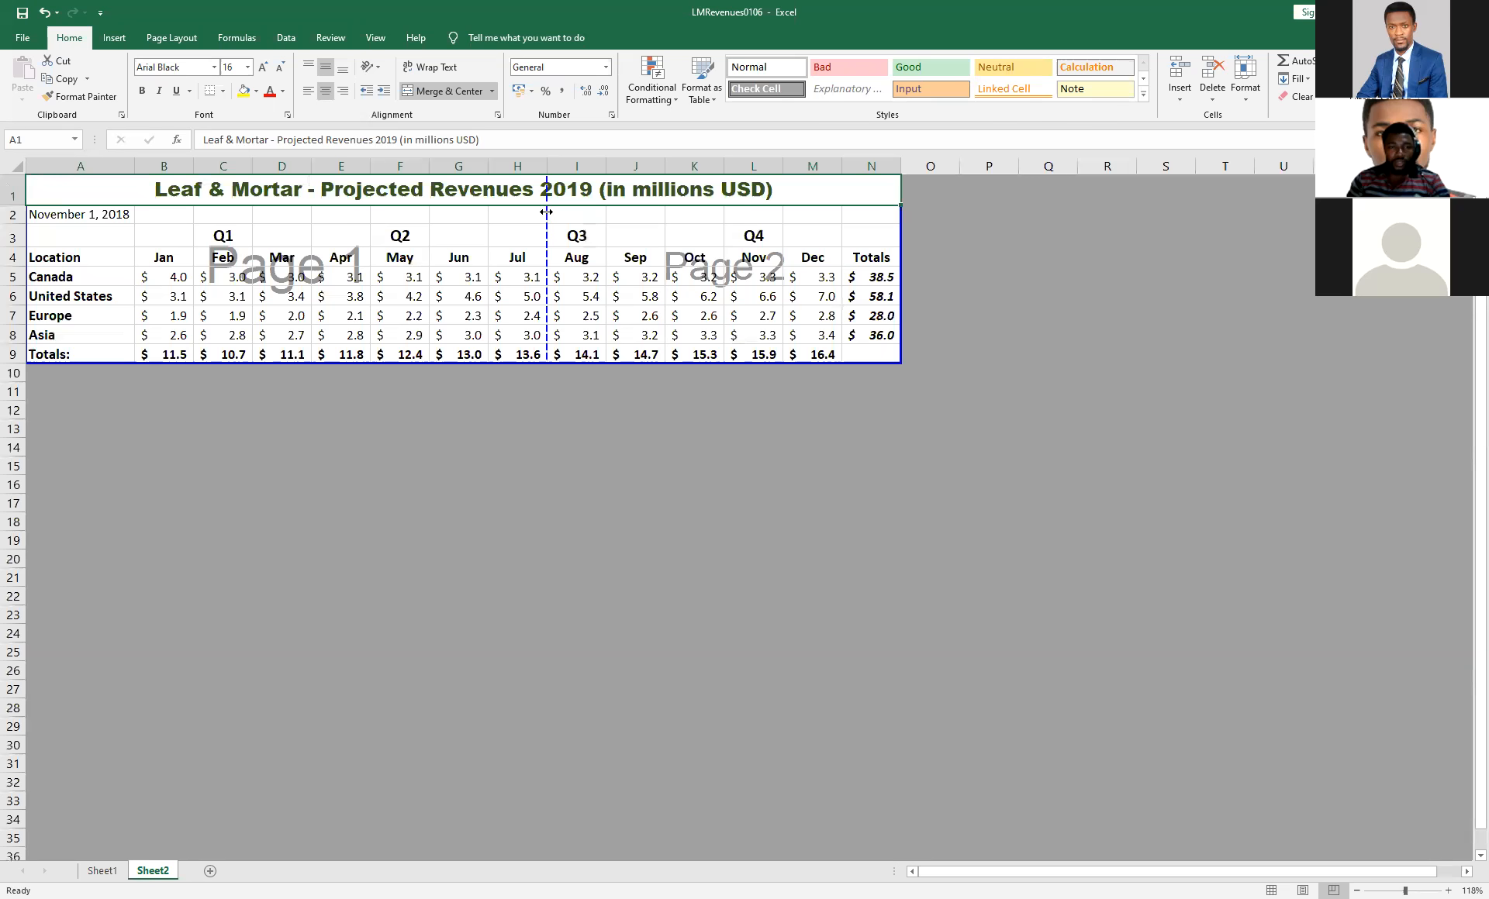
{"action": "left_click_drag", "start_coordinate": [620, 213], "coordinate": [904, 232]}
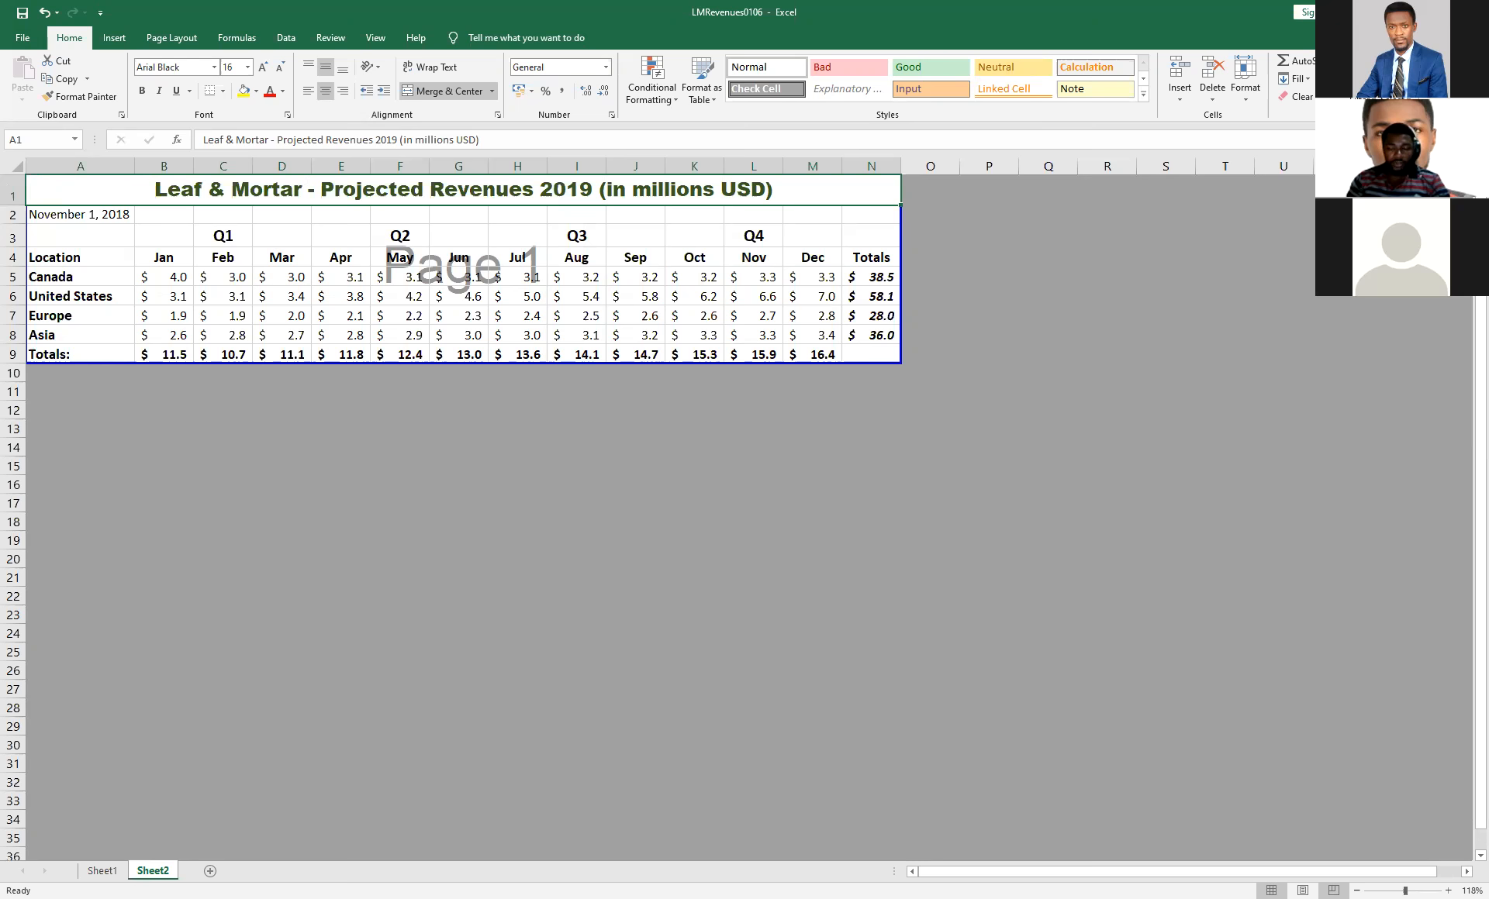
{"action": "left_click", "coordinate": [1271, 890]}
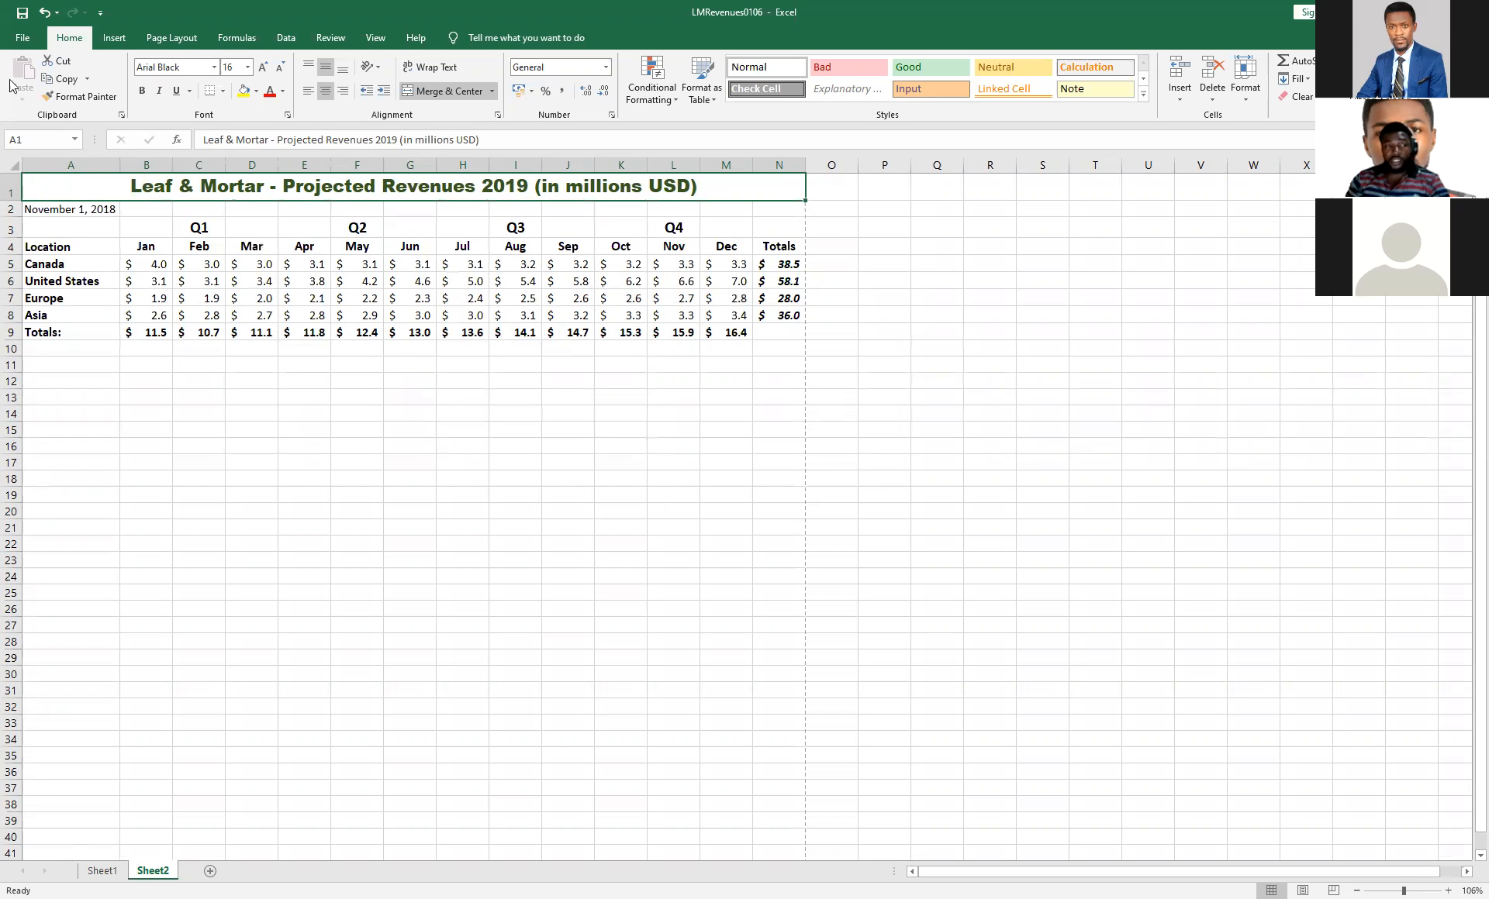
Check in the print preview how Sheet2 fits on the page, and return to the worksheet.
{"action": "left_click", "coordinate": [22, 37]}
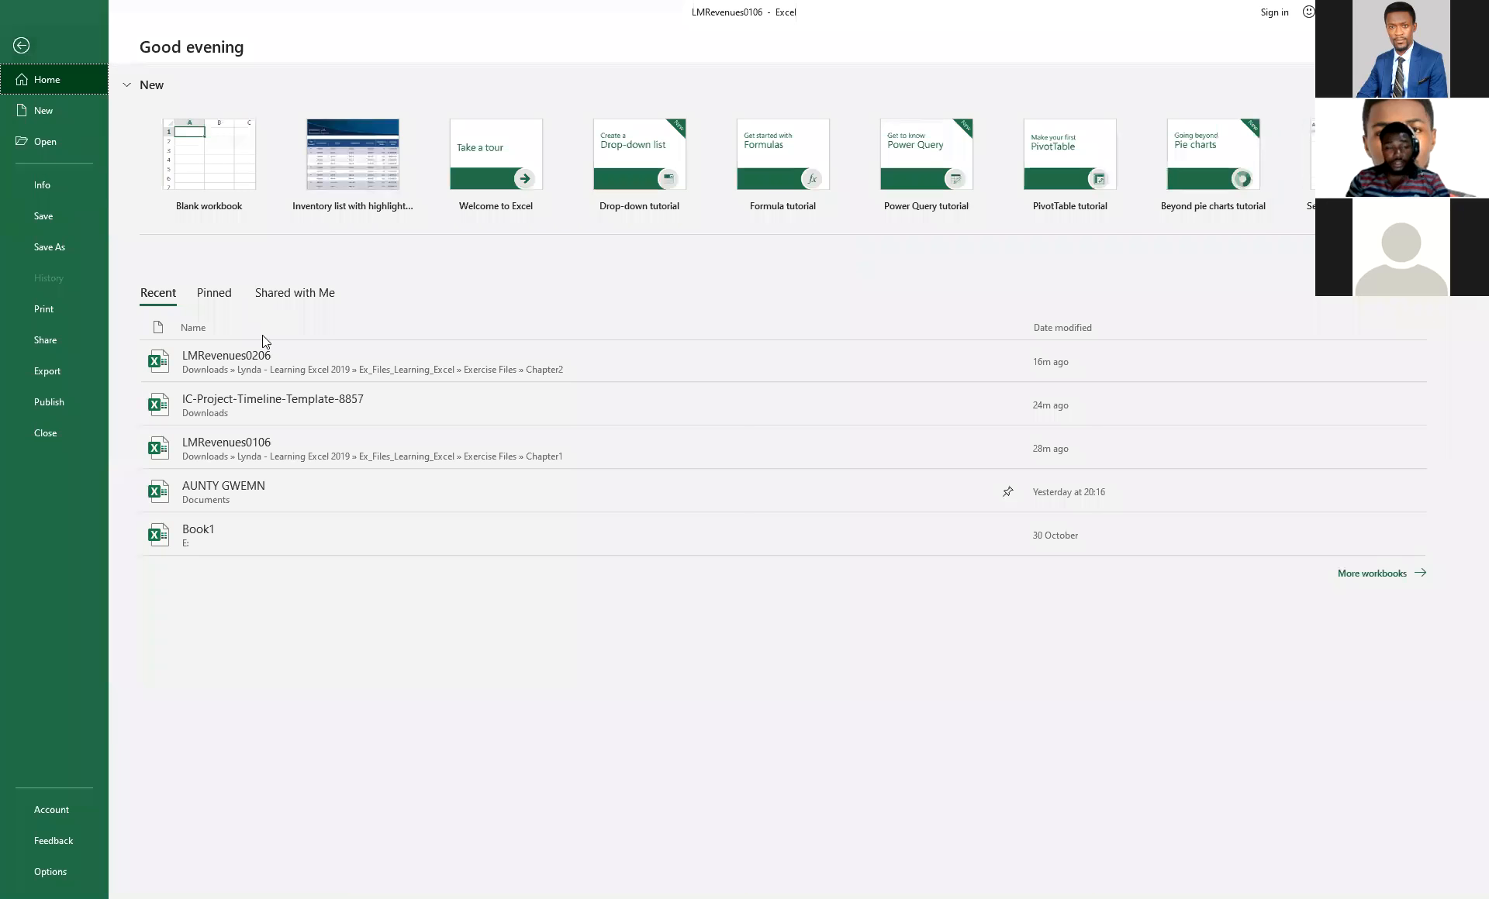
{"action": "left_click", "coordinate": [42, 314]}
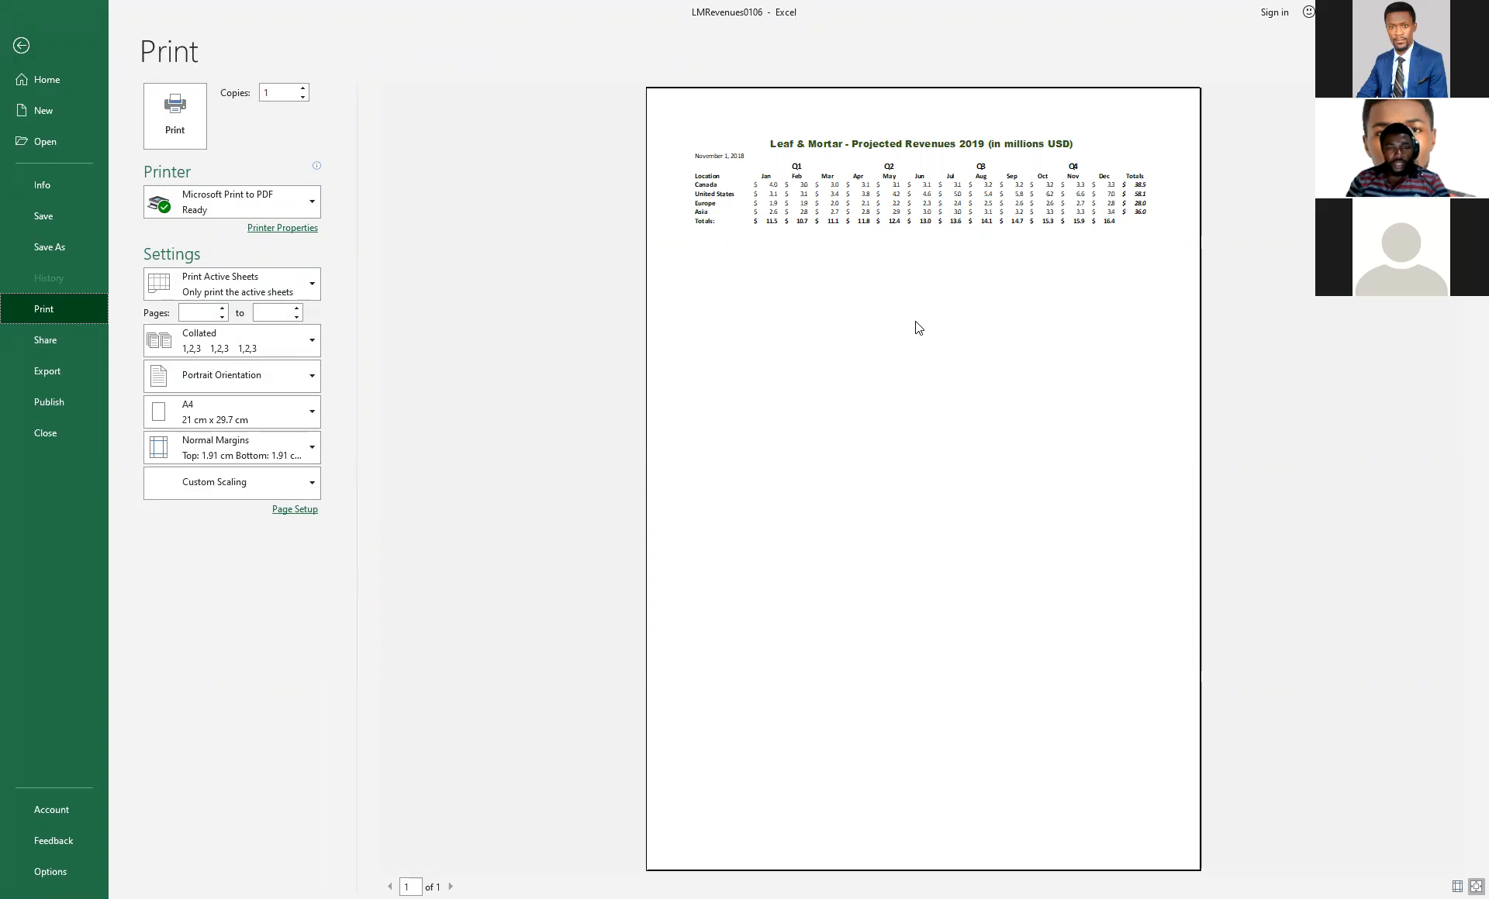
{"action": "left_click", "coordinate": [20, 47]}
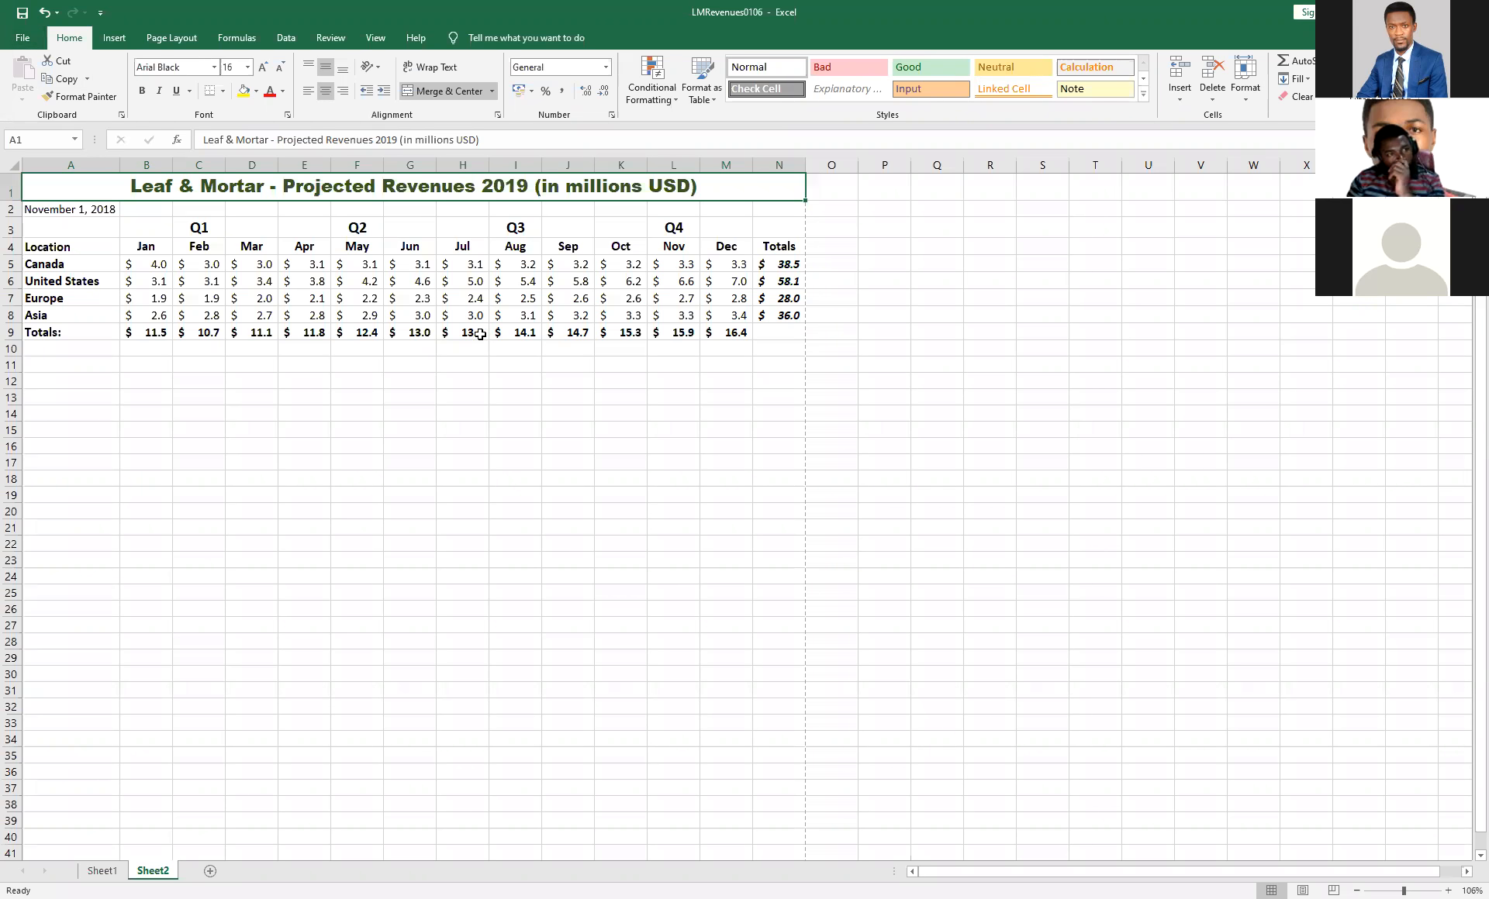
Examine the available paper sizes and page orientations for Sheet2, leaving the page setup as it is.
{"action": "left_click", "coordinate": [151, 38]}
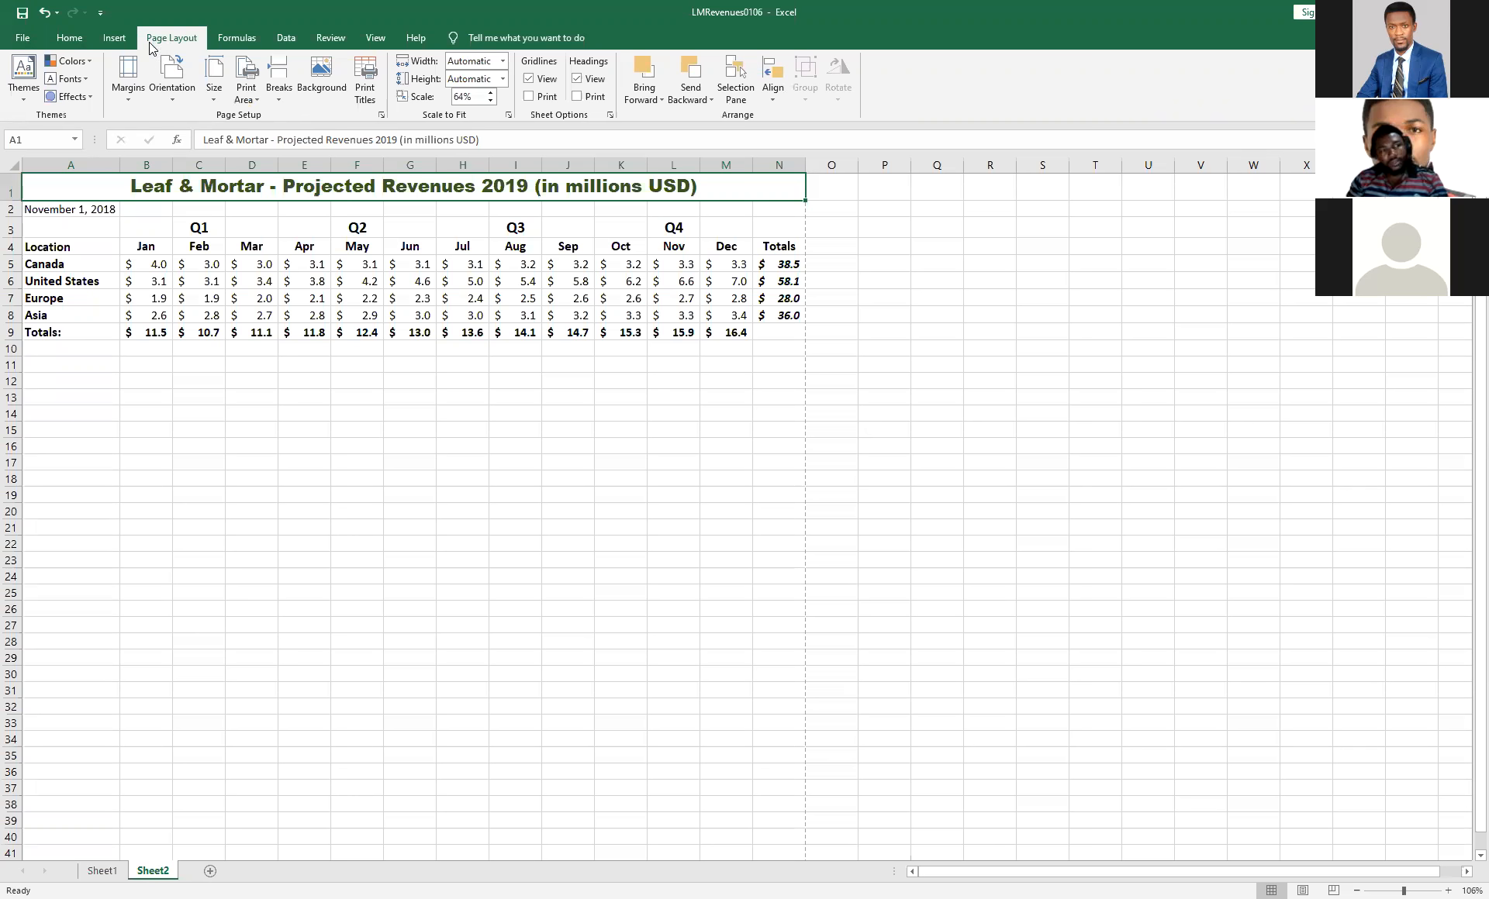
{"action": "left_click", "coordinate": [215, 92]}
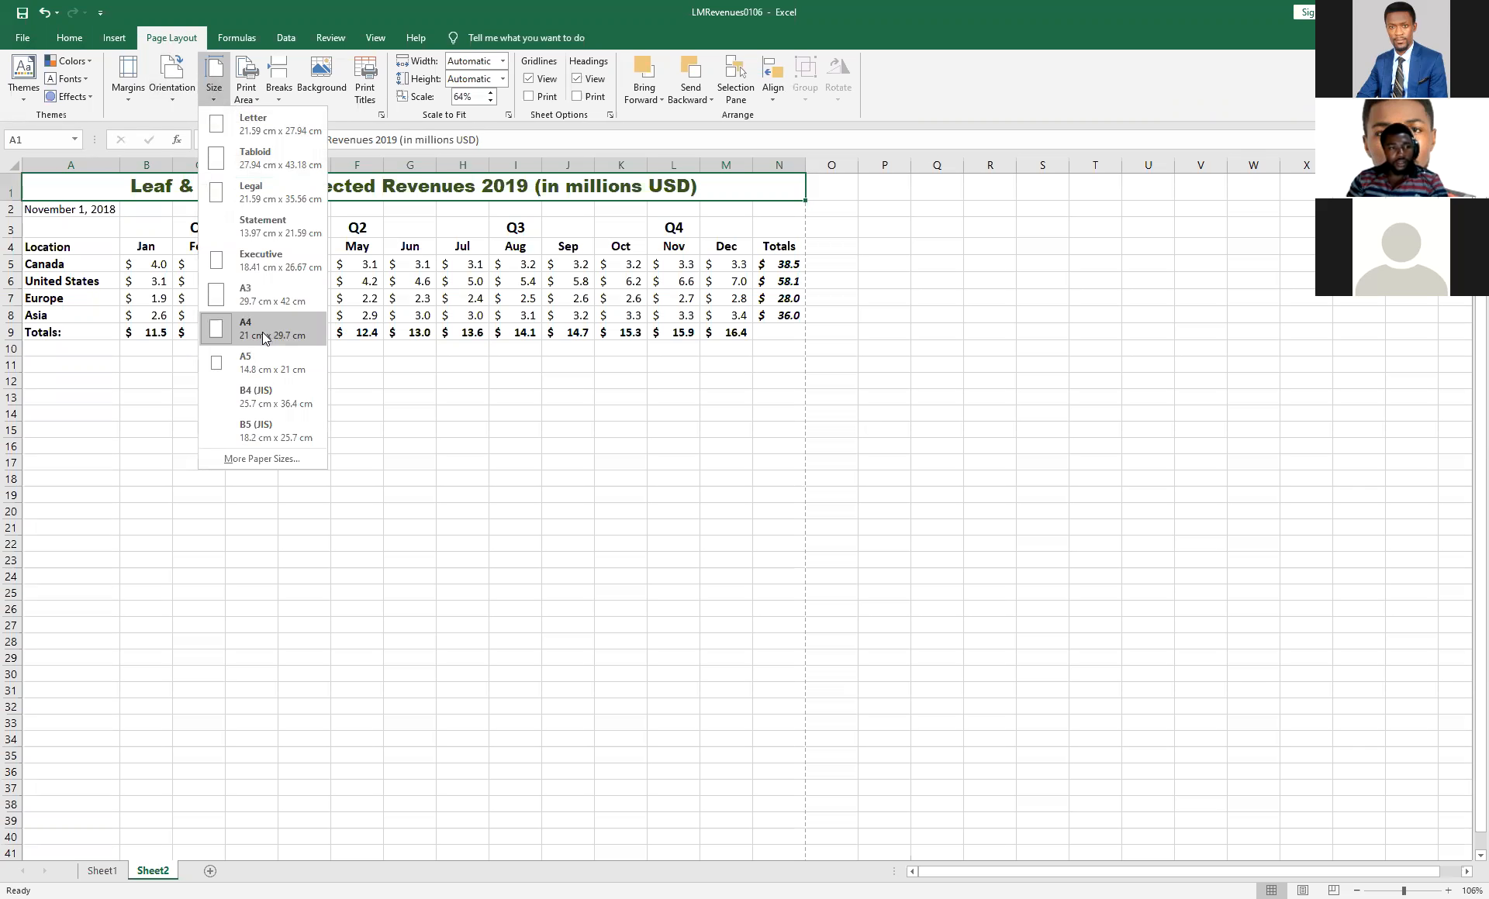
{"action": "left_click", "coordinate": [181, 102]}
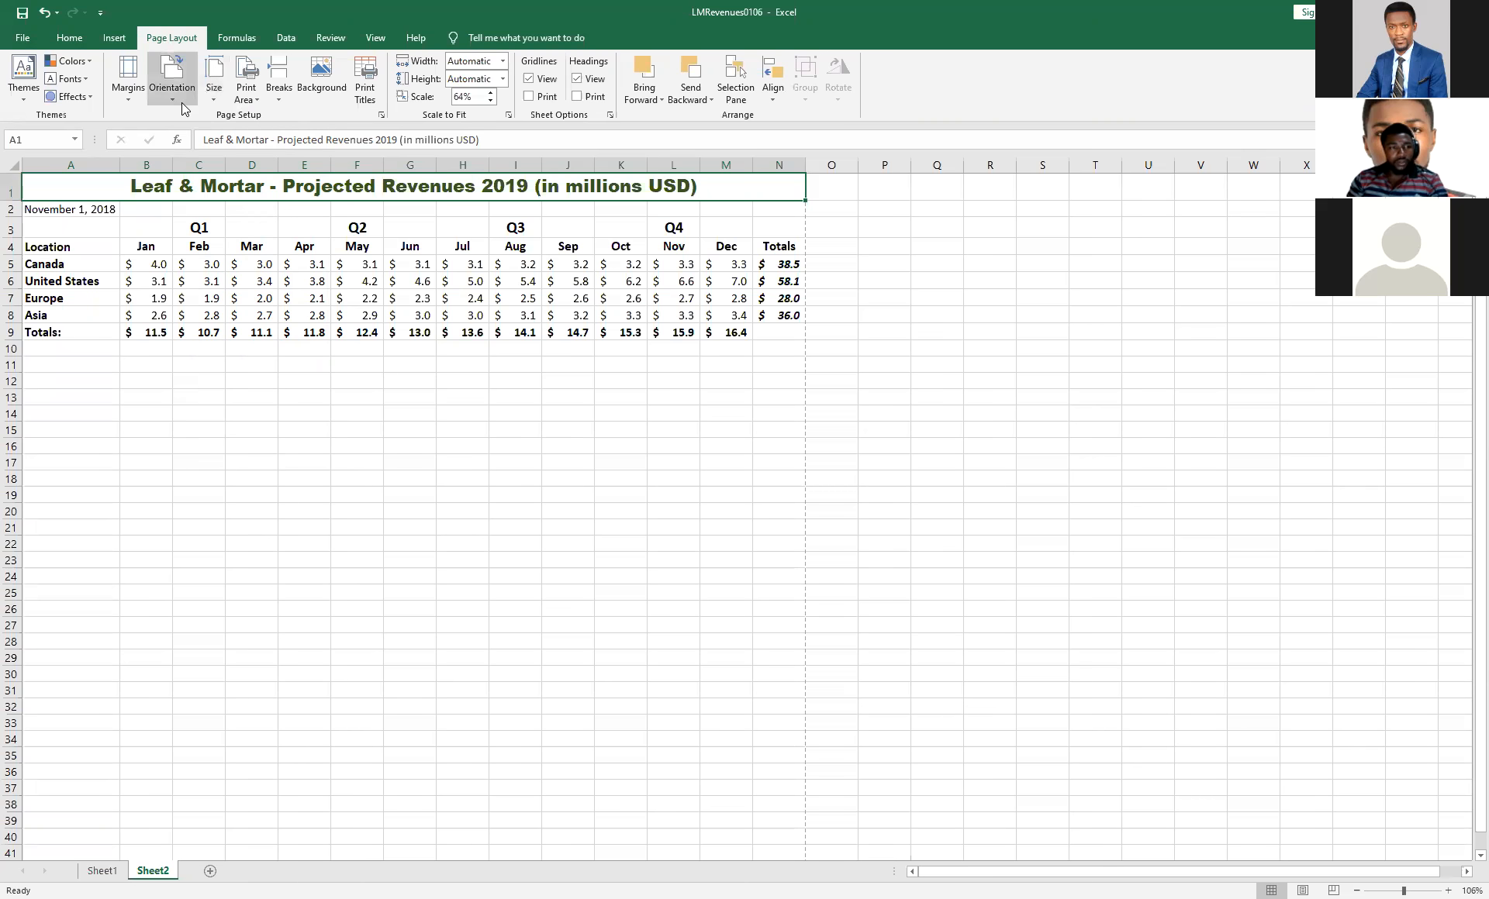
{"action": "left_click", "coordinate": [181, 103]}
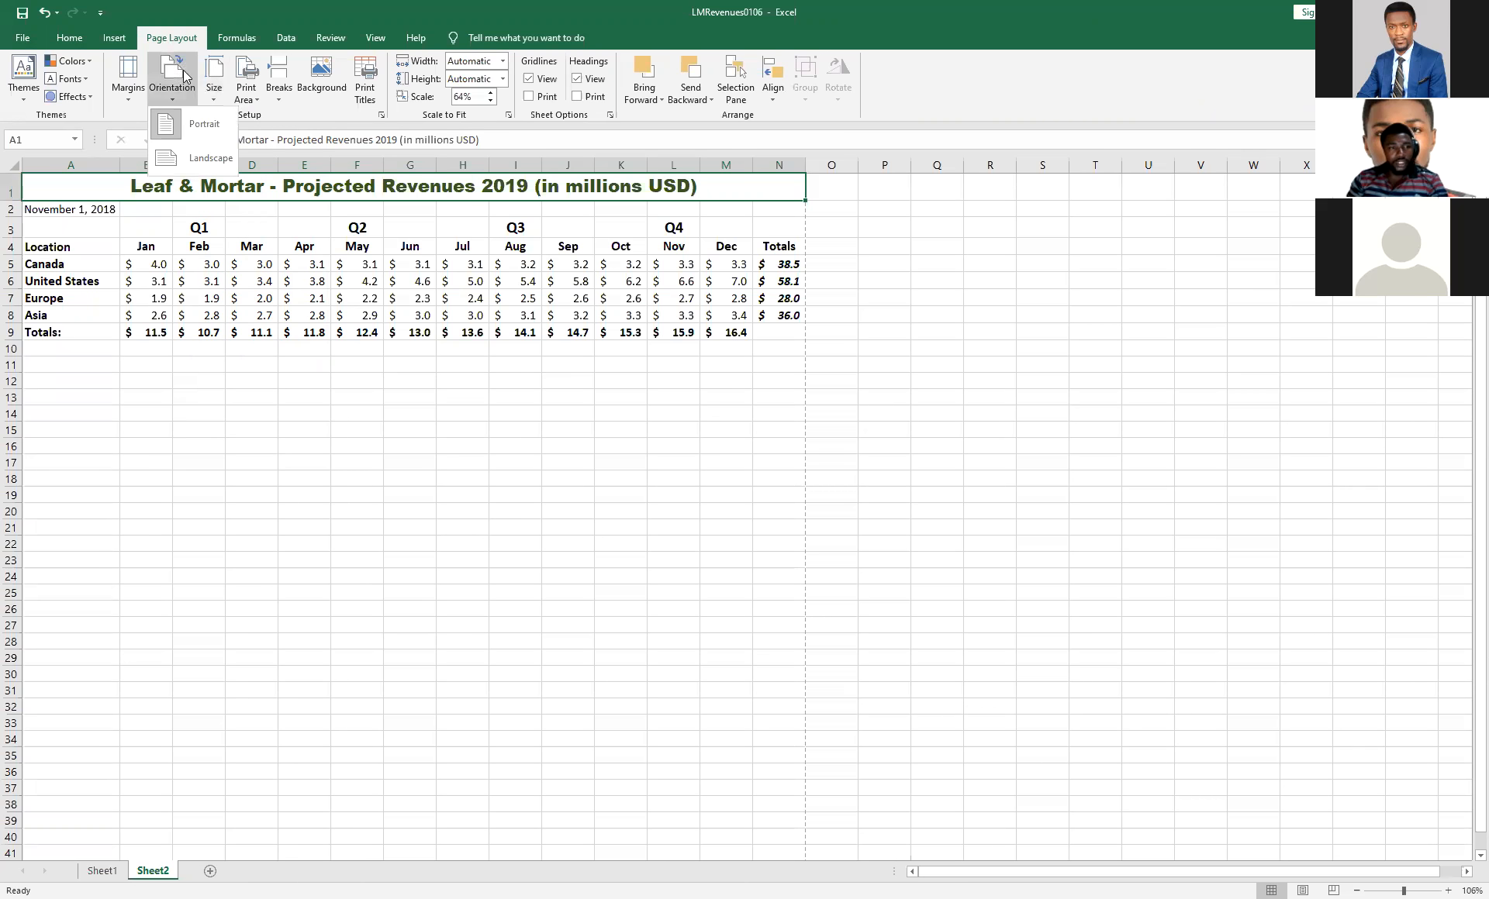
{"action": "left_click", "coordinate": [623, 437]}
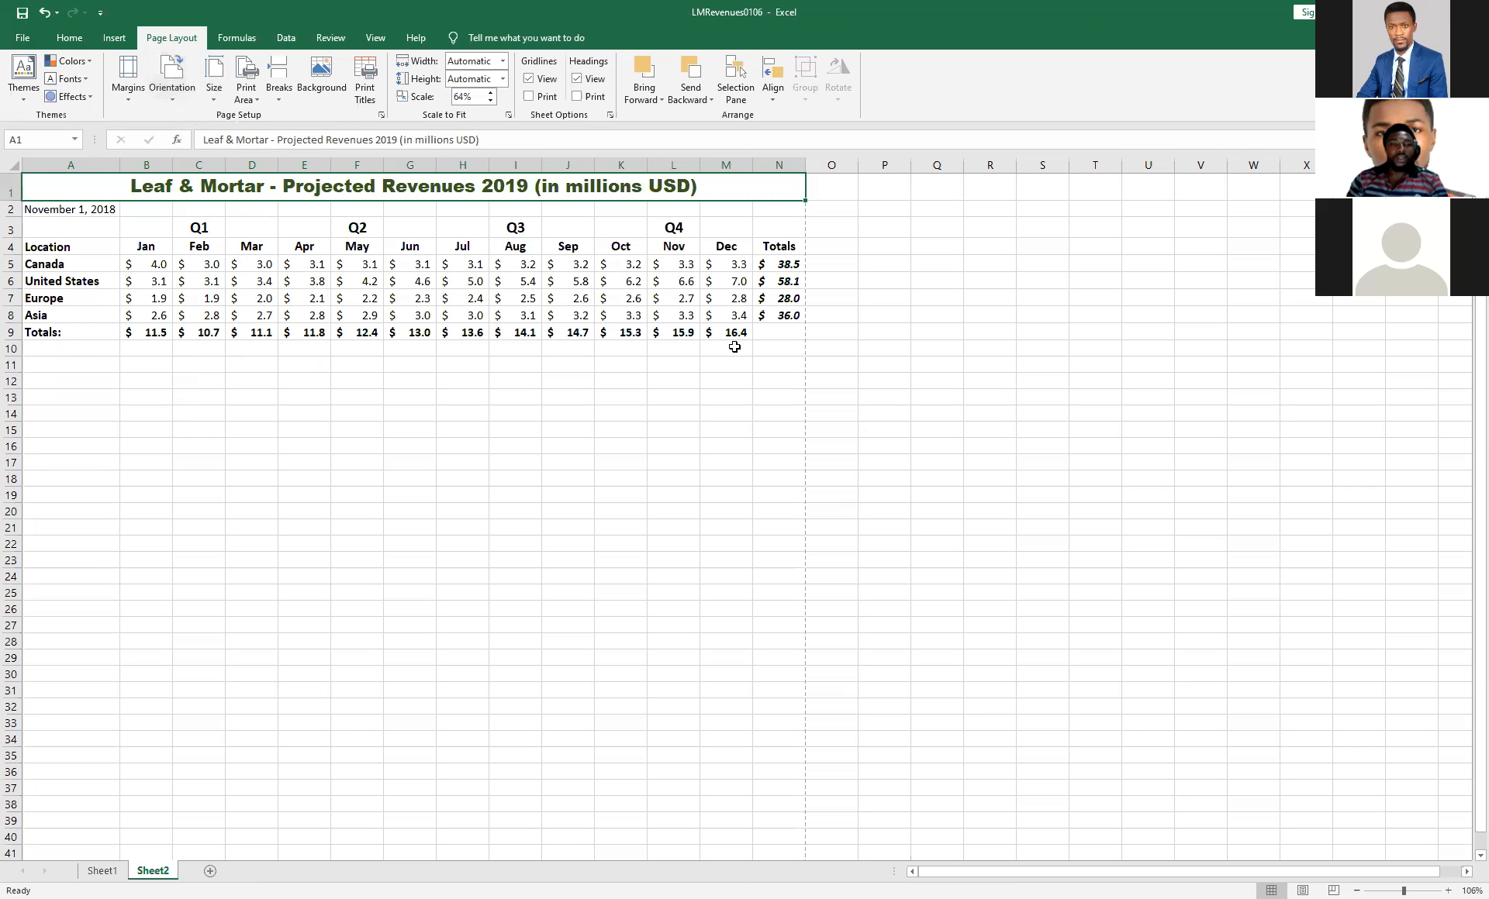
Examine Sheet2's custom margin settings without changing them, check the page in the print preview, and return to the worksheet.
{"action": "left_click", "coordinate": [121, 98]}
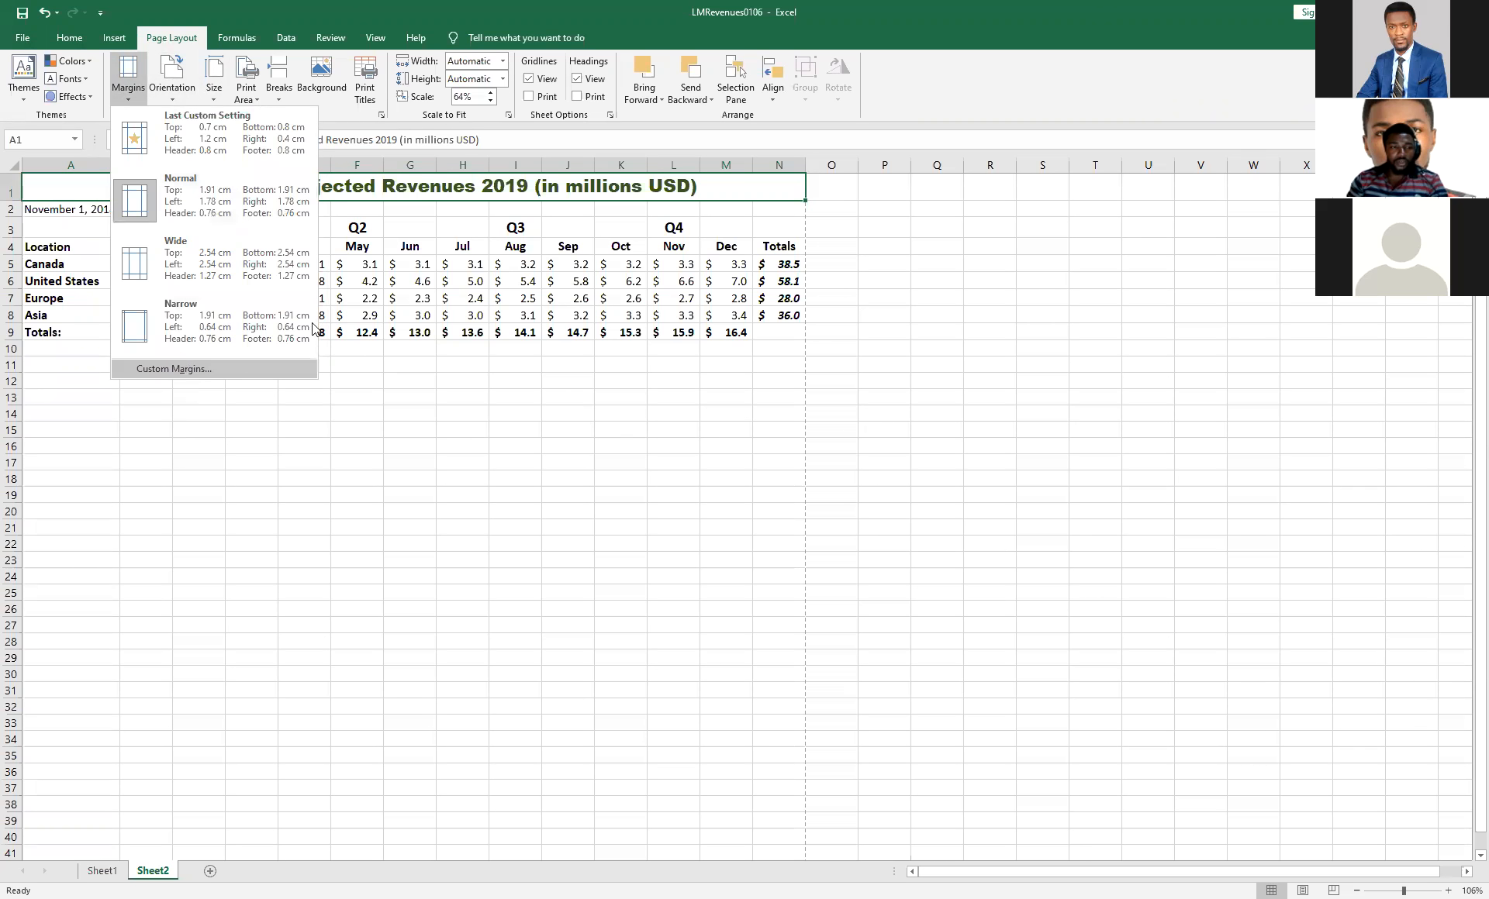
{"action": "left_click", "coordinate": [186, 370]}
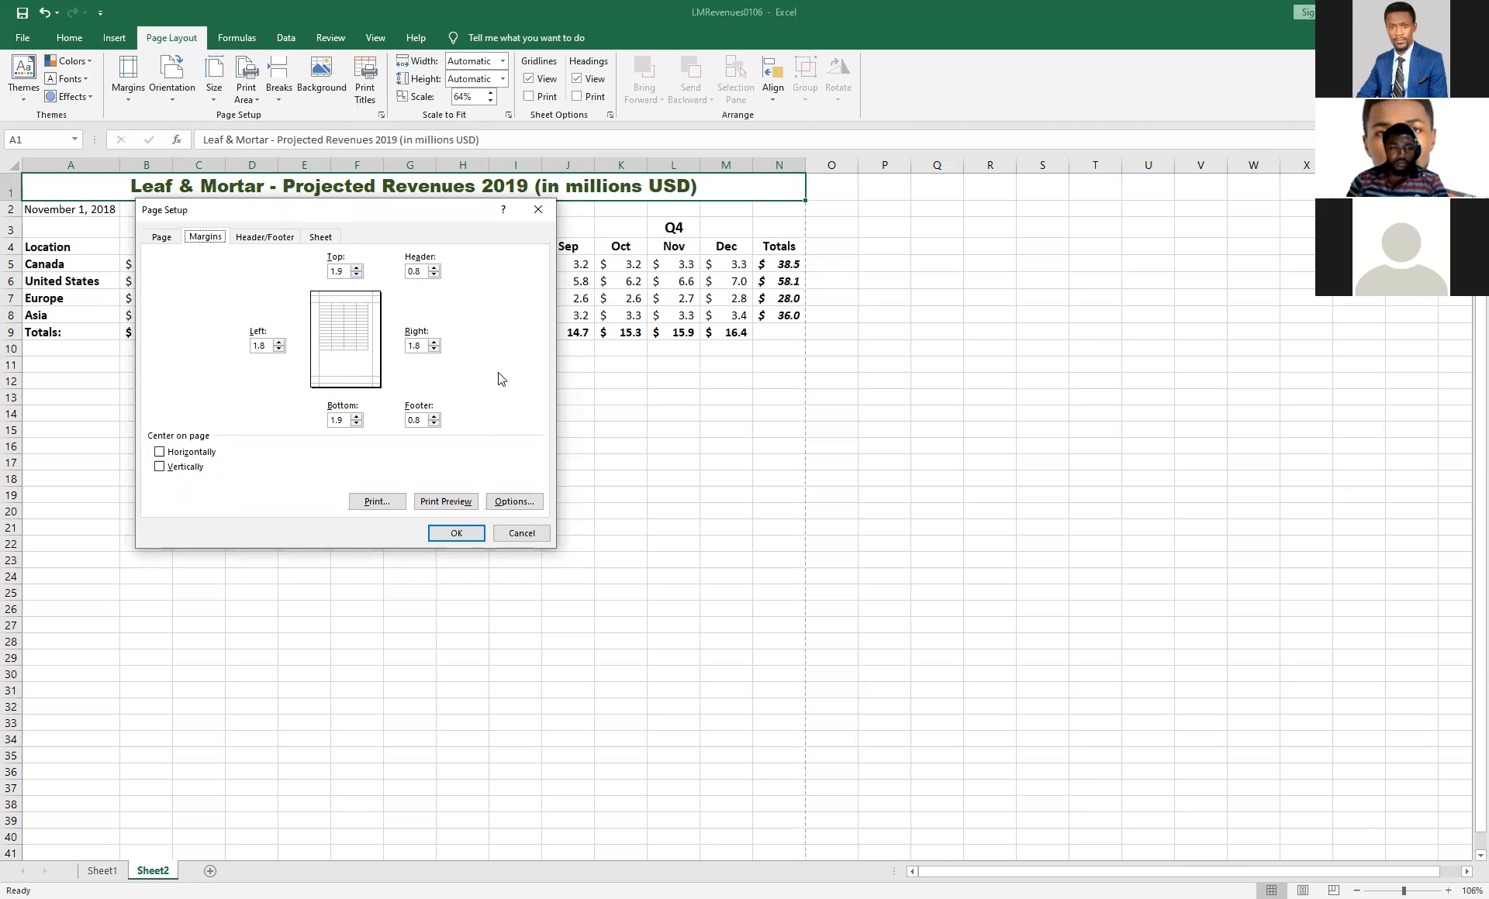
{"action": "left_click", "coordinate": [515, 534]}
{"action": "left_click", "coordinate": [29, 40]}
{"action": "left_click", "coordinate": [54, 310]}
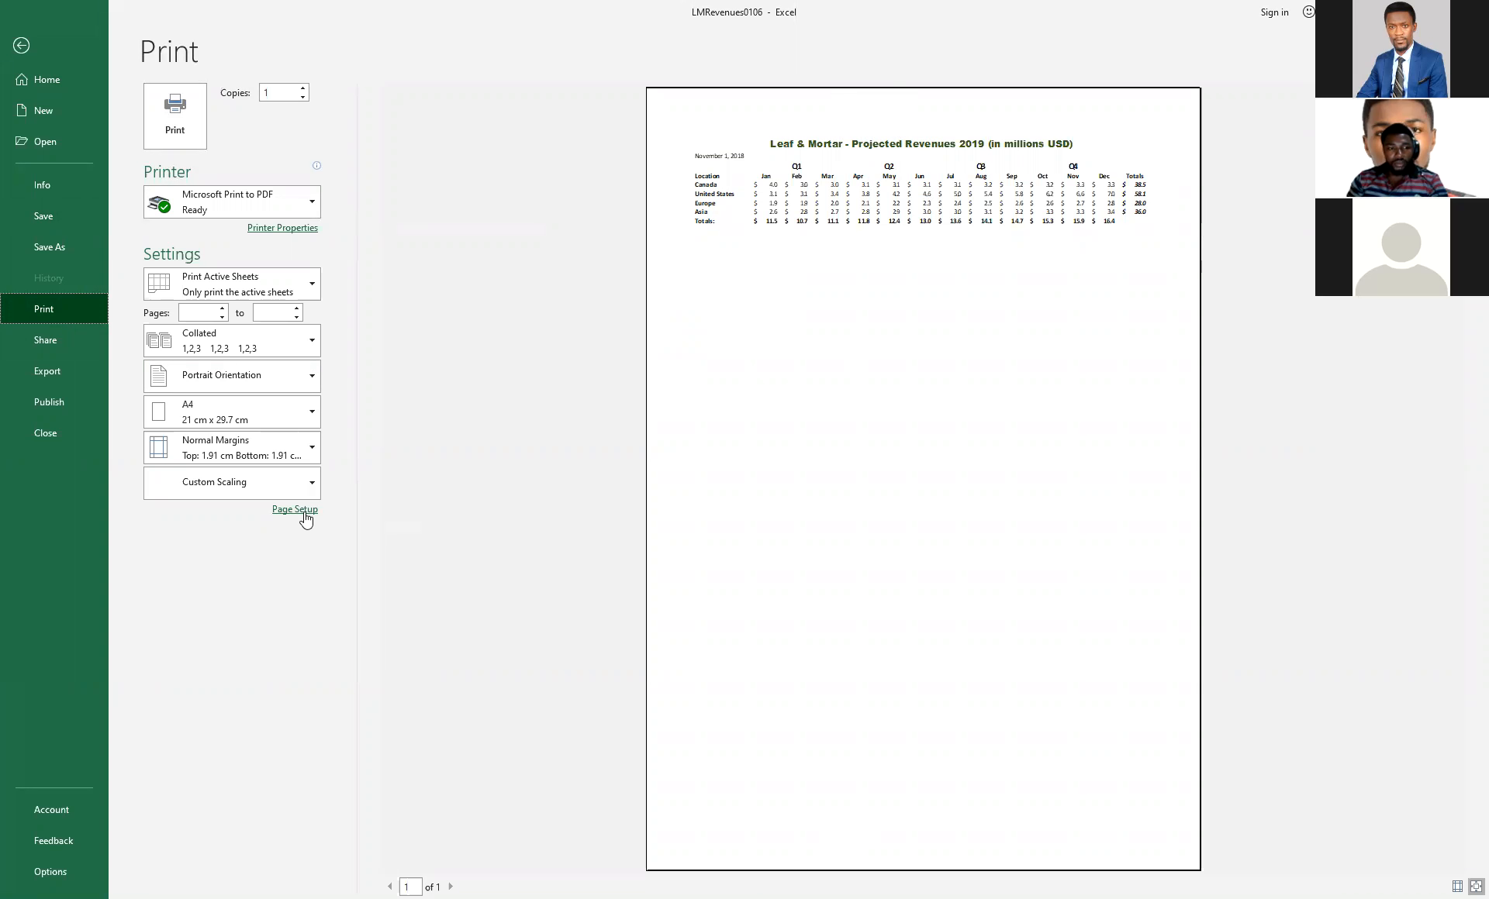
{"action": "left_click", "coordinate": [33, 47]}
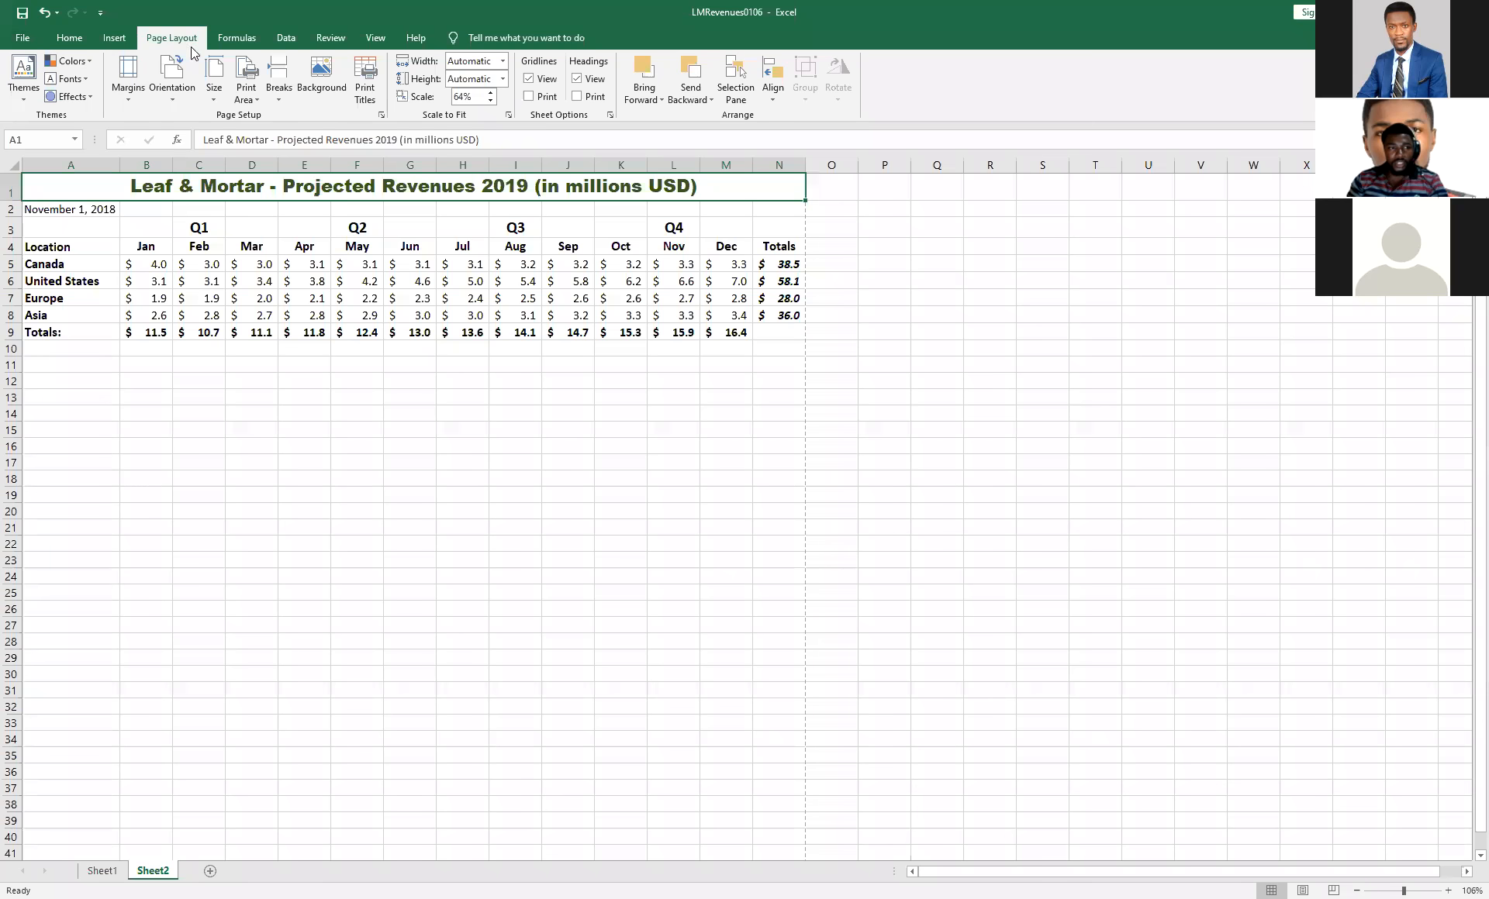
From the print preview's page setup, set Sheet2's top margin to 1.5 cm, and return to the worksheet.
{"action": "left_click", "coordinate": [32, 41]}
{"action": "left_click", "coordinate": [47, 310]}
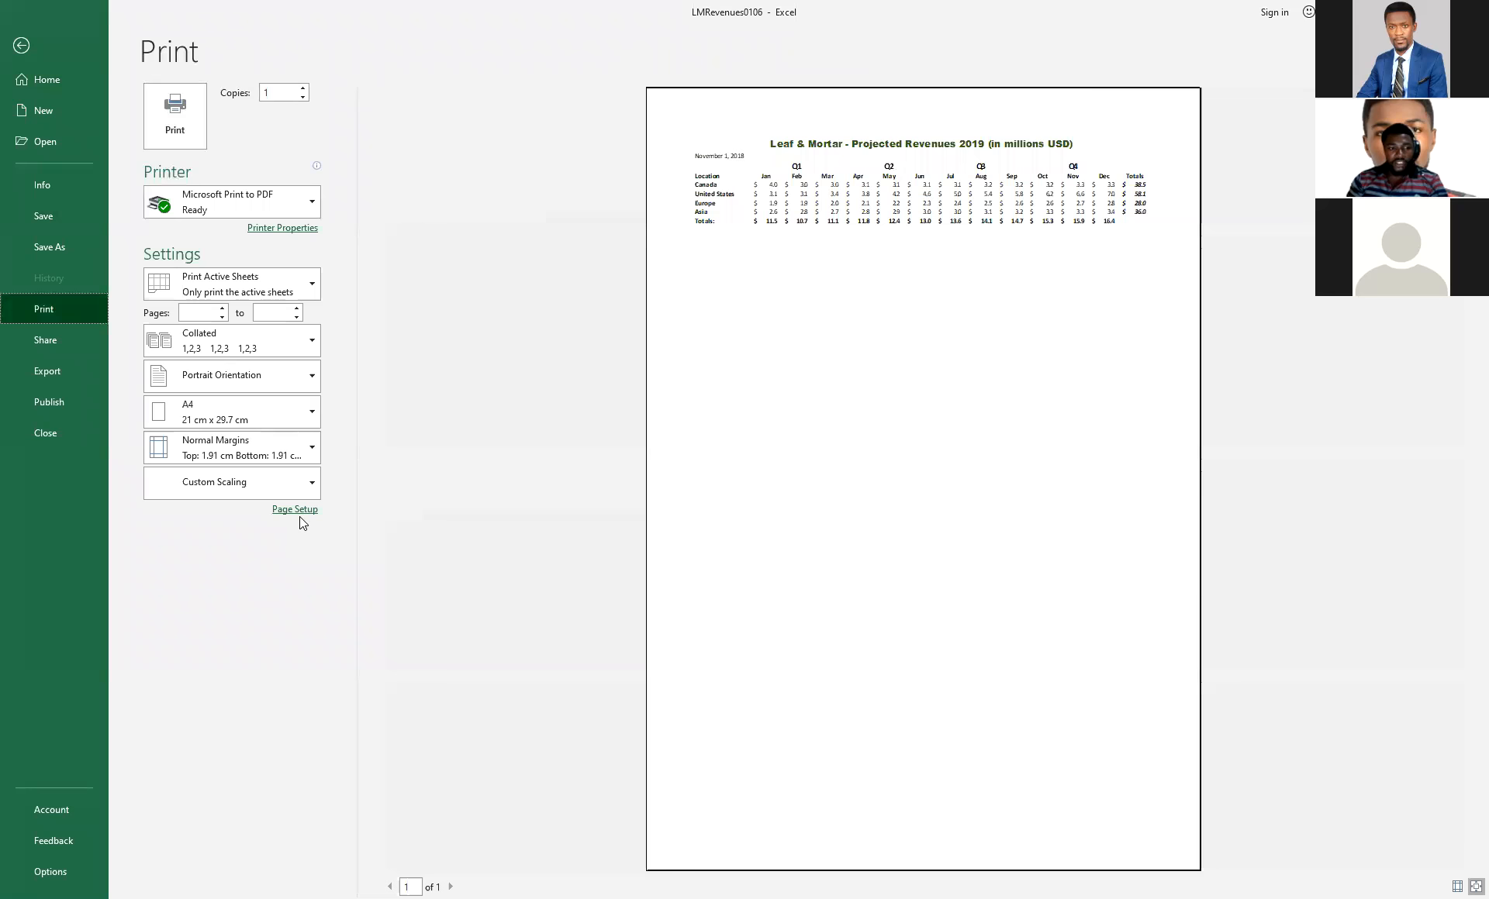
{"action": "left_click", "coordinate": [298, 511]}
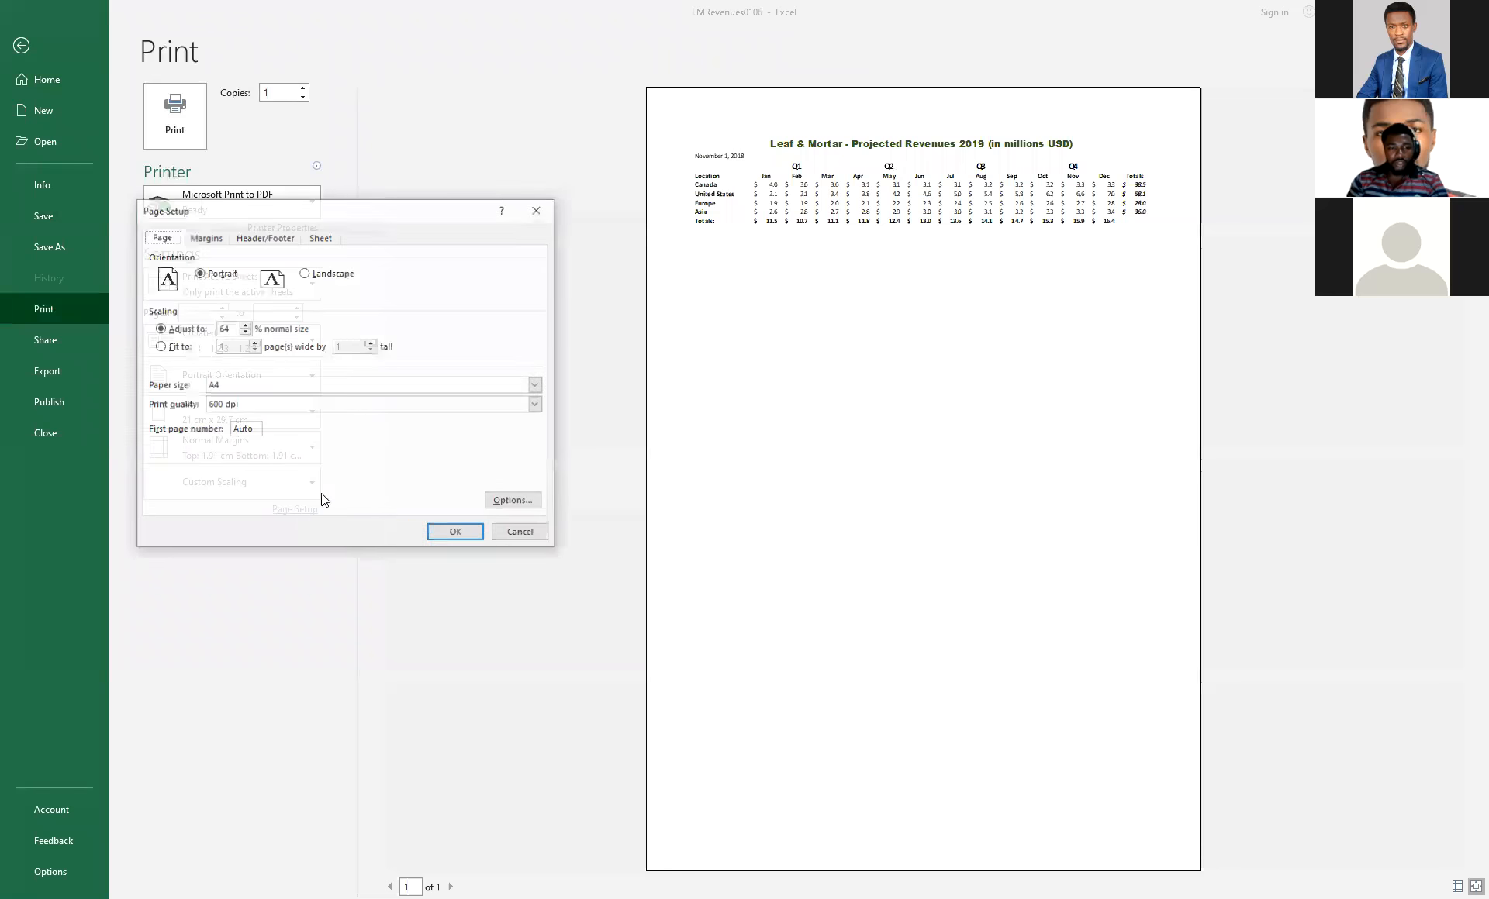
{"action": "left_click", "coordinate": [206, 237]}
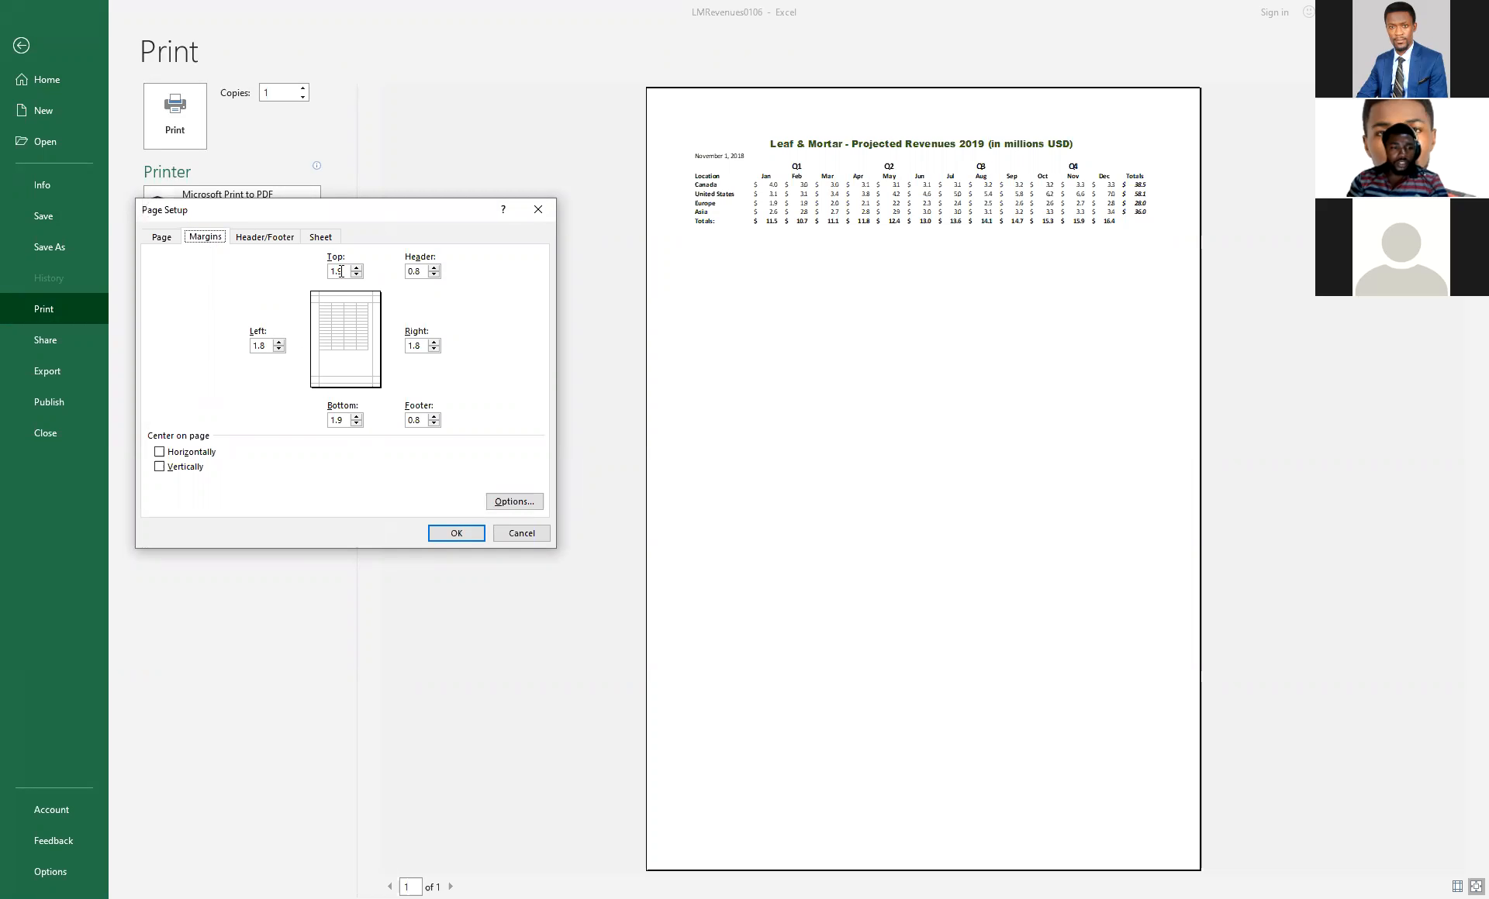
{"action": "left_click_drag", "start_coordinate": [343, 271], "coordinate": [319, 273]}
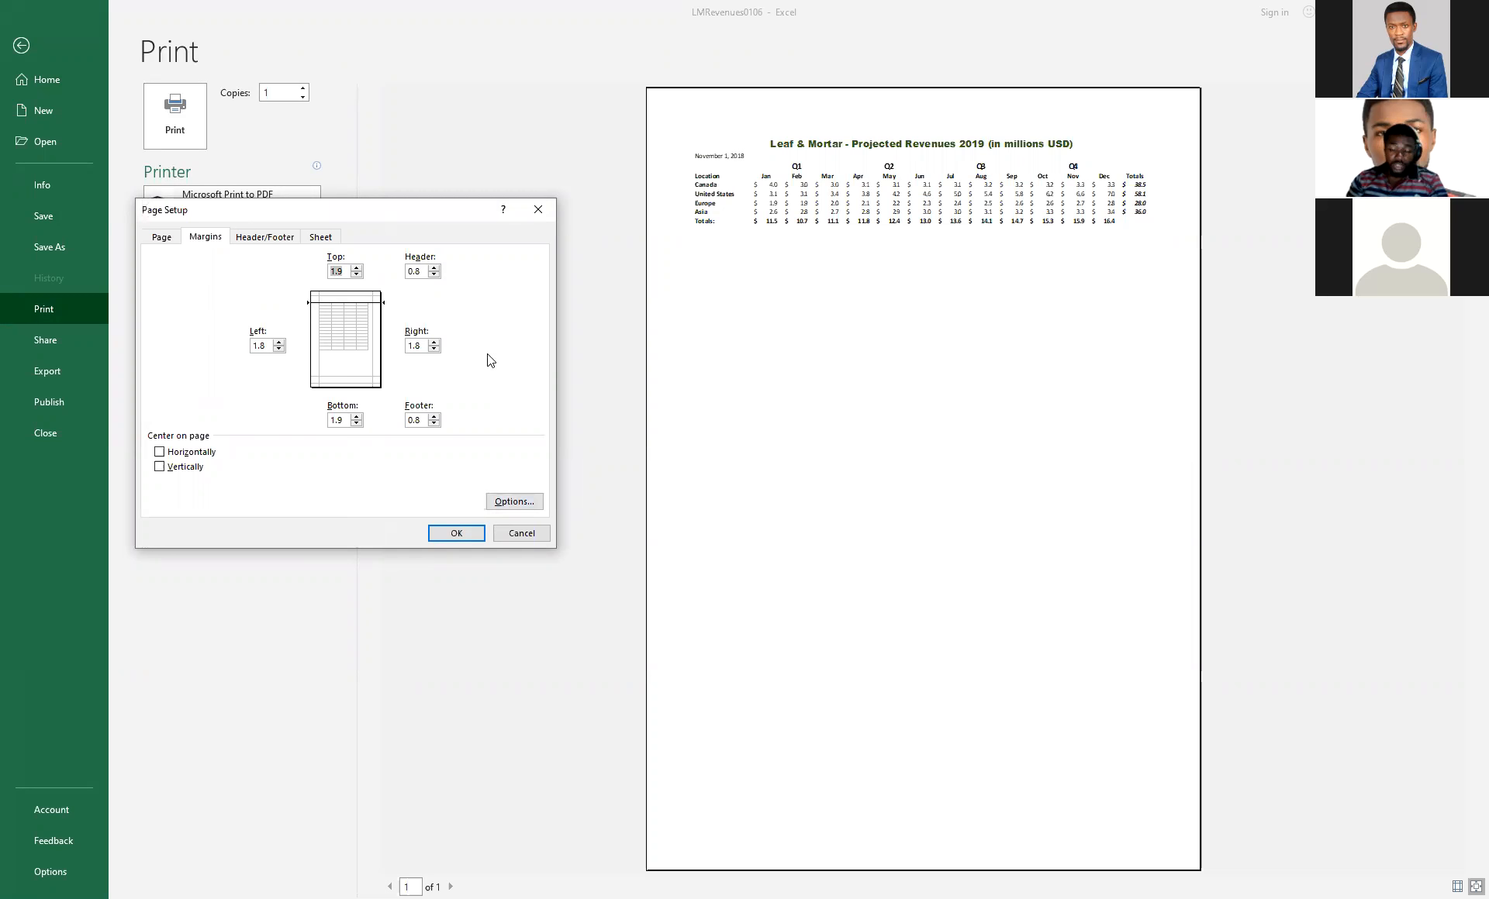
{"action": "type", "text": "1"}
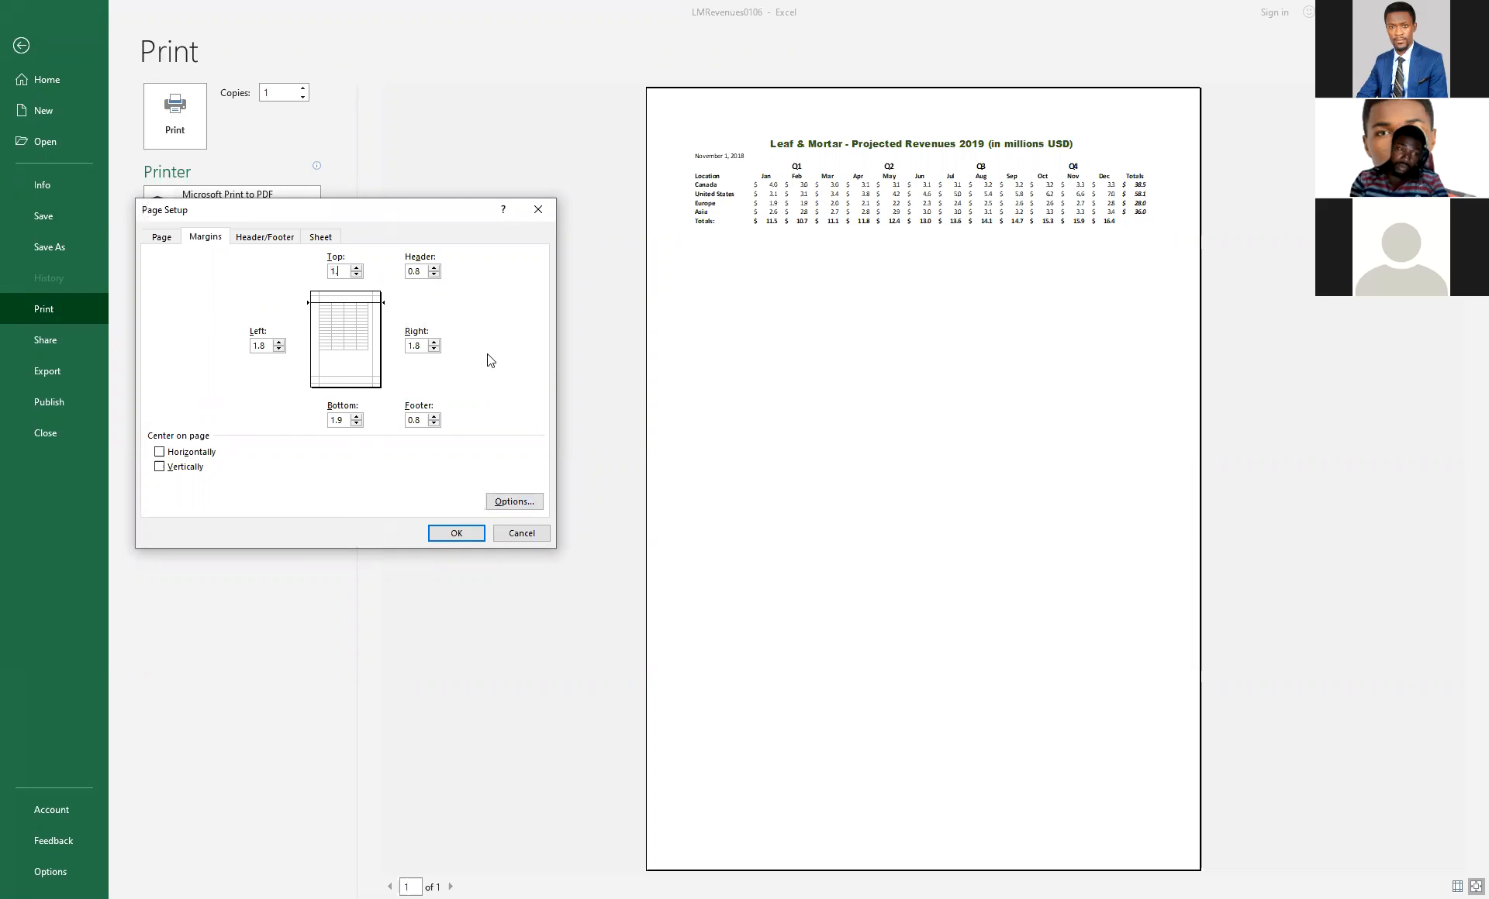
{"action": "key", "text": "Return"}
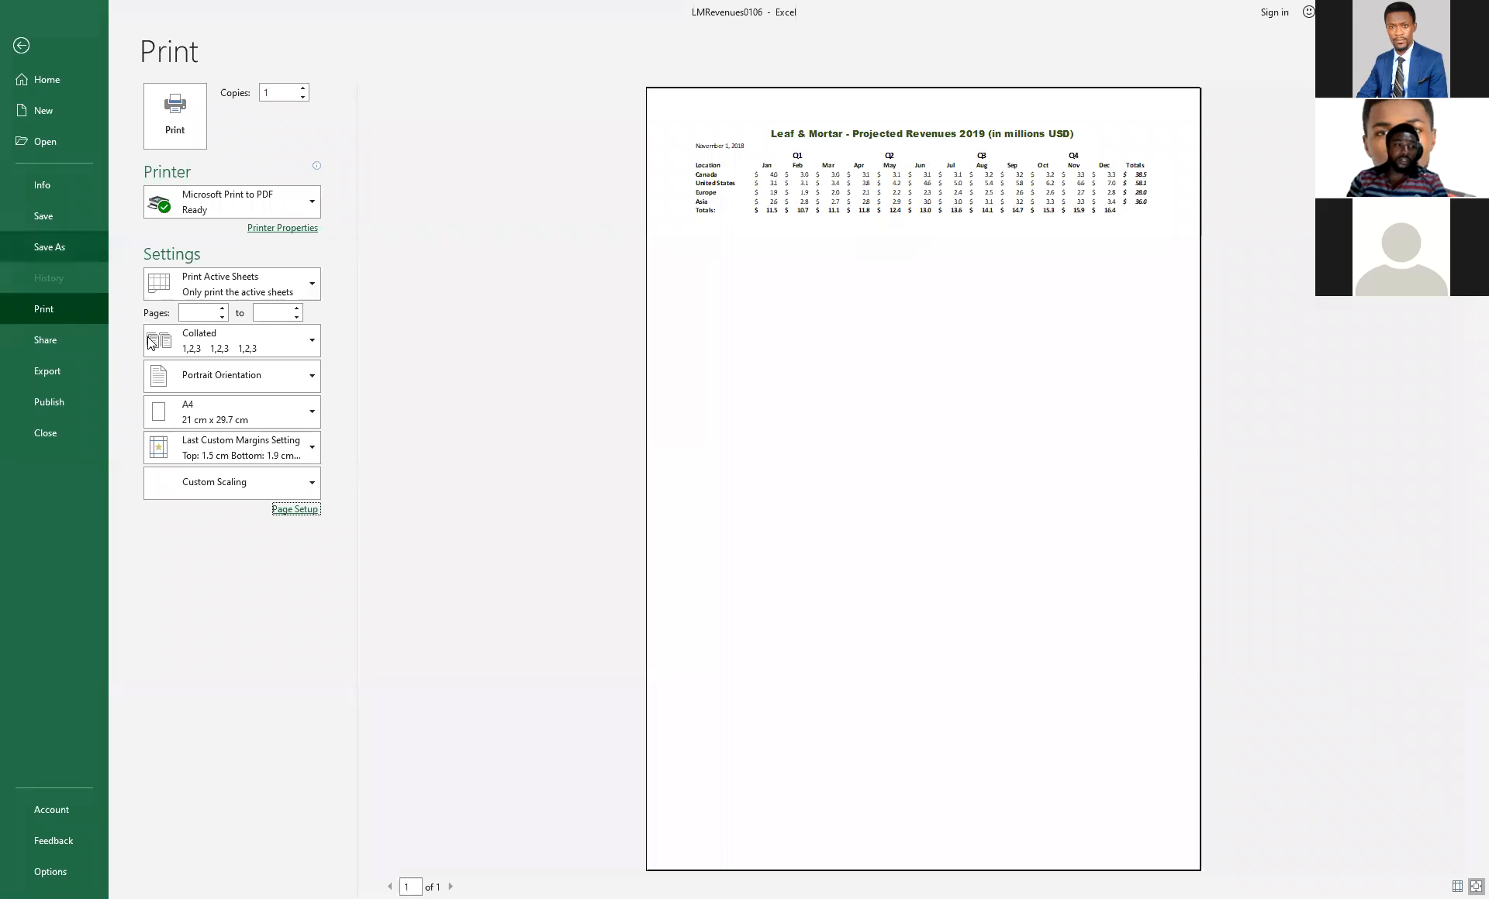
{"action": "left_click", "coordinate": [22, 47]}
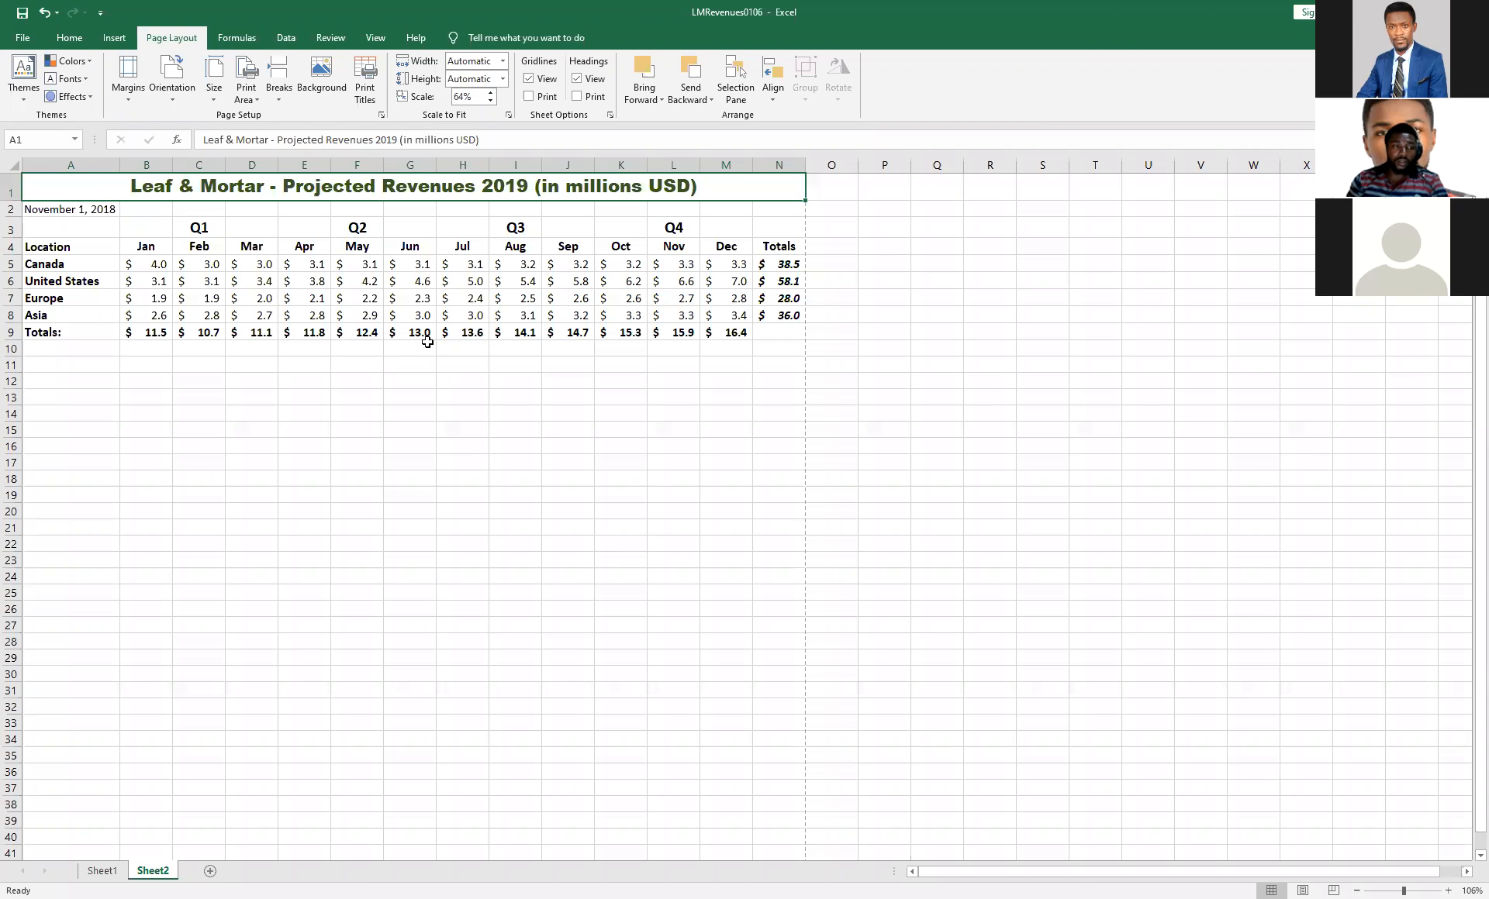
Review Sheet2's margins in the print page setup, leave them as they are, and return to the worksheet.
{"action": "scroll", "coordinate": [427, 342], "scroll_direction": "down", "scroll_amount": 2}
{"action": "scroll", "coordinate": [427, 342], "scroll_direction": "up", "scroll_amount": 2}
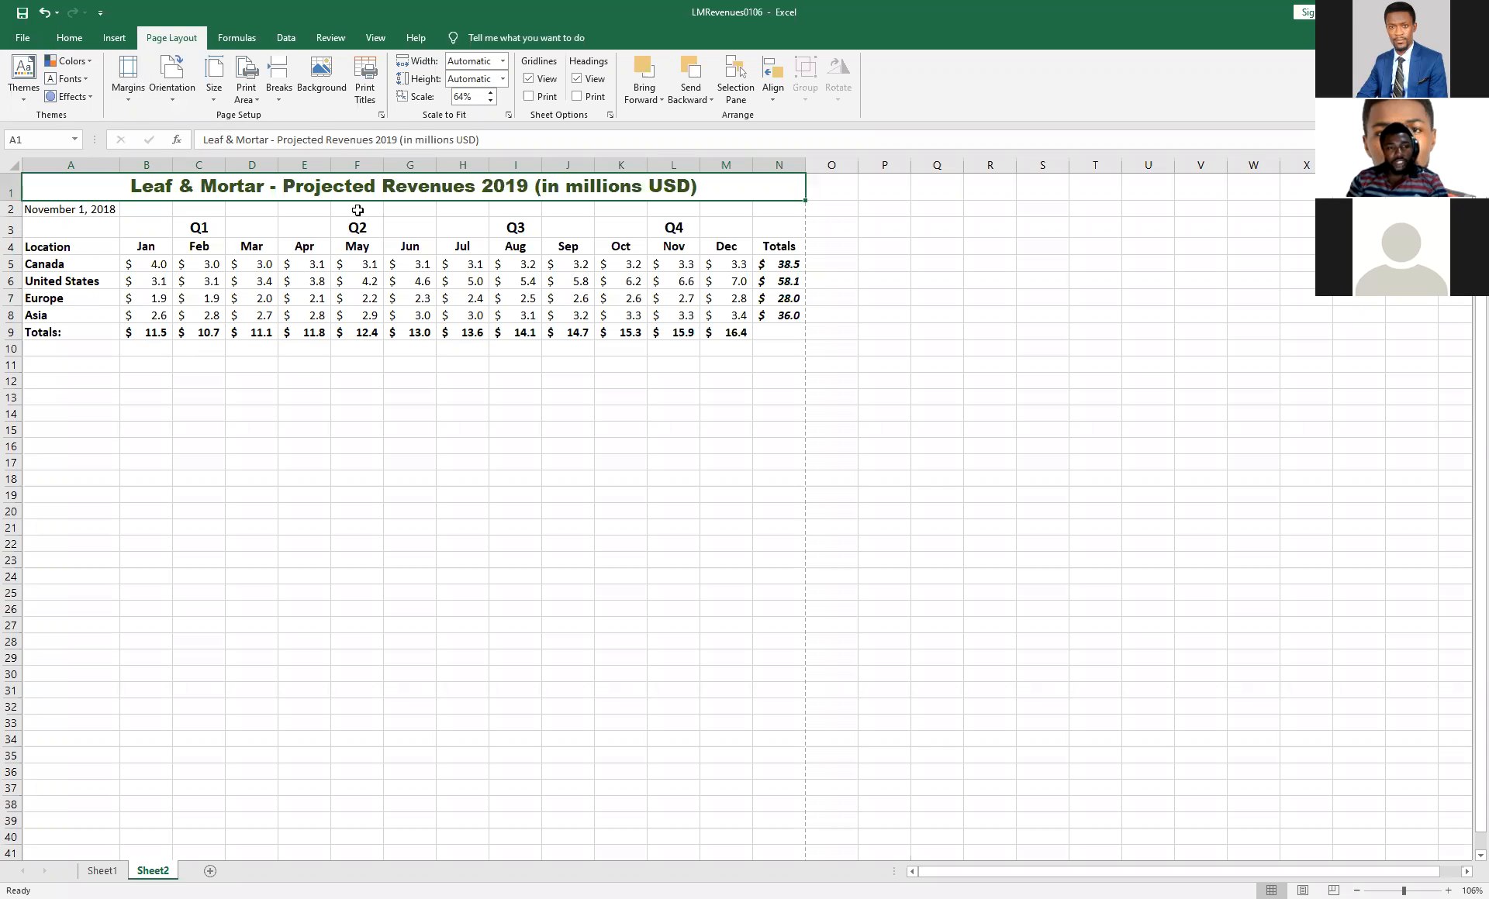
{"action": "left_click", "coordinate": [22, 37]}
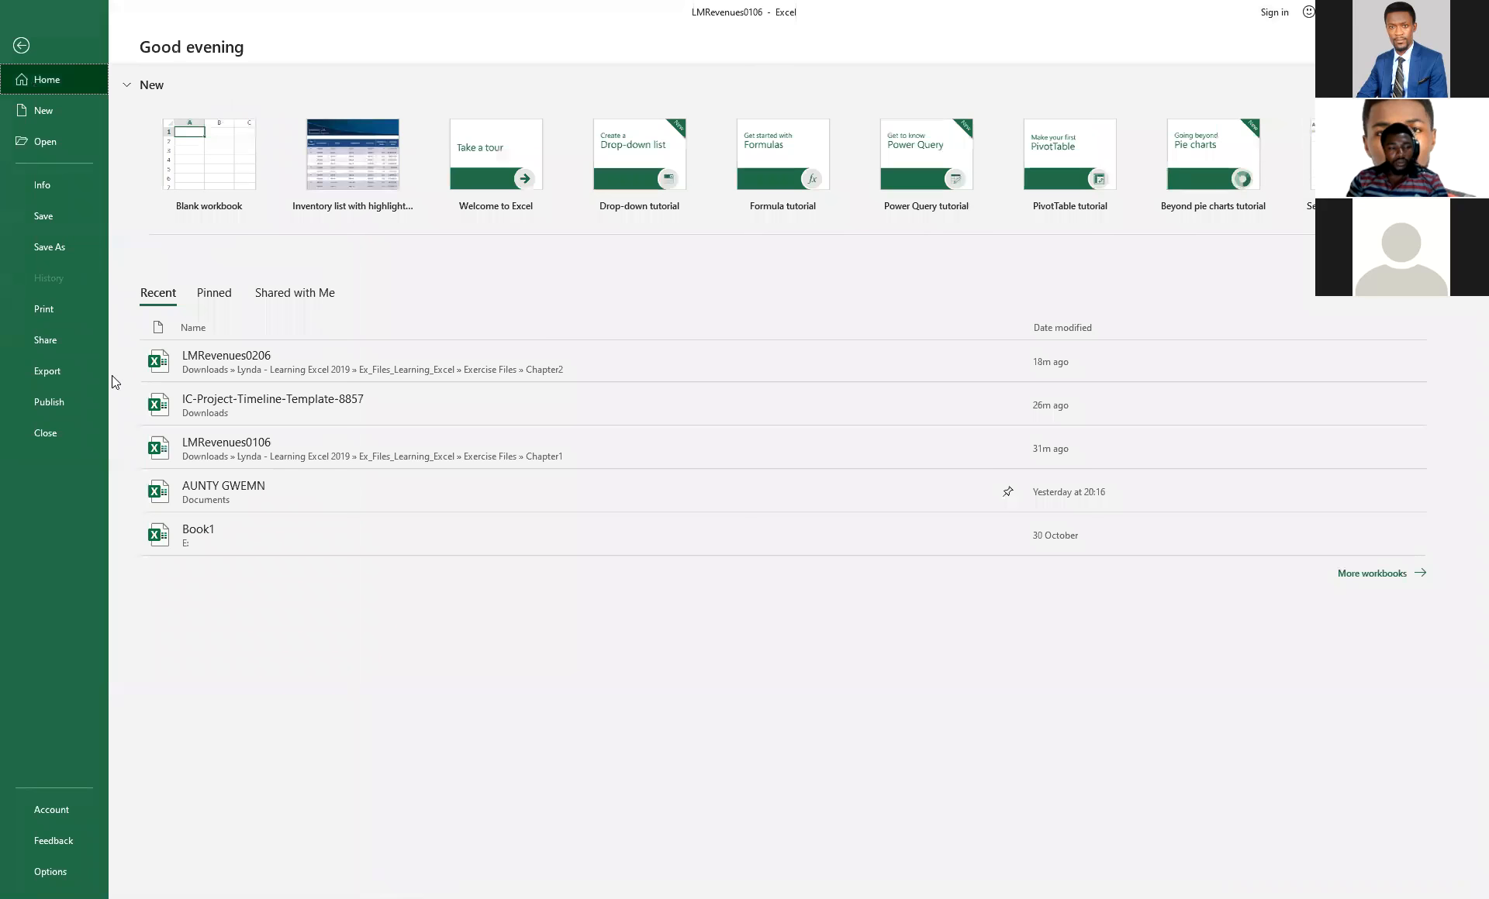
{"action": "left_click", "coordinate": [54, 307]}
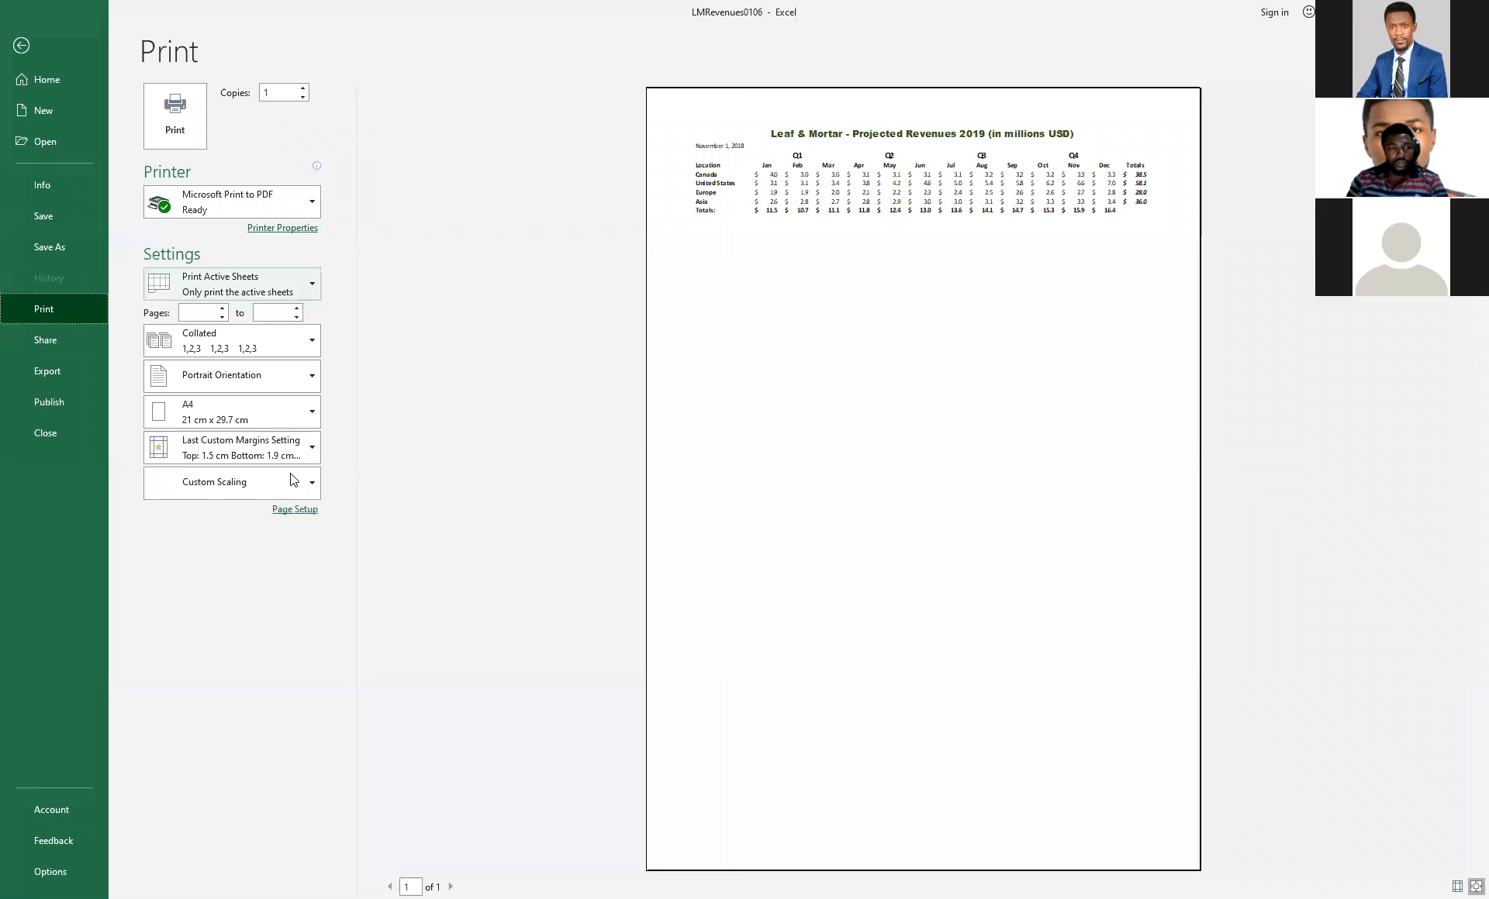
{"action": "left_click", "coordinate": [298, 514]}
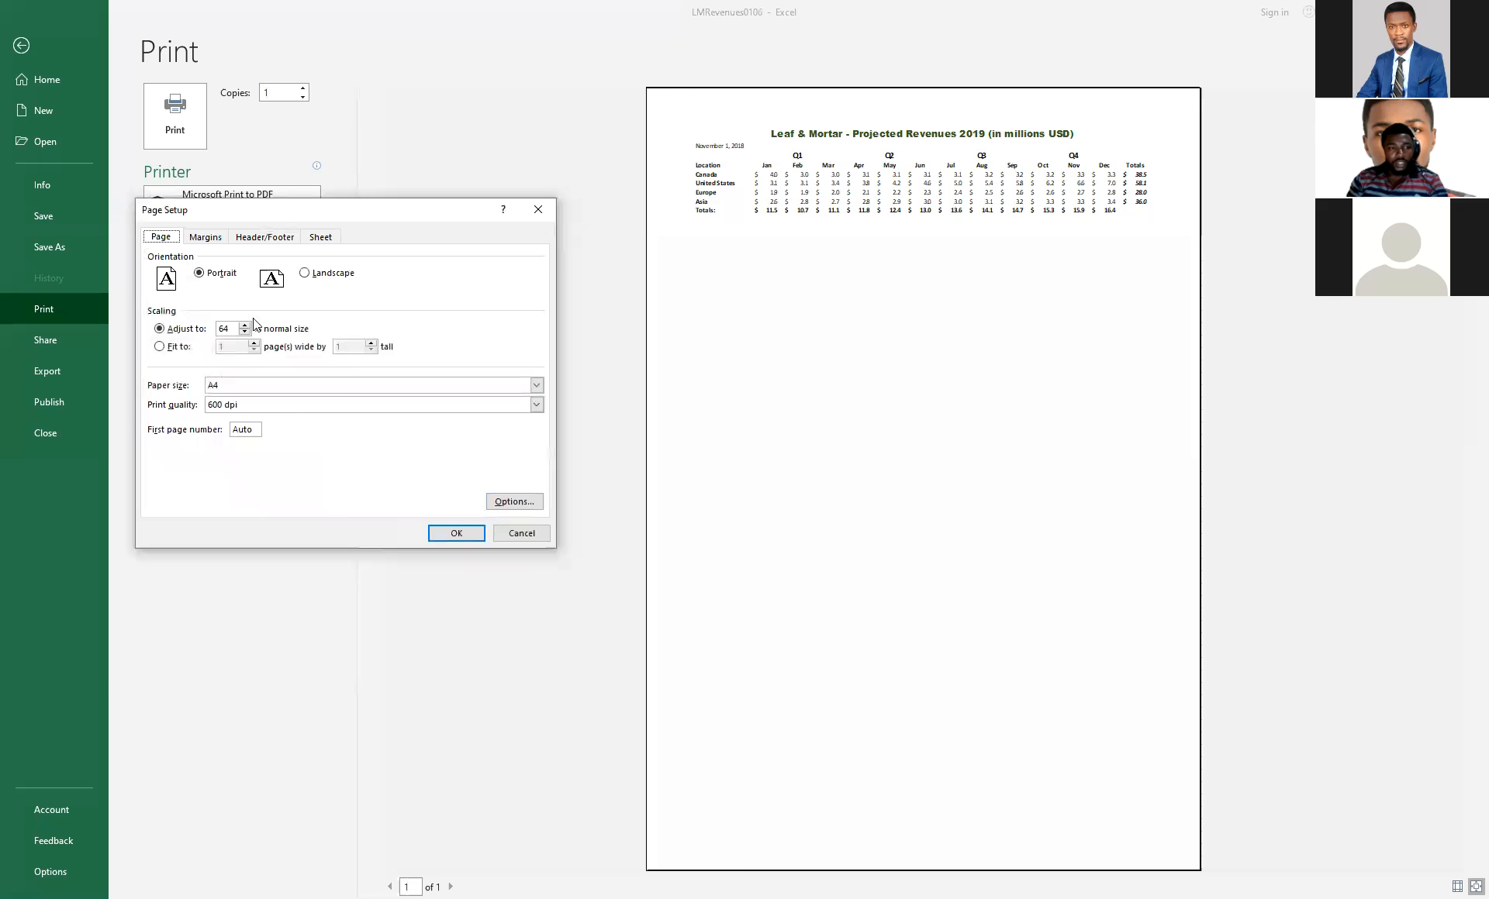
{"action": "left_click", "coordinate": [206, 237]}
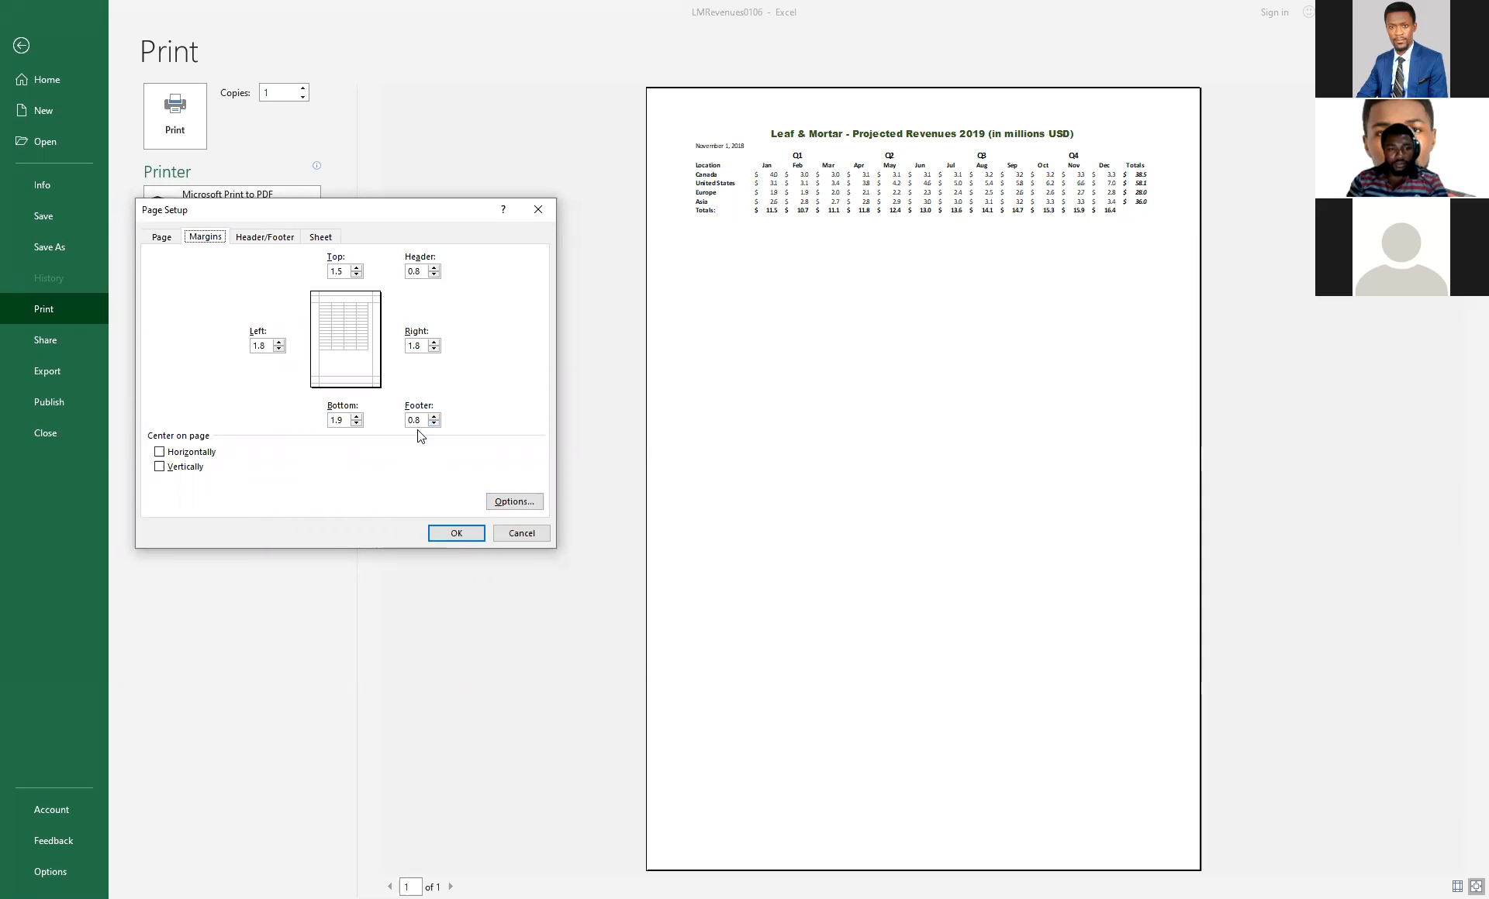
{"action": "left_click", "coordinate": [516, 536]}
{"action": "left_click", "coordinate": [20, 45]}
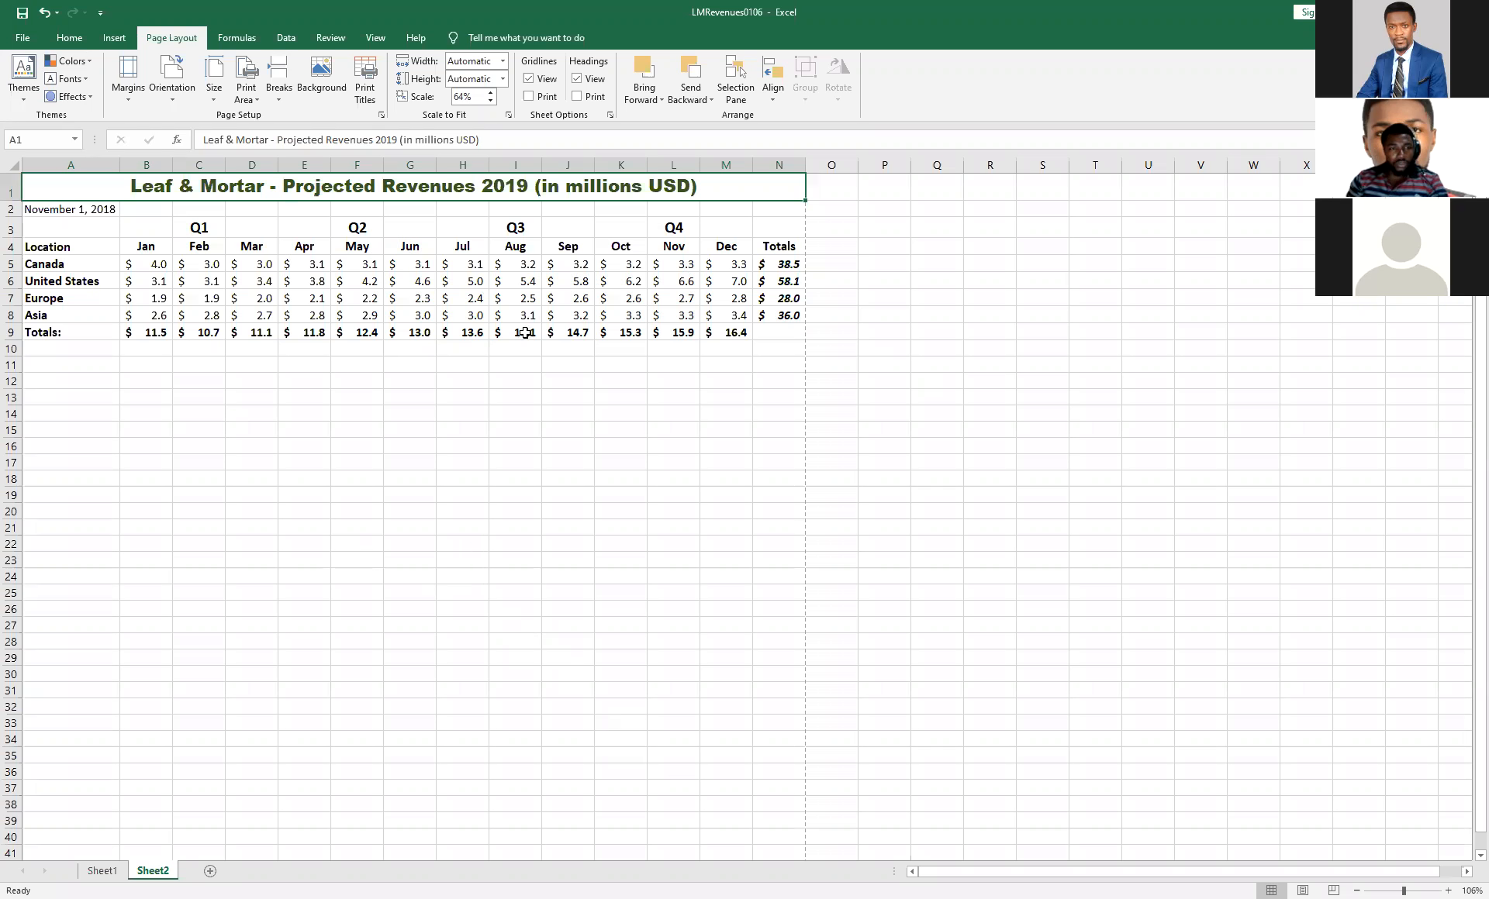
Examine in the print preview how the table prints without borders, and return to the worksheet.
{"action": "left_click", "coordinate": [466, 365]}
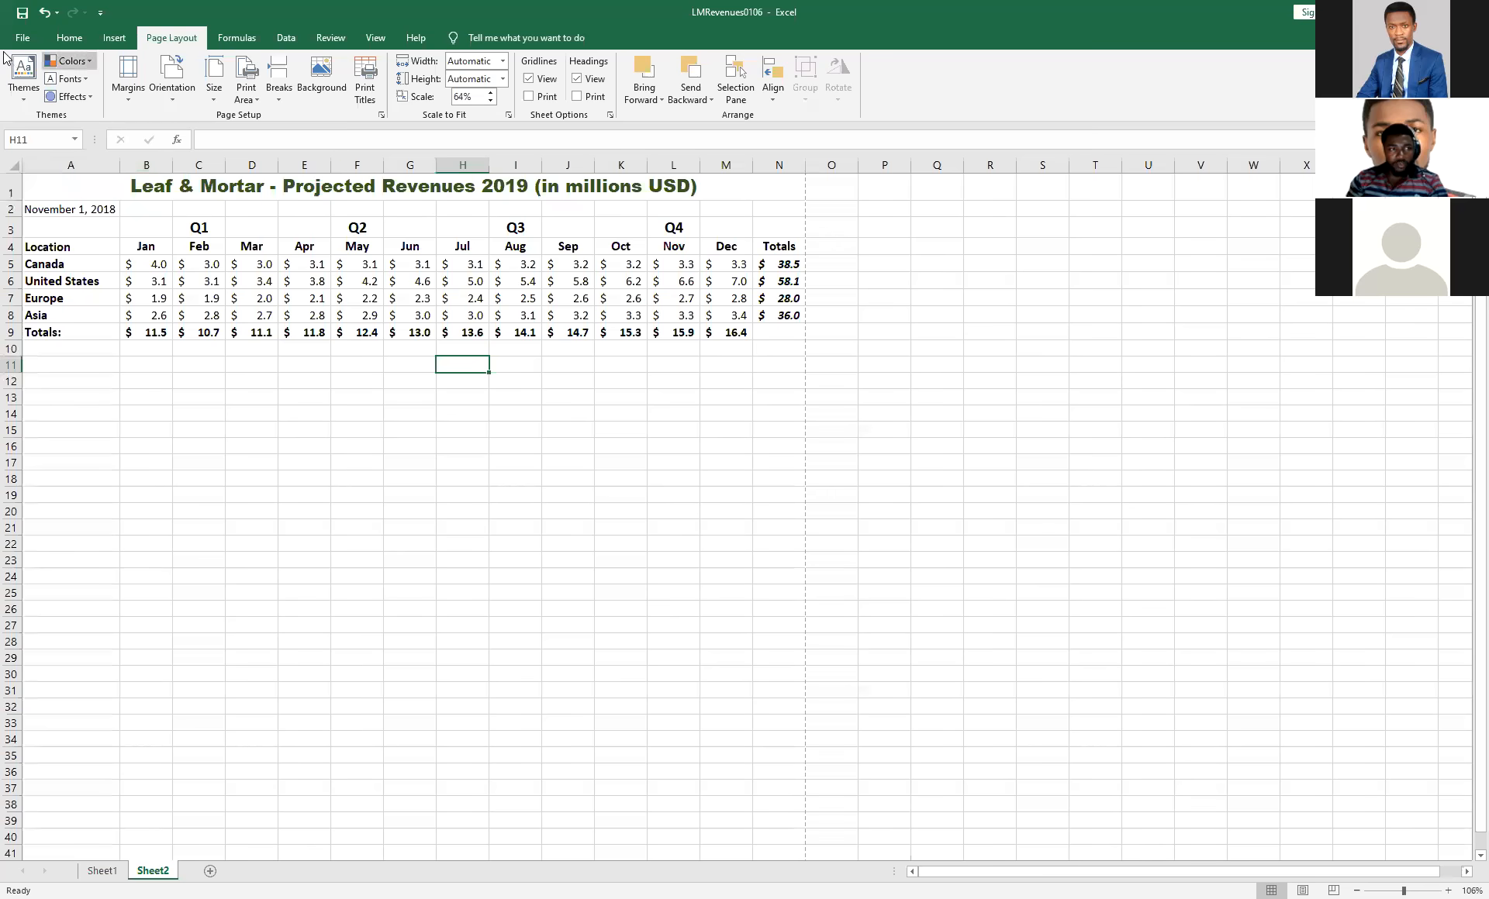
{"action": "left_click", "coordinate": [23, 37]}
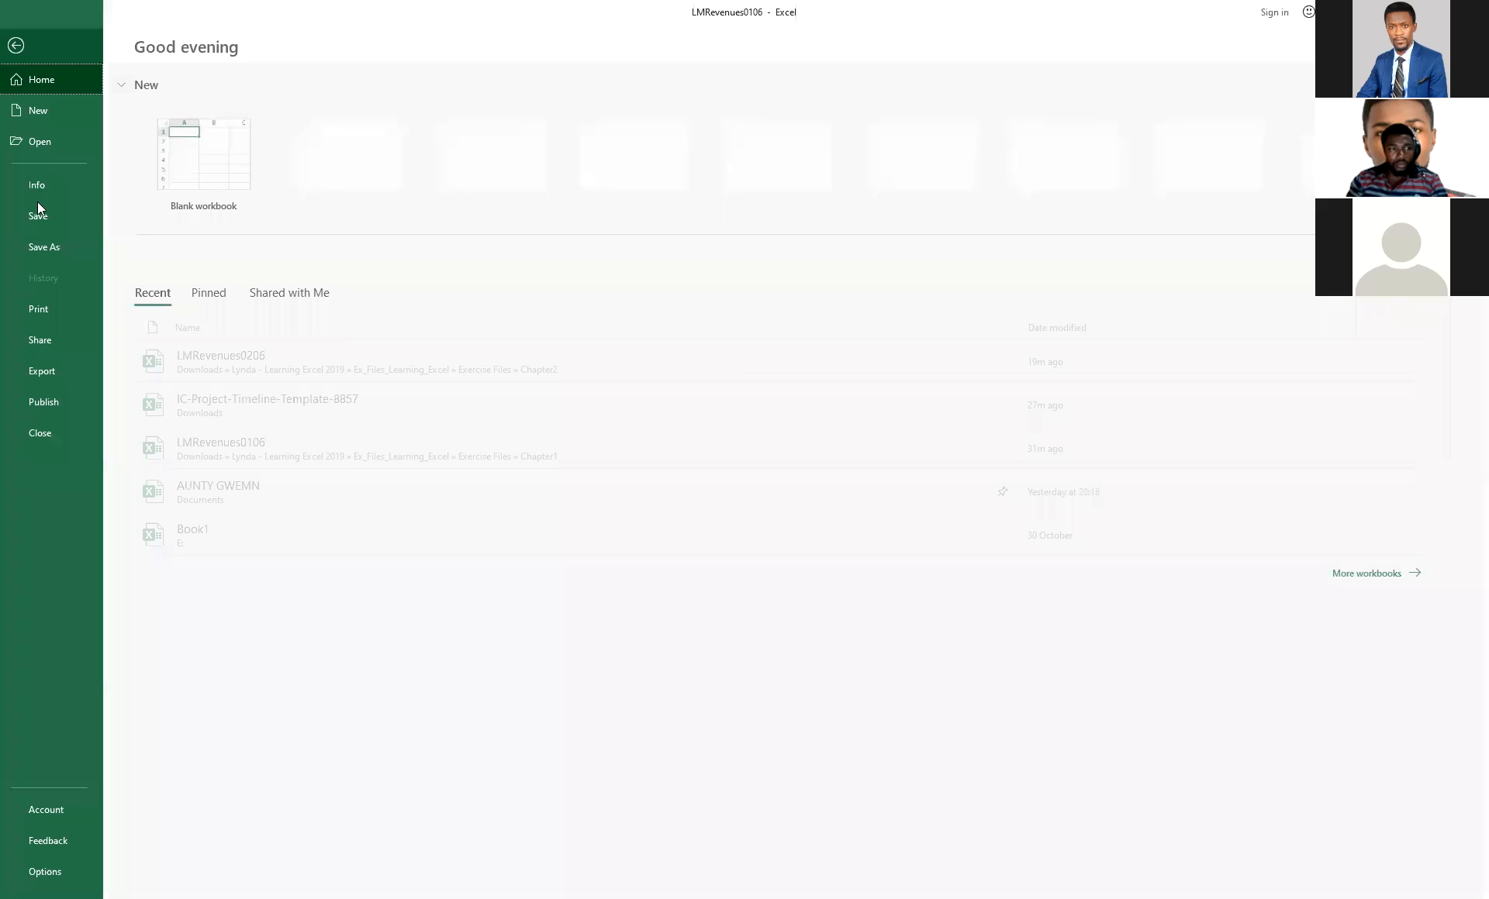
{"action": "left_click", "coordinate": [48, 312]}
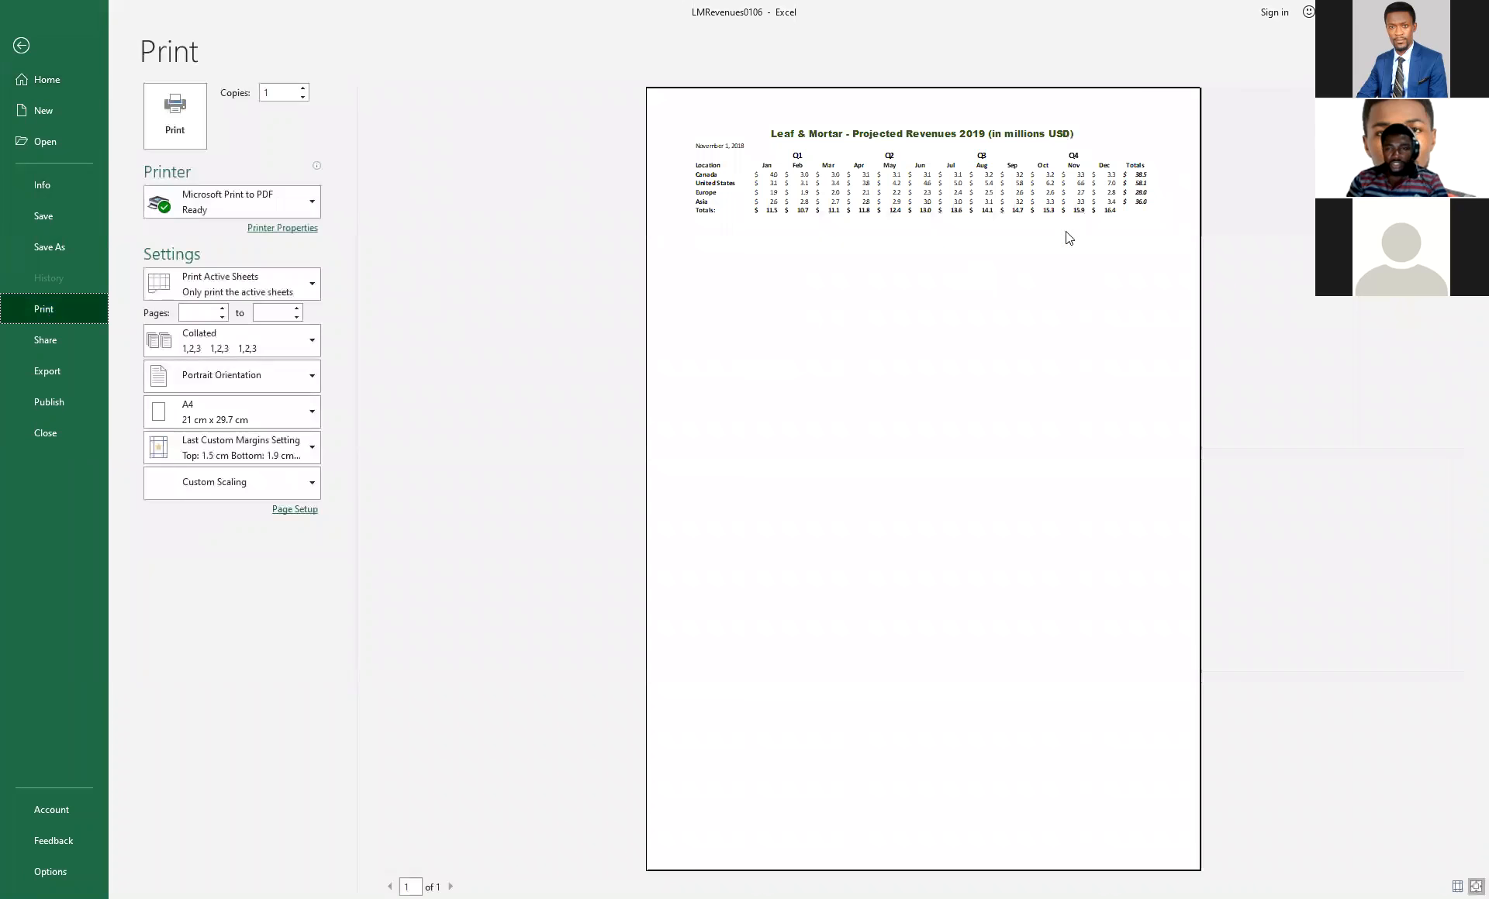
{"action": "left_click", "coordinate": [13, 57]}
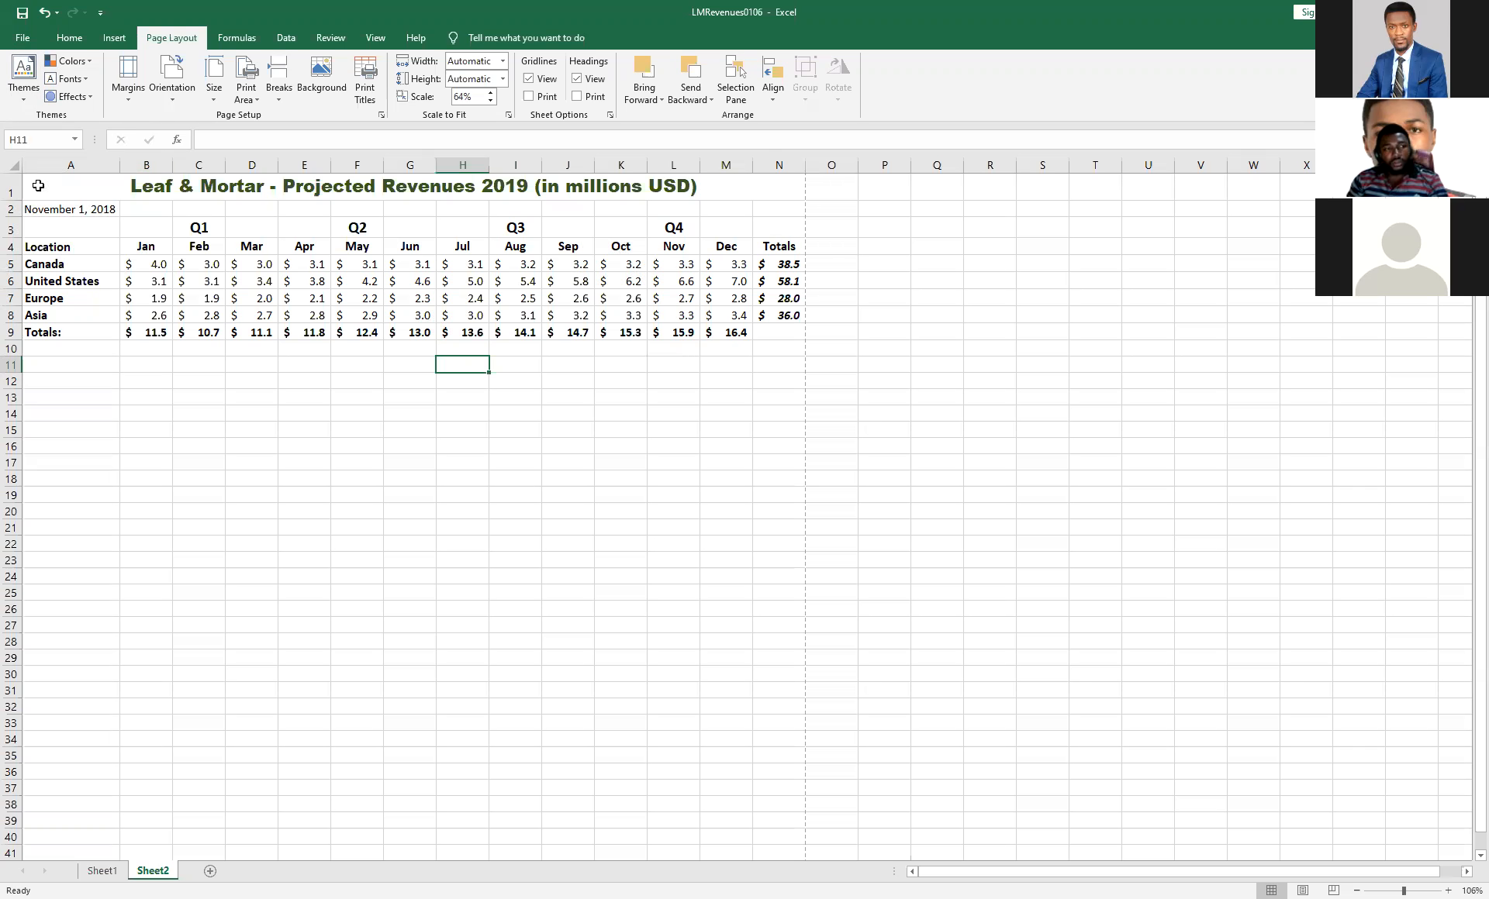
Apply Thick Outside Borders around the monthly totals in B9:M9.
{"action": "left_click_drag", "start_coordinate": [29, 185], "coordinate": [318, 284]}
{"action": "left_click", "coordinate": [411, 334]}
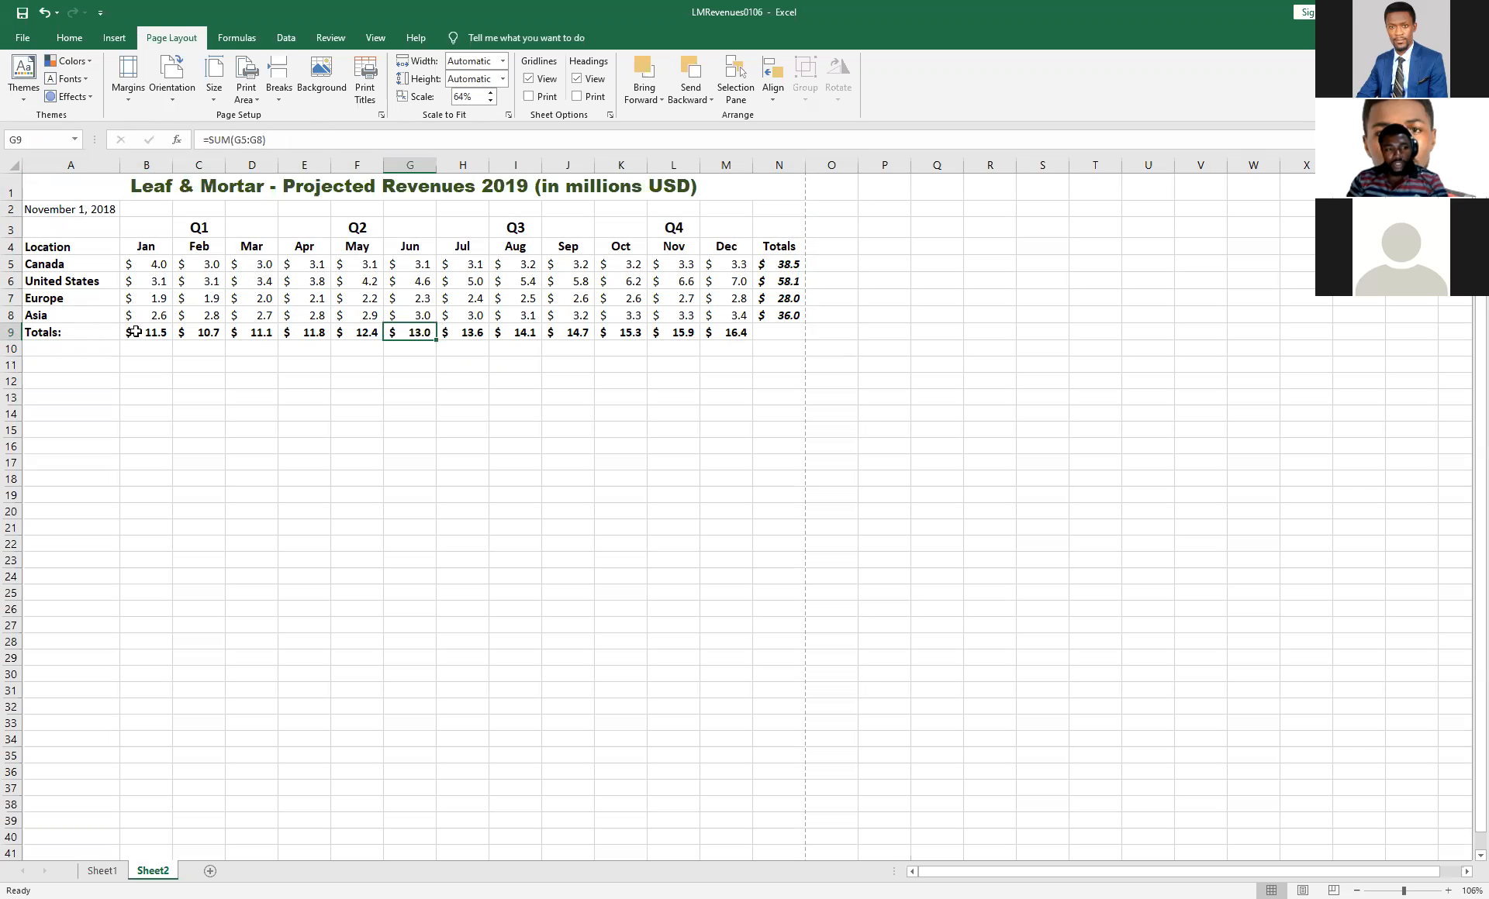
{"action": "left_click_drag", "start_coordinate": [131, 333], "coordinate": [318, 333]}
{"action": "left_click_drag", "start_coordinate": [408, 332], "coordinate": [751, 329]}
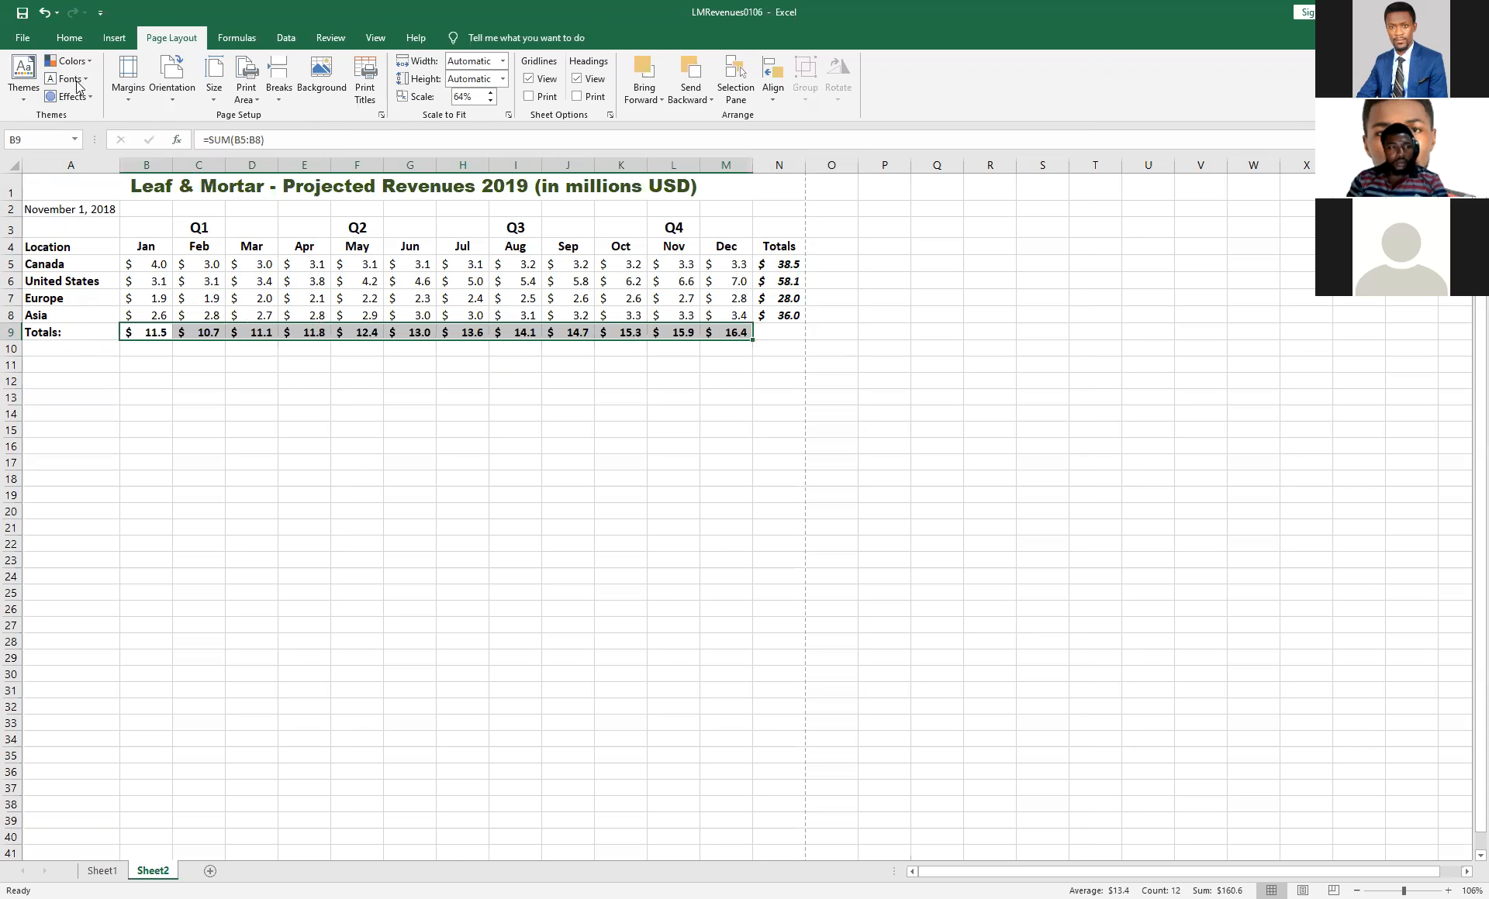
{"action": "left_click", "coordinate": [69, 37]}
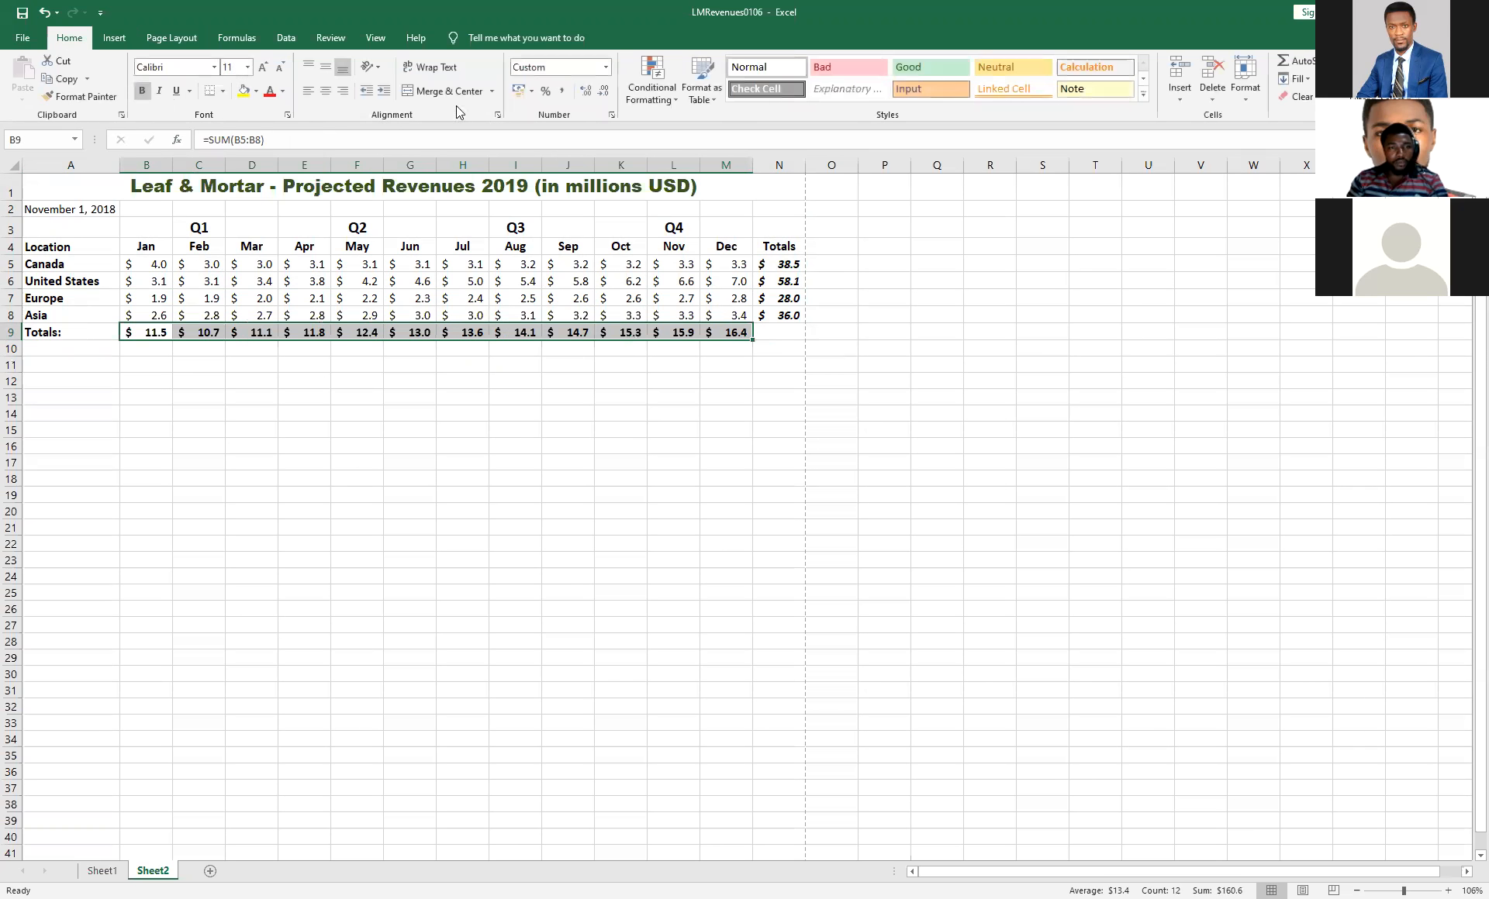
{"action": "left_click", "coordinate": [223, 92]}
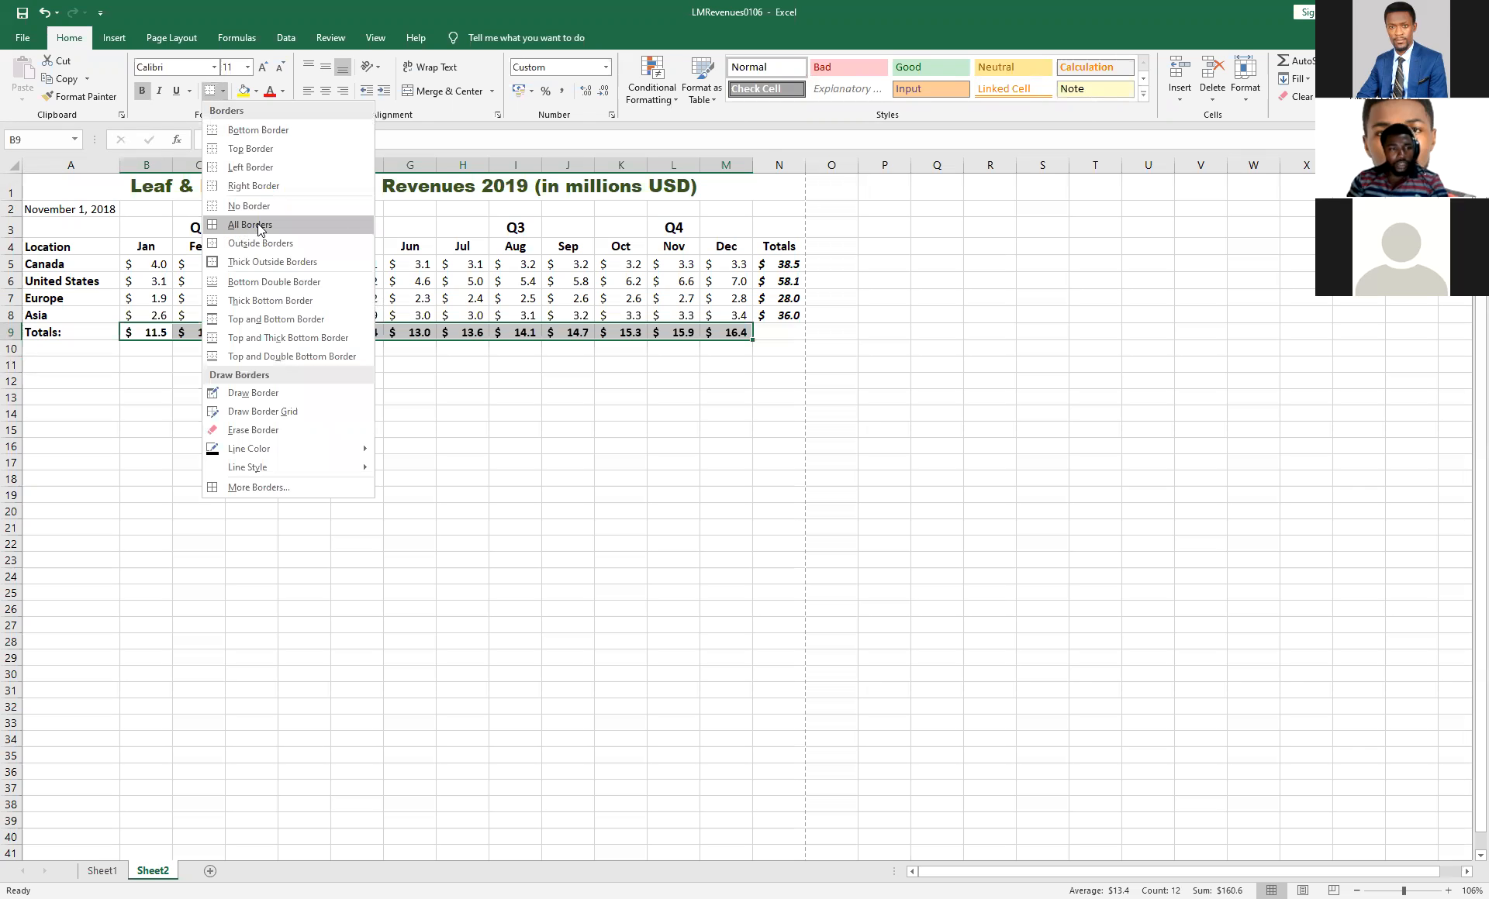
{"action": "left_click", "coordinate": [259, 262]}
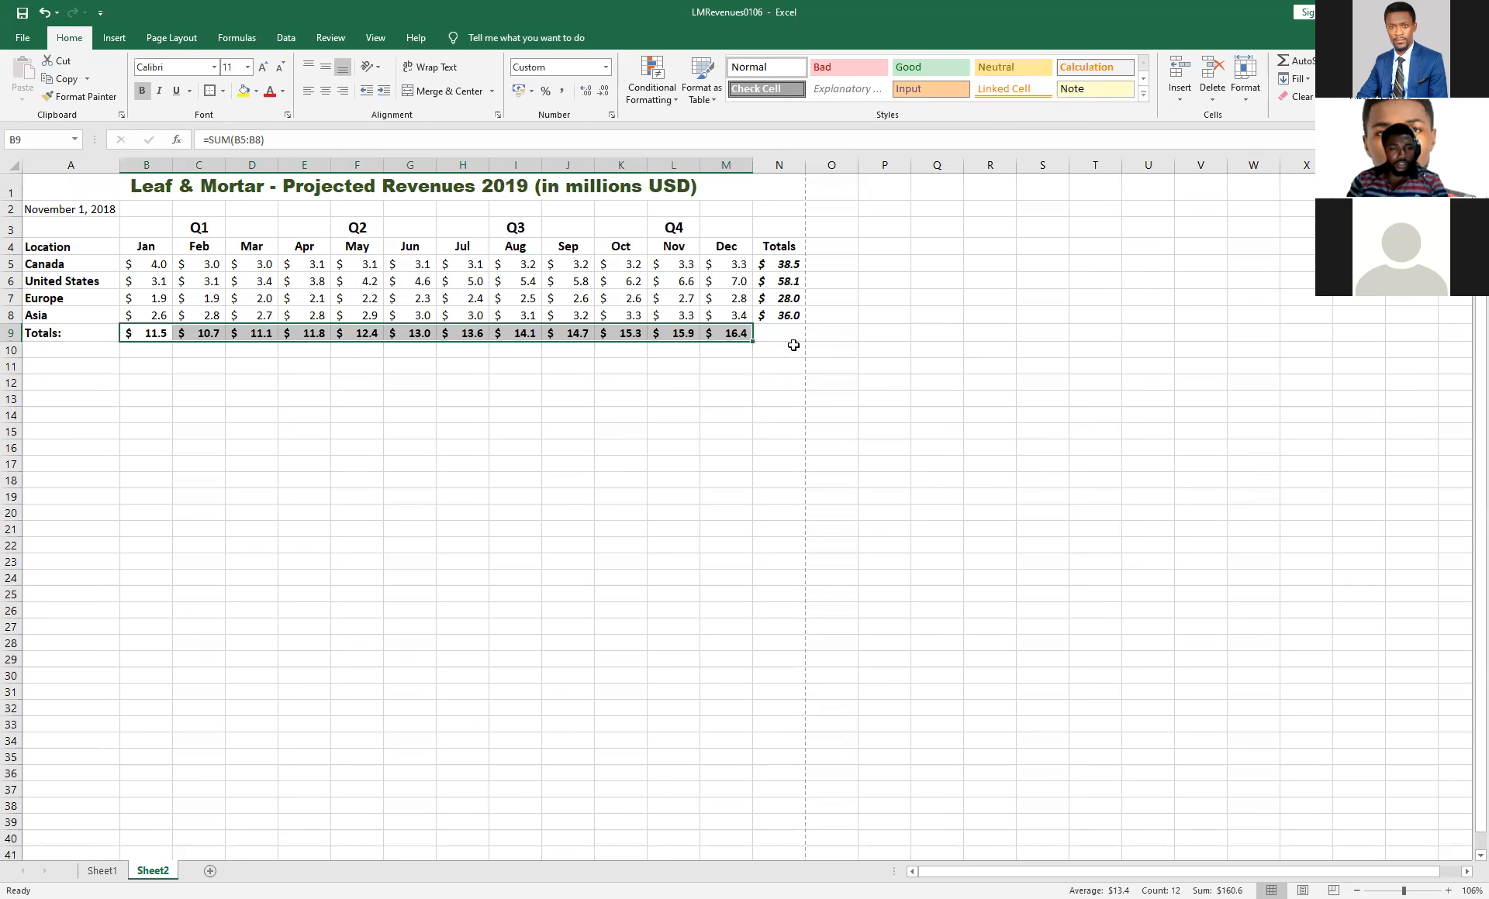
{"action": "left_click", "coordinate": [833, 349]}
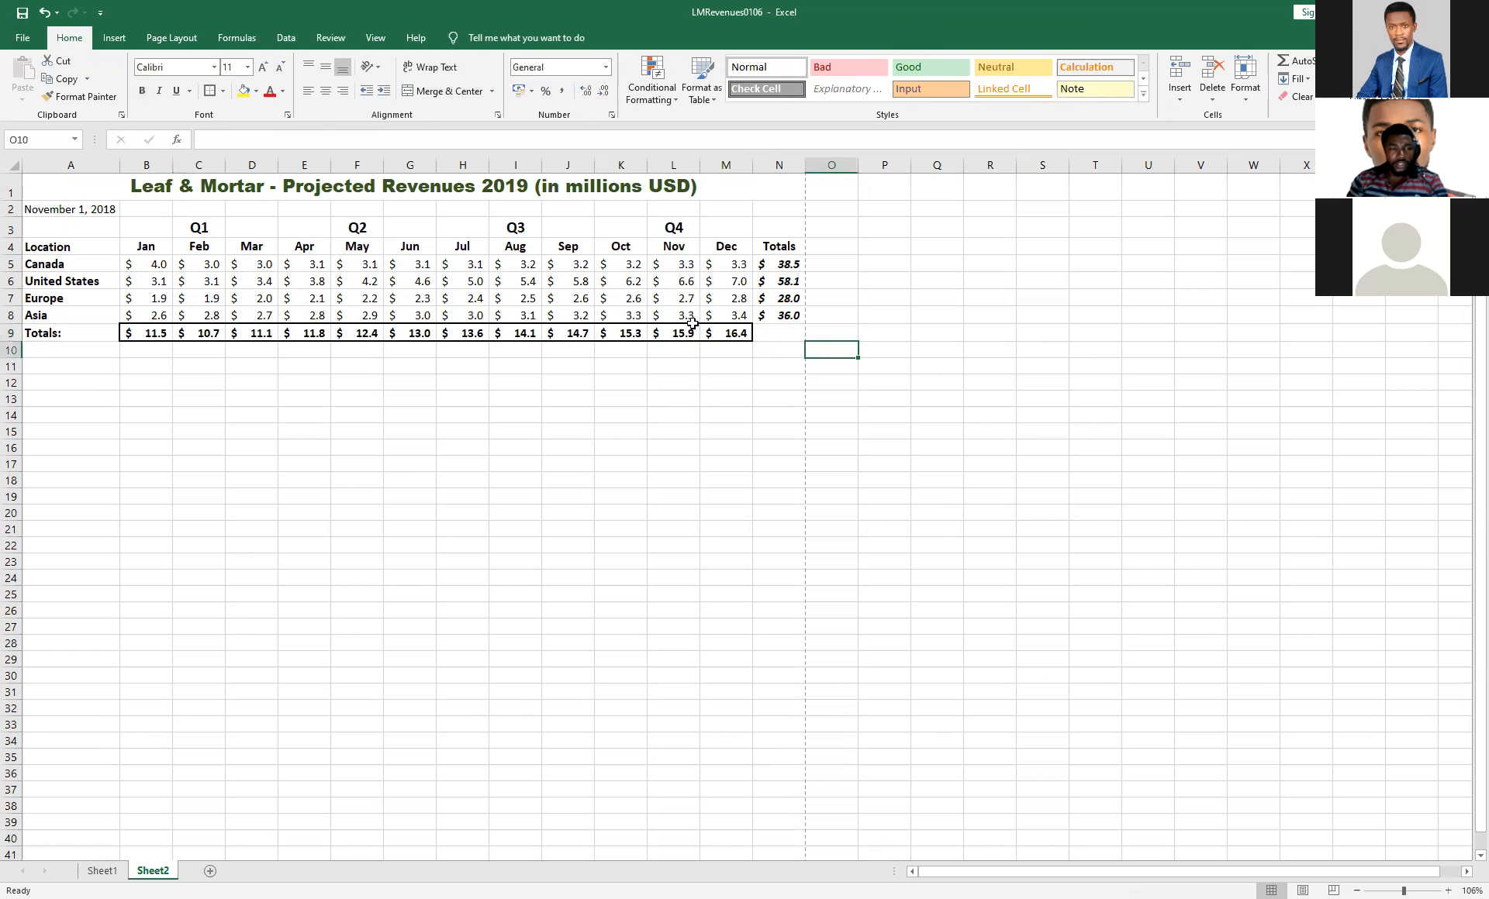
Check the border around the monthly totals in the print preview, and return to the worksheet.
{"action": "left_click", "coordinate": [23, 37]}
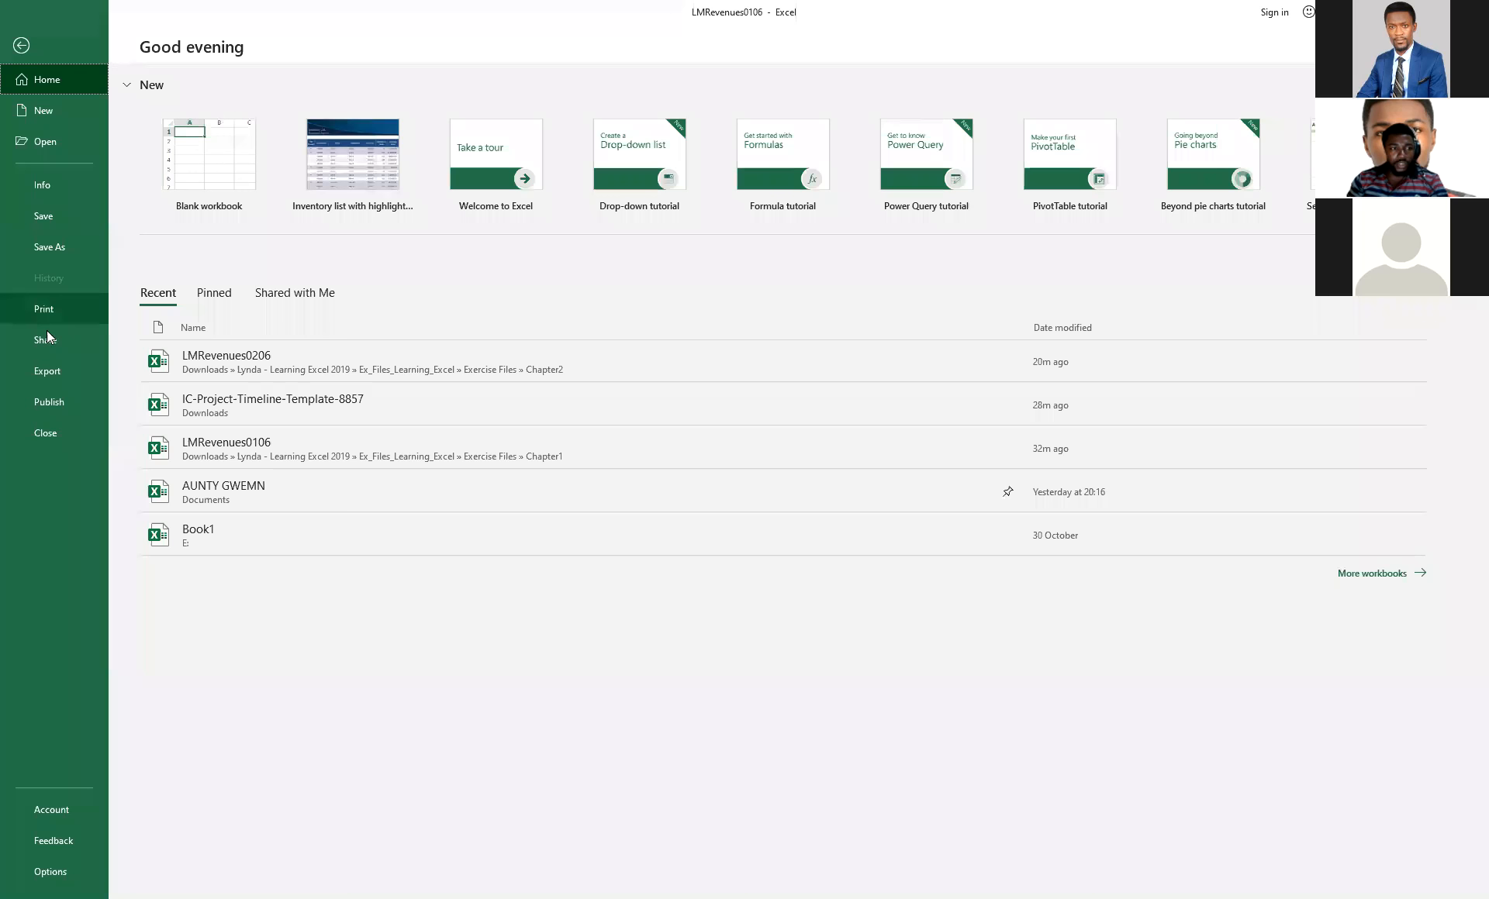
{"action": "left_click", "coordinate": [50, 310]}
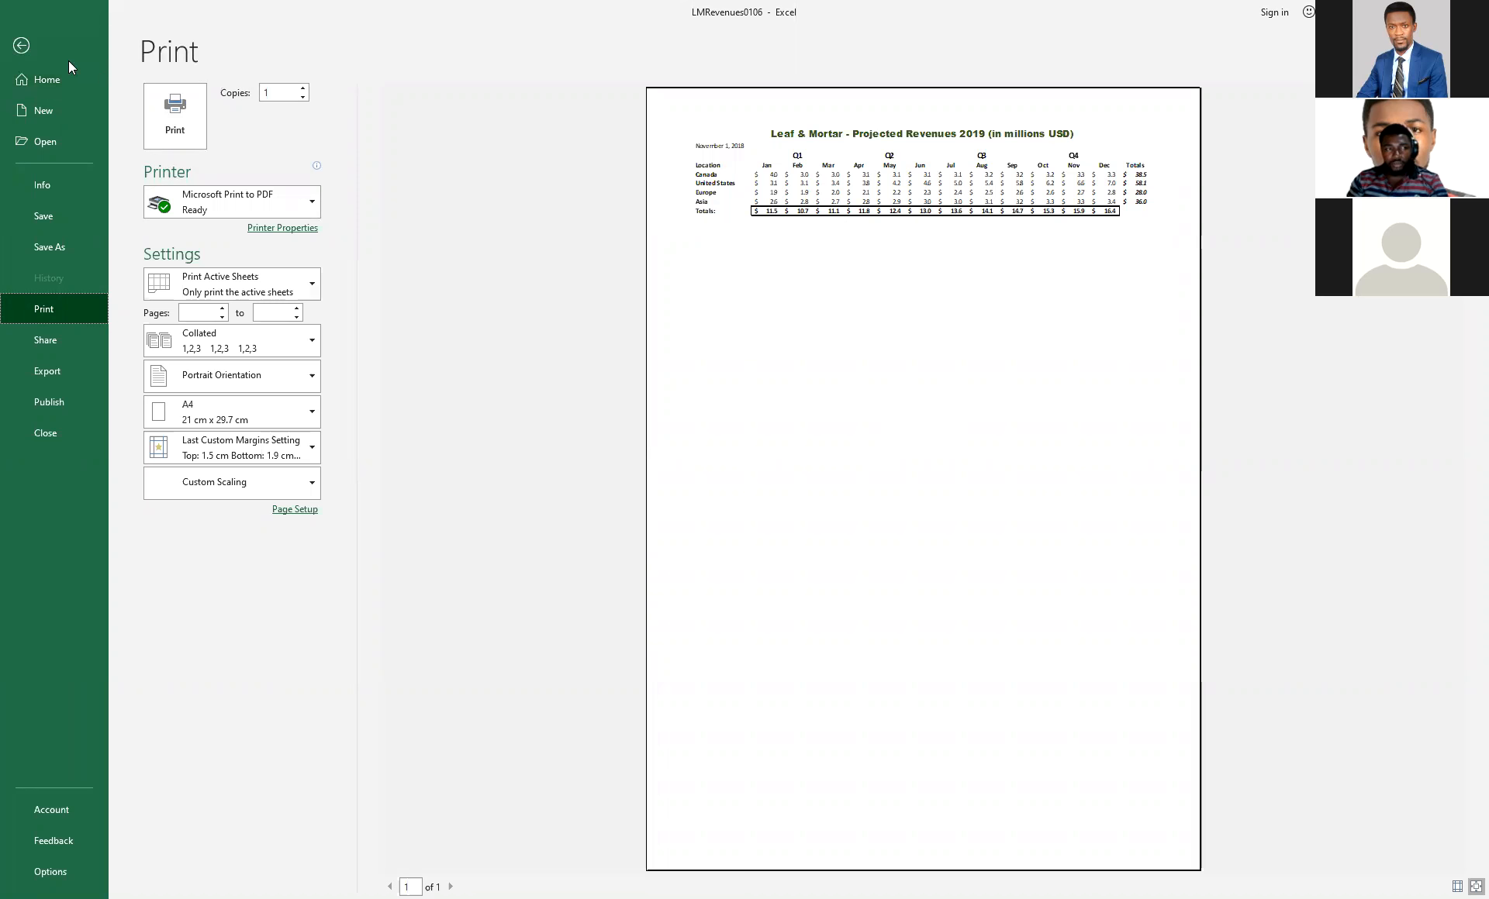
{"action": "left_click", "coordinate": [21, 45]}
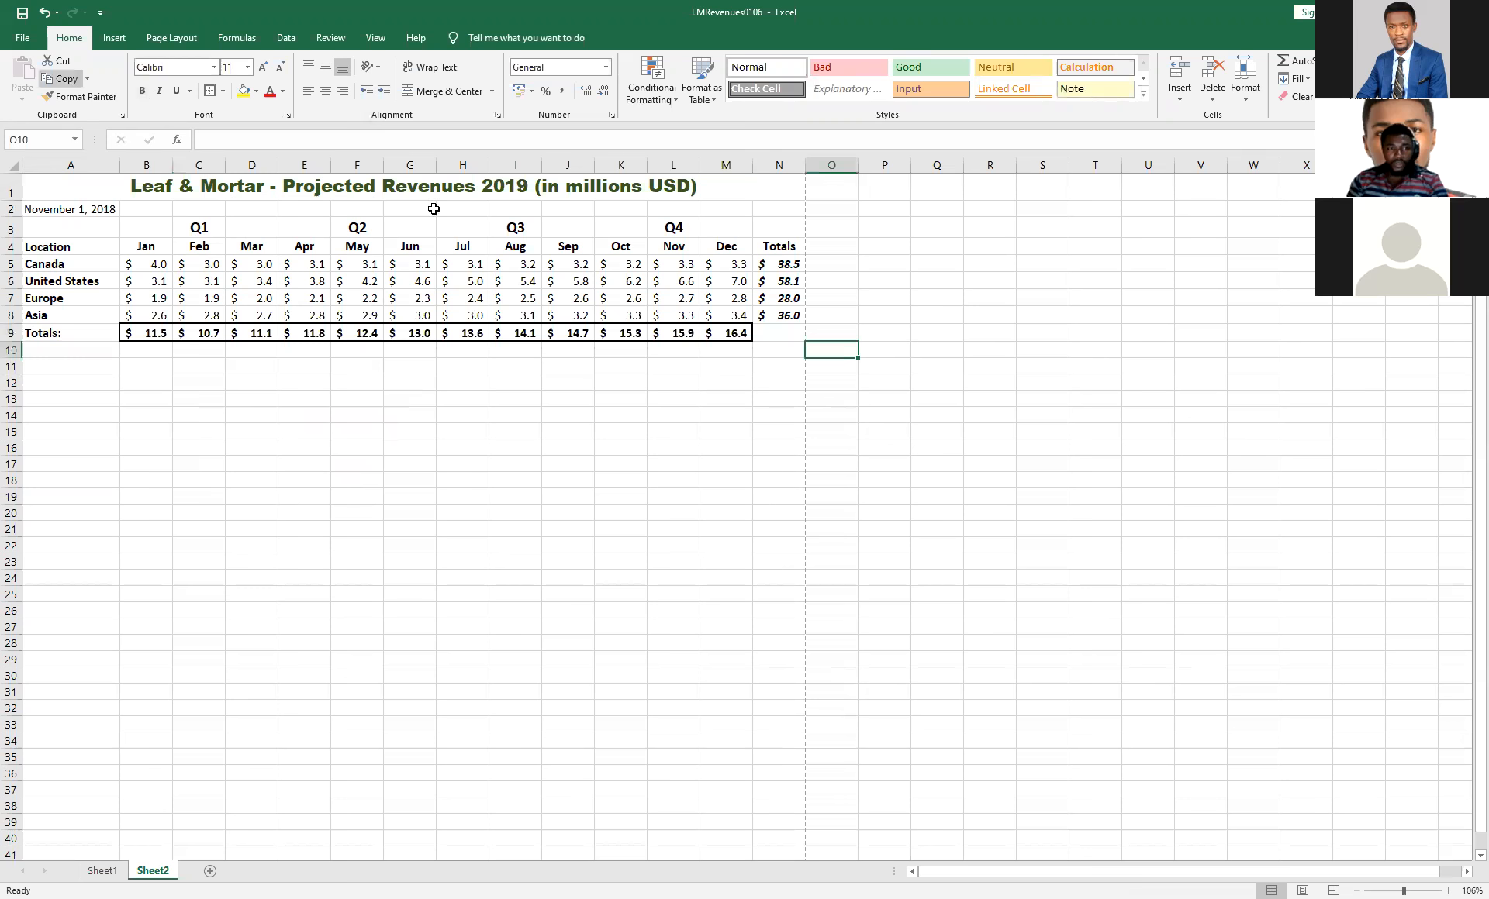
Fill the monthly totals in B9:M9 with the gold theme color, and check the fill in the print preview.
{"action": "left_click", "coordinate": [726, 334]}
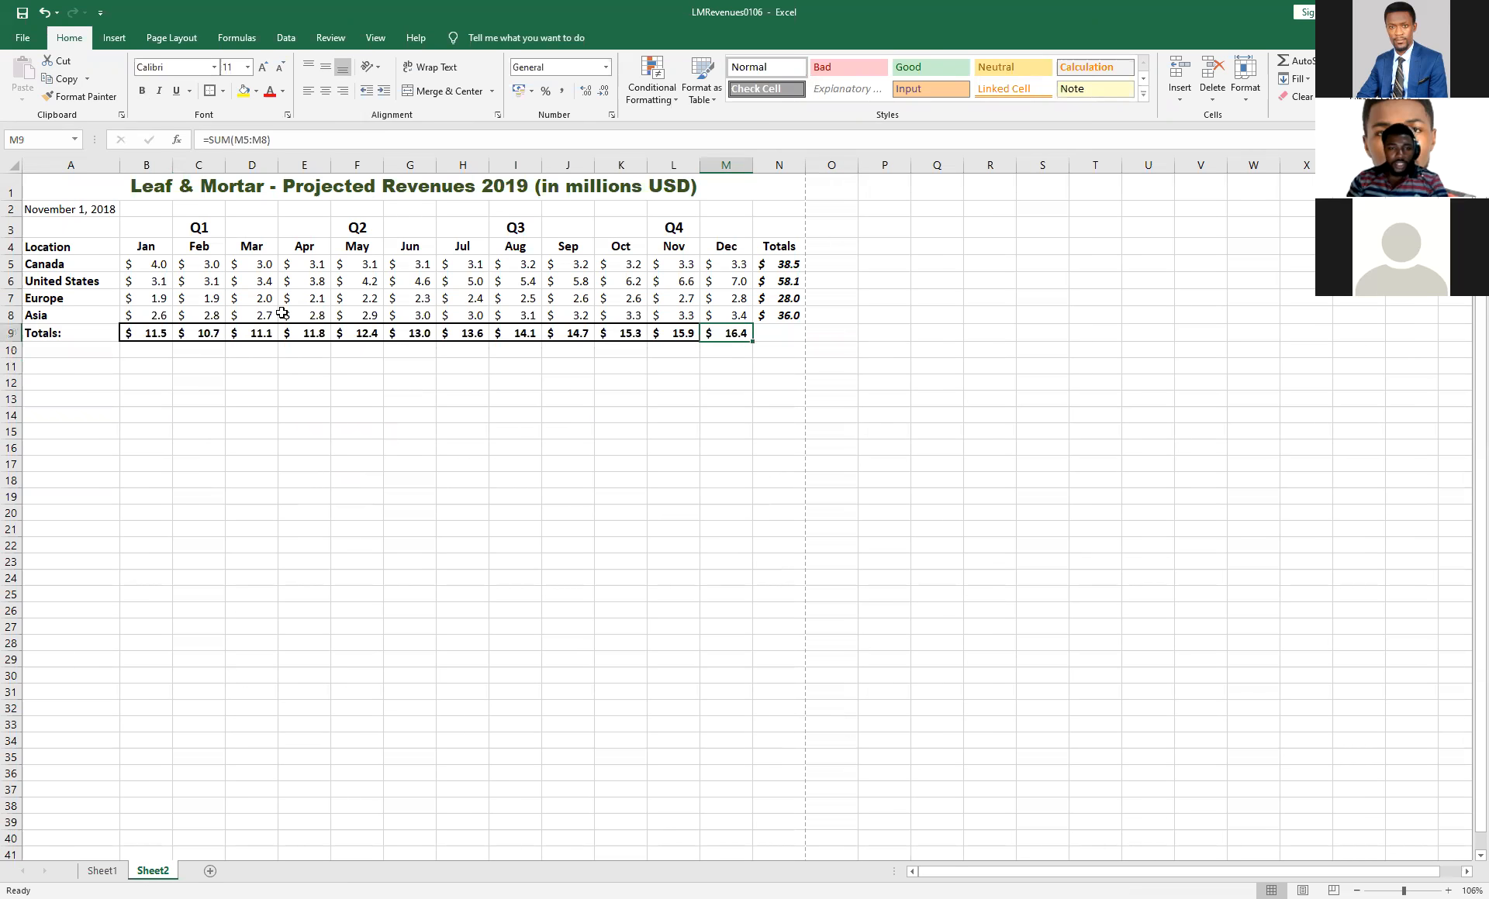
{"action": "left_click_drag", "start_coordinate": [127, 333], "coordinate": [727, 335]}
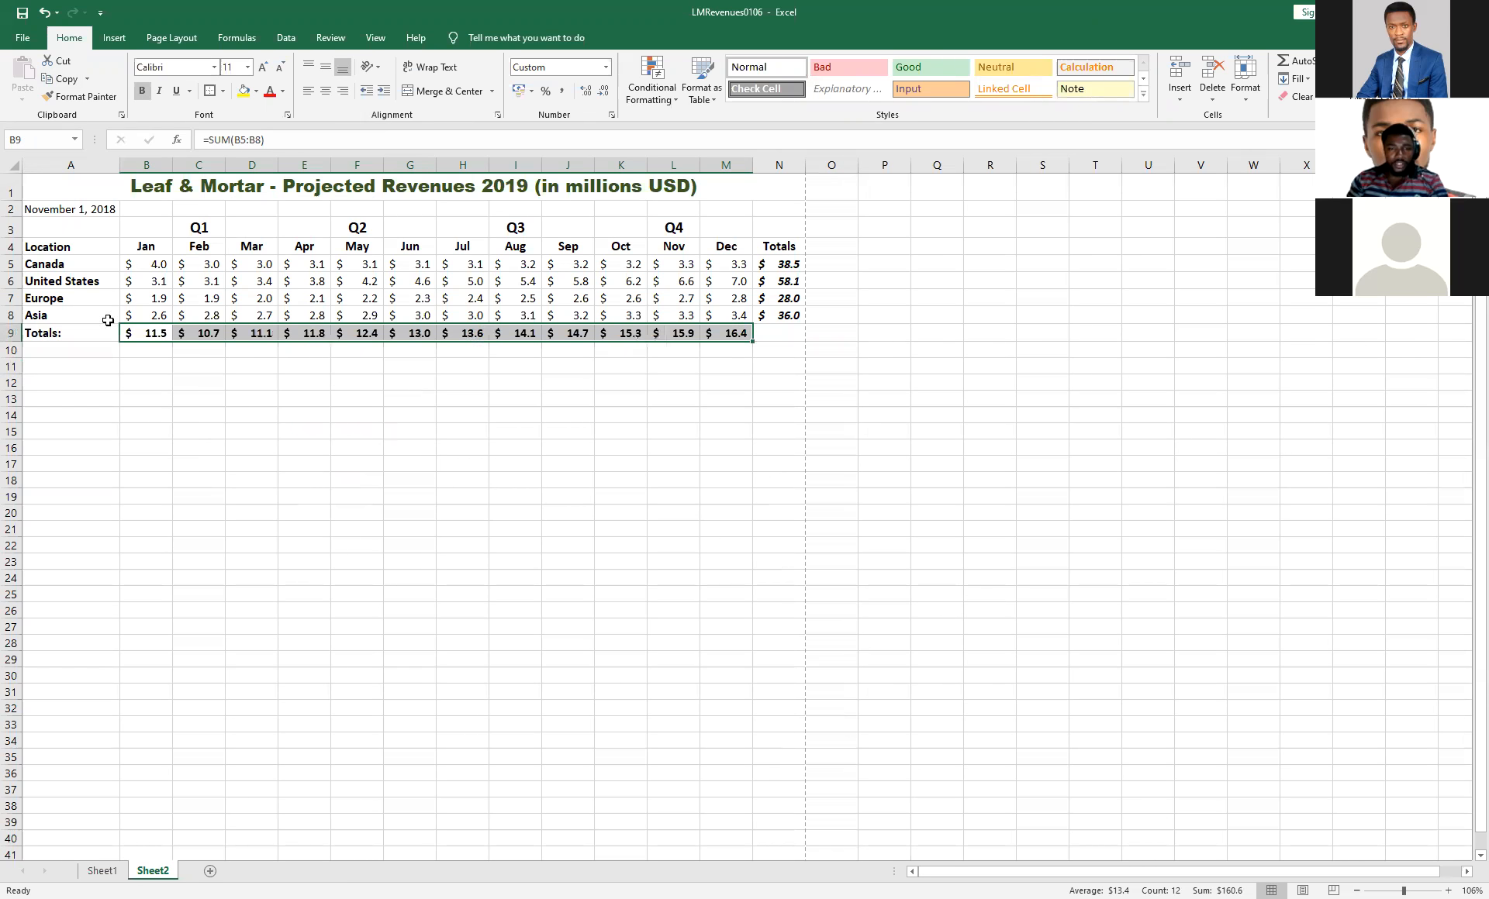
{"action": "left_click_drag", "start_coordinate": [127, 334], "coordinate": [733, 335]}
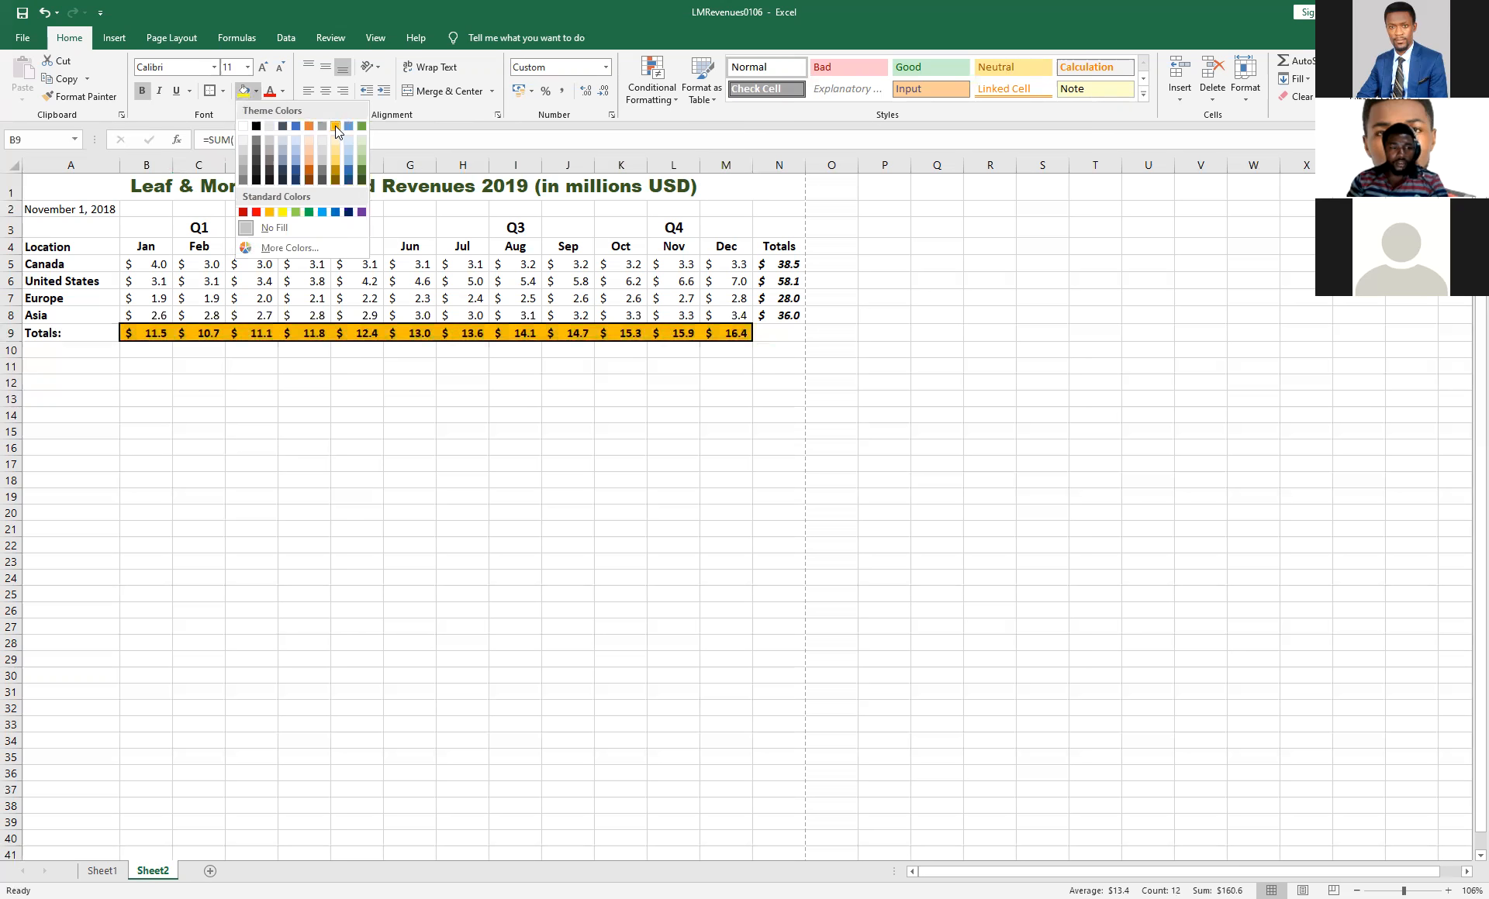
{"action": "left_click", "coordinate": [335, 125]}
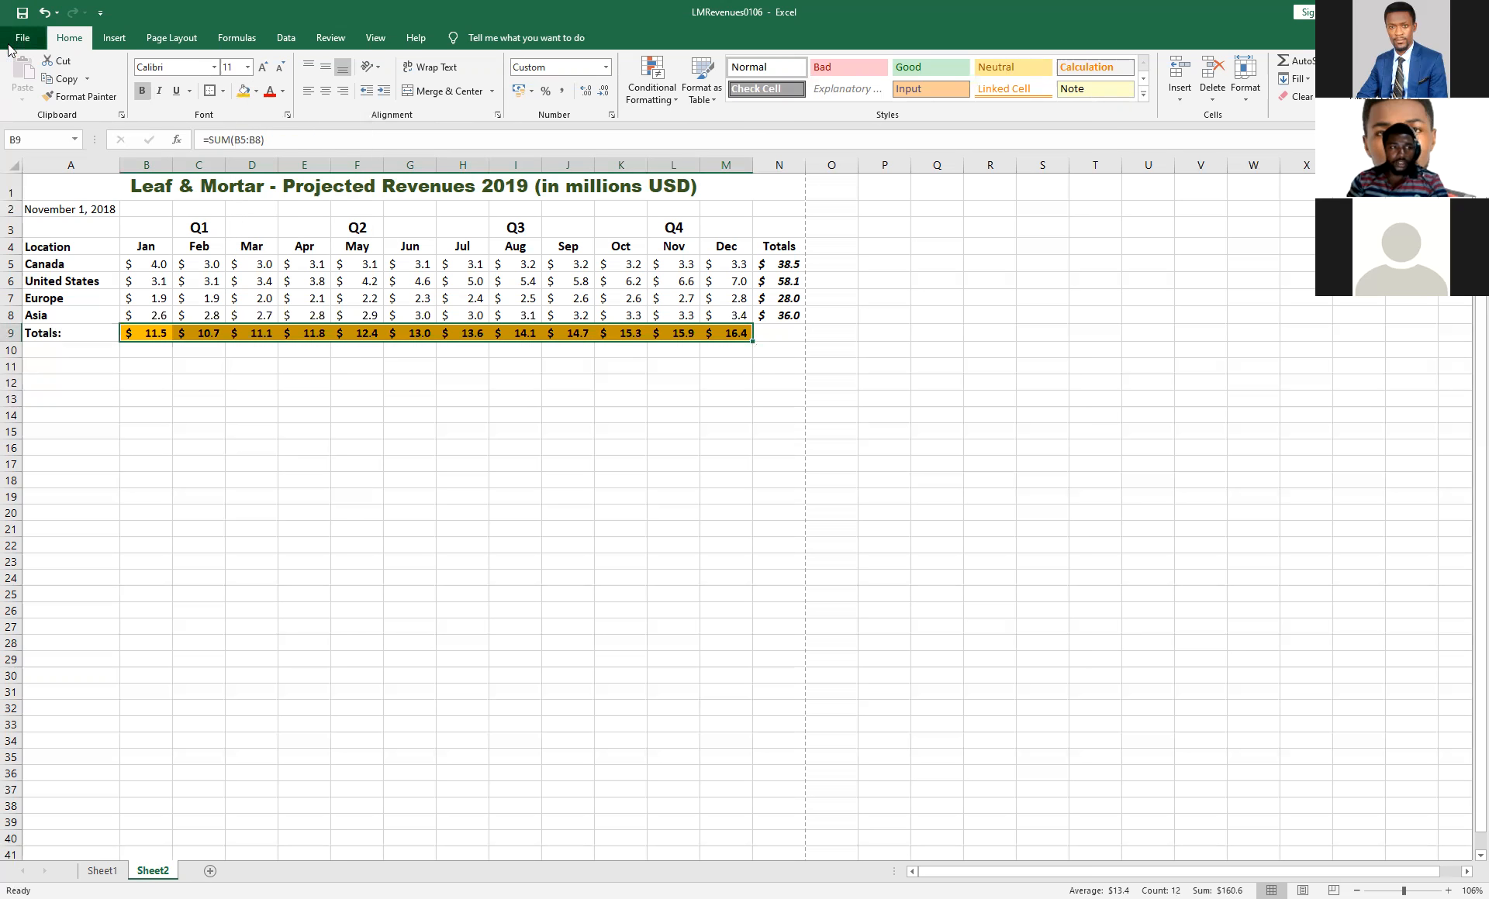
{"action": "left_click", "coordinate": [22, 37]}
{"action": "left_click", "coordinate": [43, 312]}
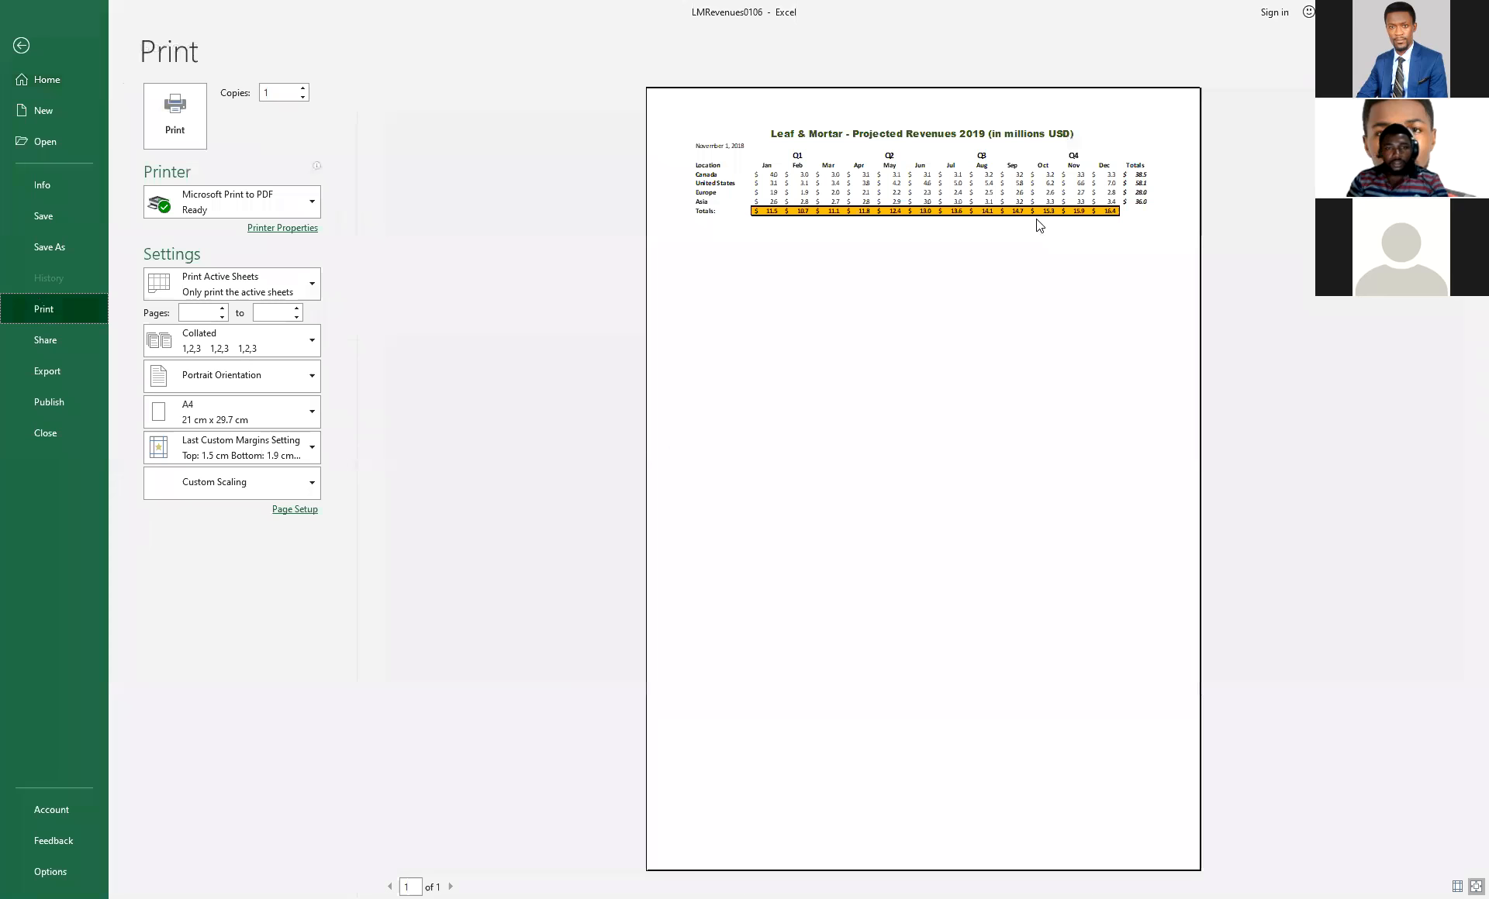
Apply All Borders to the whole revenue table, A1:N9.
{"action": "left_click", "coordinate": [21, 46]}
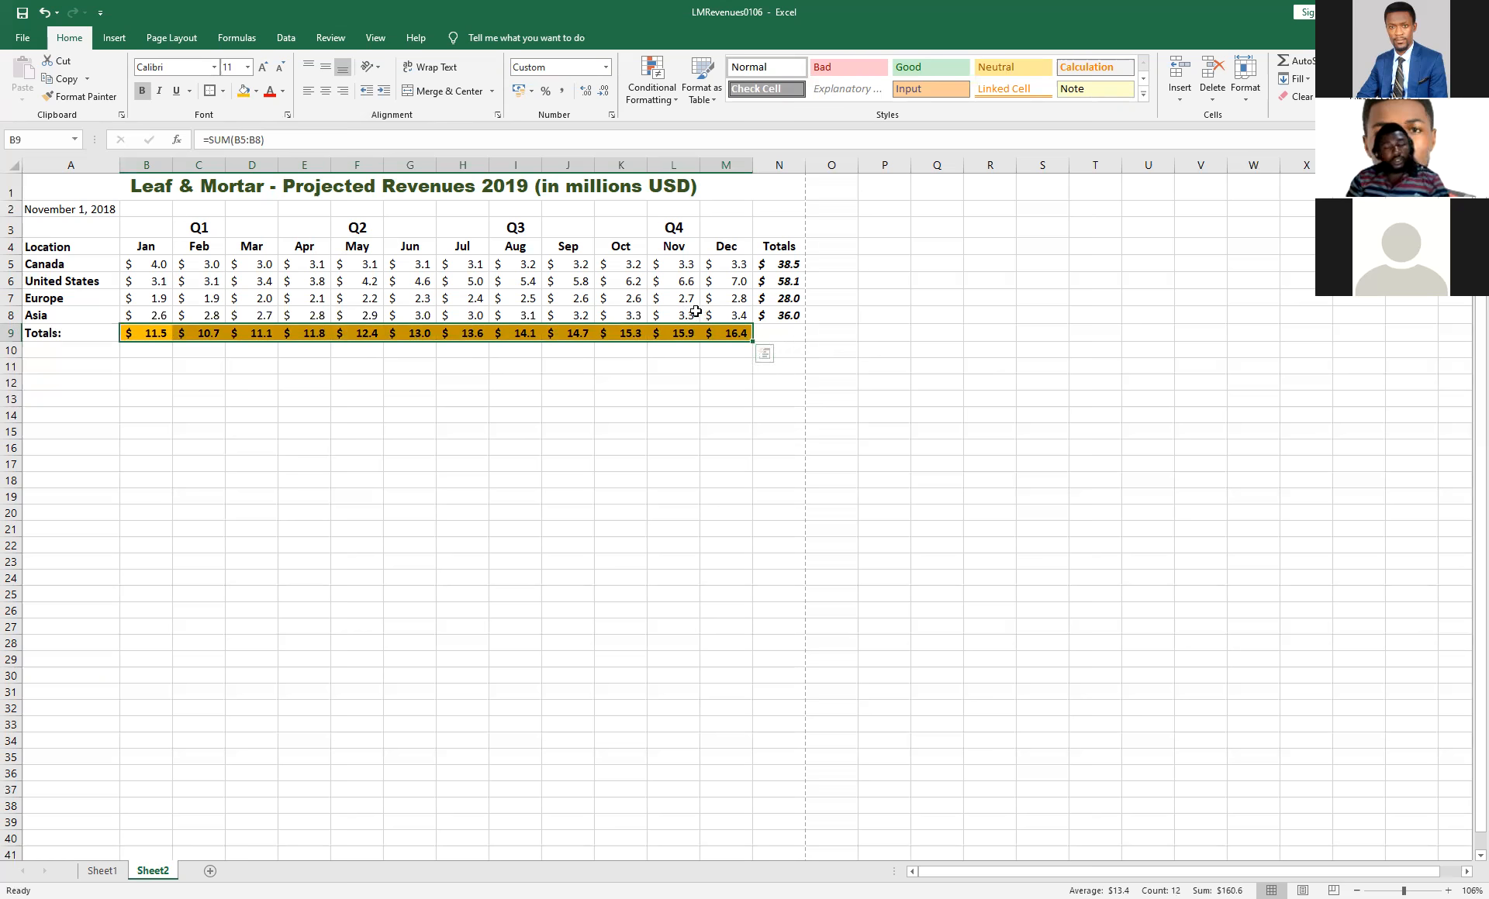
{"action": "left_click", "coordinate": [779, 334]}
{"action": "left_click_drag", "start_coordinate": [461, 303], "coordinate": [35, 190]}
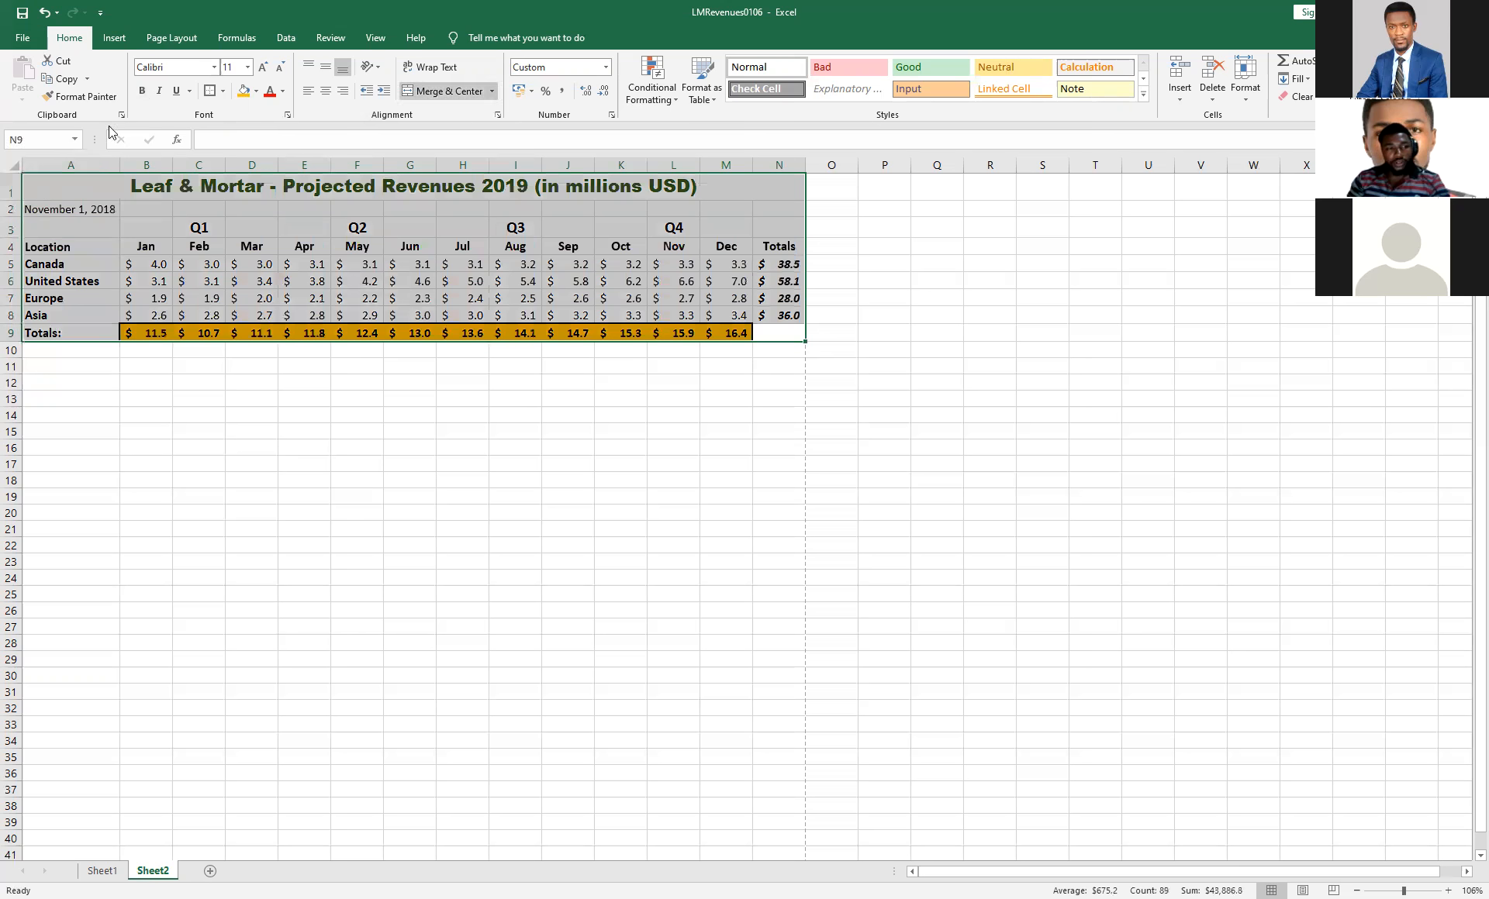
{"action": "left_click", "coordinate": [222, 95]}
{"action": "left_click", "coordinate": [249, 228]}
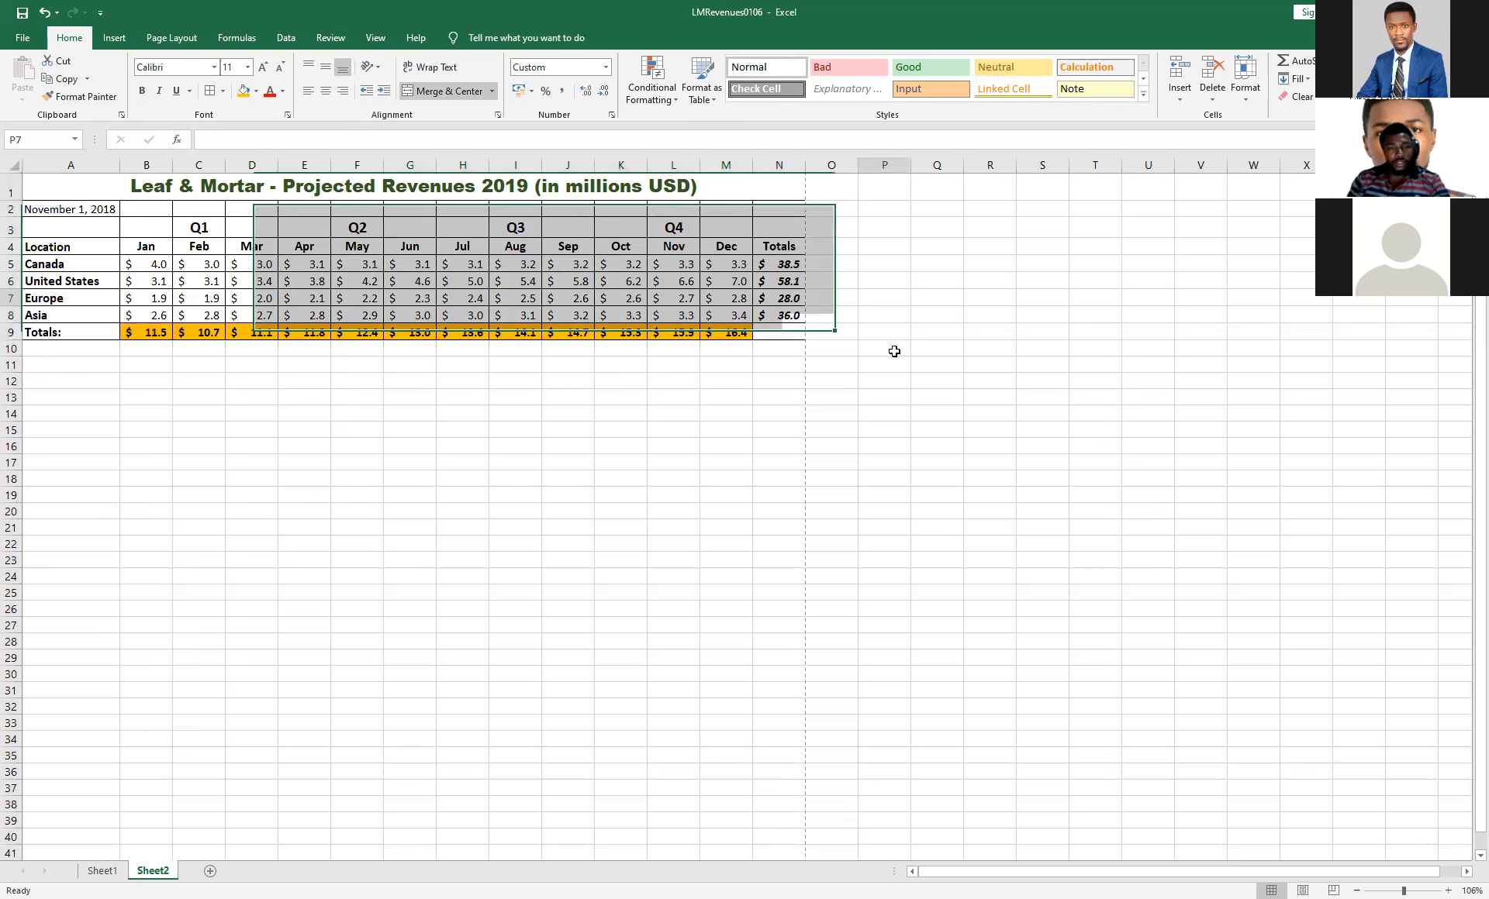
Check the gridded table in the print preview, and return to the worksheet.
{"action": "left_click", "coordinate": [7, 40]}
{"action": "left_click", "coordinate": [54, 310]}
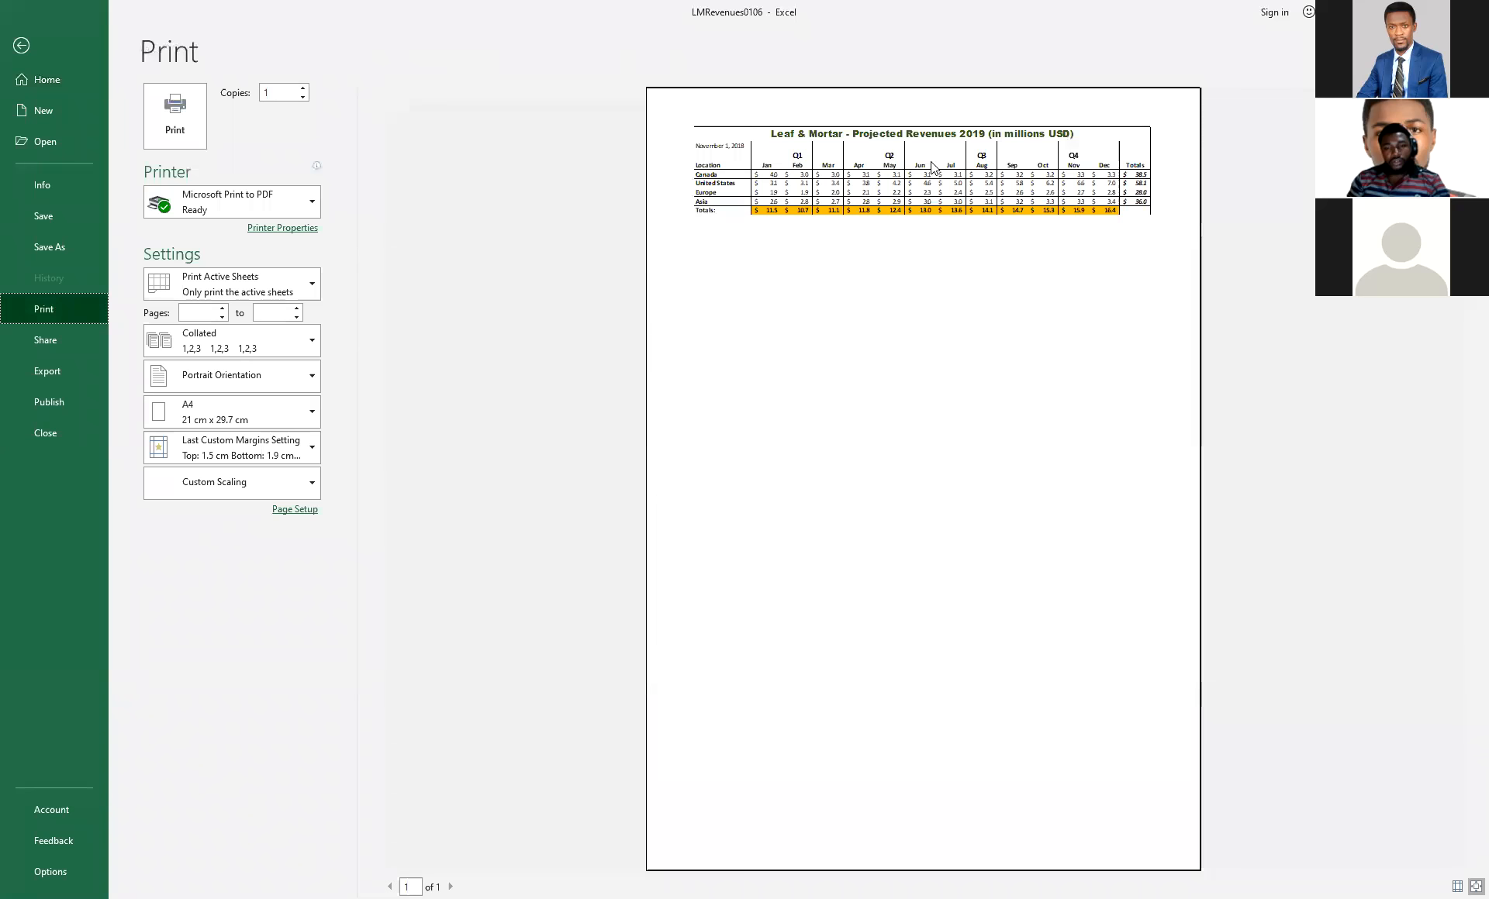
{"action": "left_click", "coordinate": [21, 47]}
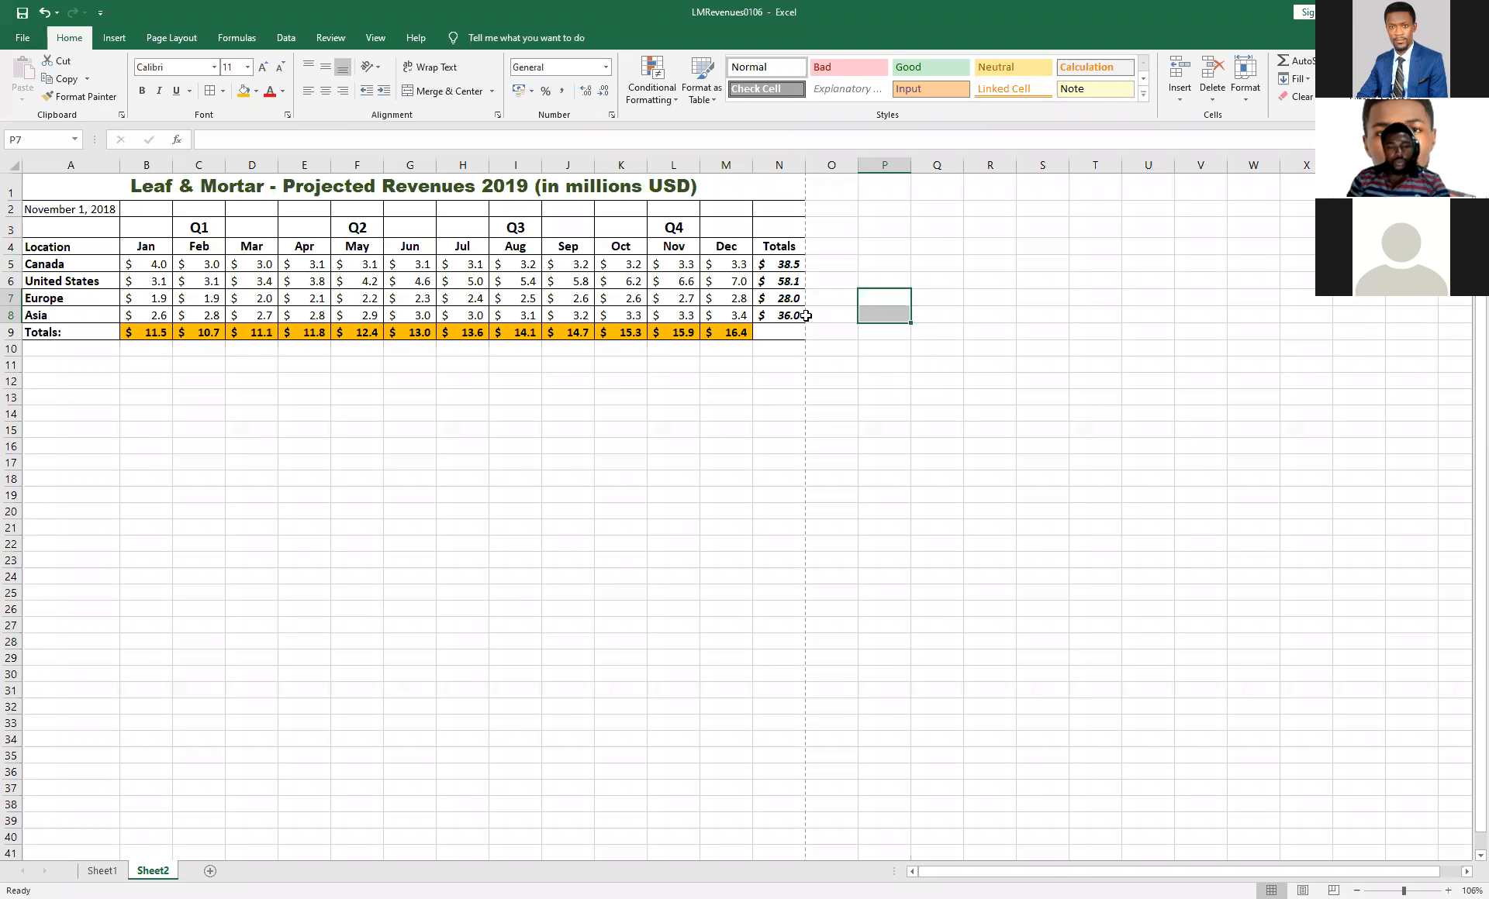
{"action": "left_click", "coordinate": [813, 332]}
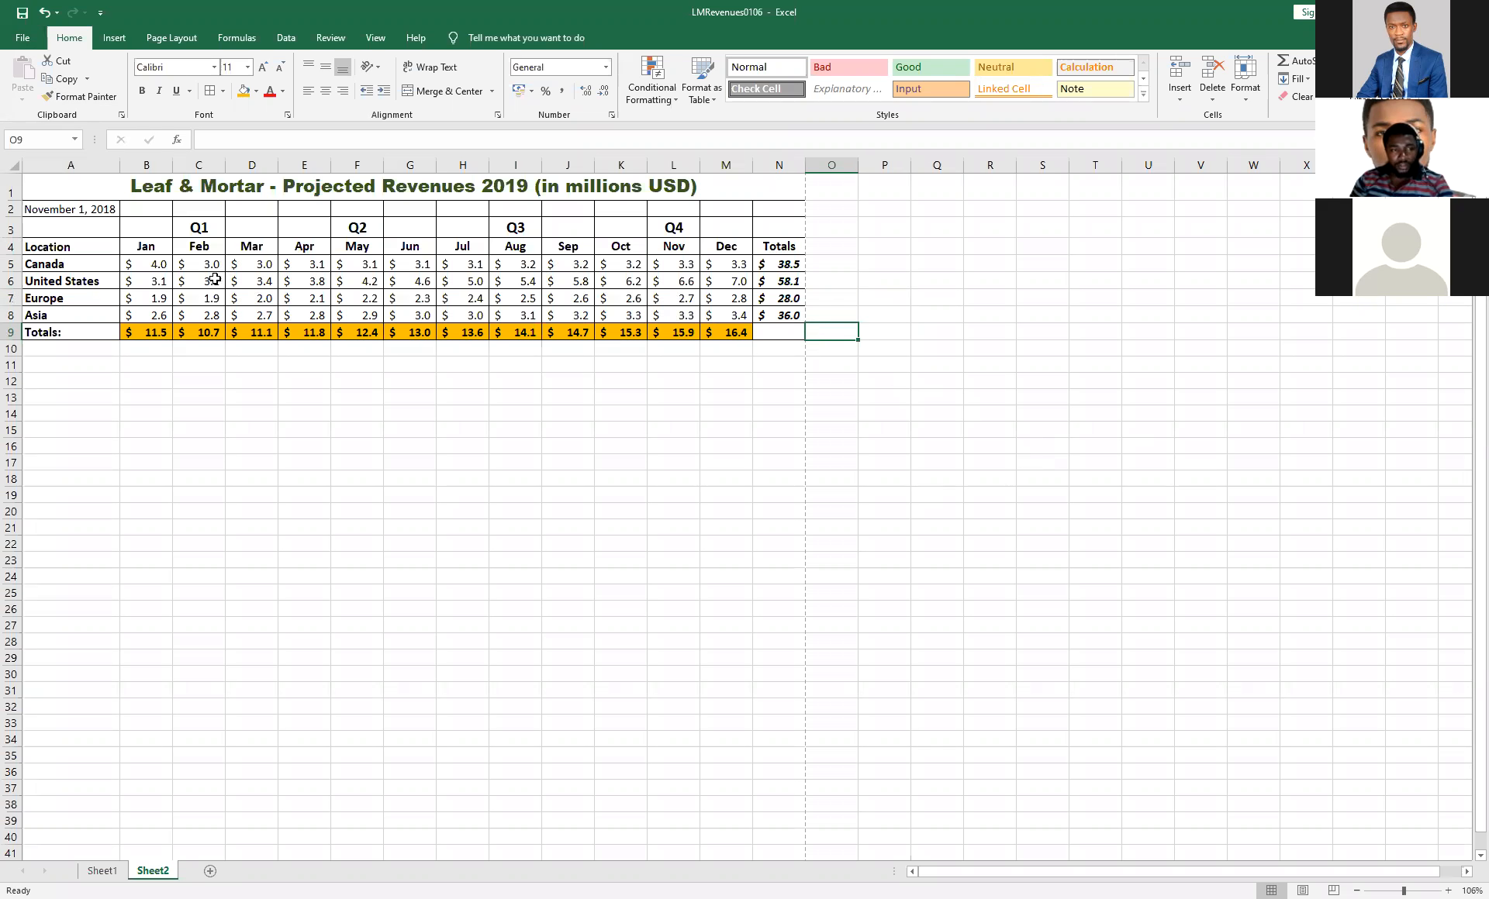
Set the font color of the date and row labels in A2:A9 to the standard dark blue.
{"action": "left_click", "coordinate": [68, 214]}
{"action": "left_click_drag", "start_coordinate": [69, 214], "coordinate": [56, 332]}
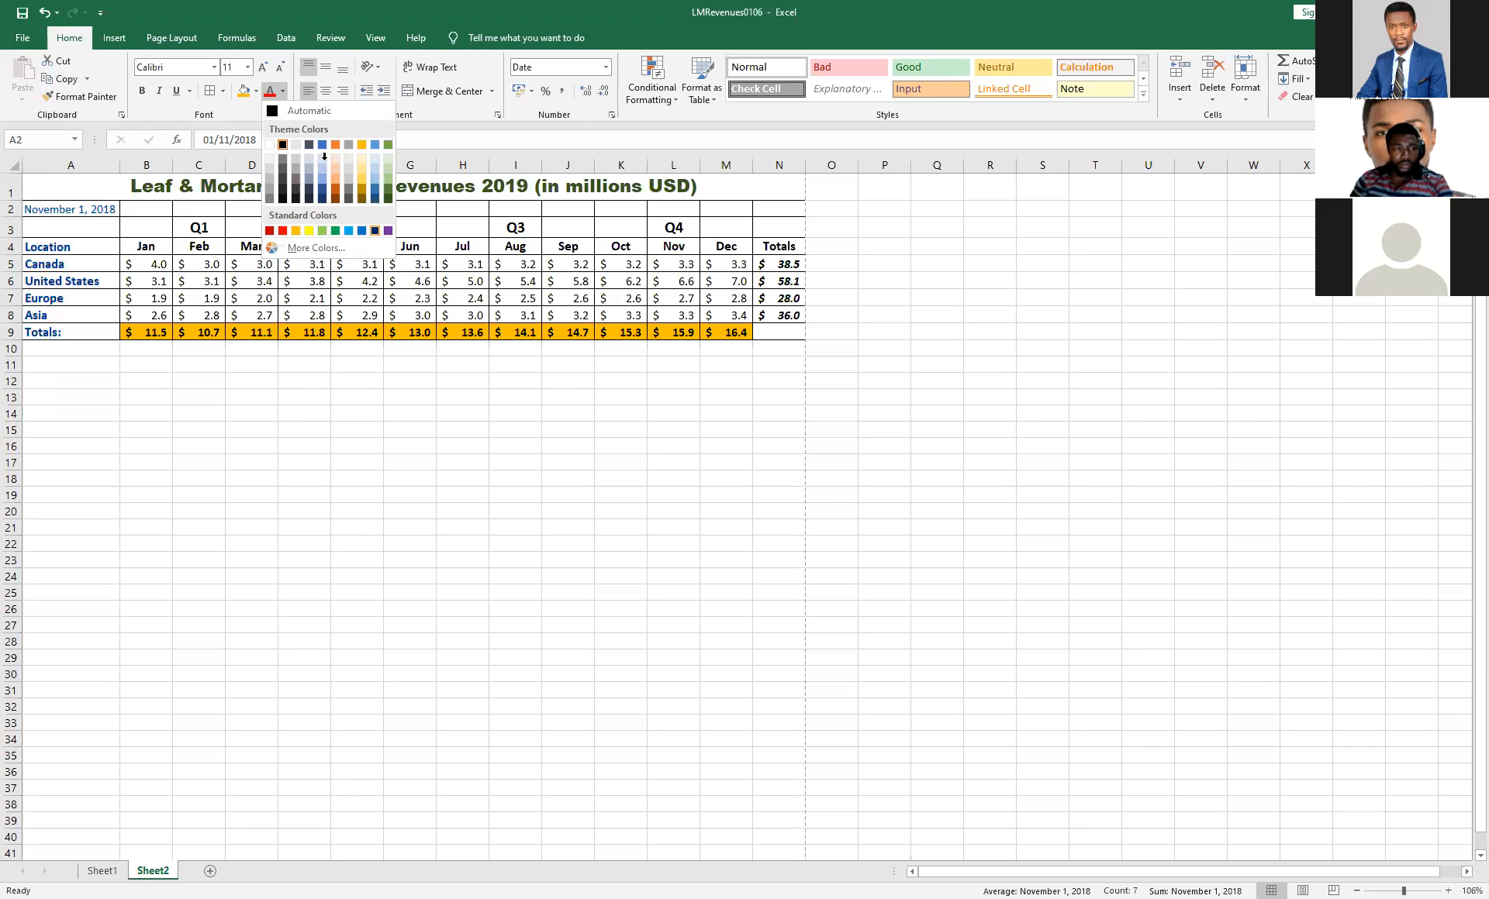
{"action": "left_click", "coordinate": [374, 230]}
{"action": "left_click", "coordinate": [283, 263]}
Set the font color of the month and Totals headings in B4:N4 to the standard red.
{"action": "left_click_drag", "start_coordinate": [131, 246], "coordinate": [785, 249]}
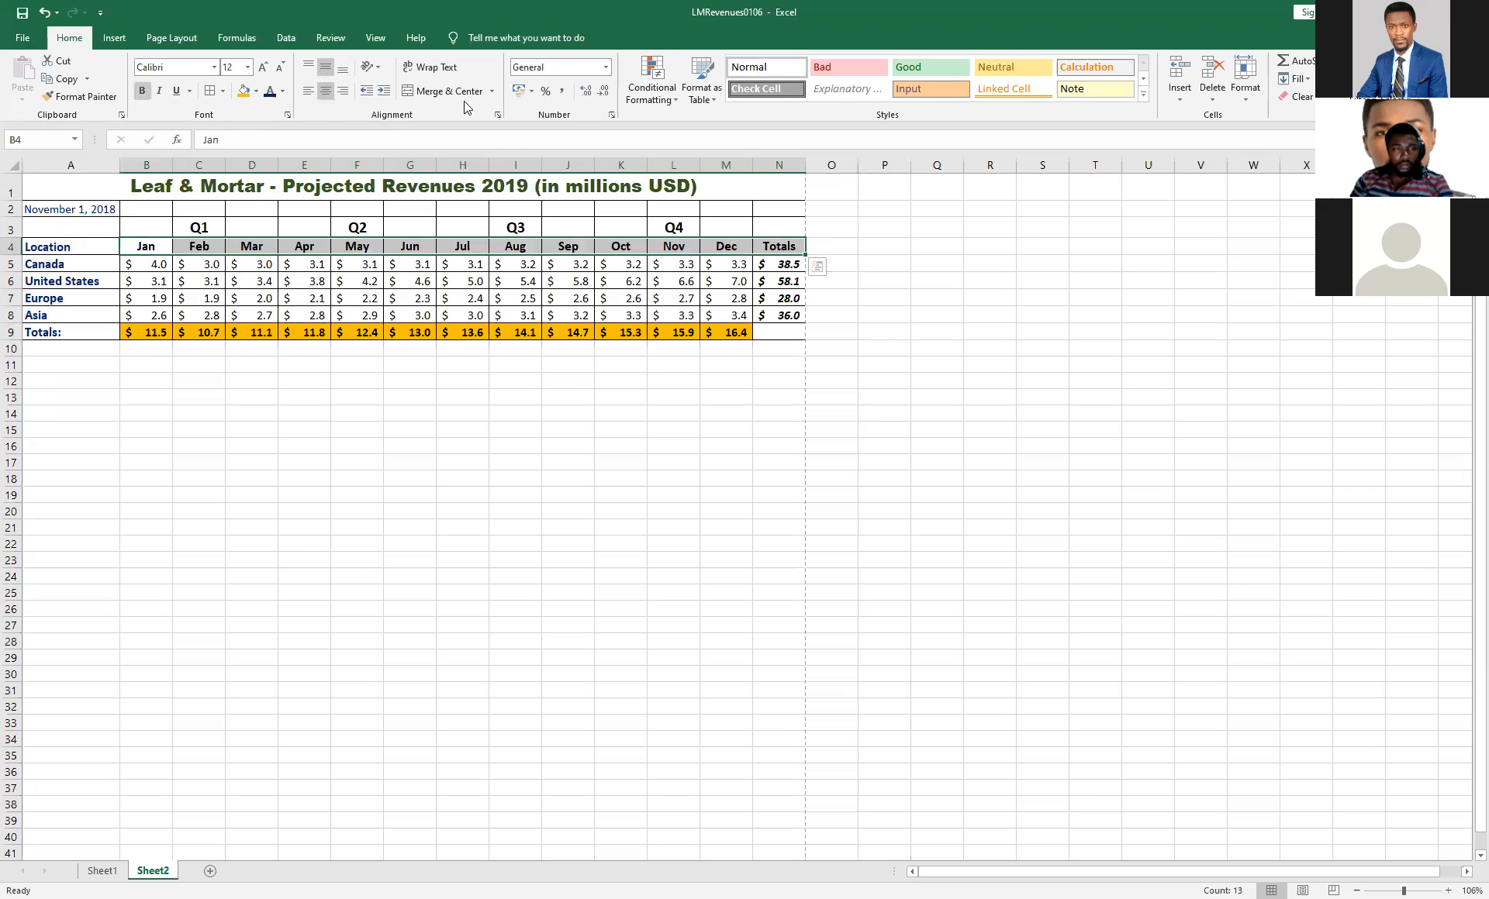
{"action": "left_click", "coordinate": [281, 94]}
{"action": "left_click", "coordinate": [280, 231]}
{"action": "left_click", "coordinate": [883, 314]}
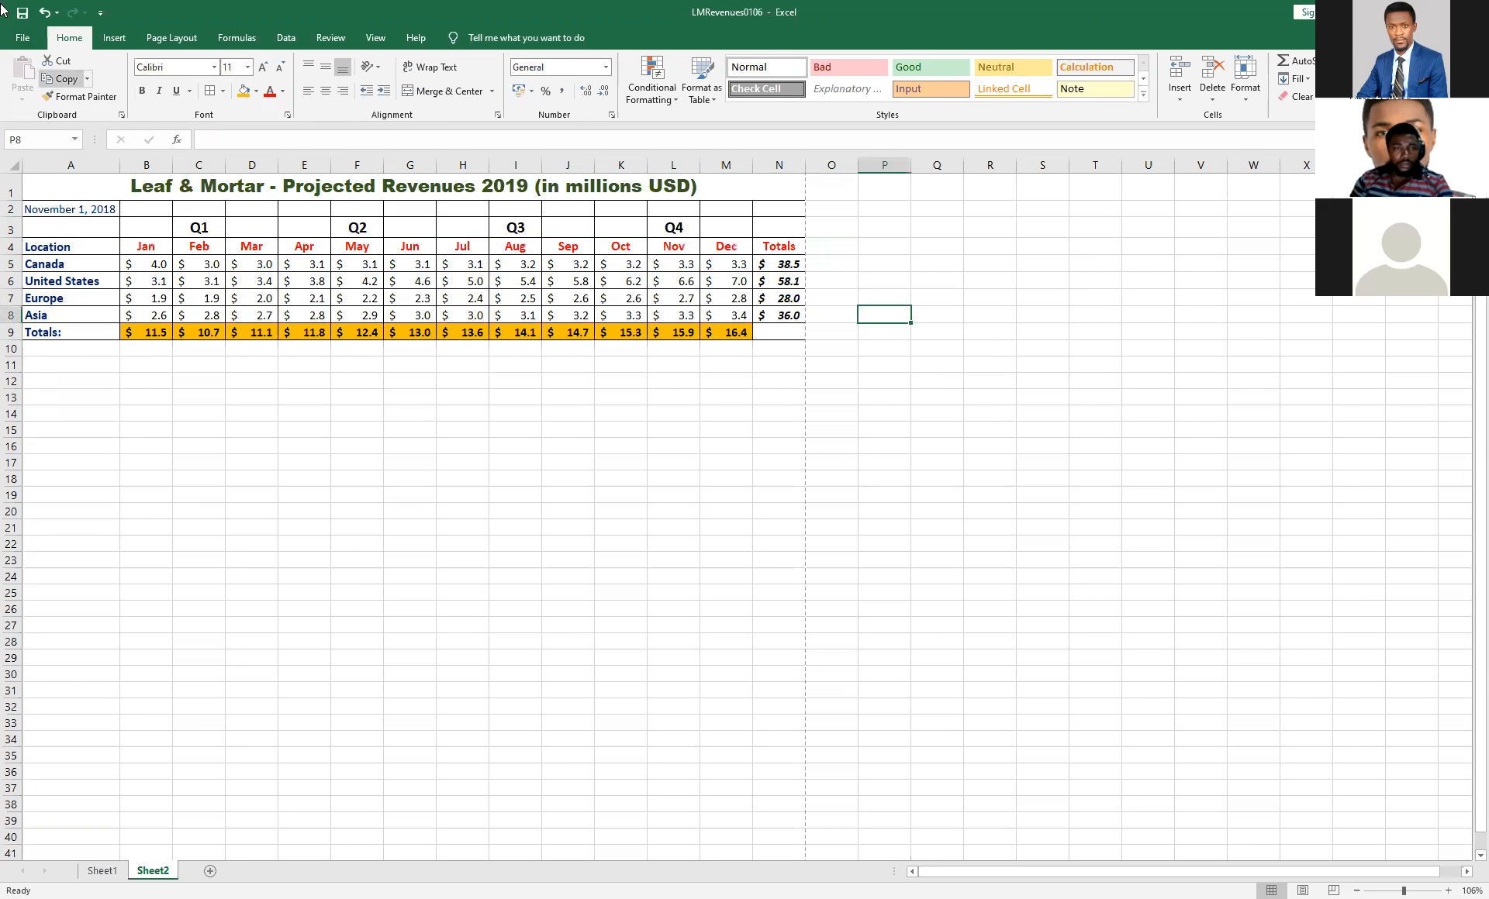
Check the colored labels and headings in the print preview, and return to the worksheet.
{"action": "left_click", "coordinate": [22, 37]}
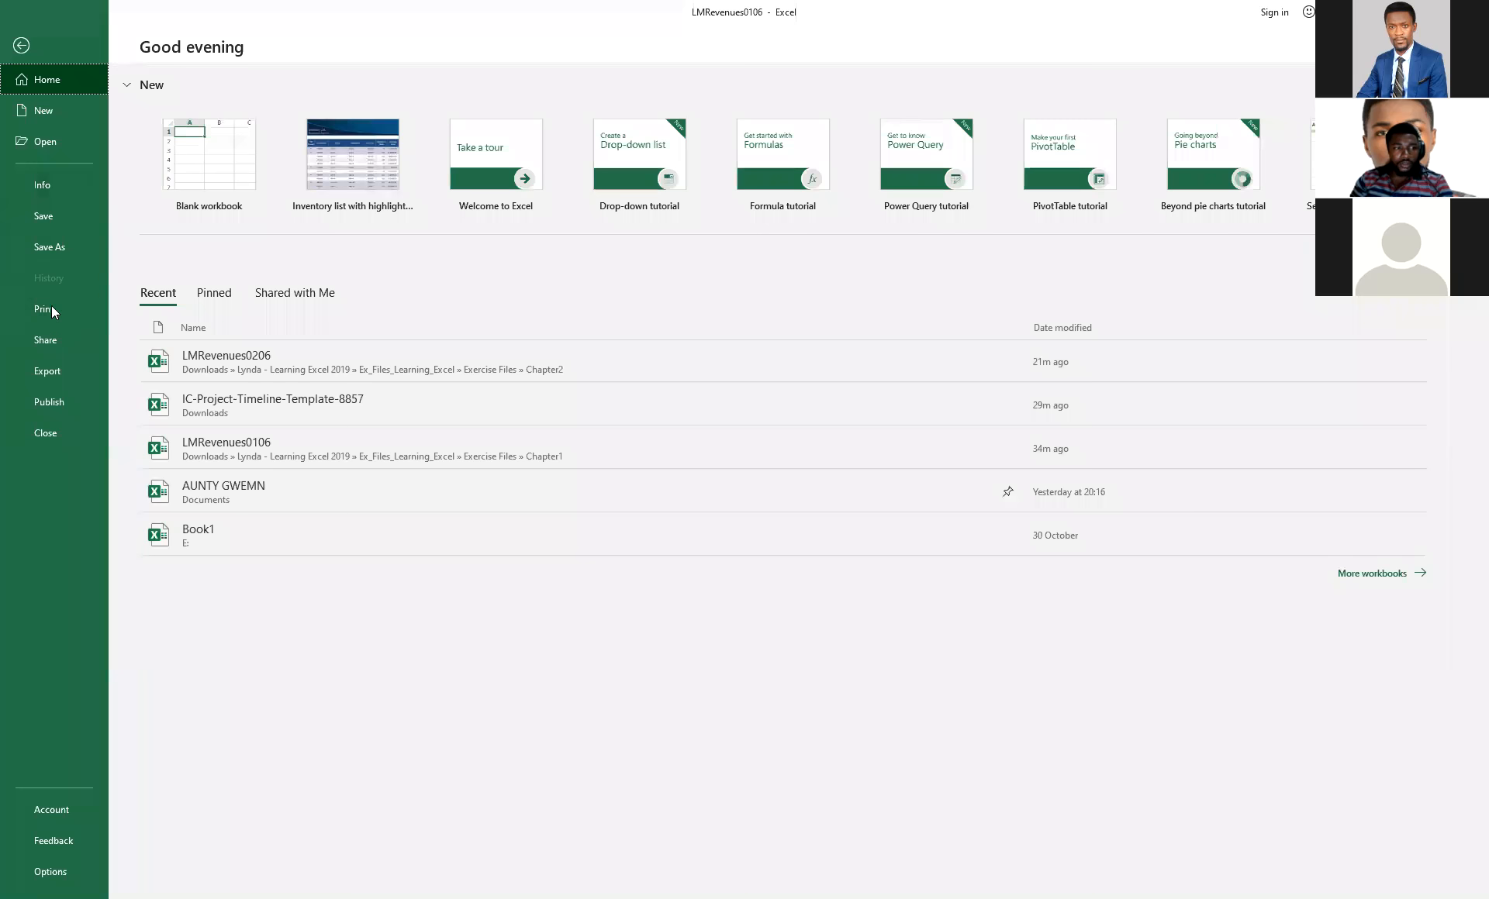
{"action": "left_click", "coordinate": [52, 311]}
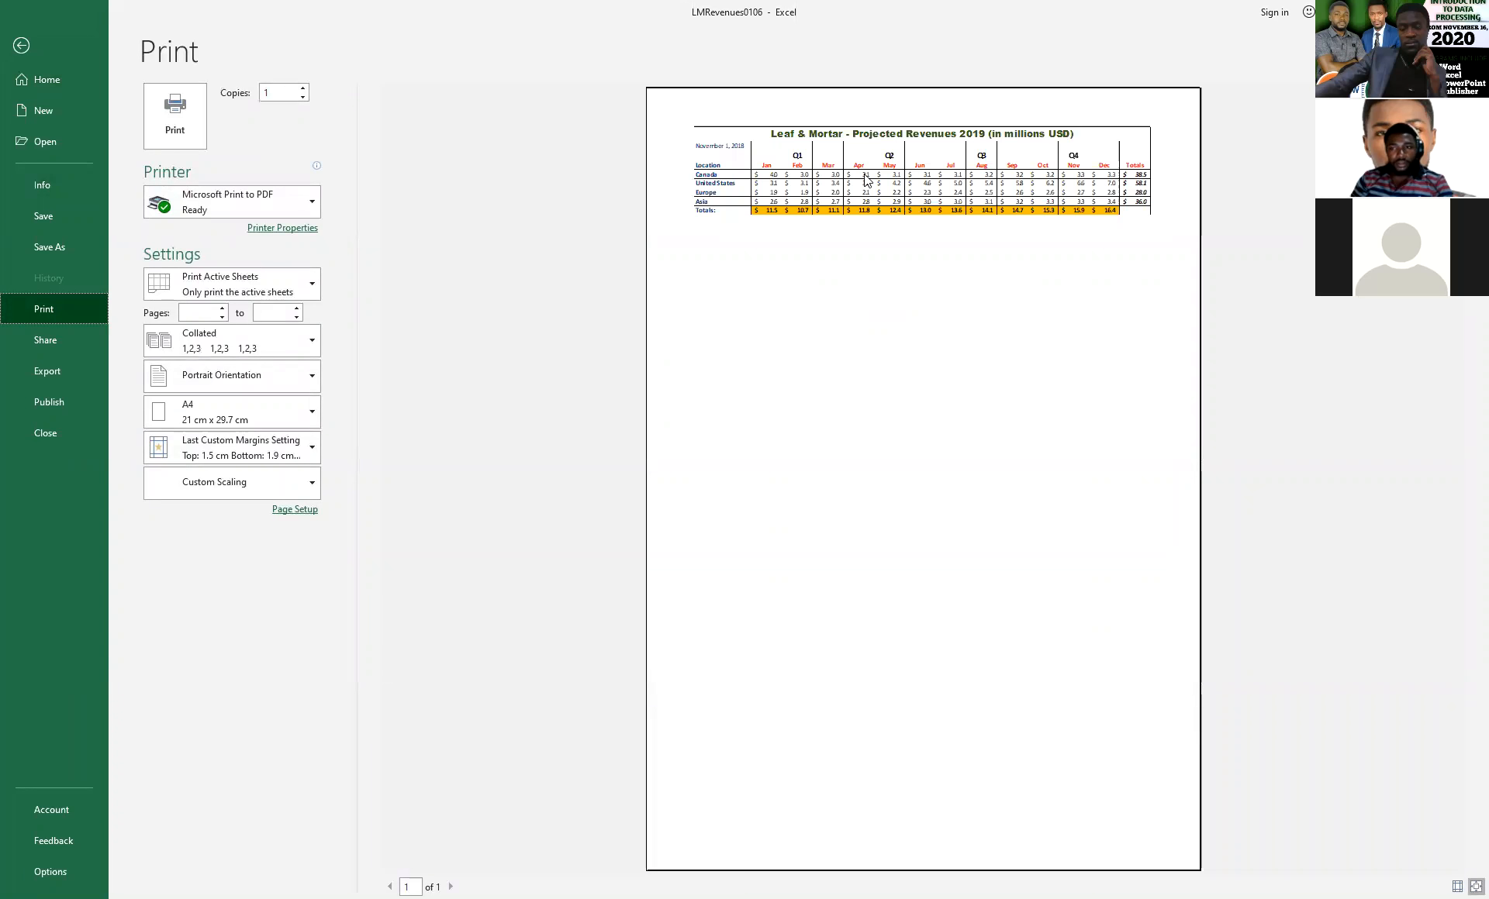
{"action": "left_click", "coordinate": [21, 45]}
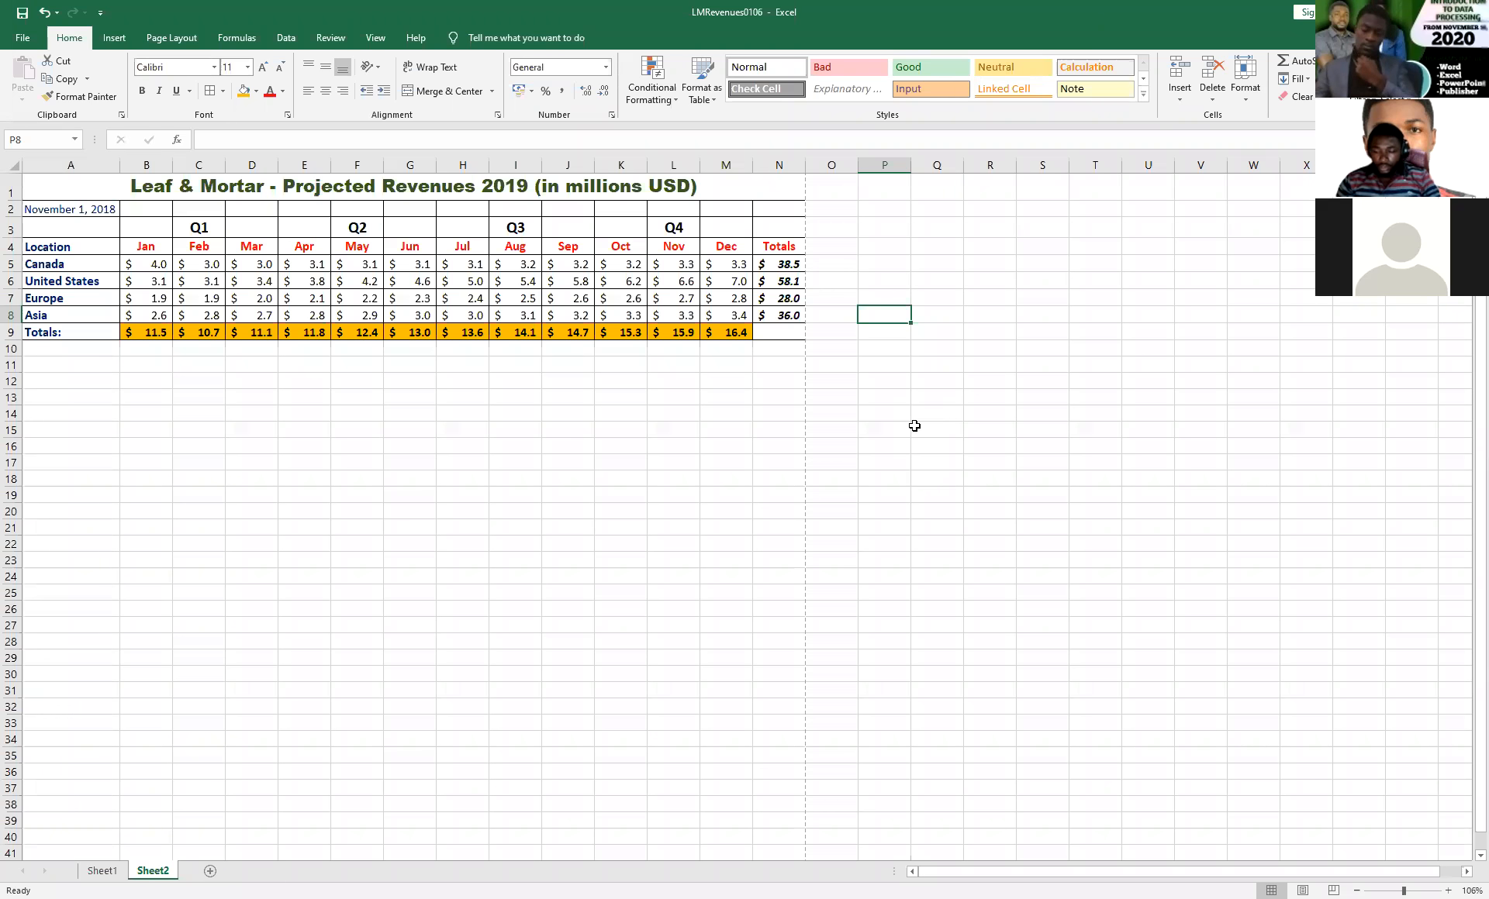
Enter the formula =2*4 in cell P10, and inspect the formula behind its result.
{"action": "left_click", "coordinate": [887, 351]}
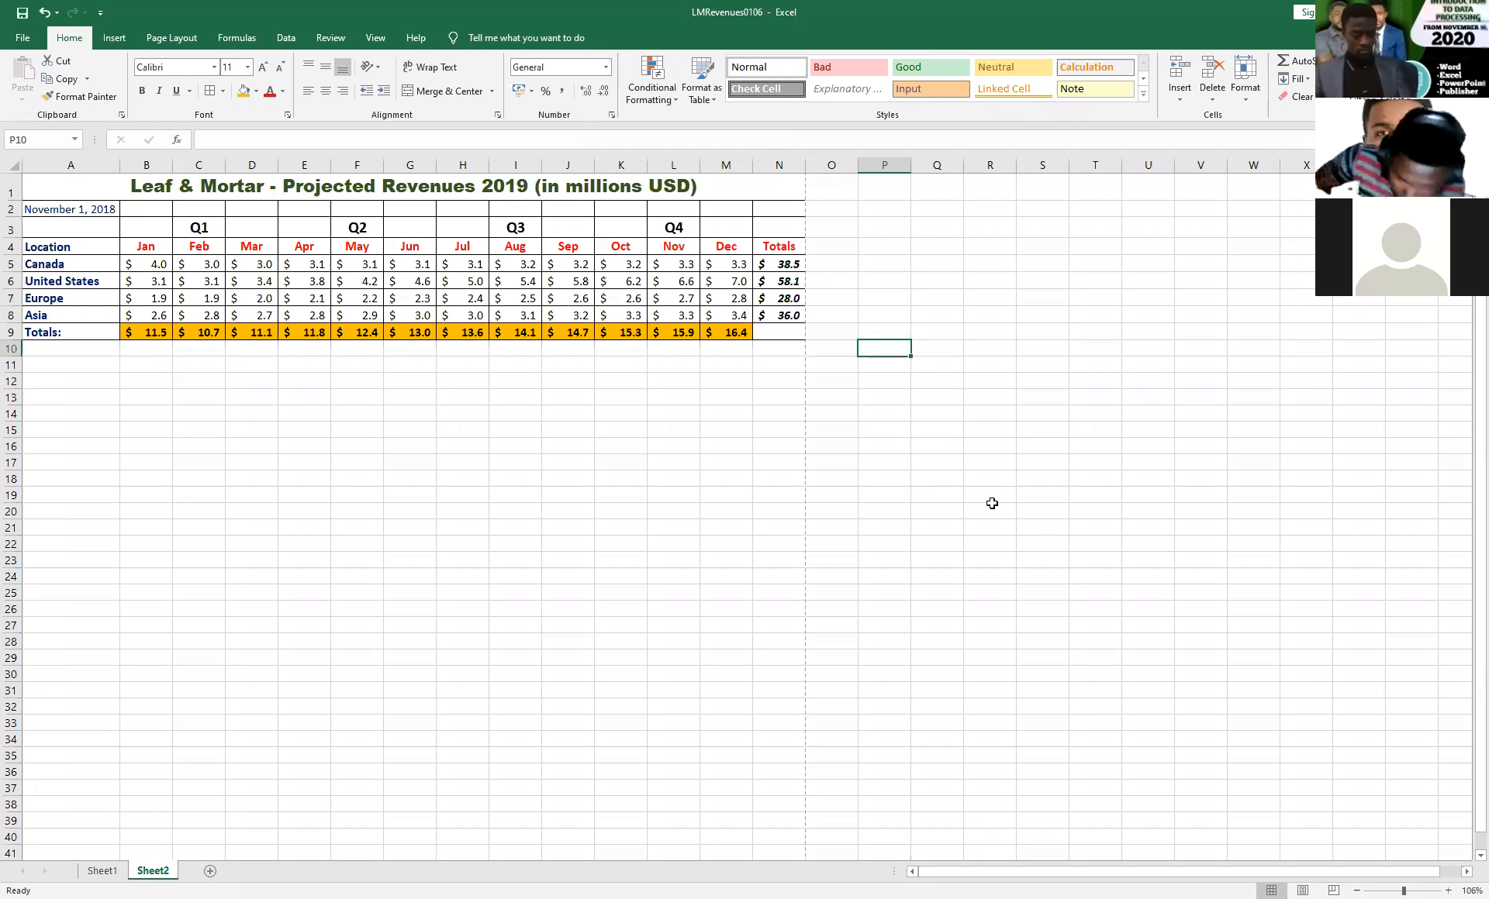
{"action": "type", "text": "="}
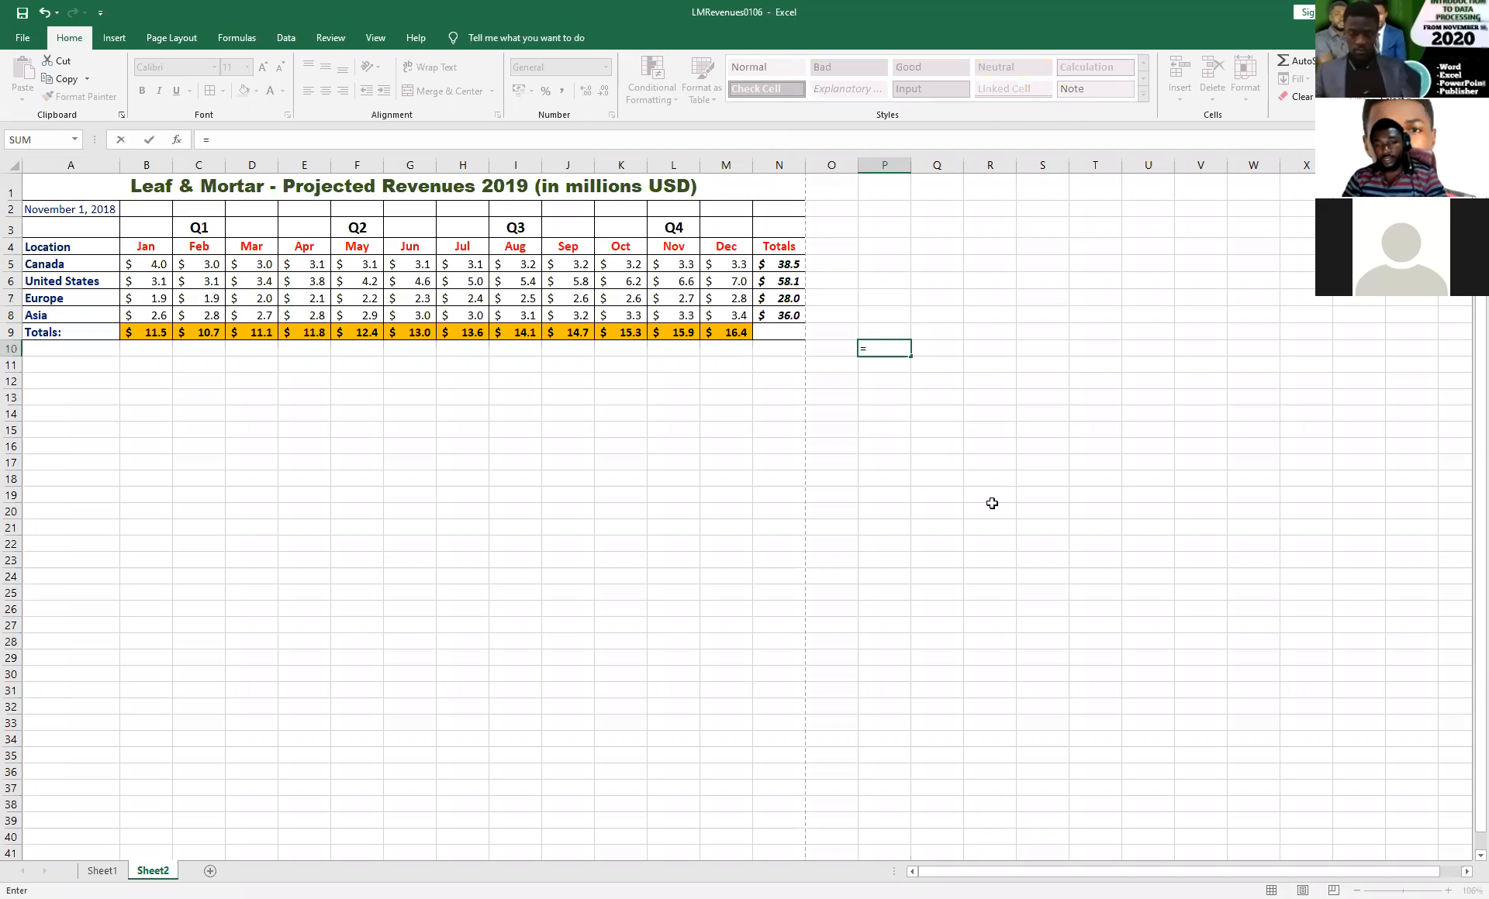
{"action": "type", "text": "2*4"}
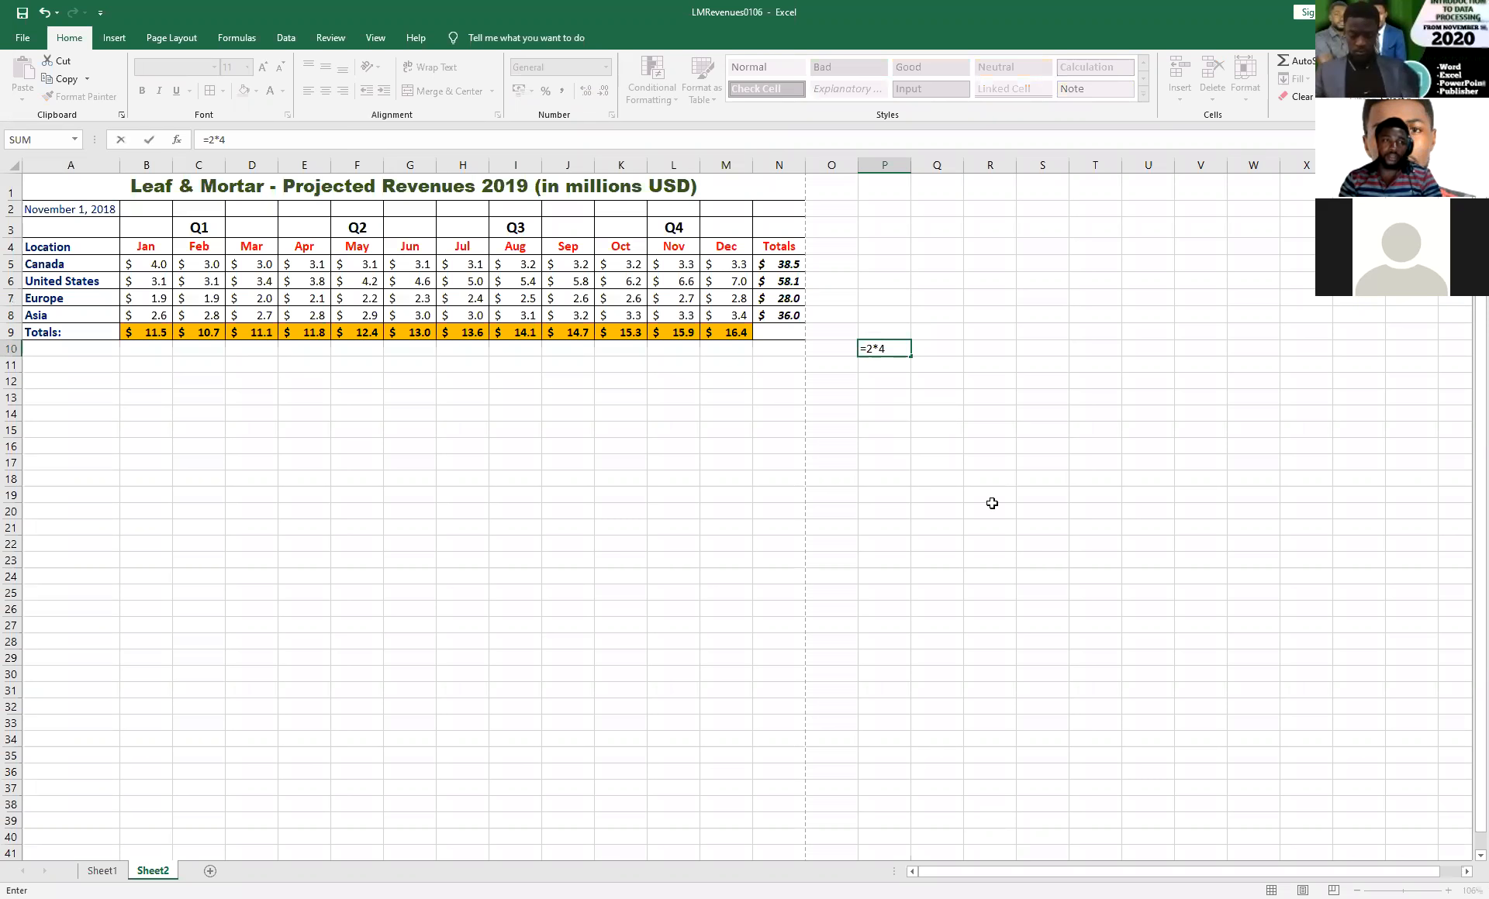
{"action": "key", "text": "Return"}
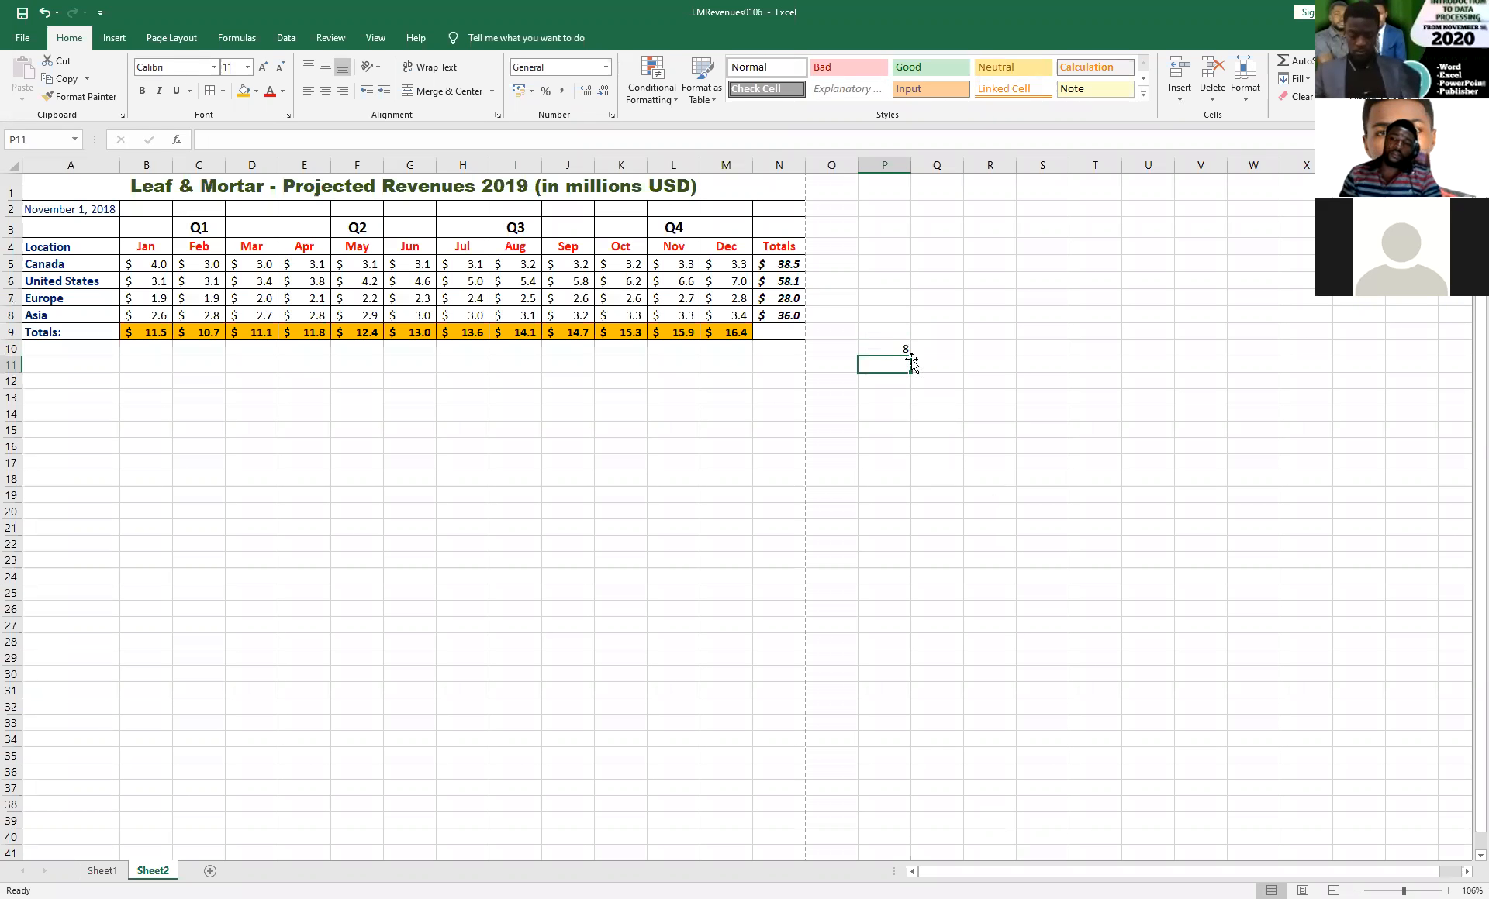
{"action": "left_click", "coordinate": [882, 349]}
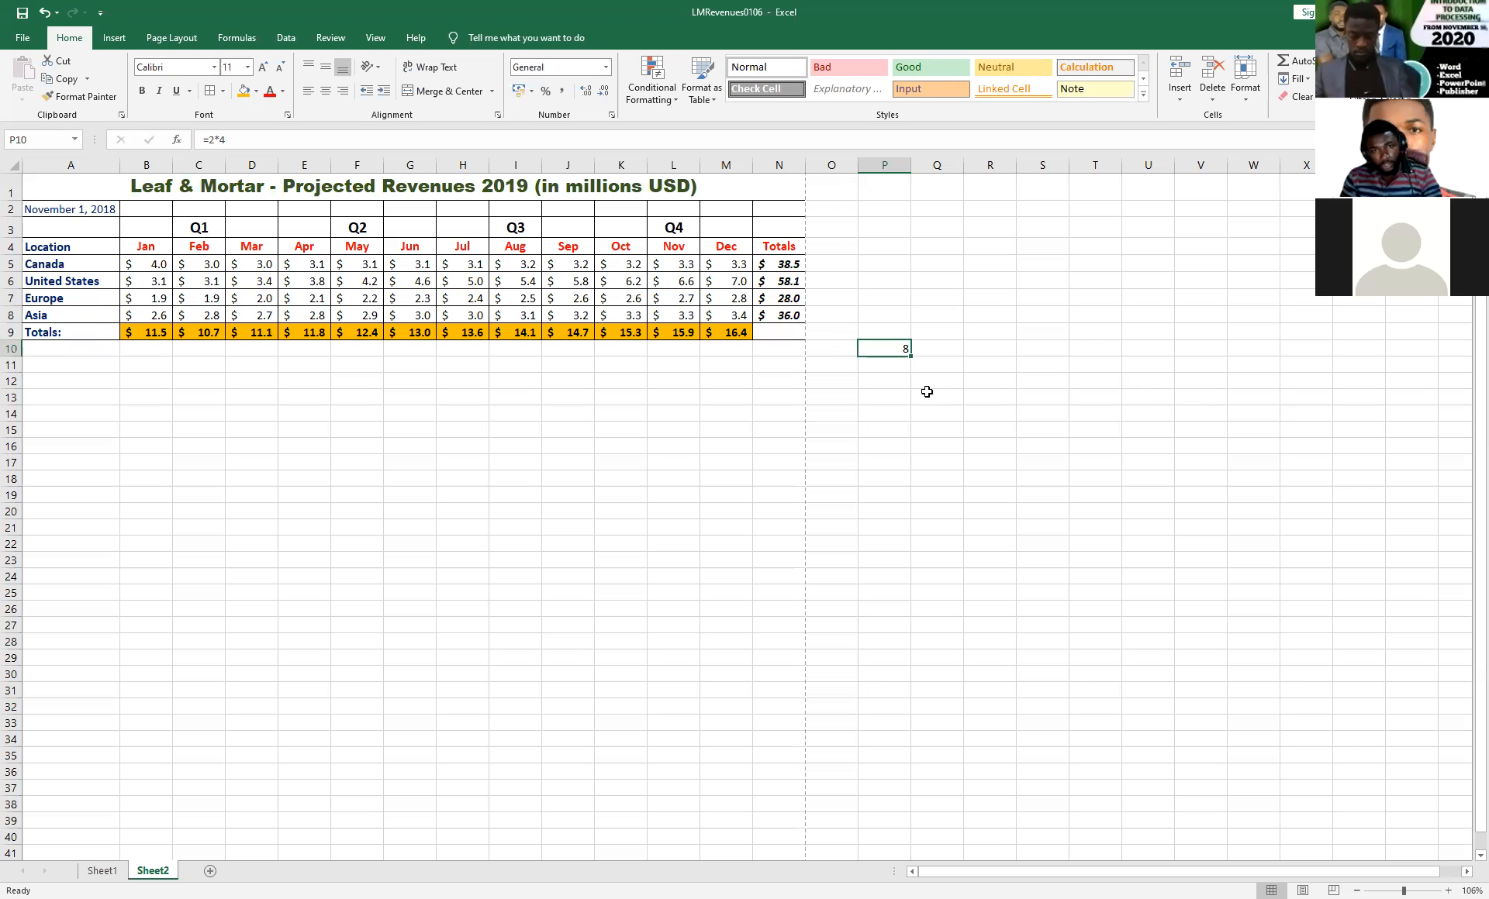
{"action": "left_click", "coordinate": [954, 329]}
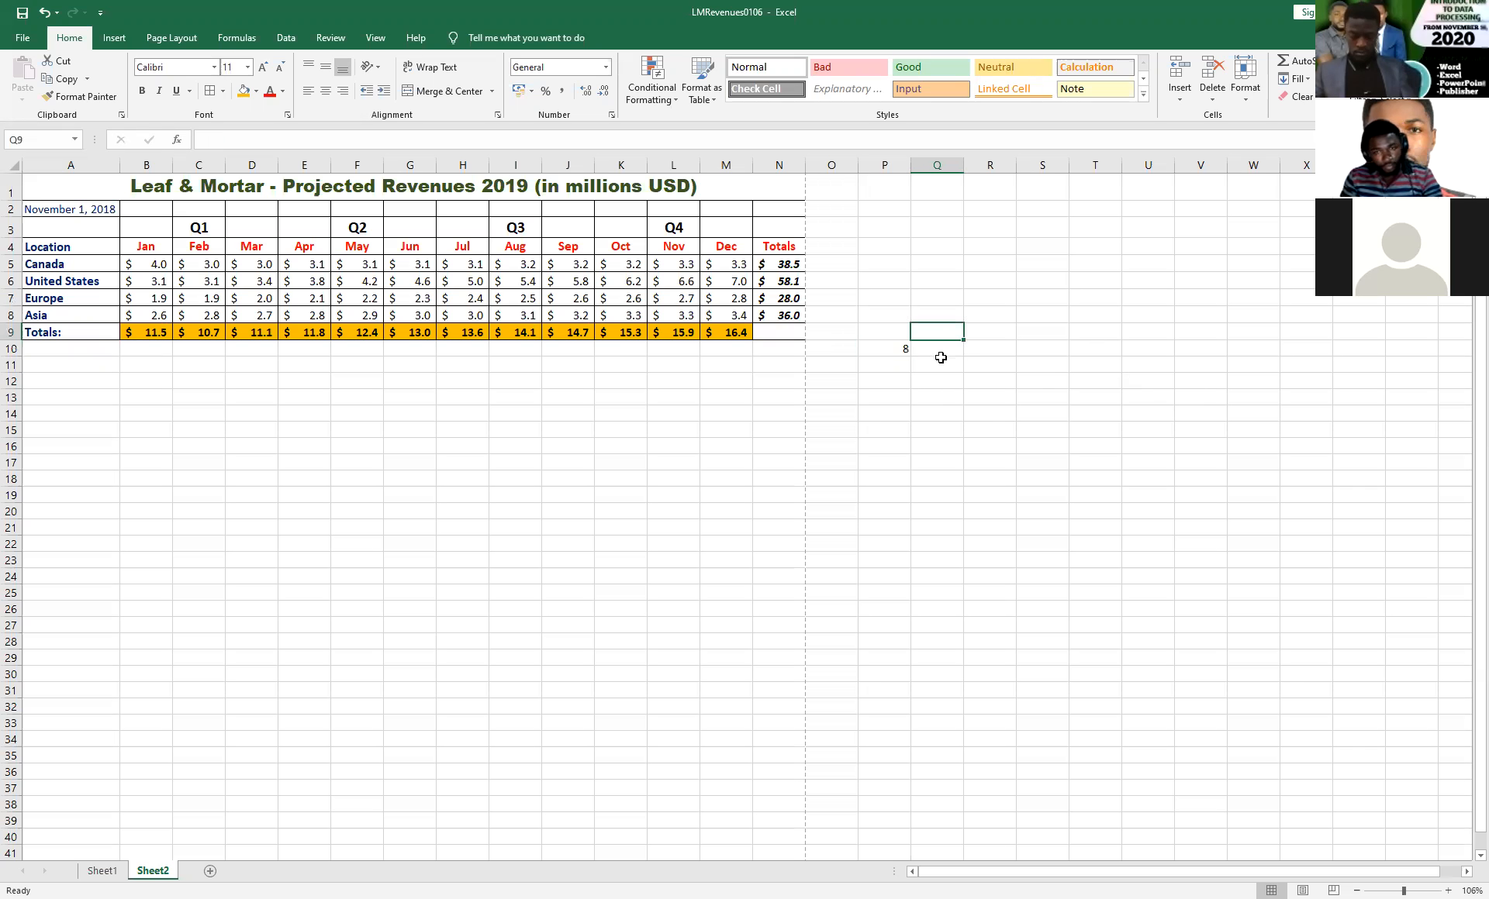
{"action": "left_click", "coordinate": [897, 348]}
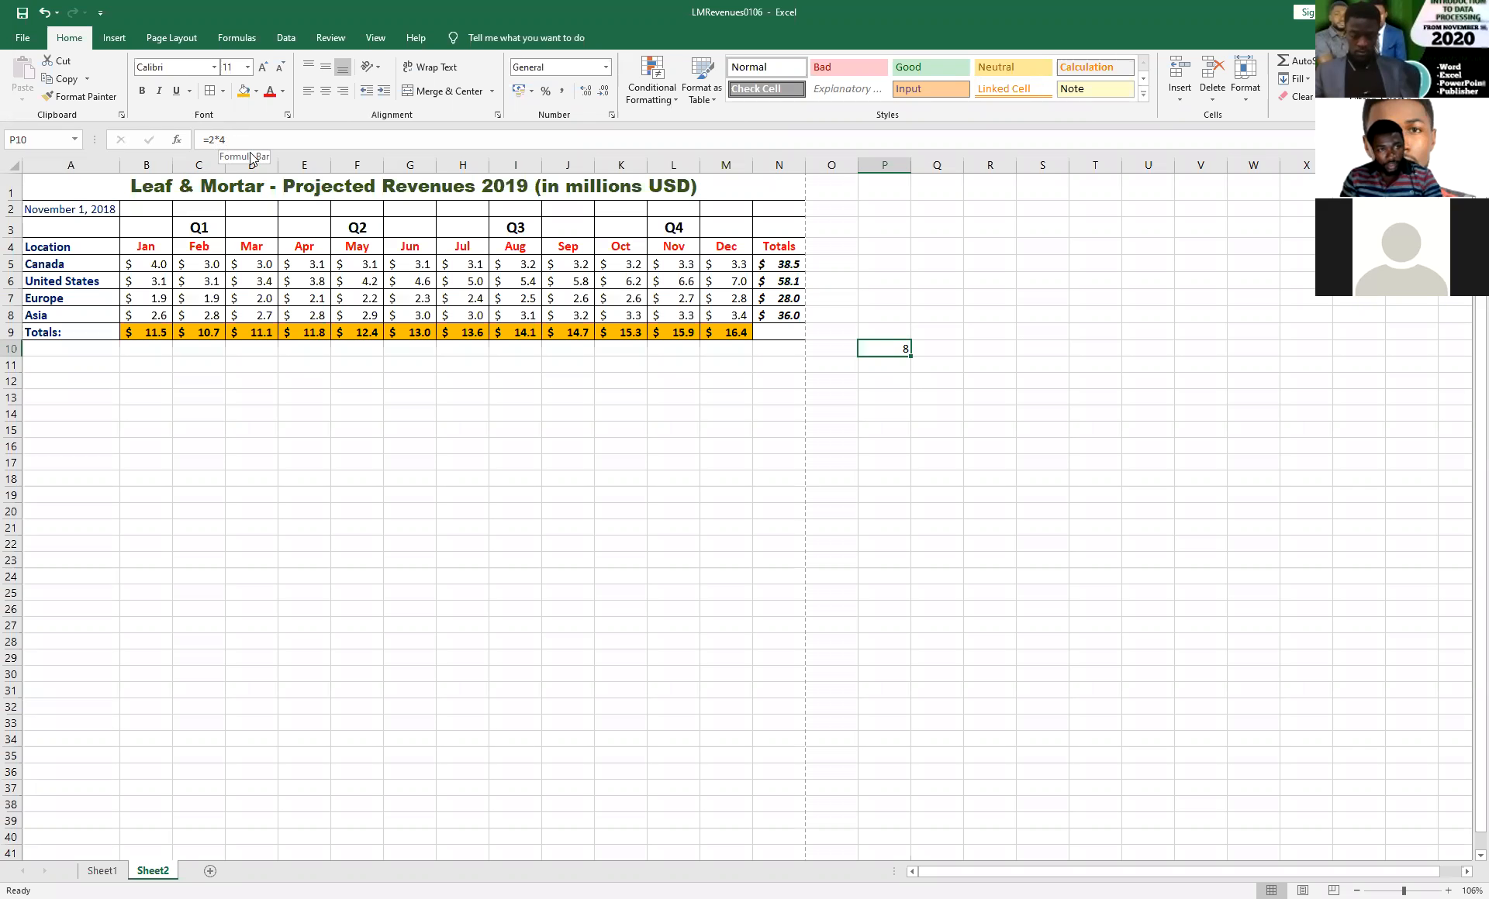
{"action": "left_click", "coordinate": [947, 395]}
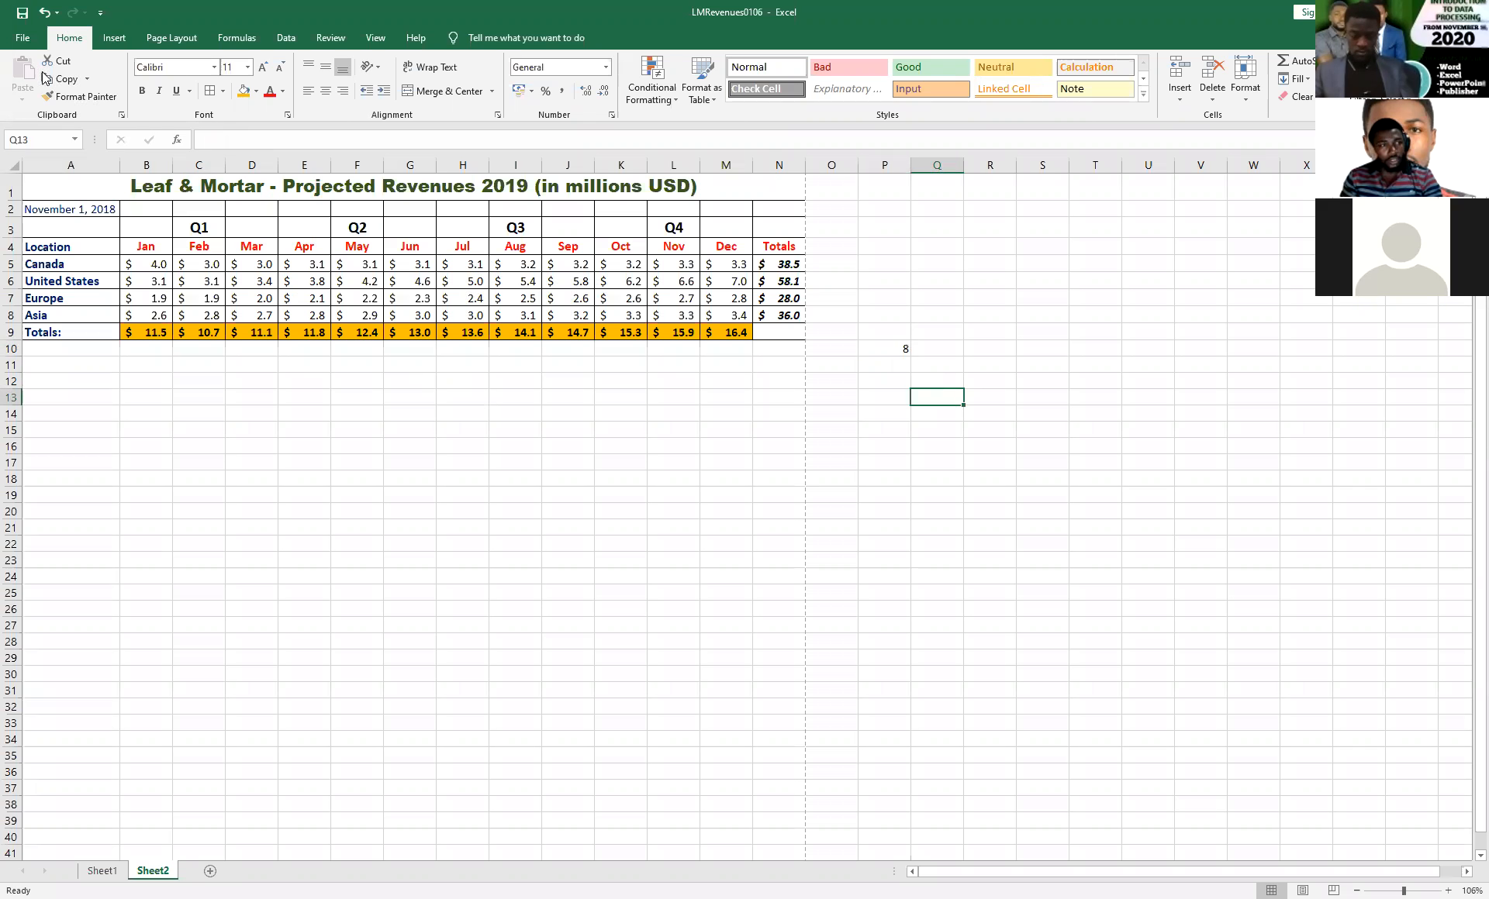
Save the workbook to the Desktop under the file name REVENUES.
{"action": "left_click", "coordinate": [20, 43]}
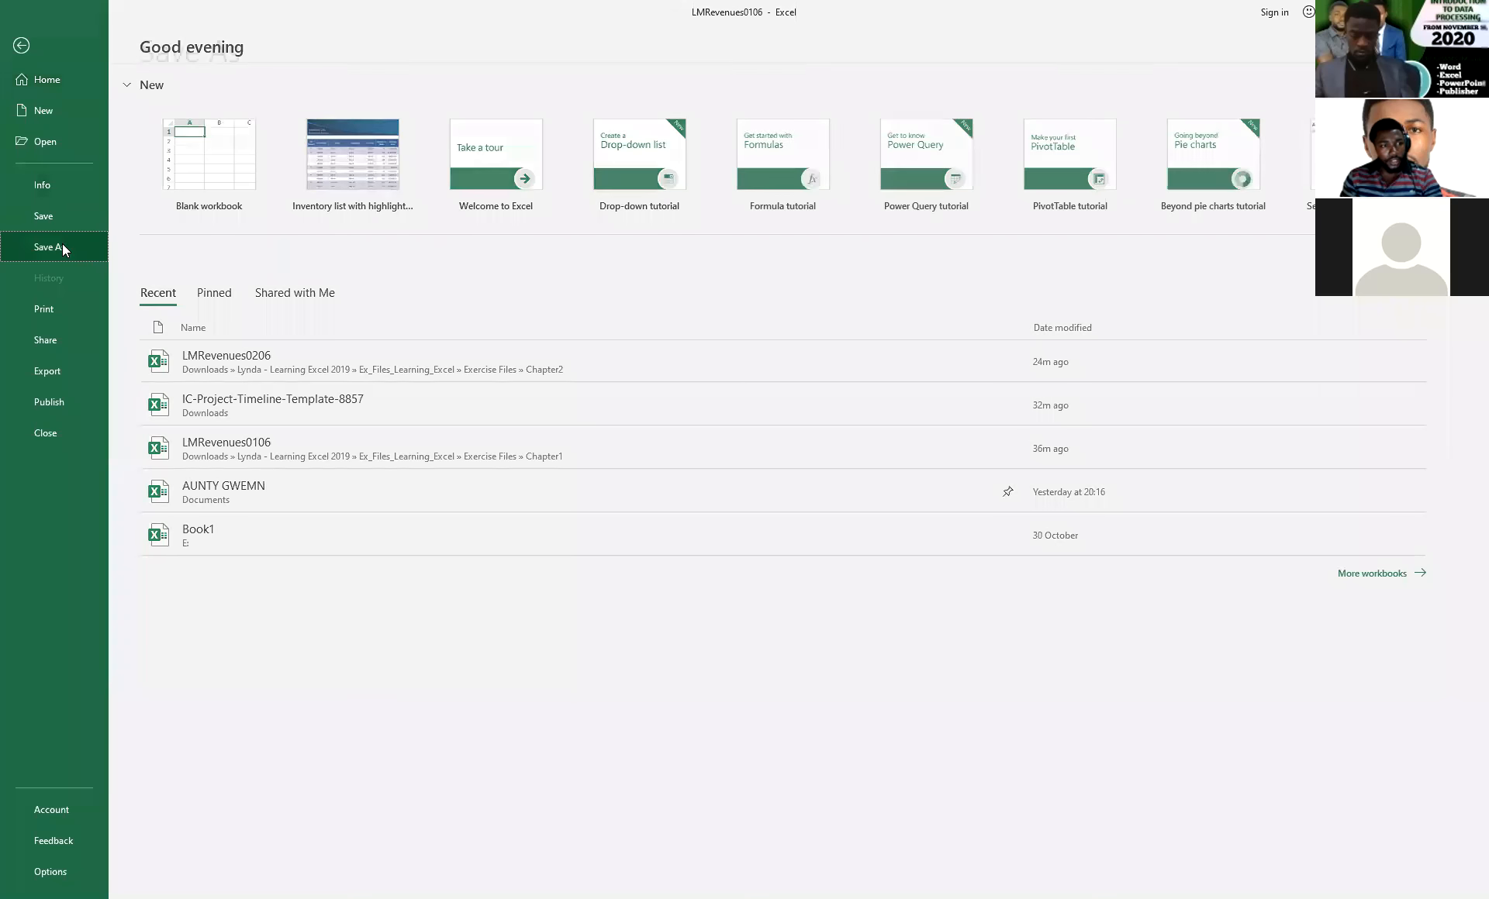
{"action": "left_click", "coordinate": [62, 243]}
{"action": "left_click", "coordinate": [282, 290]}
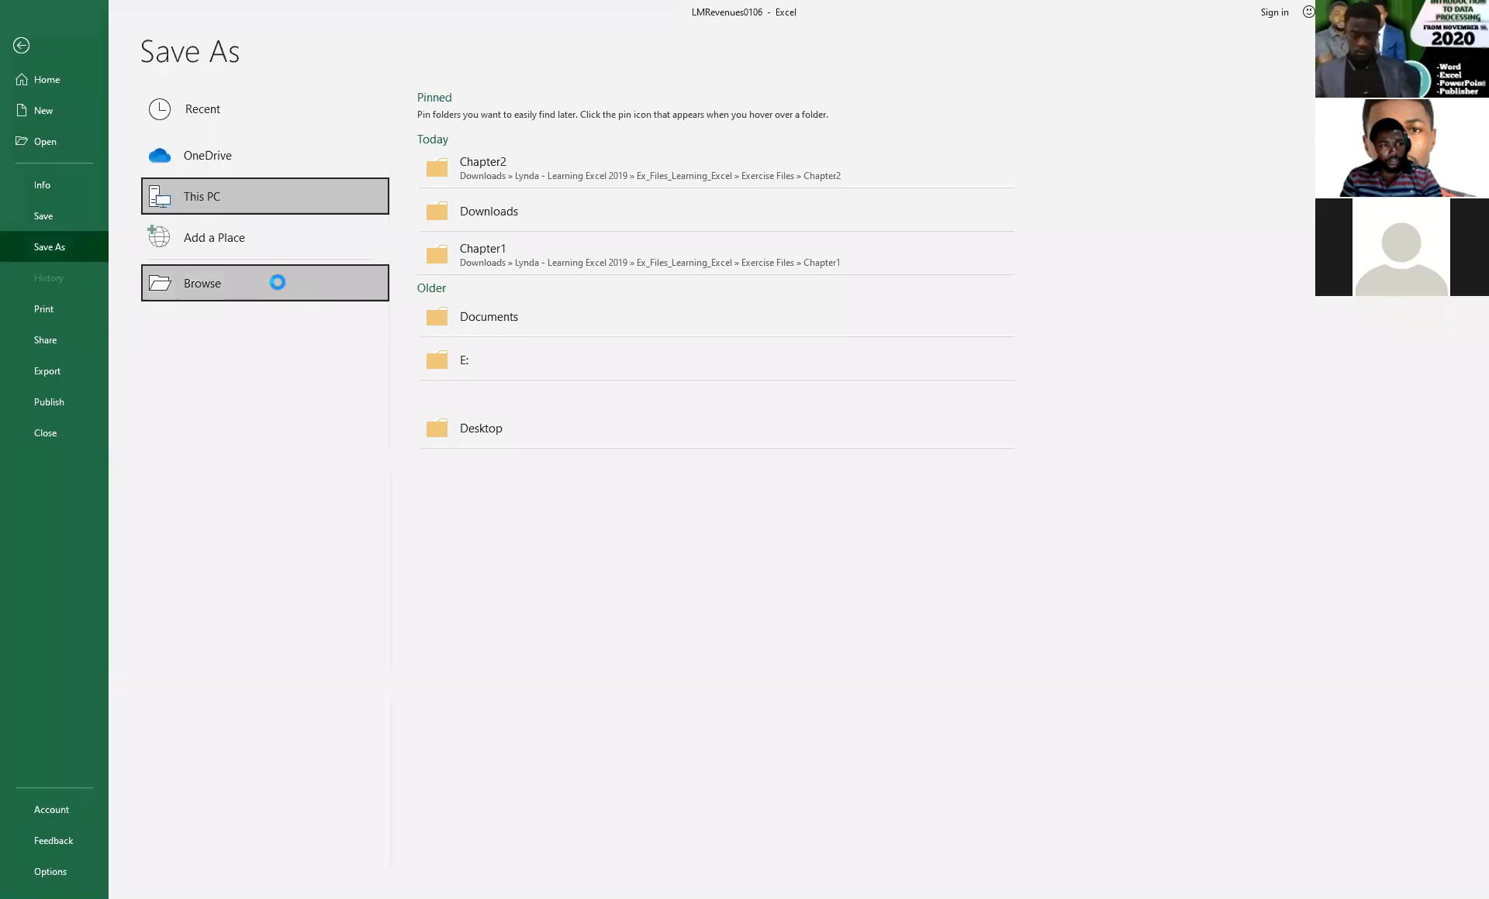
{"action": "left_click", "coordinate": [64, 122]}
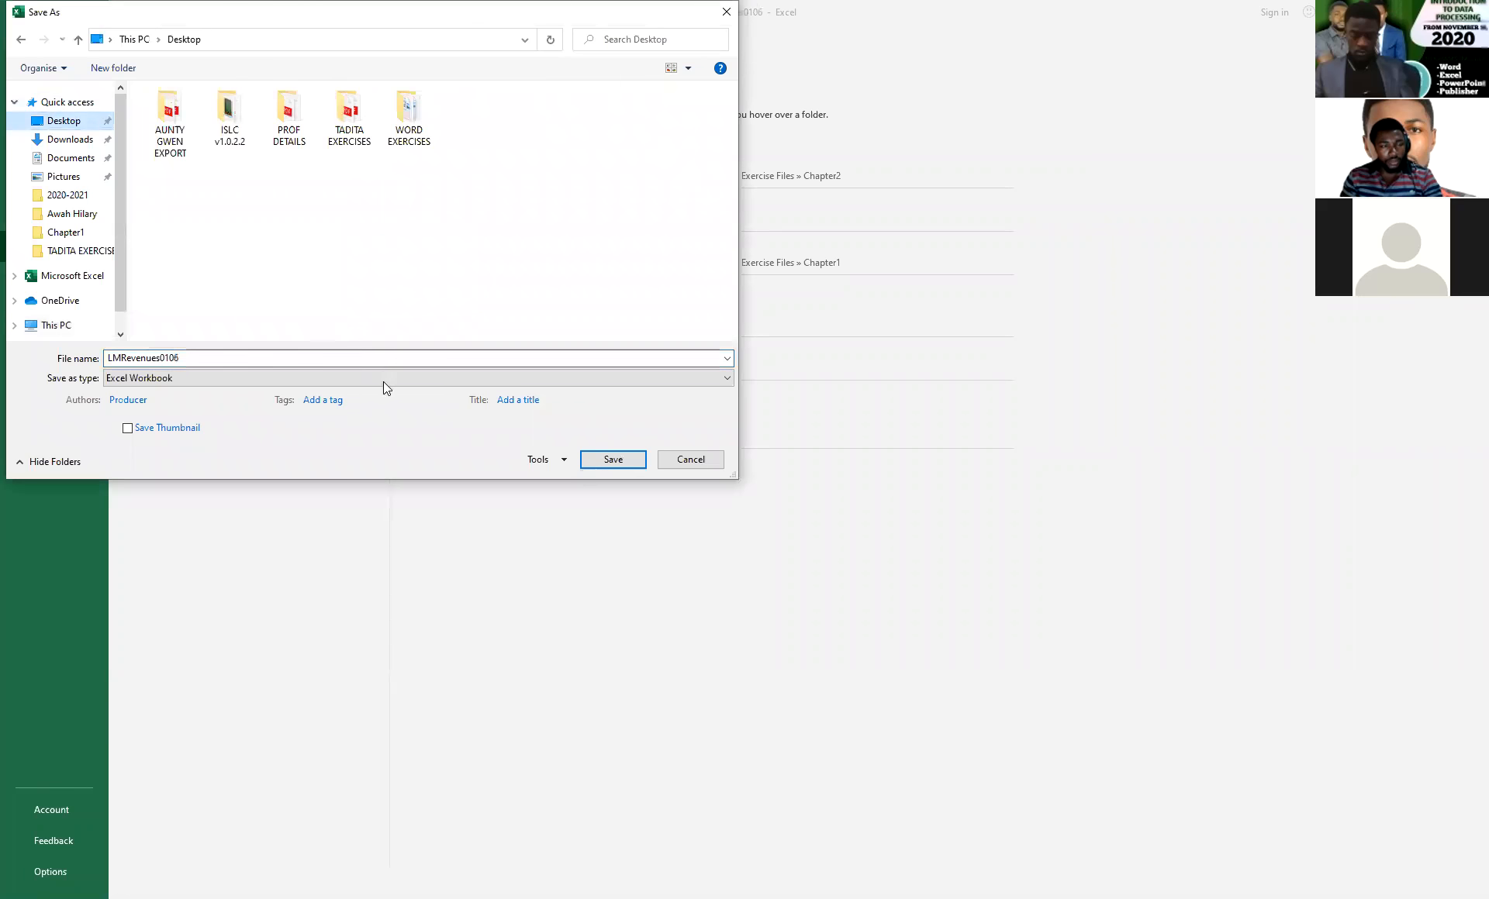
{"action": "double_click", "coordinate": [197, 358]}
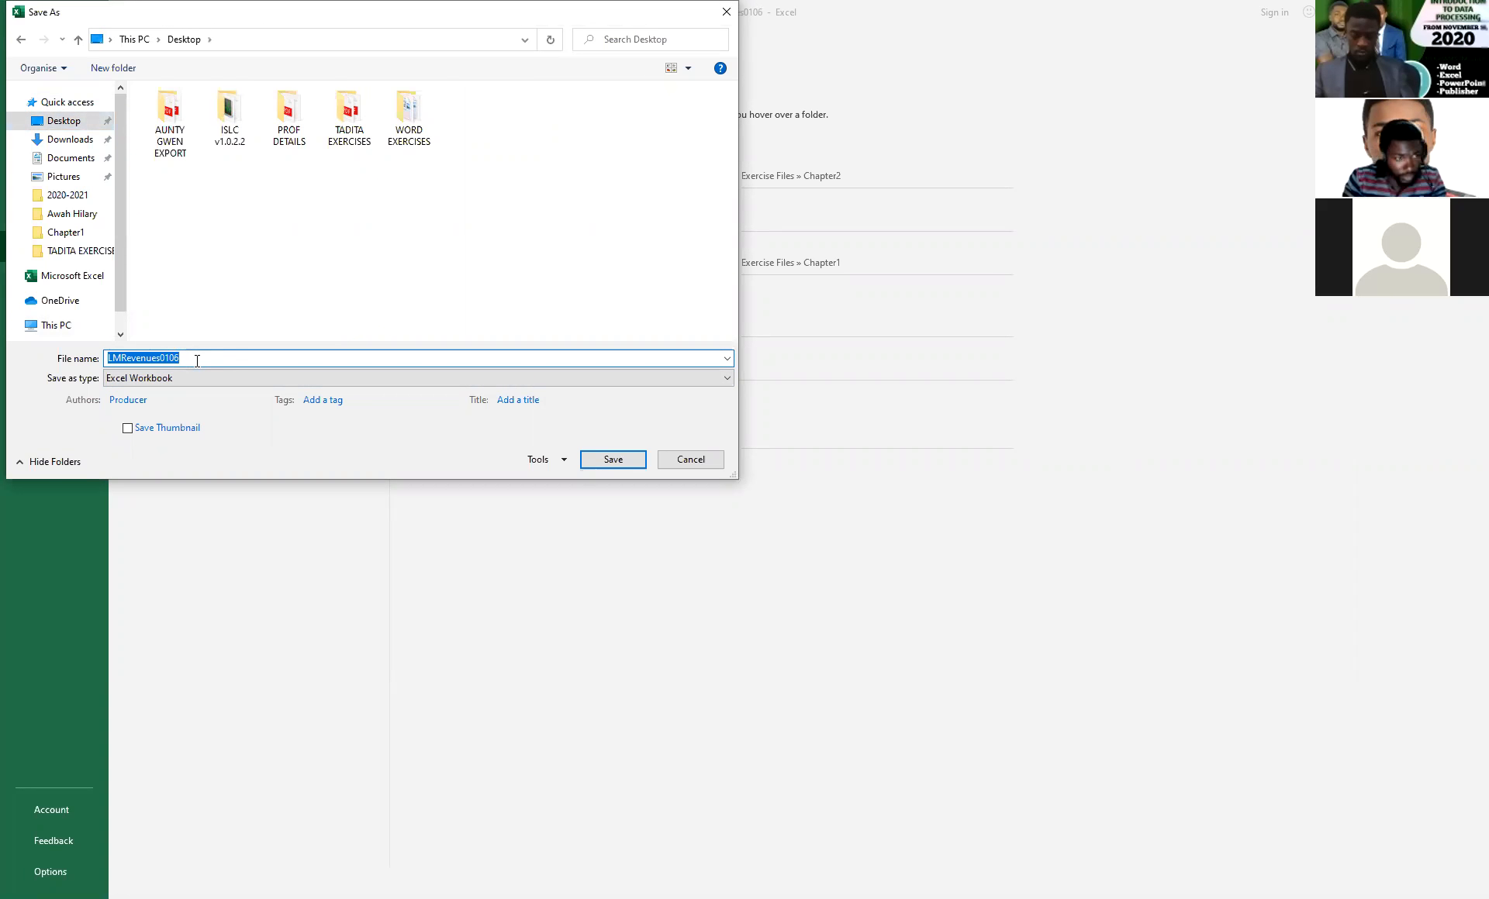
{"action": "type", "text": "R"}
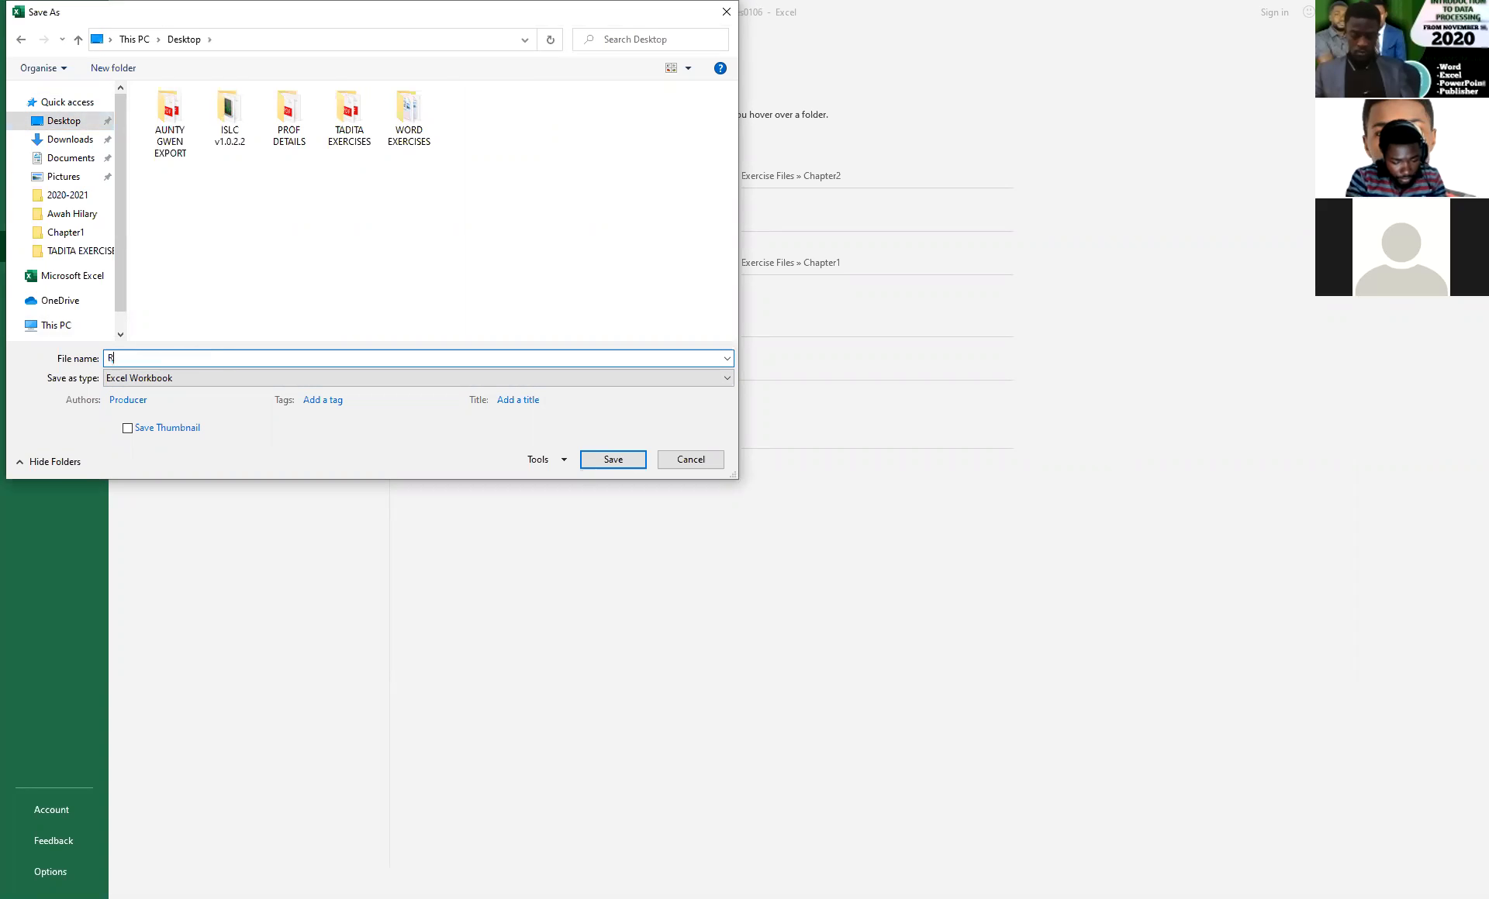
{"action": "type", "text": "EVENUES"}
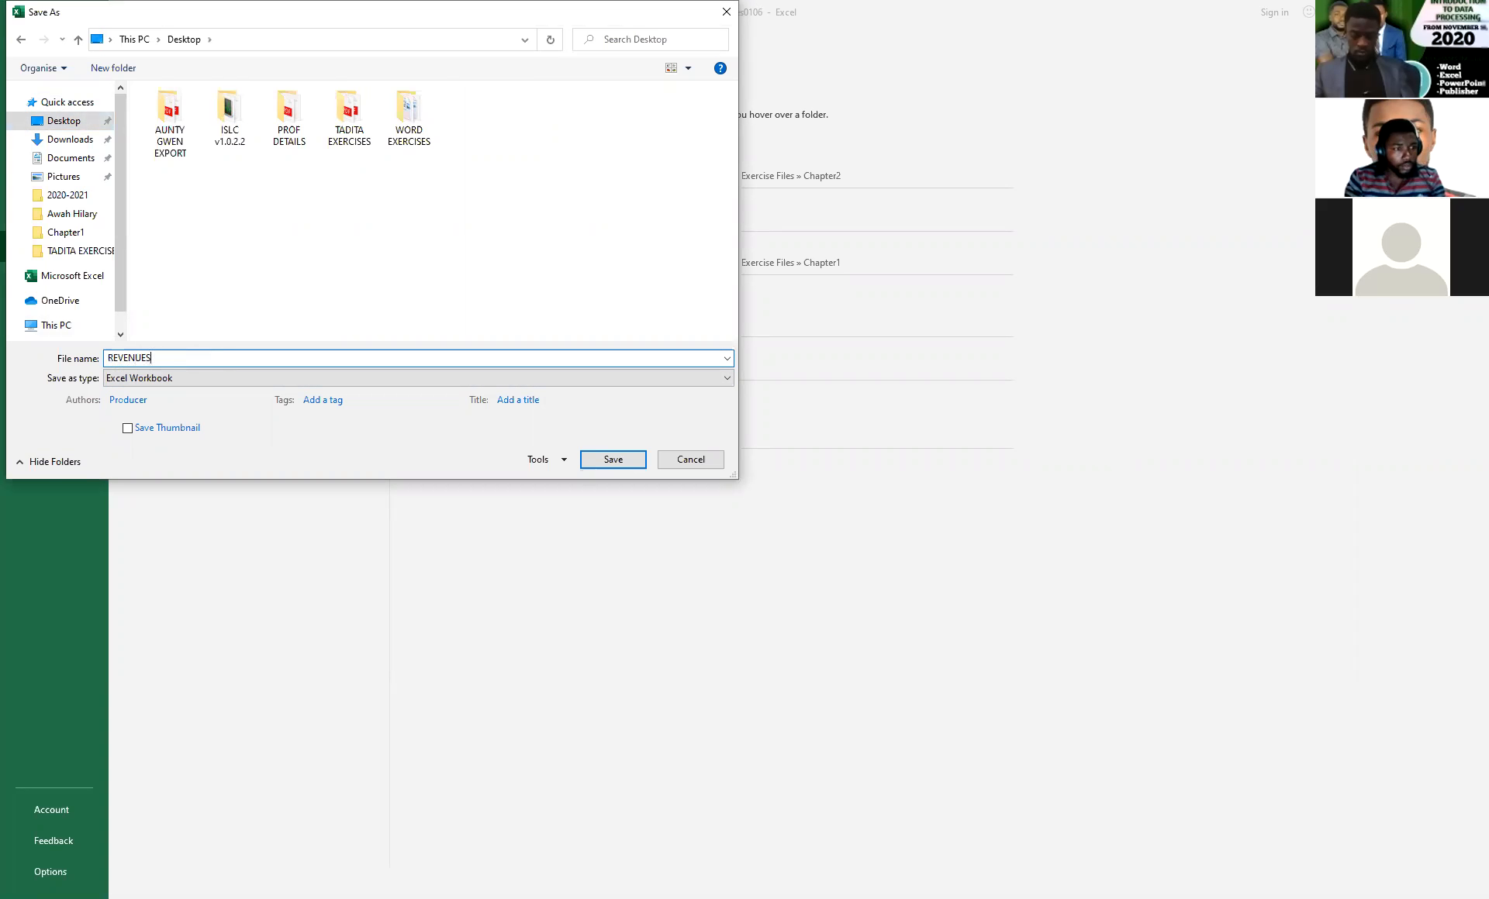
{"action": "double_click", "coordinate": [195, 358]}
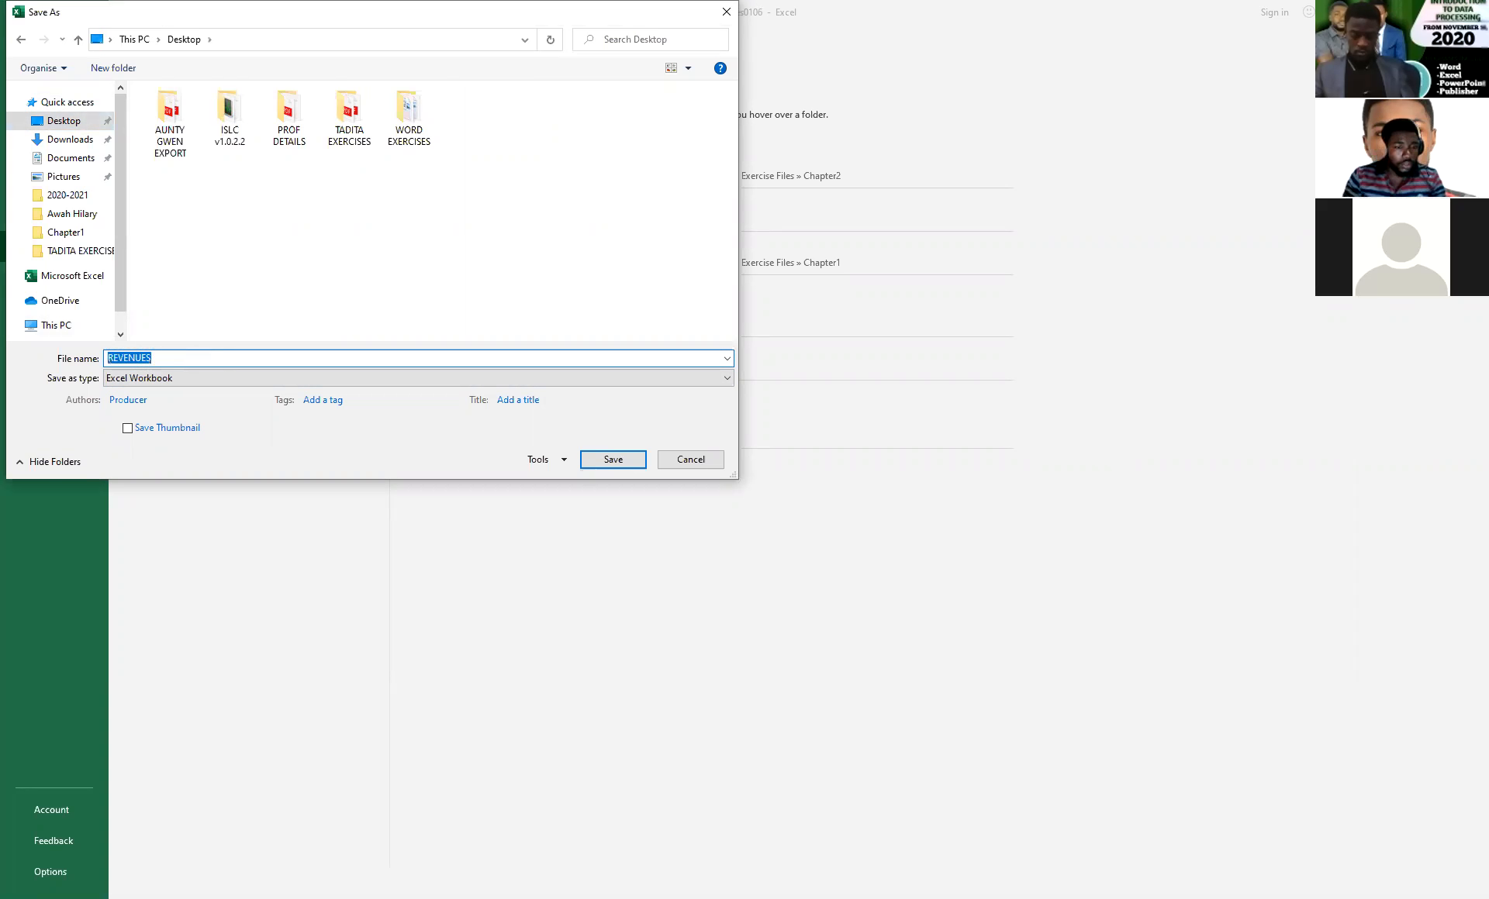
{"action": "key", "text": "Return"}
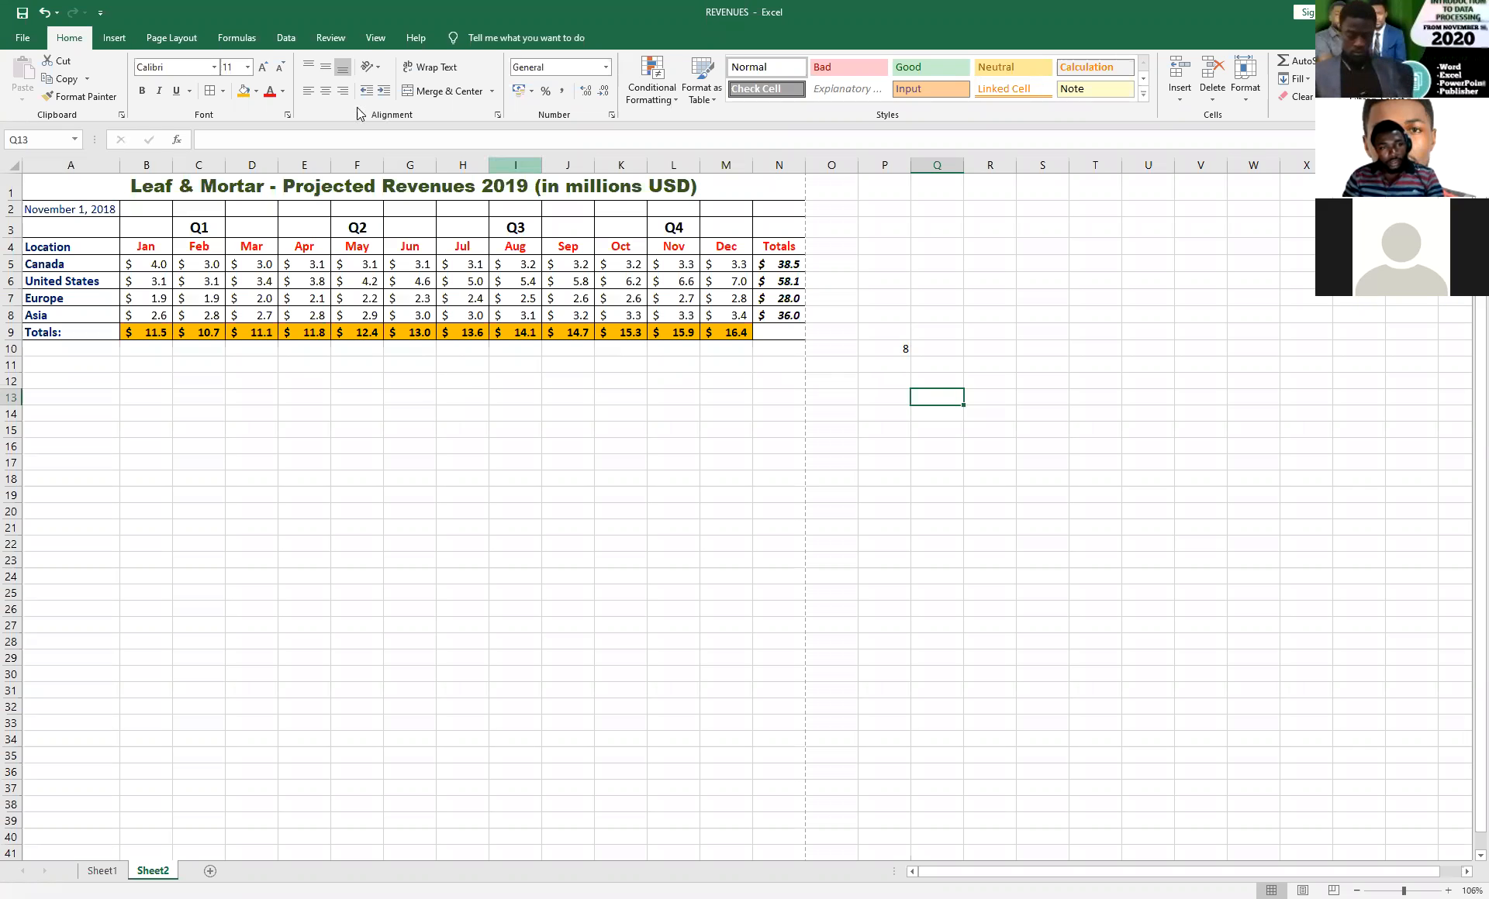
Change the formula in P10 to =2*10, and clear the cell.
{"action": "left_click", "coordinate": [885, 351]}
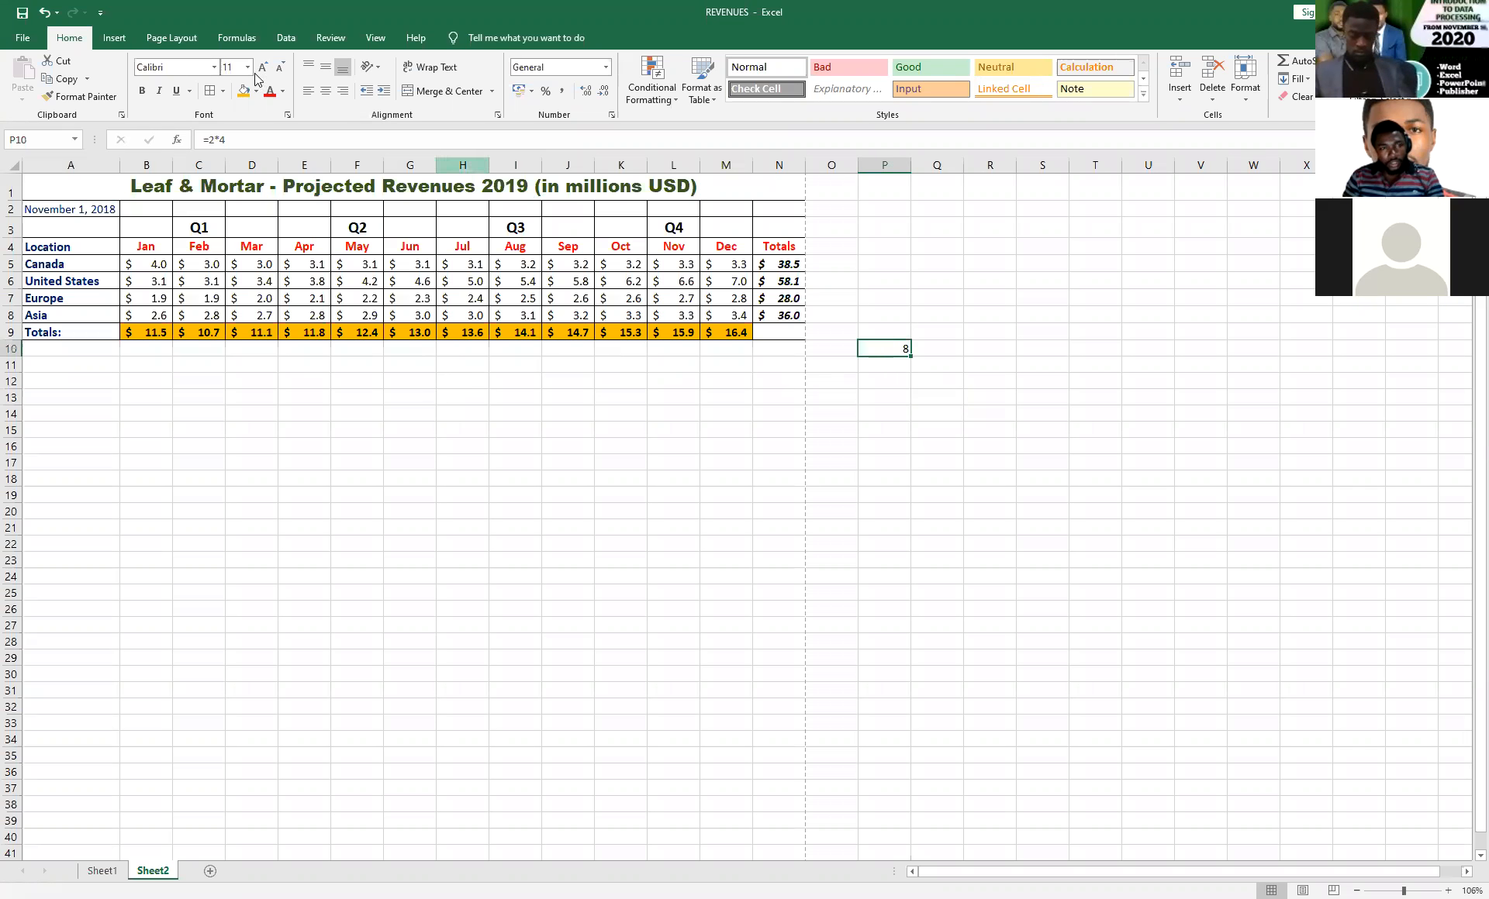
{"action": "left_click", "coordinate": [228, 140]}
{"action": "key", "text": "BackSpace"}
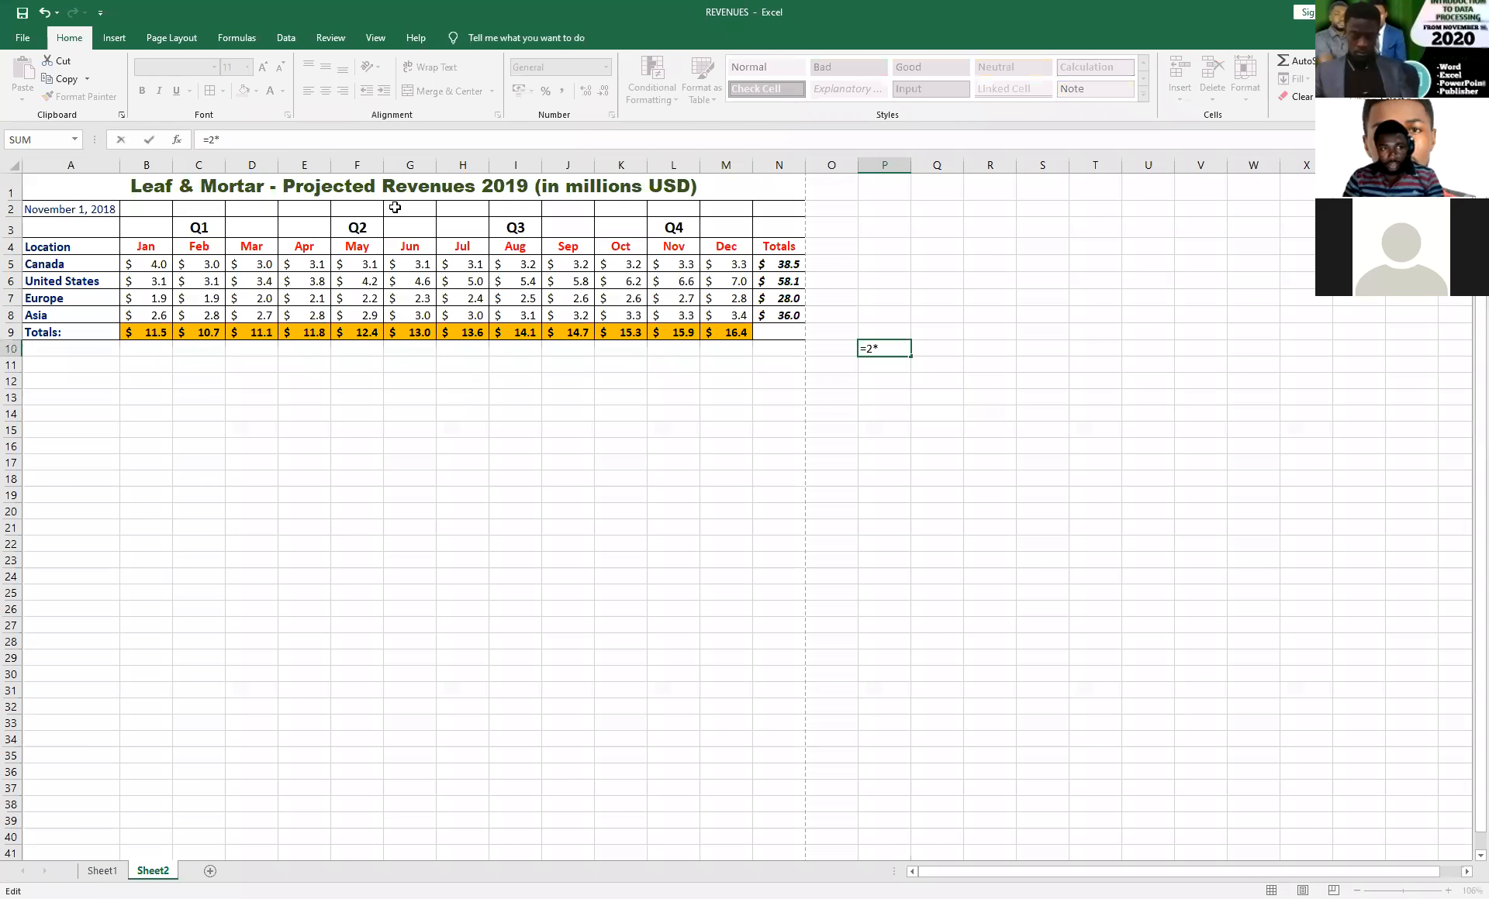
{"action": "type", "text": "10"}
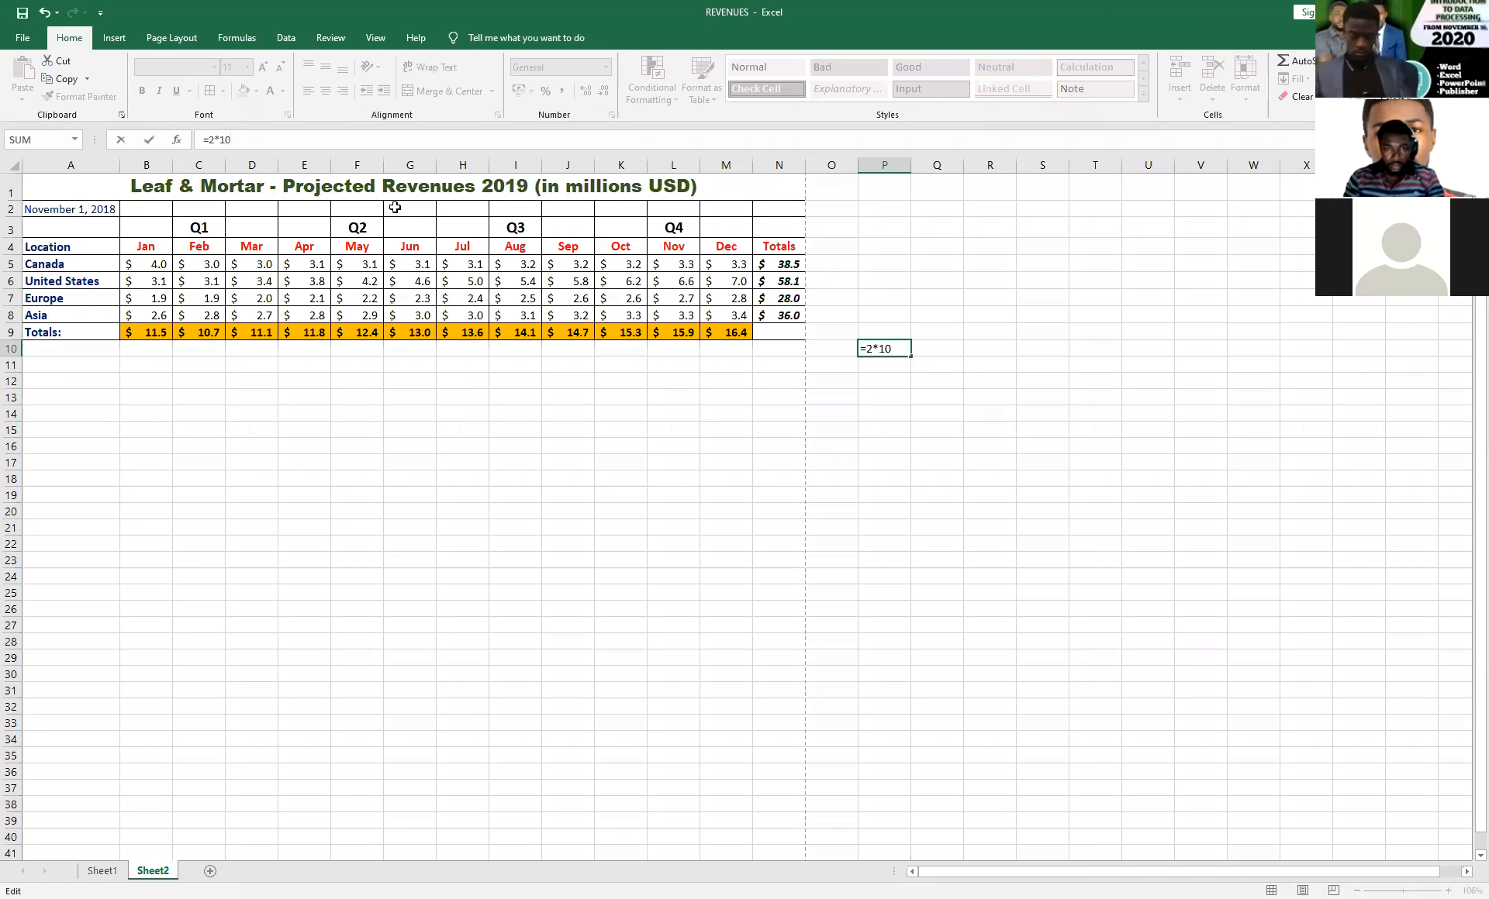
{"action": "key", "text": "Return"}
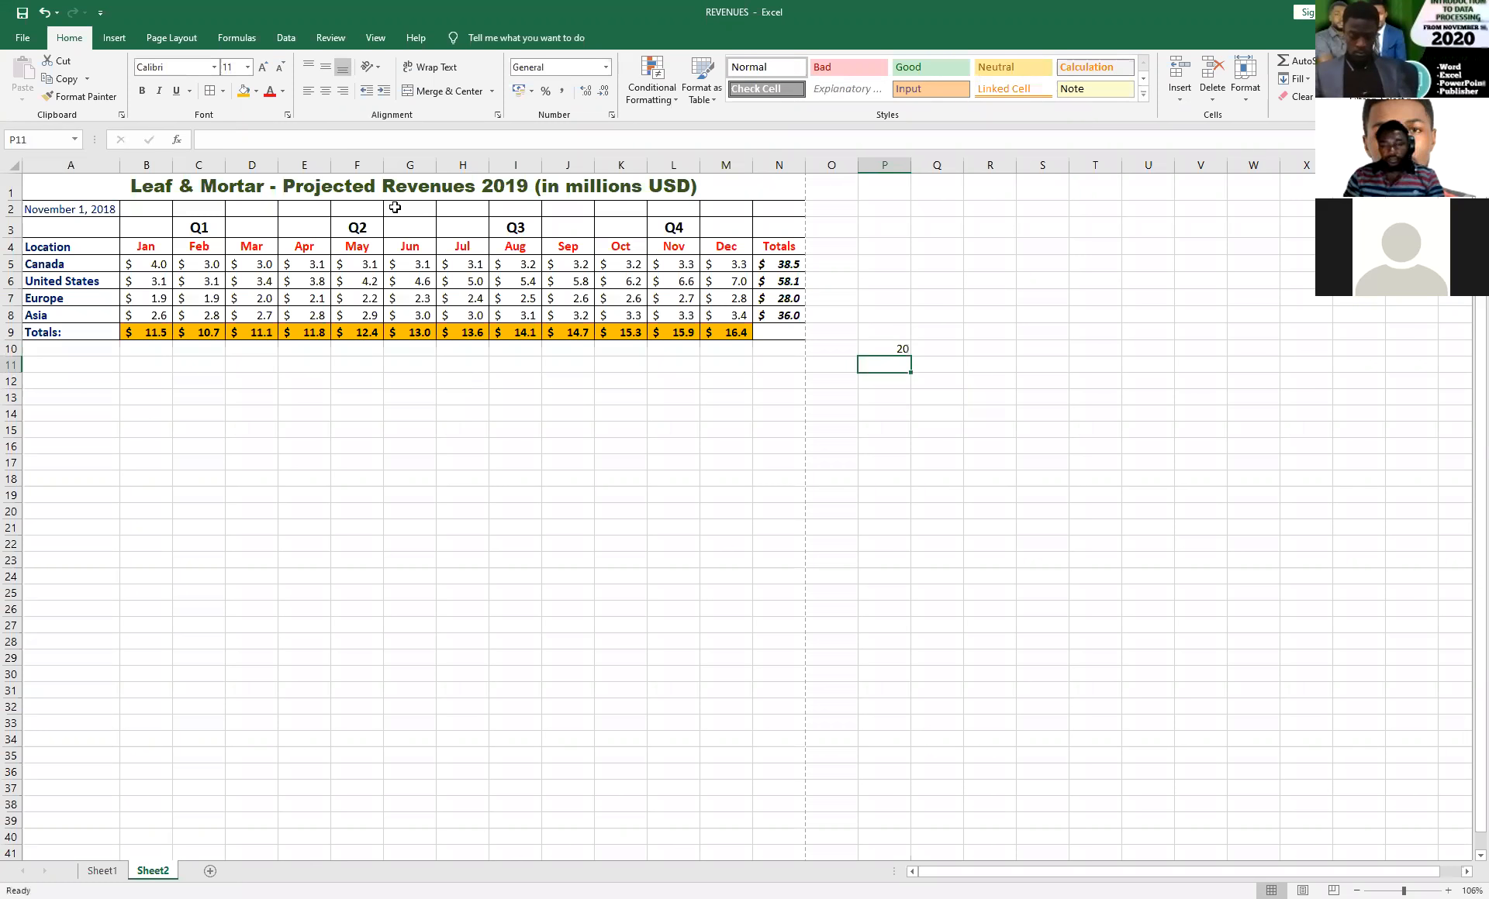
{"action": "left_click", "coordinate": [880, 346]}
{"action": "key", "text": "Delete"}
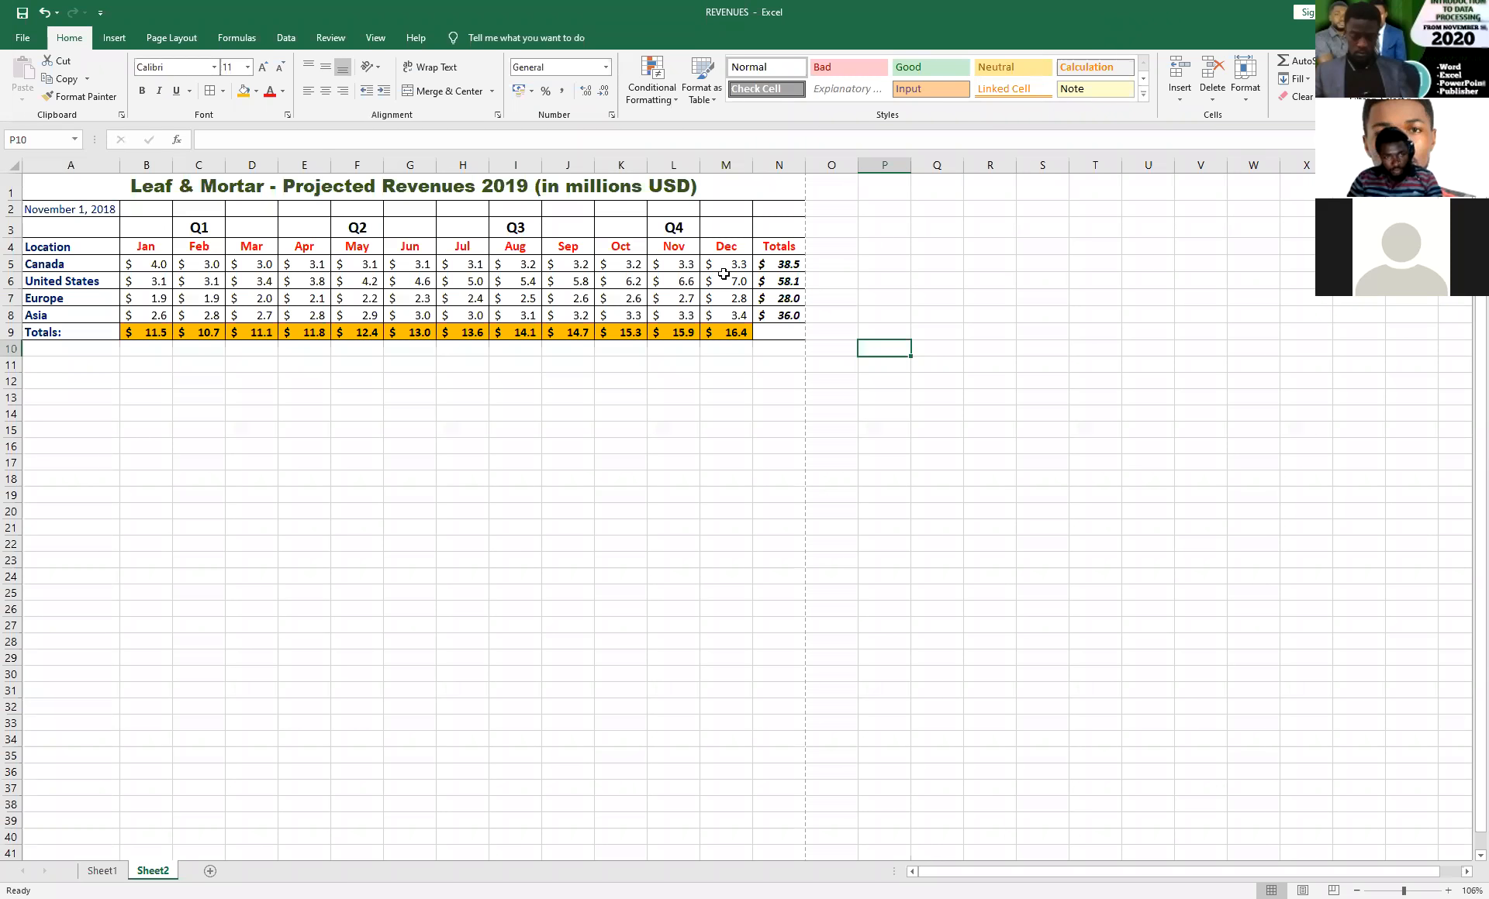
Insert a blank column between the May and Jun columns.
{"action": "left_click", "coordinate": [392, 210]}
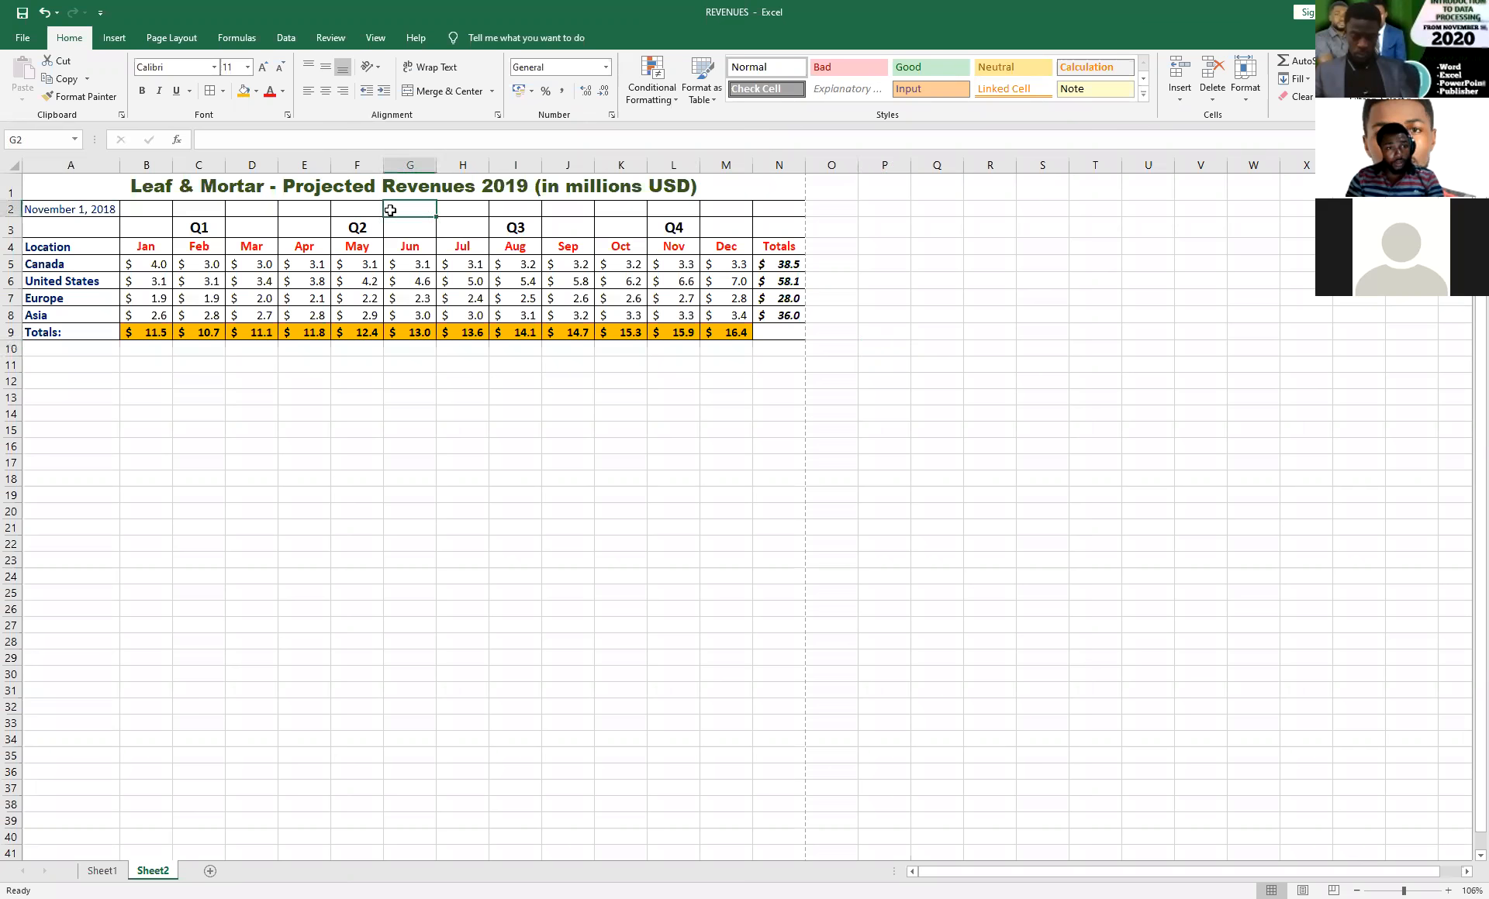
{"action": "left_click", "coordinate": [401, 165]}
{"action": "right_click", "coordinate": [401, 166]}
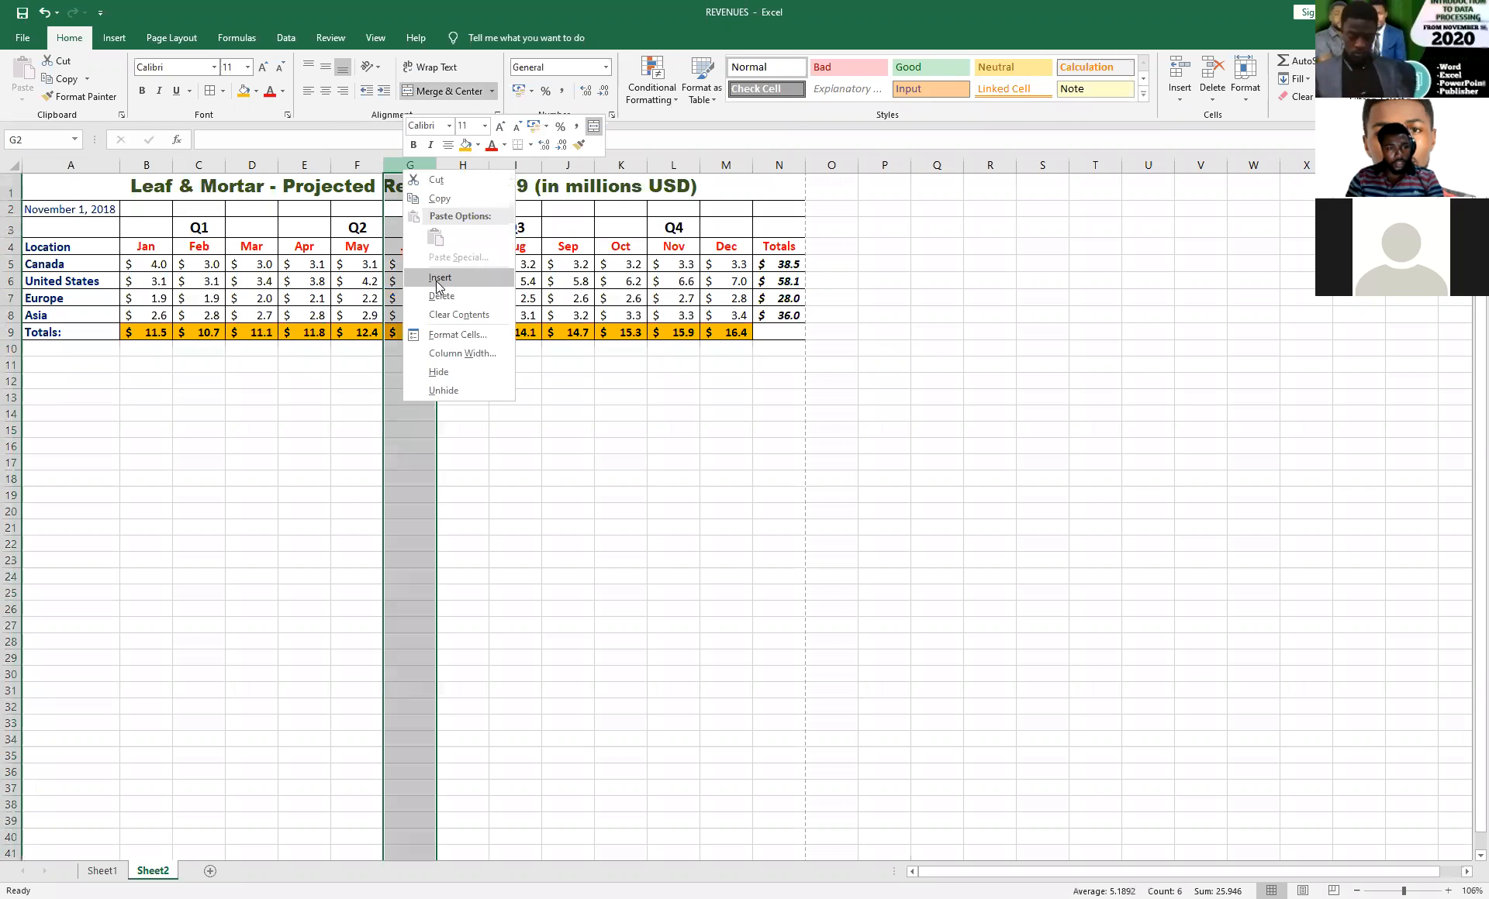
{"action": "left_click", "coordinate": [436, 282]}
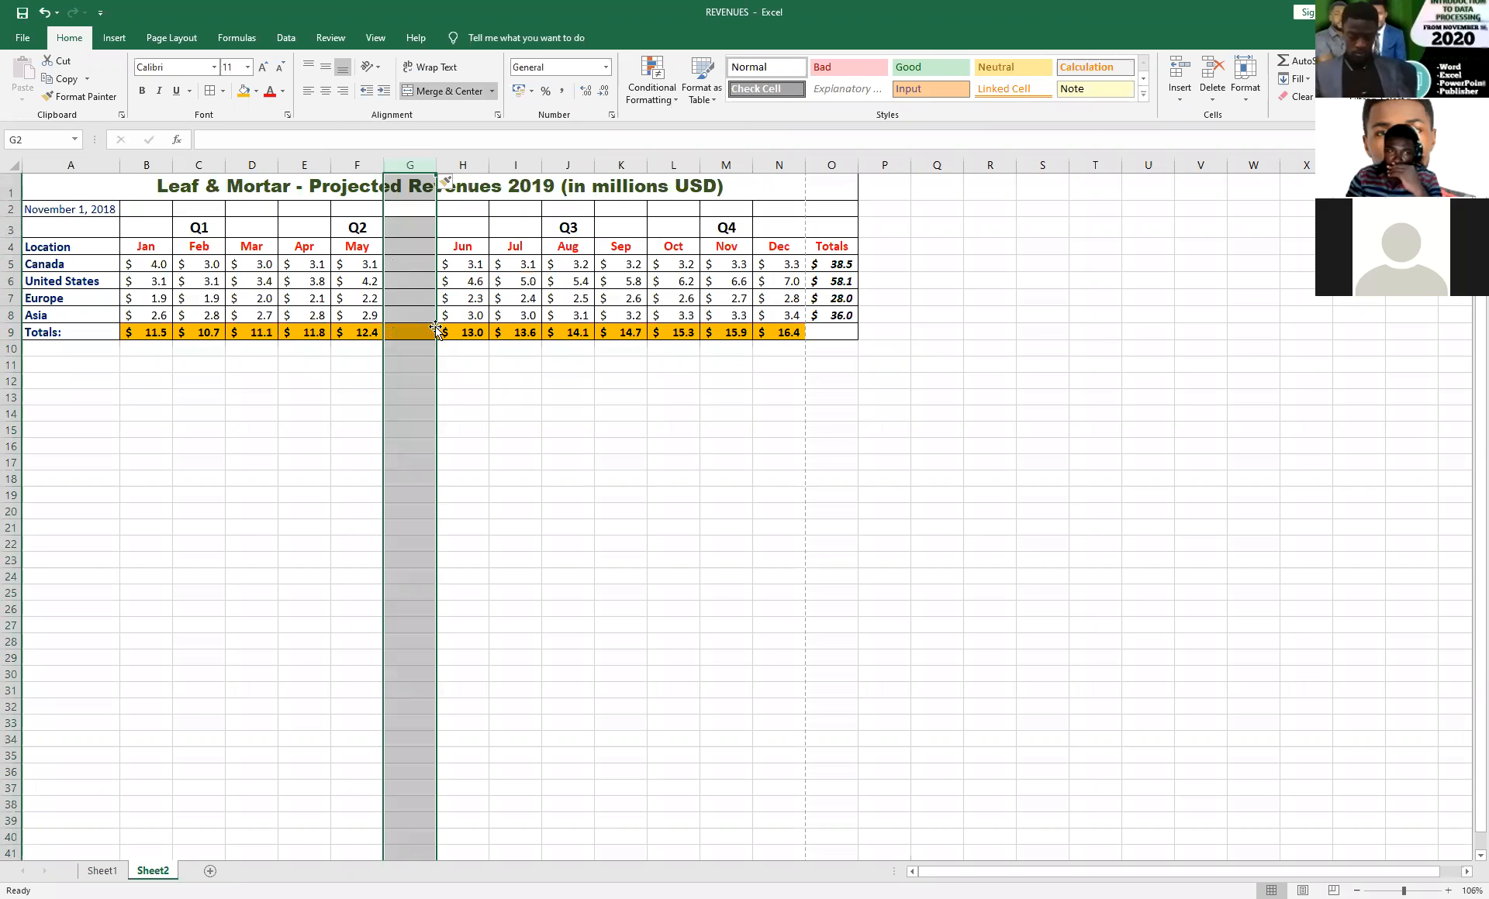
Enter 1000 in cell G5 and fill the value down through G9.
{"action": "left_click", "coordinate": [401, 266]}
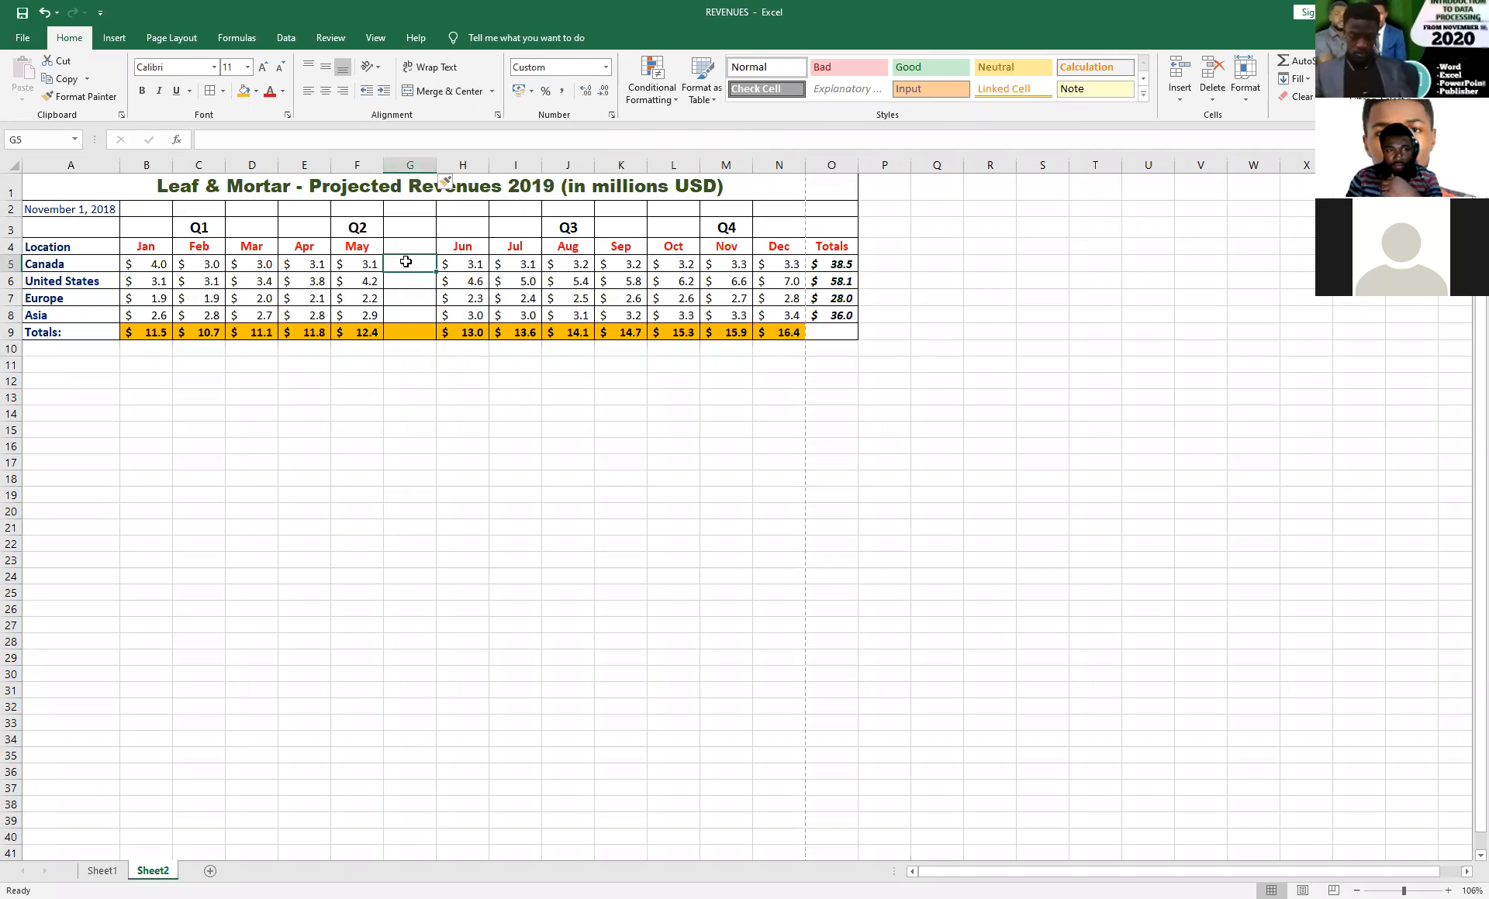
{"action": "type", "text": "10000"}
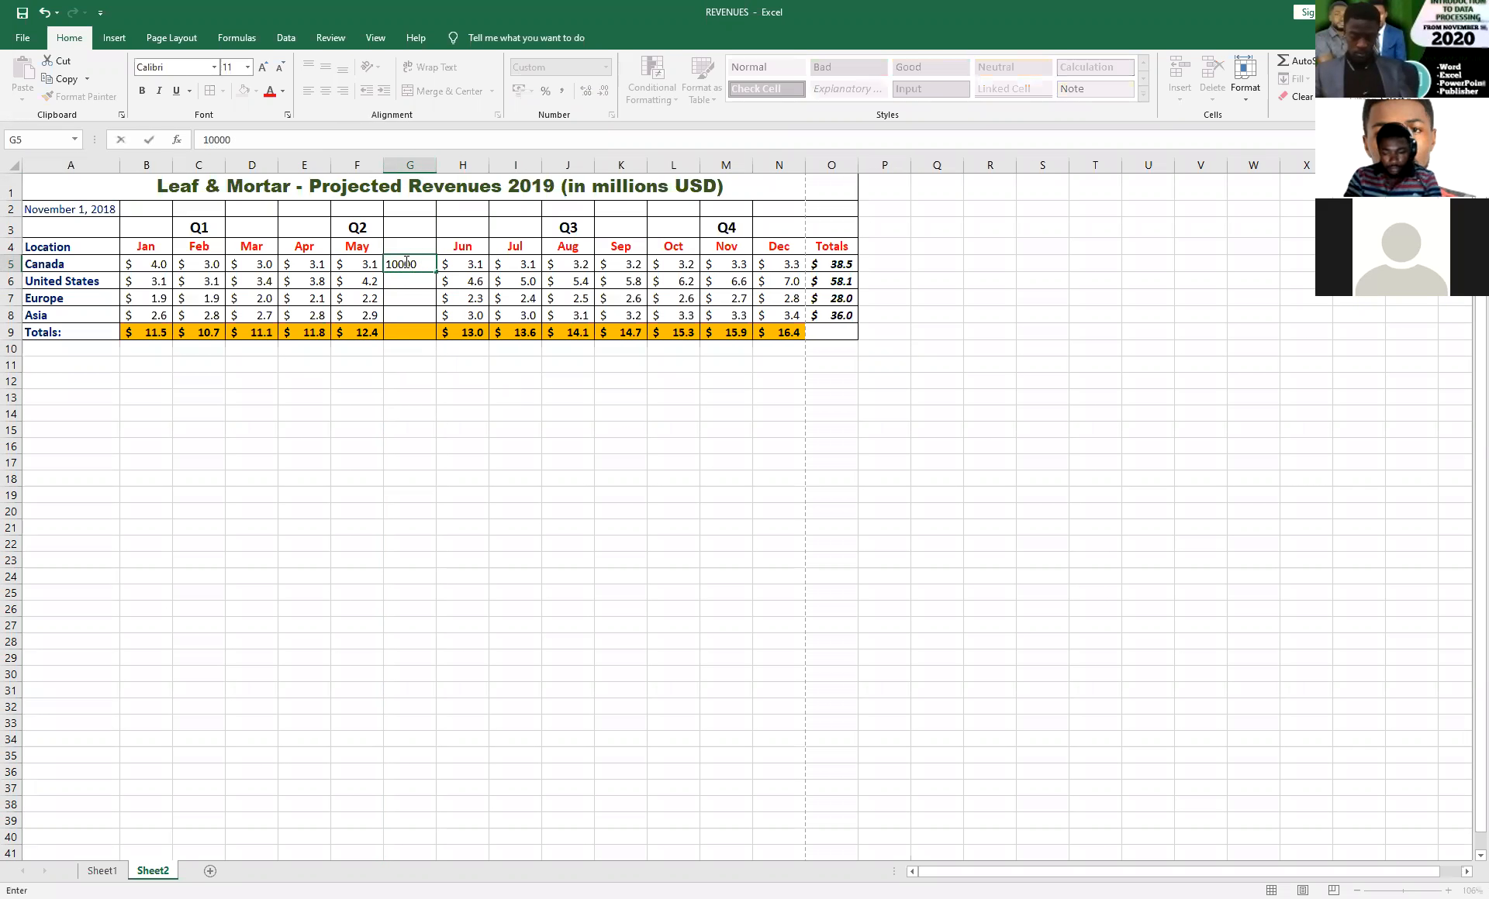
{"action": "key", "text": "BackSpace"}
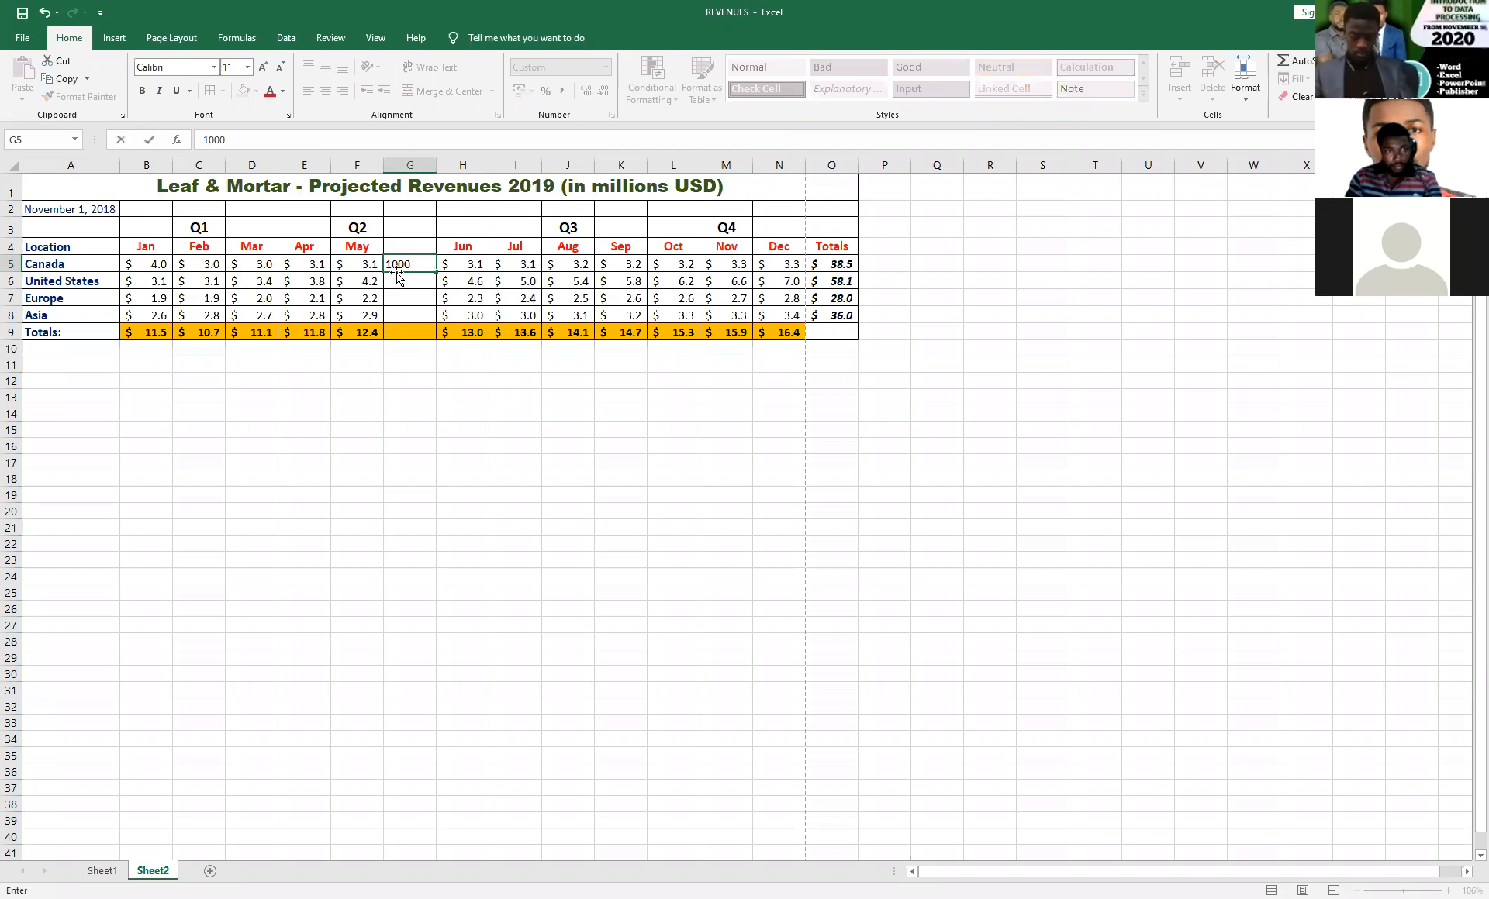
{"action": "key", "text": "F2"}
{"action": "key", "text": "ctrl+Return"}
{"action": "left_click_drag", "start_coordinate": [436, 273], "coordinate": [438, 340]}
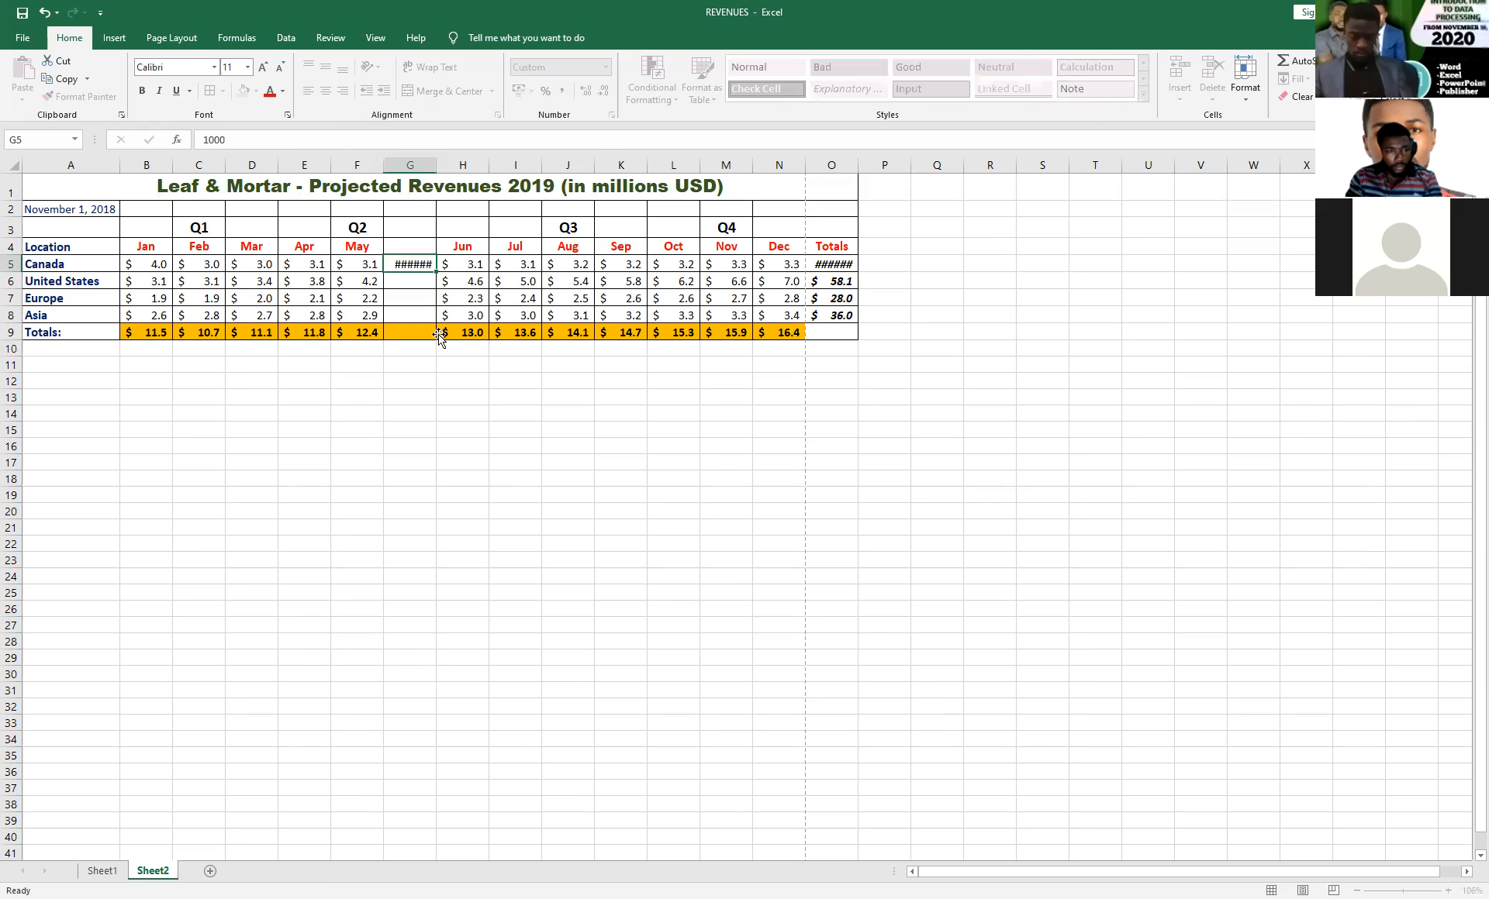
Format cells G5:G9 with the Number category, one decimal place and the 1000 separator.
{"action": "left_click", "coordinate": [416, 267]}
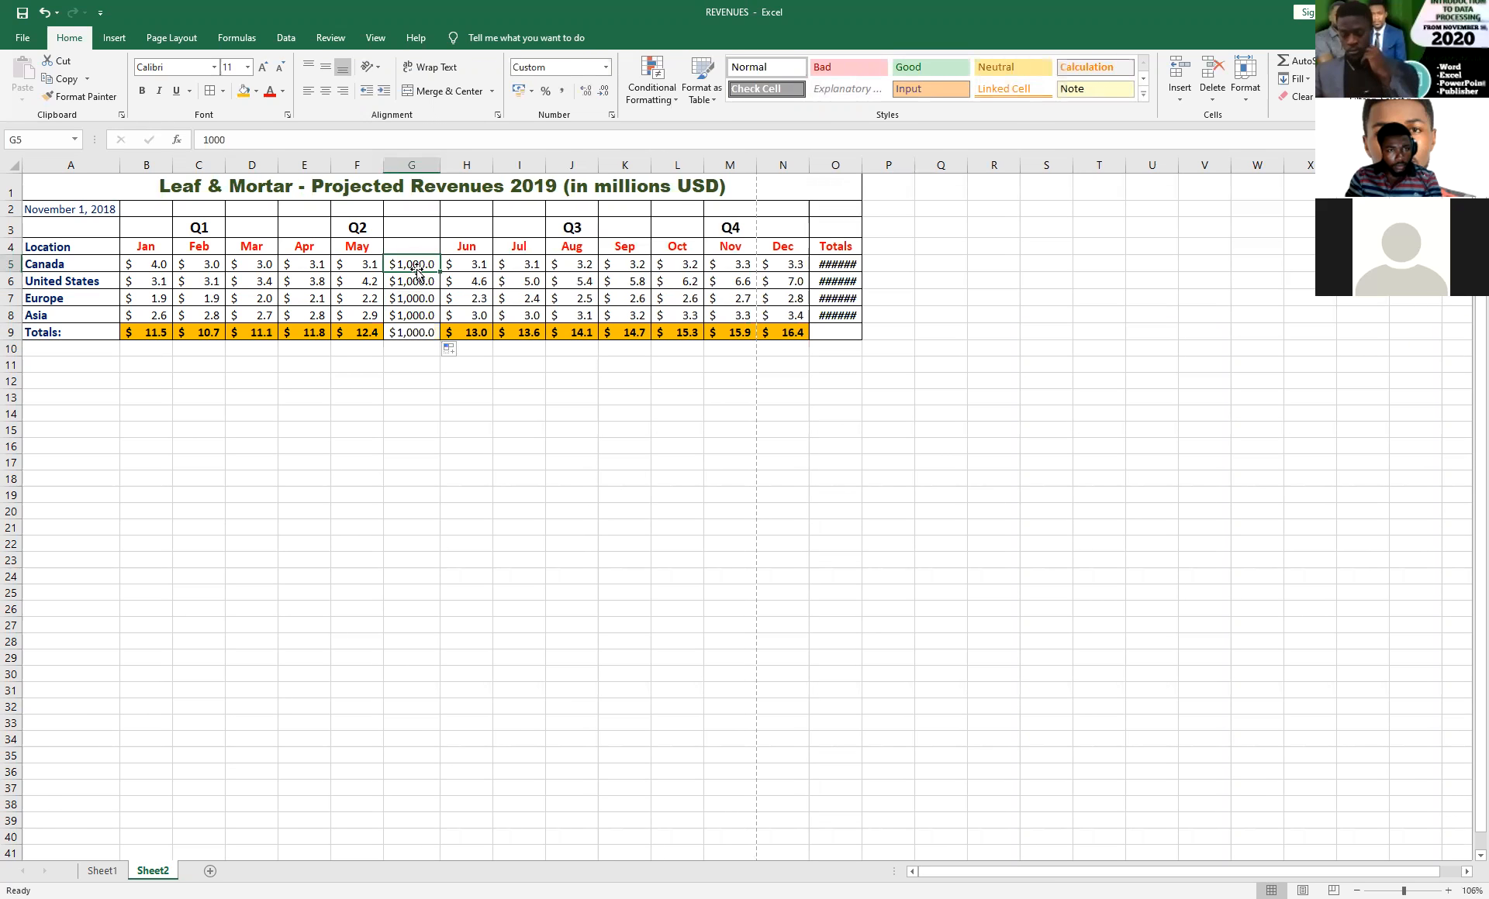
{"action": "left_click", "coordinate": [414, 331], "text": "shift"}
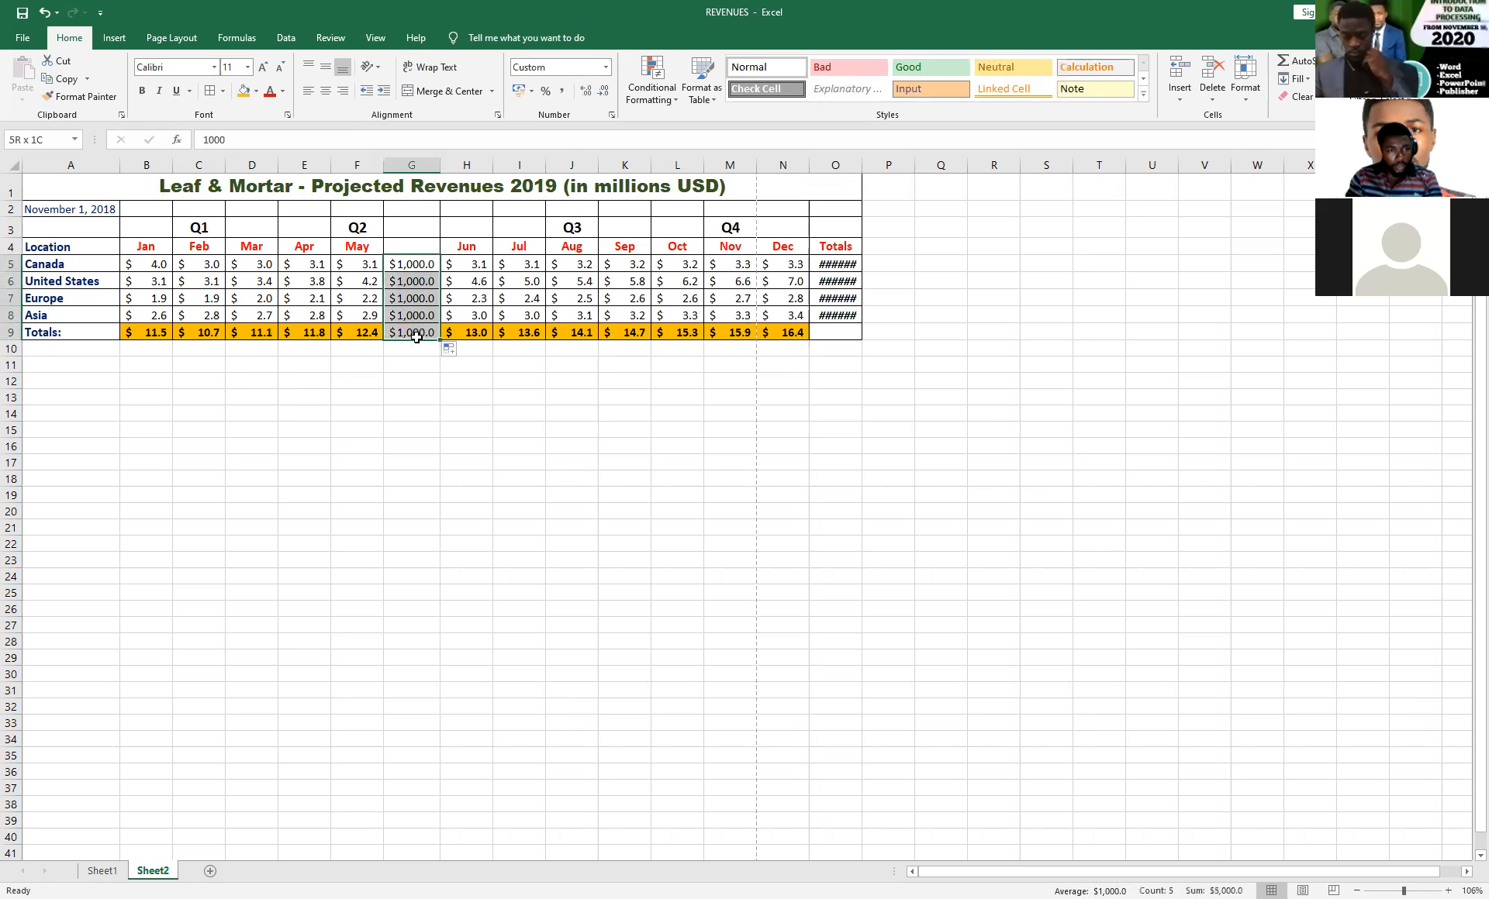
{"action": "left_click", "coordinate": [612, 115]}
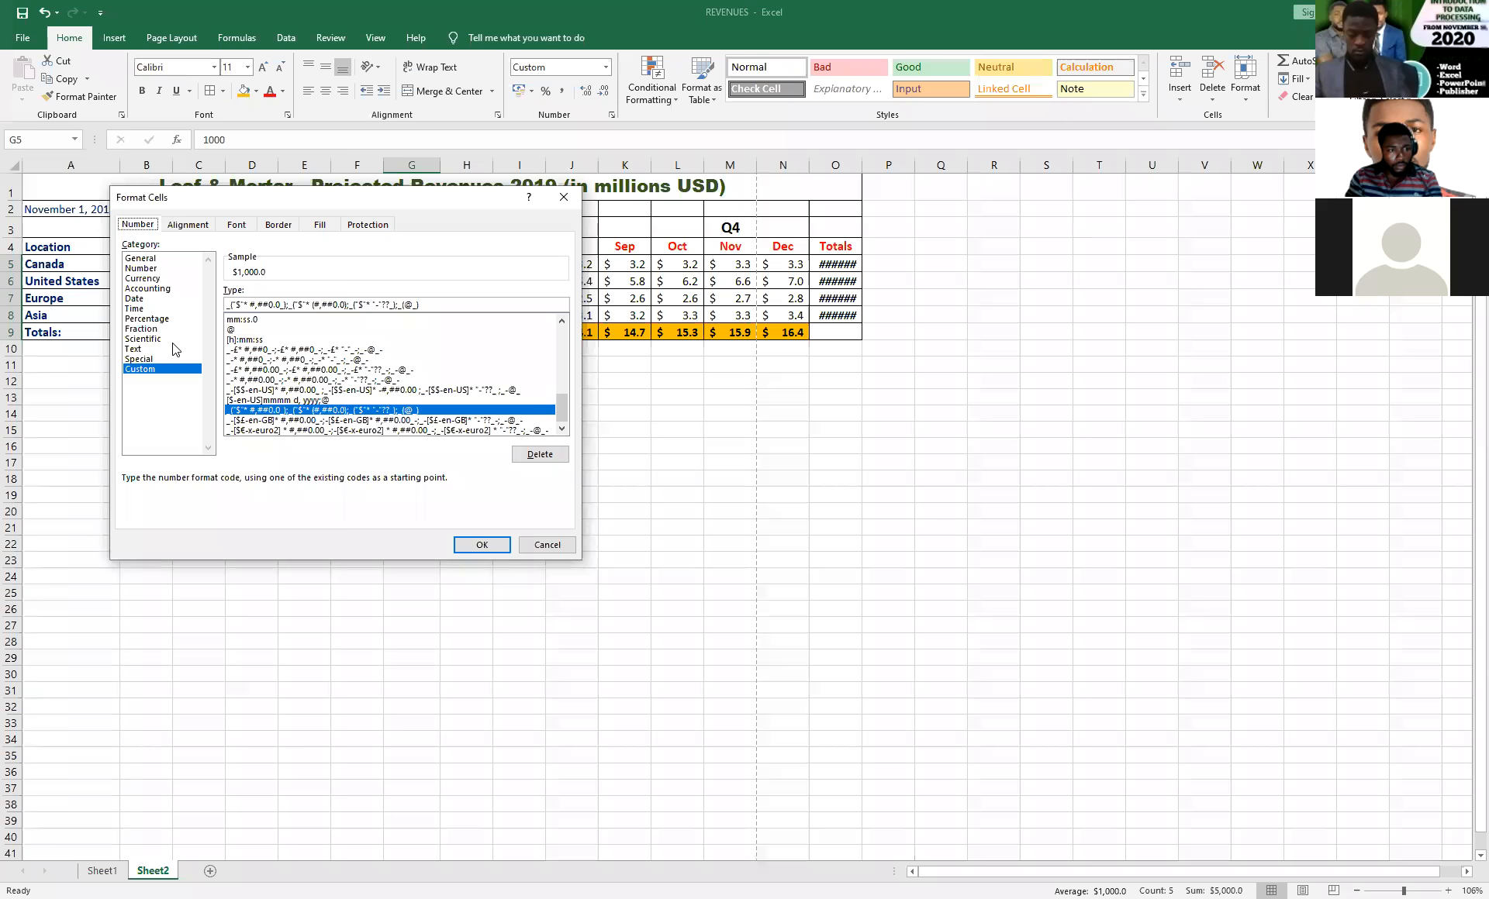
{"action": "left_click", "coordinate": [142, 259]}
{"action": "left_click", "coordinate": [141, 268]}
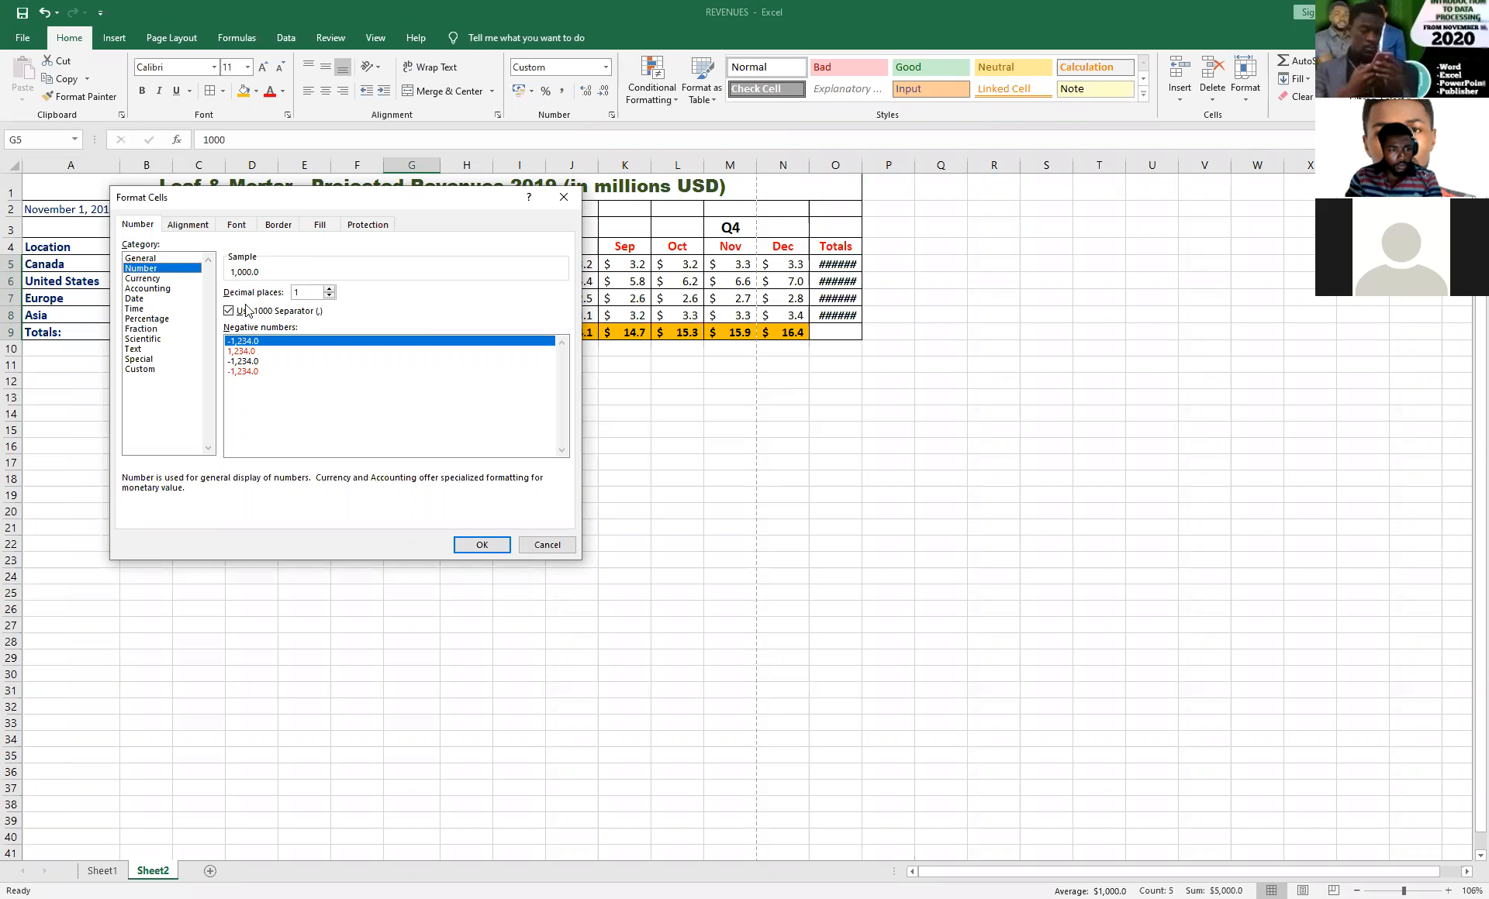
{"action": "left_click", "coordinate": [228, 311]}
{"action": "left_click", "coordinate": [229, 311]}
{"action": "left_click", "coordinate": [472, 546]}
{"action": "key", "text": "Return"}
{"action": "left_click", "coordinate": [515, 380]}
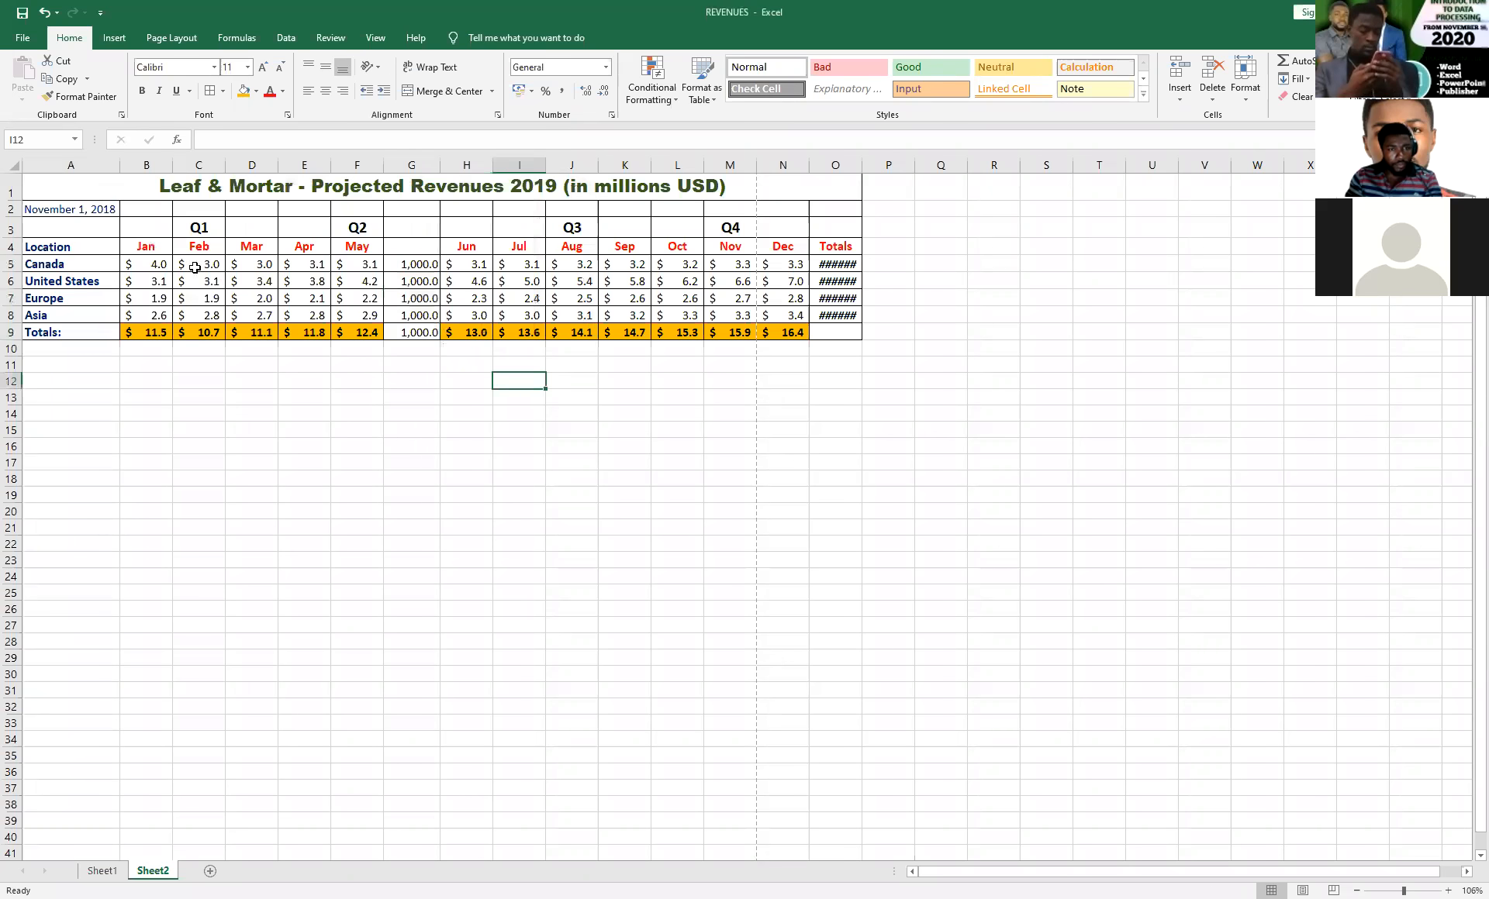
Enter 2000 in G6, 4000 in G7 and 5000 in G8, and clear the value in G9.
{"action": "left_click", "coordinate": [418, 283]}
{"action": "type", "text": "2,"}
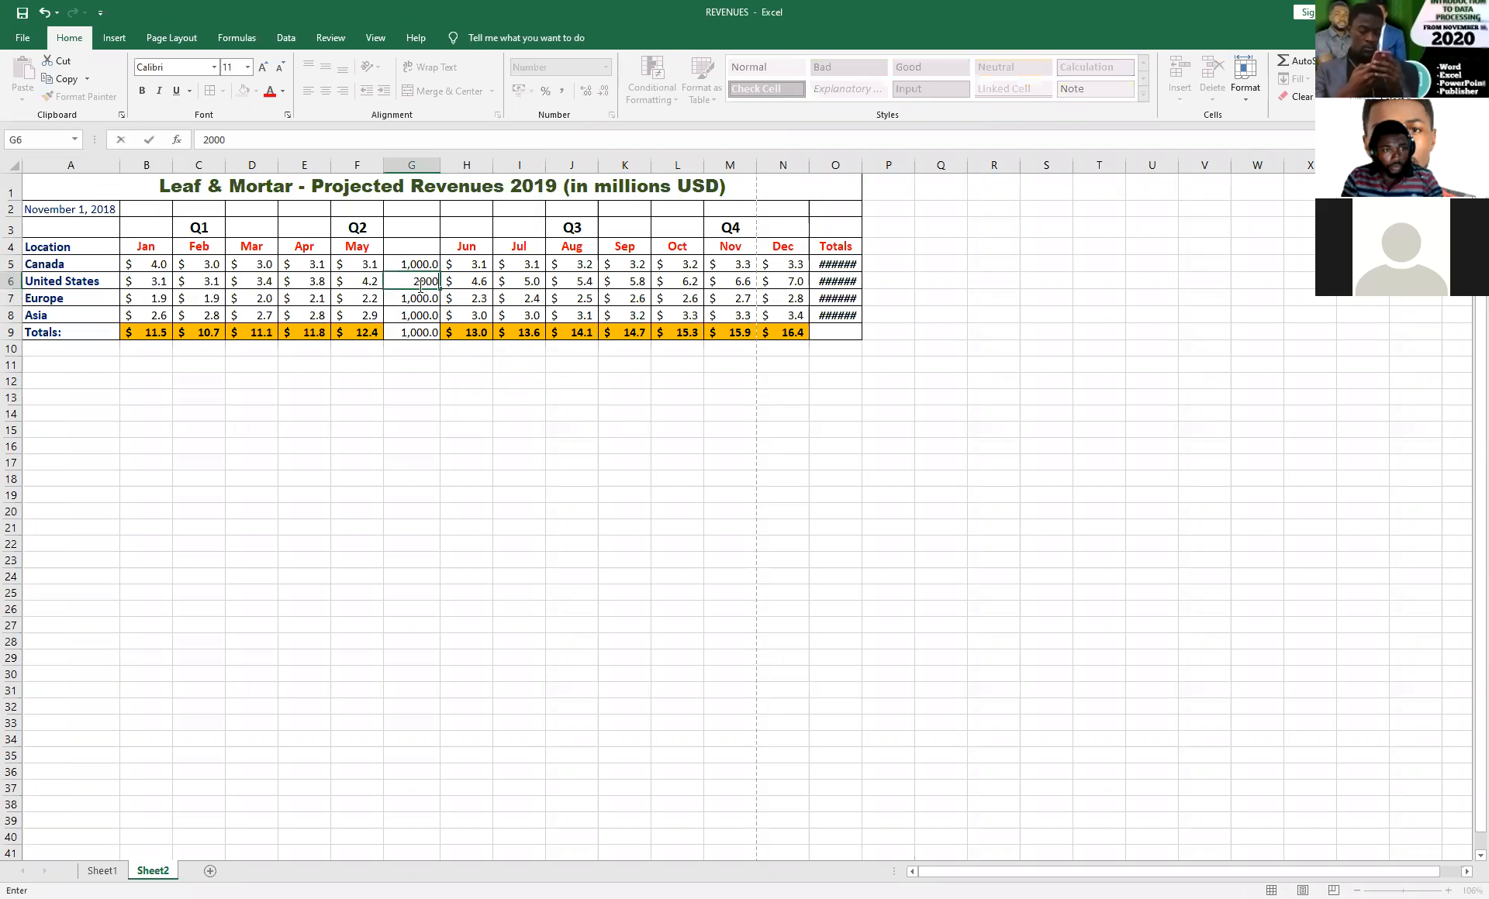
{"action": "type", "text": "000"}
{"action": "left_click", "coordinate": [411, 302]}
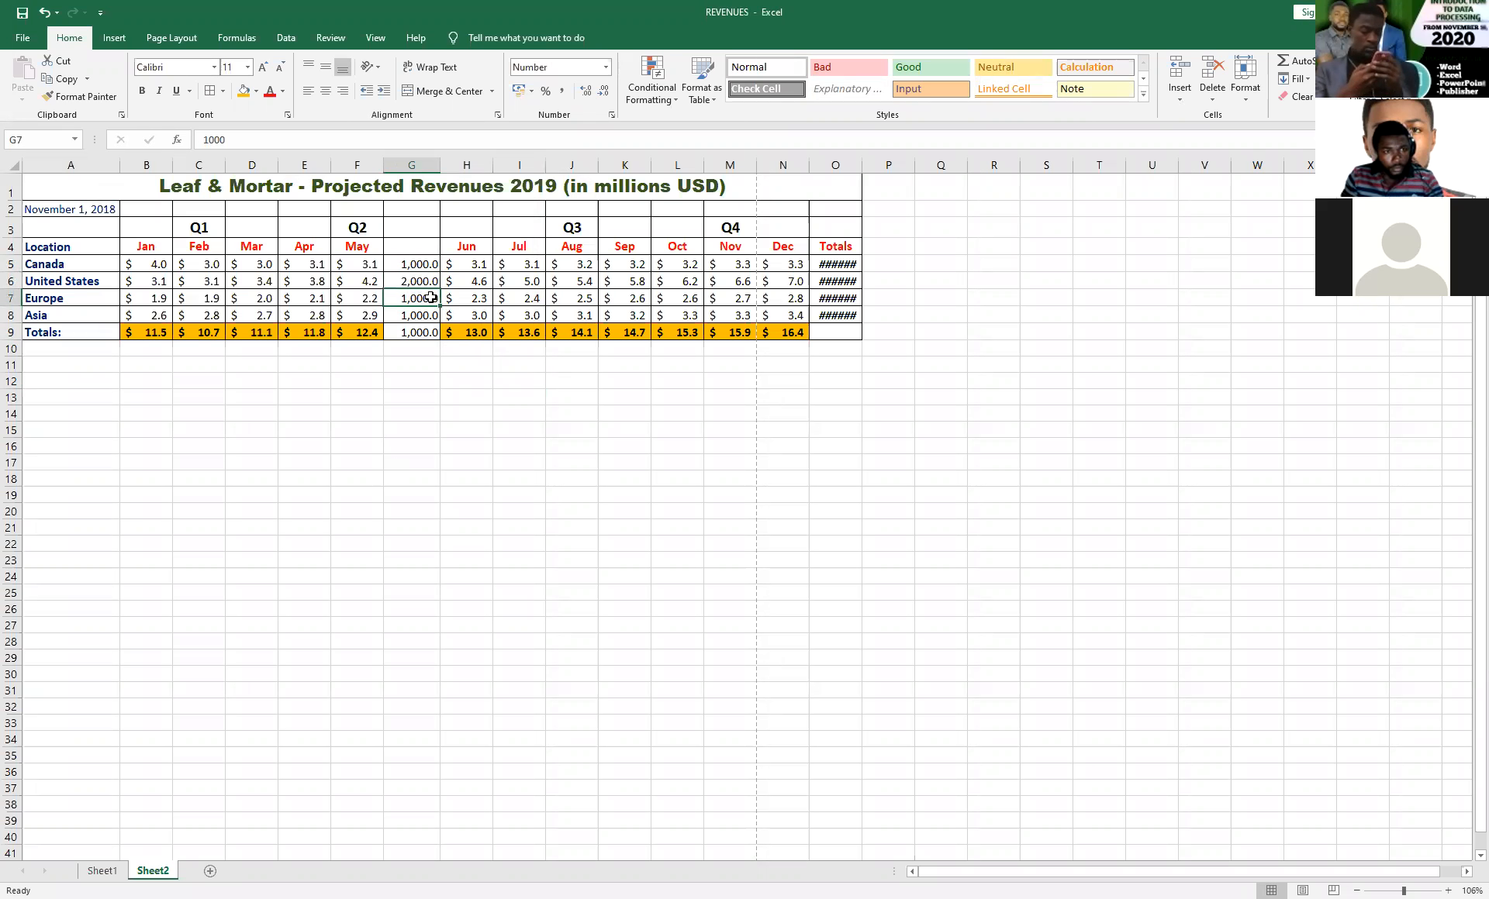
{"action": "type", "text": "4000"}
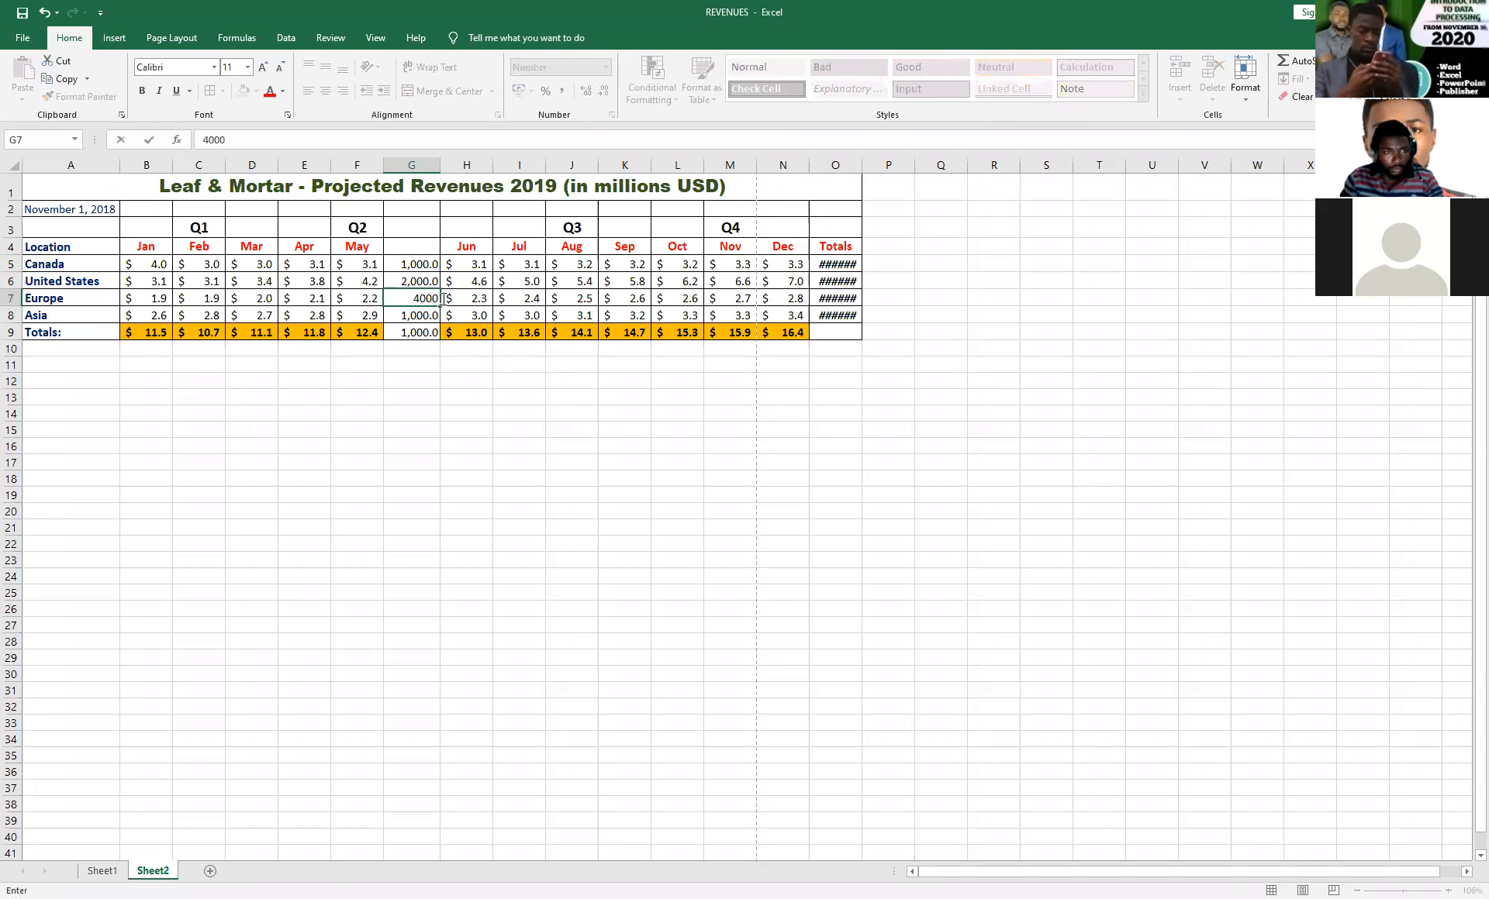
{"action": "left_click", "coordinate": [414, 316]}
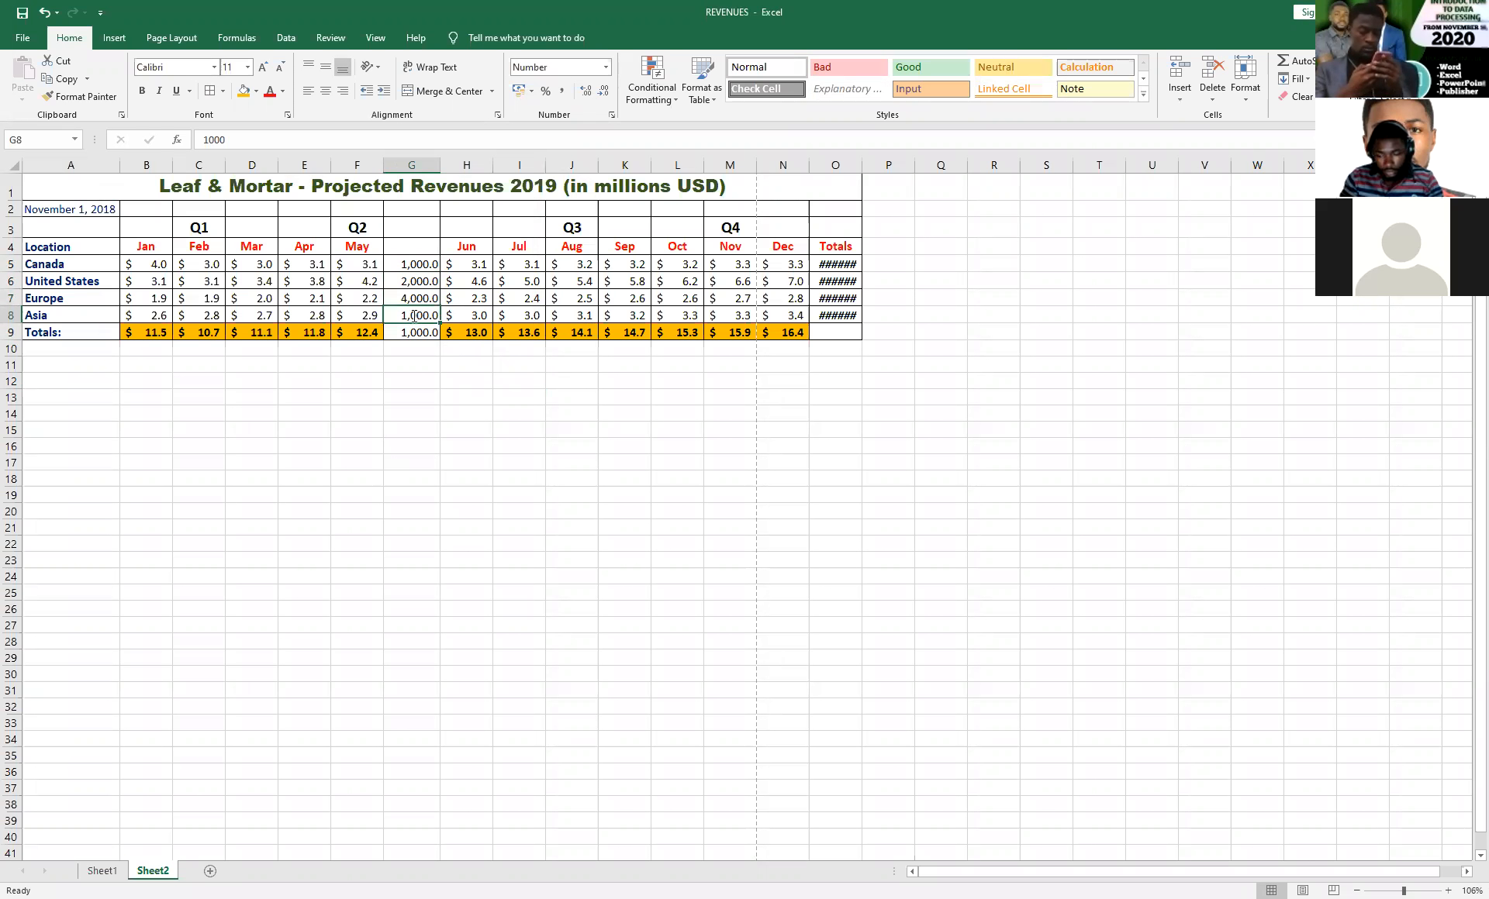
{"action": "type", "text": "5000"}
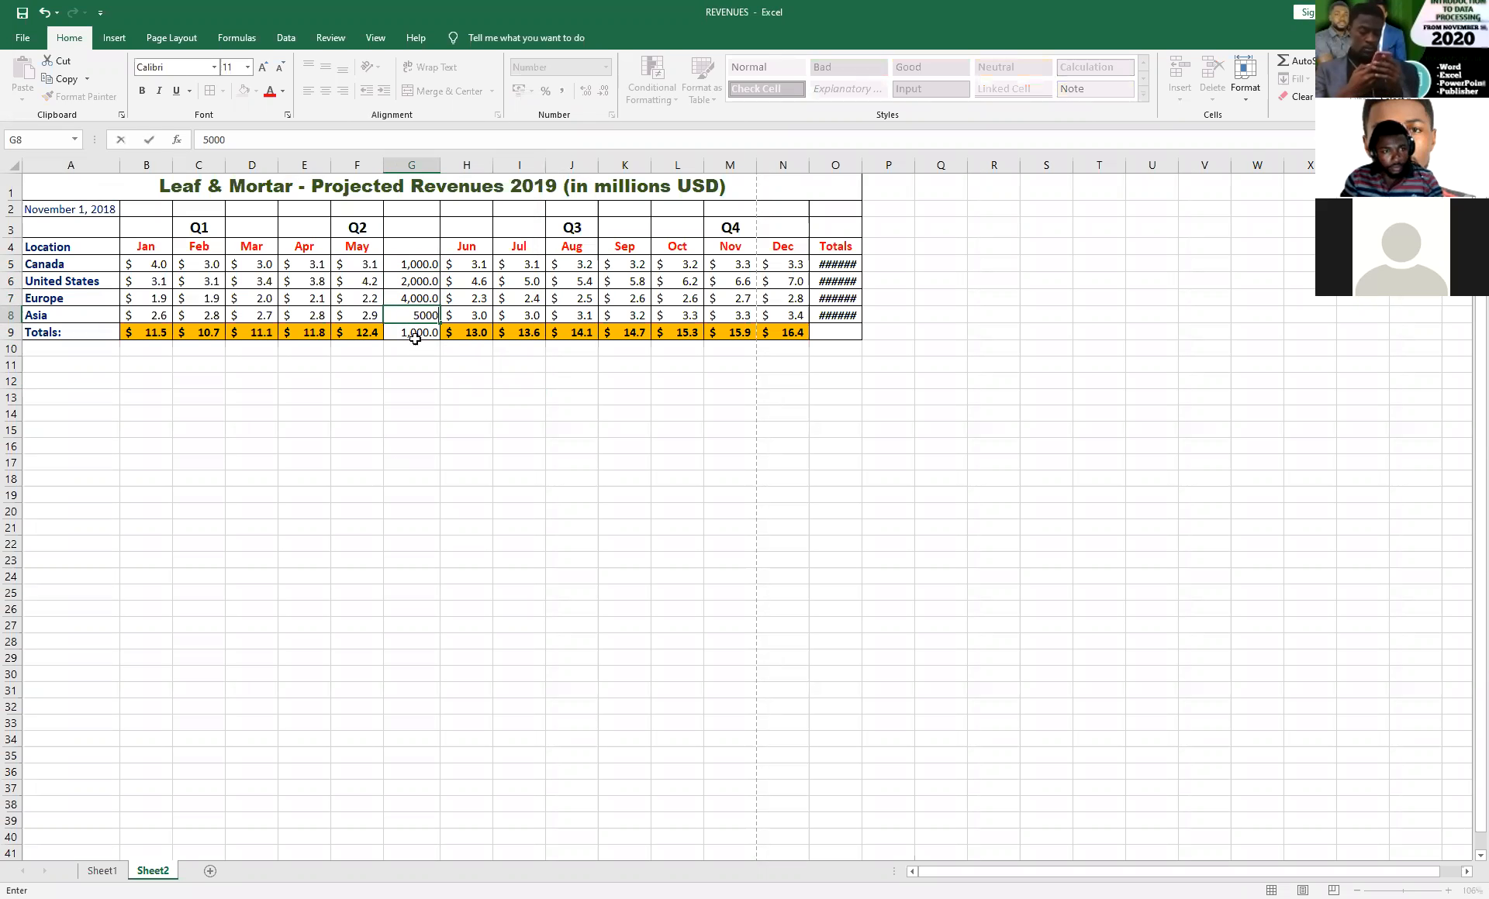
{"action": "left_click", "coordinate": [417, 335]}
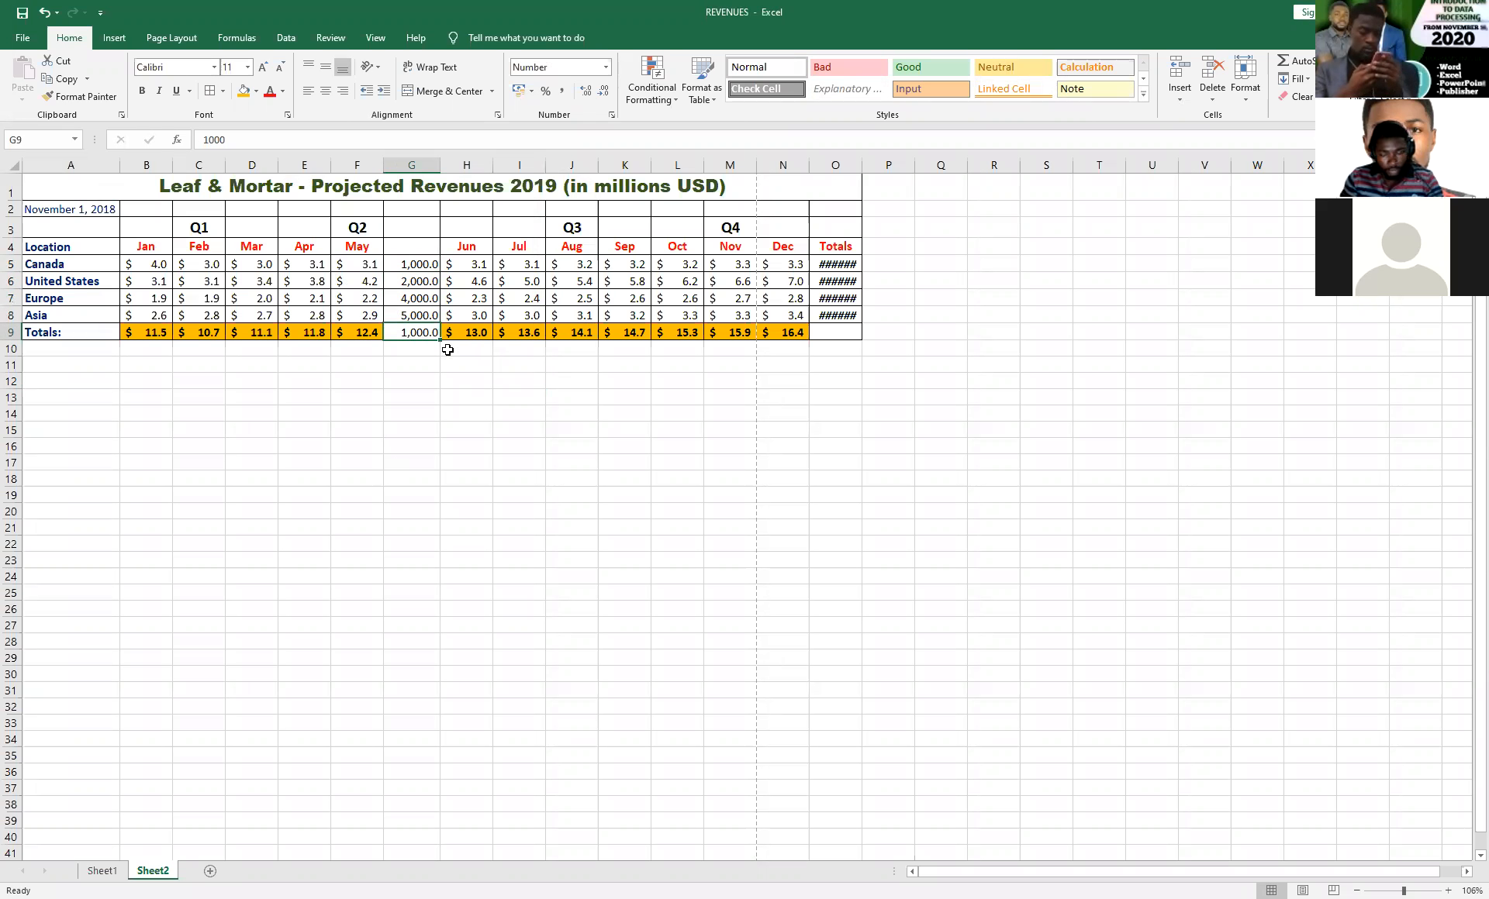
{"action": "key", "text": "Delete"}
{"action": "left_click", "coordinate": [480, 380]}
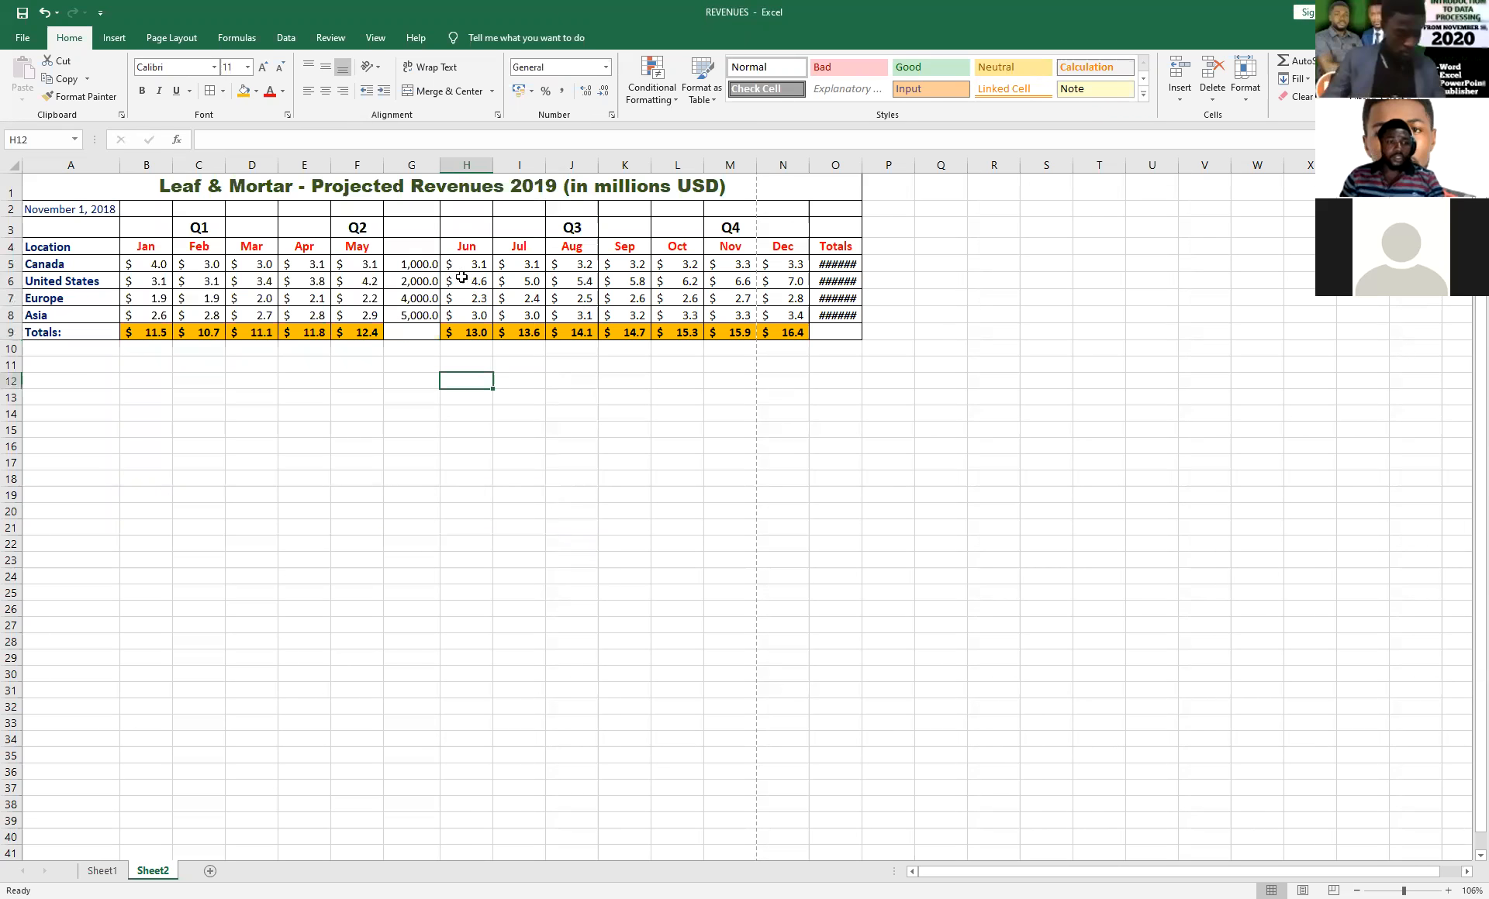
Insert another blank column directly before the Jun column.
{"action": "left_click", "coordinate": [466, 165]}
{"action": "right_click", "coordinate": [466, 165]}
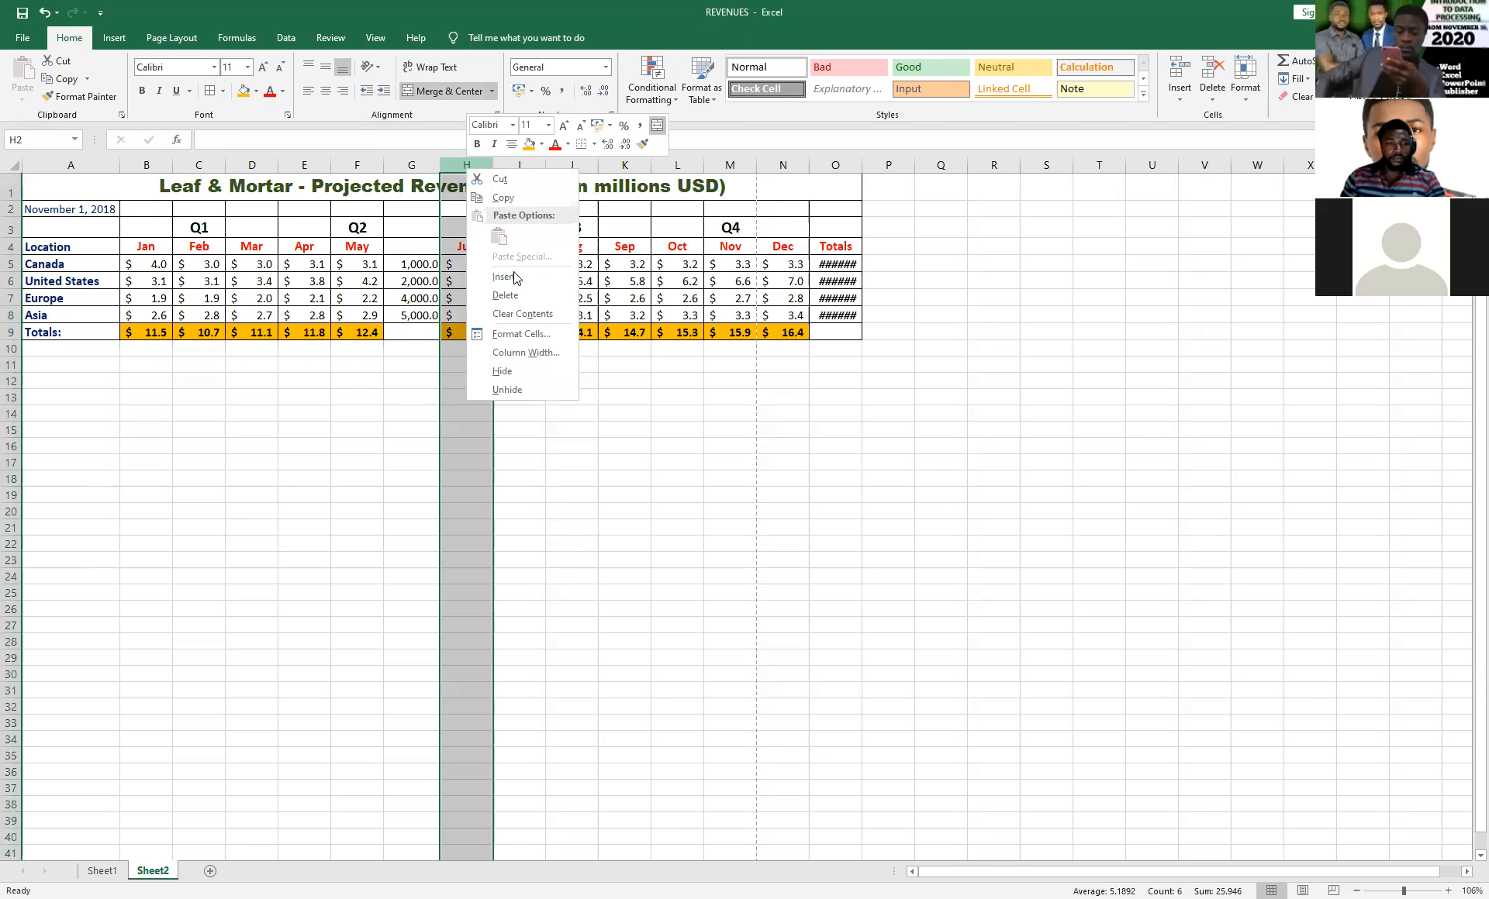
{"action": "left_click", "coordinate": [515, 277]}
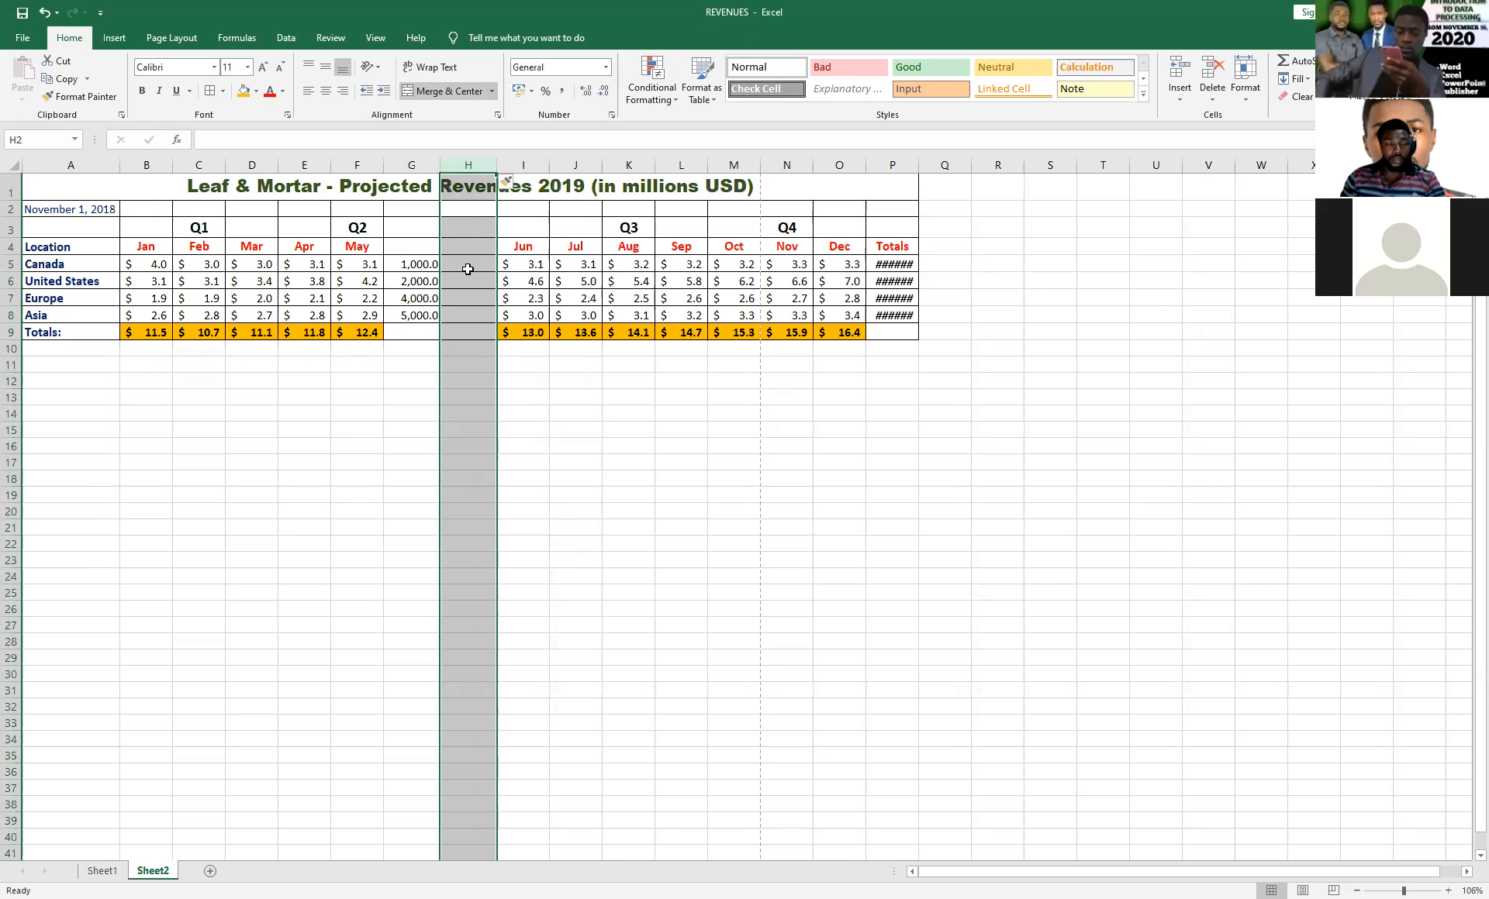
{"action": "left_click", "coordinate": [475, 265]}
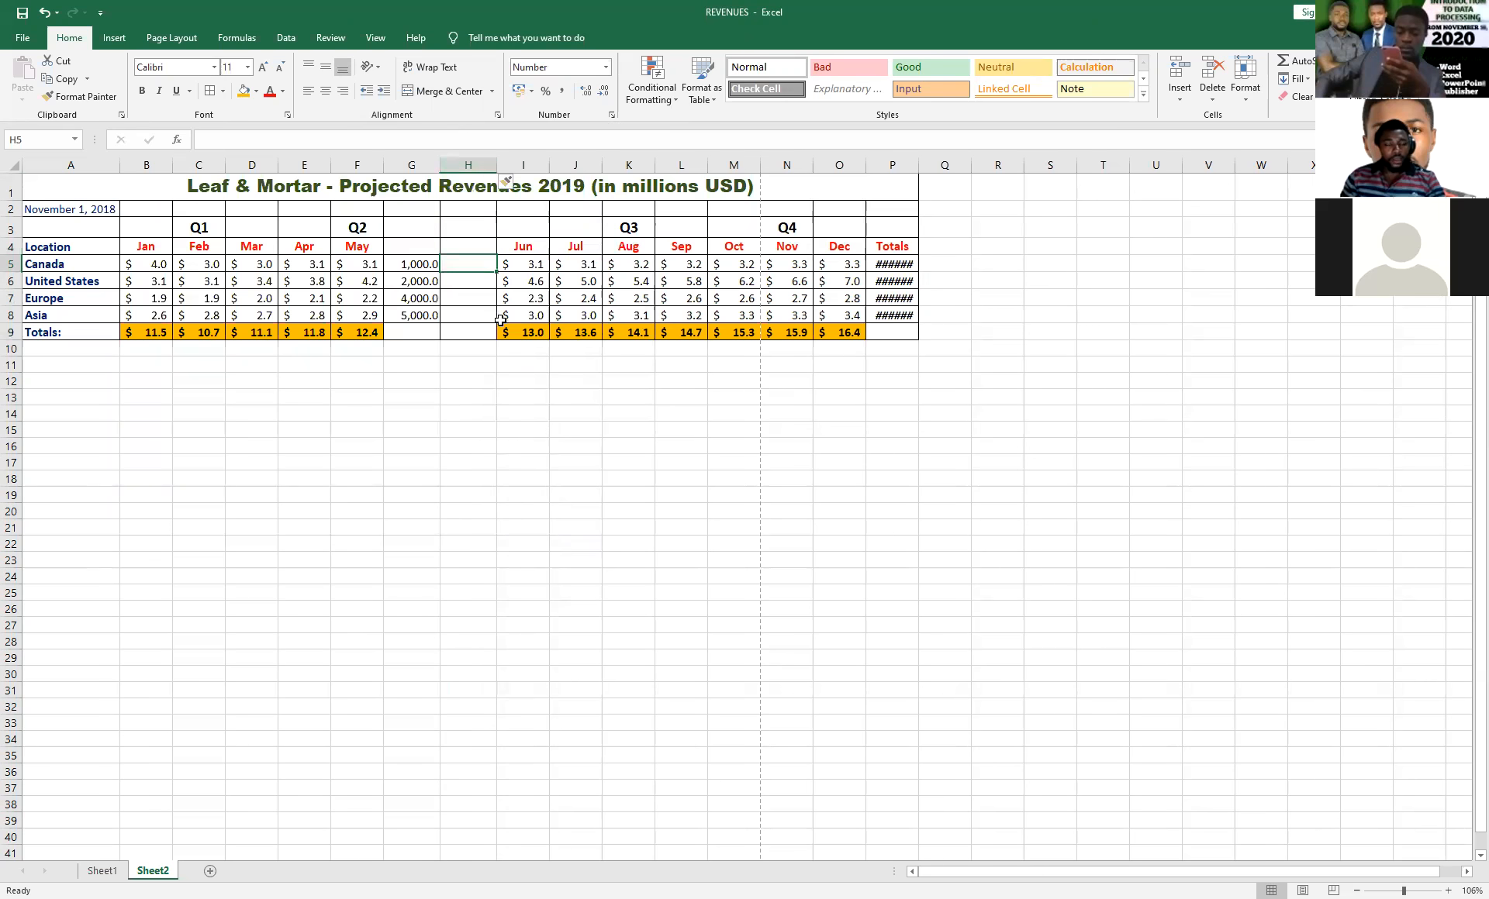
{"action": "left_click", "coordinate": [411, 264]}
{"action": "left_click", "coordinate": [363, 265]}
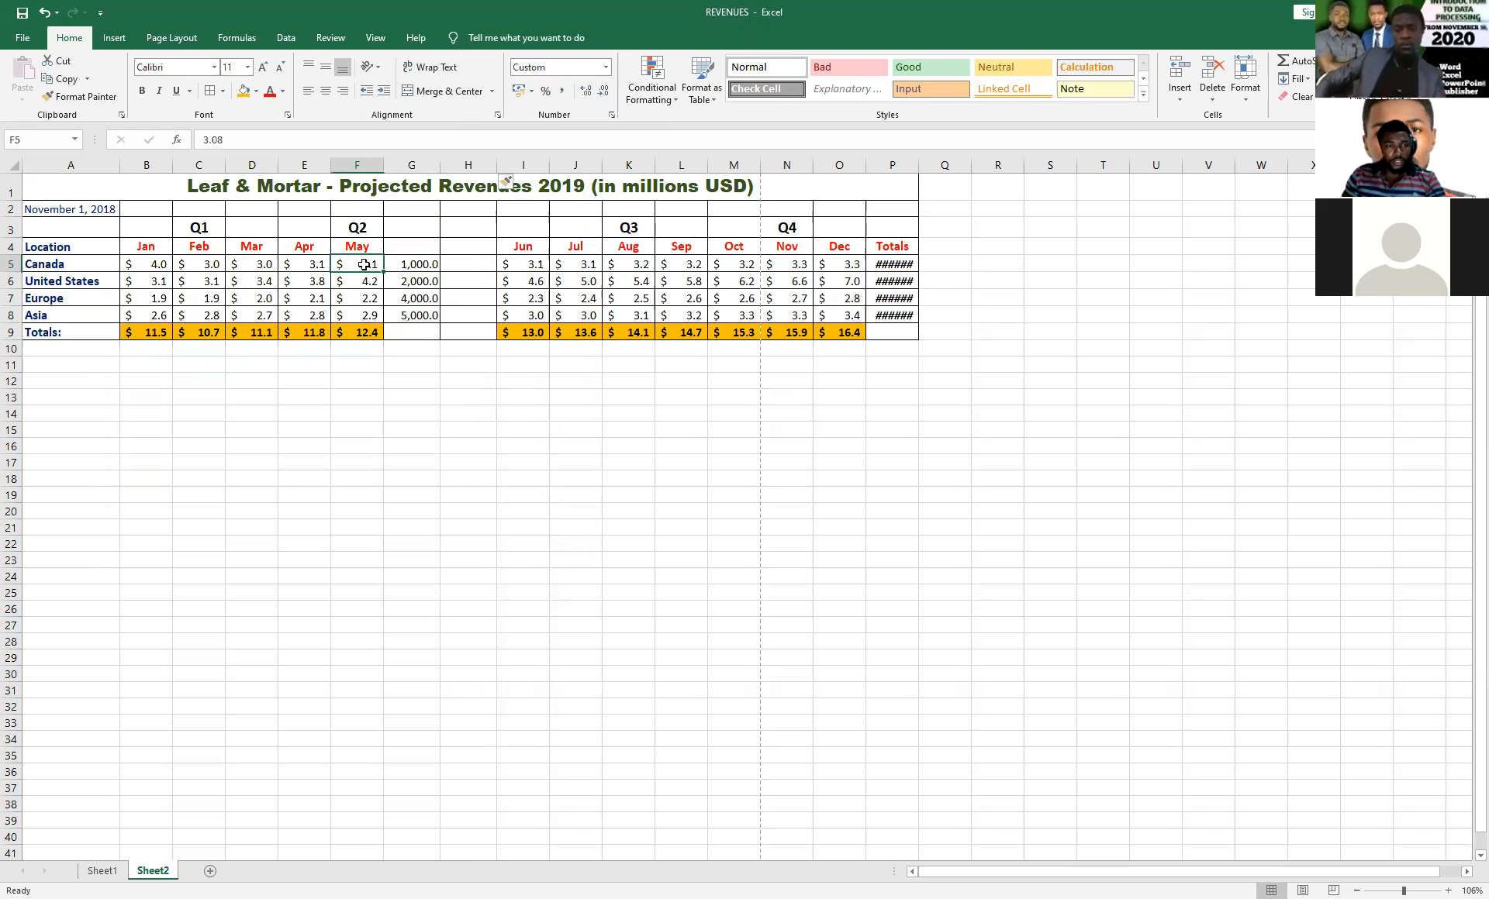
{"action": "left_click_drag", "start_coordinate": [363, 266], "coordinate": [362, 332]}
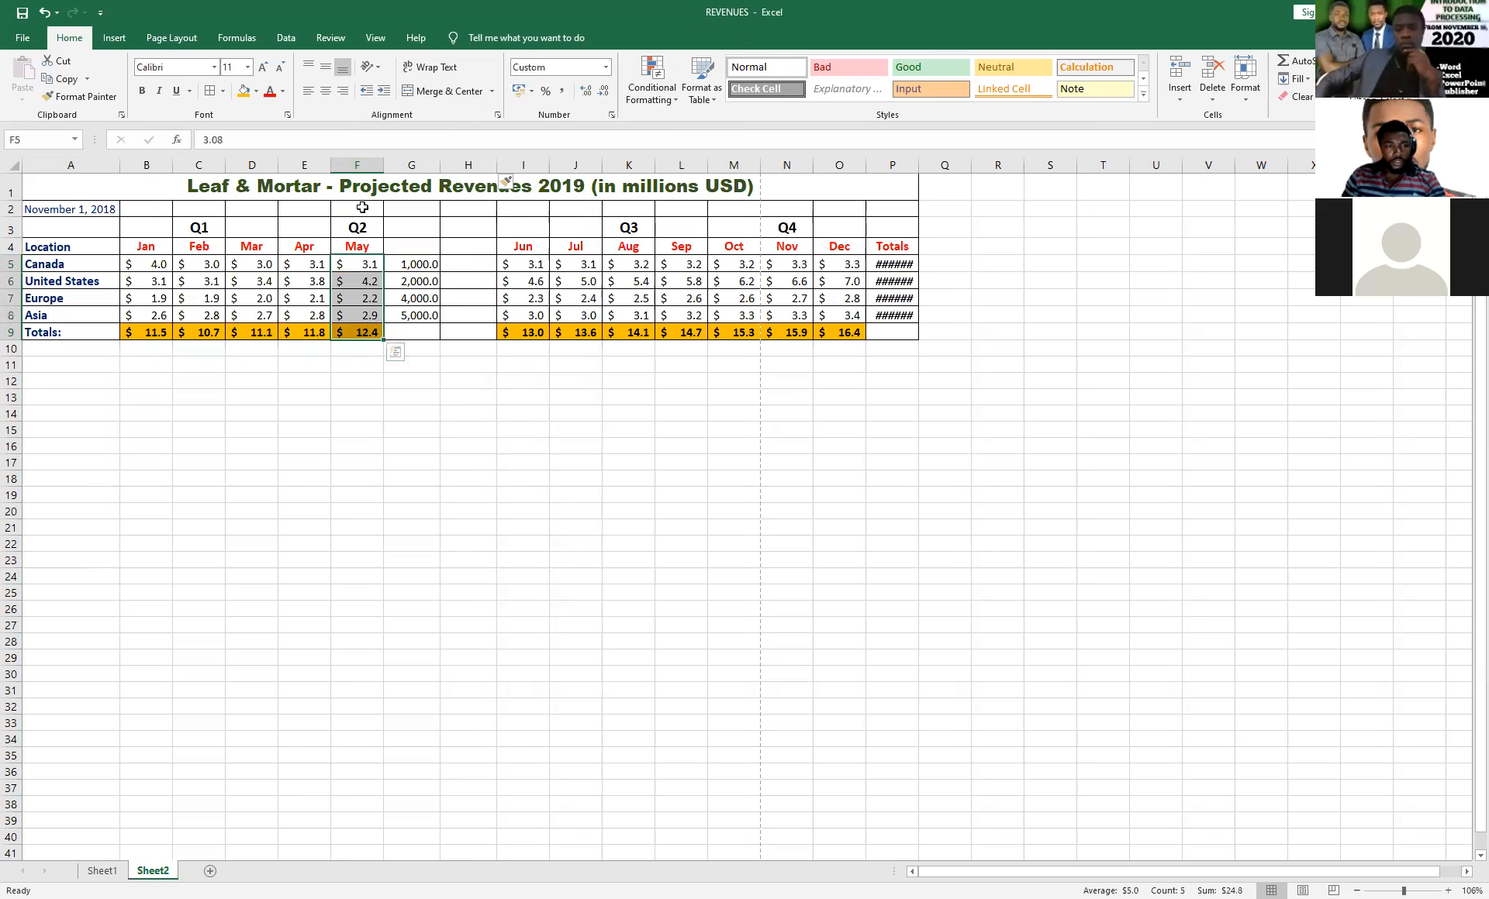
{"action": "left_click", "coordinate": [356, 164]}
{"action": "right_click", "coordinate": [356, 165]}
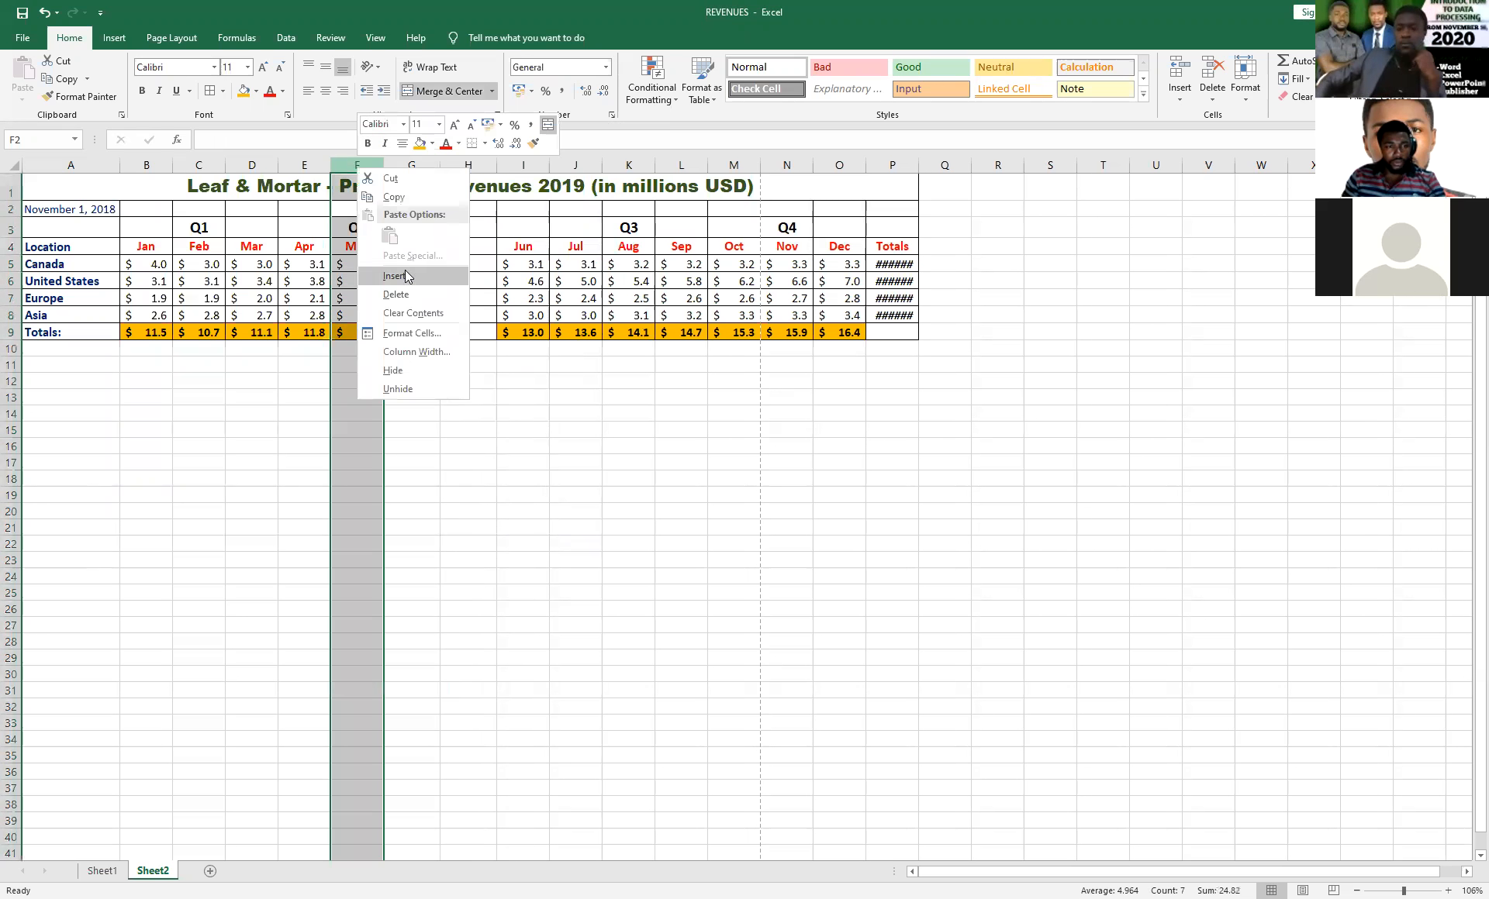
{"action": "left_click", "coordinate": [460, 279]}
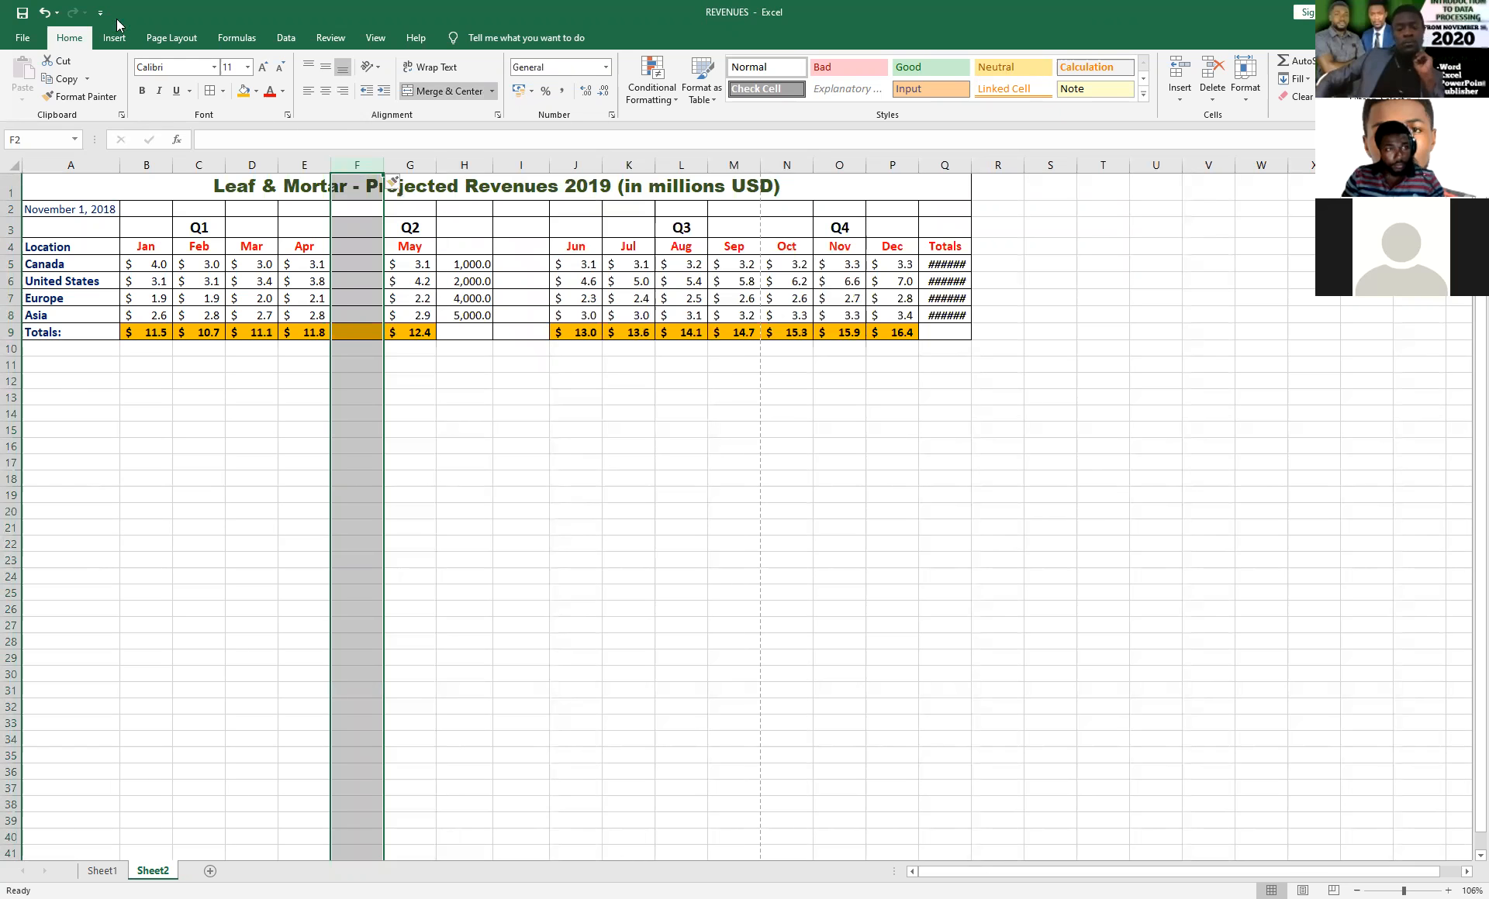
{"action": "left_click", "coordinate": [44, 12]}
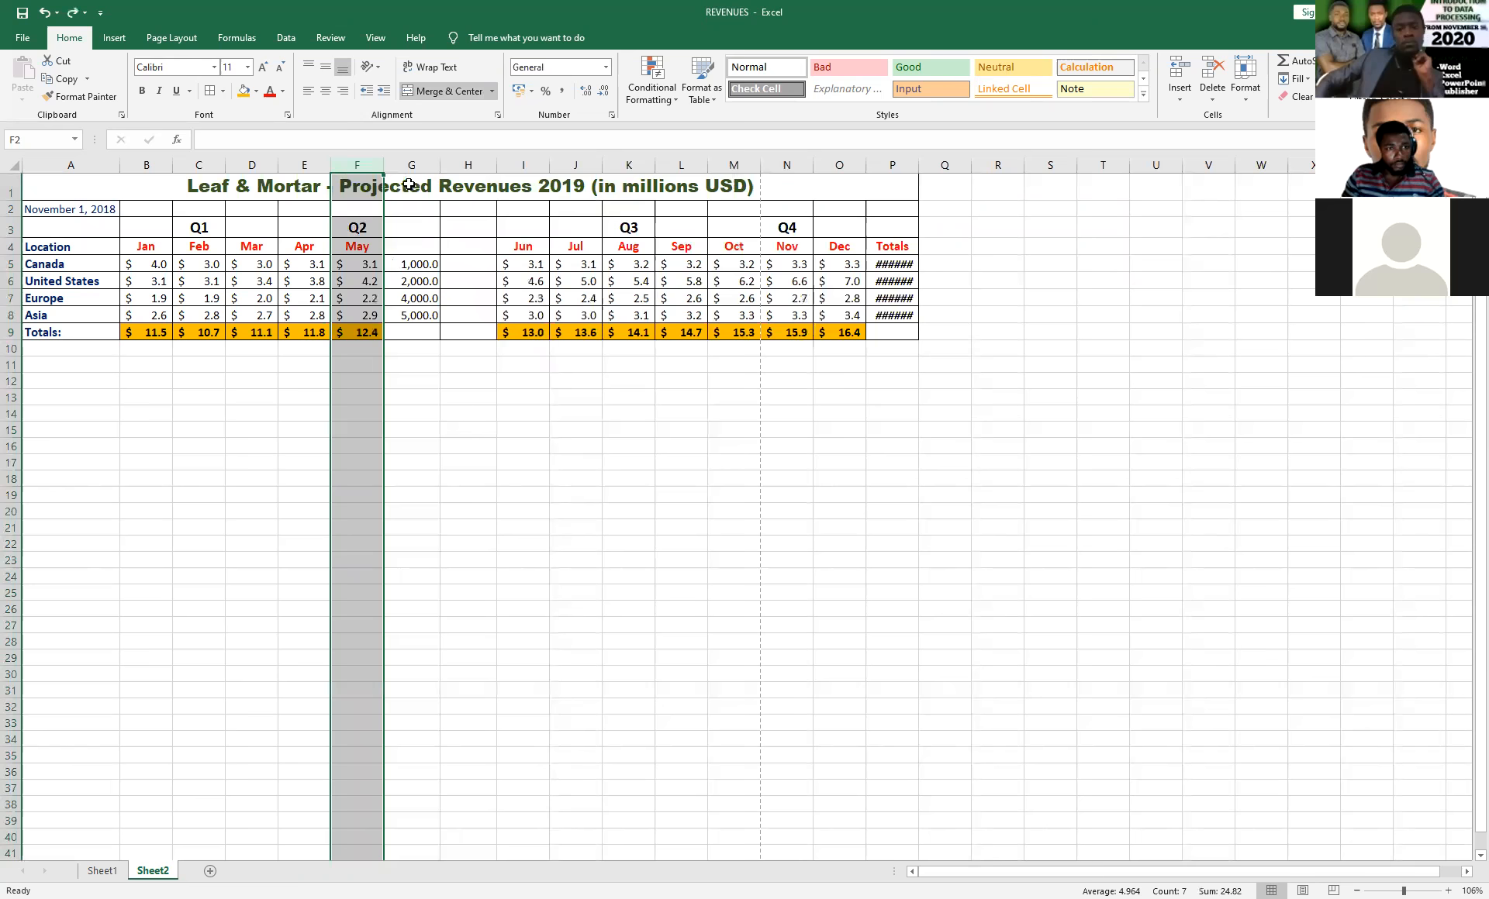
Insert a blank column directly after the May column.
{"action": "left_click", "coordinate": [403, 165]}
{"action": "right_click", "coordinate": [404, 164]}
{"action": "left_click", "coordinate": [420, 275]}
{"action": "left_click", "coordinate": [420, 263]}
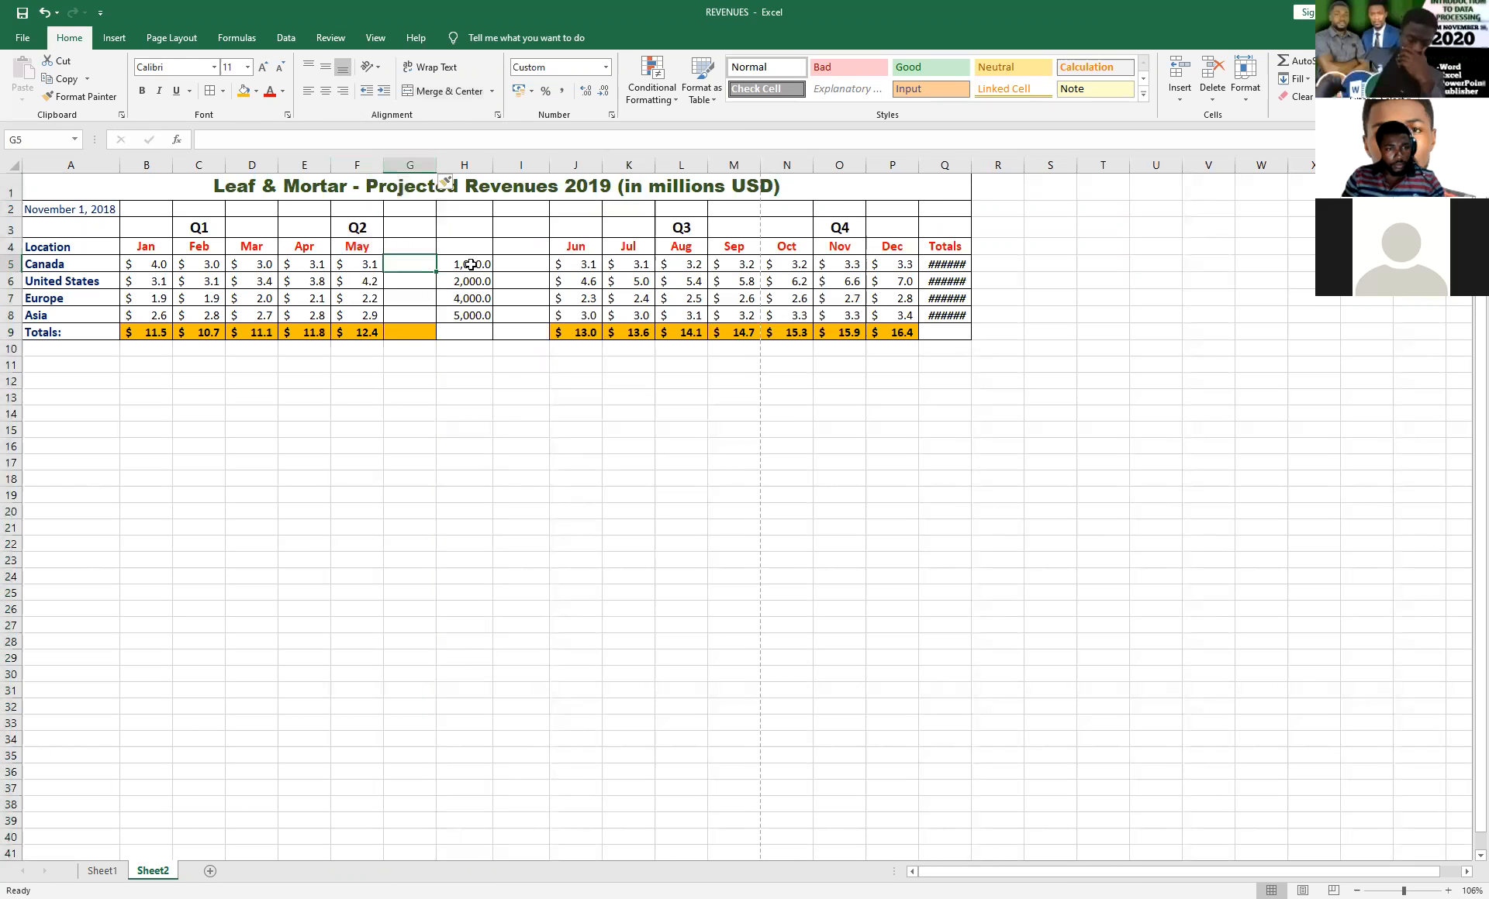
Copy the values in H5:H8 into the new column, starting at G5.
{"action": "left_click_drag", "start_coordinate": [471, 264], "coordinate": [473, 318]}
{"action": "key", "text": "ctrl+c"}
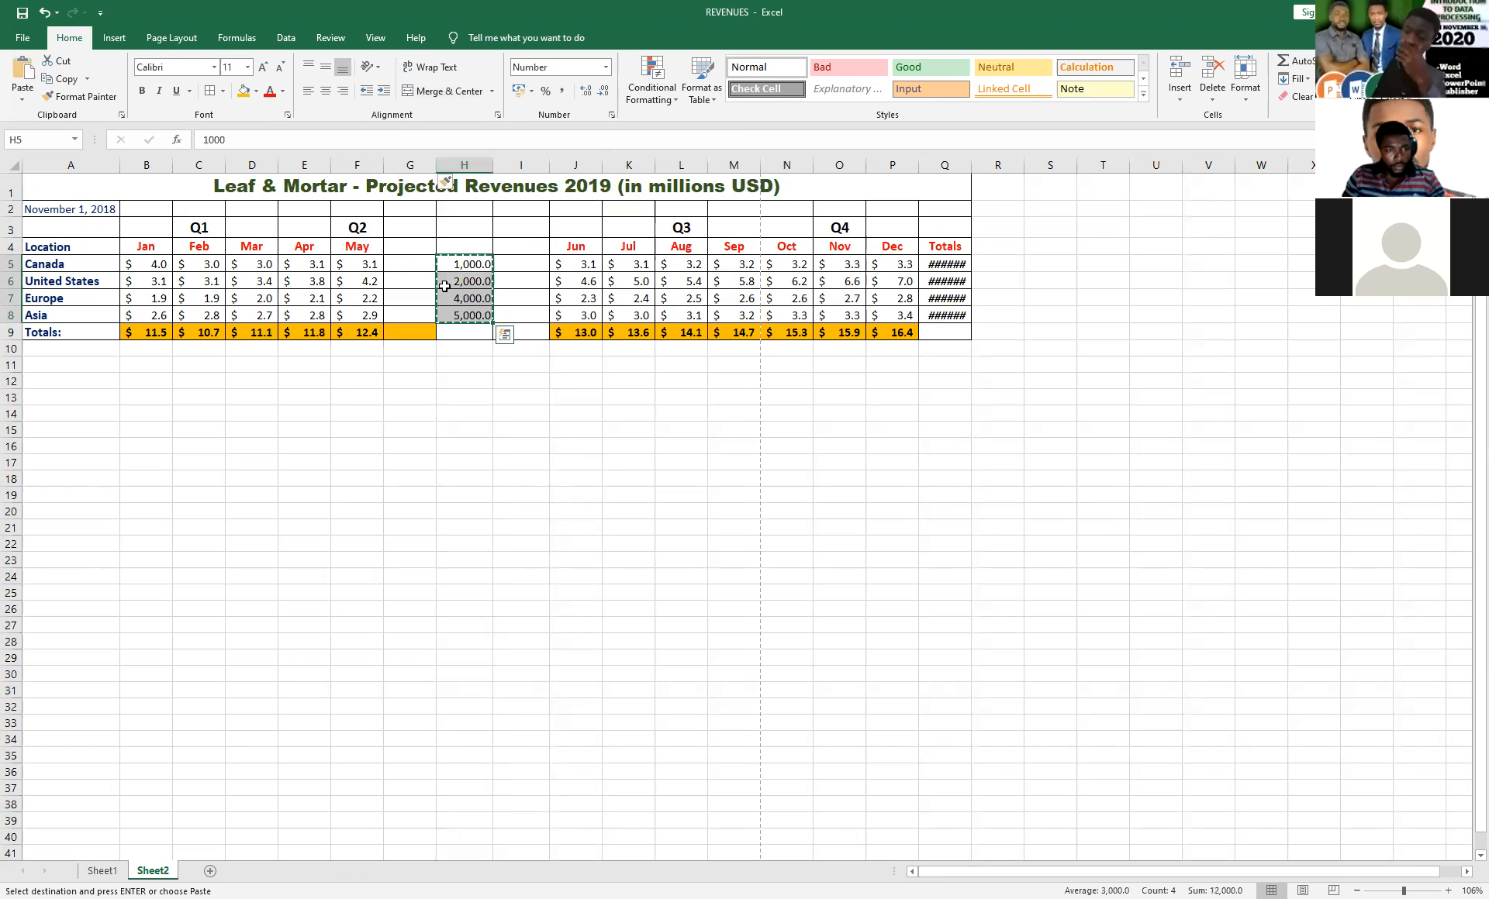
{"action": "left_click", "coordinate": [404, 263]}
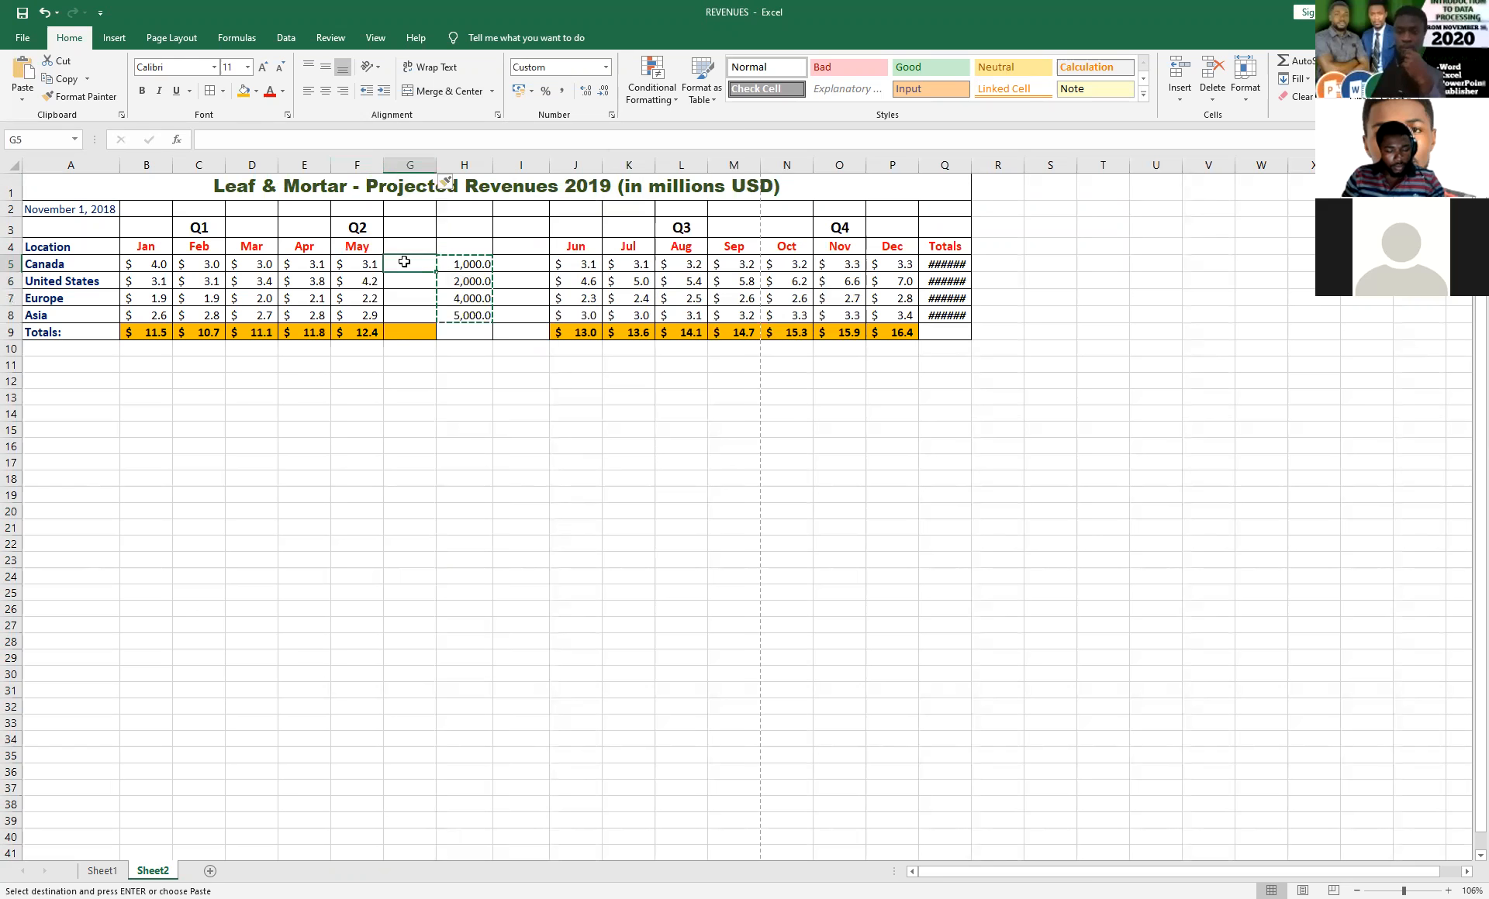
{"action": "key", "text": "ctrl+v"}
Enter 8000 in G6, 12000 in G7 and 6000 in G8.
{"action": "left_click", "coordinate": [406, 283]}
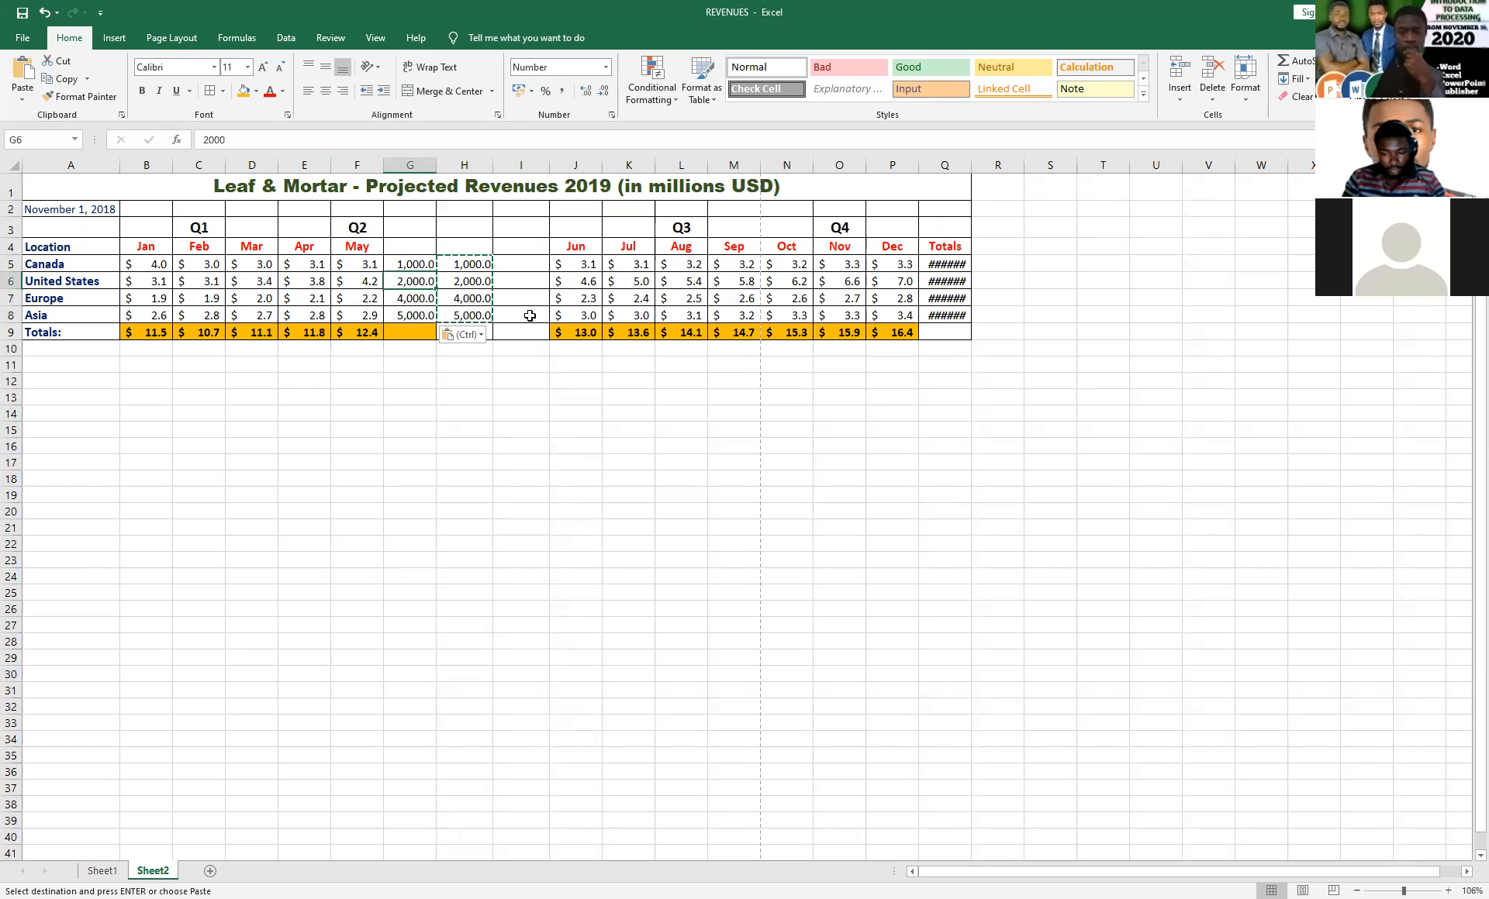
{"action": "type", "text": "8,"}
{"action": "type", "text": "000"}
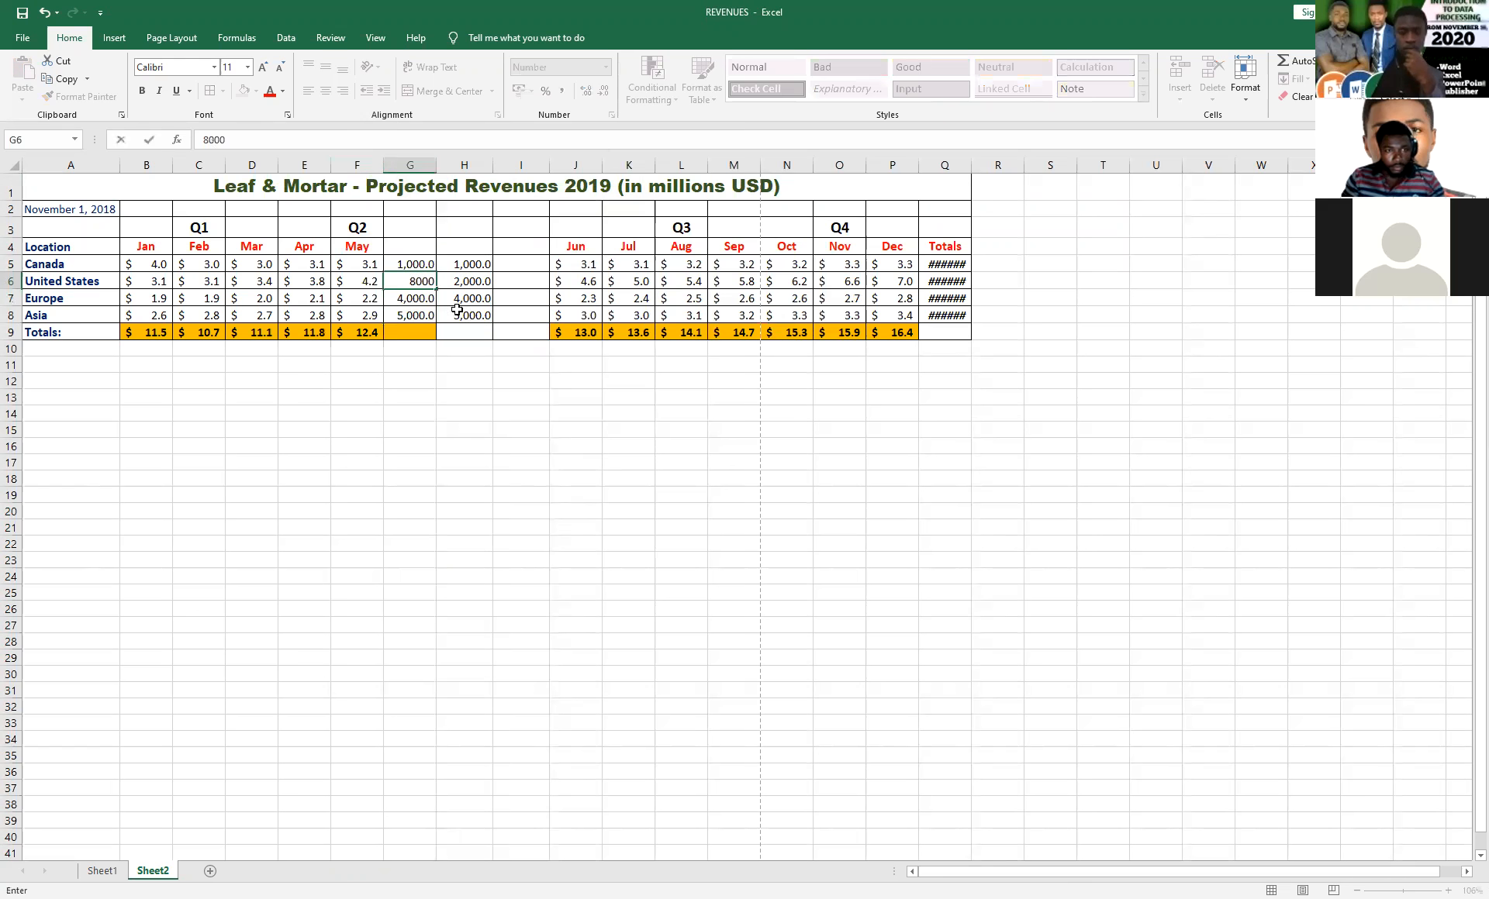
{"action": "left_click", "coordinate": [408, 300]}
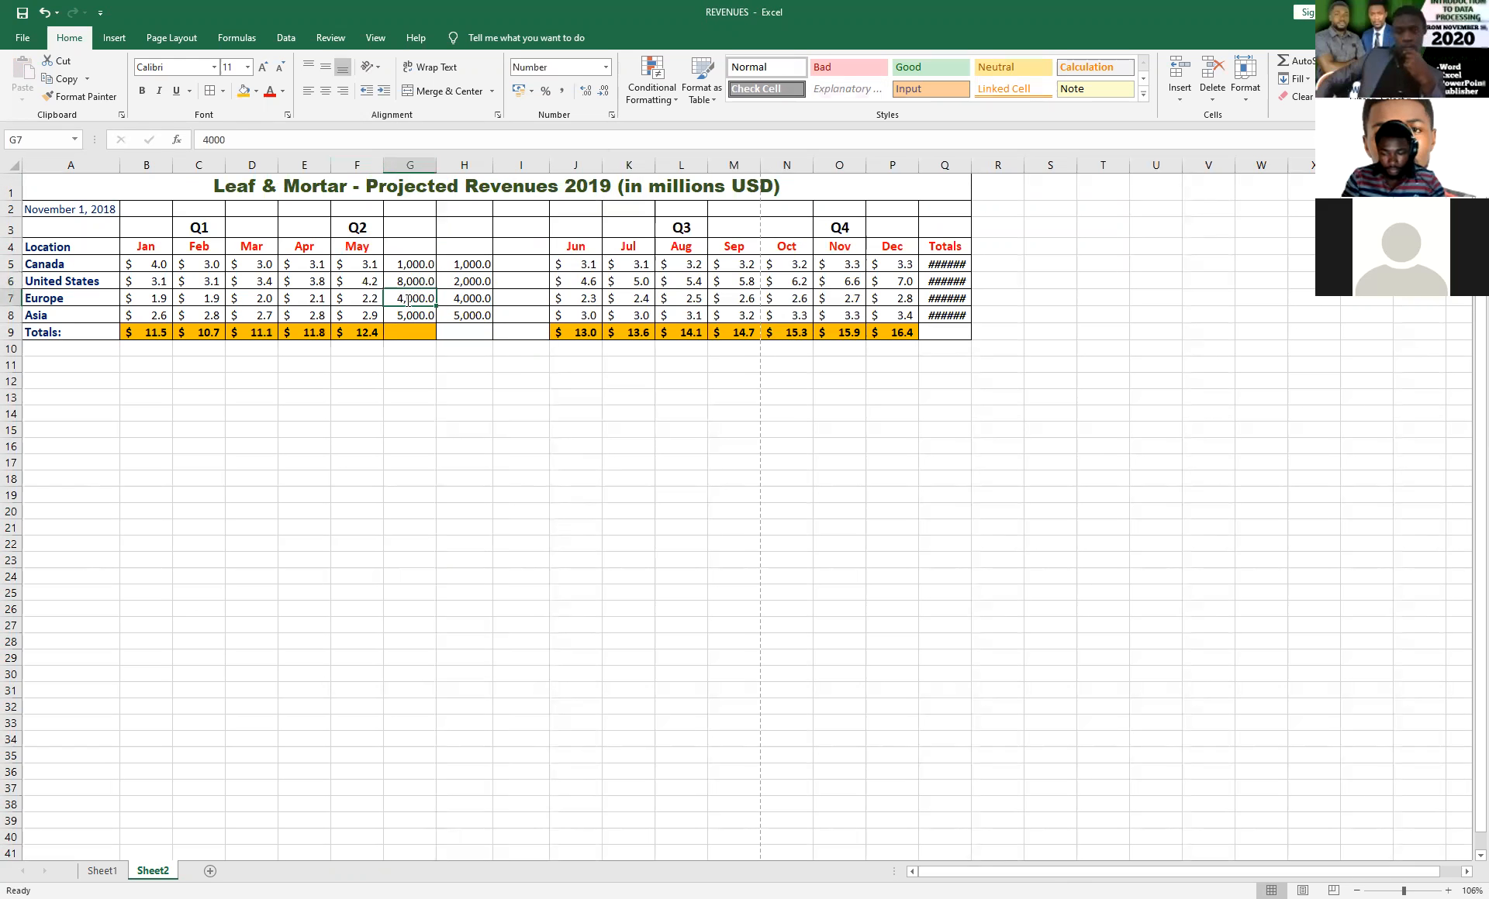
{"action": "type", "text": "12000"}
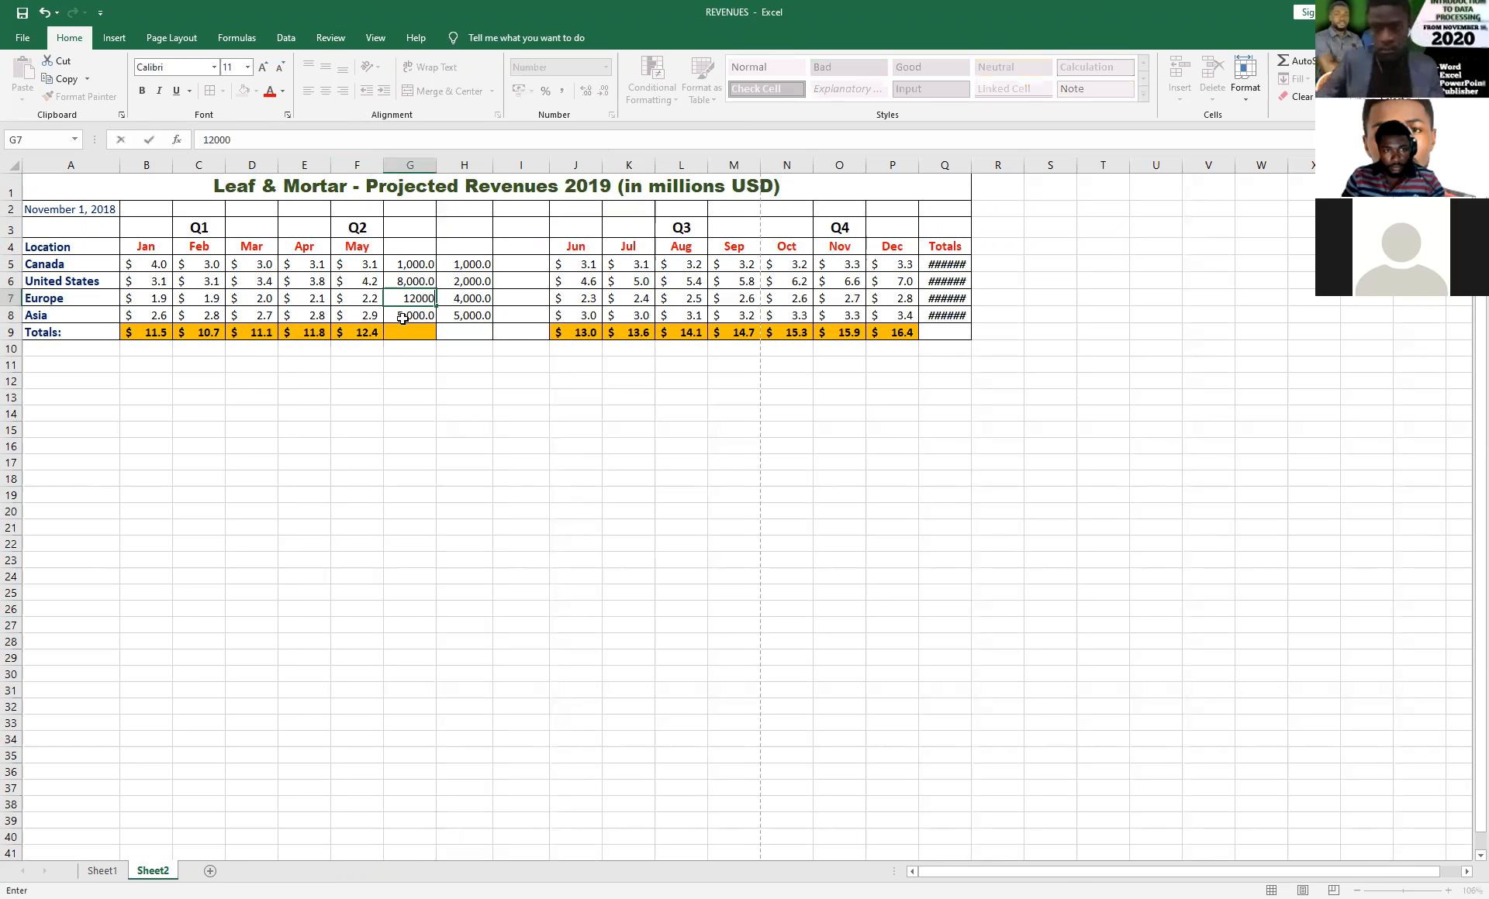
{"action": "left_click", "coordinate": [403, 318]}
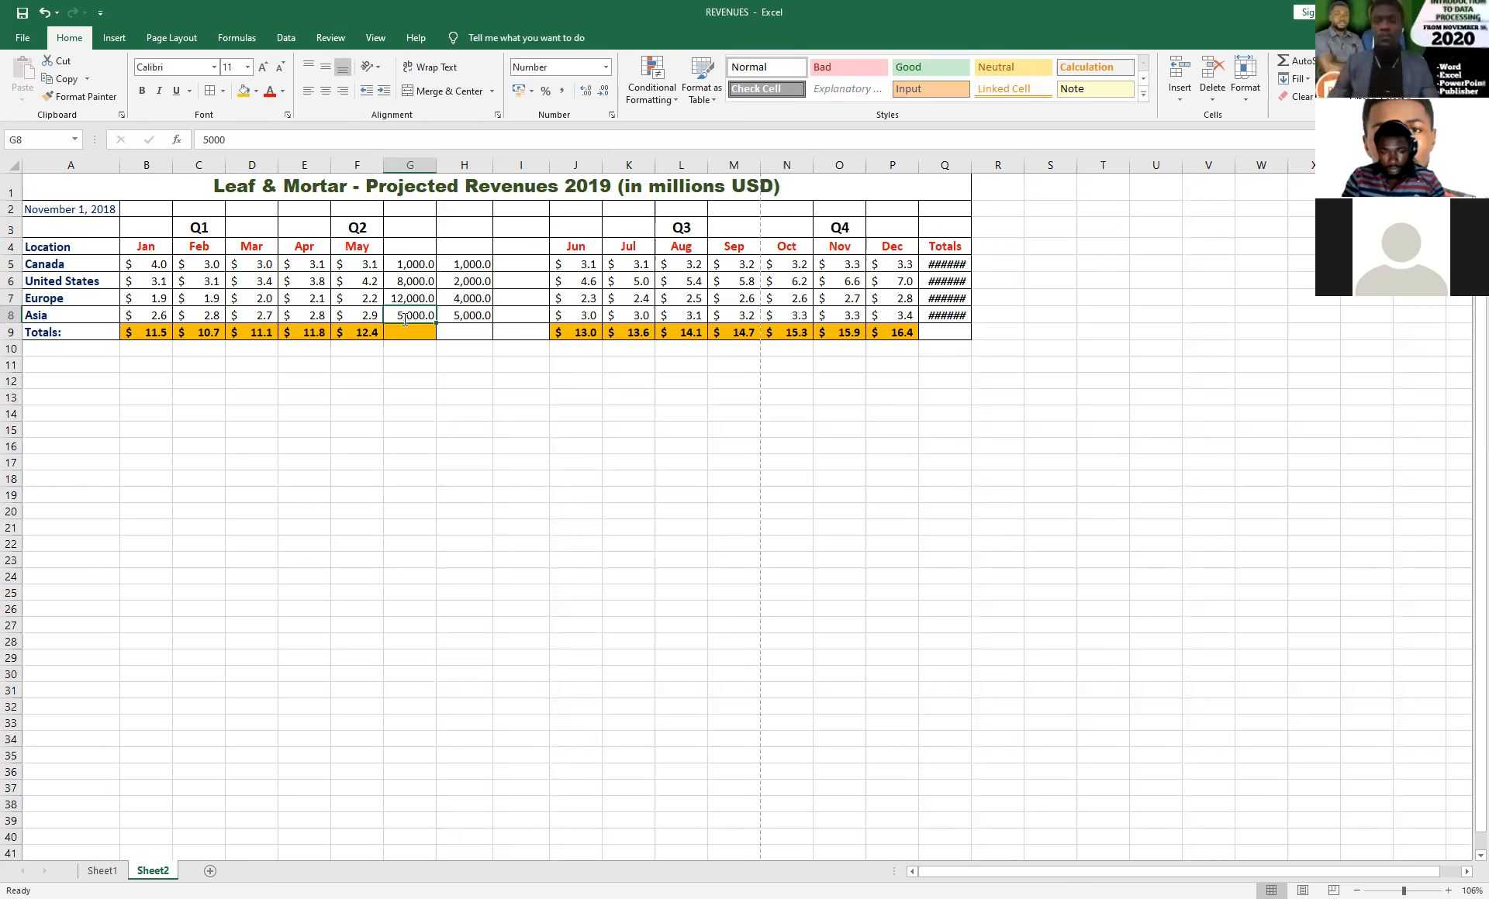
{"action": "type", "text": "6,00"}
{"action": "type", "text": "000"}
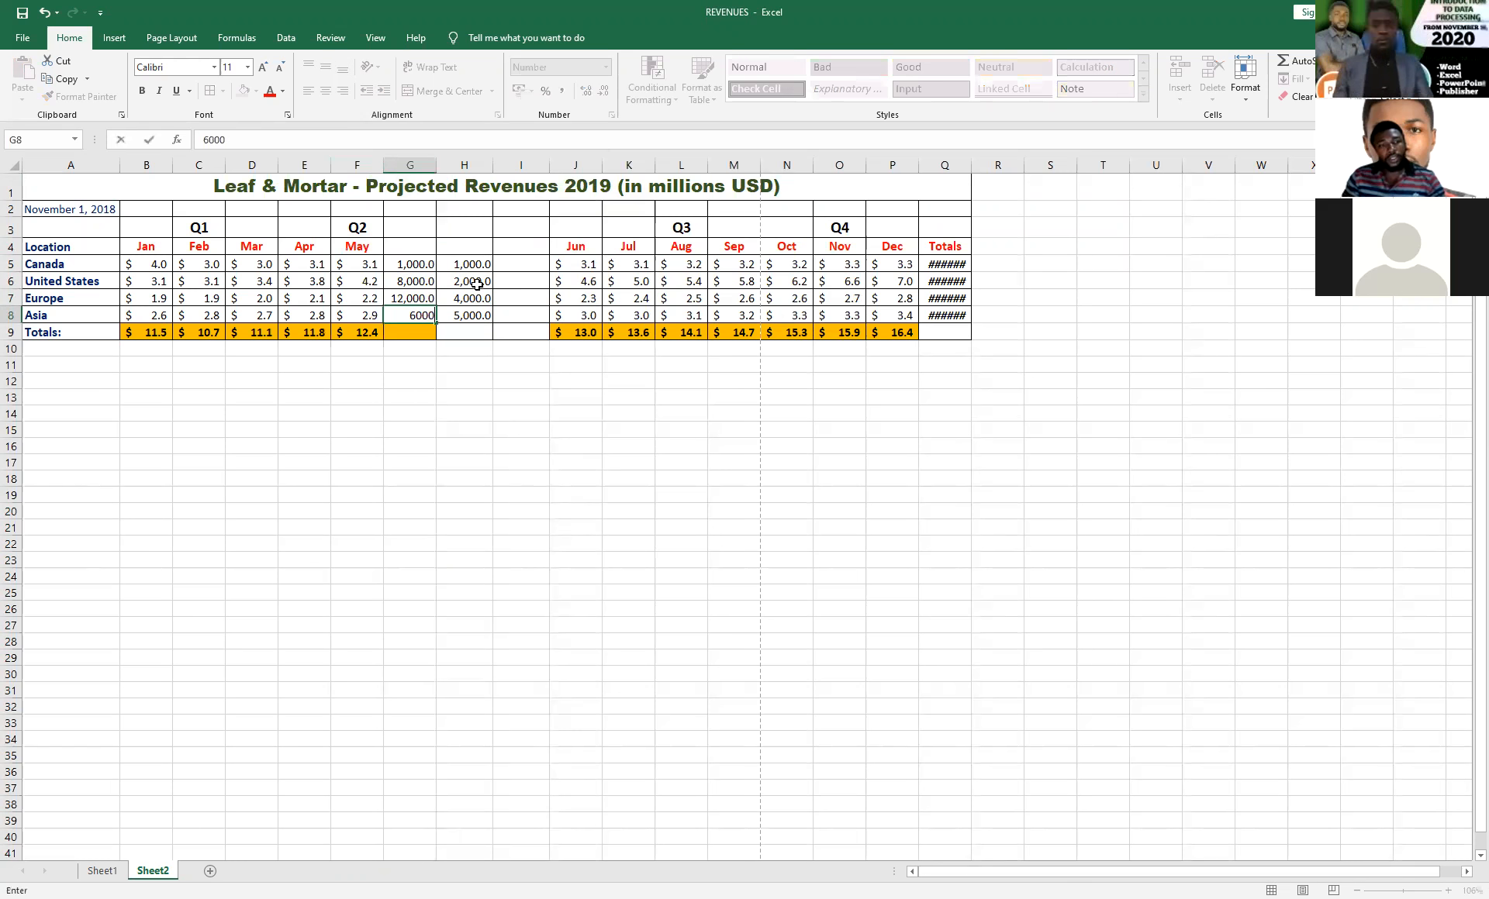
{"action": "left_click", "coordinate": [475, 285]}
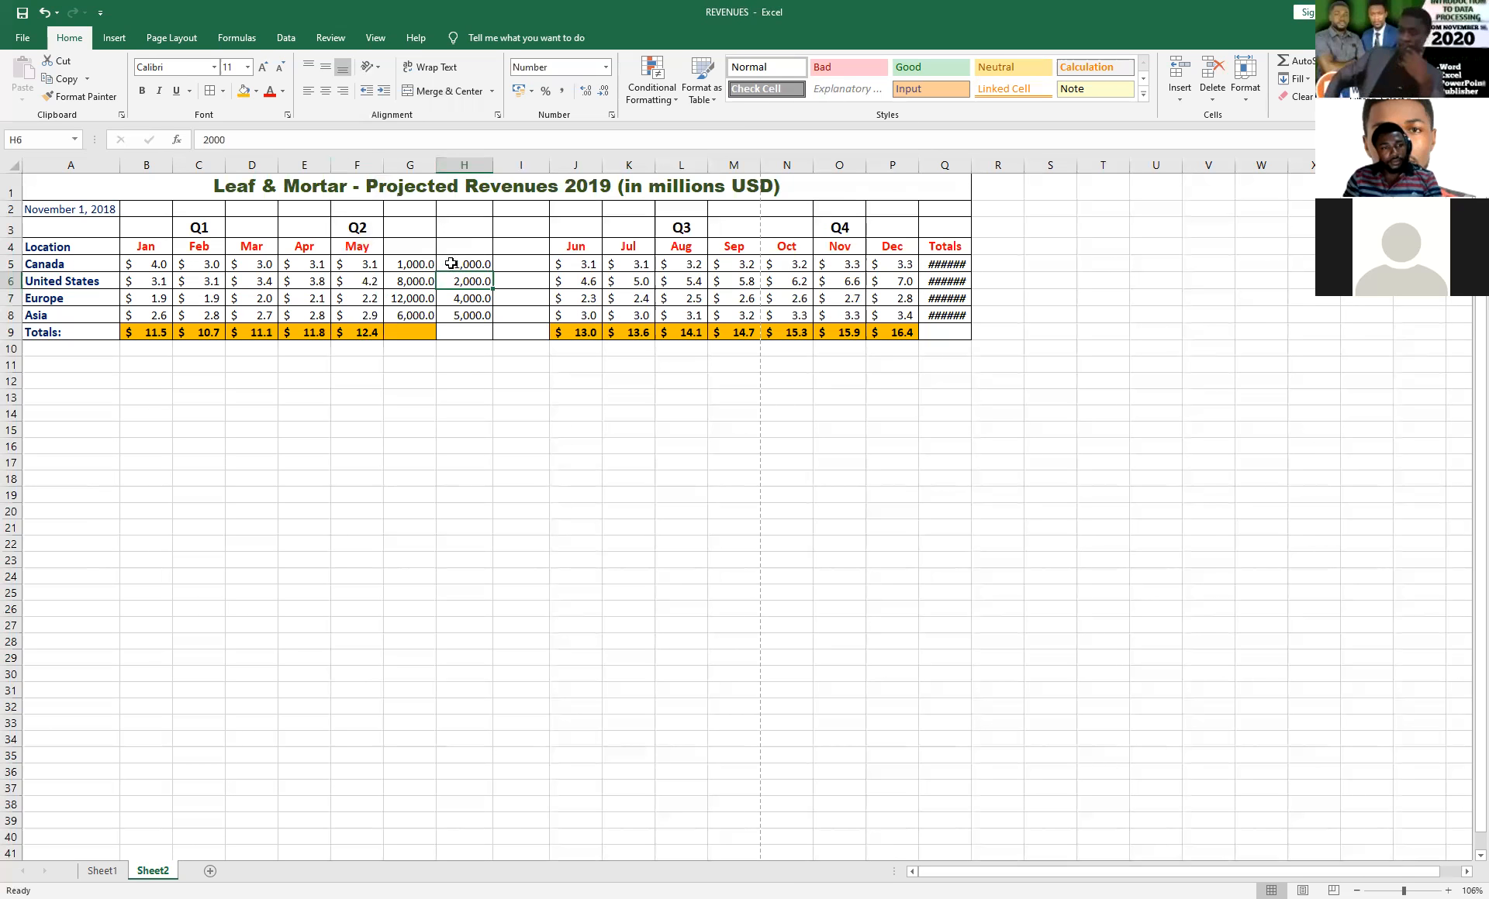
Set the Canada value in H5 to 850.
{"action": "left_click", "coordinate": [408, 266]}
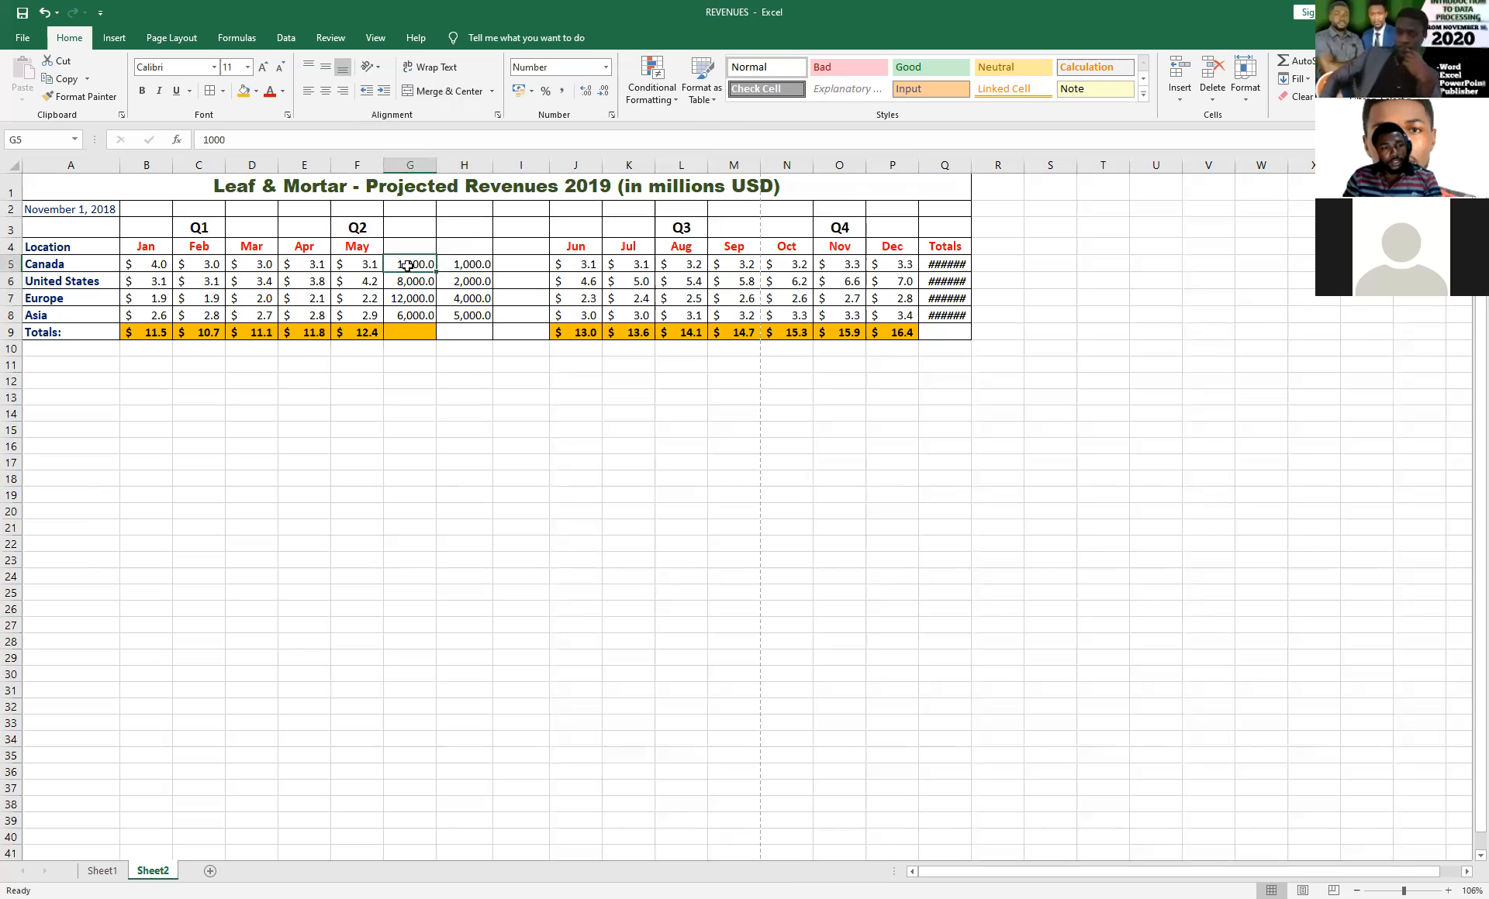
{"action": "left_click", "coordinate": [520, 265]}
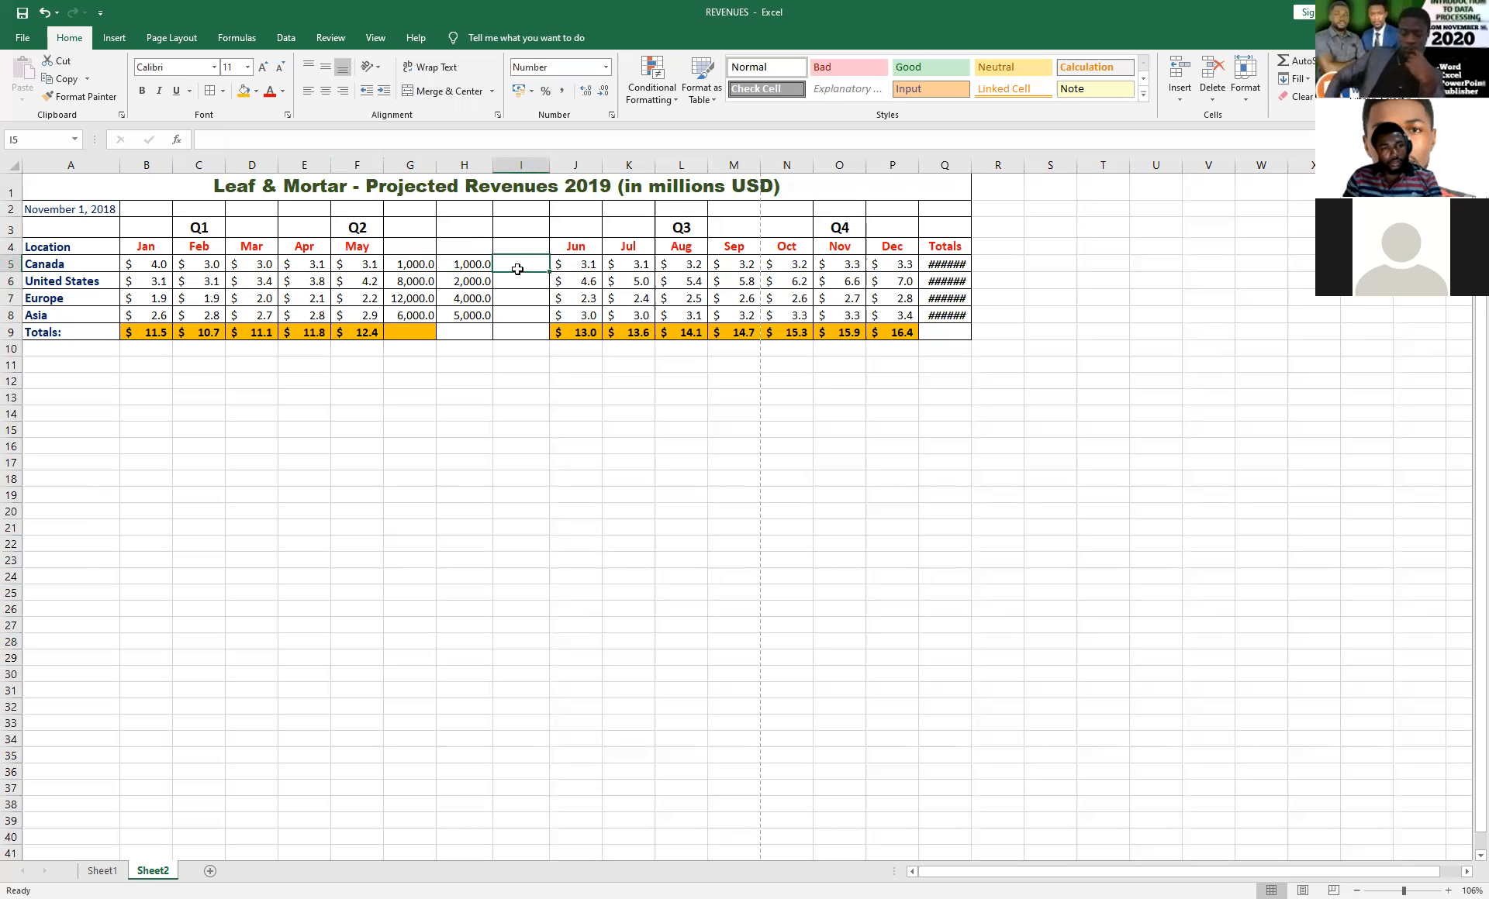
{"action": "left_click", "coordinate": [450, 266]}
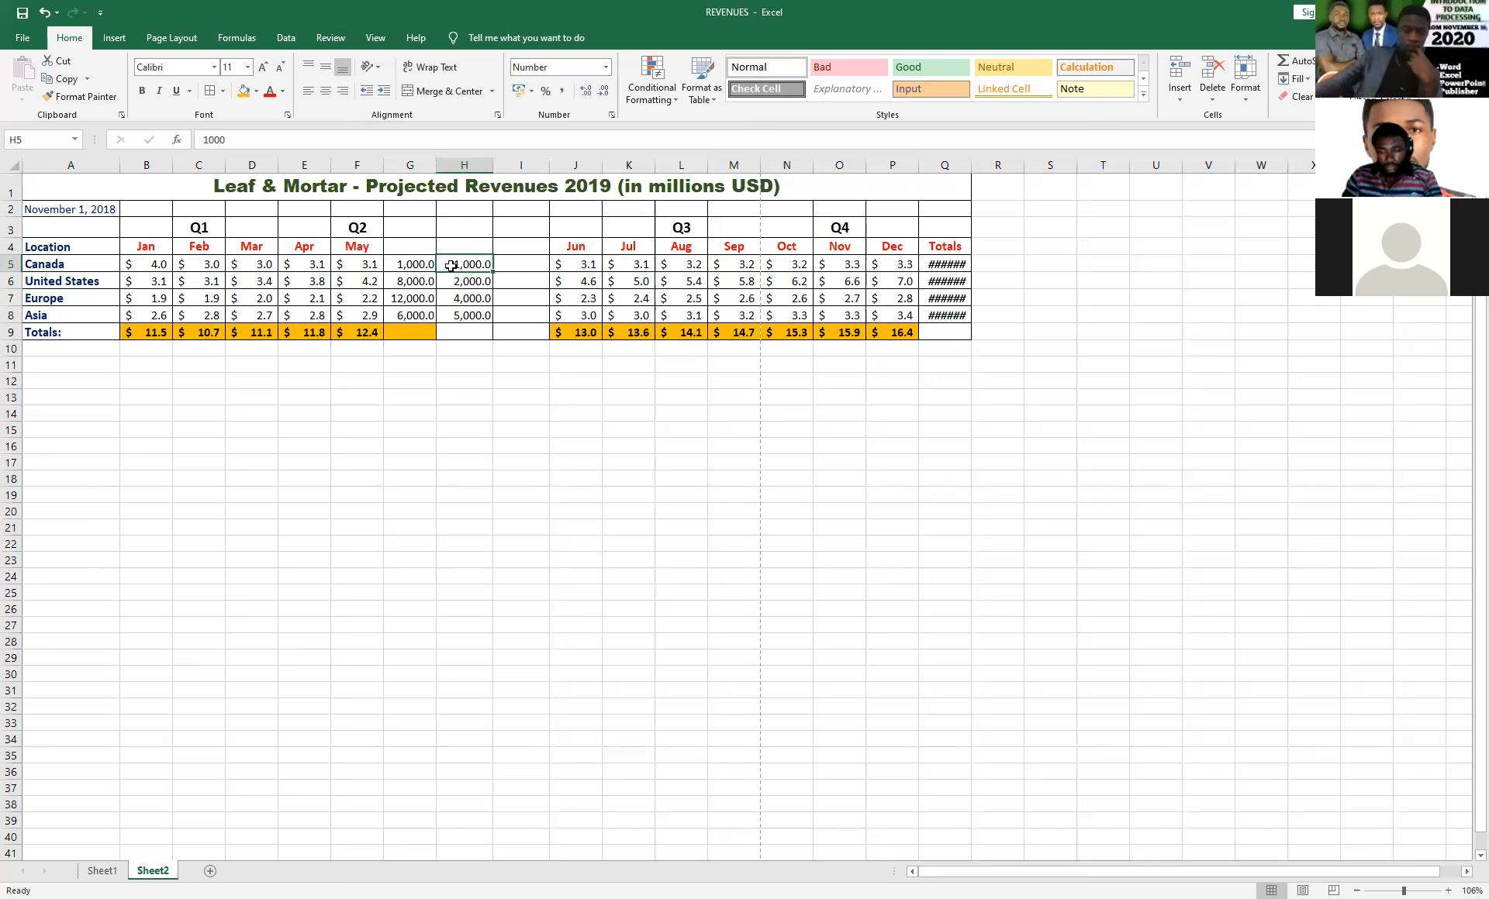
{"action": "type", "text": "500"}
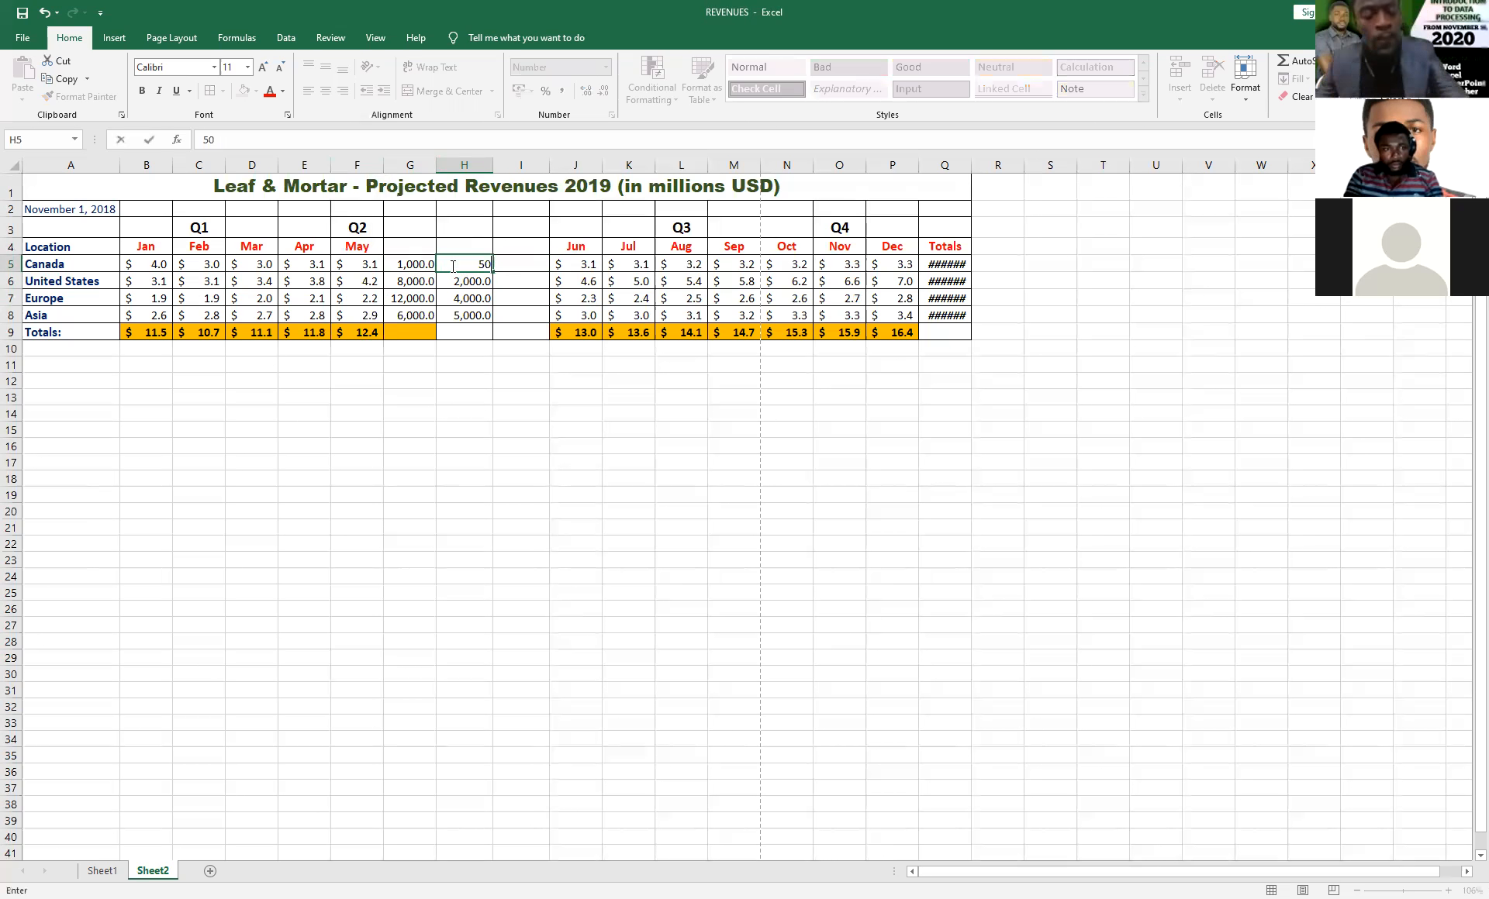
{"action": "key", "text": "BackSpace"}
{"action": "key", "text": "BackSpace"}
{"action": "type", "text": "850"}
Enter the formula =H5/G5 in I5 to divide Canada's H value by its G value.
{"action": "left_click", "coordinate": [536, 262]}
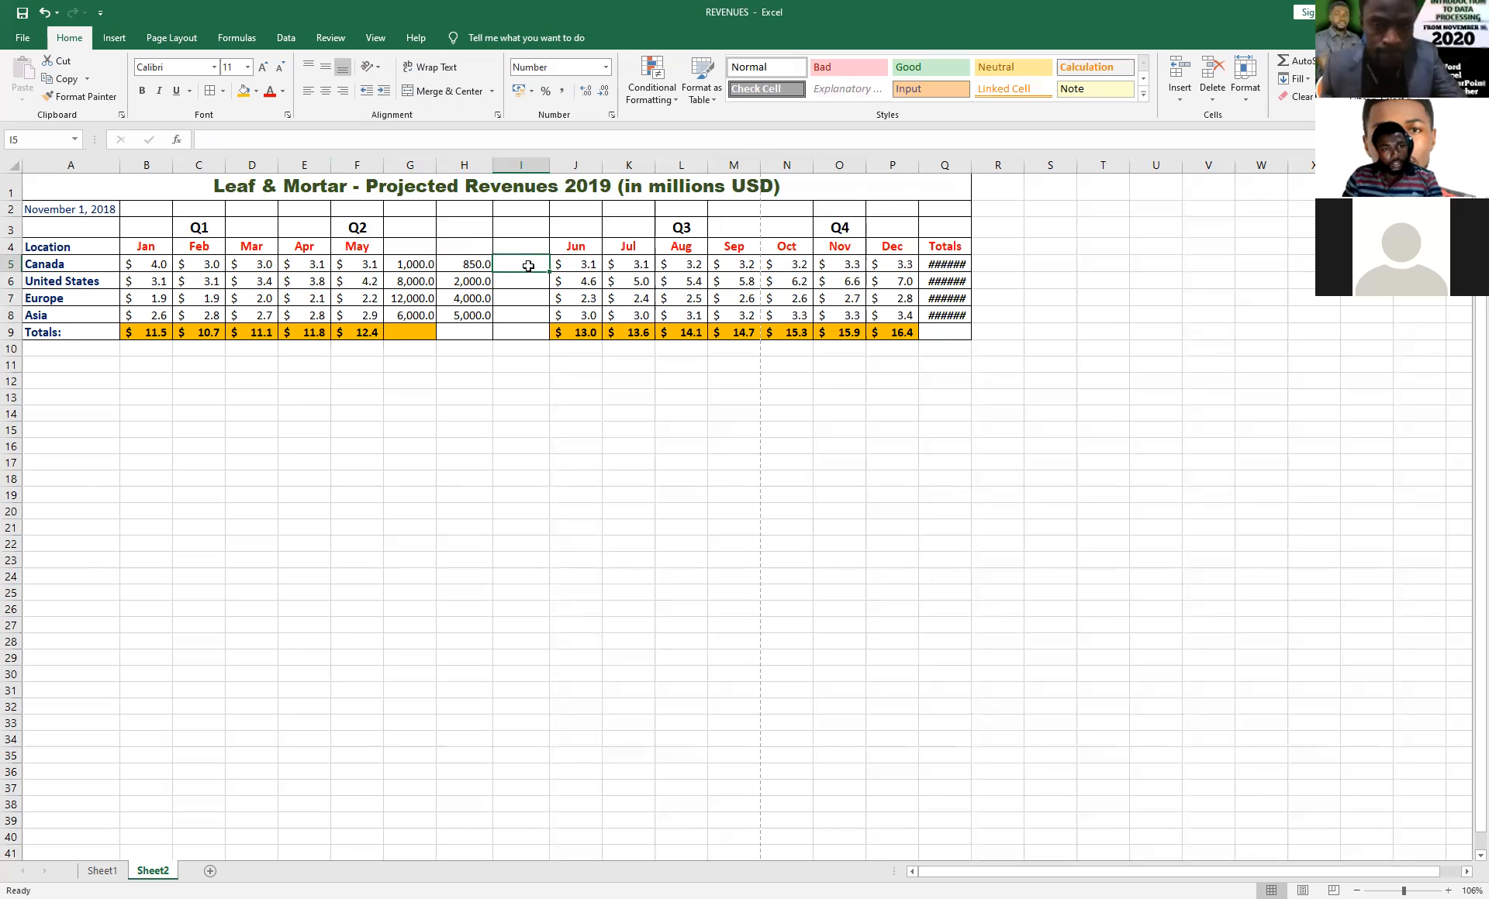
{"action": "type", "text": "="}
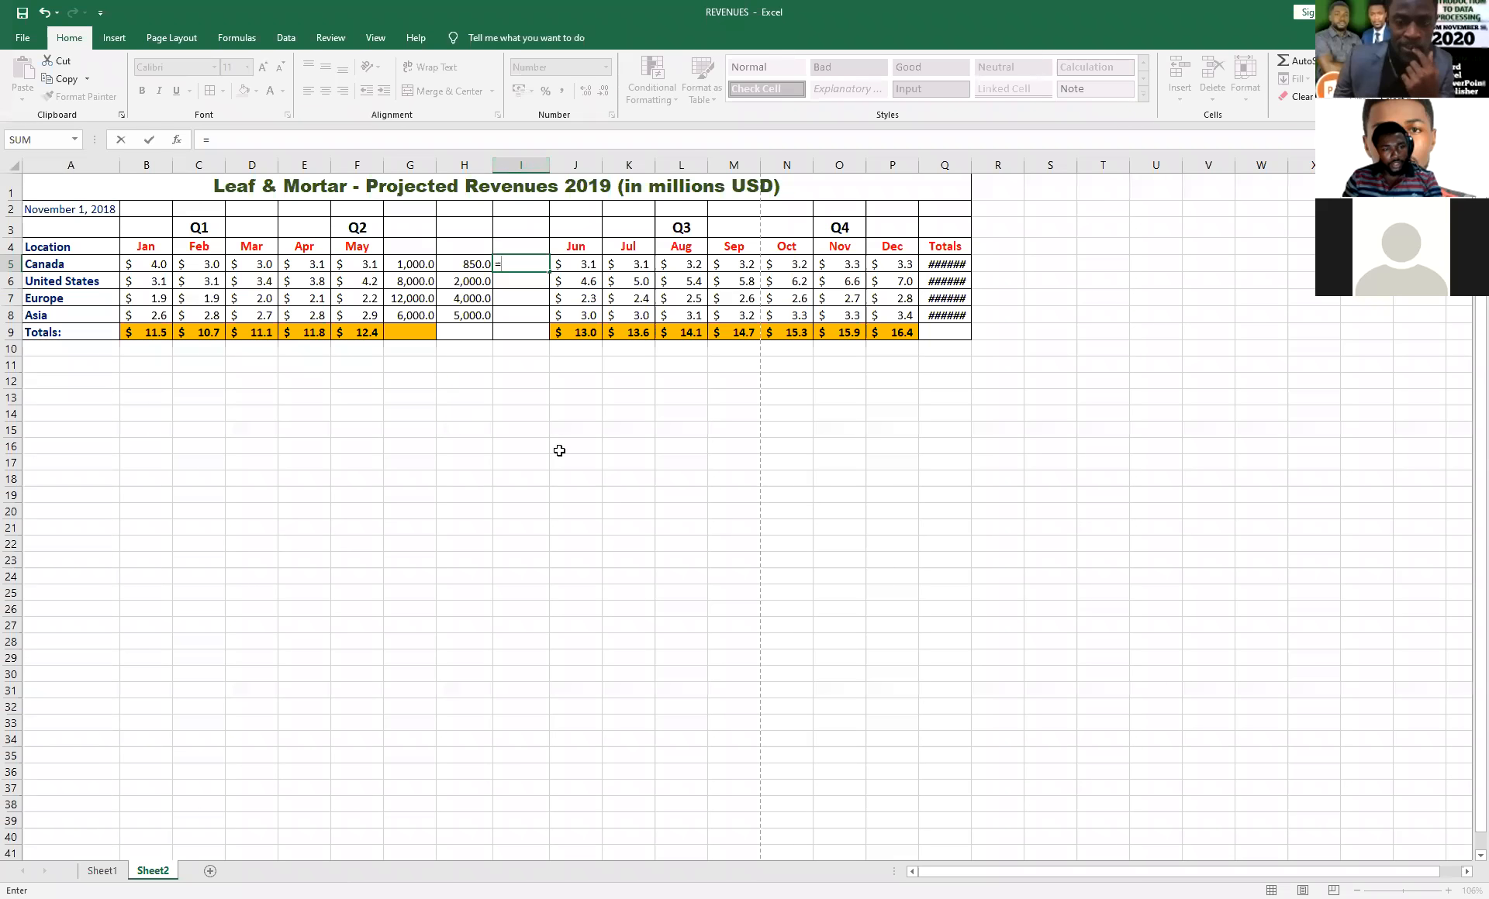
{"action": "type", "text": "H"}
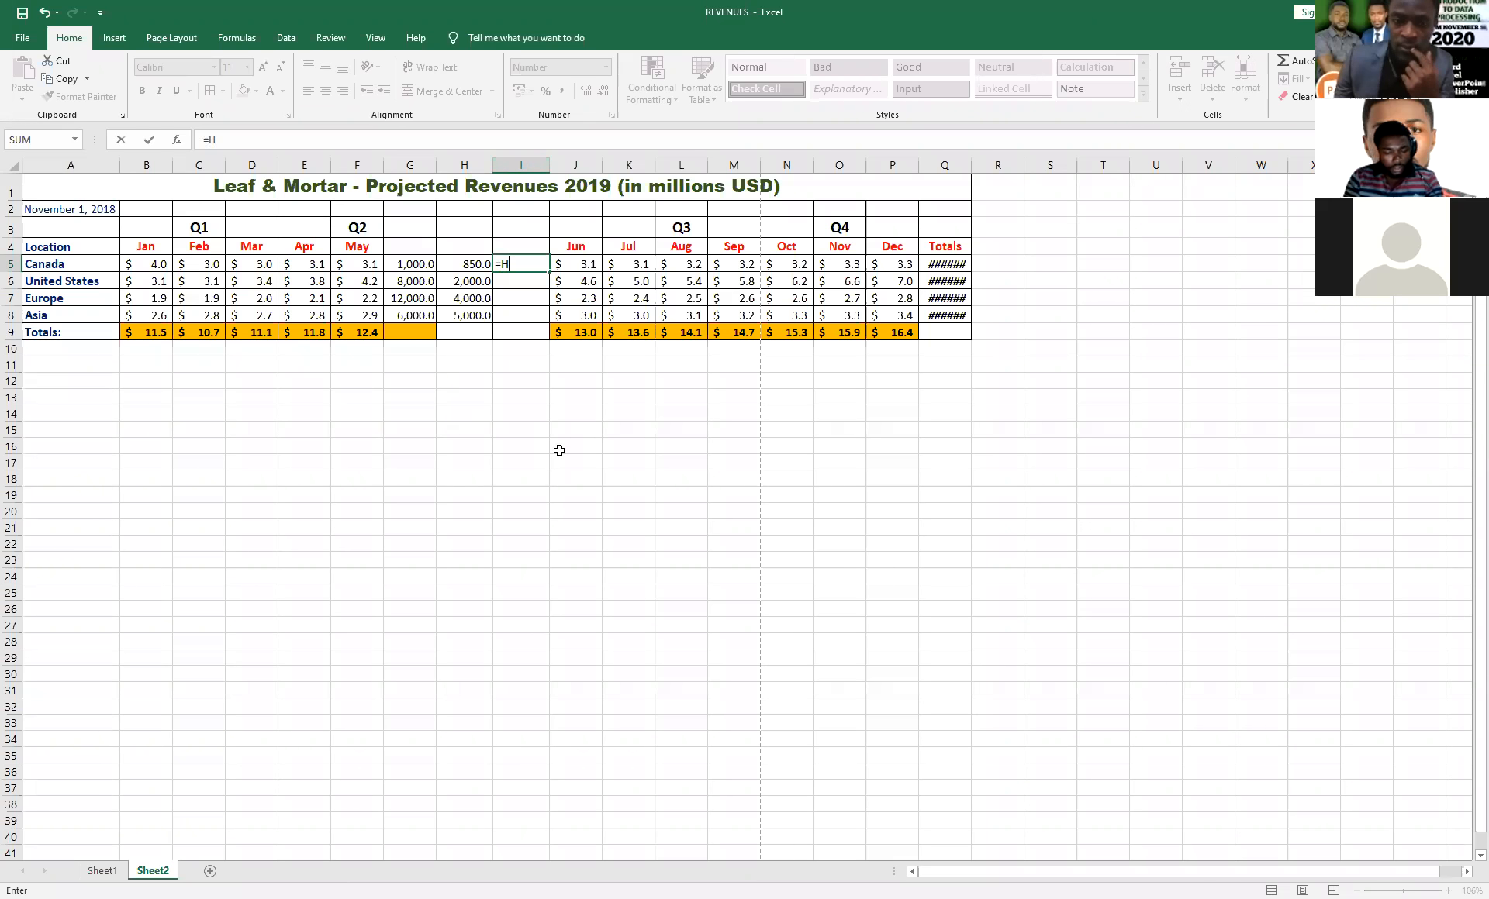
{"action": "type", "text": "5/"}
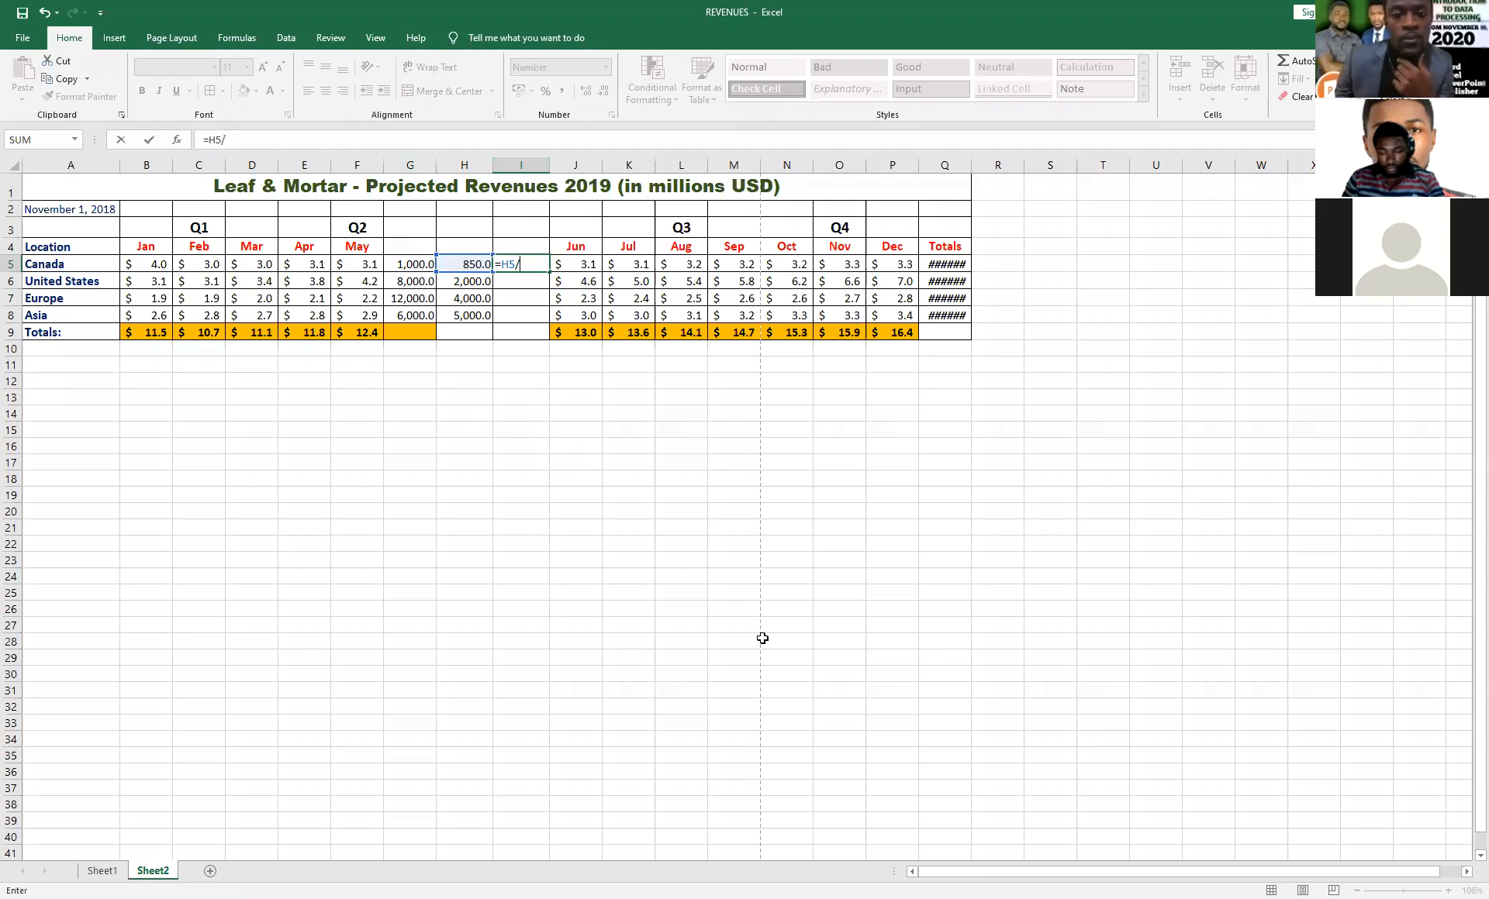
{"action": "type", "text": "G"}
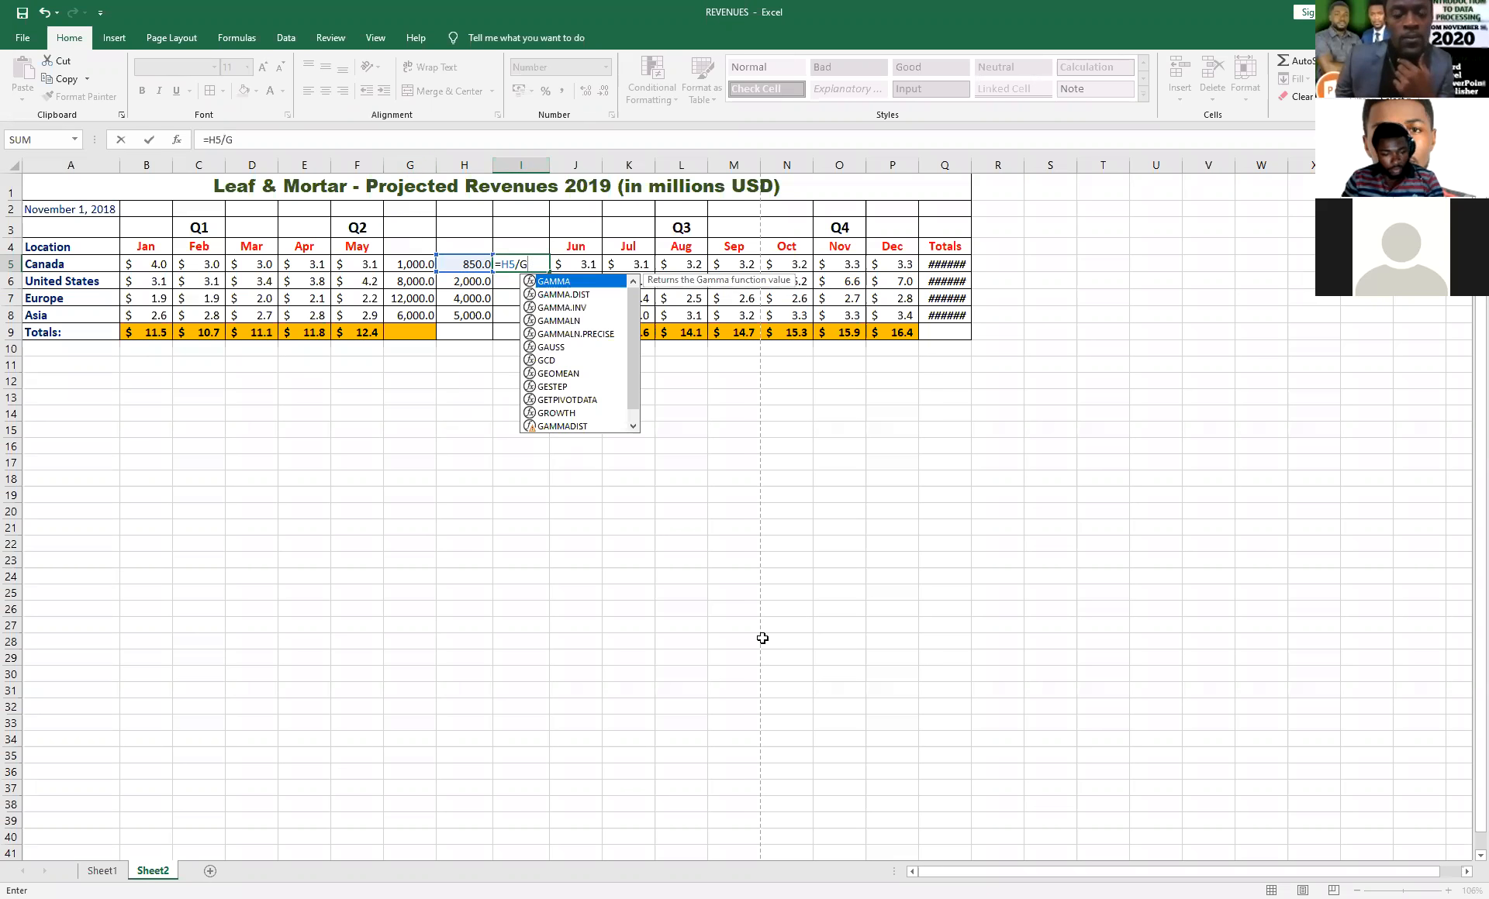
{"action": "type", "text": "5"}
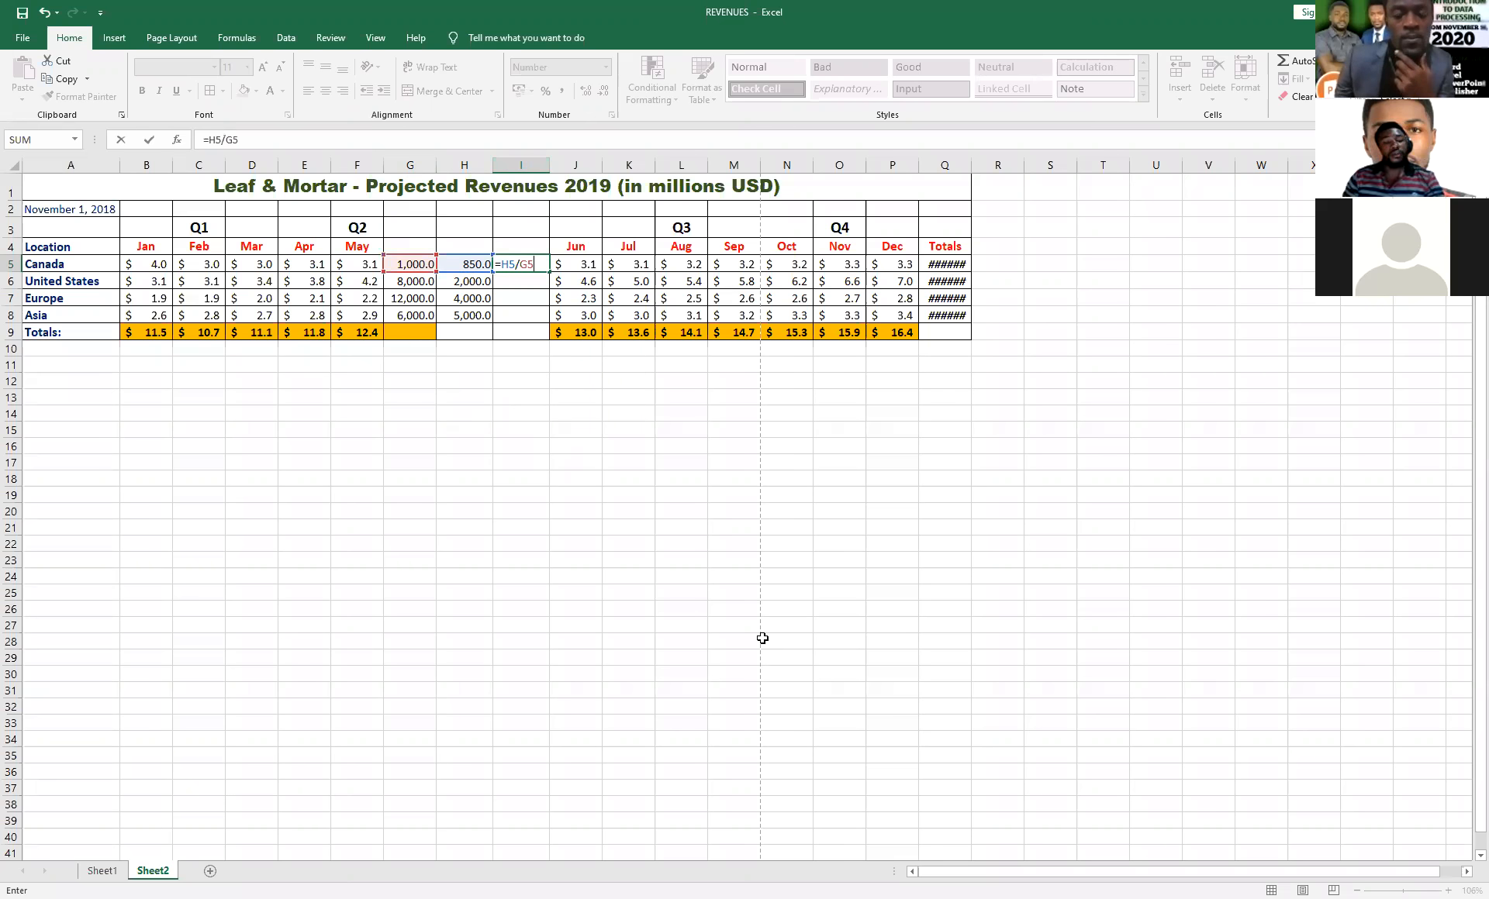
{"action": "key", "text": "Return"}
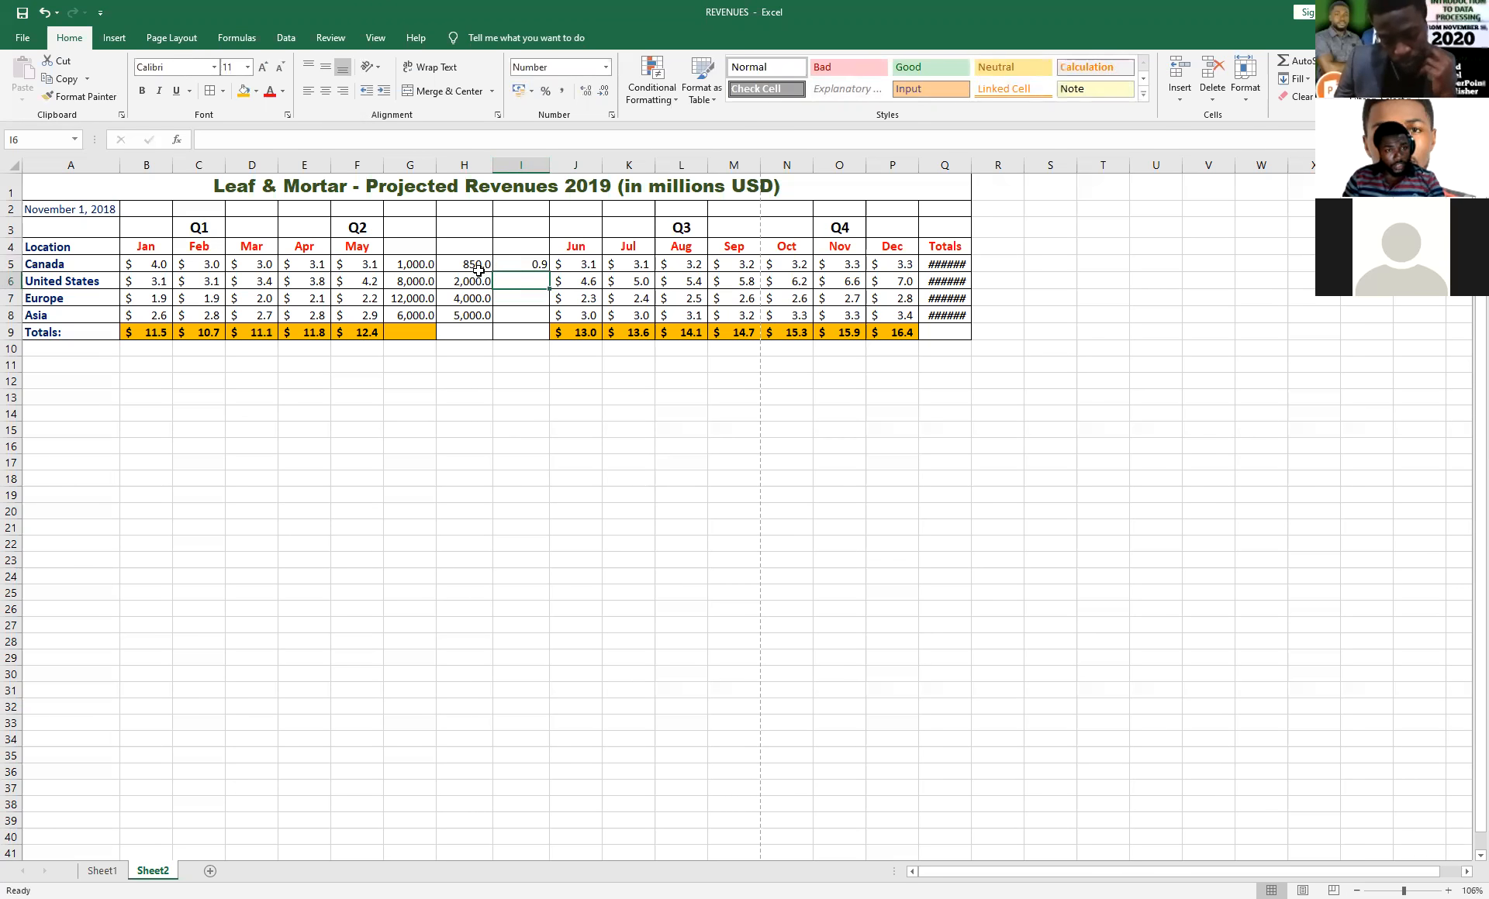
Fill the division formula from I5 down through I8.
{"action": "left_click", "coordinate": [515, 268]}
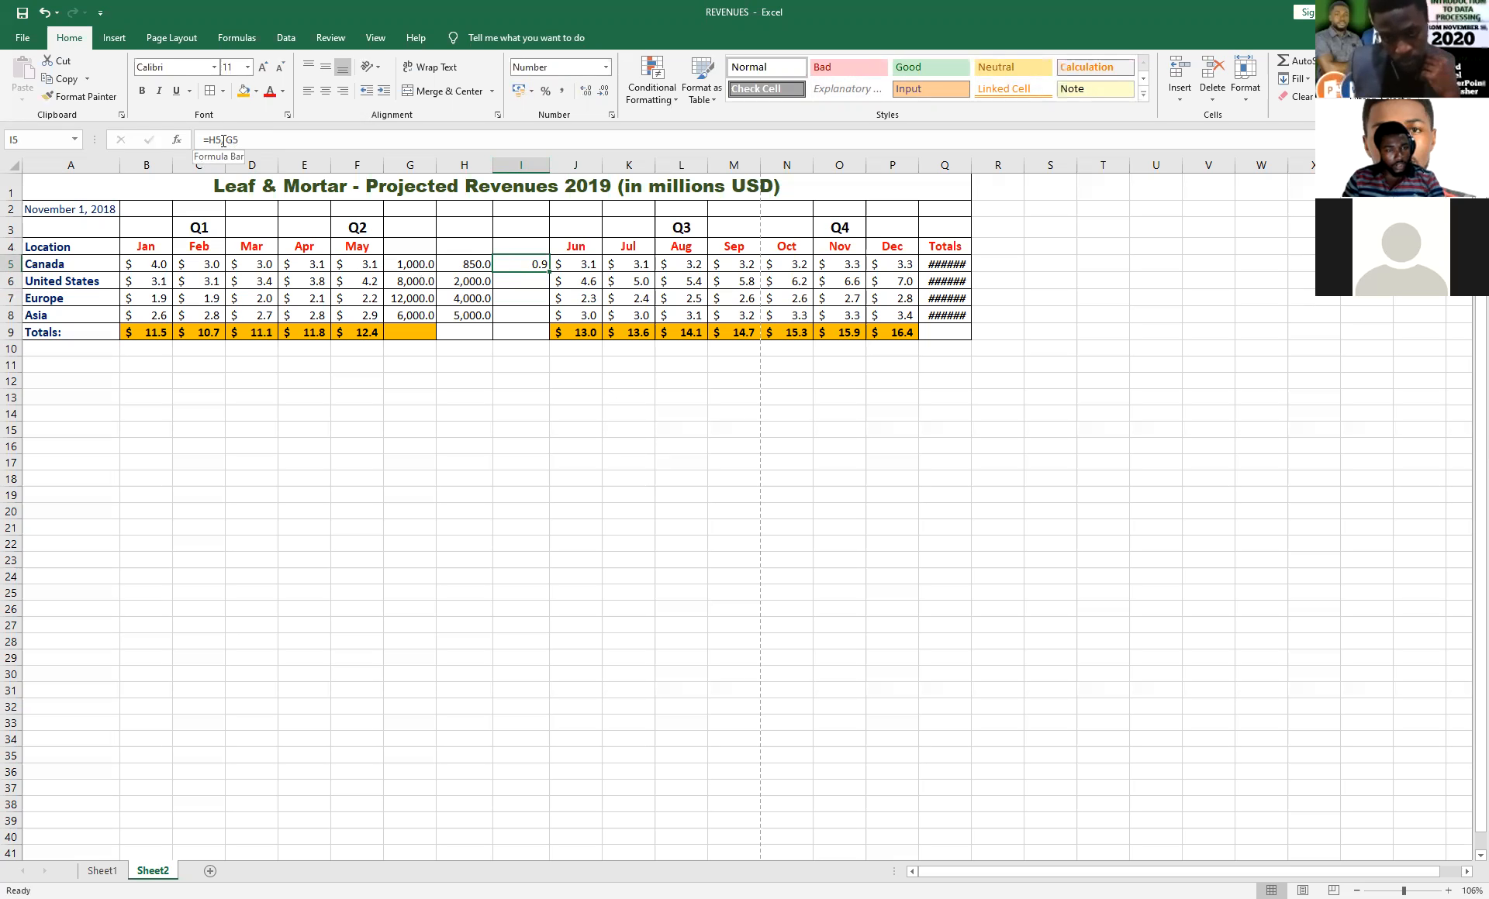
{"action": "left_click", "coordinate": [521, 282]}
{"action": "left_click", "coordinate": [521, 264]}
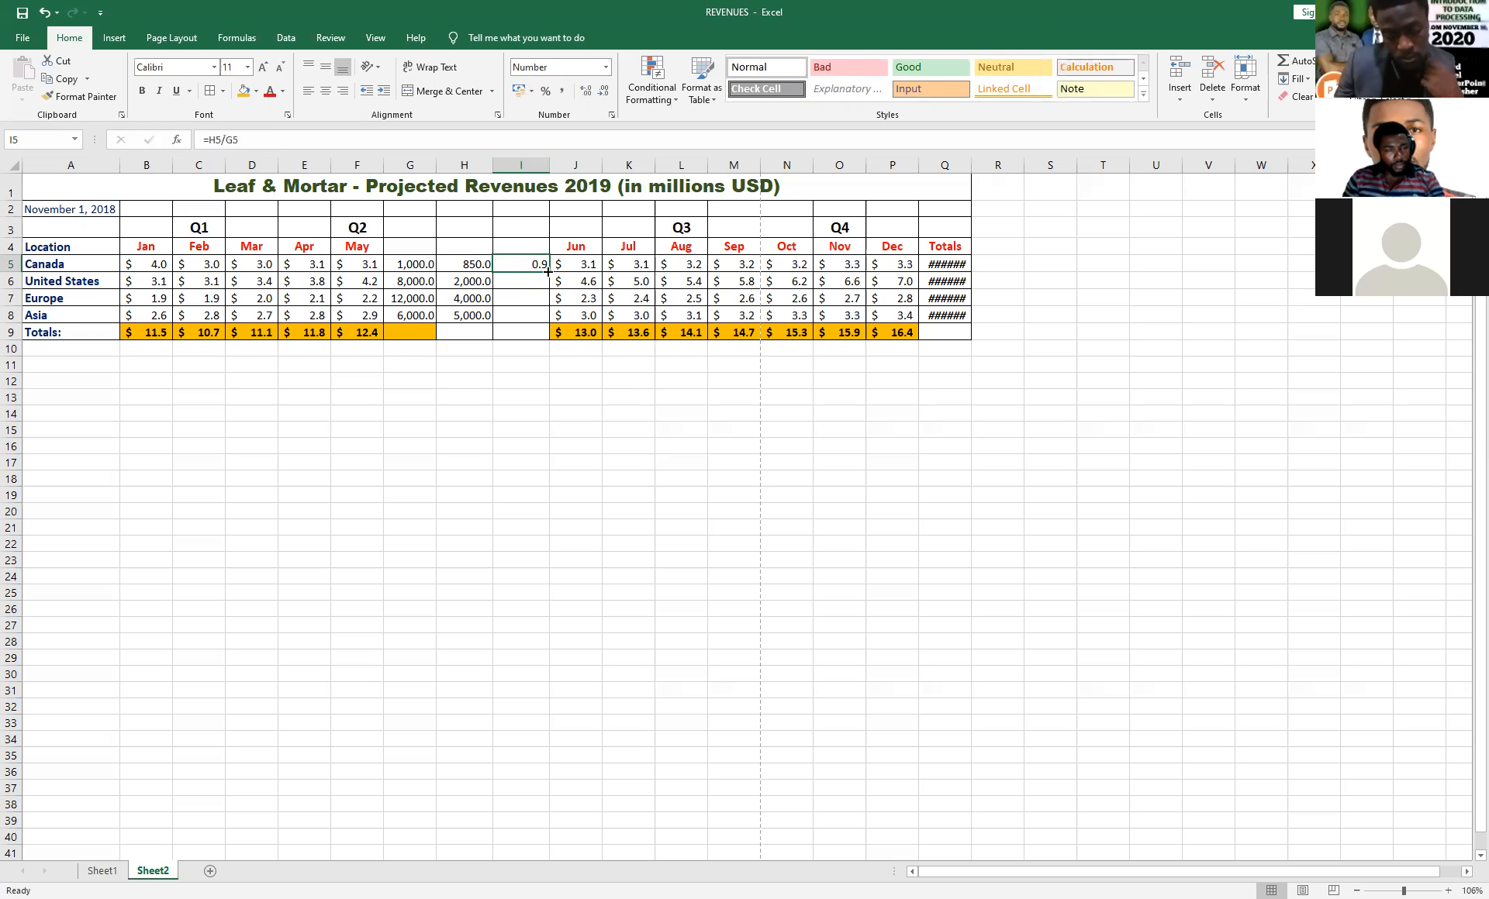
{"action": "left_click_drag", "start_coordinate": [547, 272], "coordinate": [551, 323]}
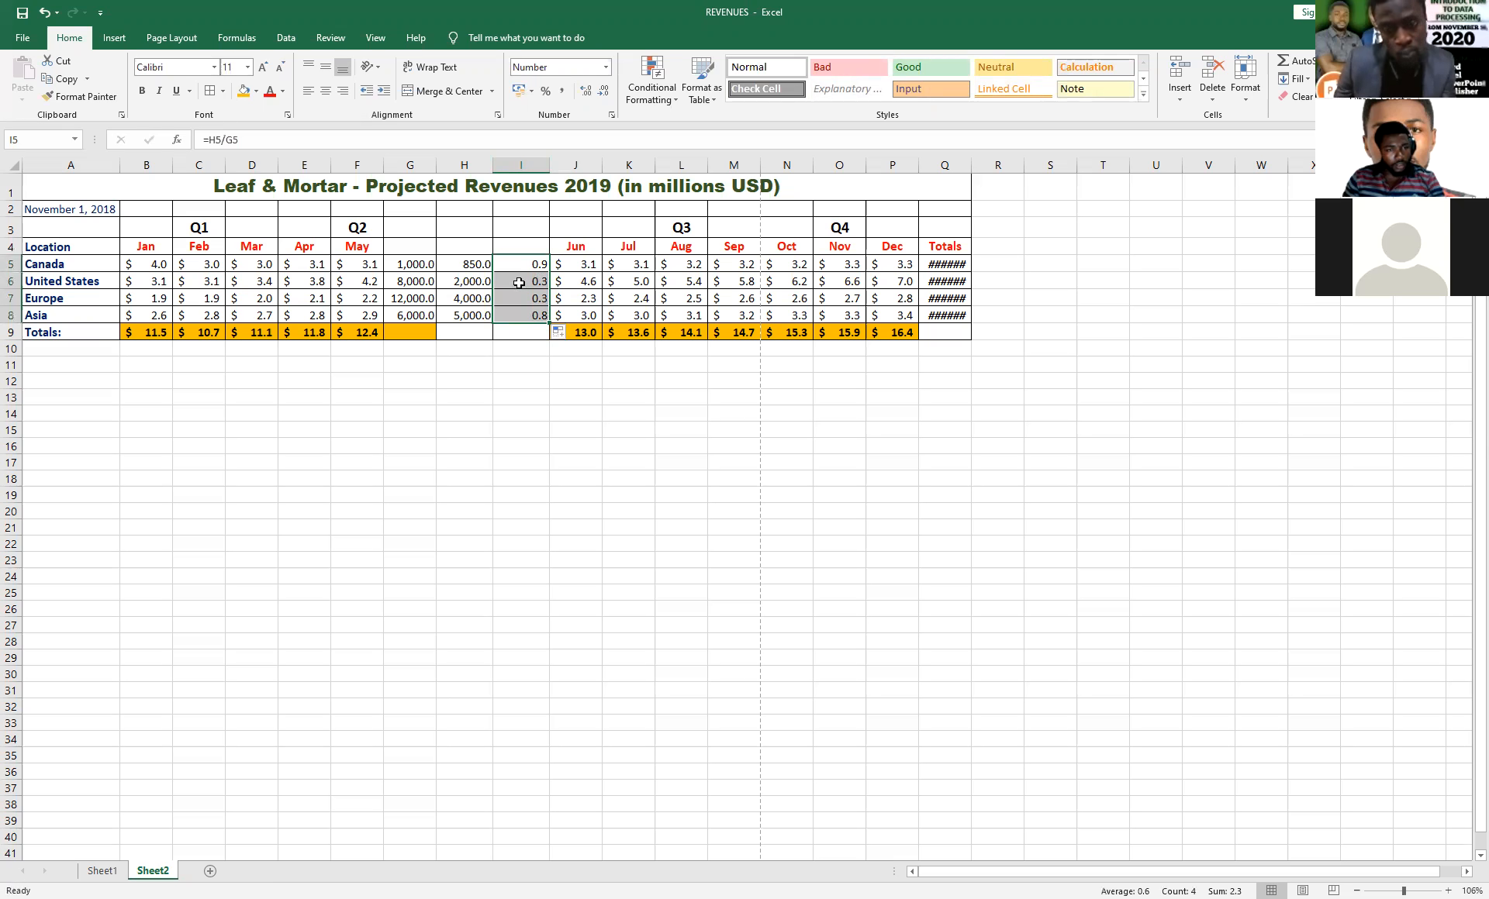
Examine the cell references in the division formulas of I5 to I8 without changing them.
{"action": "left_click", "coordinate": [521, 266]}
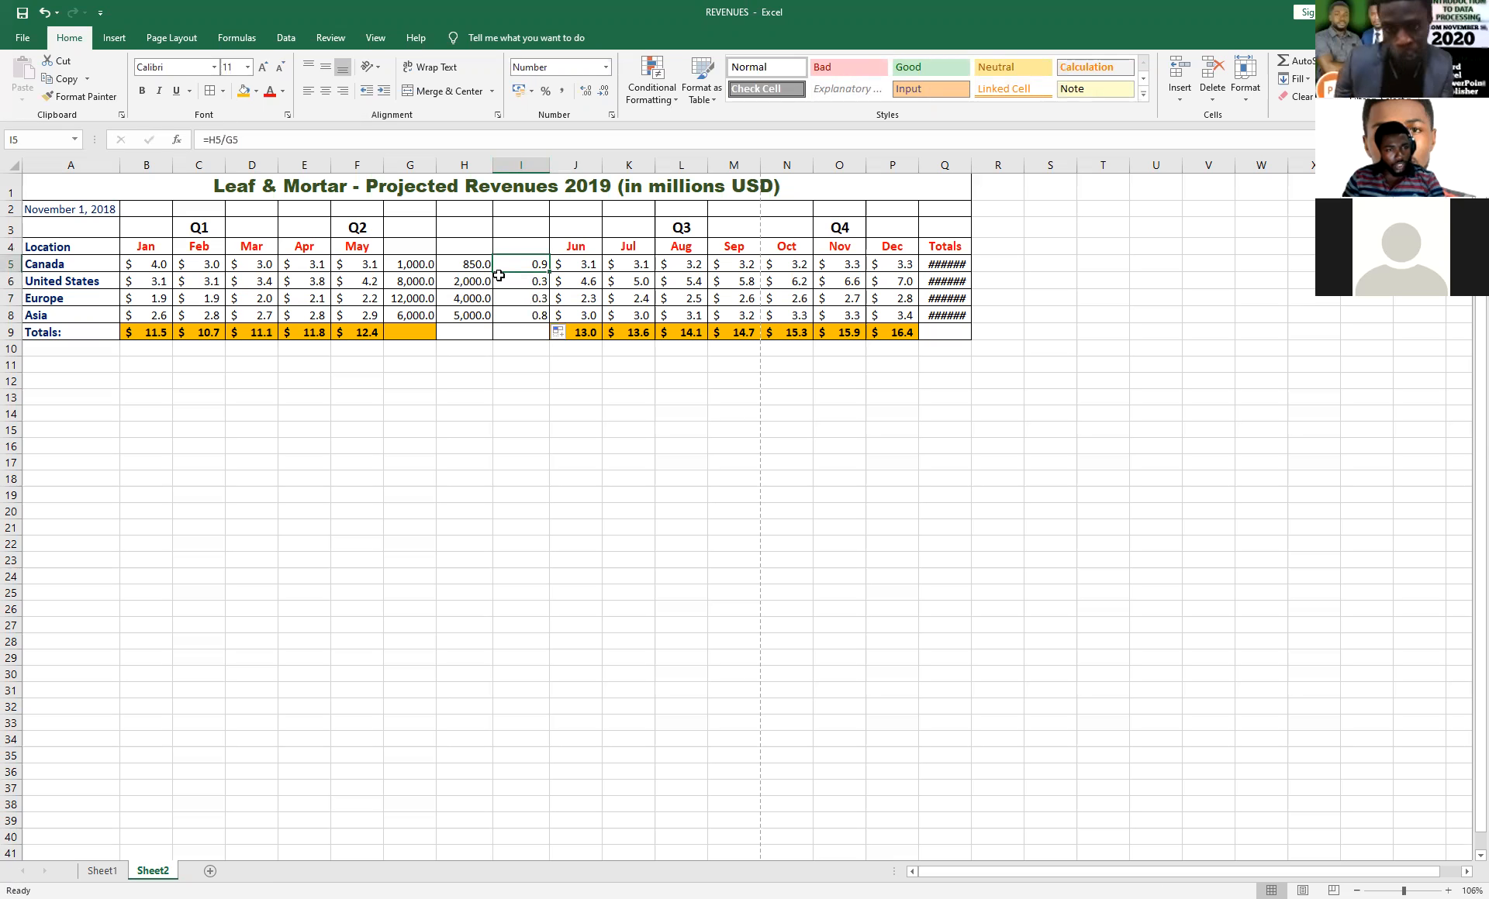
{"action": "double_click", "coordinate": [533, 265]}
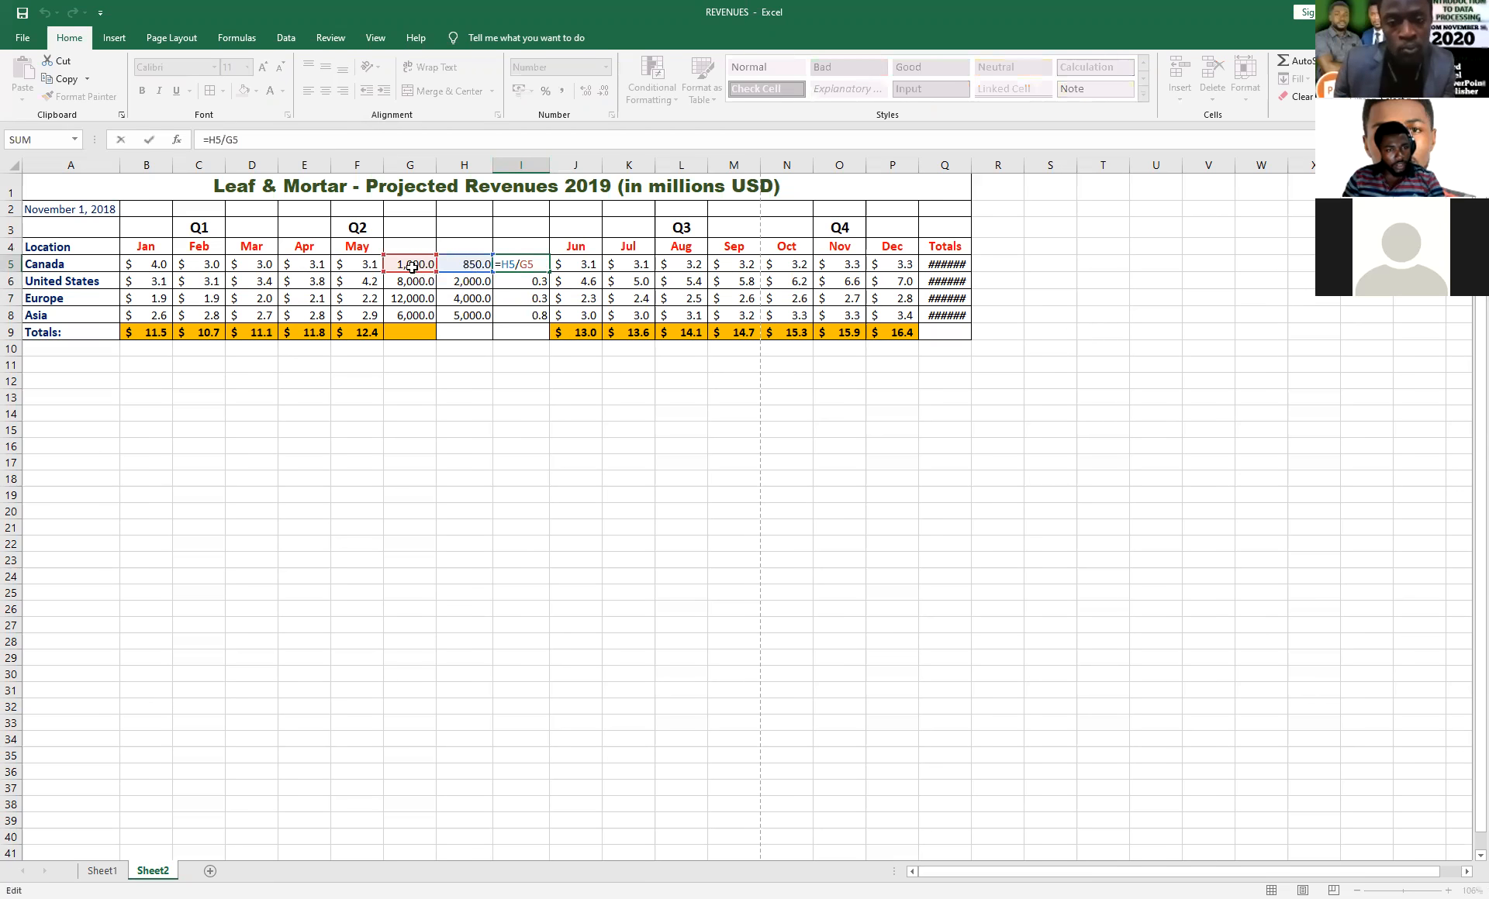
{"action": "key", "text": "Return"}
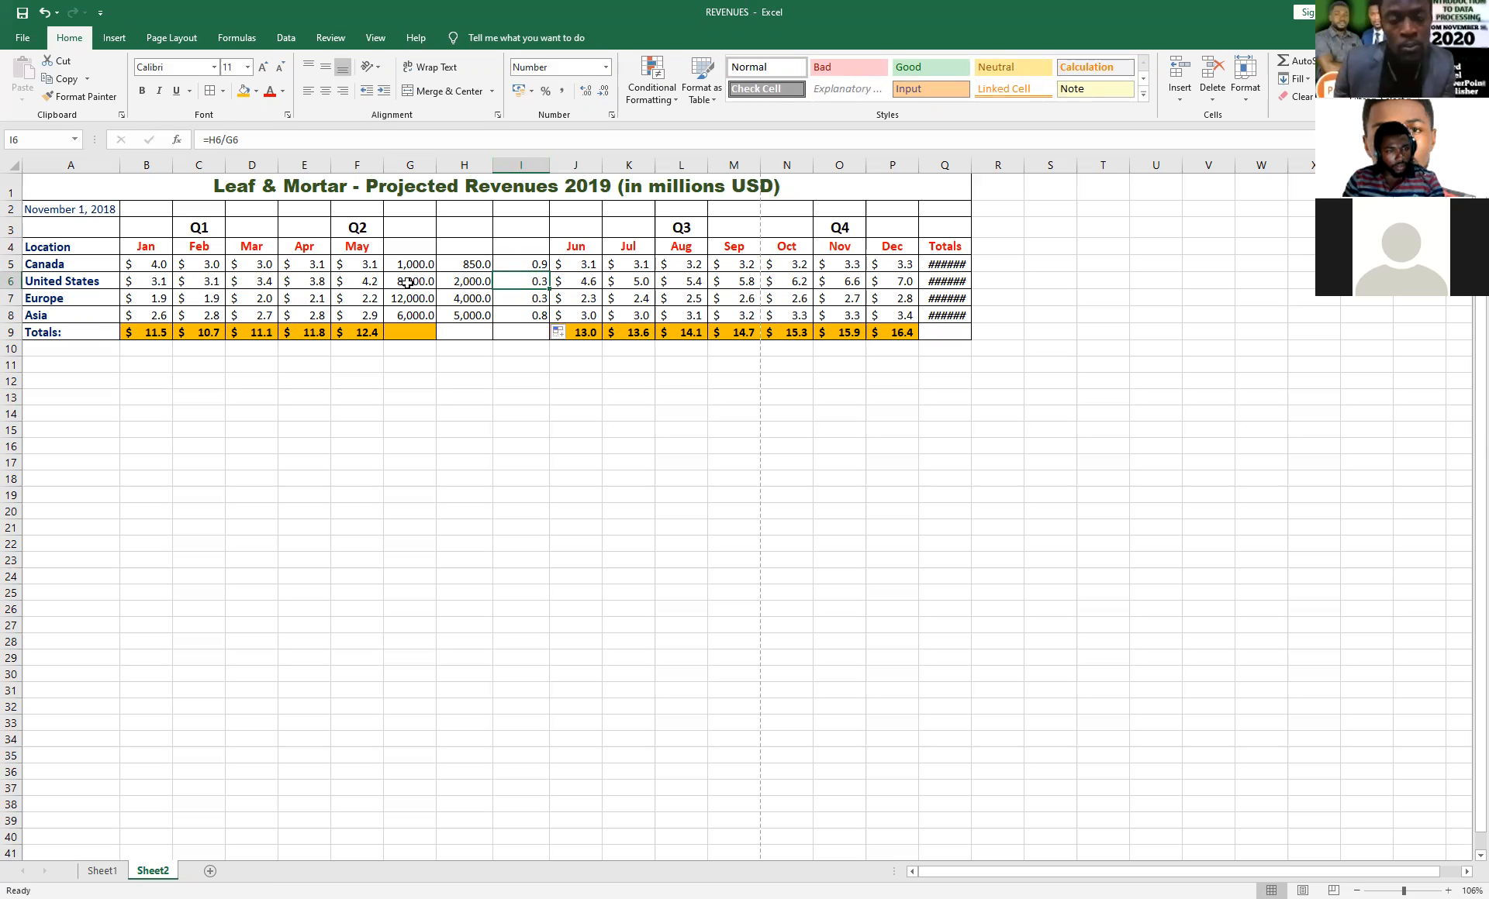
{"action": "double_click", "coordinate": [527, 280]}
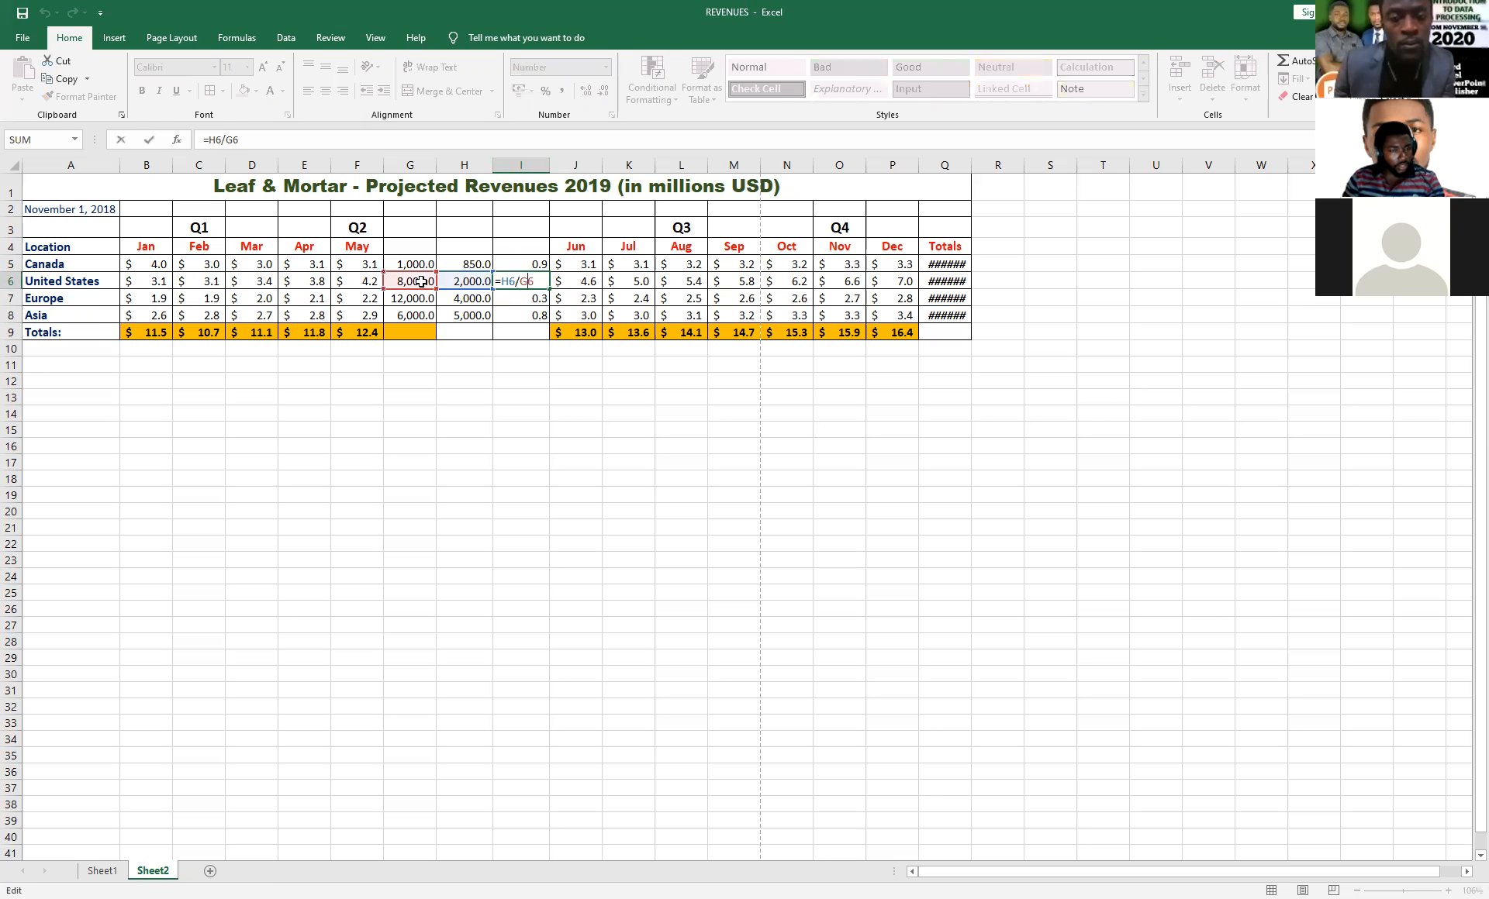
{"action": "key", "text": "Escape"}
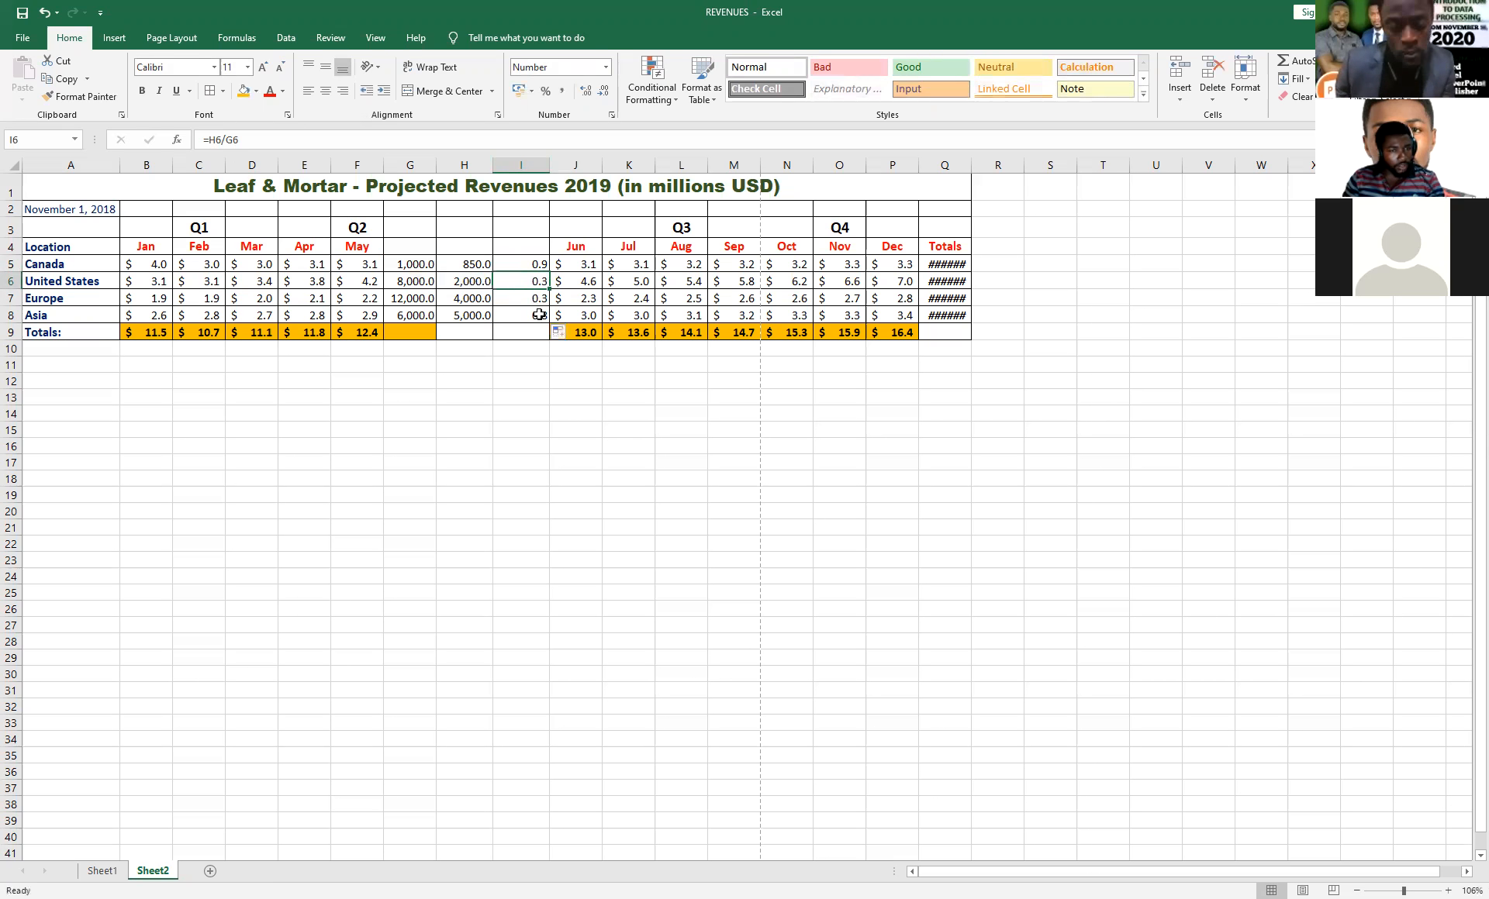
{"action": "double_click", "coordinate": [534, 298]}
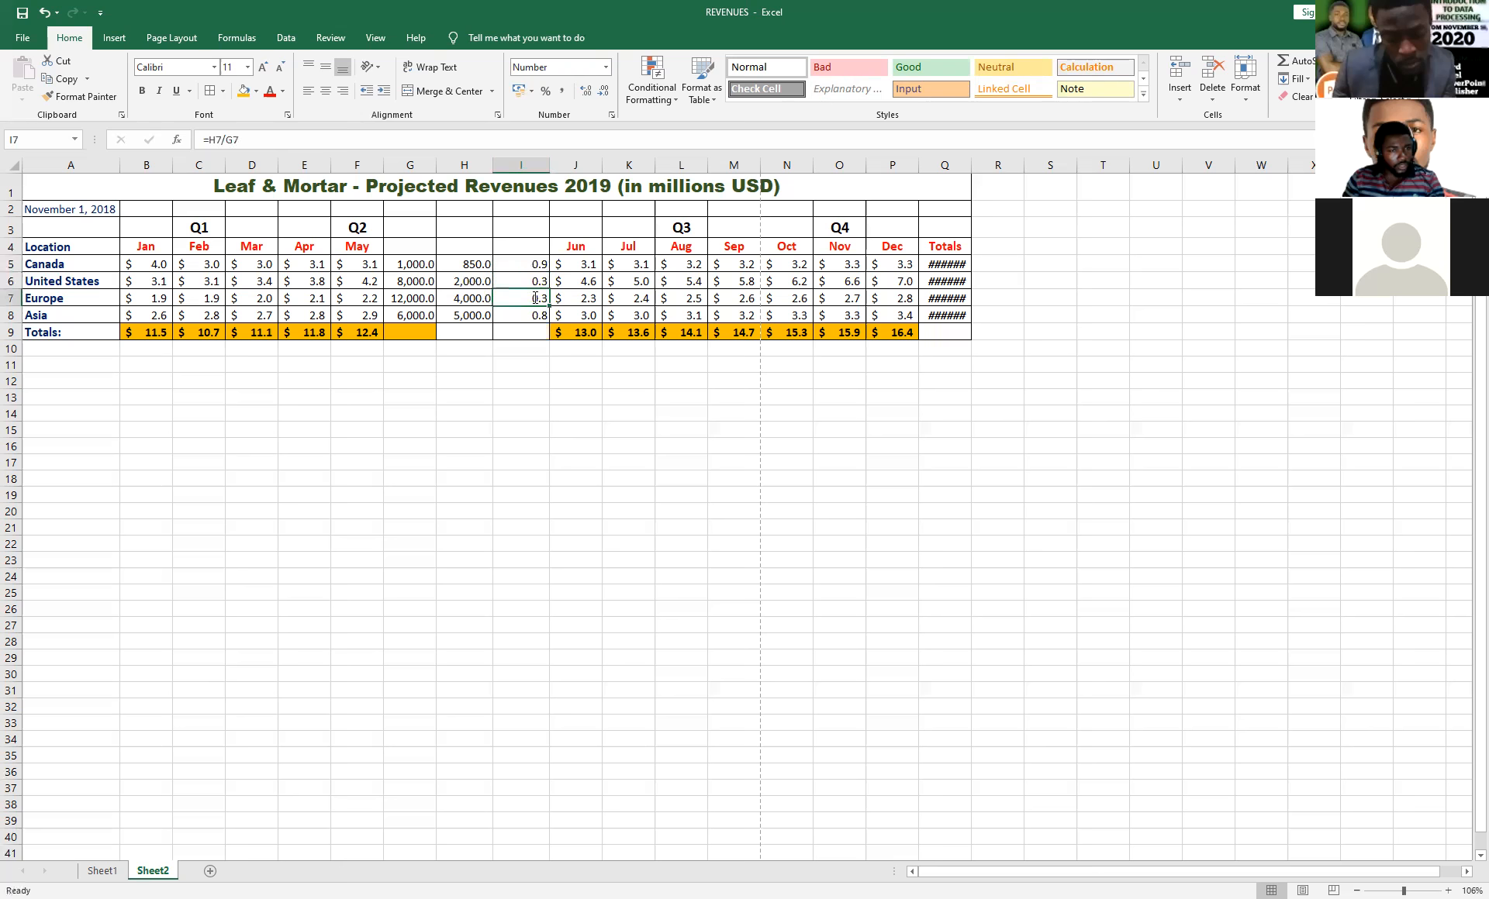
{"action": "key", "text": "Escape"}
{"action": "double_click", "coordinate": [536, 315]}
{"action": "key", "text": "Escape"}
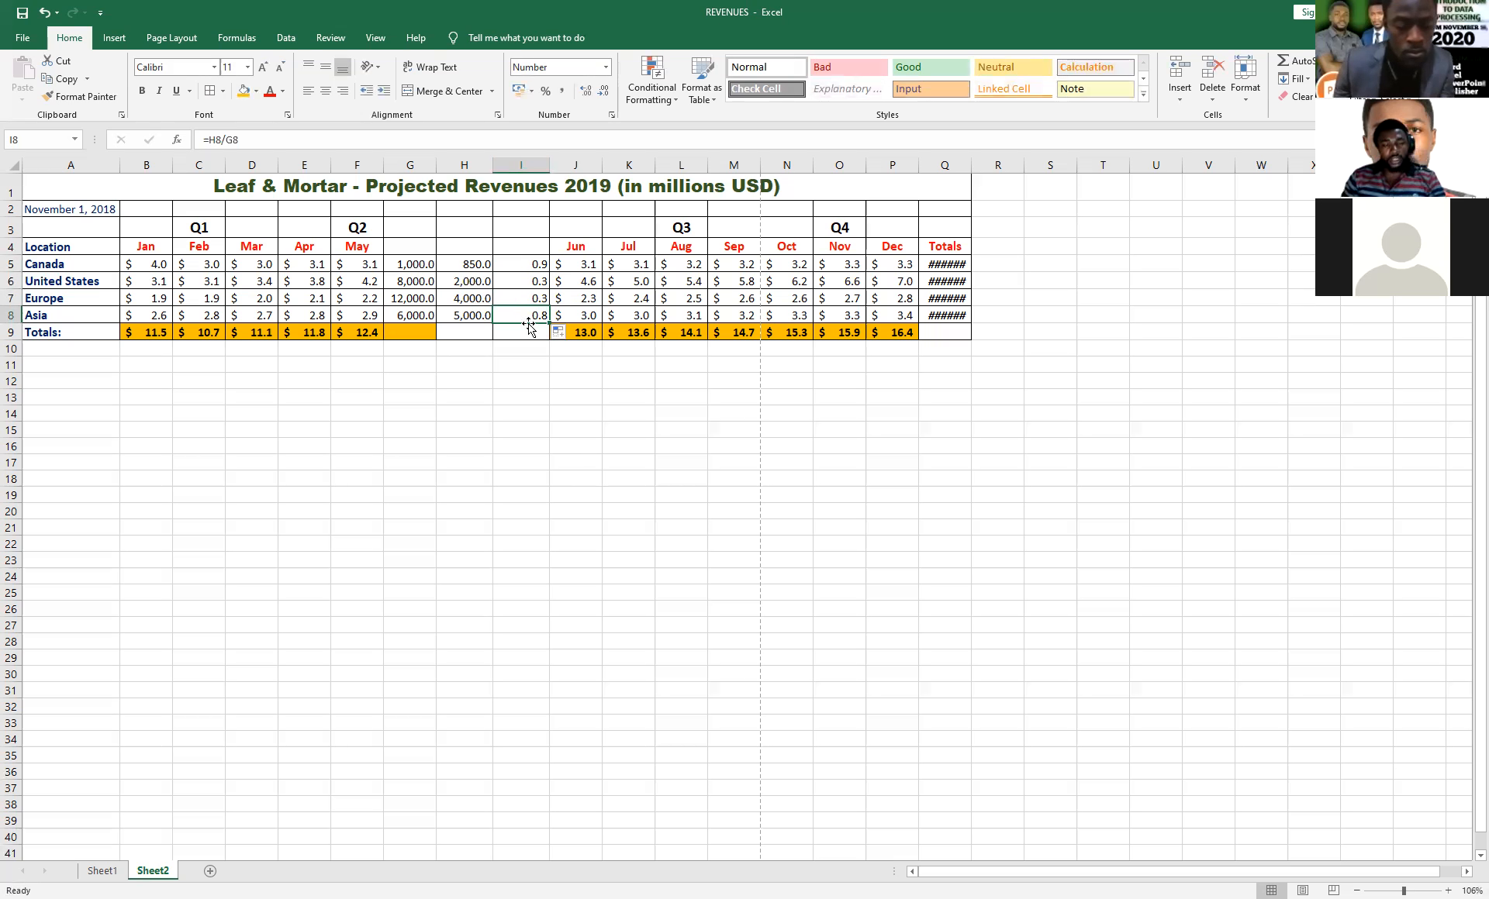
{"action": "left_click", "coordinate": [527, 263]}
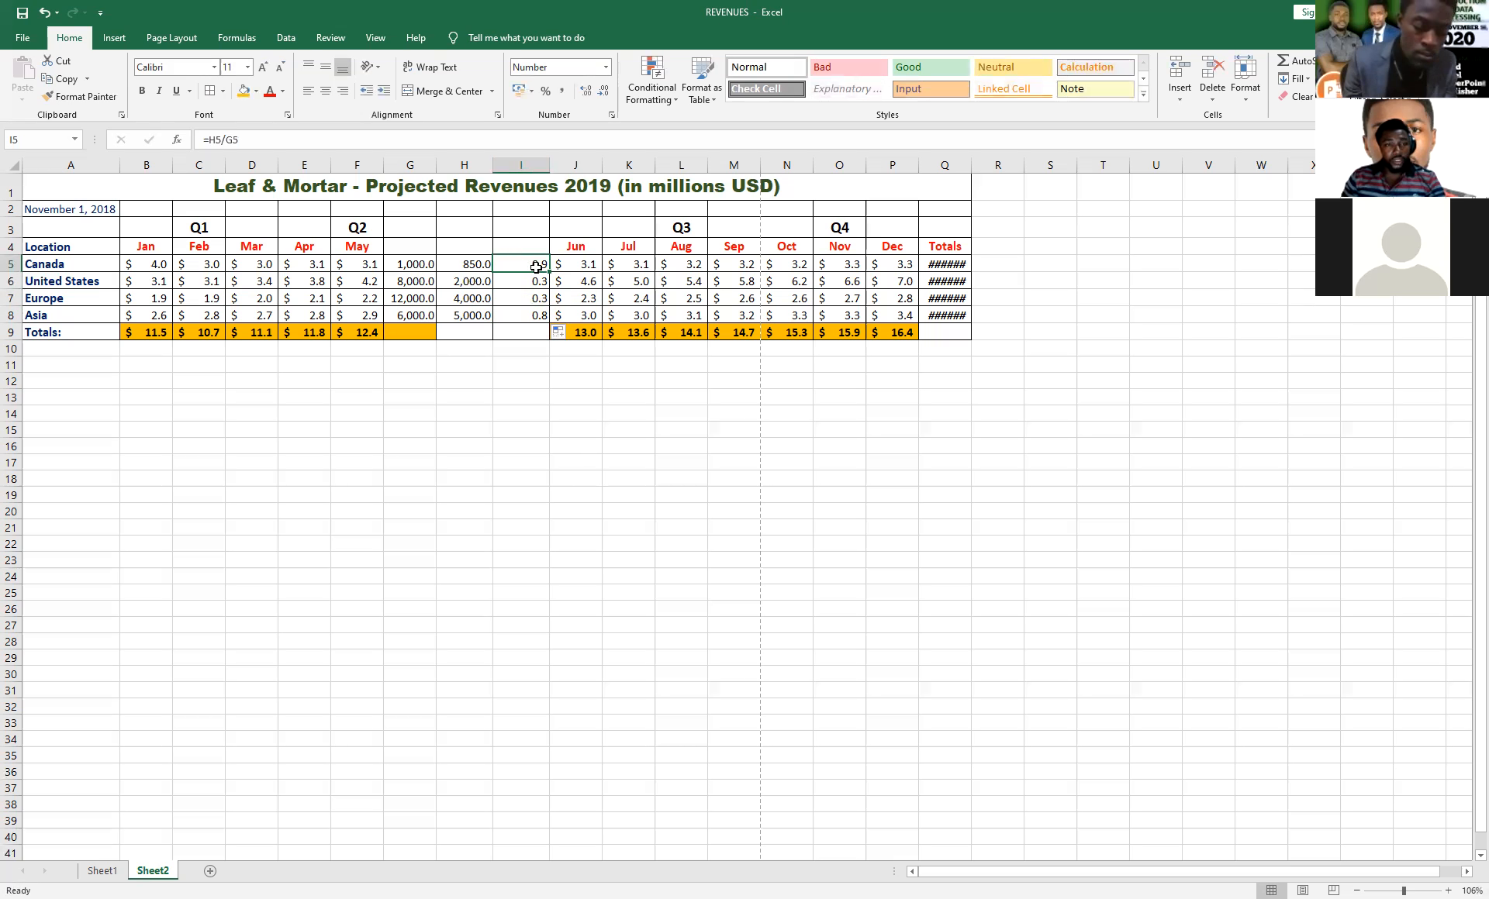
{"action": "left_click", "coordinate": [548, 89]}
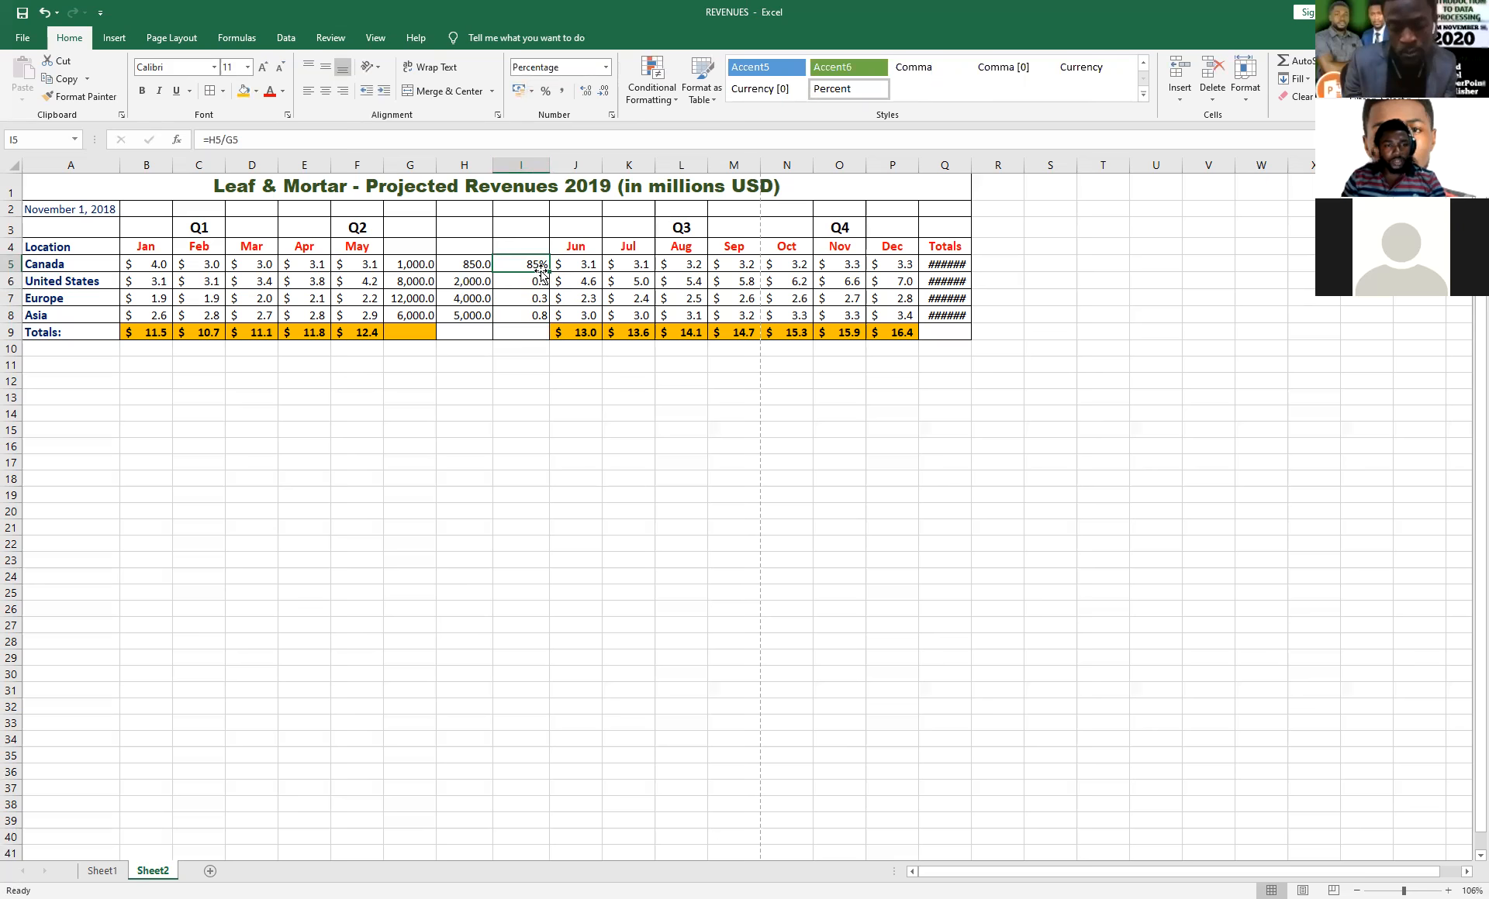
{"action": "key", "text": "ctrl+z"}
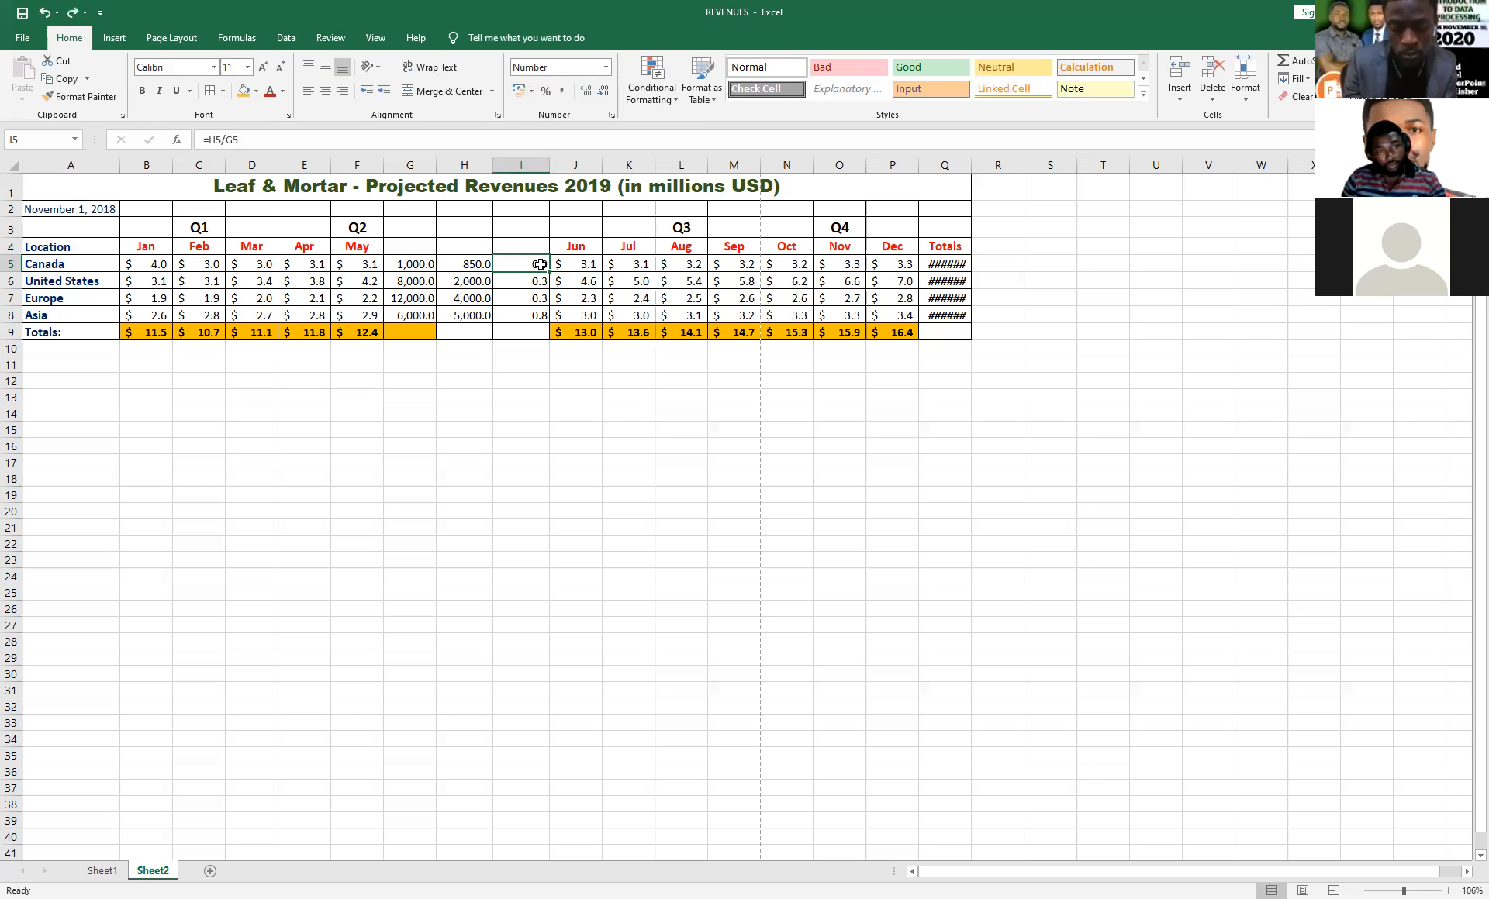
Format the whole of column I as percentages.
{"action": "left_click", "coordinate": [515, 212]}
{"action": "key", "text": "ctrl+space"}
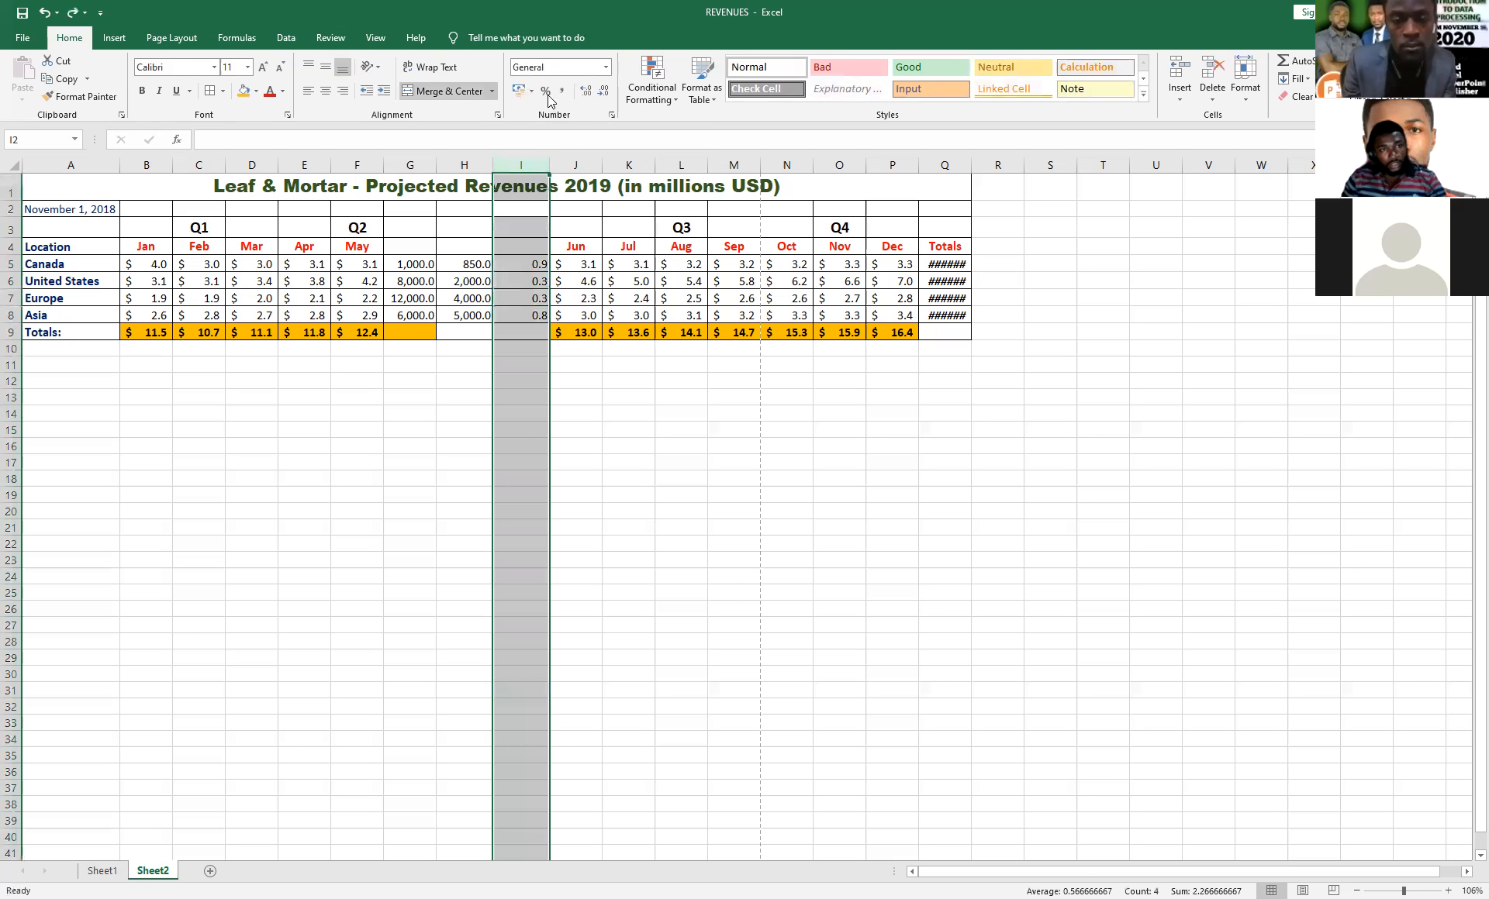
{"action": "left_click", "coordinate": [545, 90]}
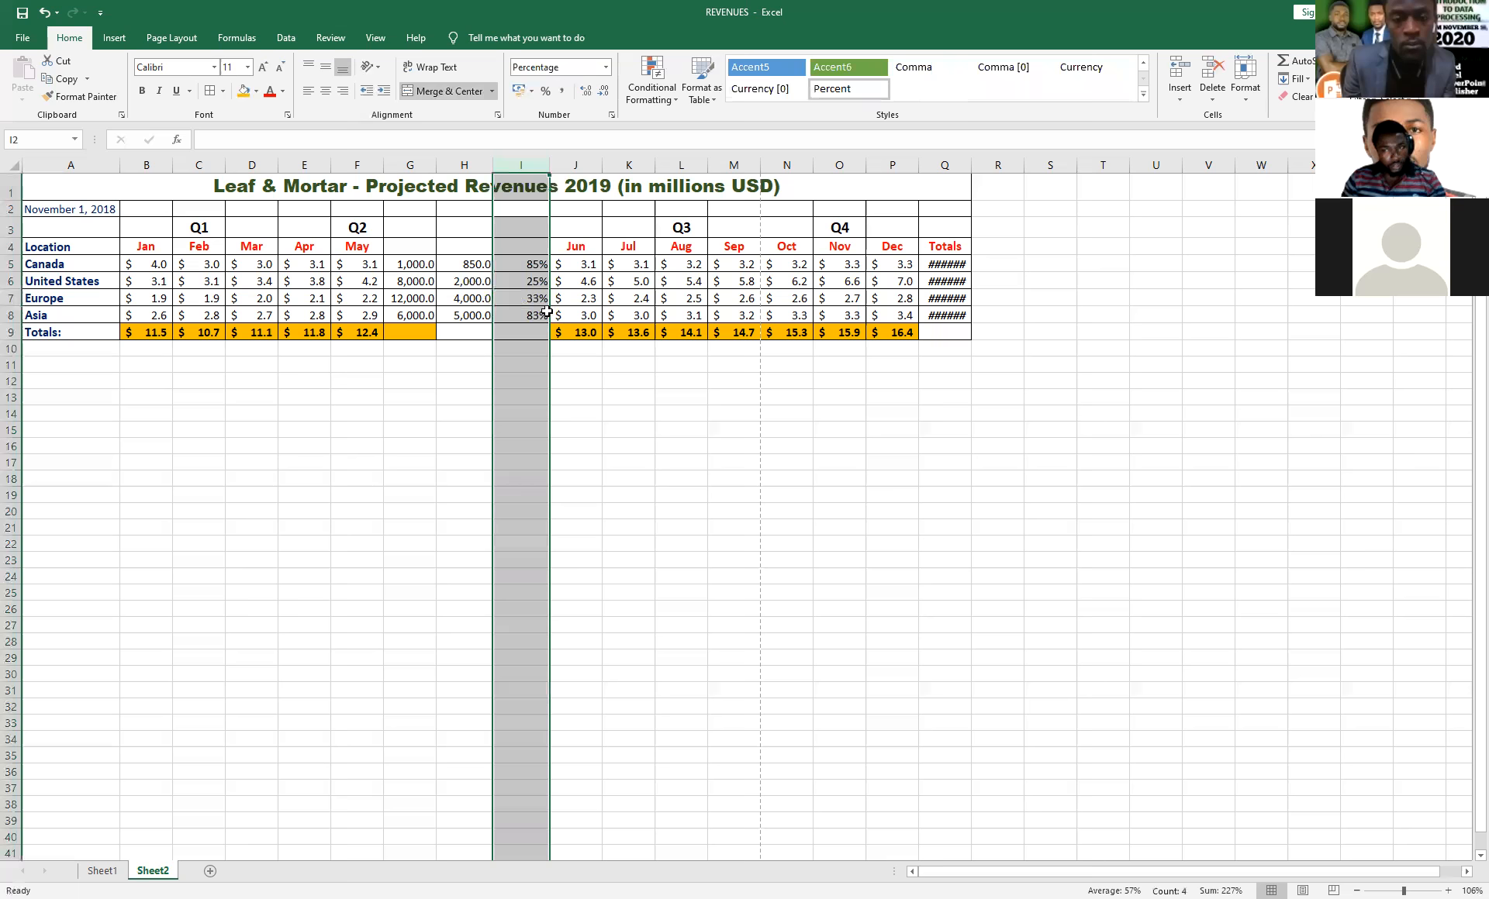
{"action": "left_click", "coordinate": [604, 365]}
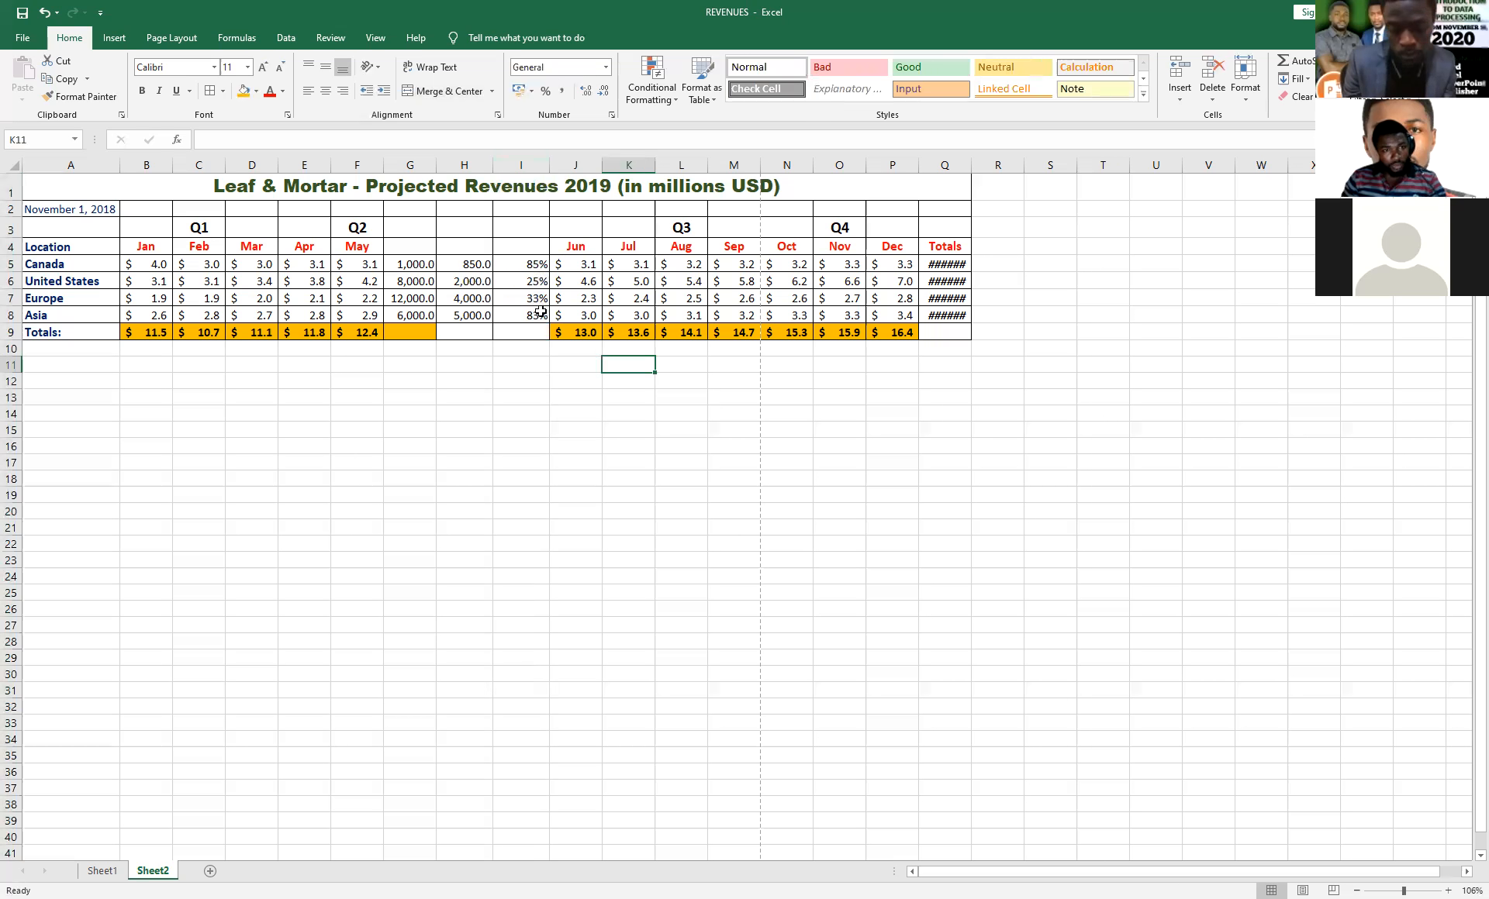
Clear the contents of the Totals row from B9 to P9 and the Totals column from Q5 to Q9.
{"action": "left_click", "coordinate": [135, 332]}
{"action": "left_click_drag", "start_coordinate": [136, 332], "coordinate": [908, 332]}
{"action": "key", "text": "Delete"}
{"action": "left_click_drag", "start_coordinate": [942, 263], "coordinate": [944, 333]}
{"action": "key", "text": "Delete"}
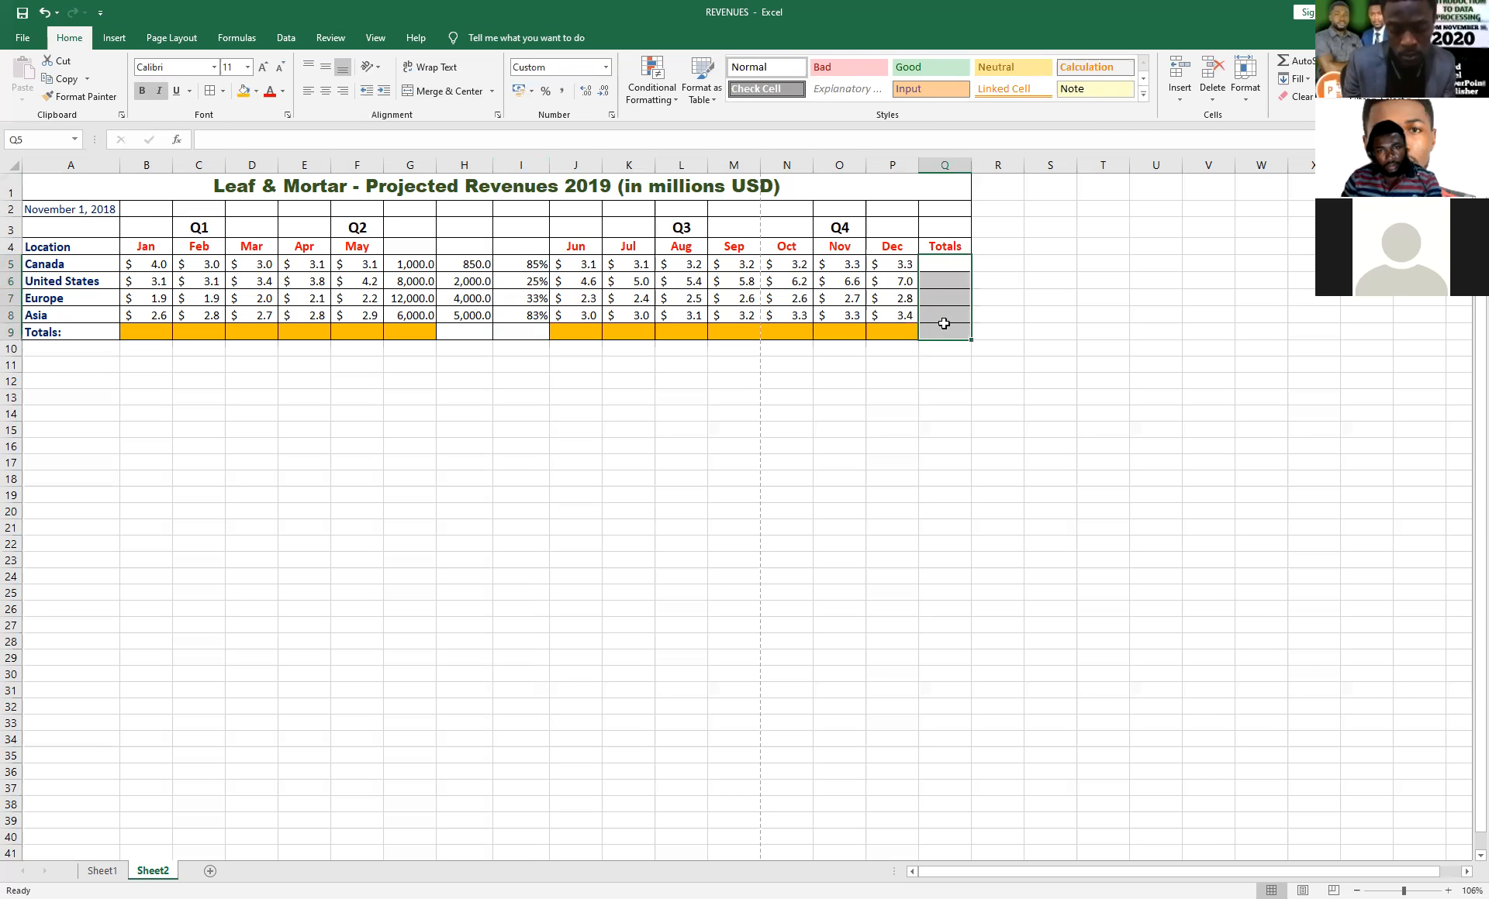
Total January in B9 with the formula =B5+B6+B7+B8 and fill it across the Totals row through P9.
{"action": "left_click", "coordinate": [798, 336]}
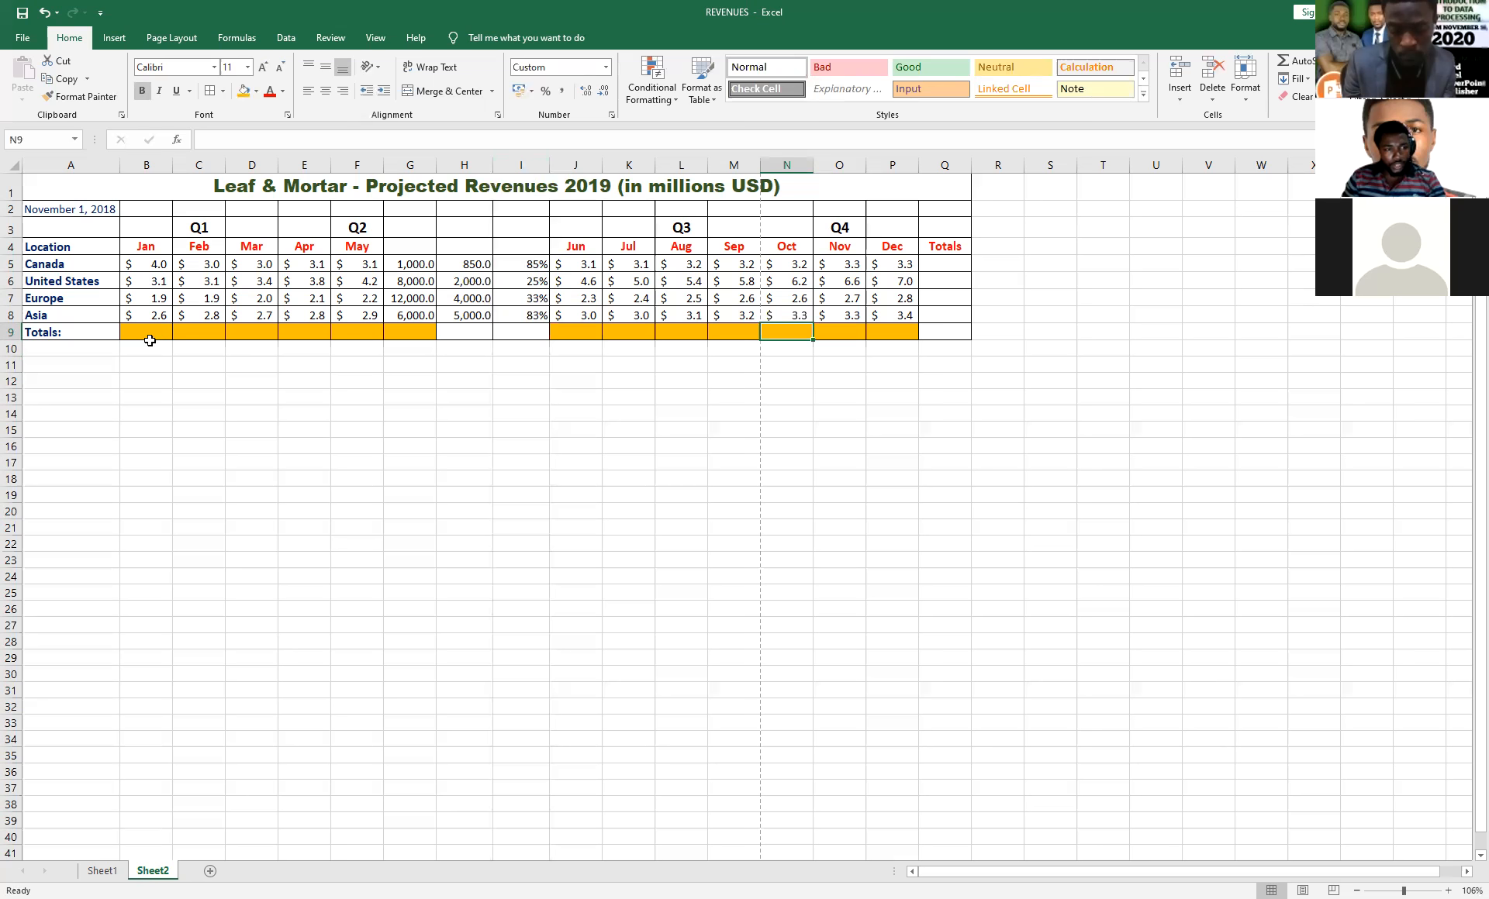
{"action": "left_click", "coordinate": [148, 333]}
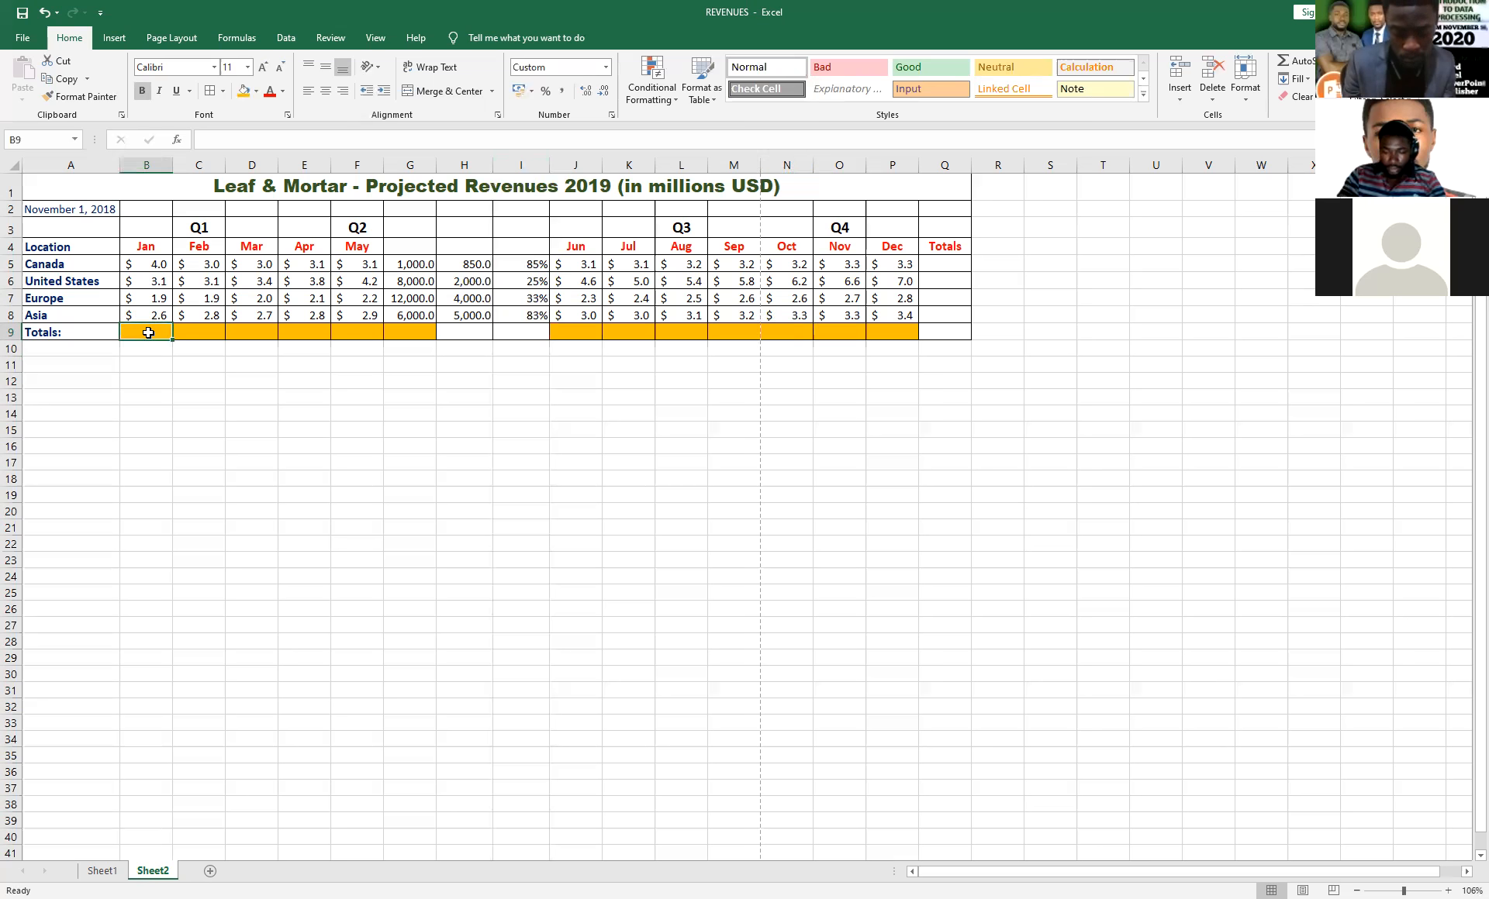
{"action": "type", "text": "="}
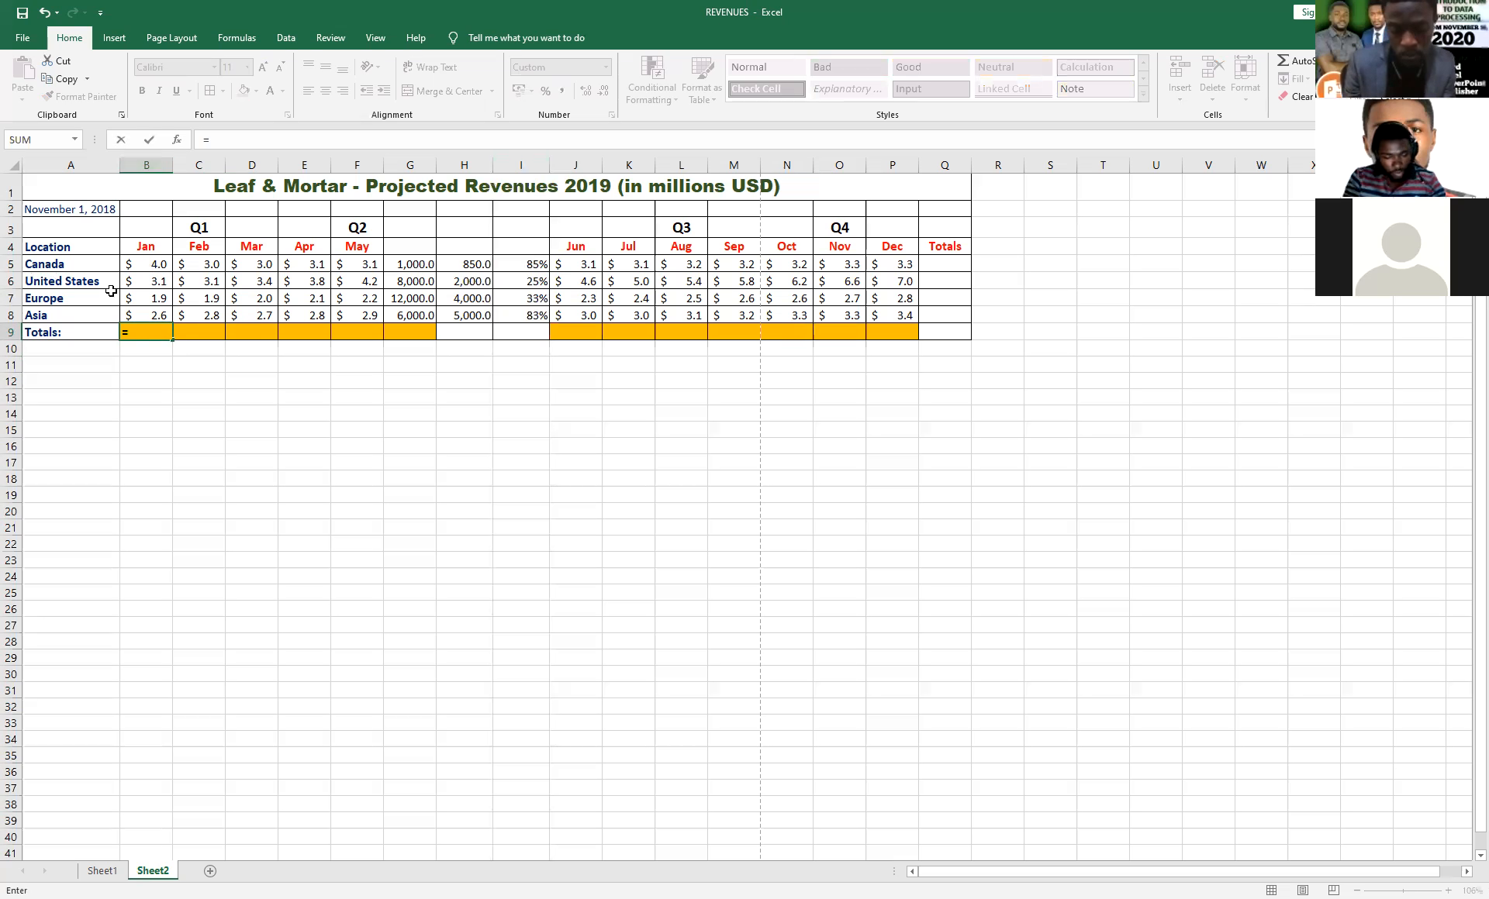
{"action": "type", "text": "B5+"}
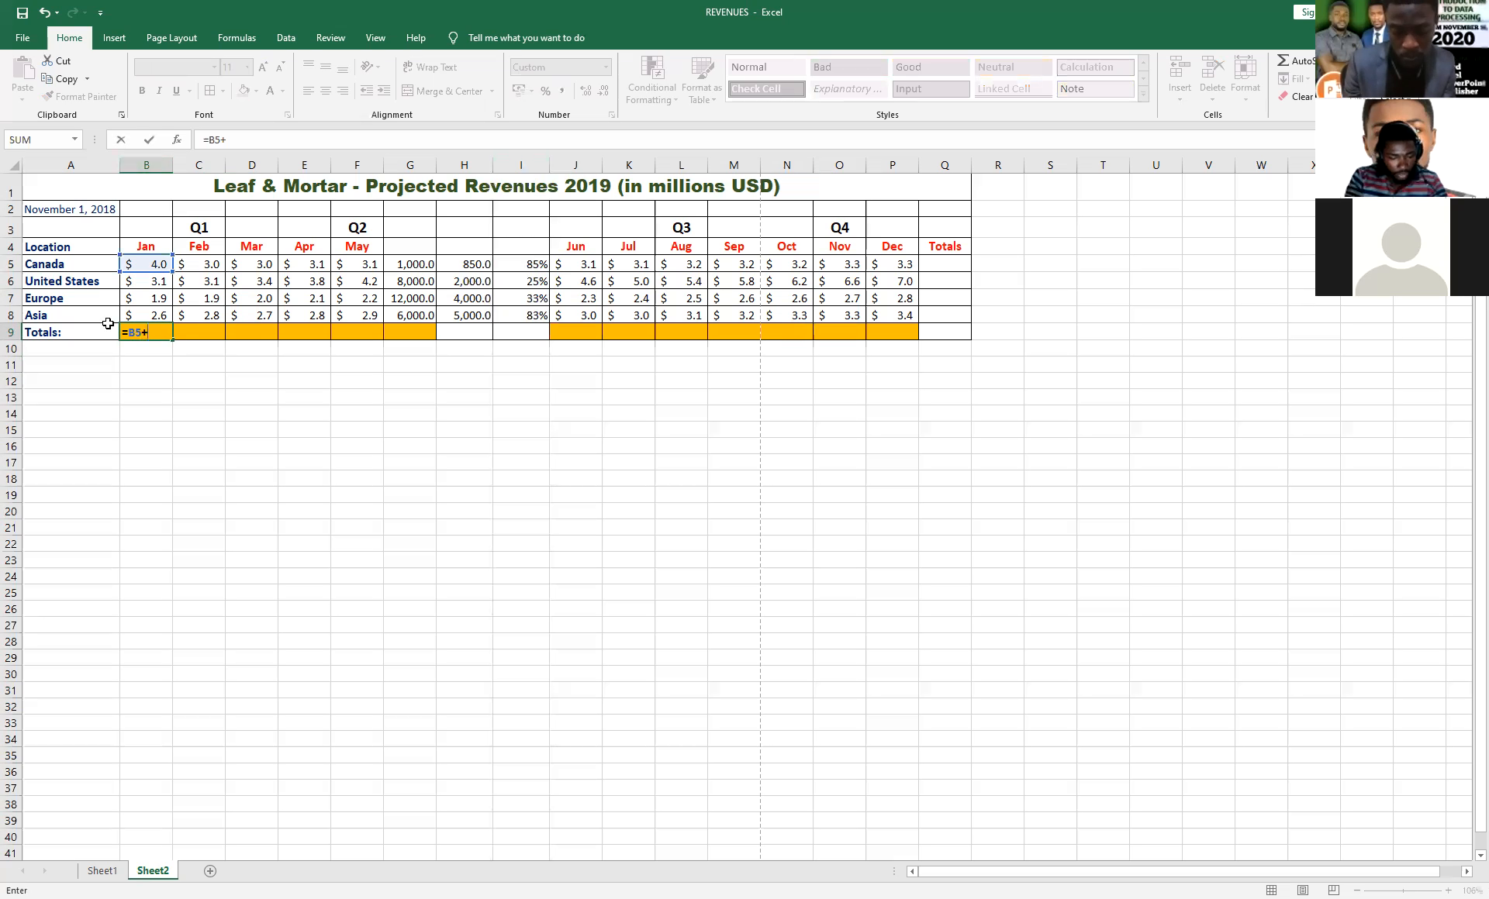
{"action": "type", "text": "B6+"}
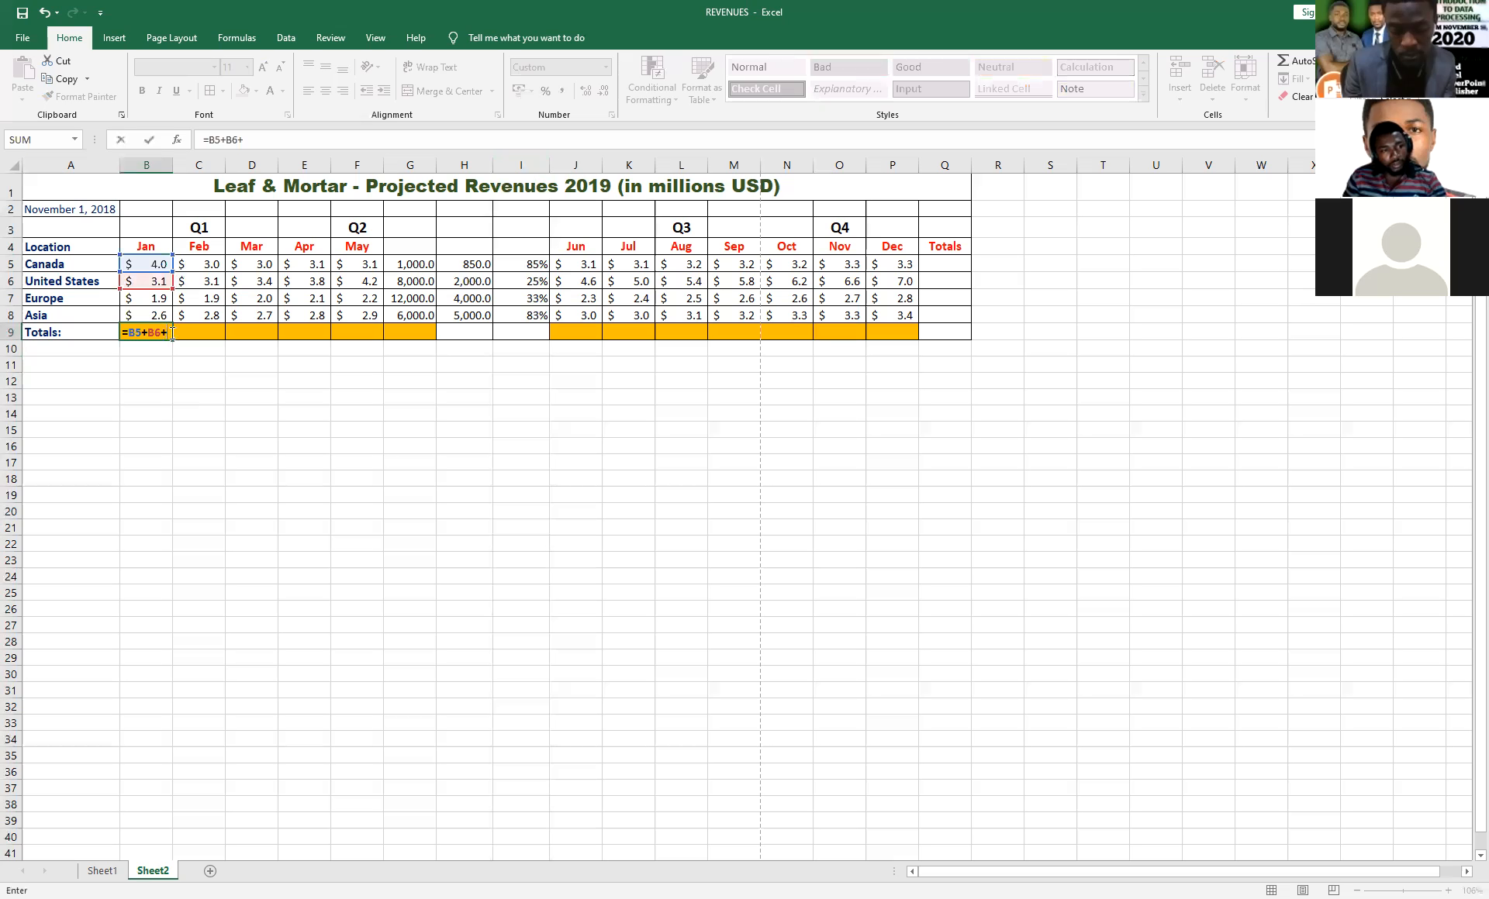
{"action": "left_click", "coordinate": [145, 301]}
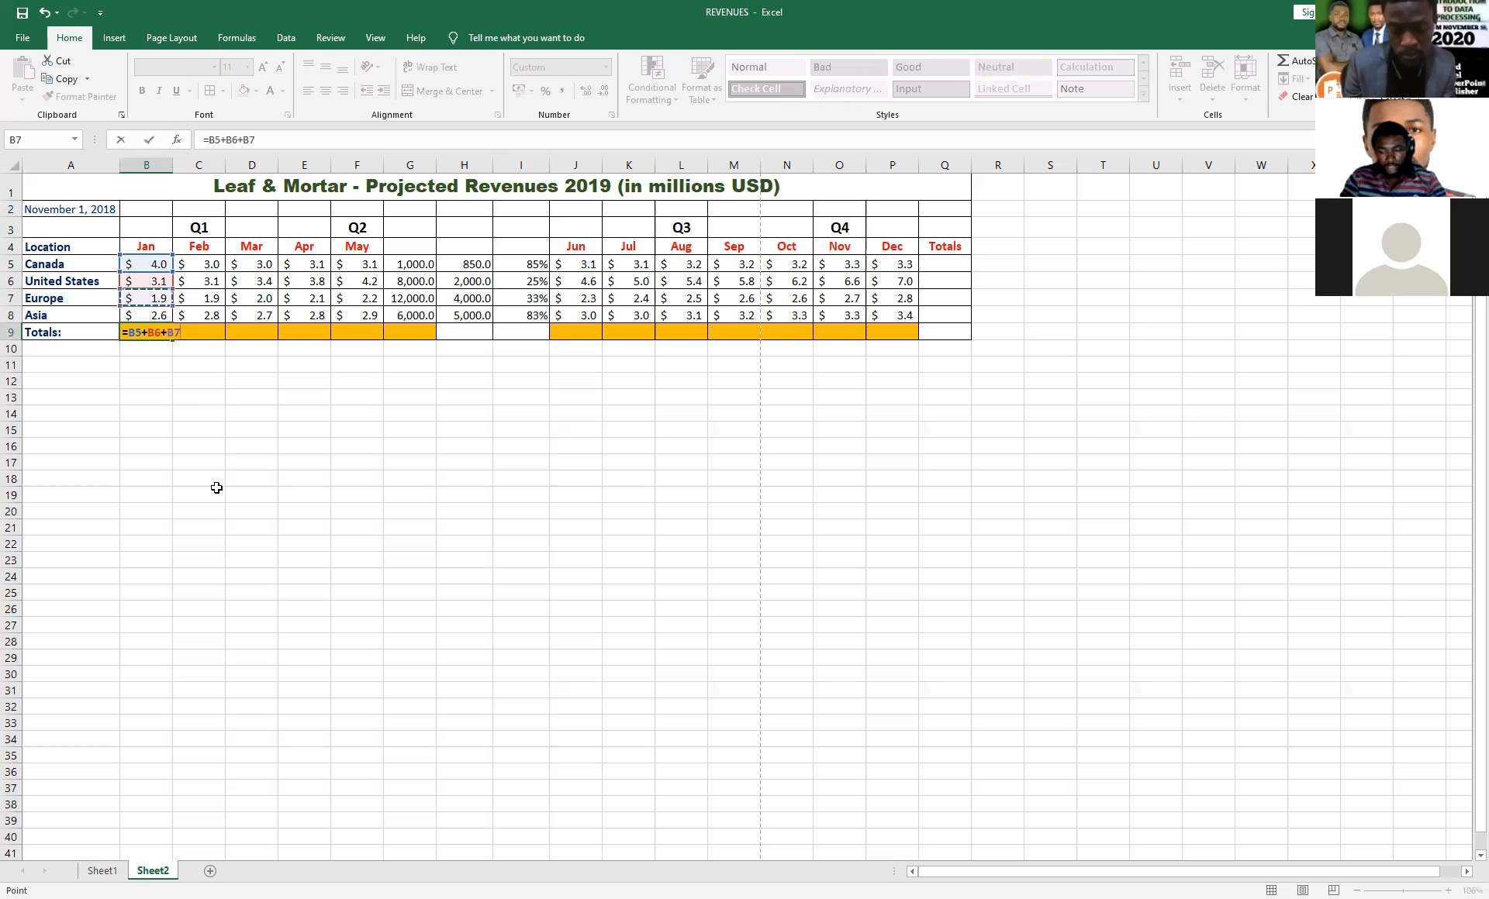
{"action": "left_click", "coordinate": [152, 316]}
{"action": "key", "text": "Return"}
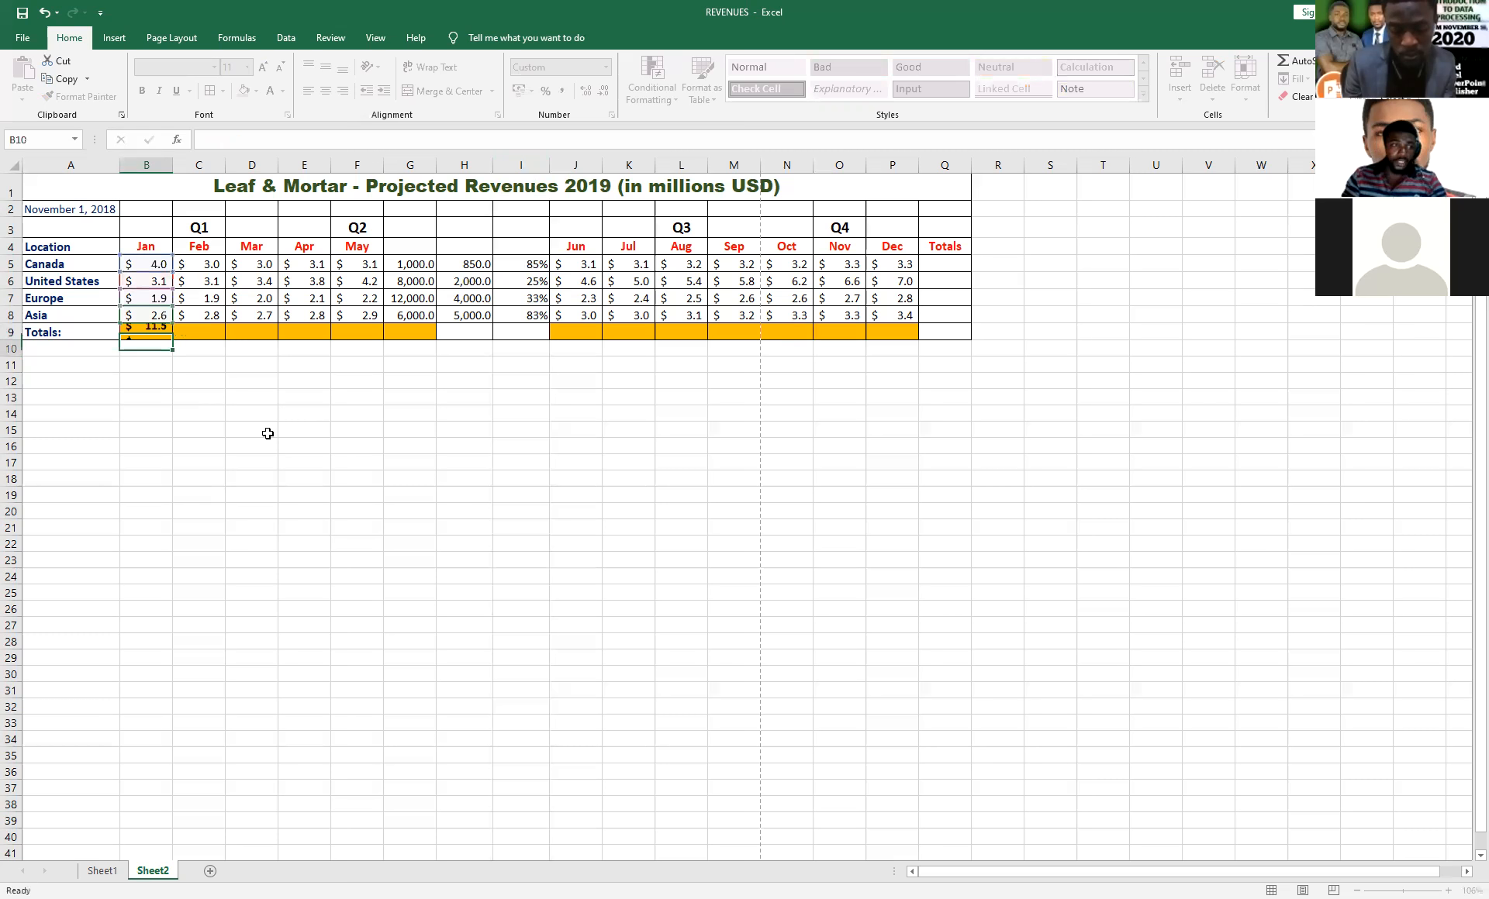
{"action": "left_click", "coordinate": [170, 336]}
{"action": "left_click_drag", "start_coordinate": [171, 340], "coordinate": [924, 353]}
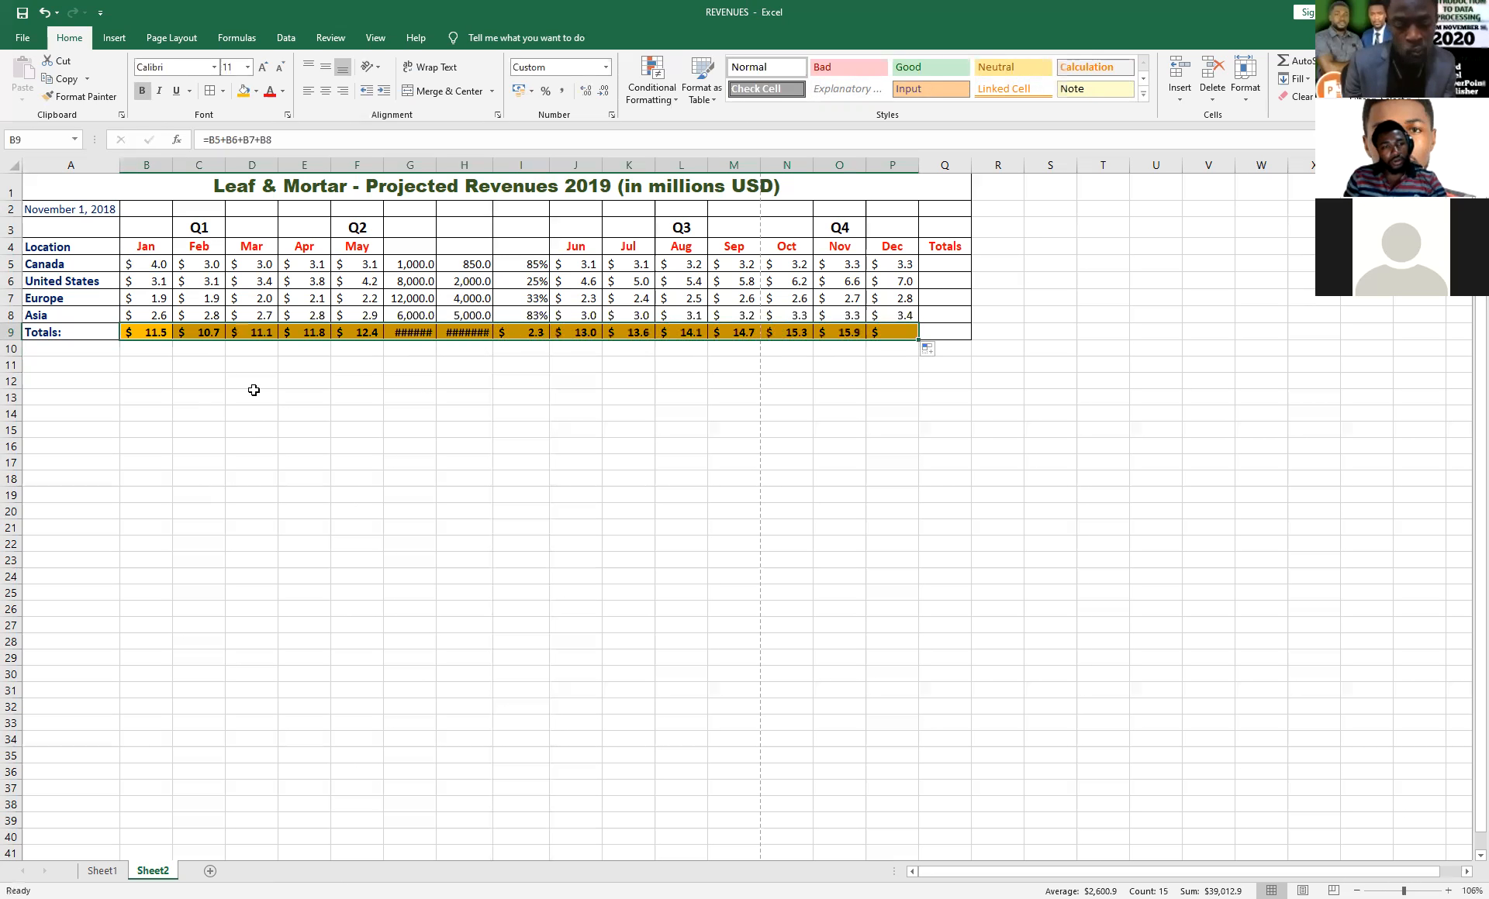
Widen columns G and H so that their totals in row 9 fit.
{"action": "left_click", "coordinate": [421, 333]}
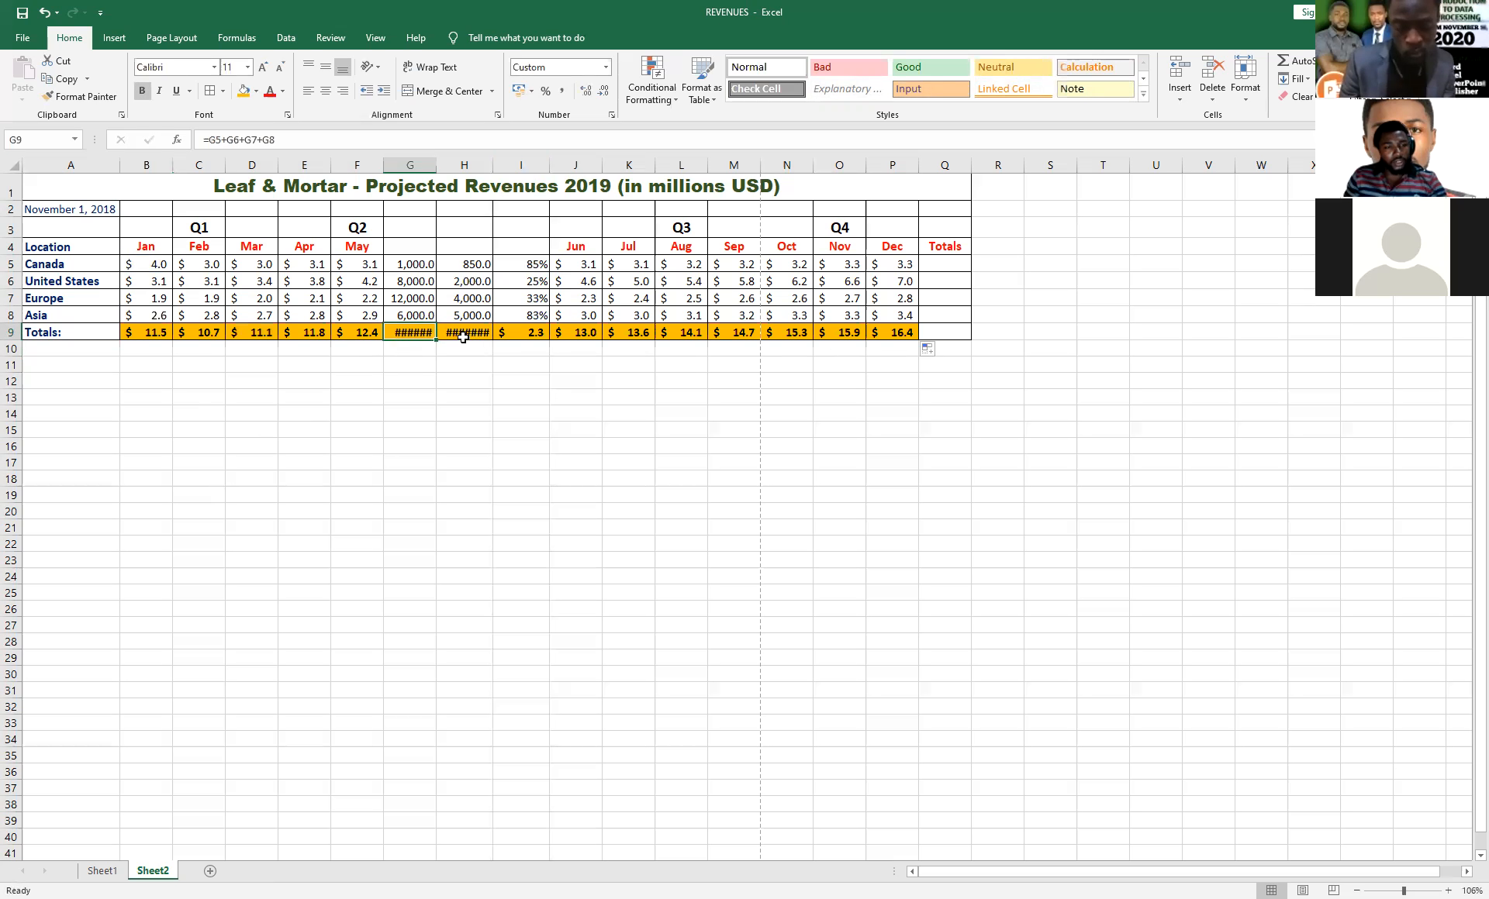
{"action": "left_click", "coordinate": [463, 337]}
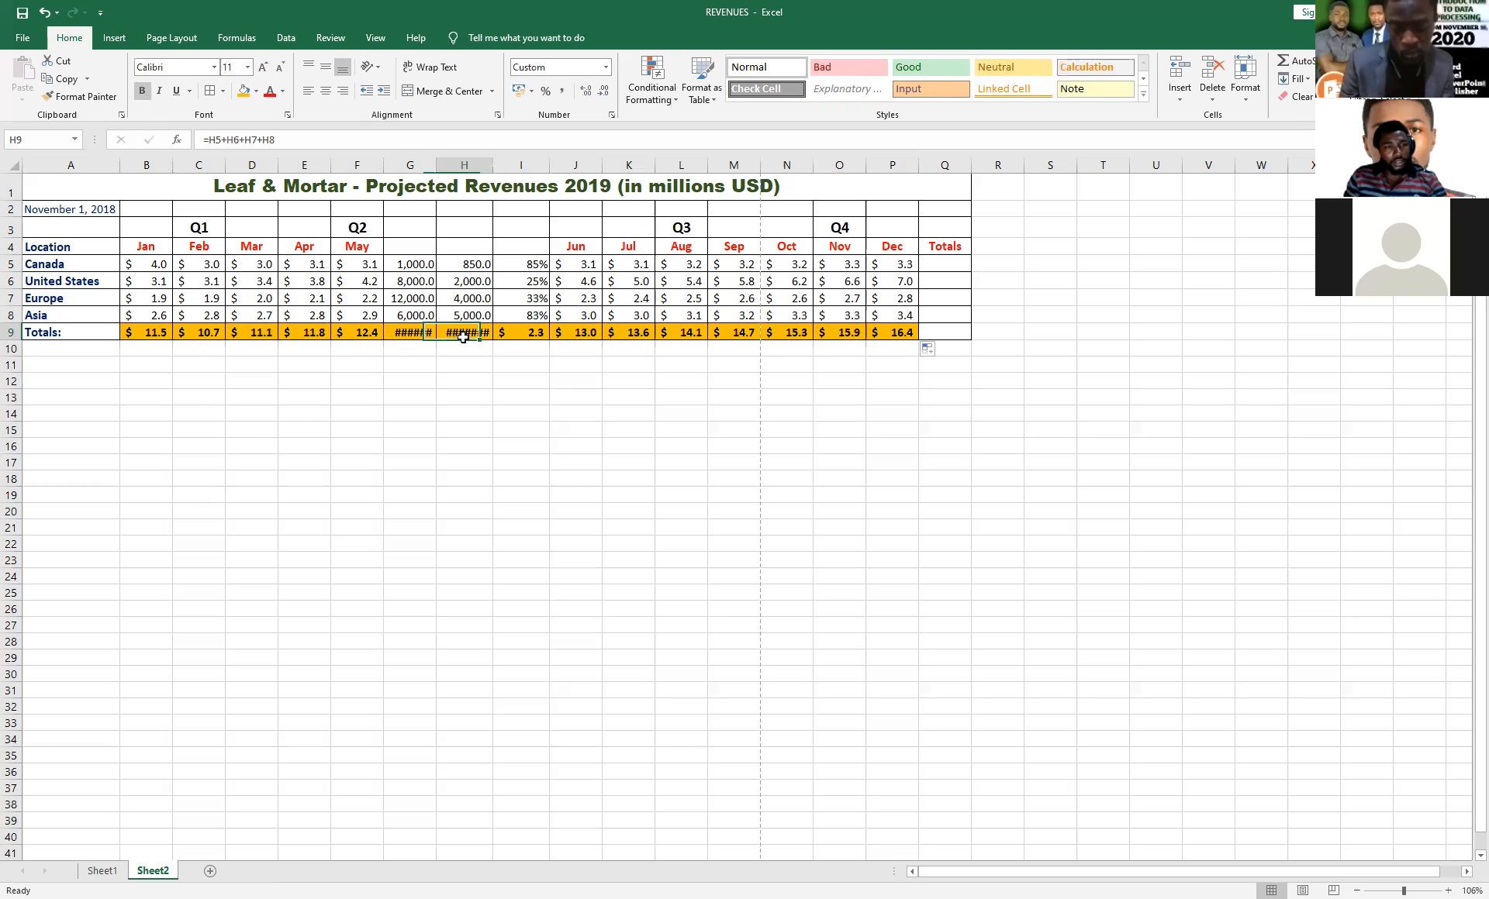
{"action": "left_click", "coordinate": [418, 333]}
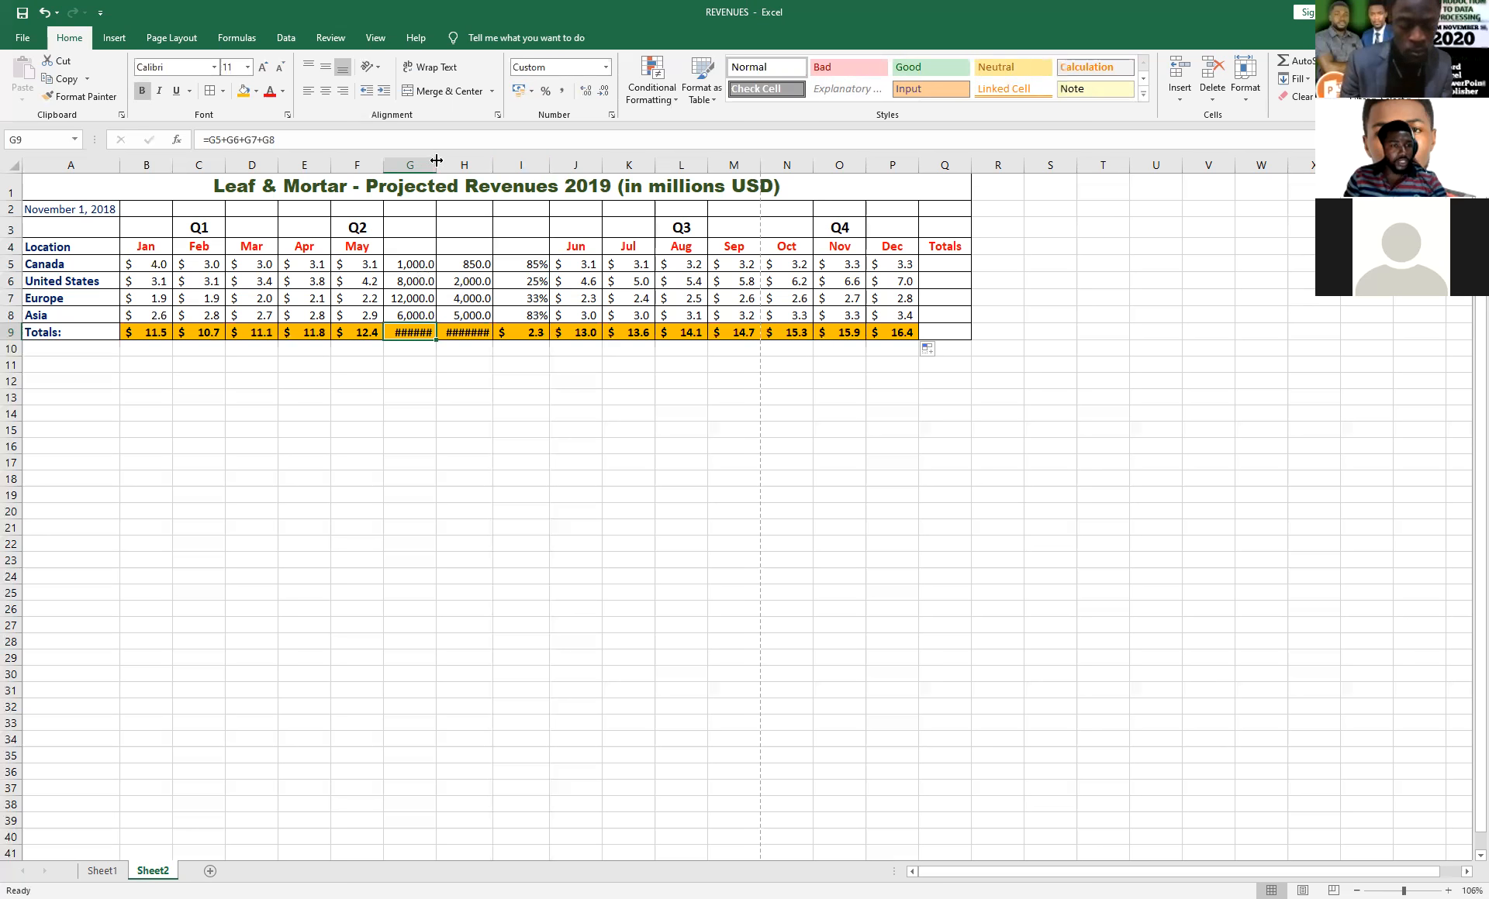
{"action": "left_click_drag", "start_coordinate": [434, 166], "coordinate": [445, 165]}
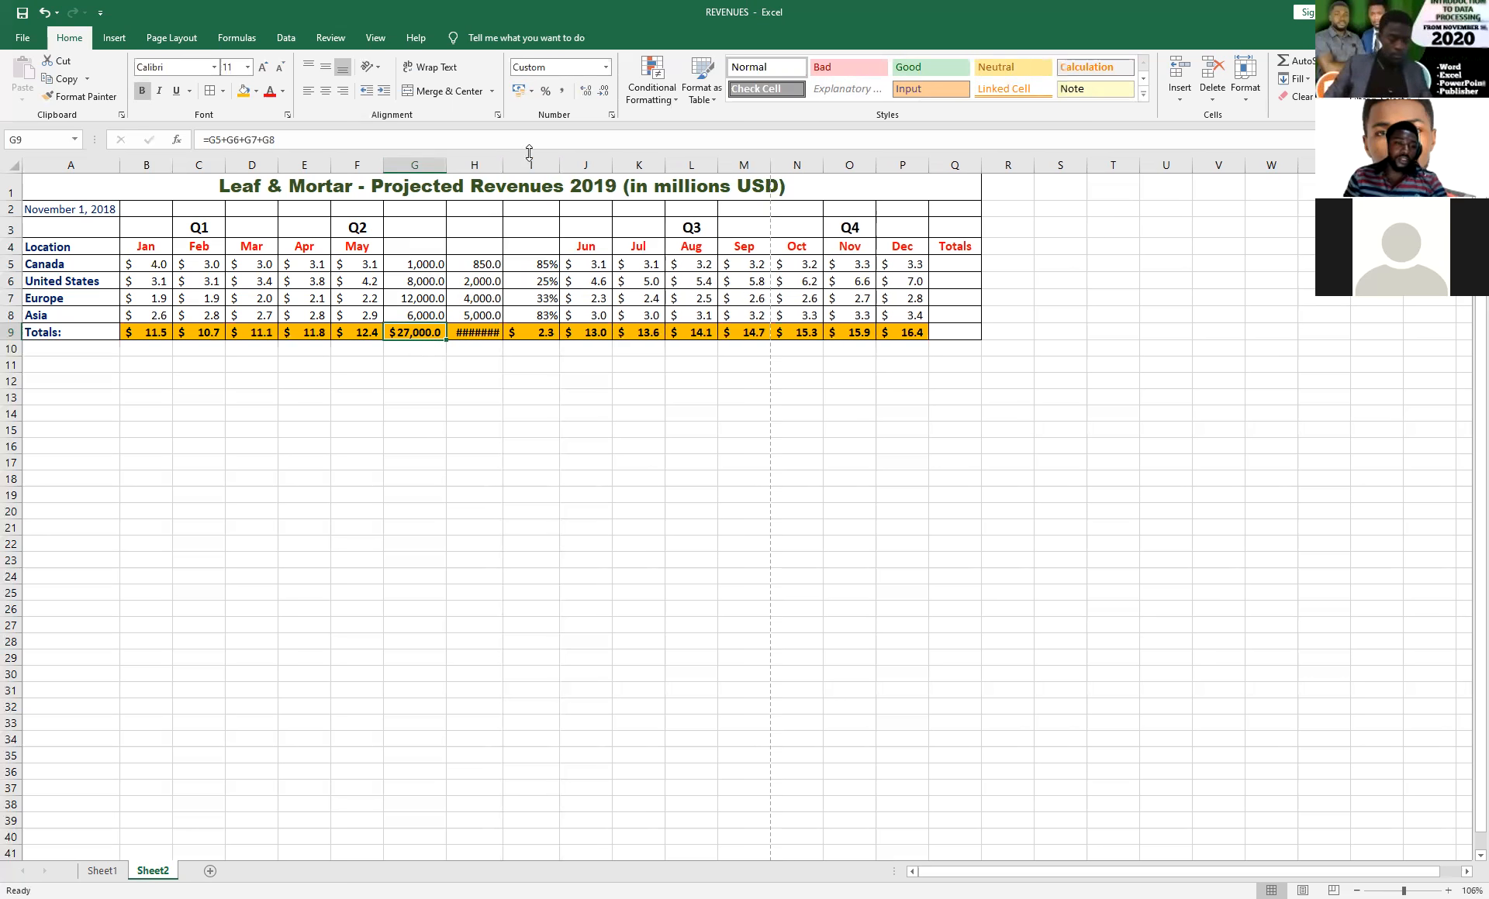
{"action": "double_click", "coordinate": [504, 161]}
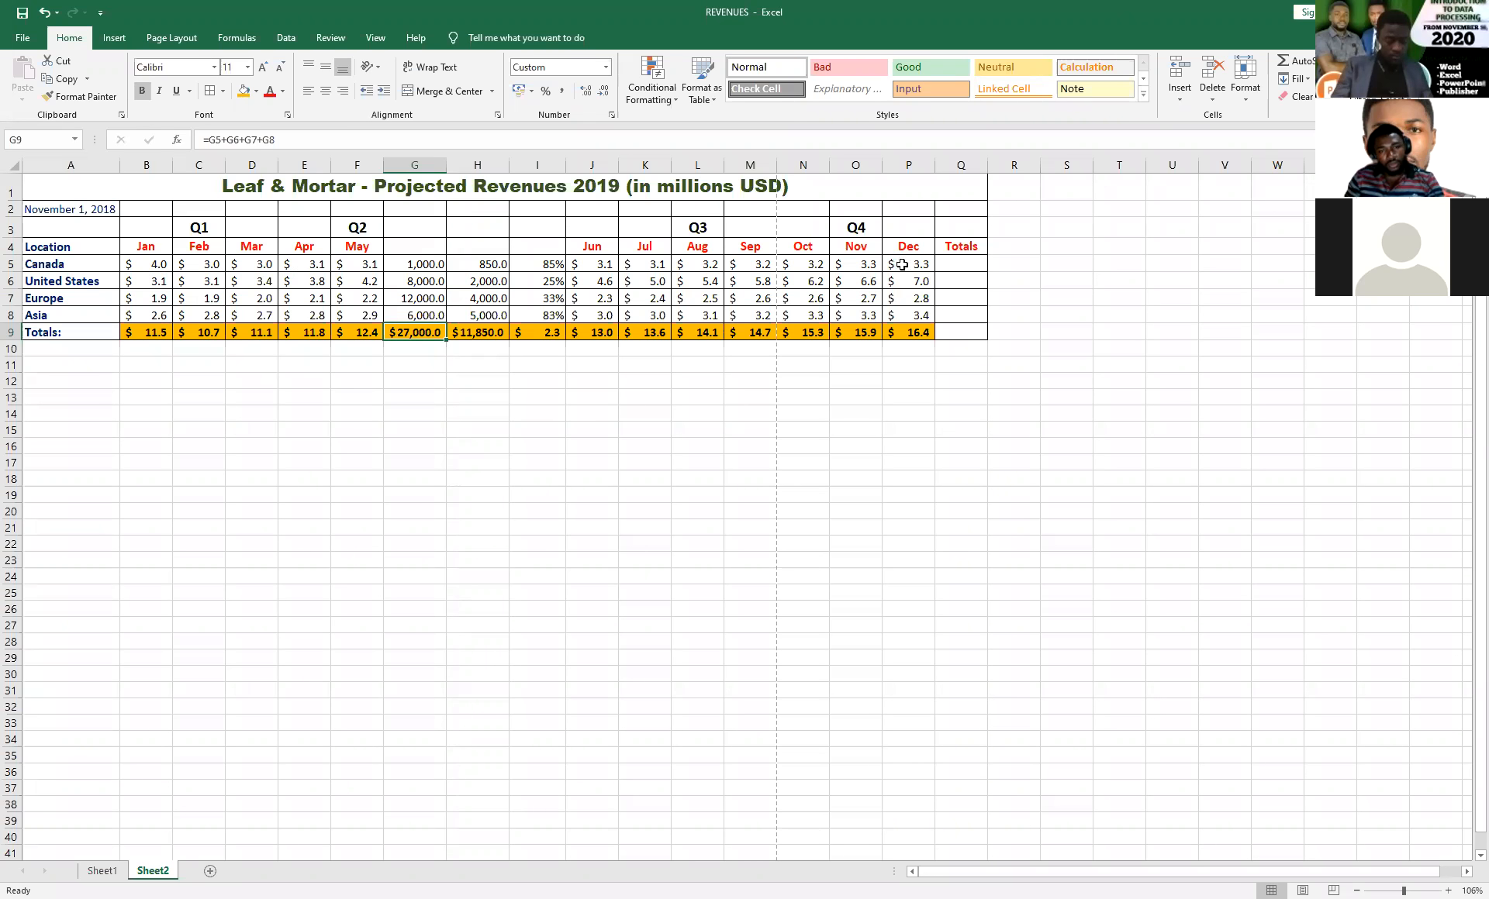
Total Canada's row in Q5 with a formula that adds every cell from B5 to P5 individually using plus signs.
{"action": "left_click", "coordinate": [947, 264]}
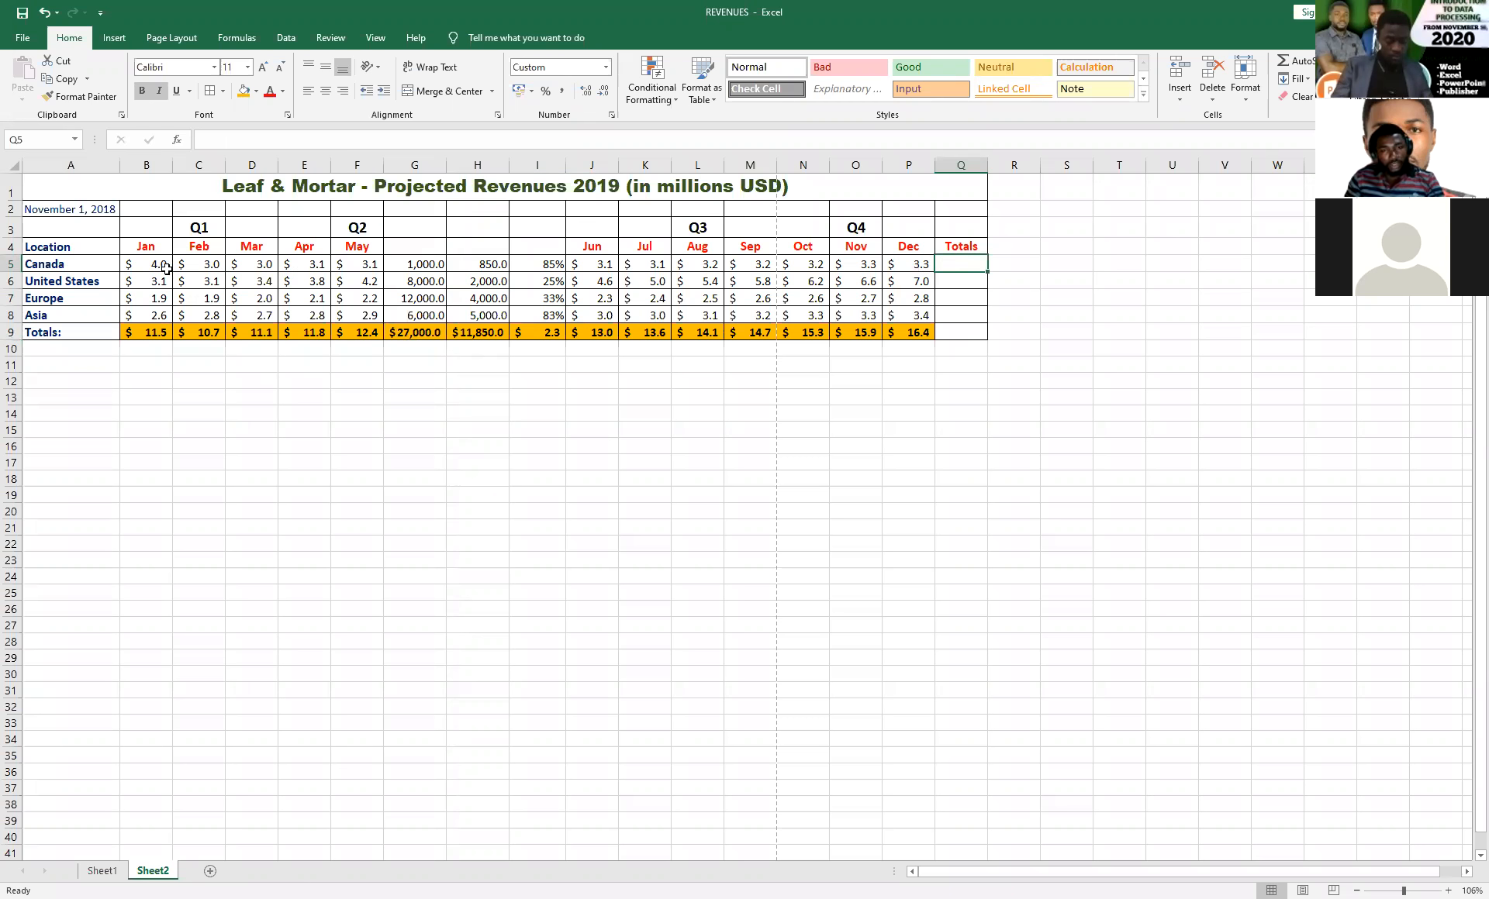
{"action": "type", "text": "="}
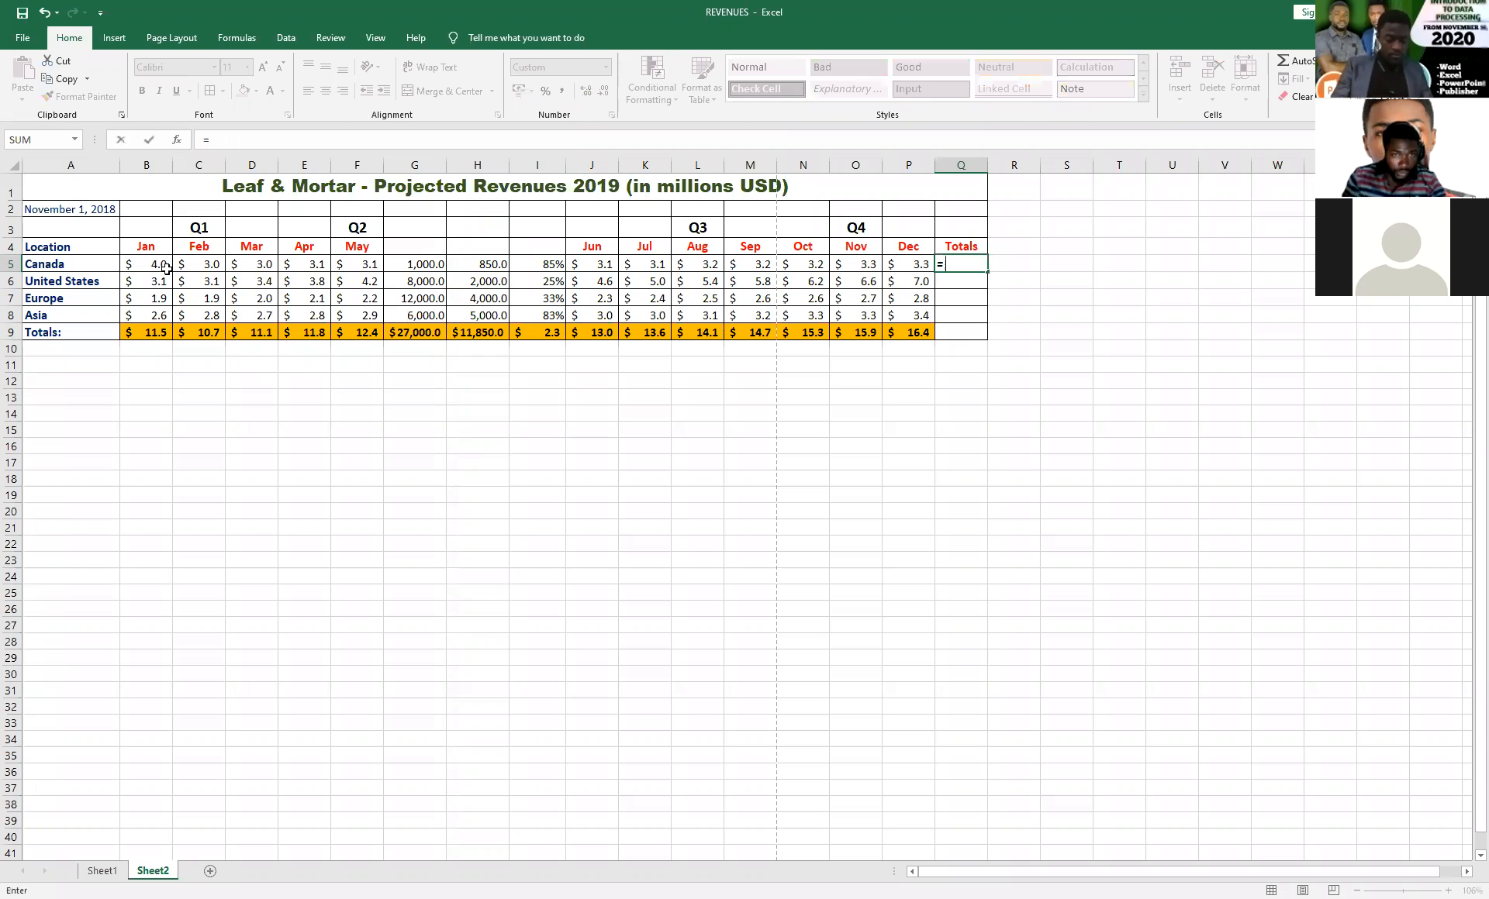
{"action": "left_click", "coordinate": [158, 266]}
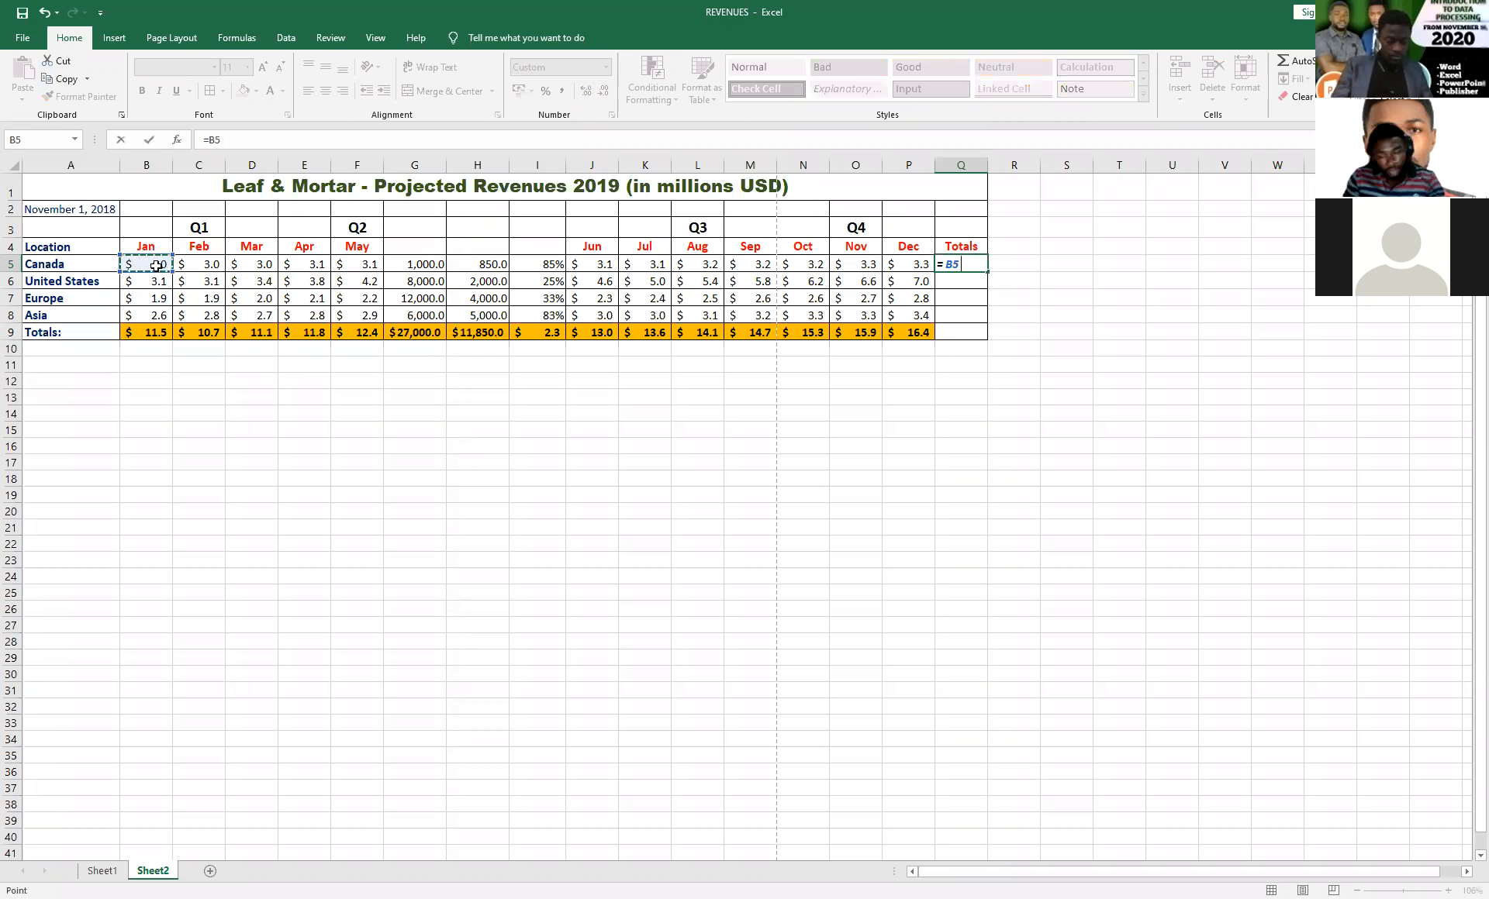
{"action": "type", "text": "+"}
{"action": "left_click", "coordinate": [194, 265]}
{"action": "type", "text": "+"}
{"action": "left_click", "coordinate": [254, 265]}
{"action": "type", "text": "+"}
{"action": "left_click", "coordinate": [311, 264]}
{"action": "type", "text": "+"}
{"action": "left_click", "coordinate": [368, 265]}
{"action": "type", "text": "+"}
{"action": "left_click", "coordinate": [413, 266]}
{"action": "type", "text": "+"}
{"action": "left_click", "coordinate": [477, 265]}
{"action": "type", "text": "+"}
{"action": "left_click", "coordinate": [539, 266]}
{"action": "type", "text": "+"}
{"action": "left_click", "coordinate": [604, 265]}
{"action": "type", "text": "+"}
{"action": "left_click", "coordinate": [652, 266]}
{"action": "type", "text": "+"}
{"action": "left_click", "coordinate": [702, 265]}
{"action": "type", "text": "+"}
{"action": "left_click", "coordinate": [756, 265]}
{"action": "type", "text": "+"}
{"action": "left_click", "coordinate": [812, 266]}
{"action": "type", "text": "+"}
{"action": "left_click", "coordinate": [857, 265]}
{"action": "type", "text": "+"}
{"action": "left_click", "coordinate": [911, 268]}
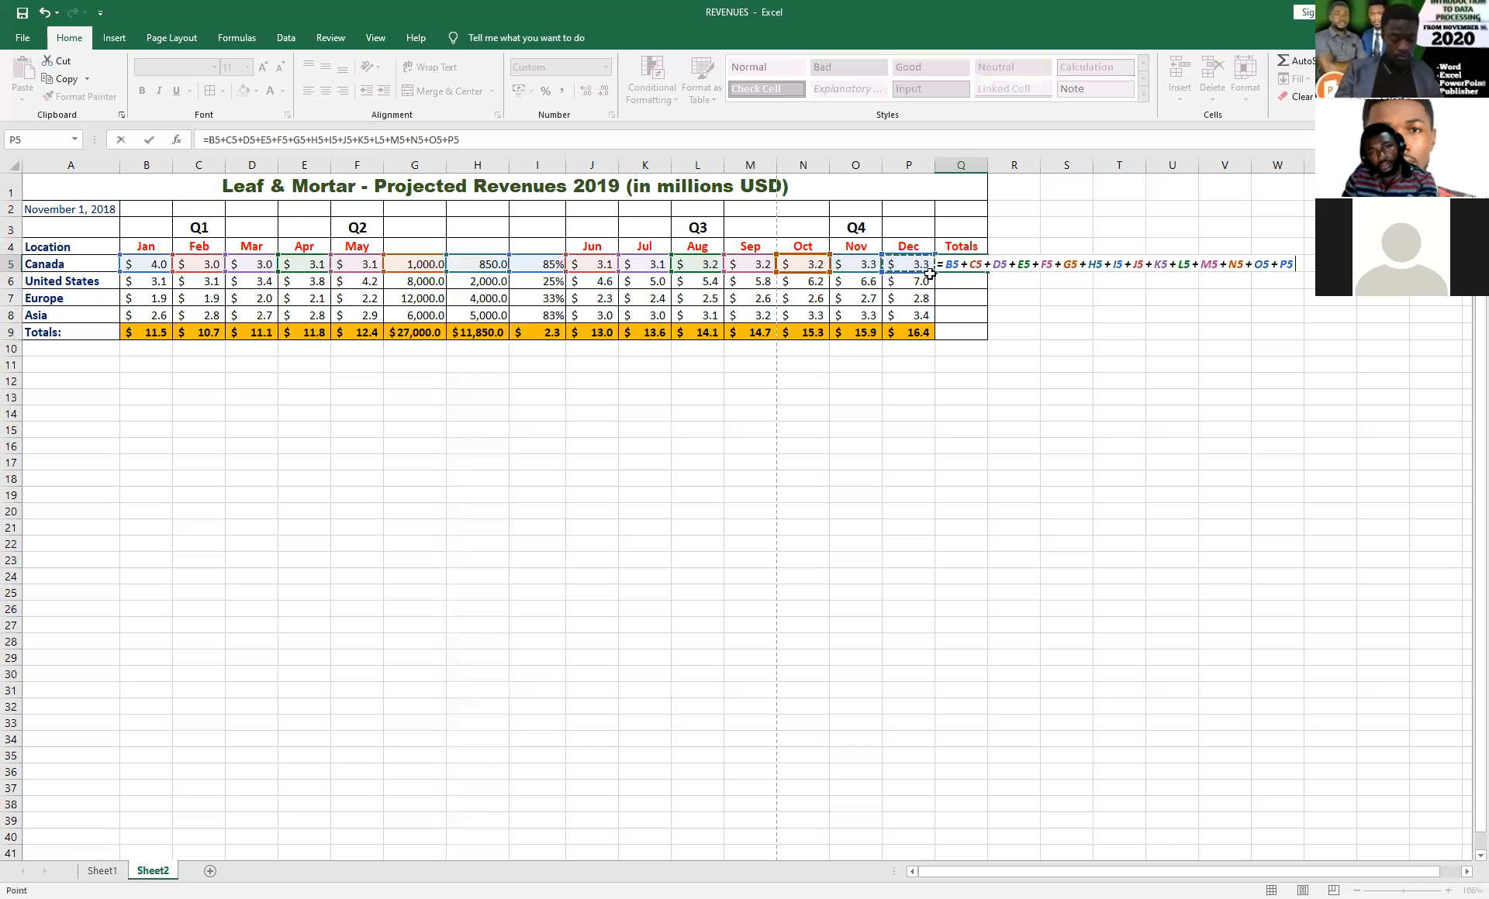
{"action": "key", "text": "Return"}
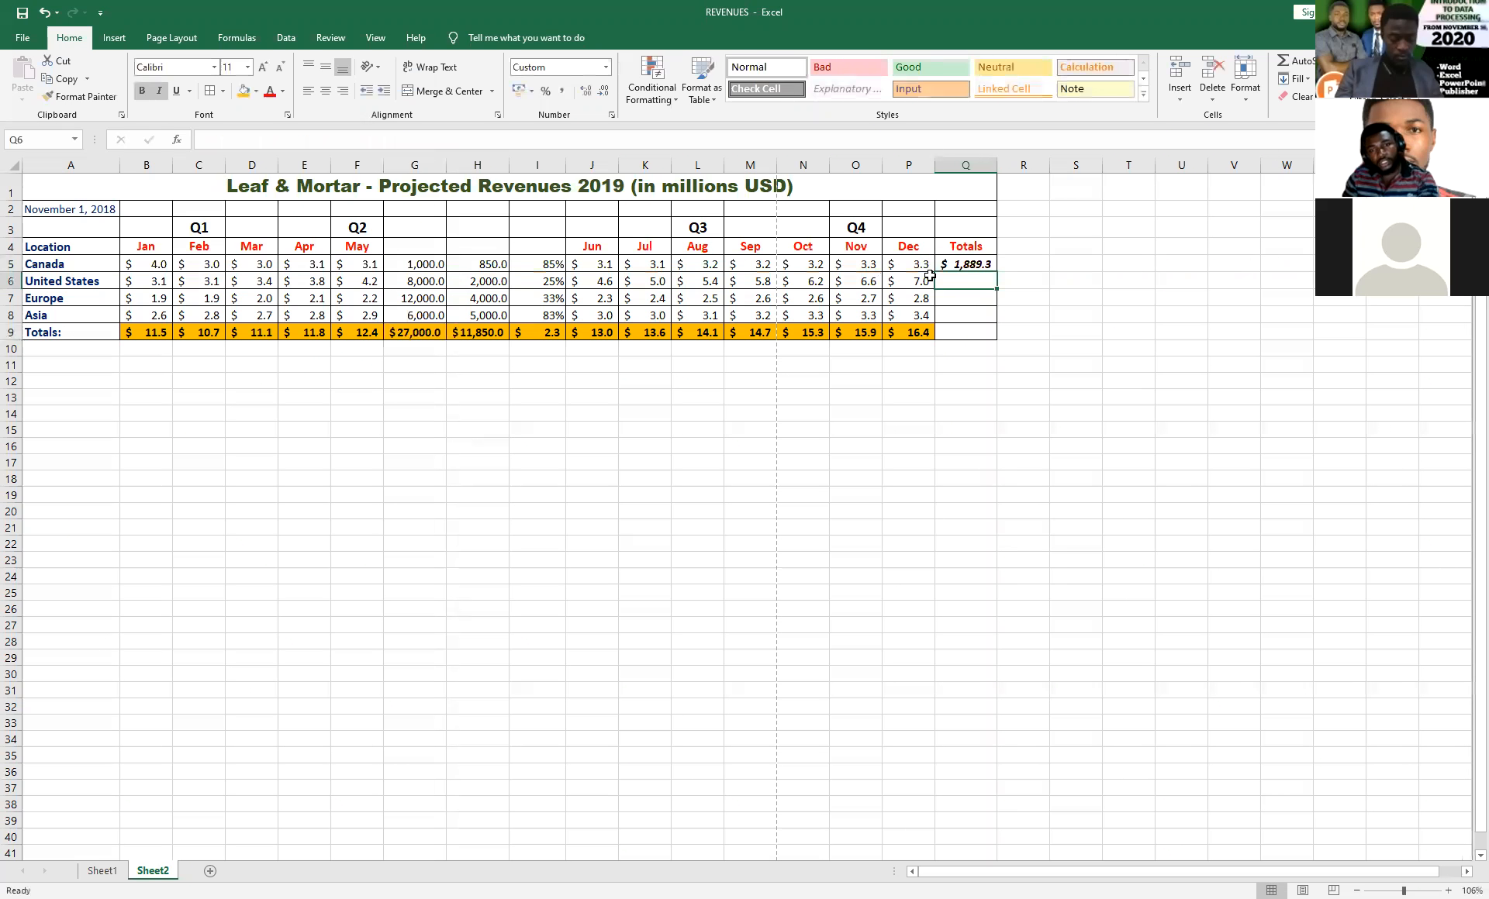
Select Canada's total in Q5 and create a copy of Sheet2 placed before Sheet1 in the same workbook.
{"action": "left_click", "coordinate": [972, 266]}
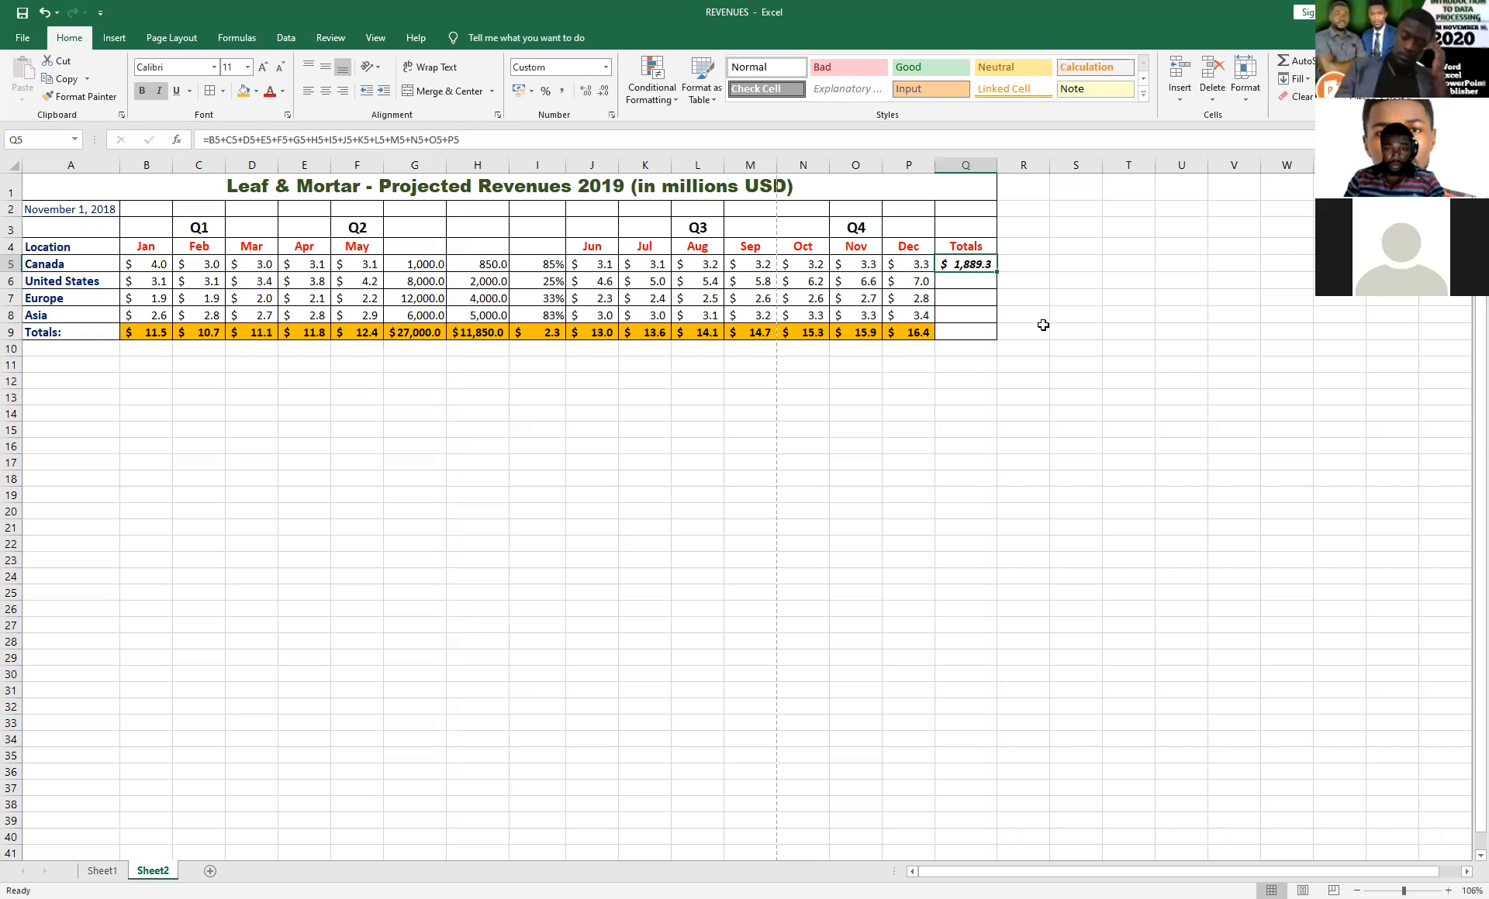
{"action": "right_click", "coordinate": [977, 265]}
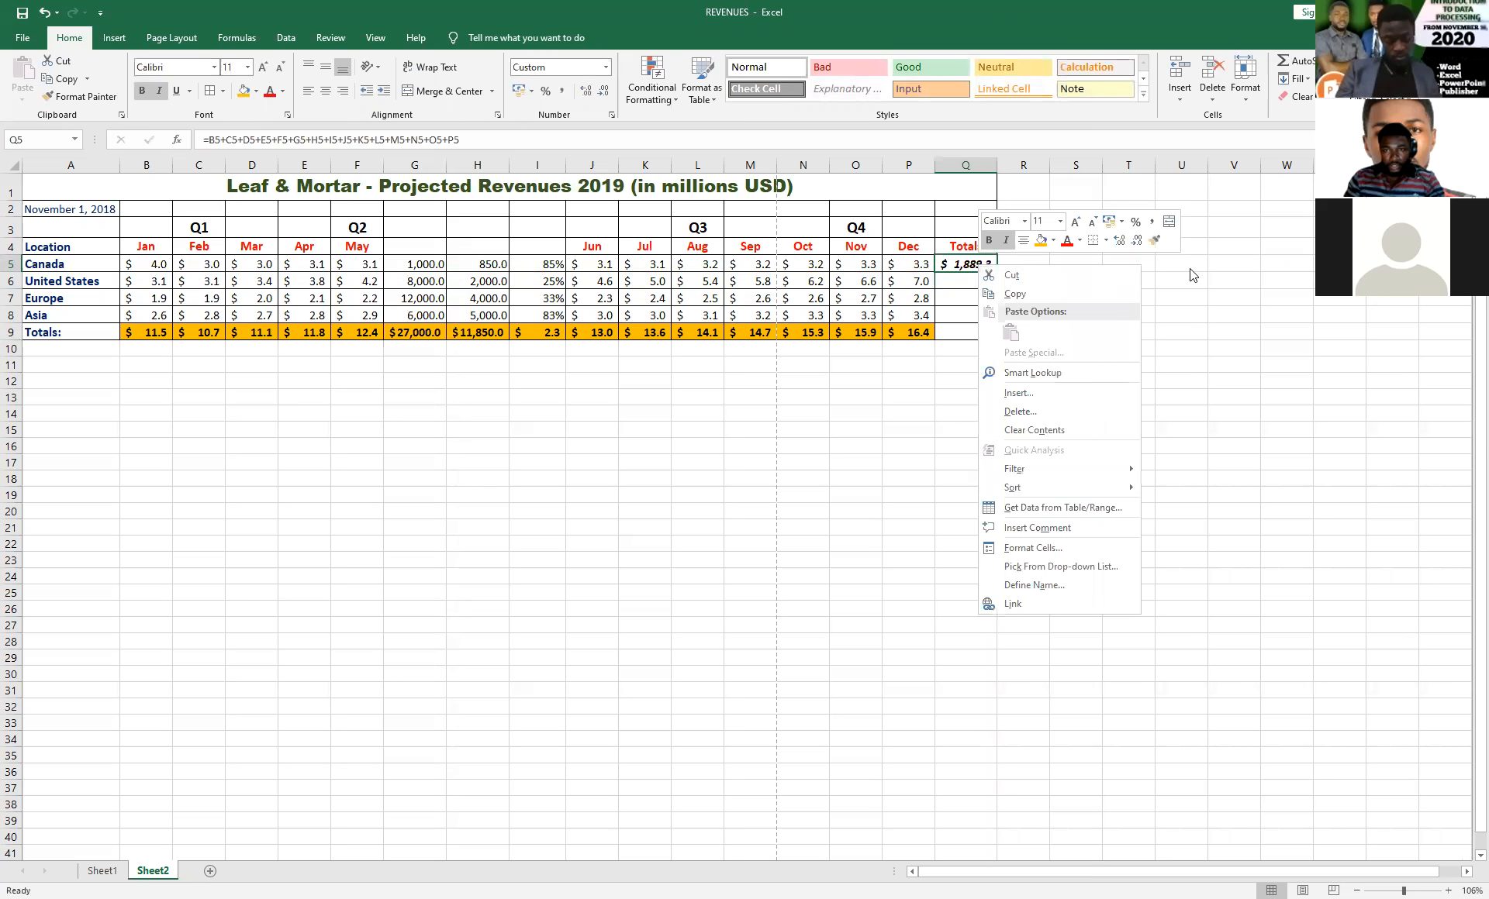
{"action": "key", "text": "Escape"}
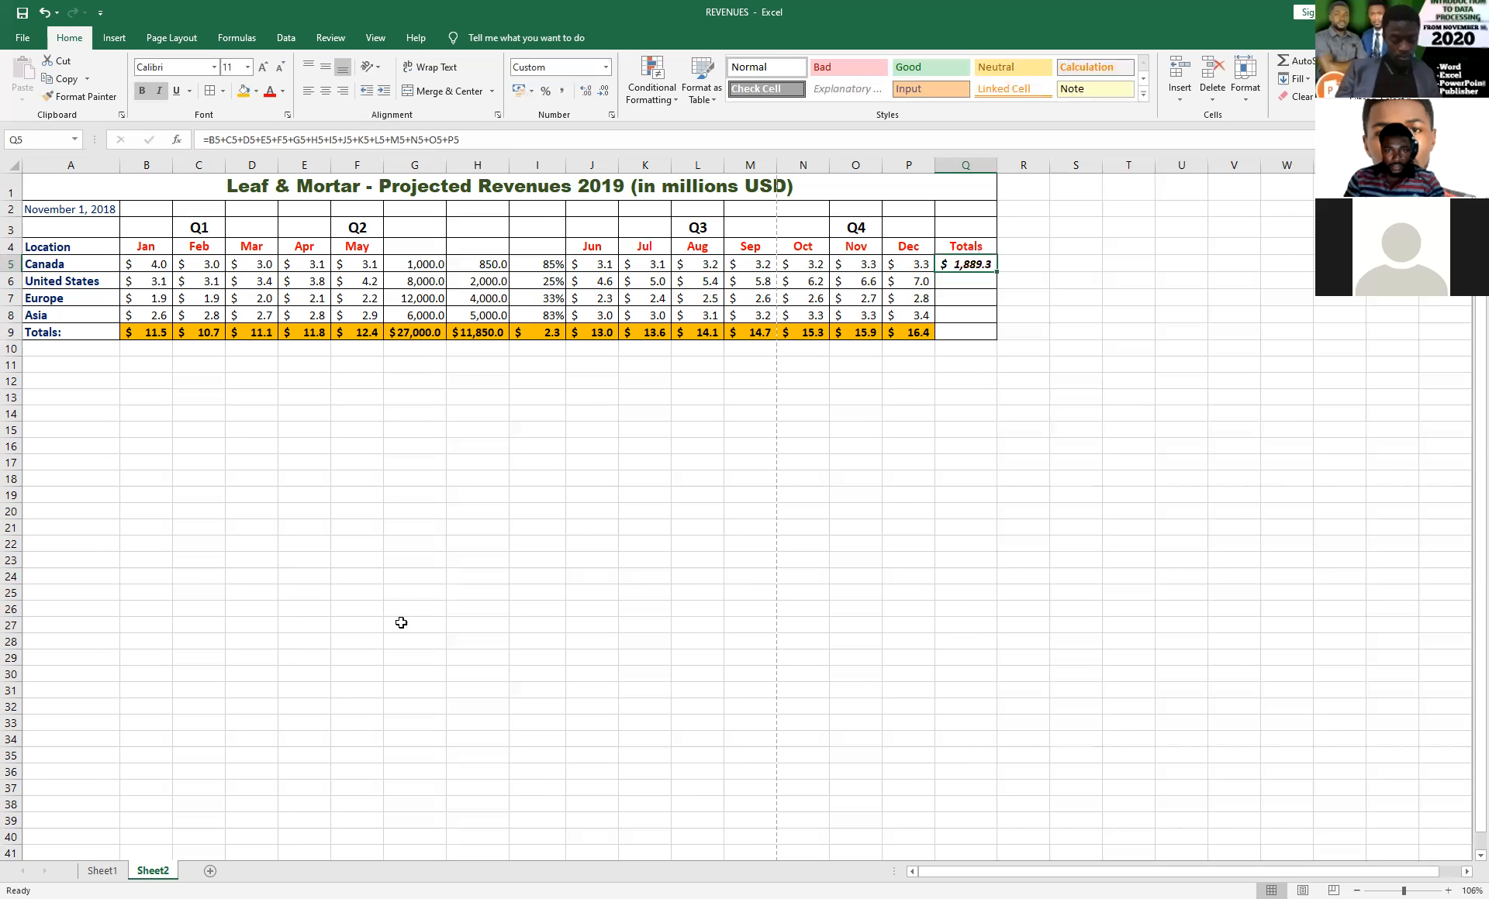
{"action": "right_click", "coordinate": [154, 870]}
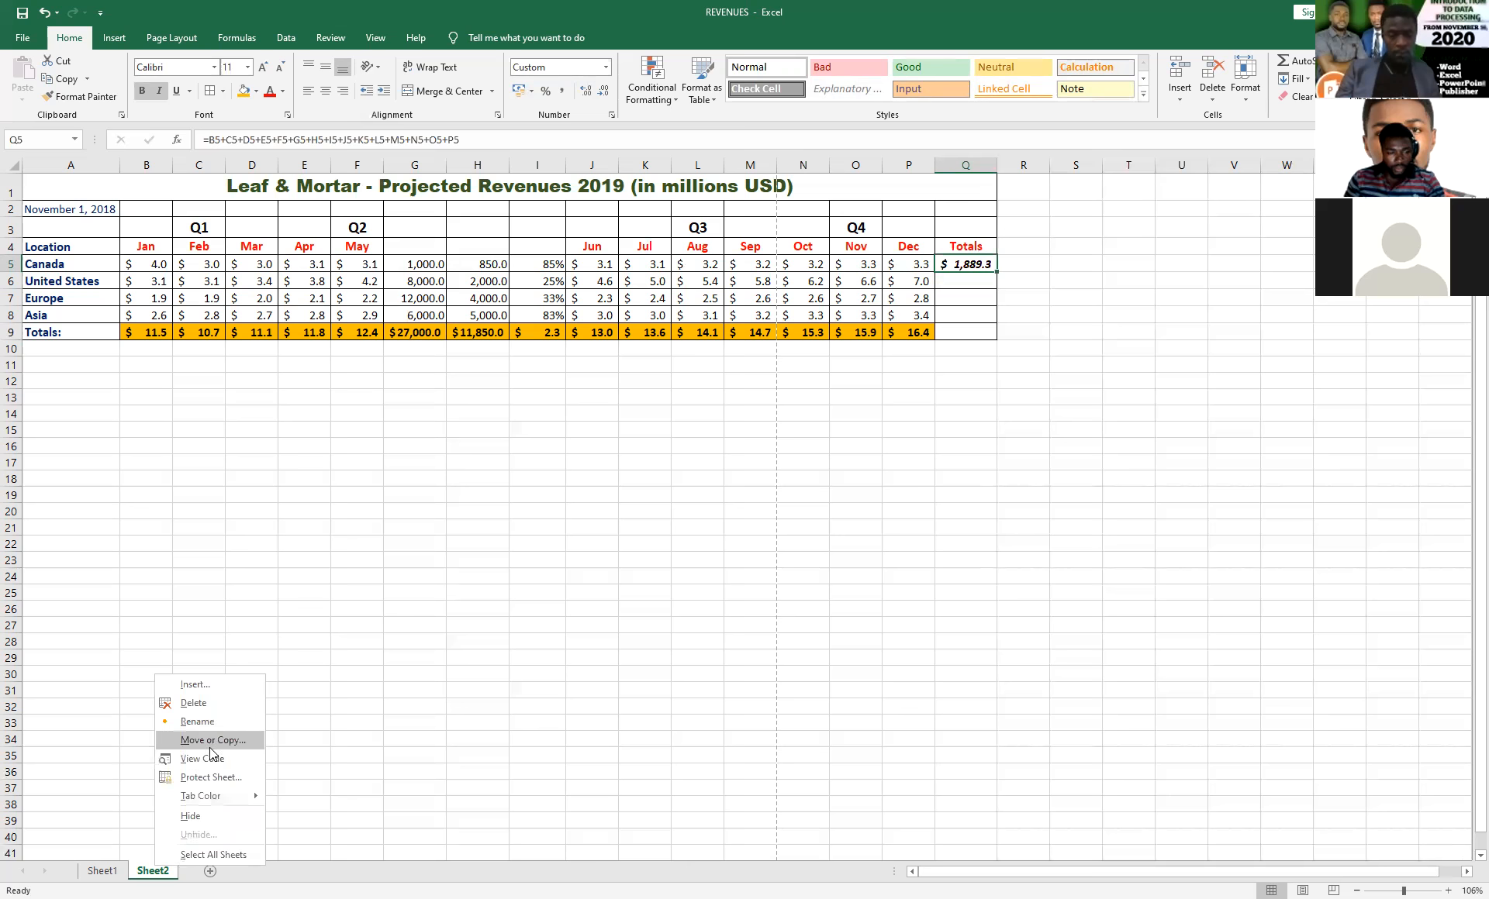
{"action": "left_click", "coordinate": [209, 741]}
{"action": "left_click", "coordinate": [110, 806]}
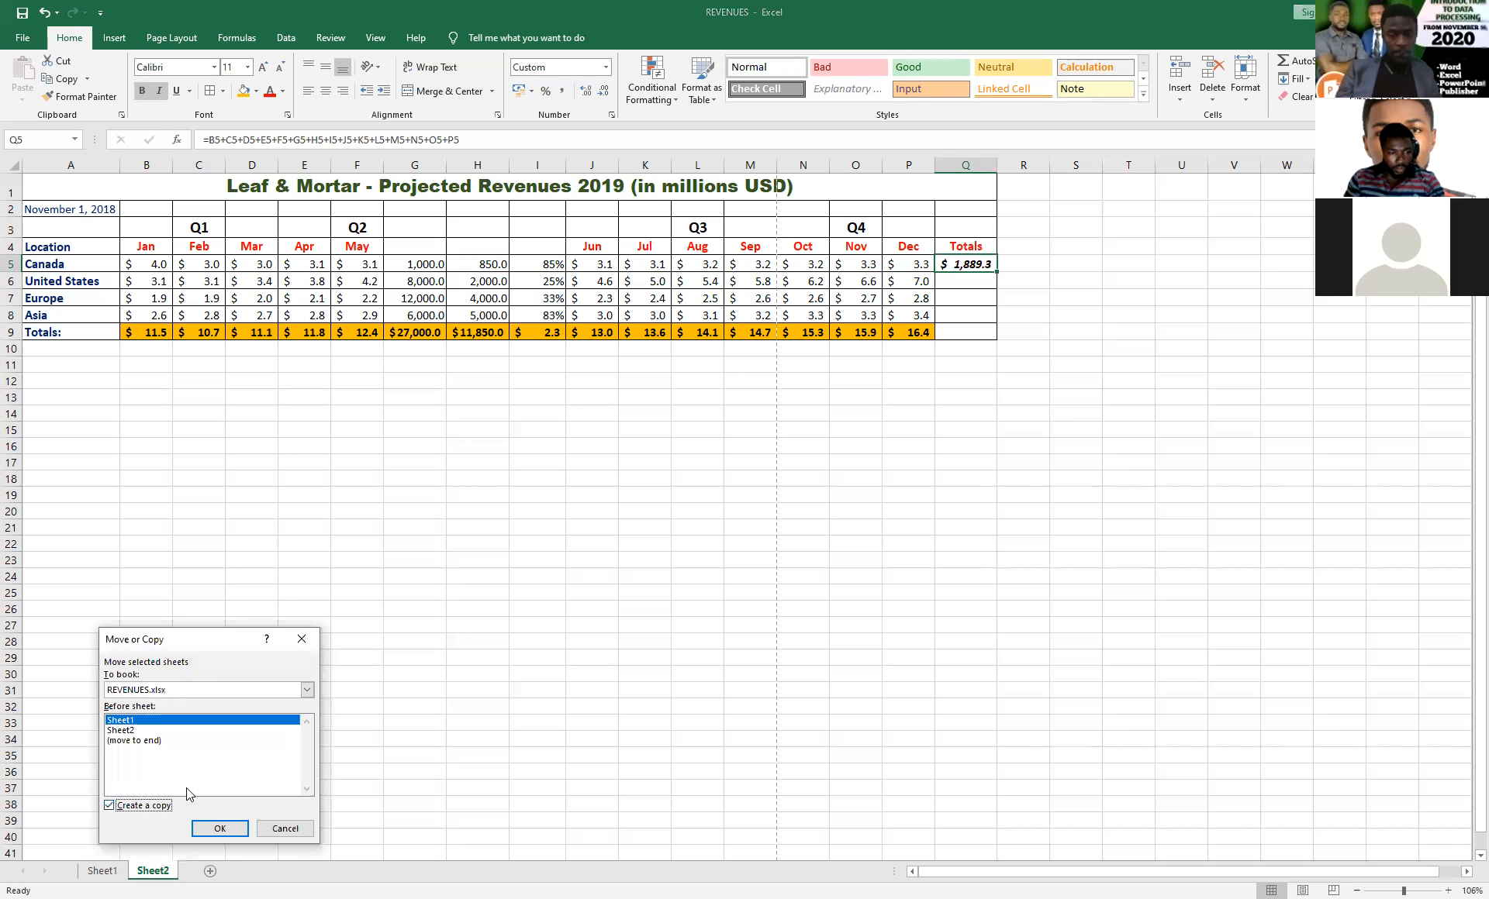
{"action": "left_click", "coordinate": [220, 829]}
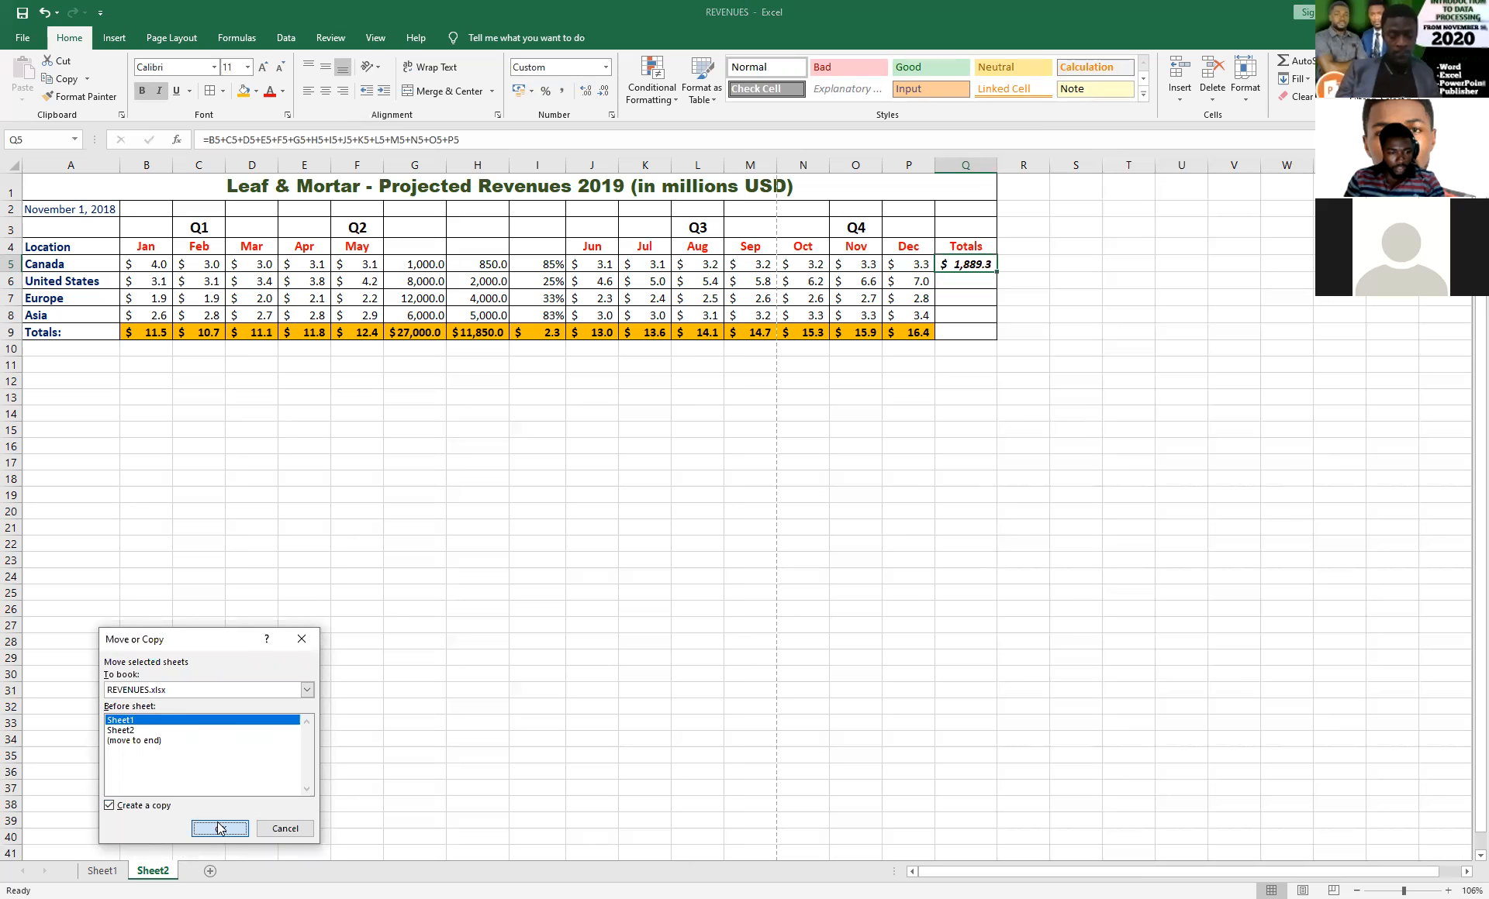
Clear Canada's total from Q5 on the Sheet2 (2) copy, leaving the original Sheet2 as it is.
{"action": "left_click", "coordinate": [224, 871]}
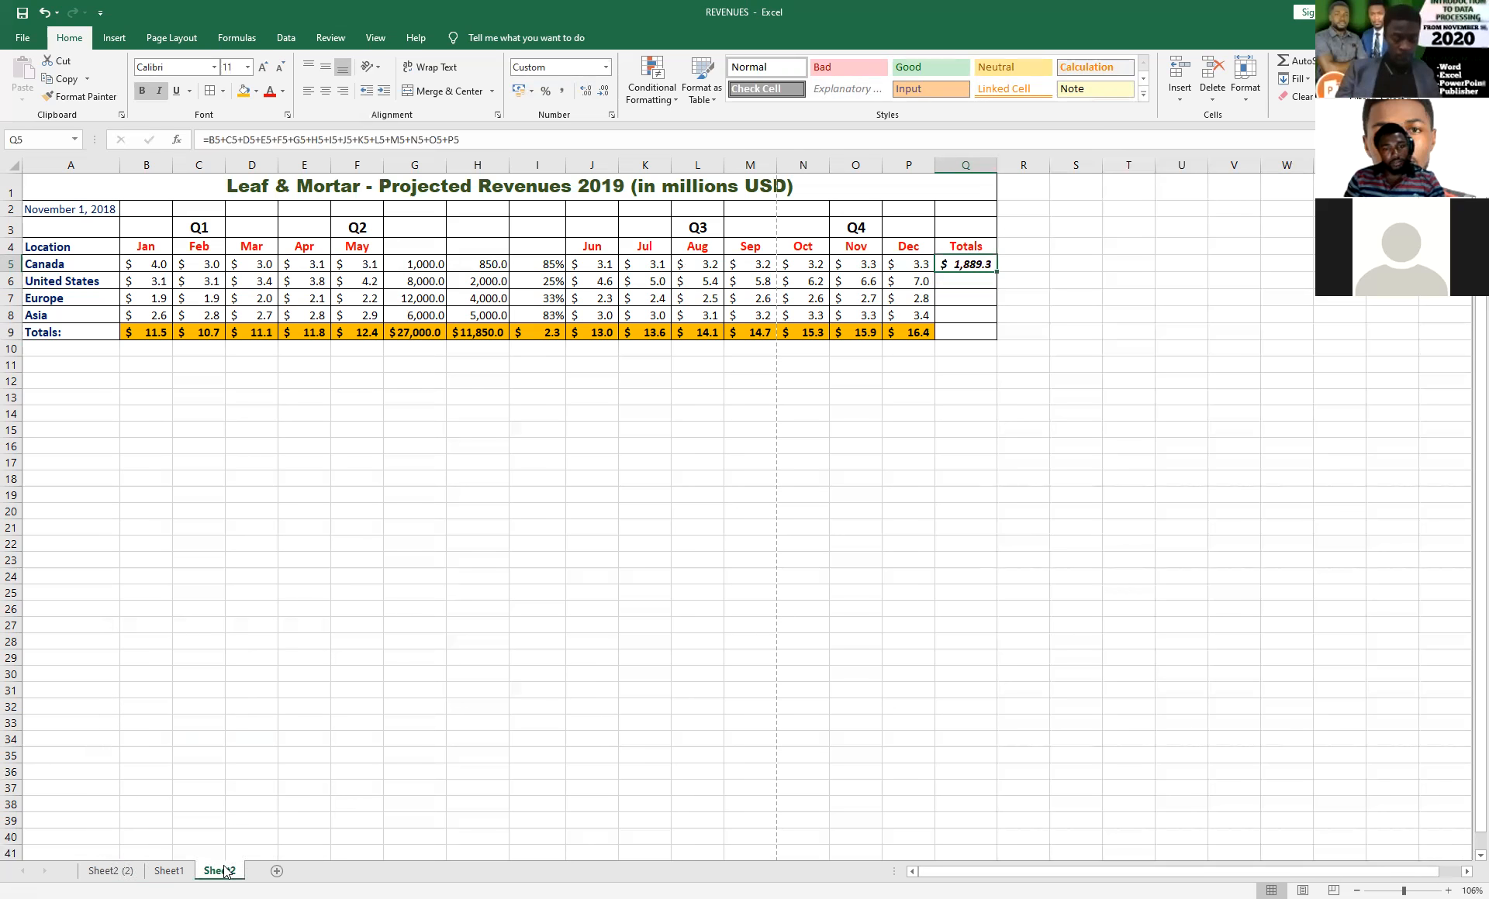
{"action": "left_click", "coordinate": [110, 870]}
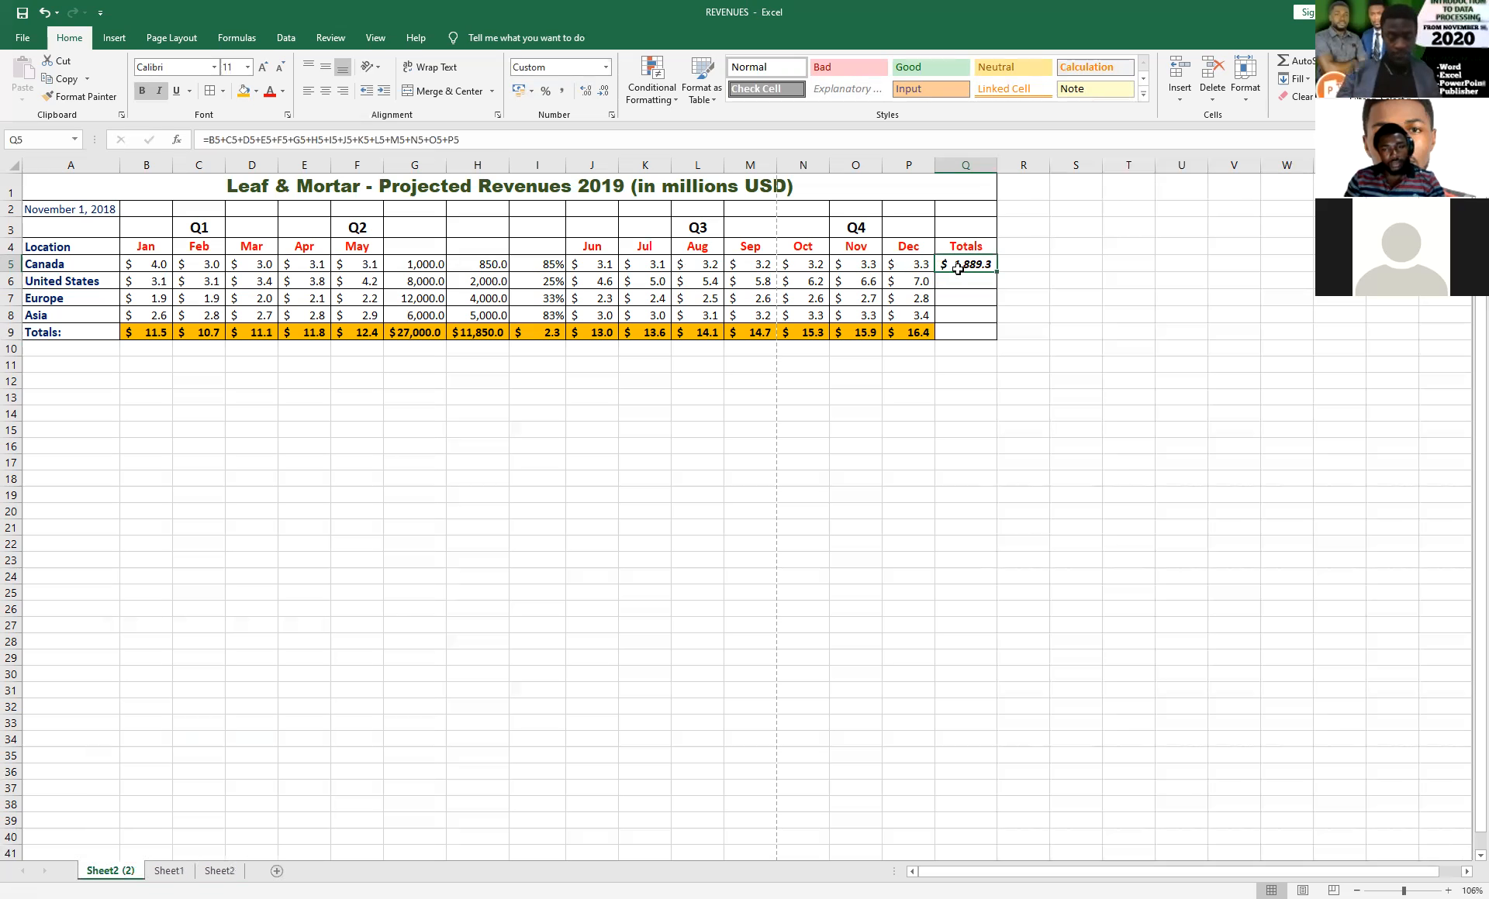
{"action": "key", "text": "Delete"}
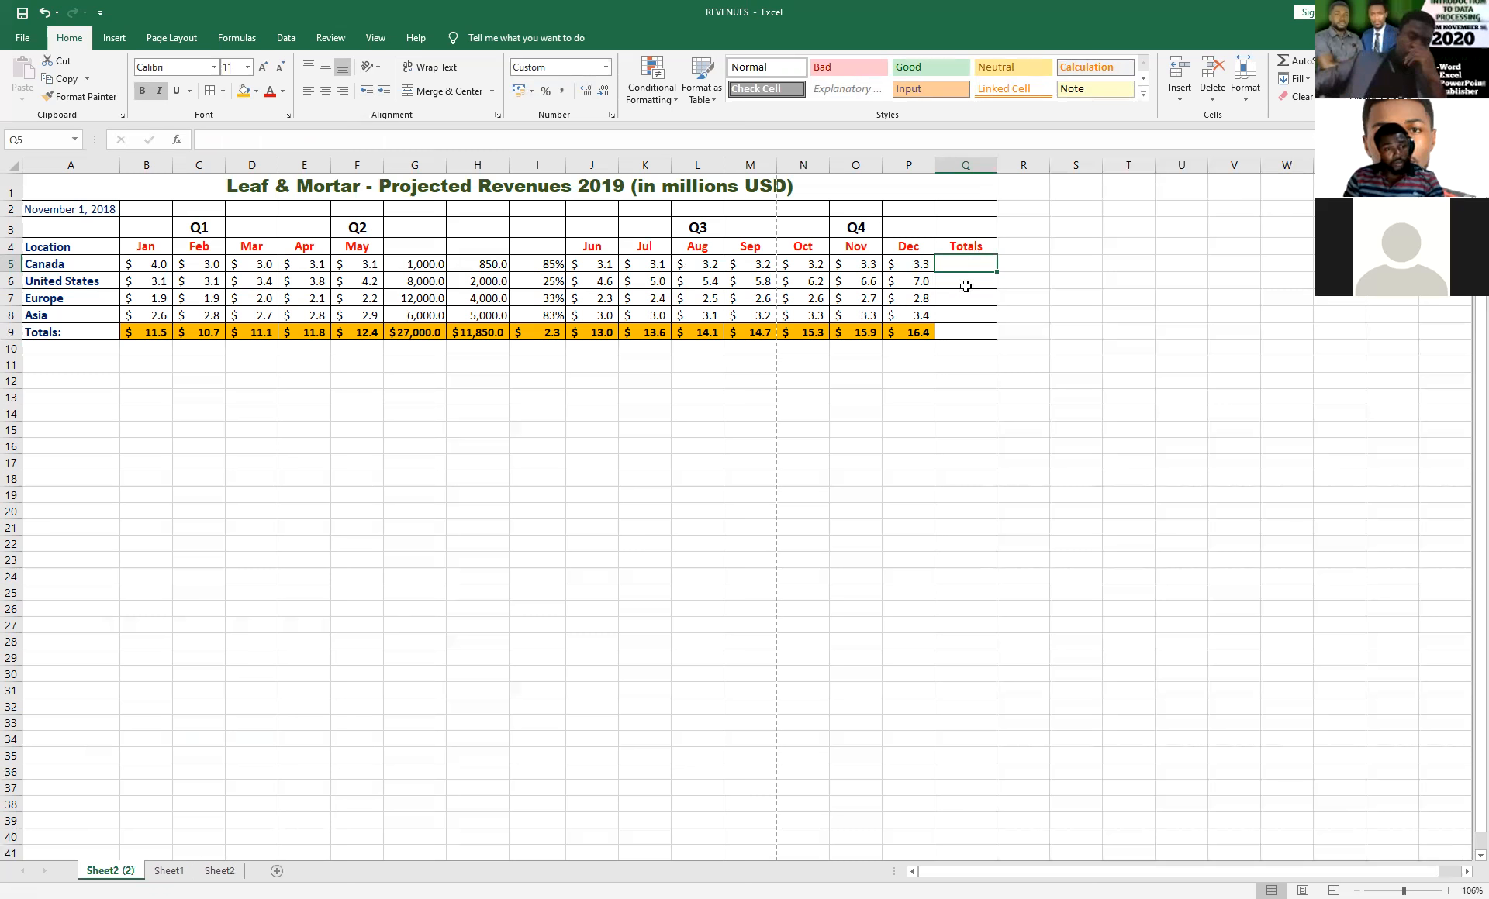
Total Canada's row in Q5 of Sheet2 (2) using AutoSum's Sum function over B5:P5.
{"action": "left_click", "coordinate": [243, 42]}
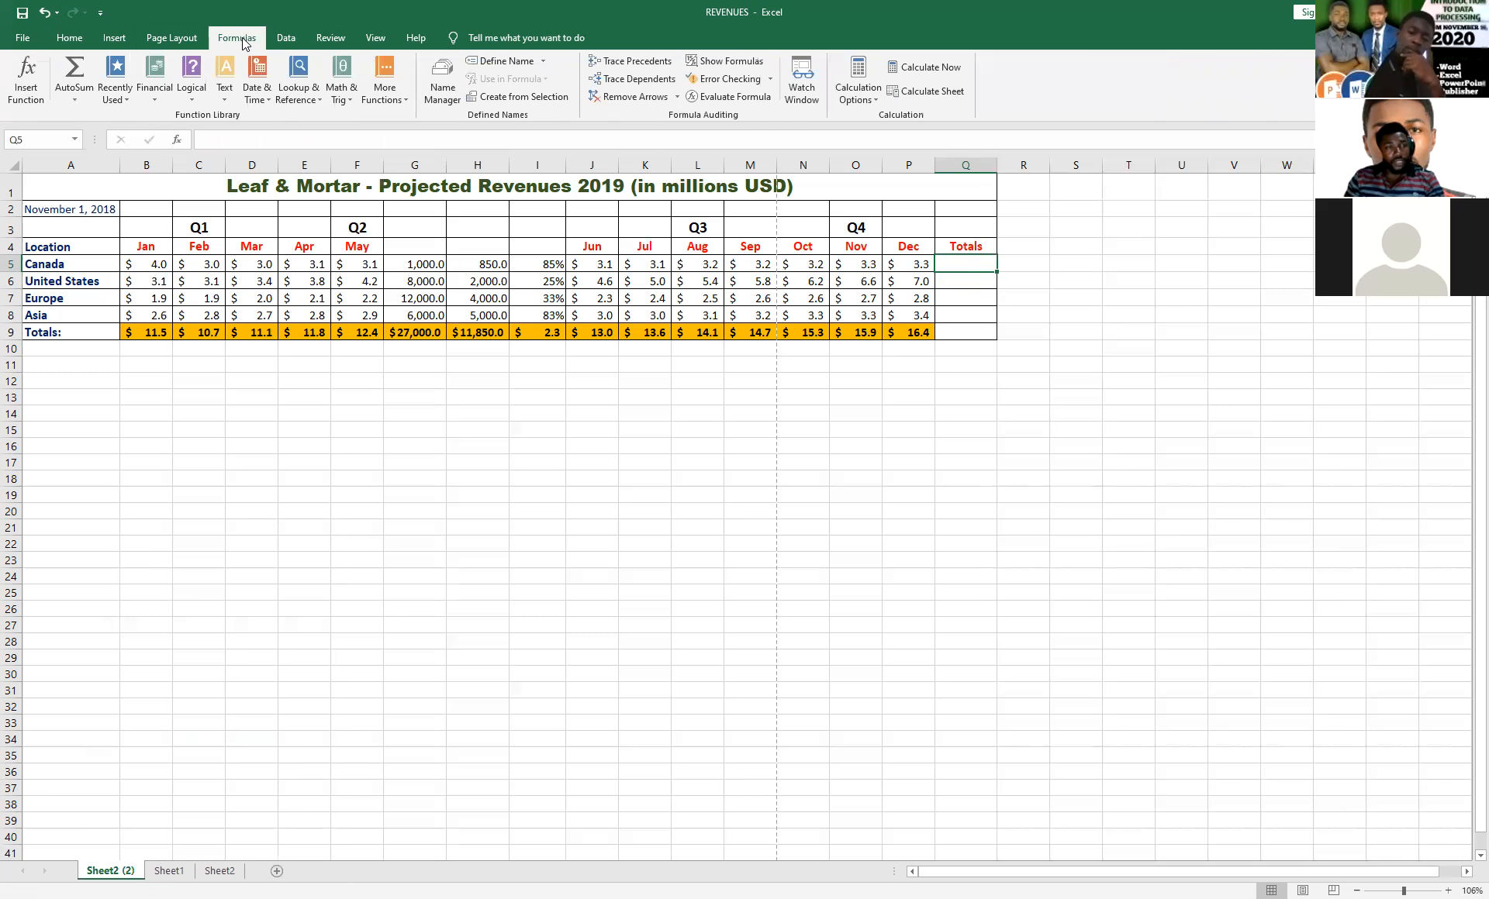
{"action": "left_click", "coordinate": [77, 99]}
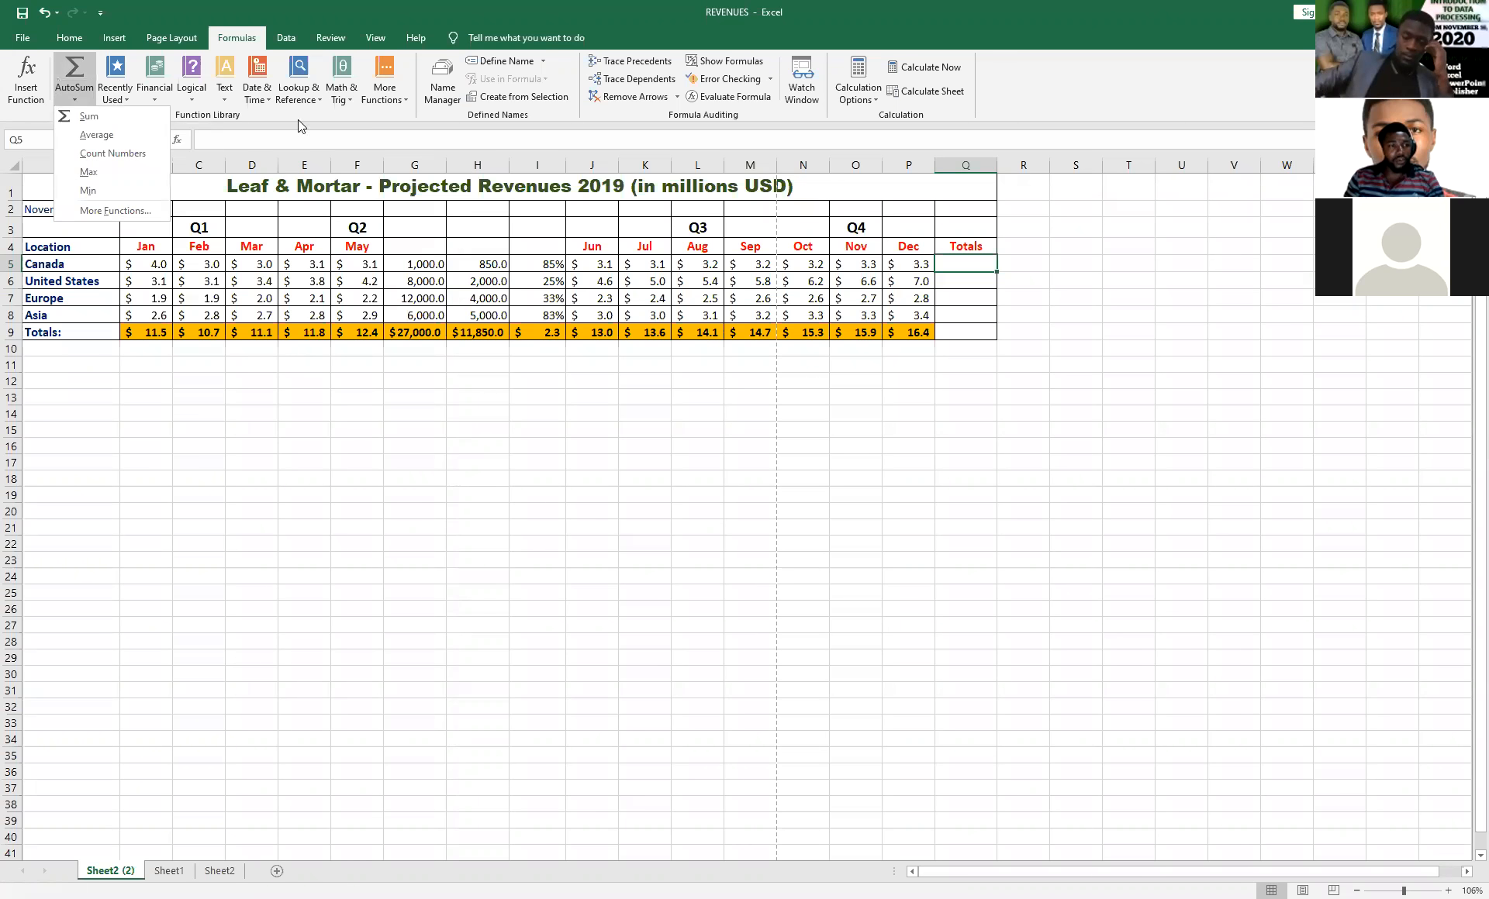
{"action": "left_click", "coordinate": [76, 45]}
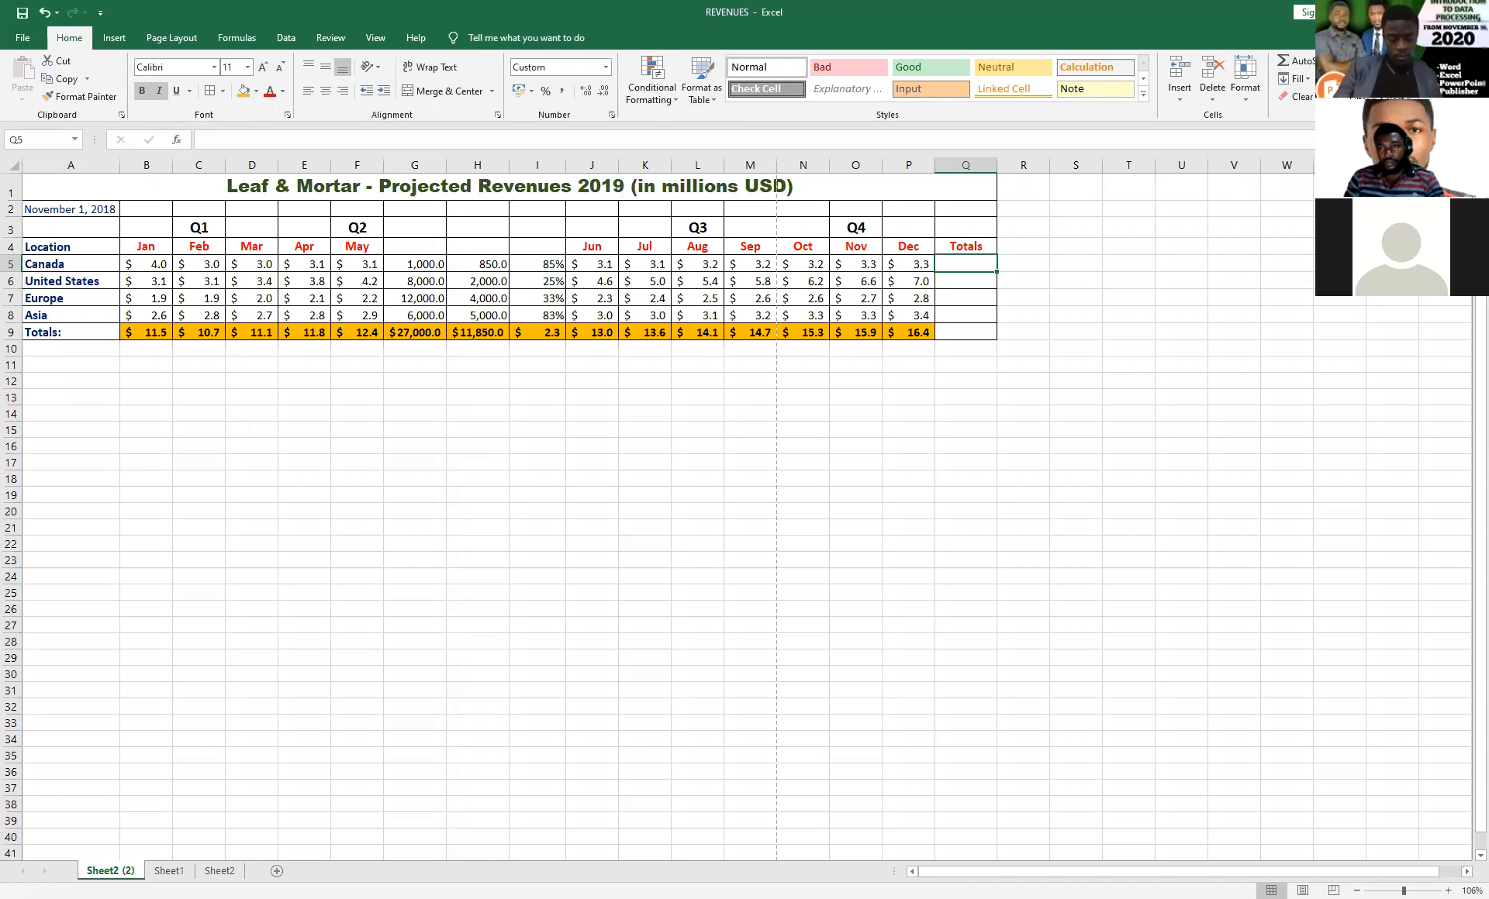
{"action": "left_click", "coordinate": [236, 38]}
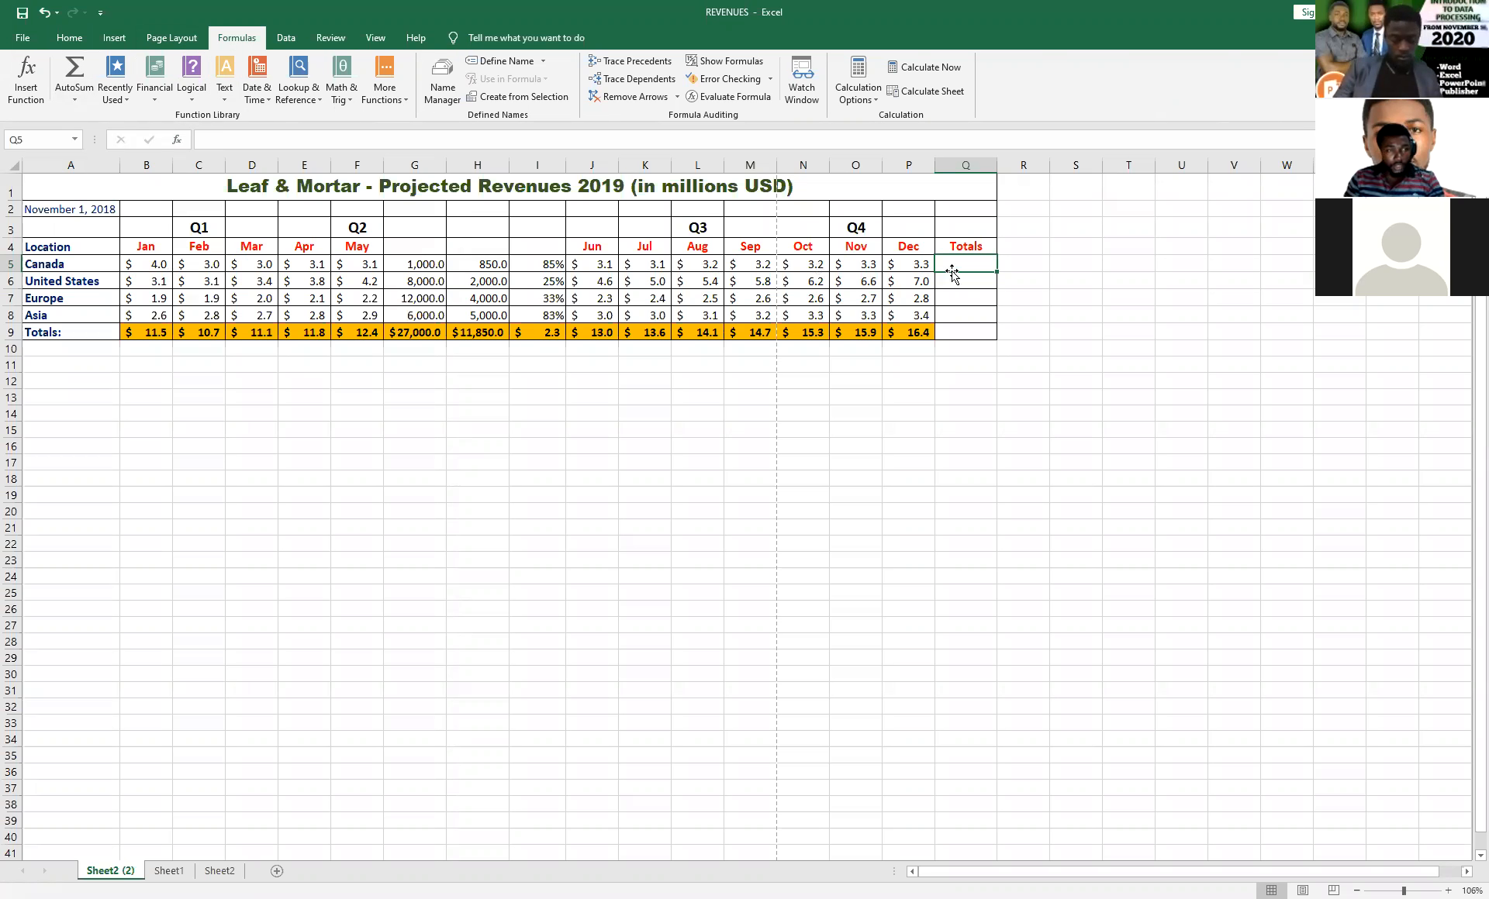
{"action": "left_click", "coordinate": [1023, 268]}
{"action": "left_click", "coordinate": [967, 265]}
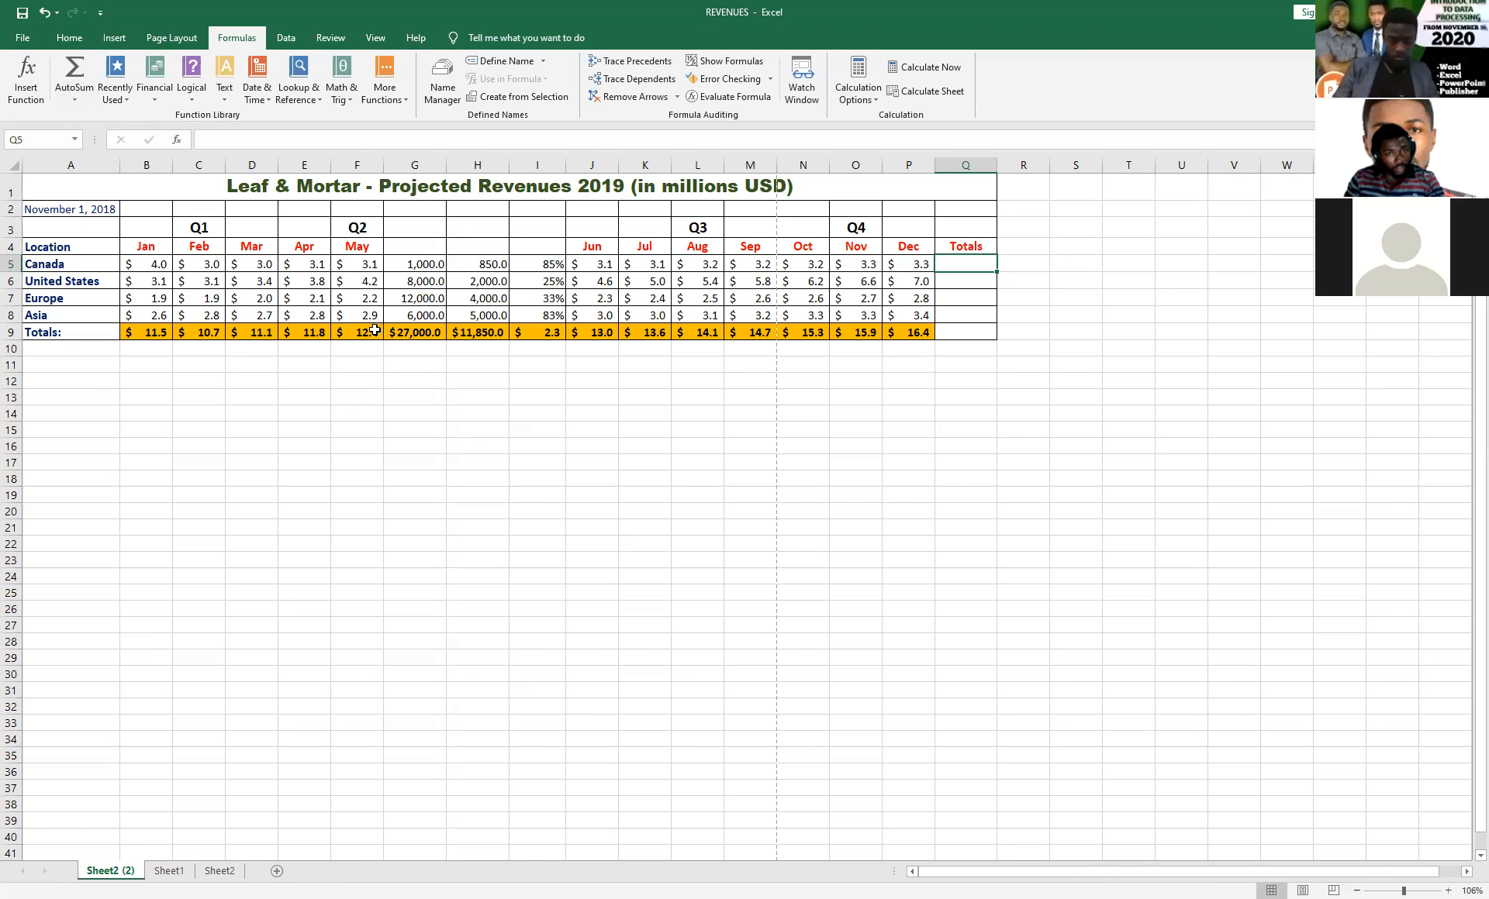
{"action": "left_click", "coordinate": [76, 97]}
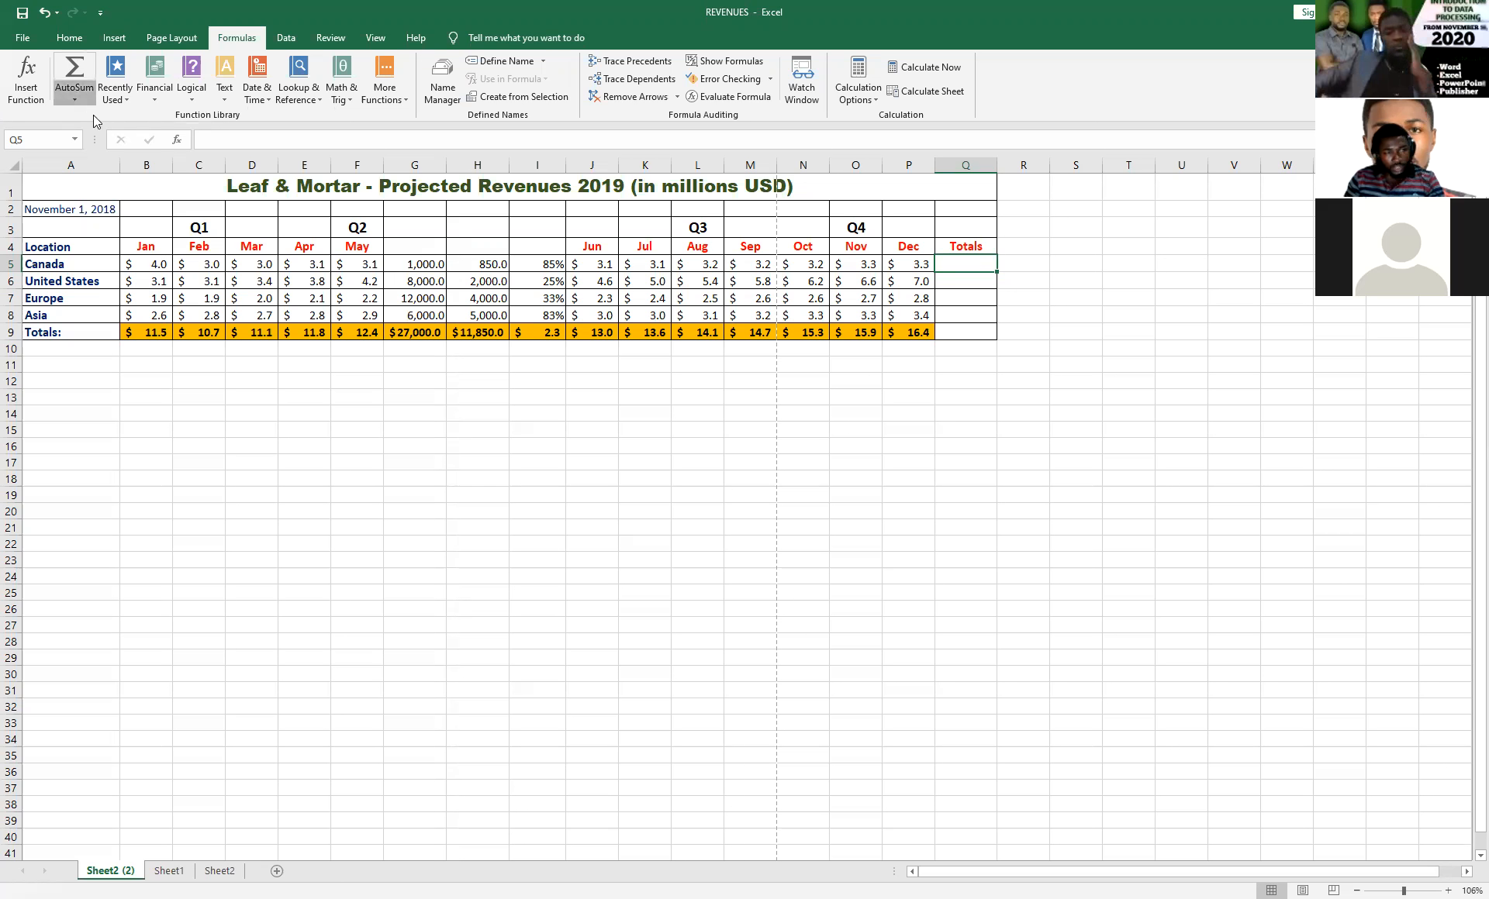
{"action": "left_click", "coordinate": [93, 121]}
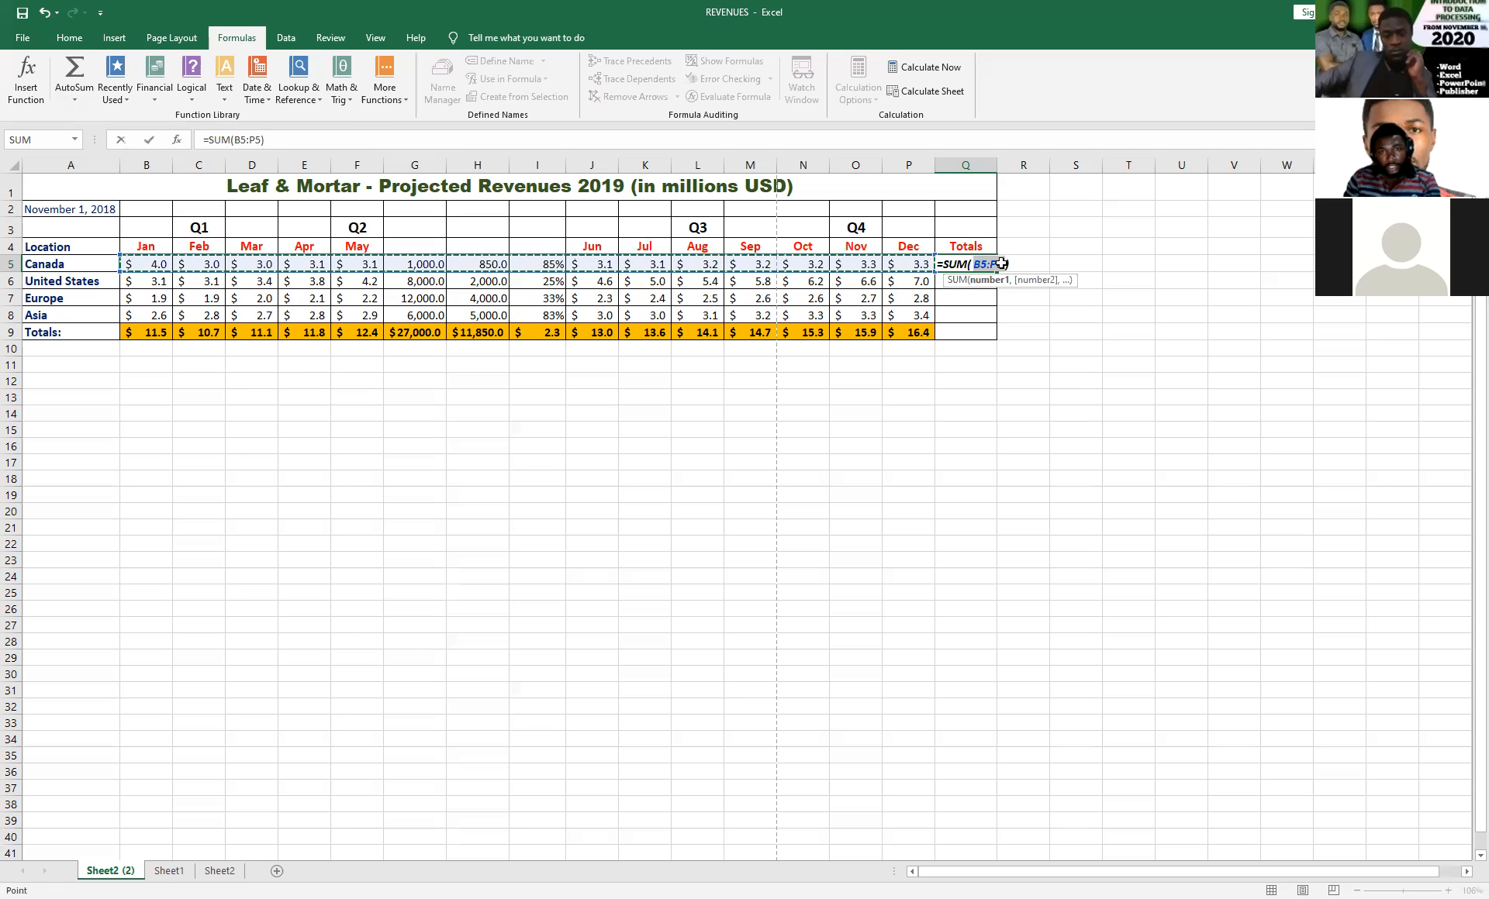
{"action": "key", "text": "Return"}
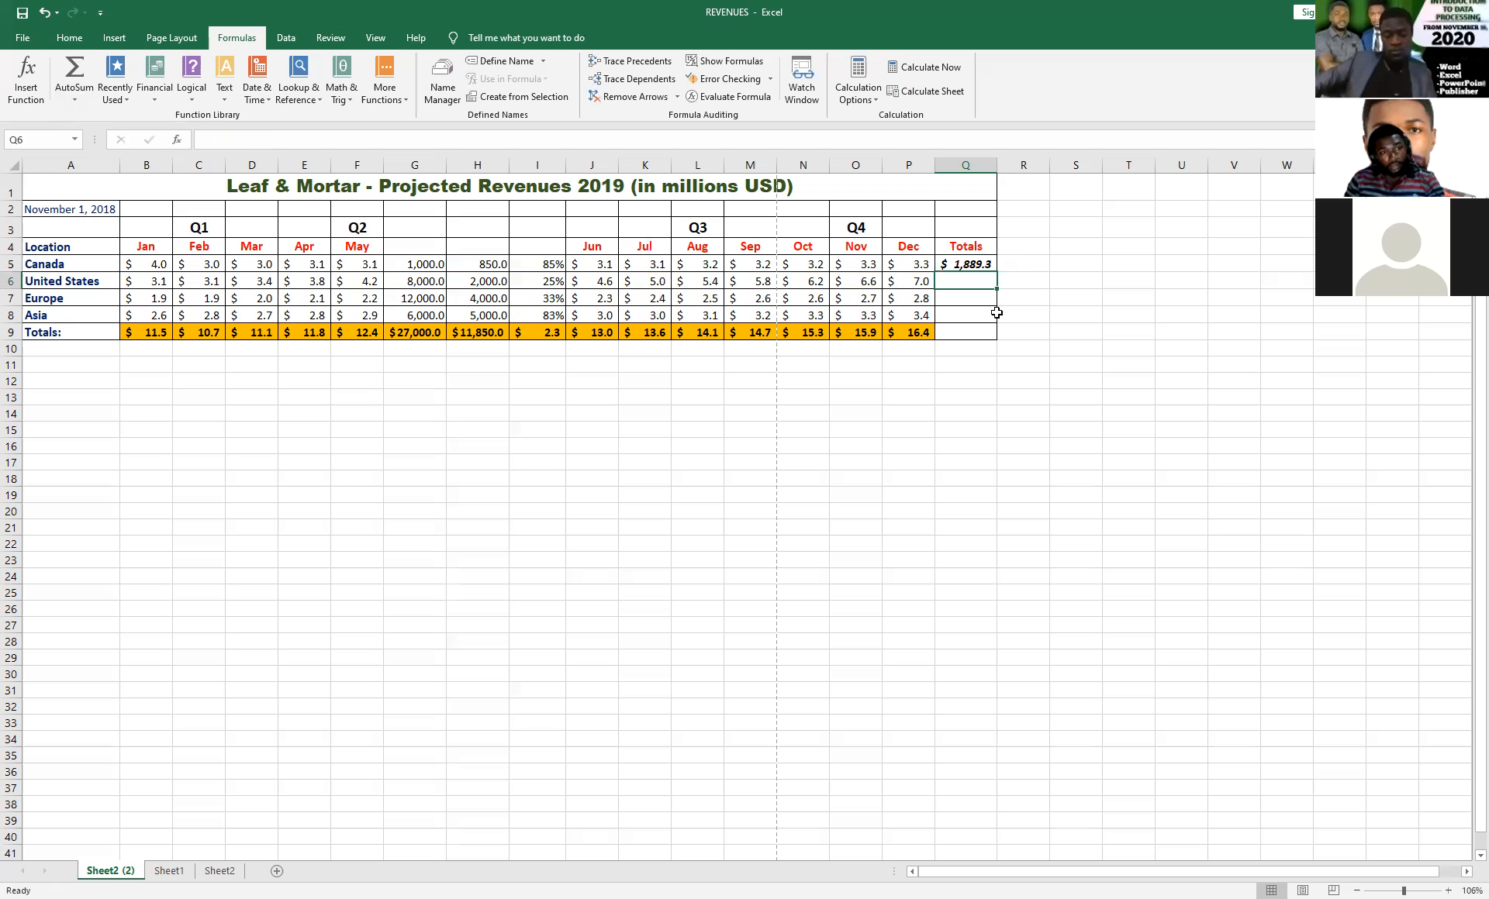
Copy Canada's SUM formula from Q5 down through Q8 and auto-fit the width of column Q.
{"action": "left_click", "coordinate": [973, 266]}
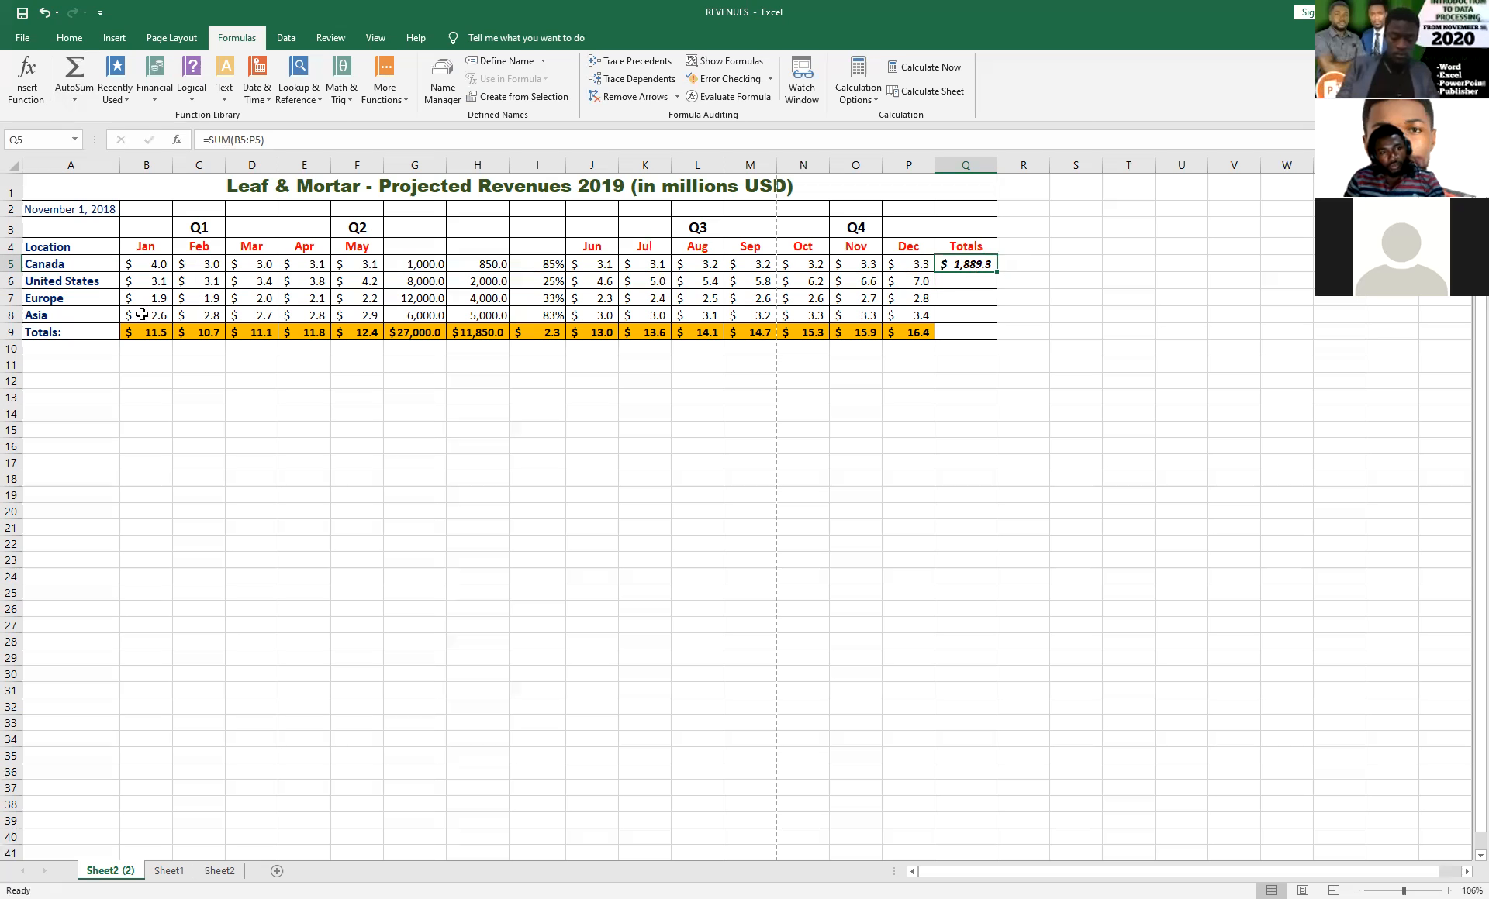
{"action": "left_click", "coordinate": [958, 282]}
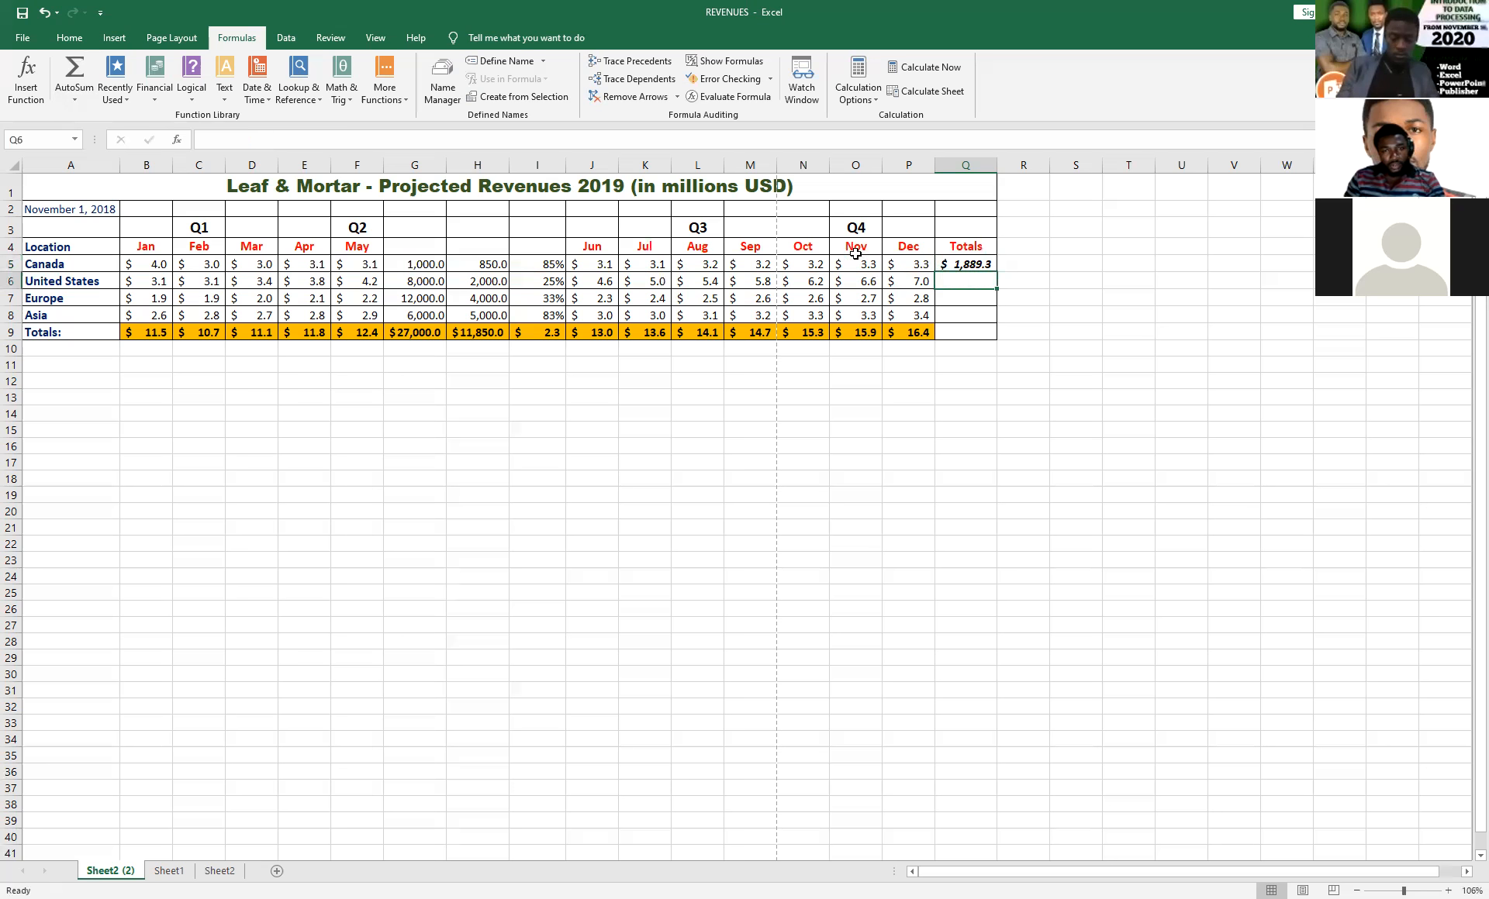
{"action": "left_click", "coordinate": [68, 104]}
{"action": "left_click", "coordinate": [975, 265]}
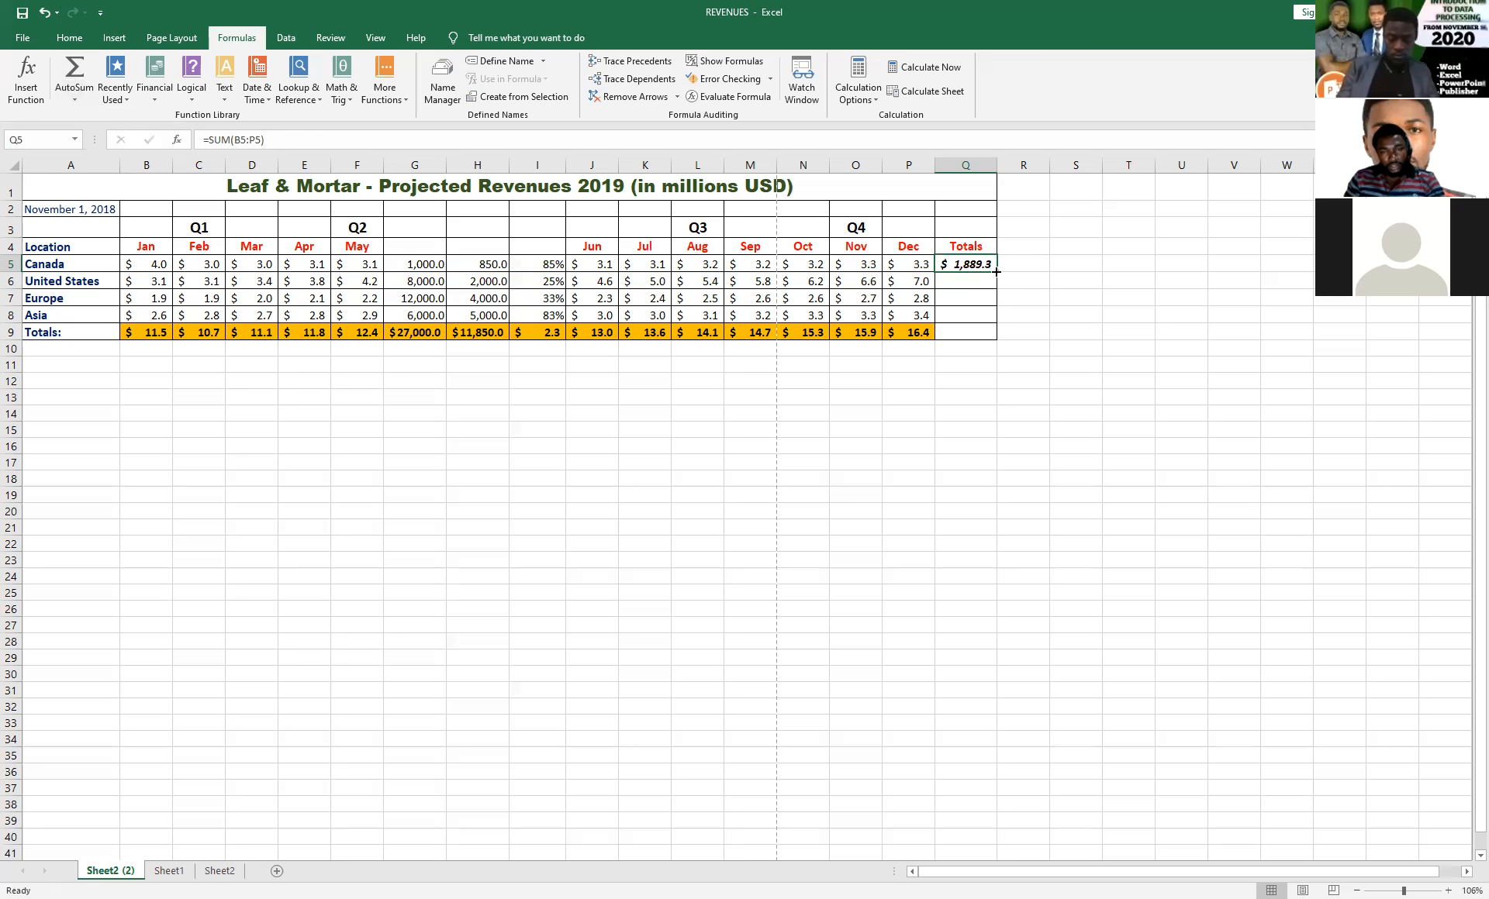
{"action": "left_click_drag", "start_coordinate": [996, 271], "coordinate": [996, 319]}
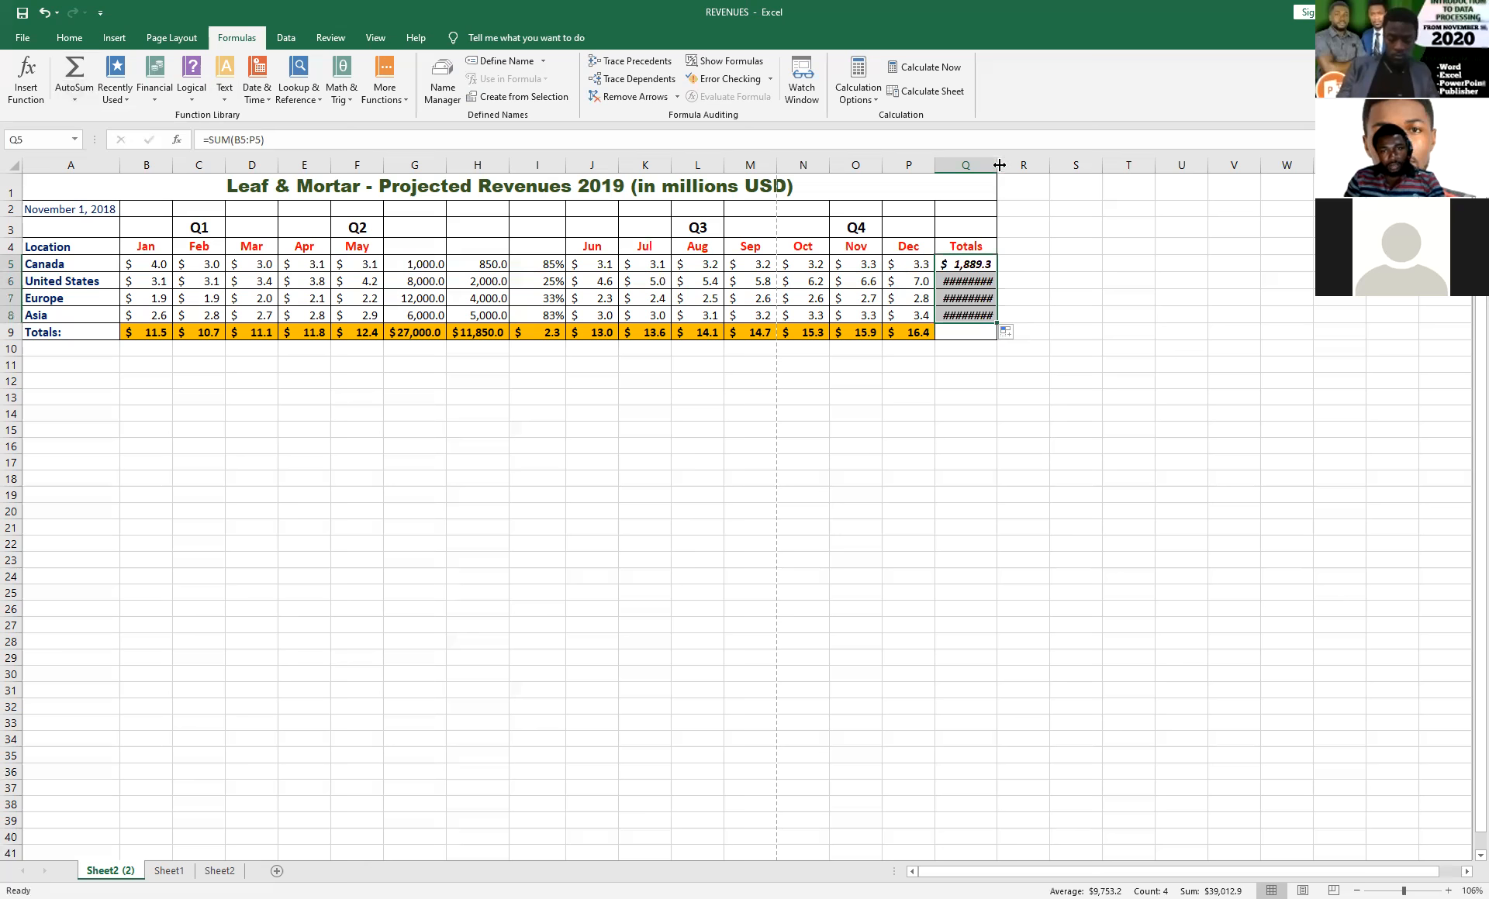
{"action": "double_click", "coordinate": [997, 166]}
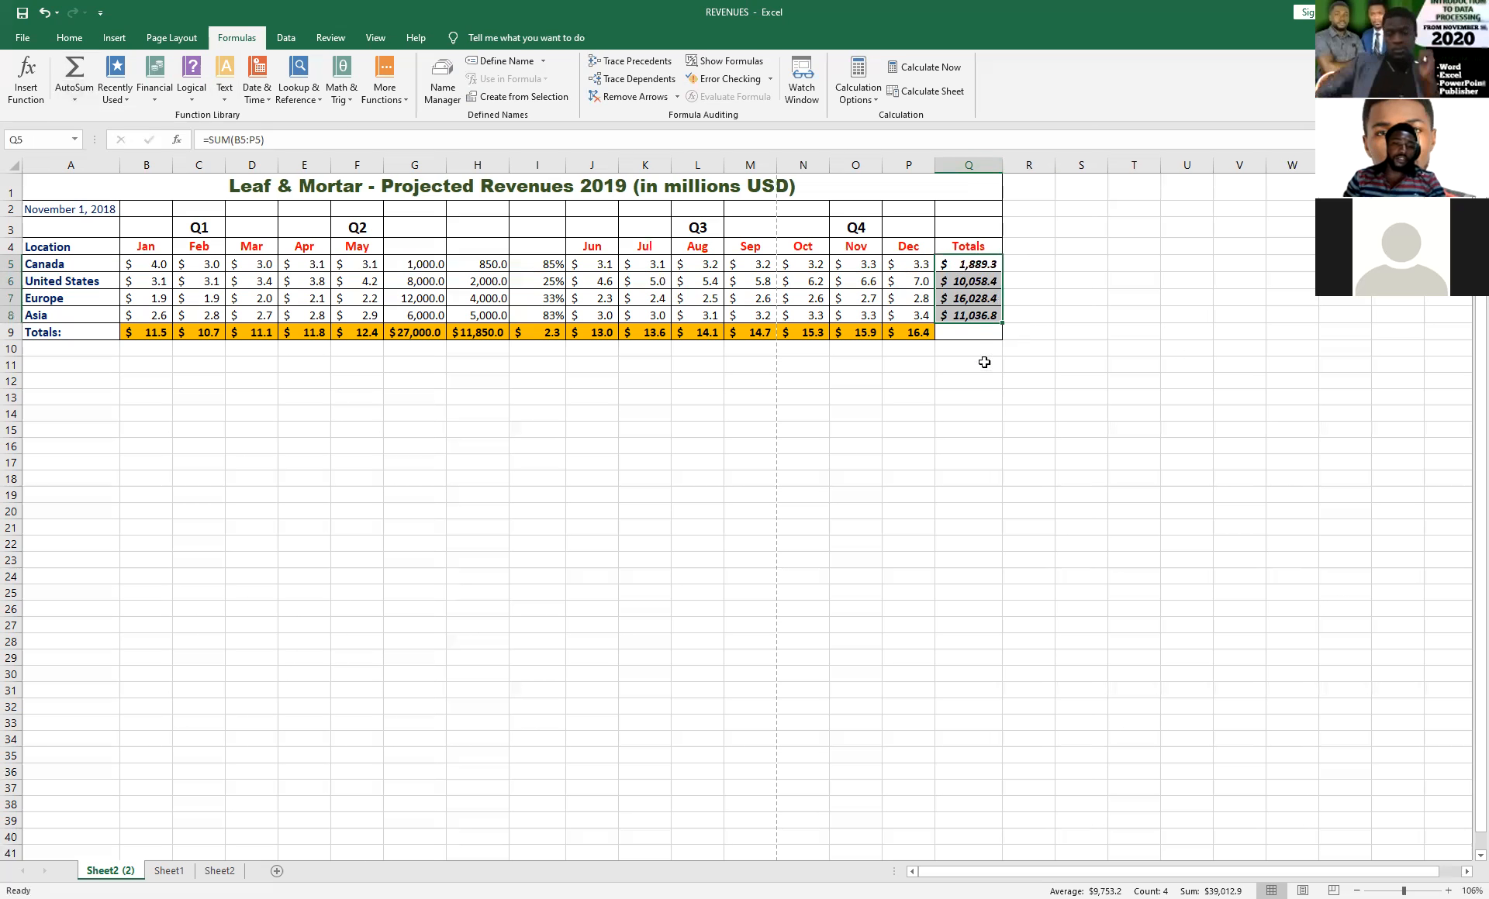
Enter the row label AVERAGE in A10, below the Totals row, and select B10.
{"action": "left_click", "coordinate": [44, 351]}
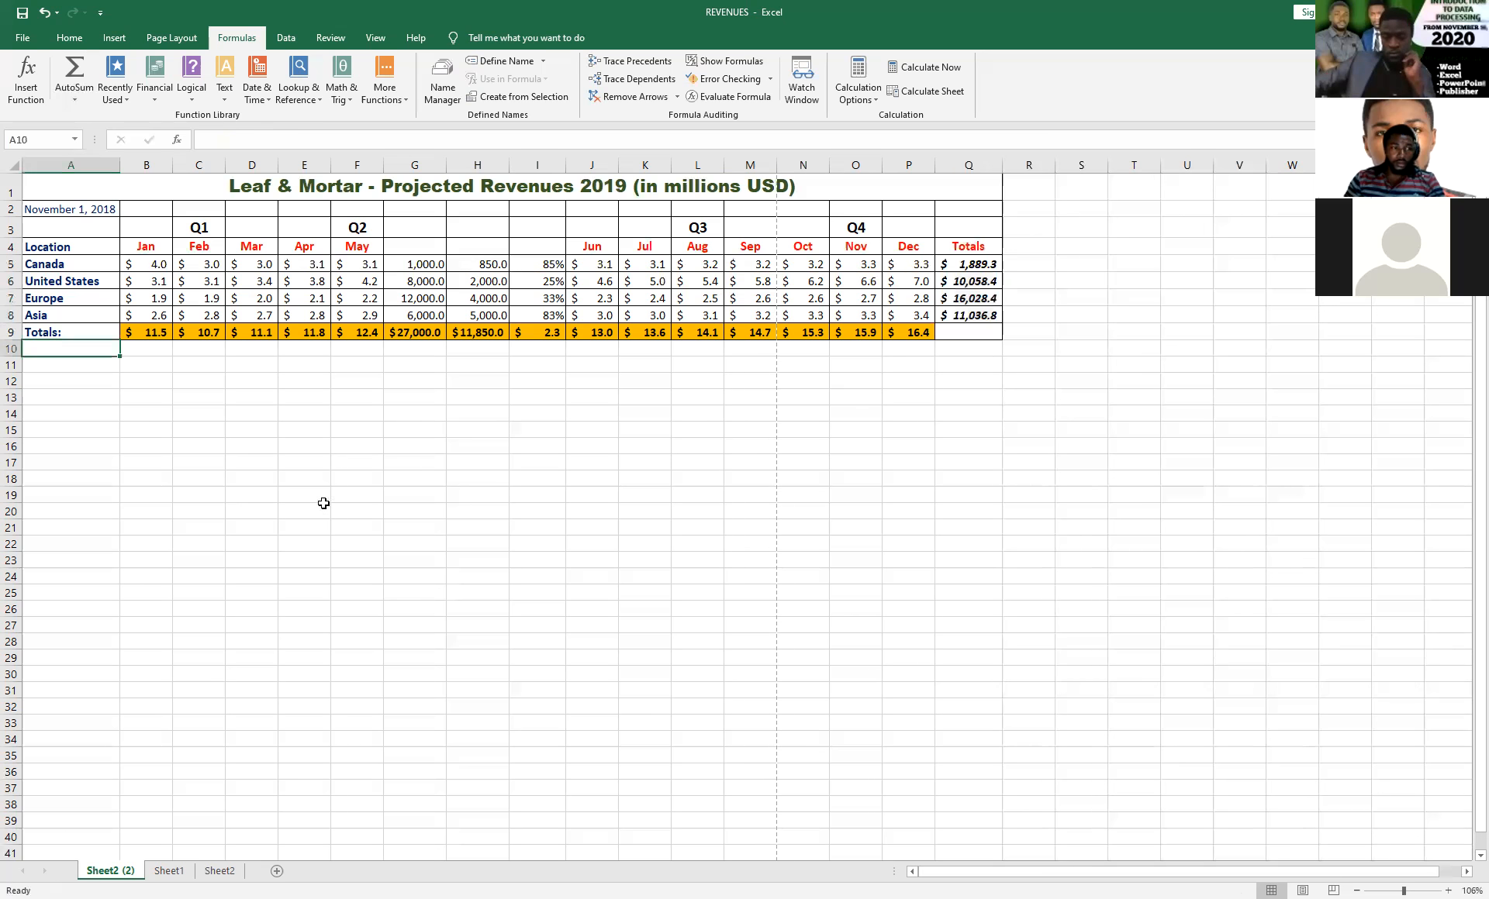
{"action": "type", "text": "AV"}
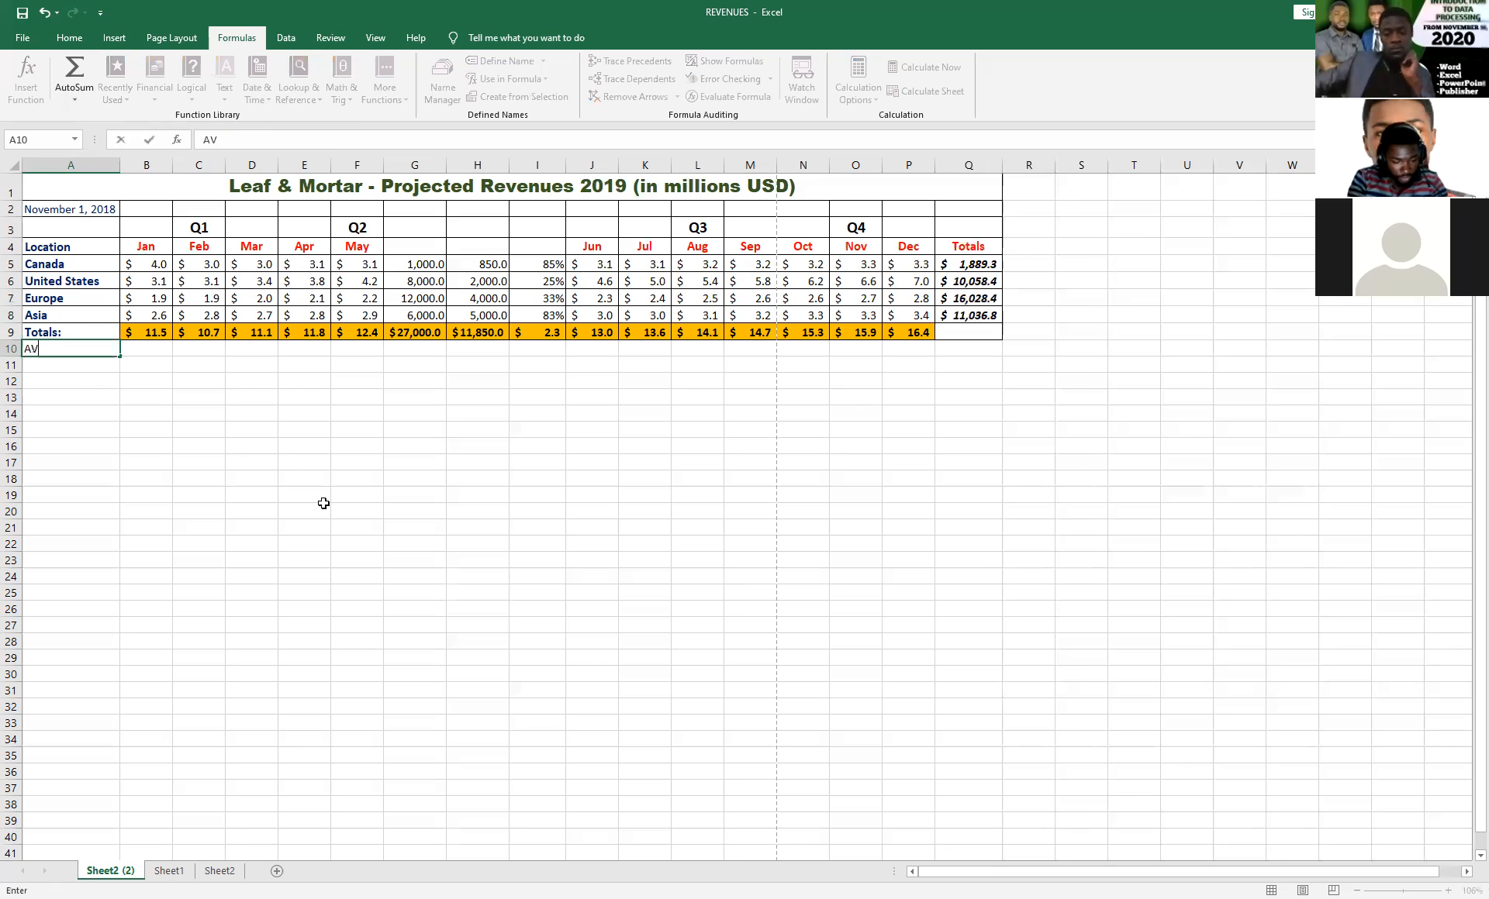
{"action": "type", "text": "ERAGE"}
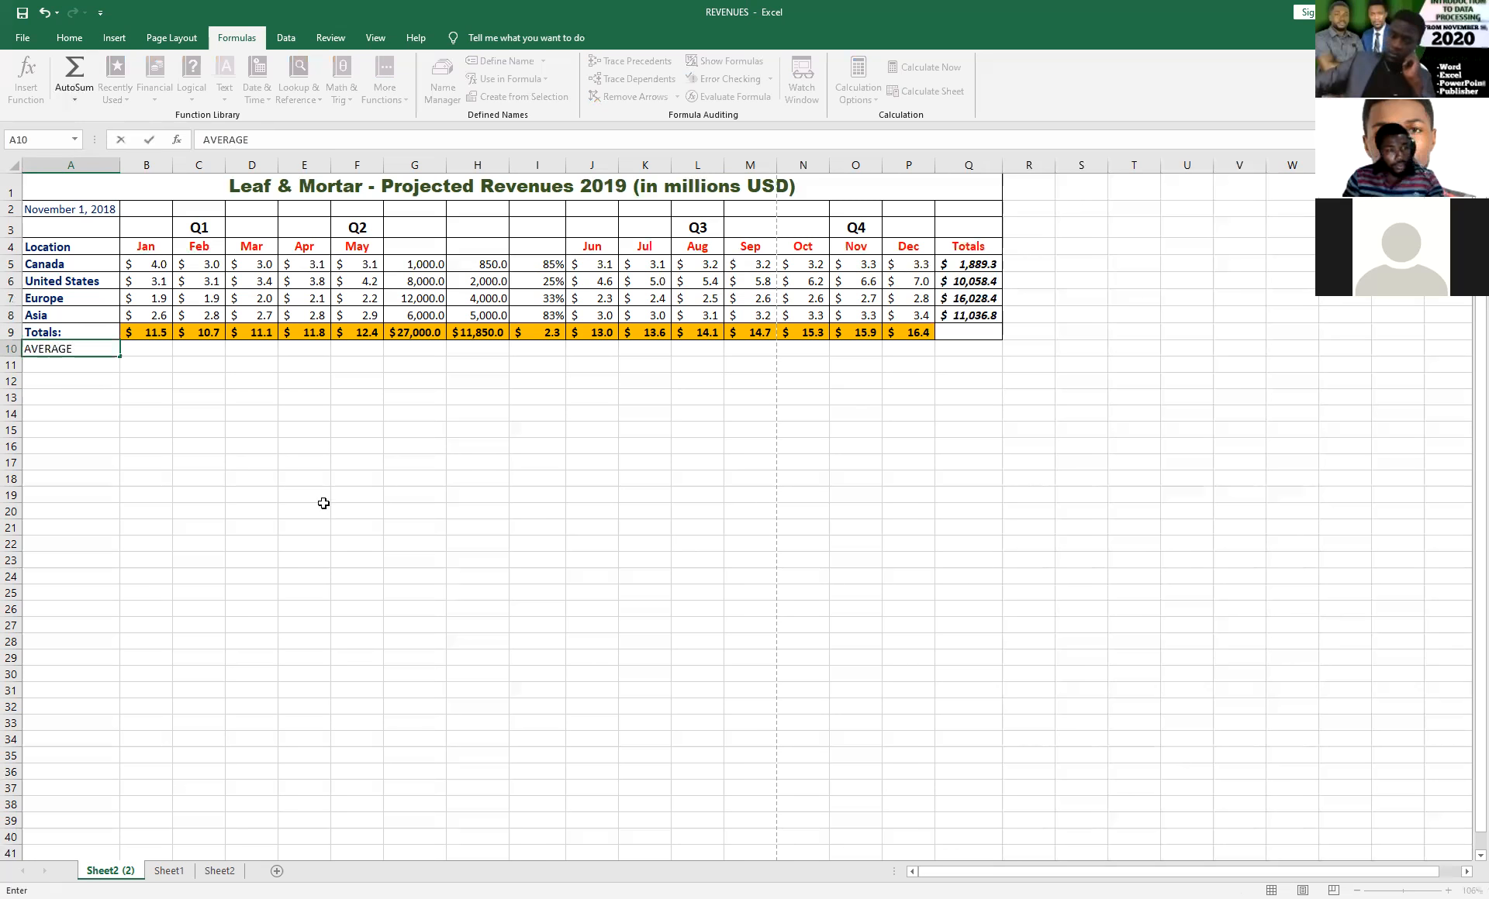
{"action": "left_click", "coordinate": [143, 350]}
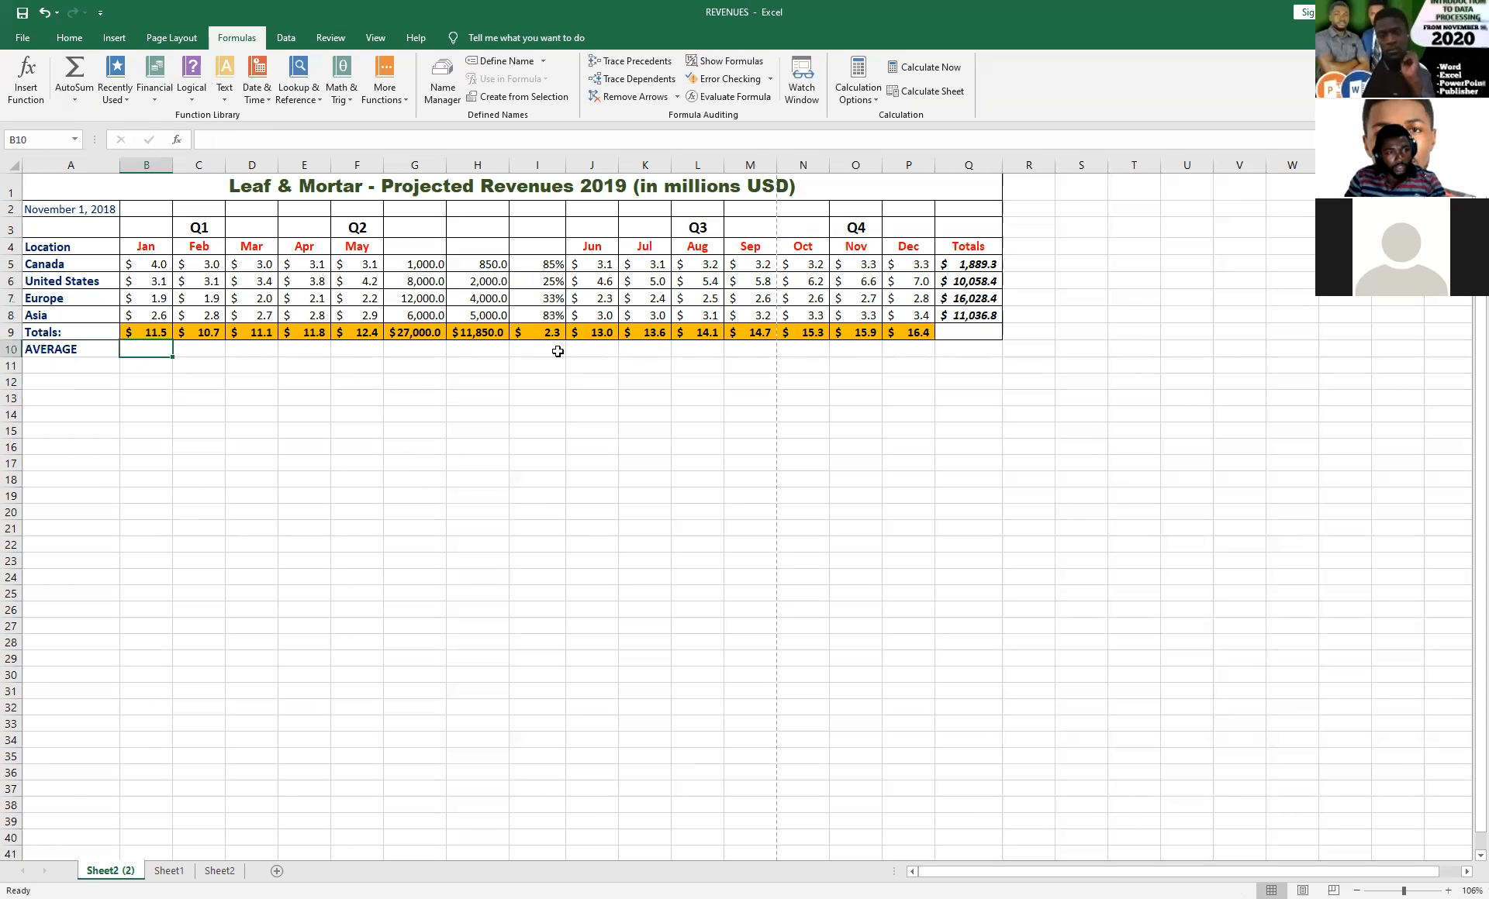
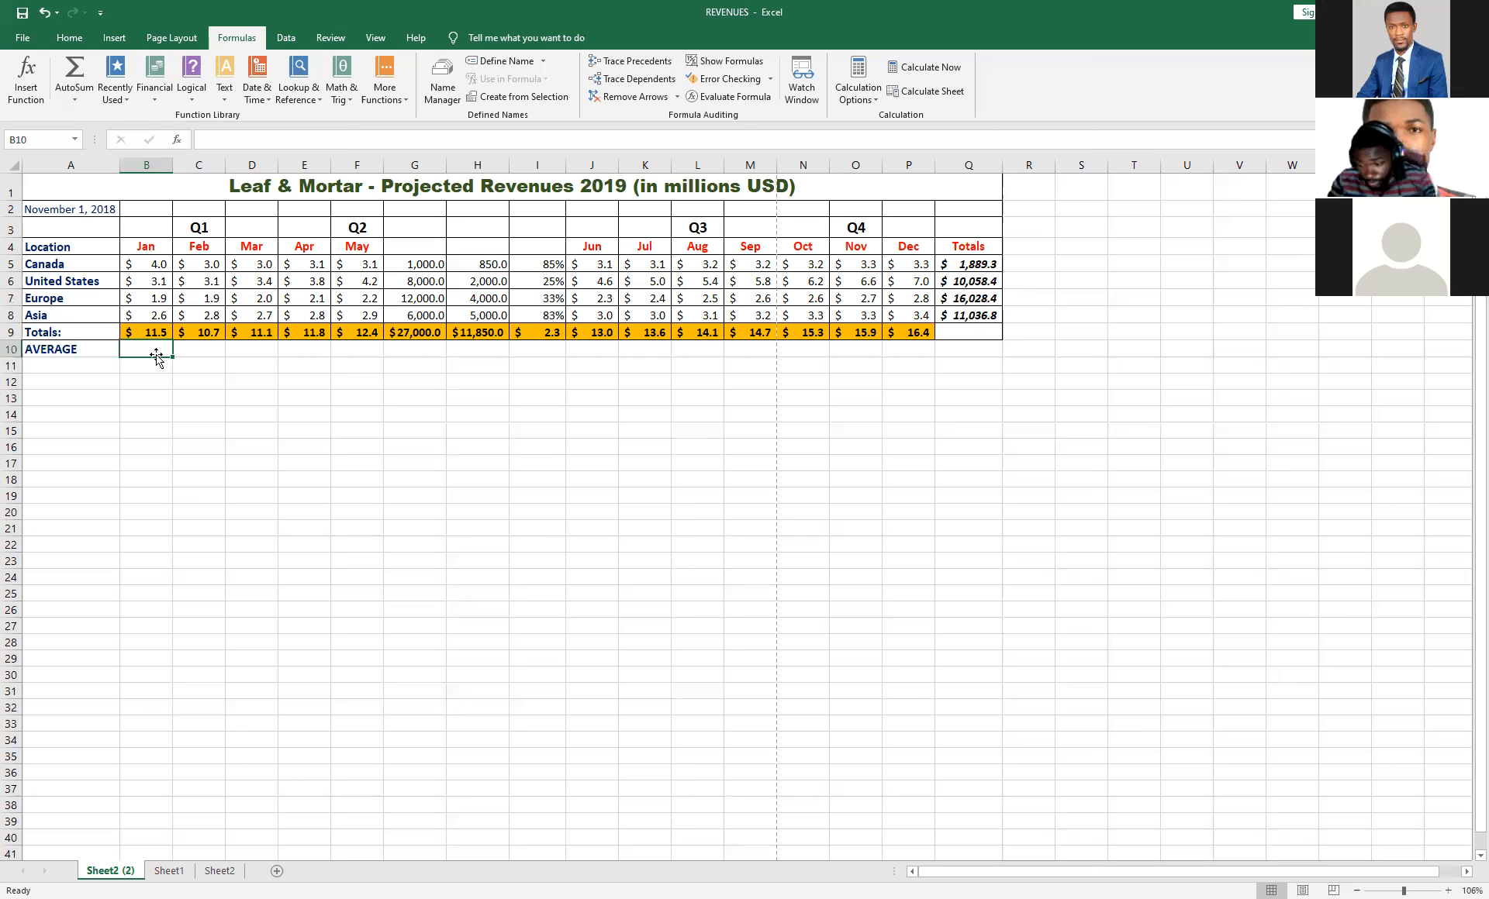
{"action": "type", "text": "="}
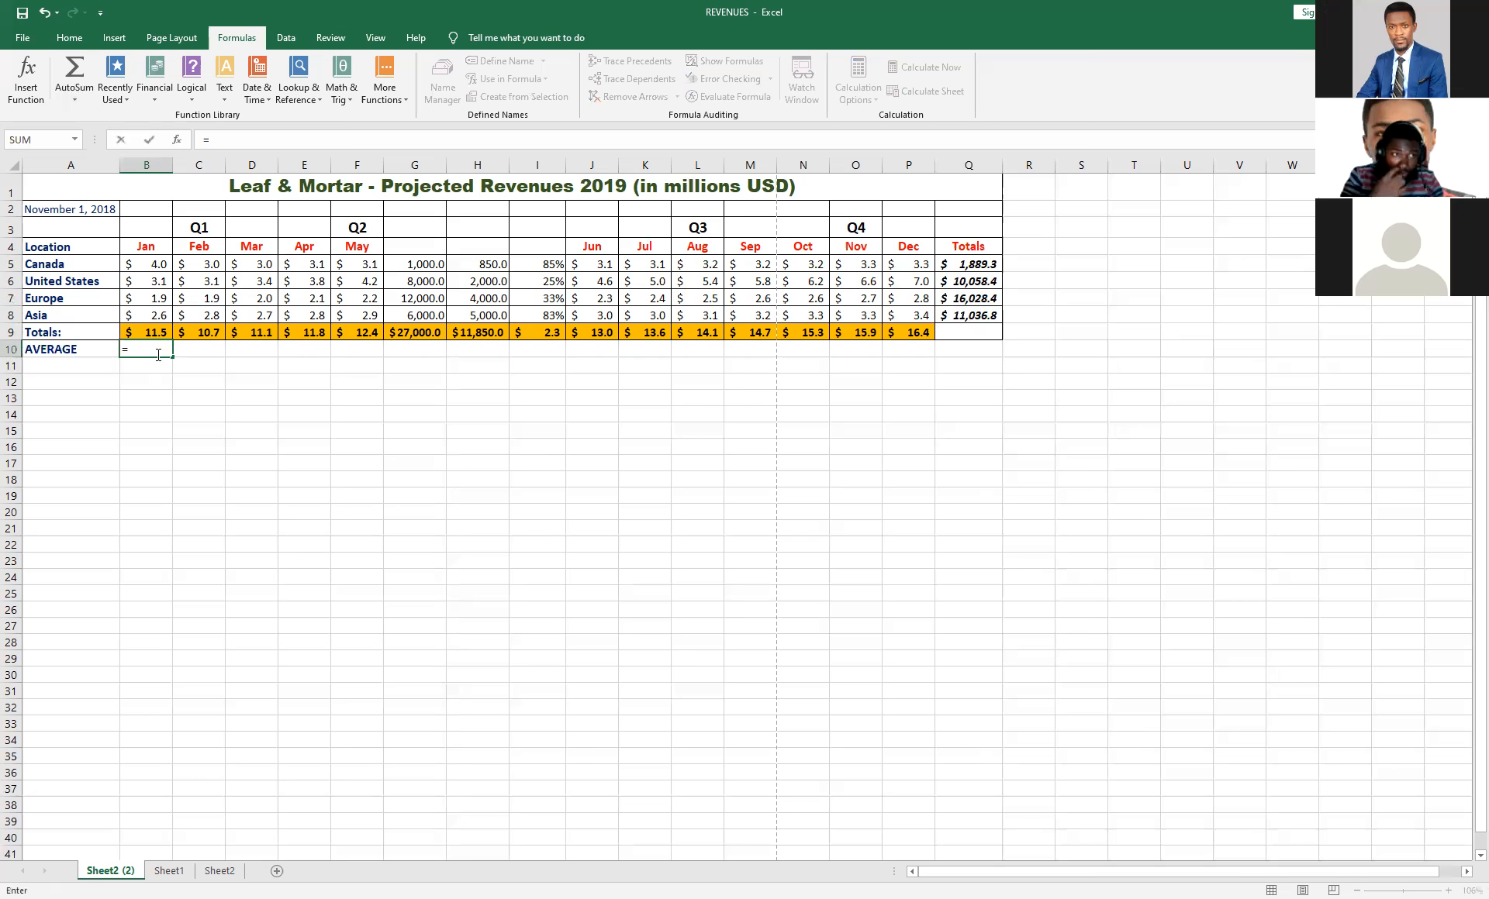
{"action": "left_click", "coordinate": [163, 267]}
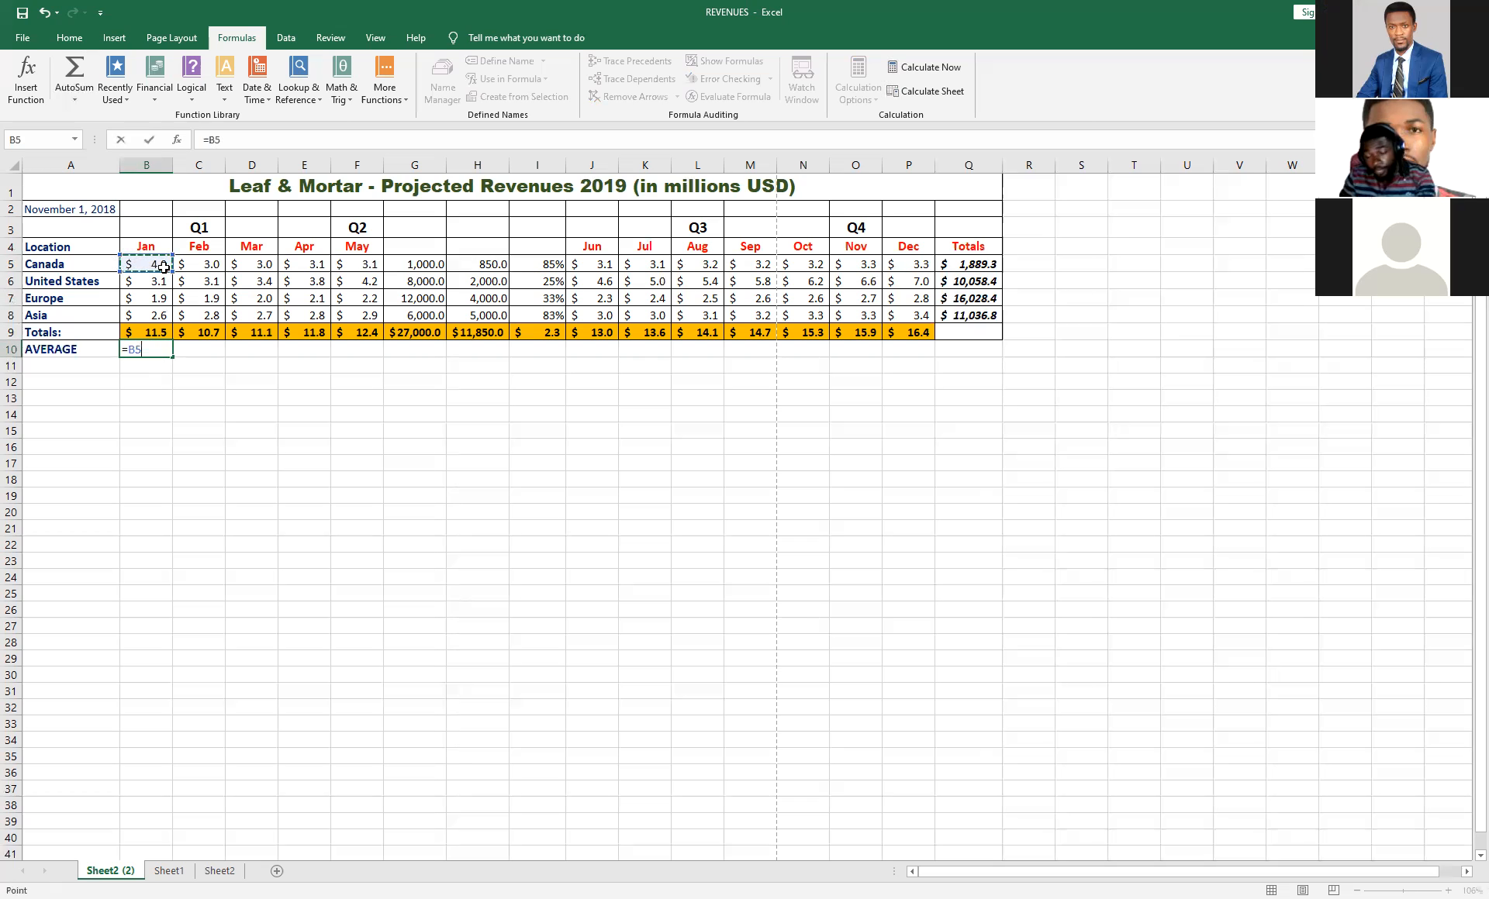
{"action": "type", "text": "+"}
{"action": "left_click", "coordinate": [159, 284]}
{"action": "type", "text": "+"}
{"action": "left_click", "coordinate": [159, 299]}
{"action": "type", "text": "+"}
{"action": "left_click", "coordinate": [159, 311]}
{"action": "type", "text": "+"}
{"action": "left_click", "coordinate": [154, 334]}
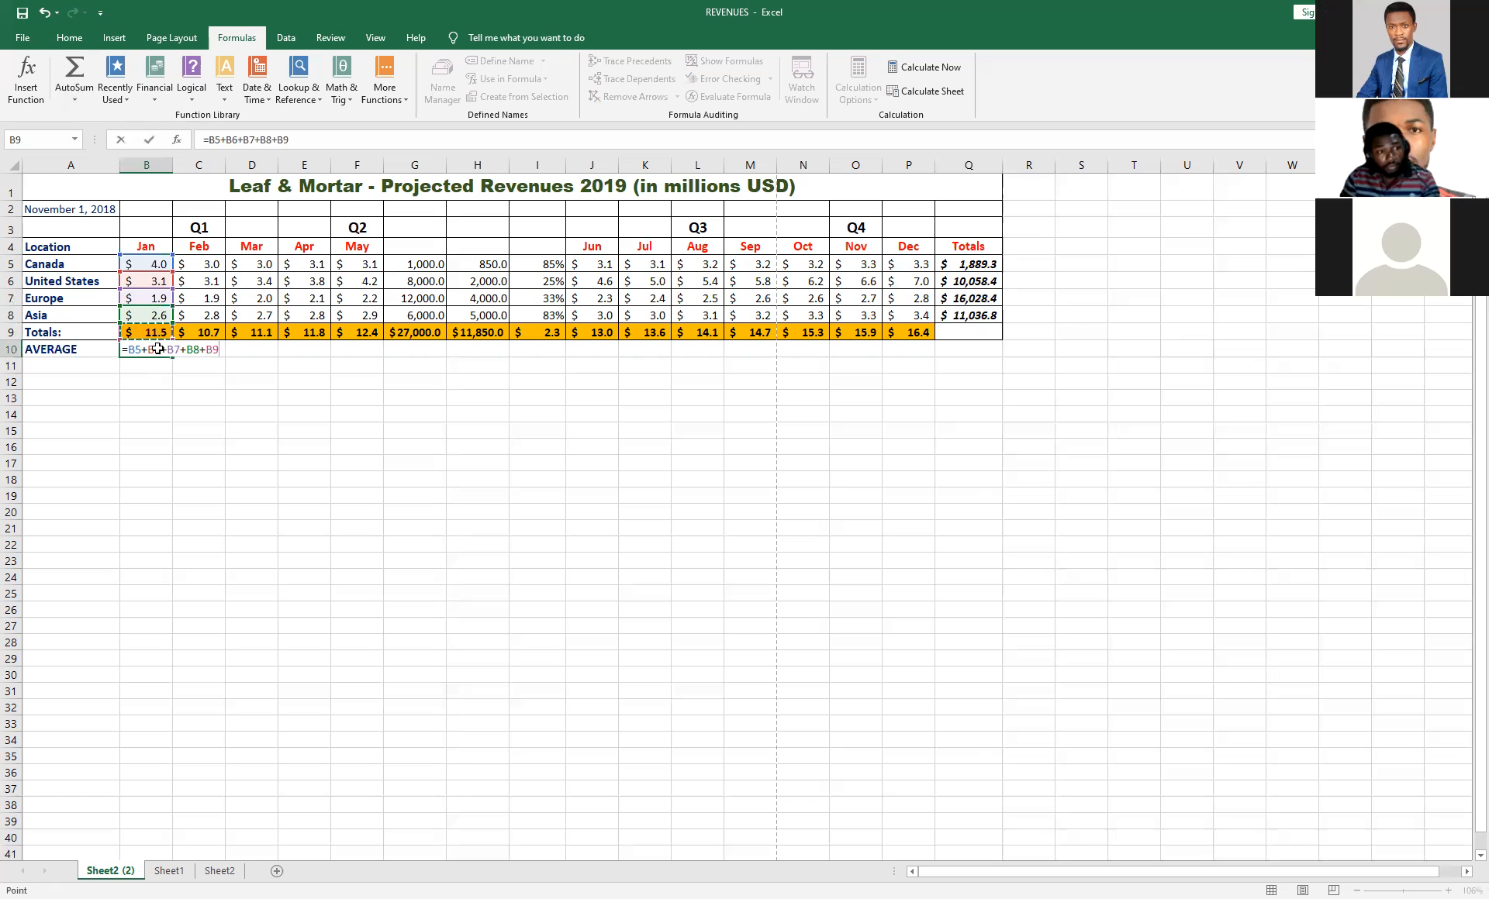
{"action": "key", "text": "Escape"}
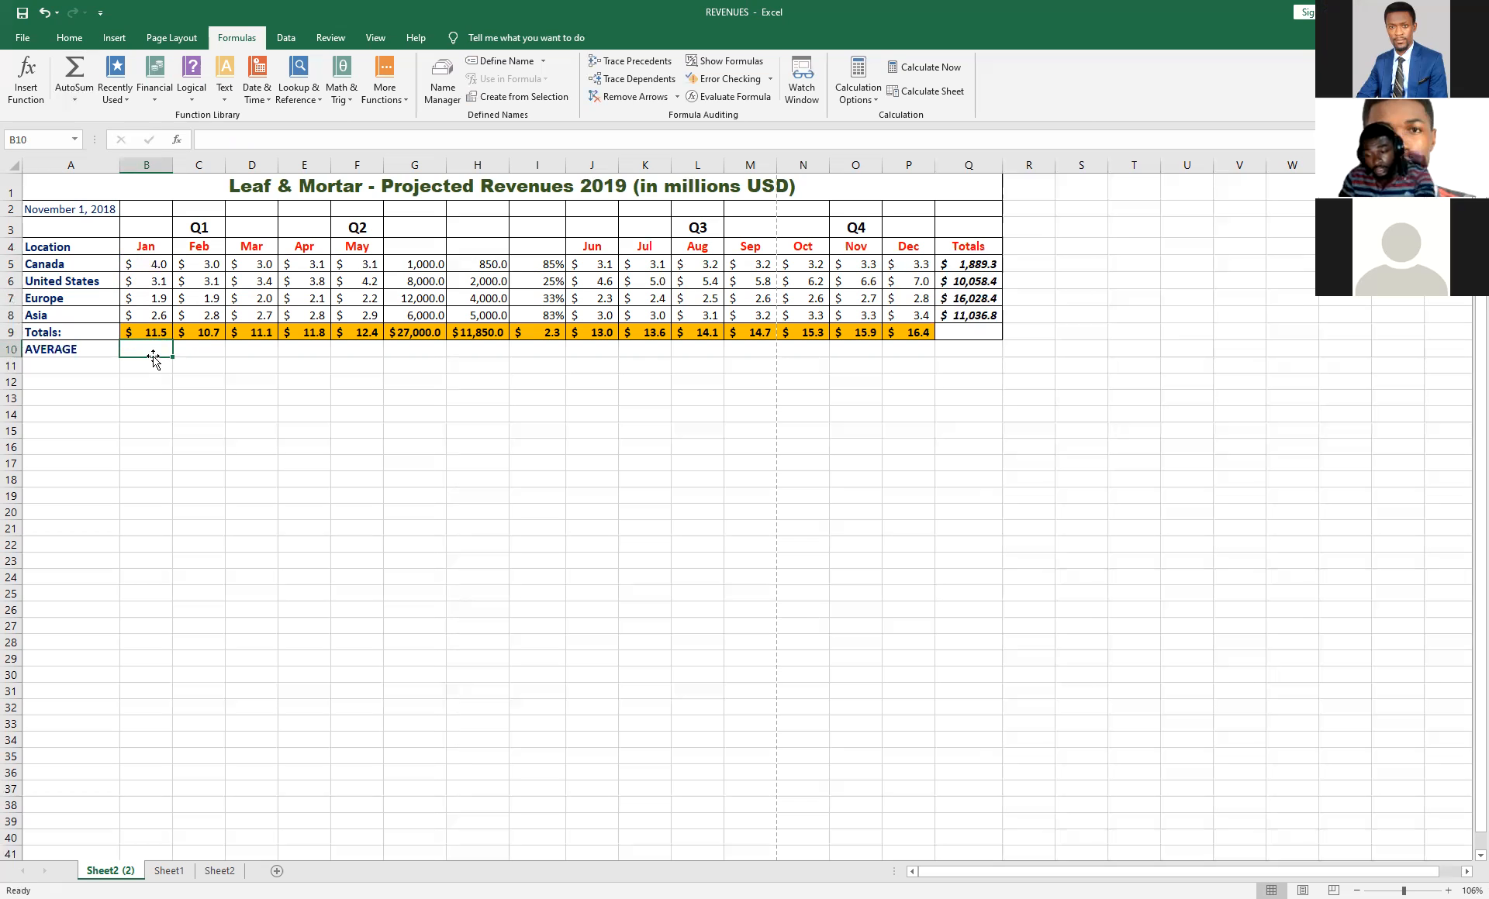
Add up January's values in B10 with =B5+B6+B7+B8+B9, and clear the cell again.
{"action": "type", "text": "="}
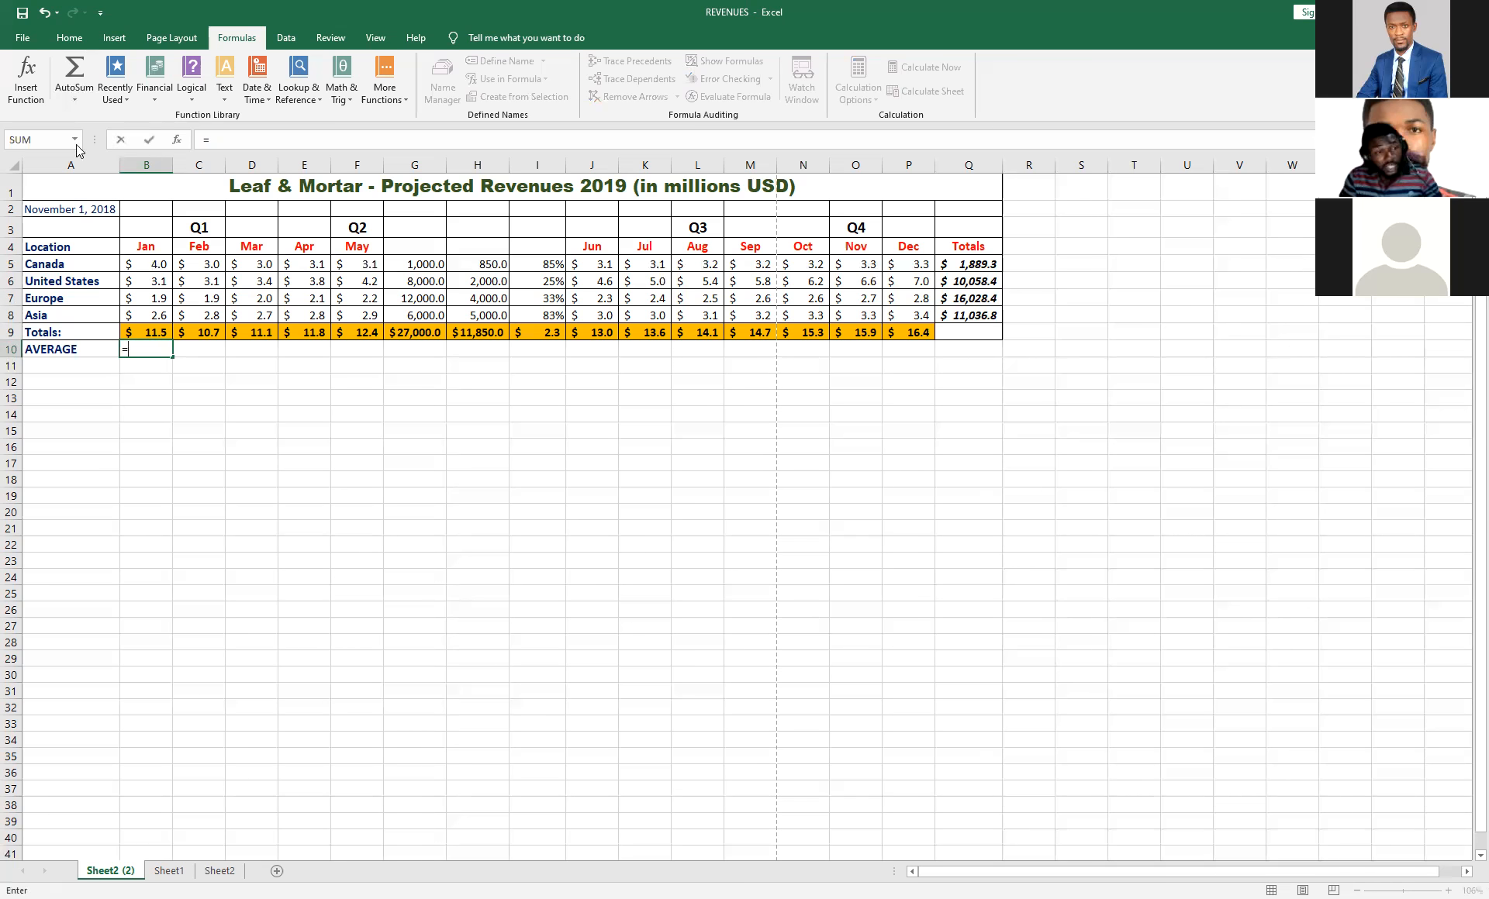
{"action": "key", "text": "BackSpace"}
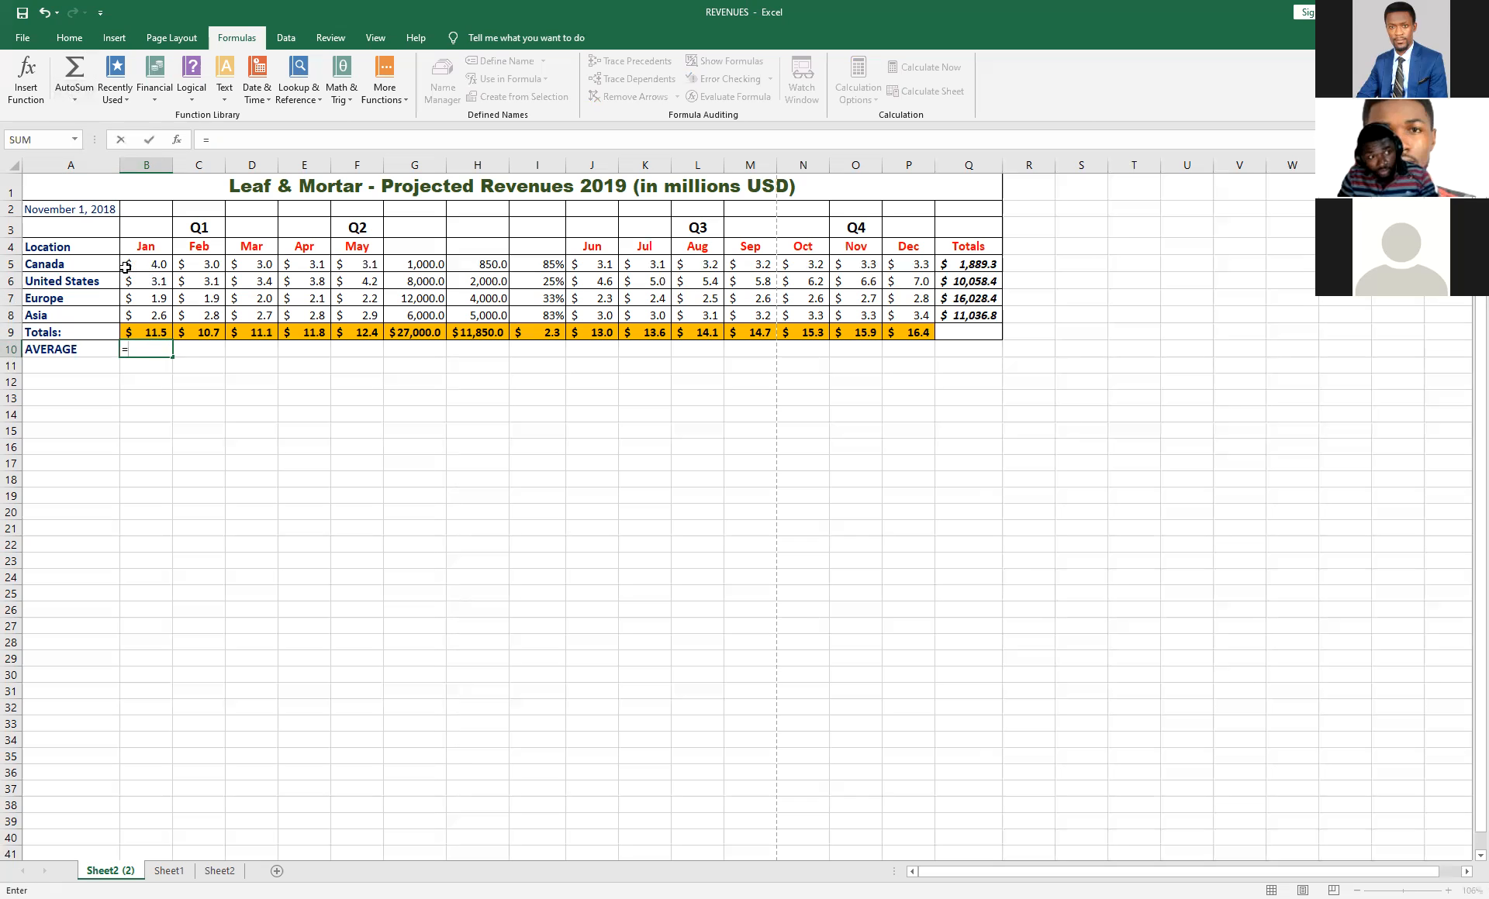
{"action": "left_click", "coordinate": [146, 269]}
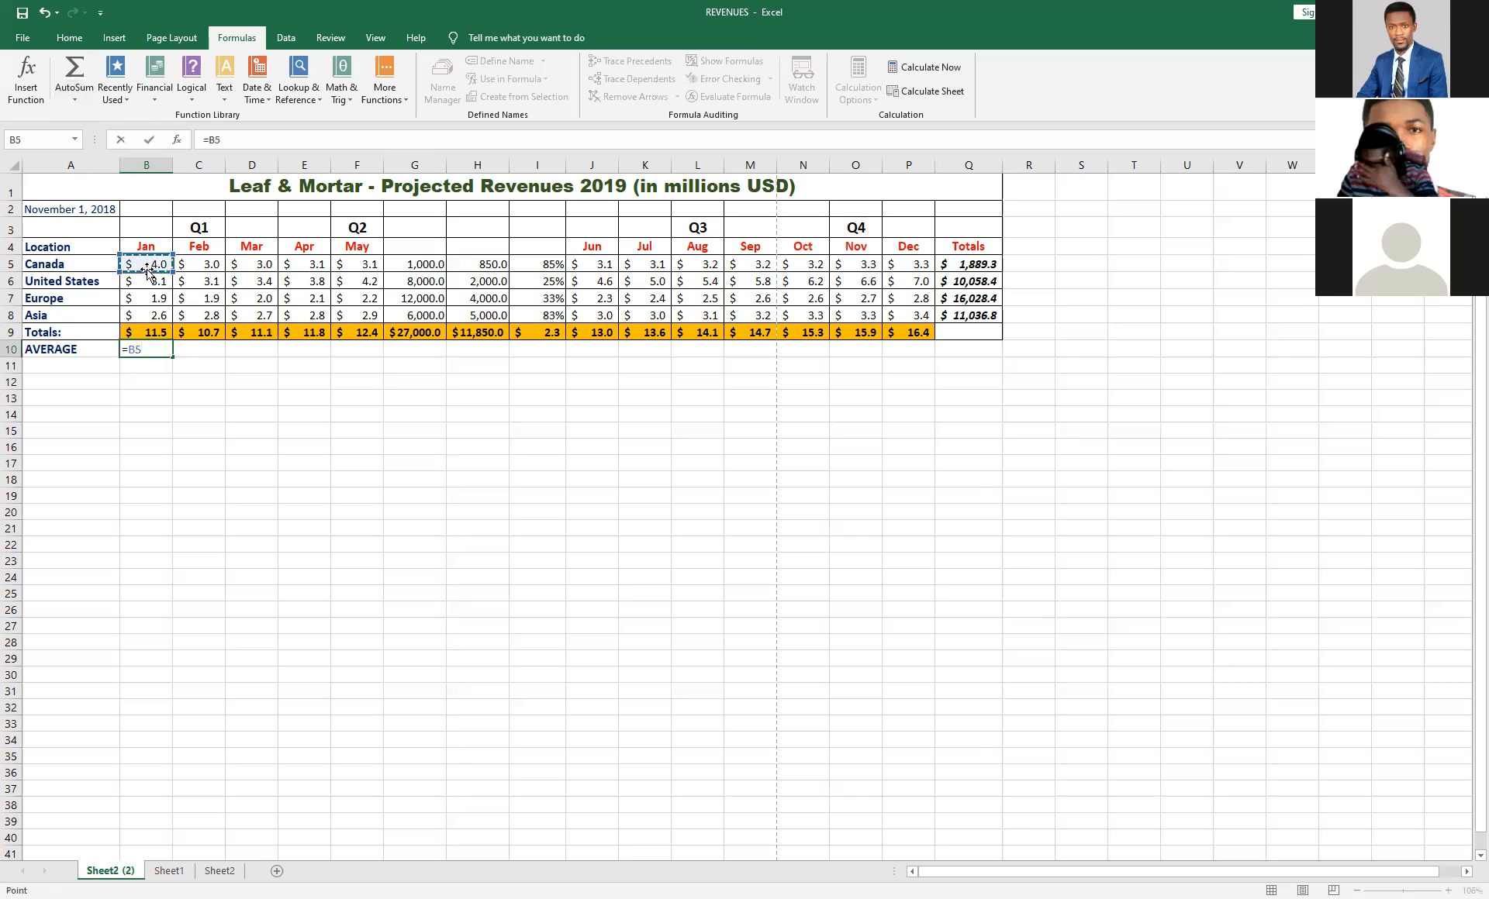
{"action": "type", "text": "+"}
{"action": "left_click", "coordinate": [150, 285]}
{"action": "type", "text": "+"}
{"action": "left_click", "coordinate": [148, 298]}
{"action": "type", "text": "+"}
{"action": "left_click", "coordinate": [152, 314]}
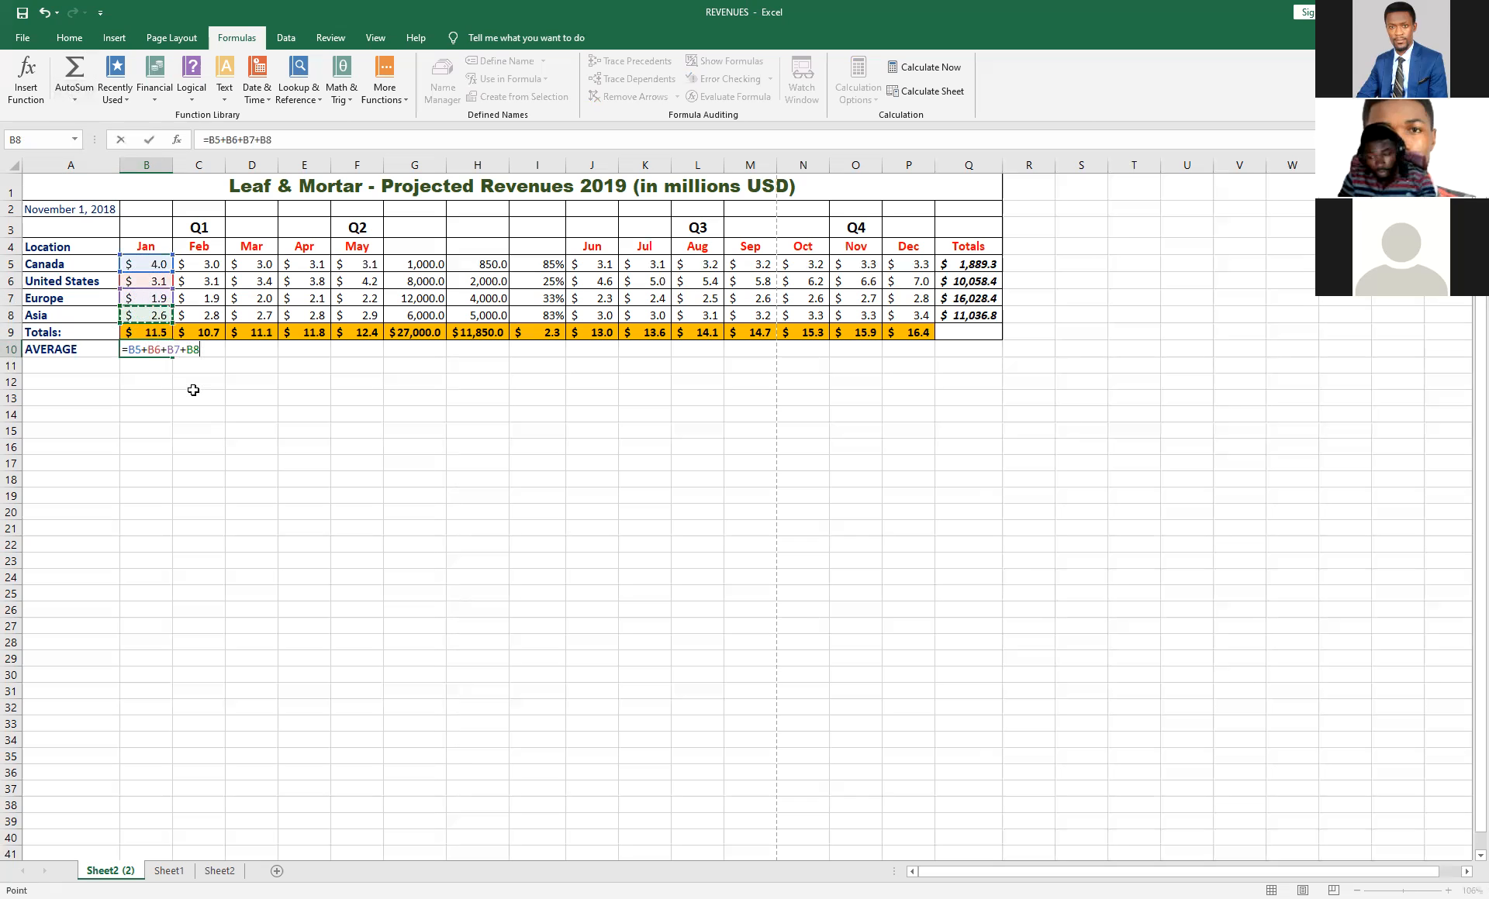
{"action": "type", "text": "+"}
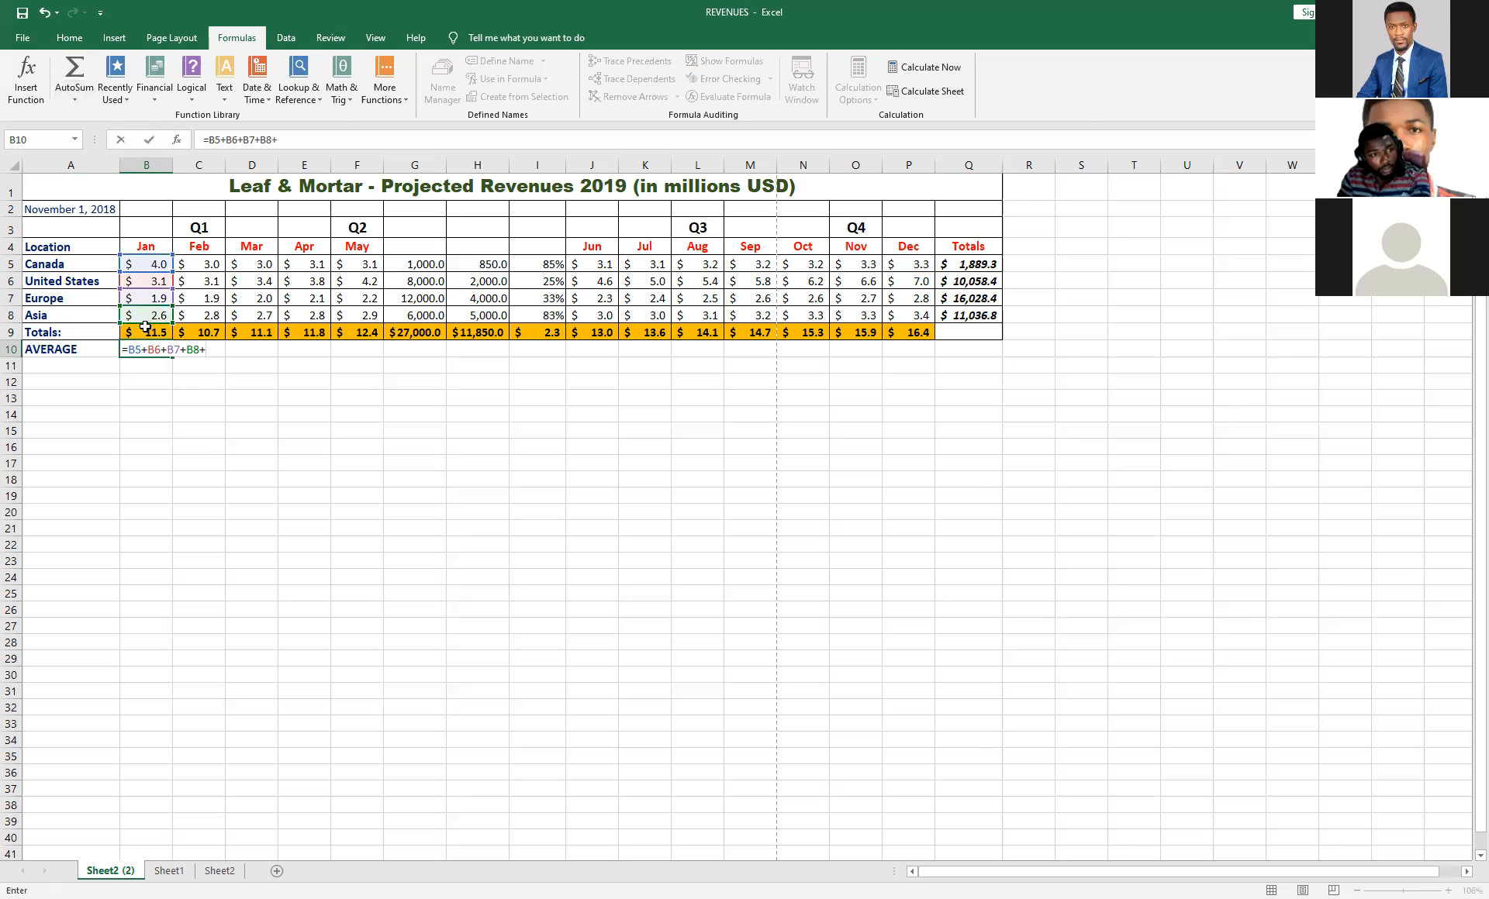
{"action": "left_click", "coordinate": [145, 332]}
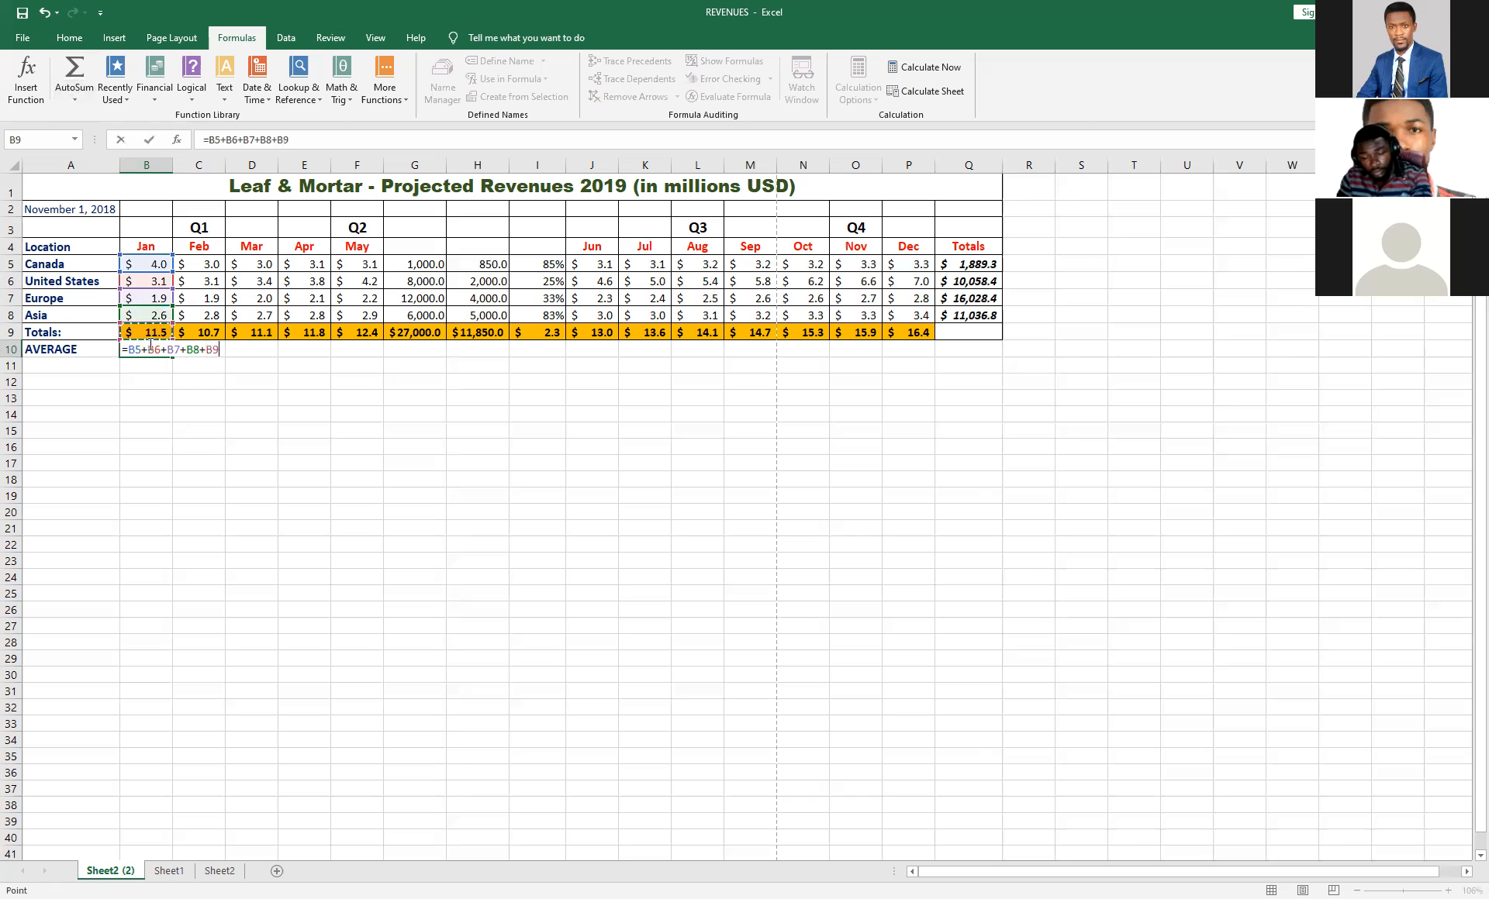
{"action": "key", "text": "Return"}
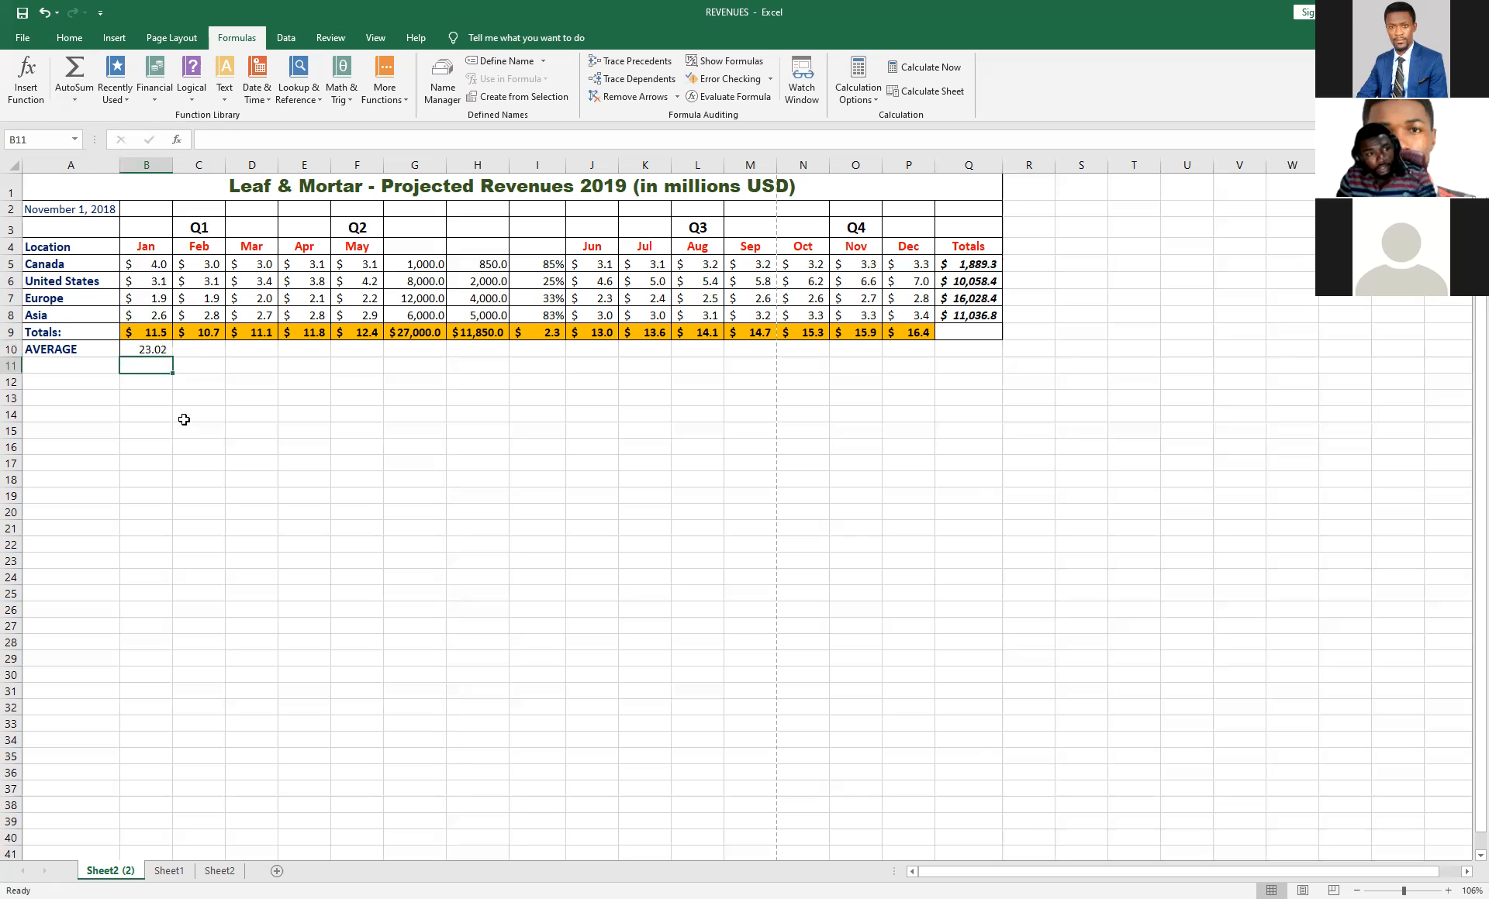
{"action": "left_click", "coordinate": [149, 350]}
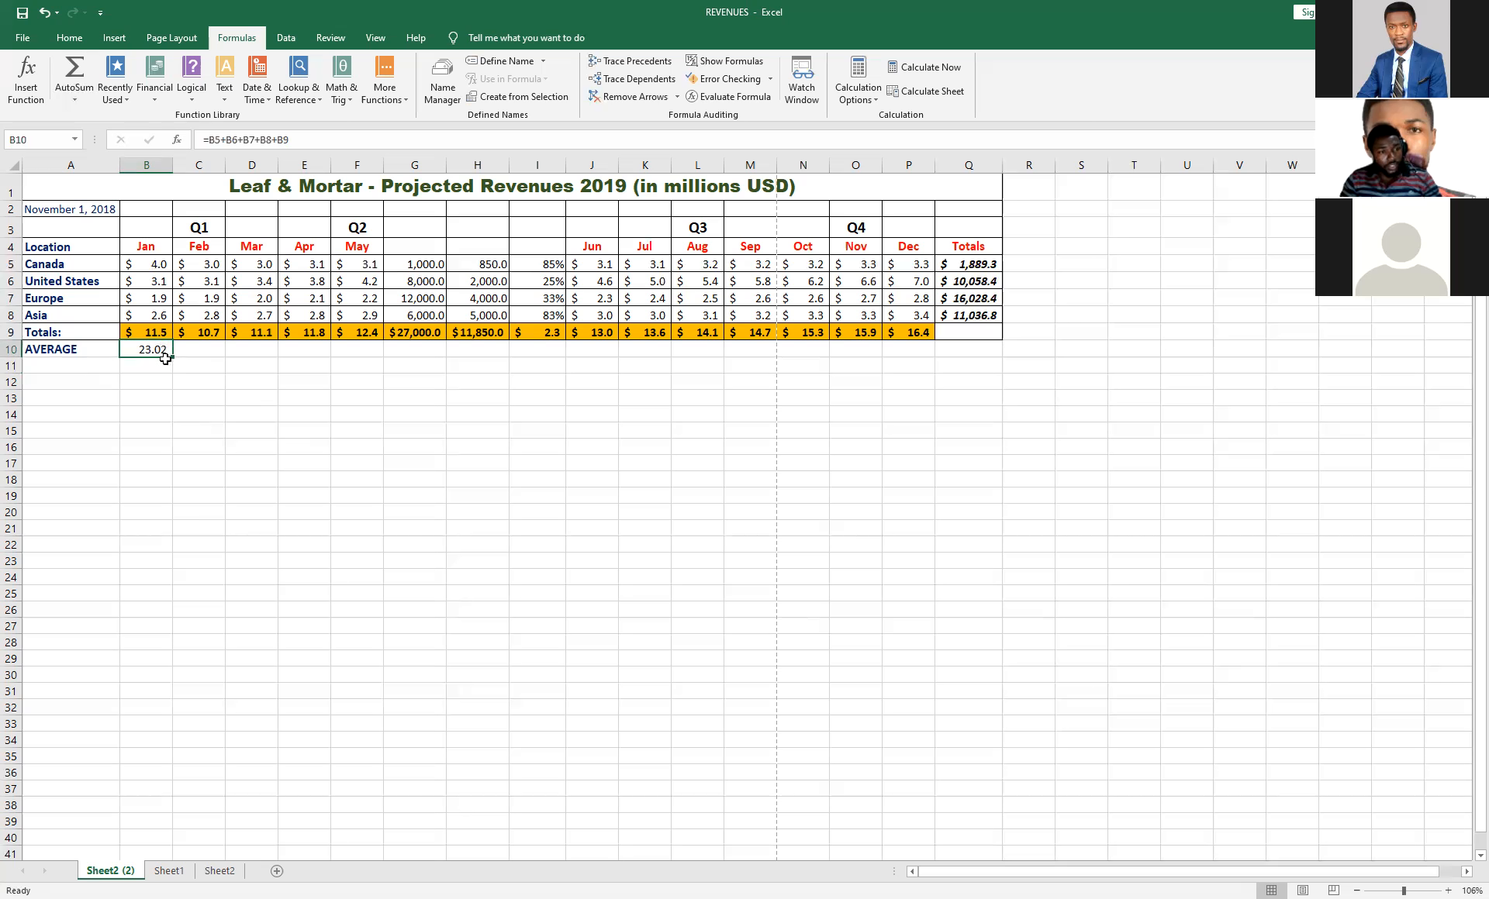
{"action": "key", "text": "Delete"}
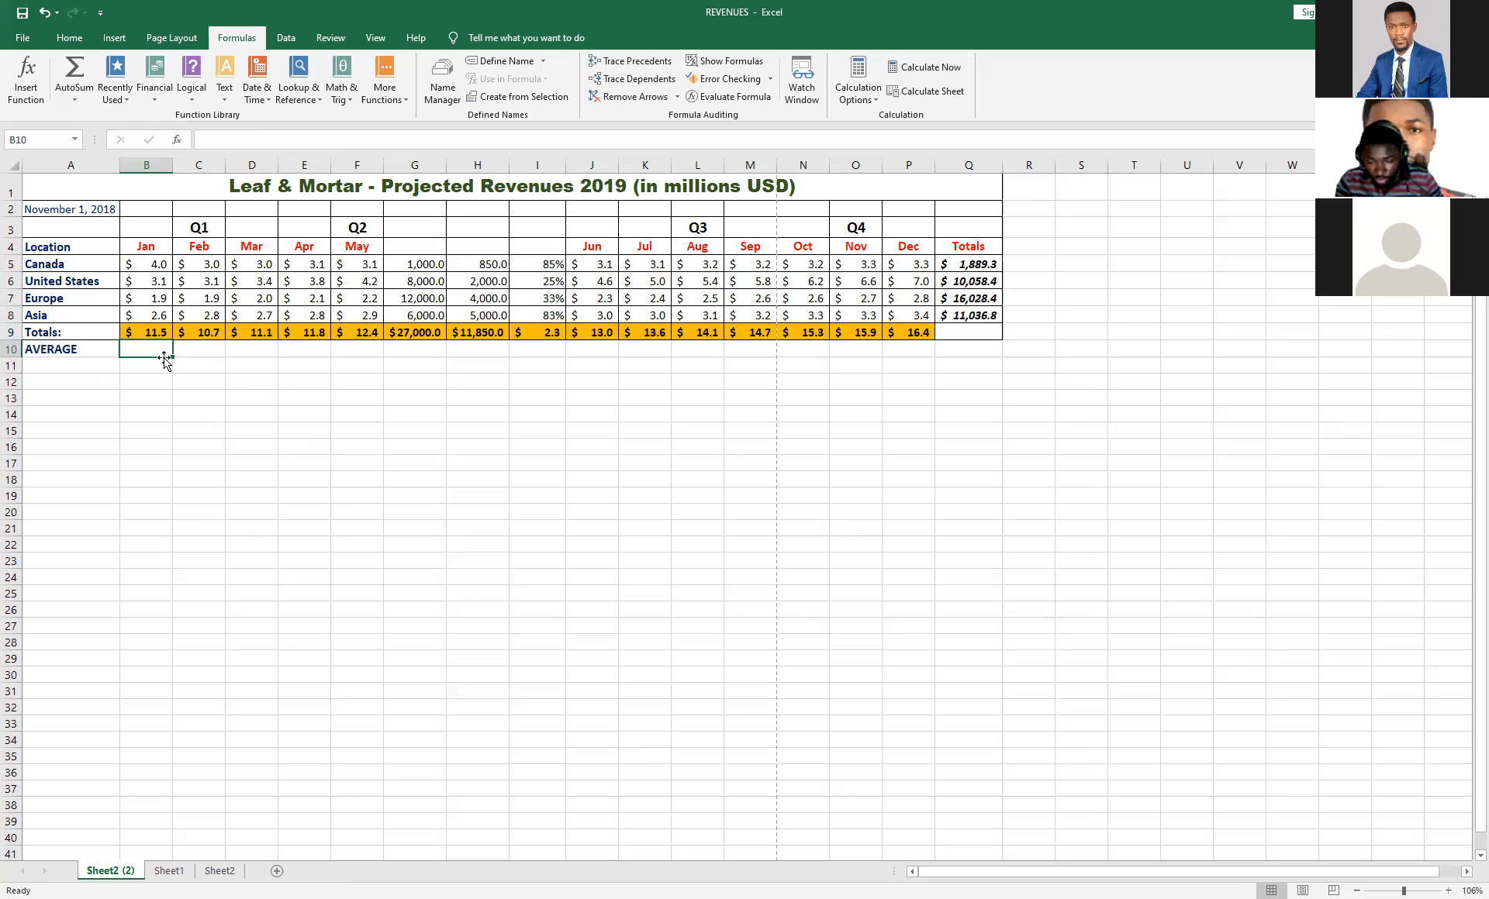
Work out January's average manually in B10 with =23.02/5, and clear the cell again.
{"action": "type", "text": "="}
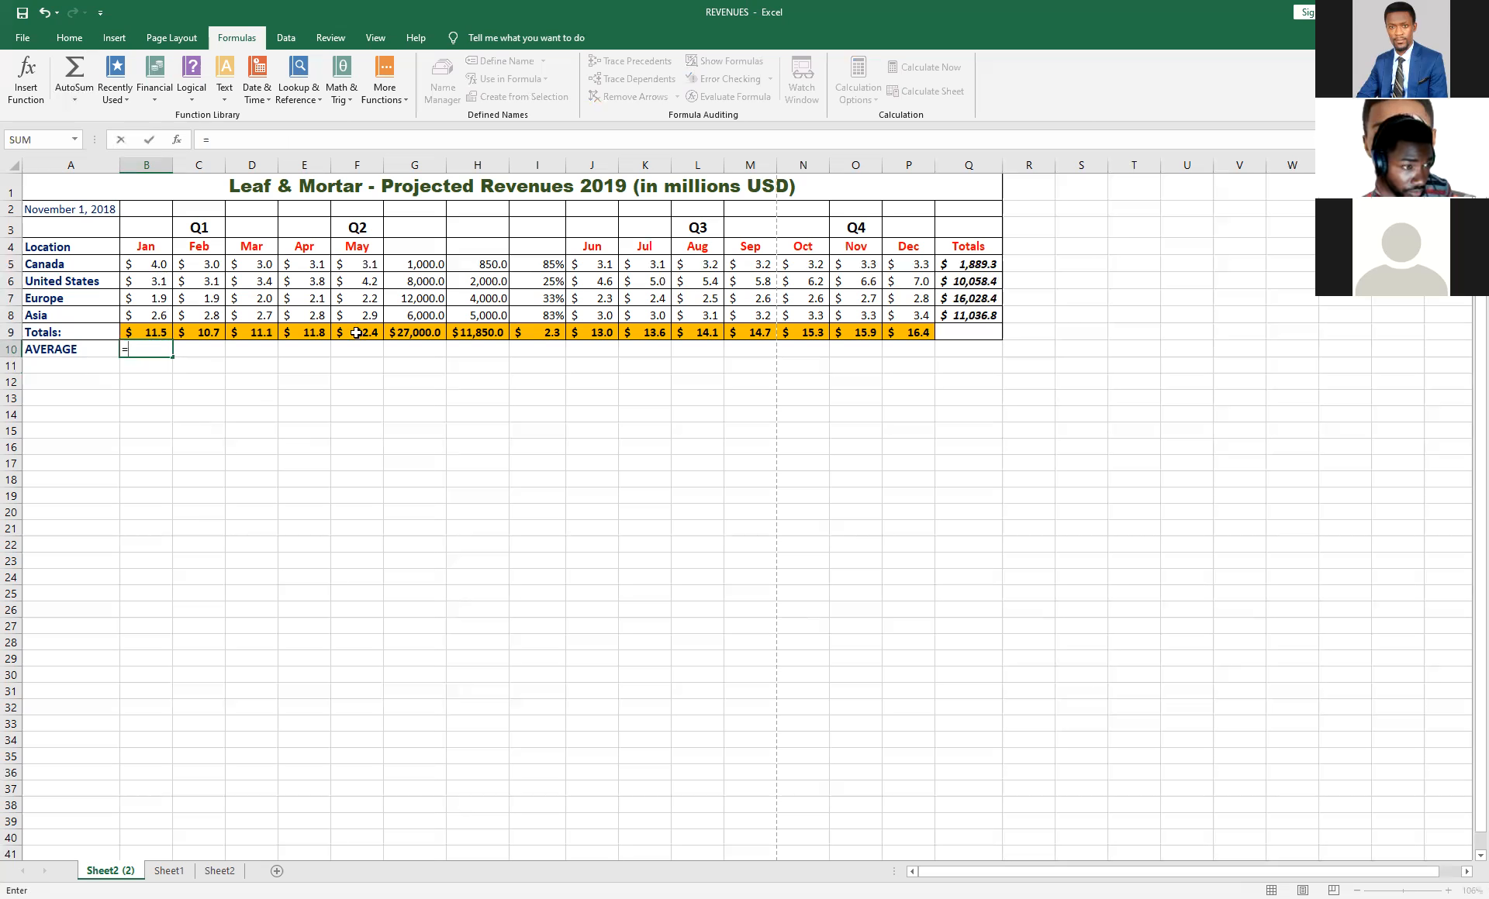
{"action": "type", "text": "23.02/5"}
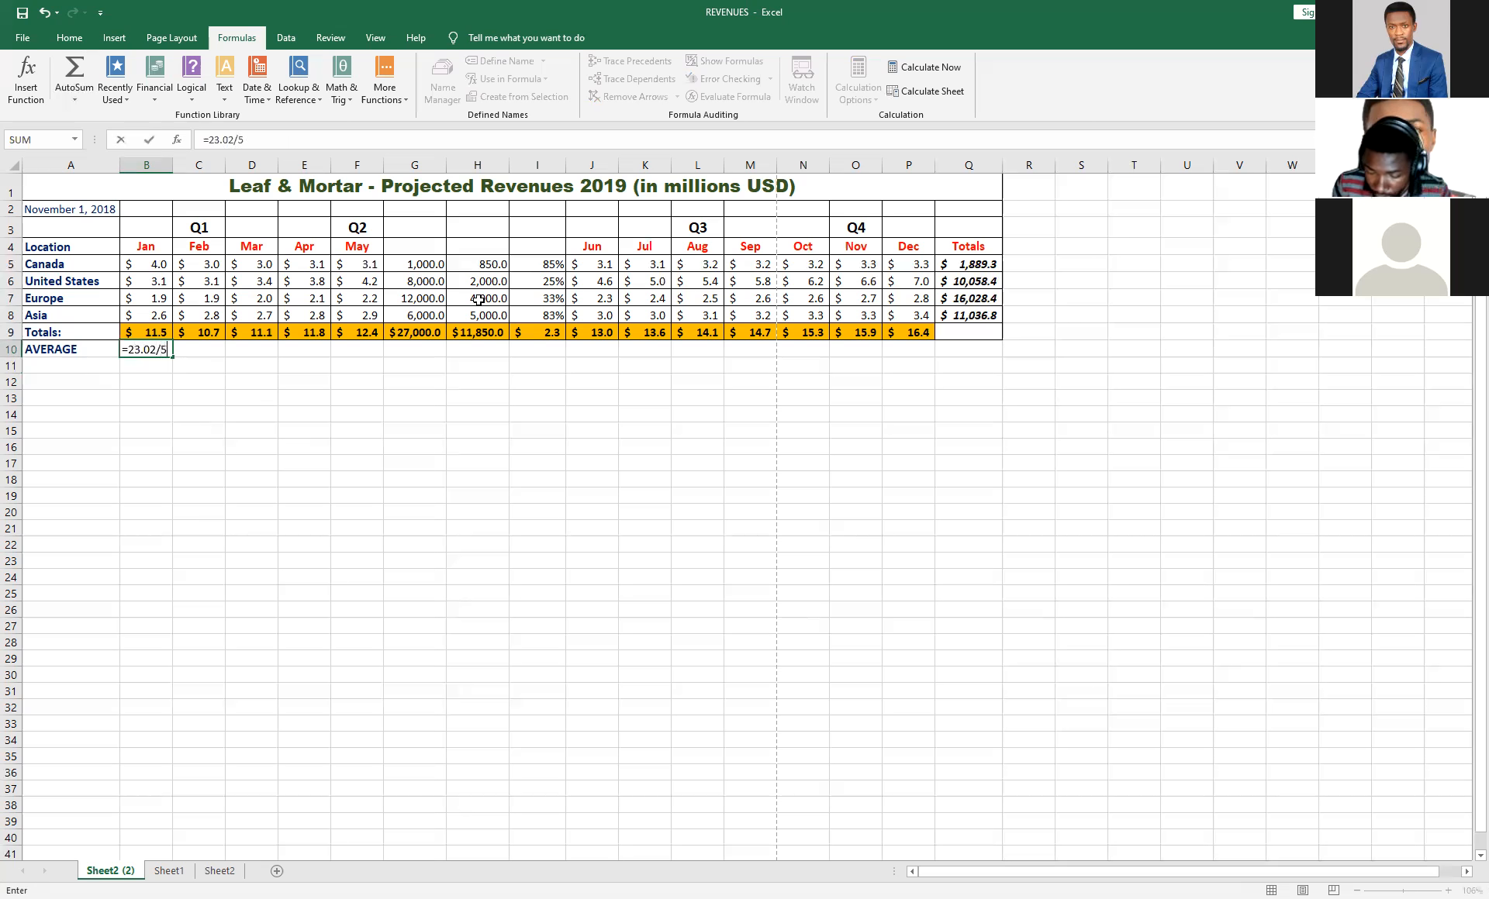
{"action": "key", "text": "Return"}
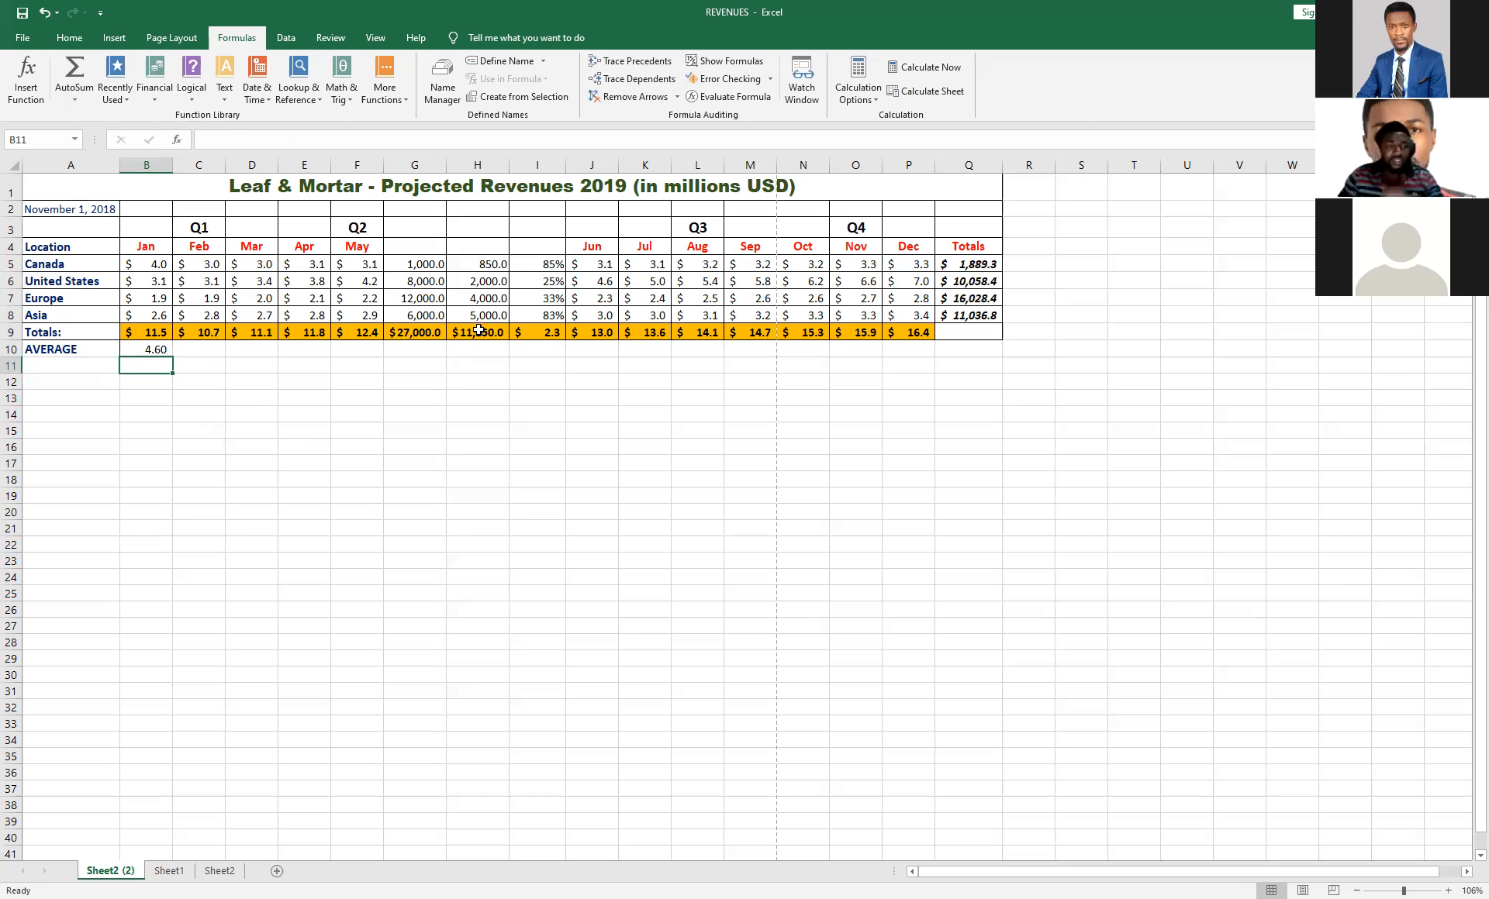
{"action": "left_click", "coordinate": [155, 350]}
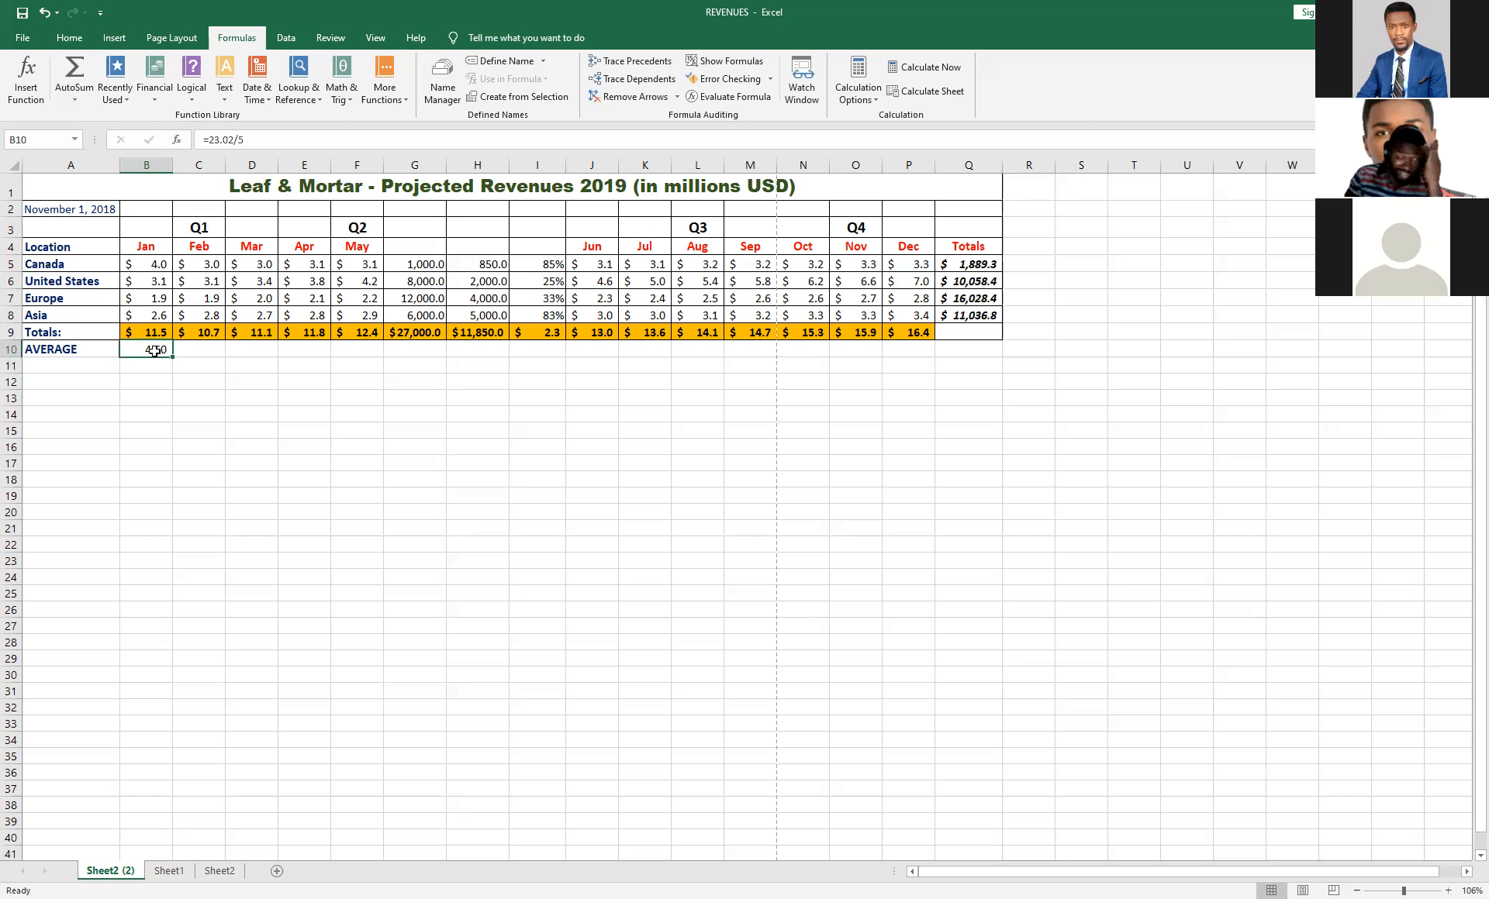
{"action": "key", "text": "Delete"}
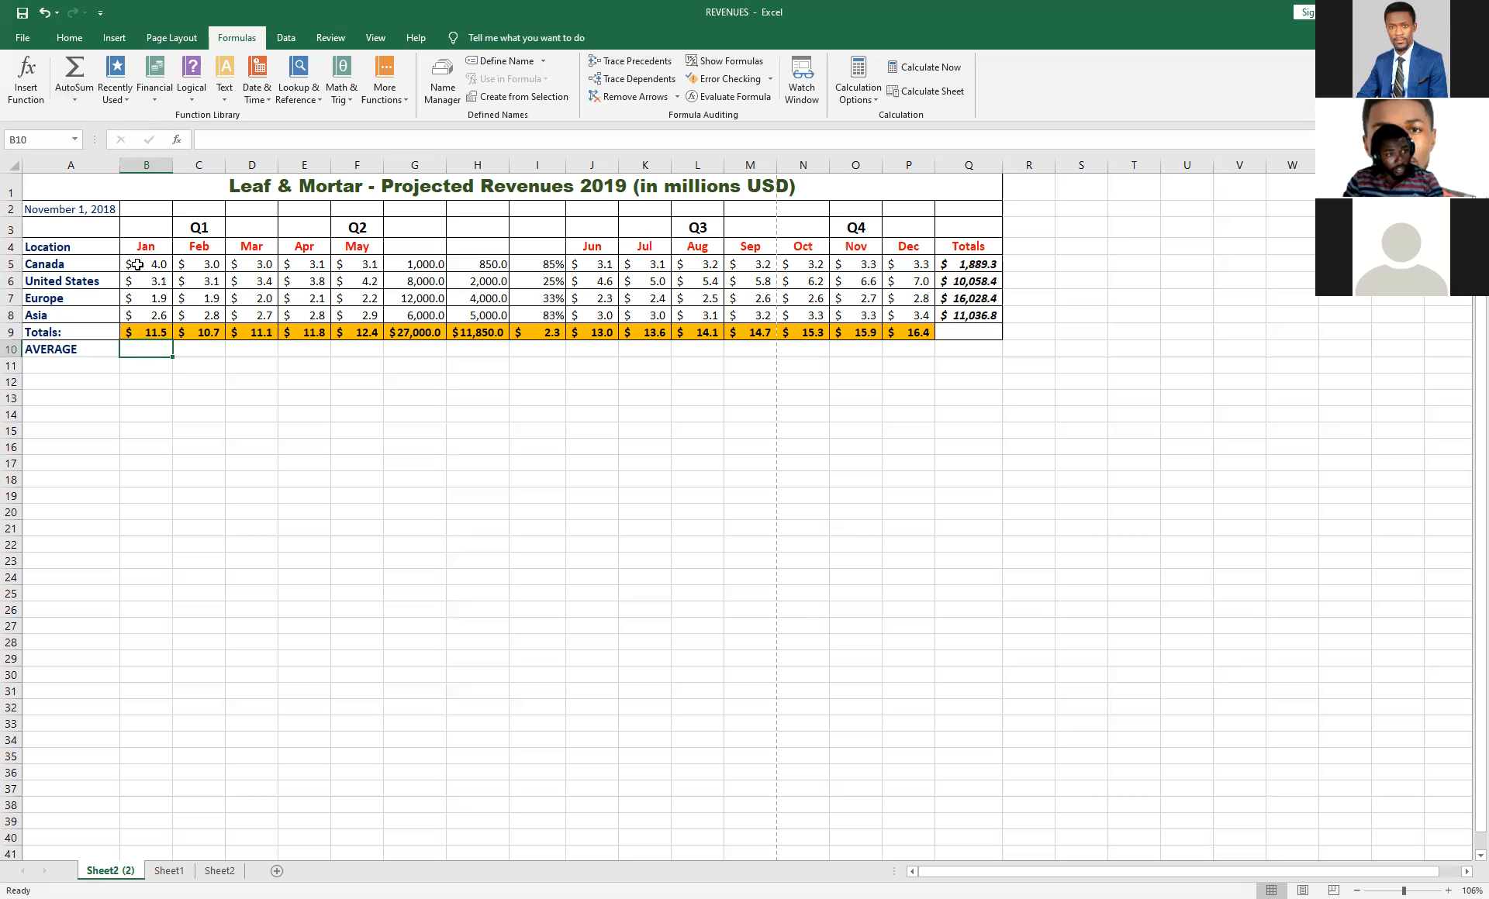
Average B5:B9 in B10 using AutoSum's Average function and copy the formula across the row to P10.
{"action": "left_click", "coordinate": [73, 101]}
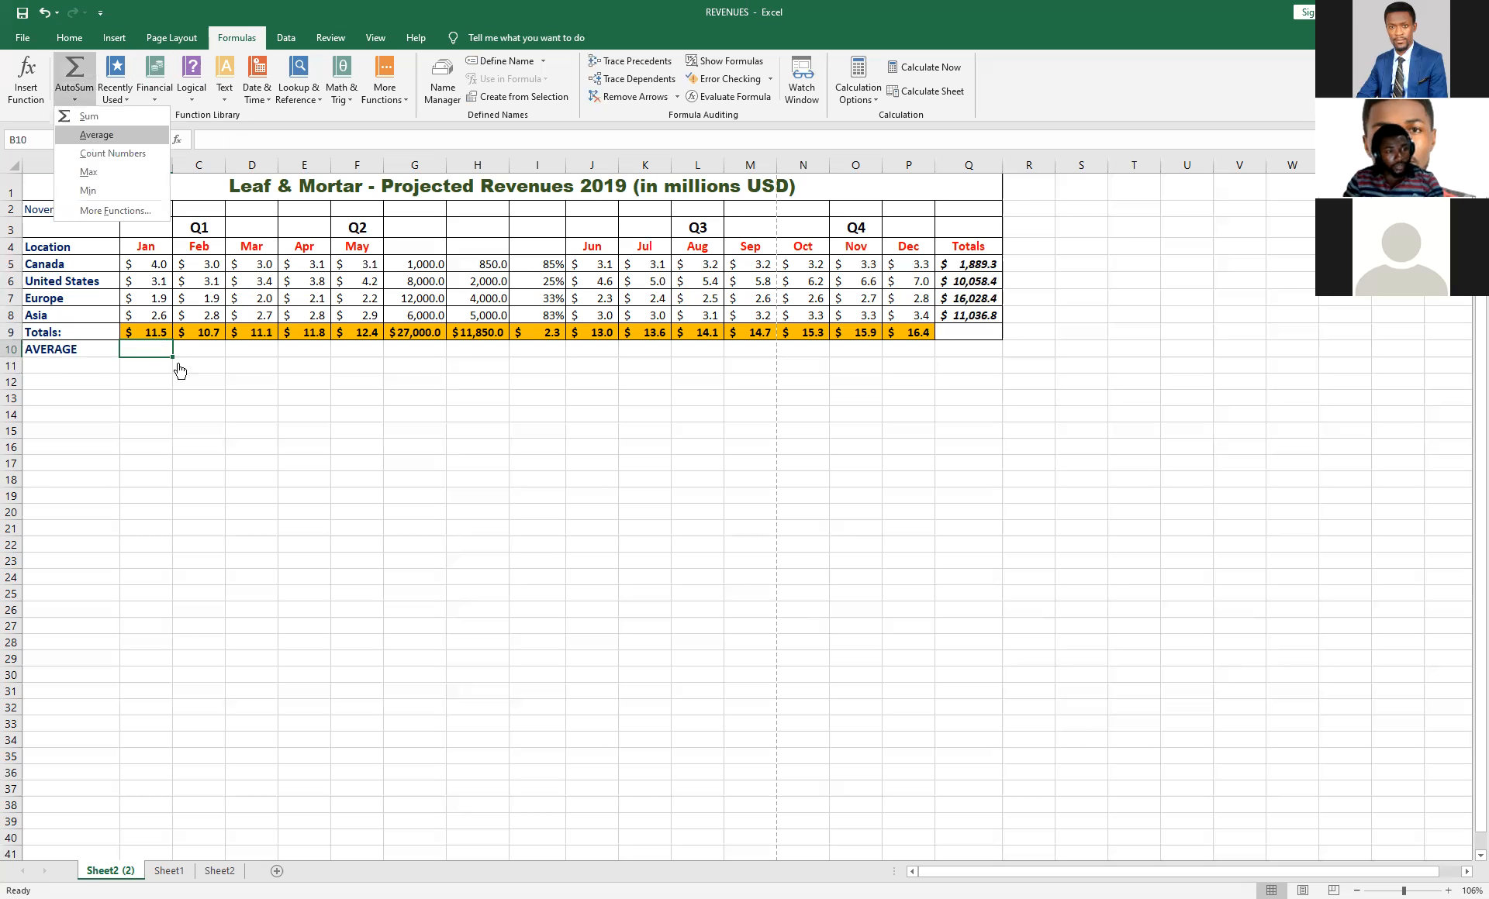
{"action": "left_click", "coordinate": [87, 134]}
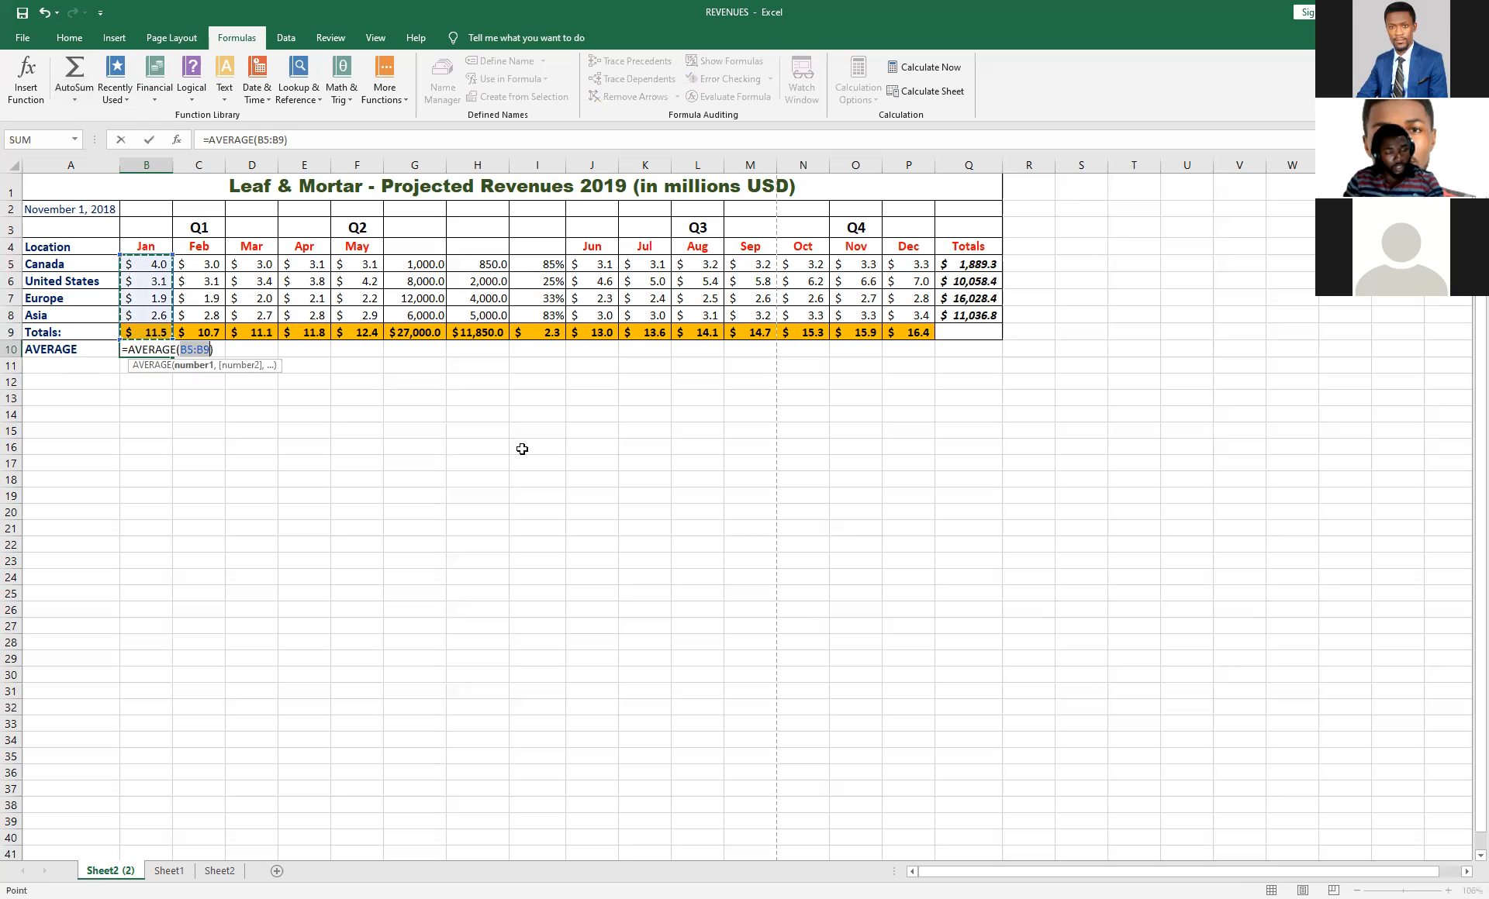
{"action": "key", "text": "Return"}
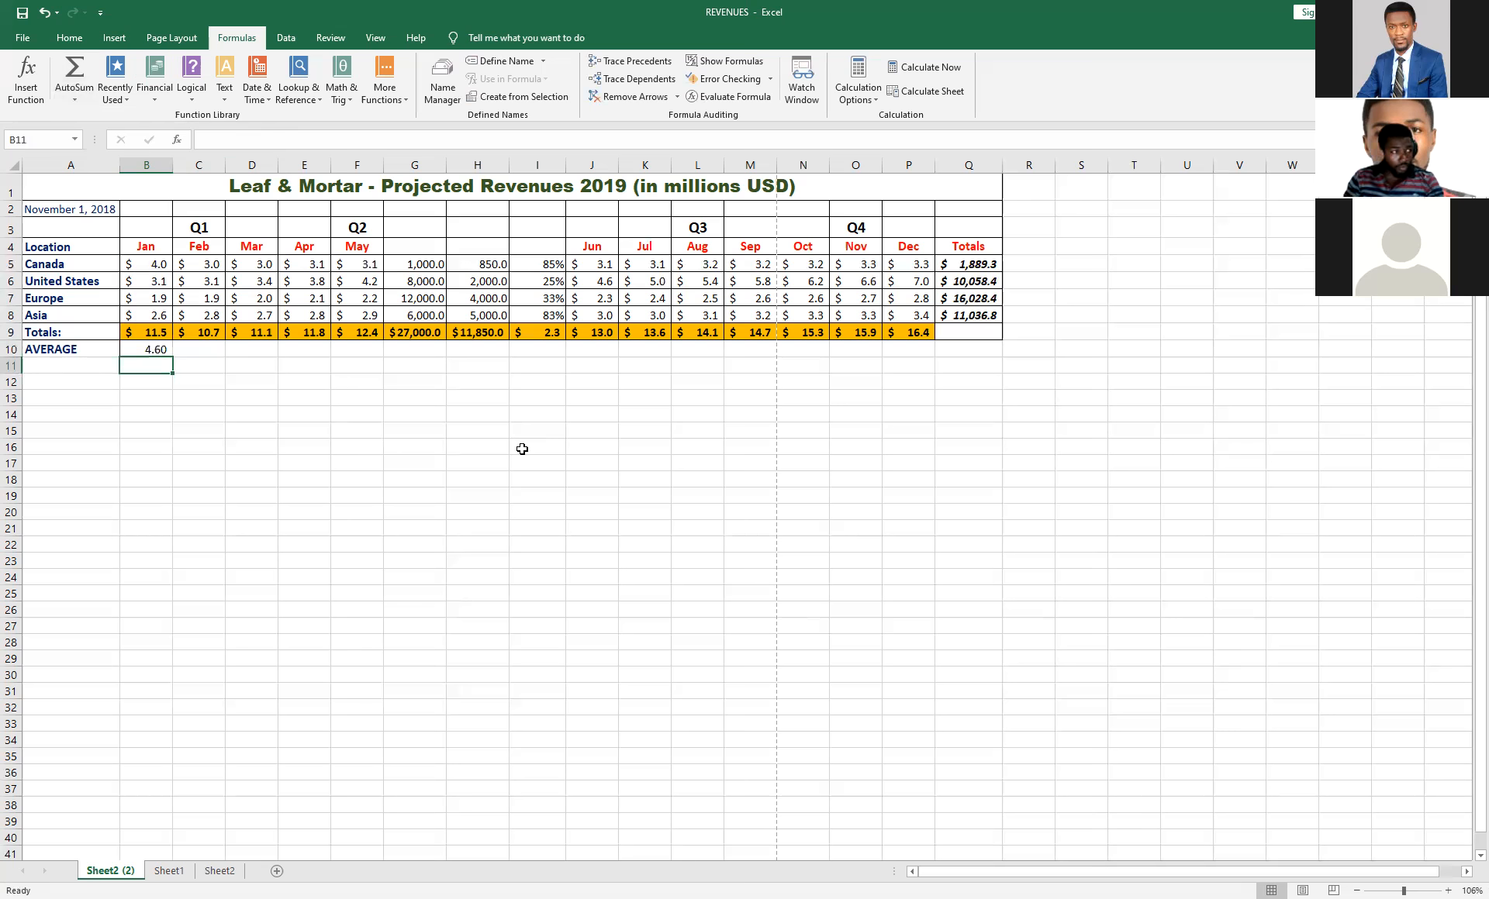
{"action": "left_click", "coordinate": [159, 351]}
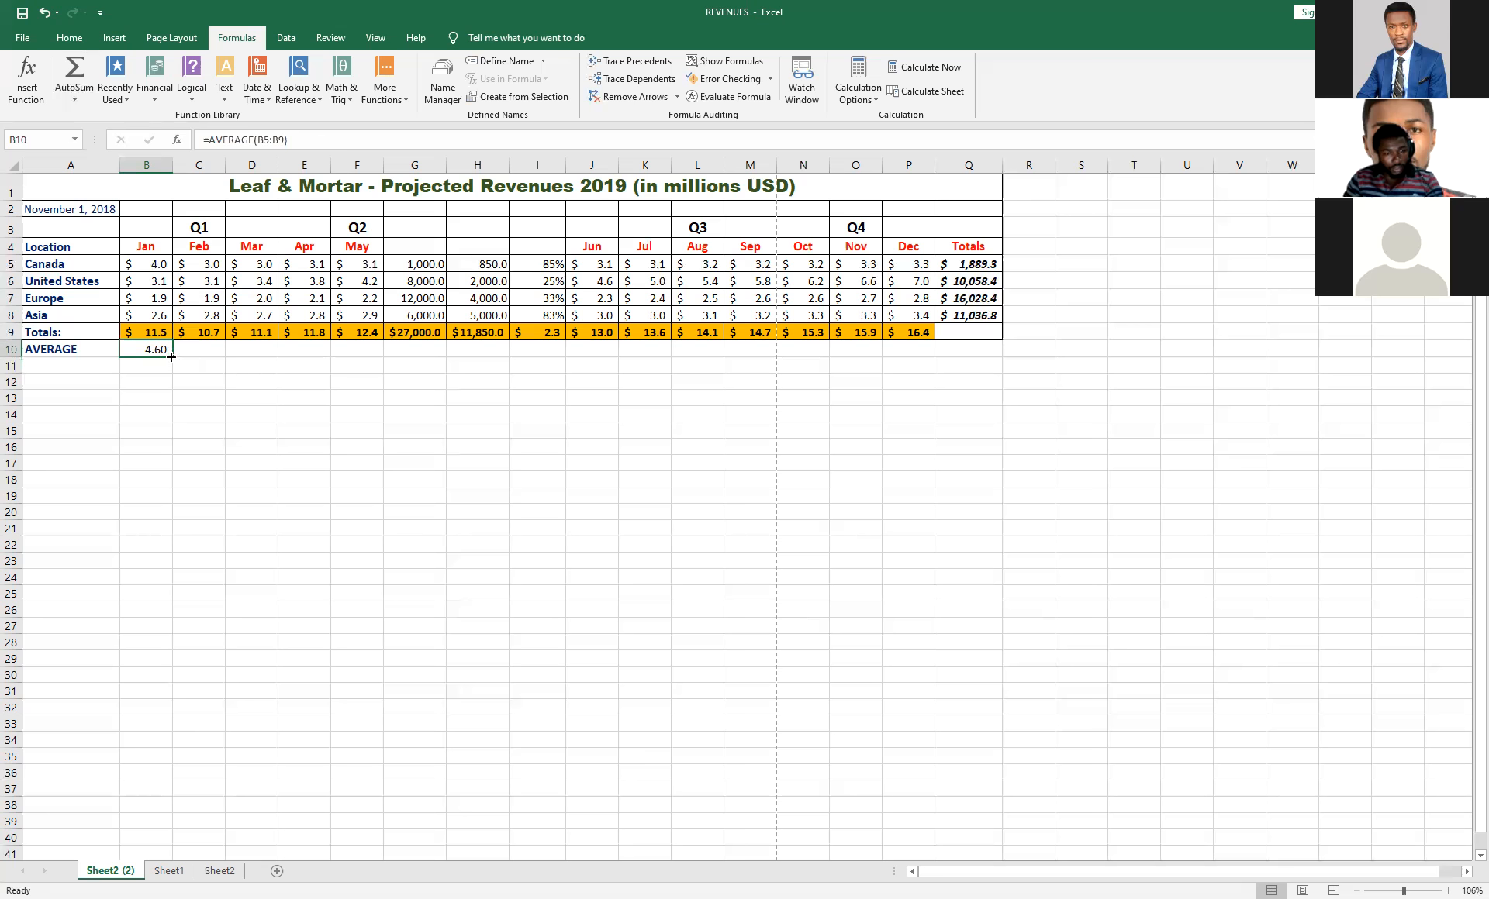
{"action": "left_click_drag", "start_coordinate": [172, 355], "coordinate": [940, 350]}
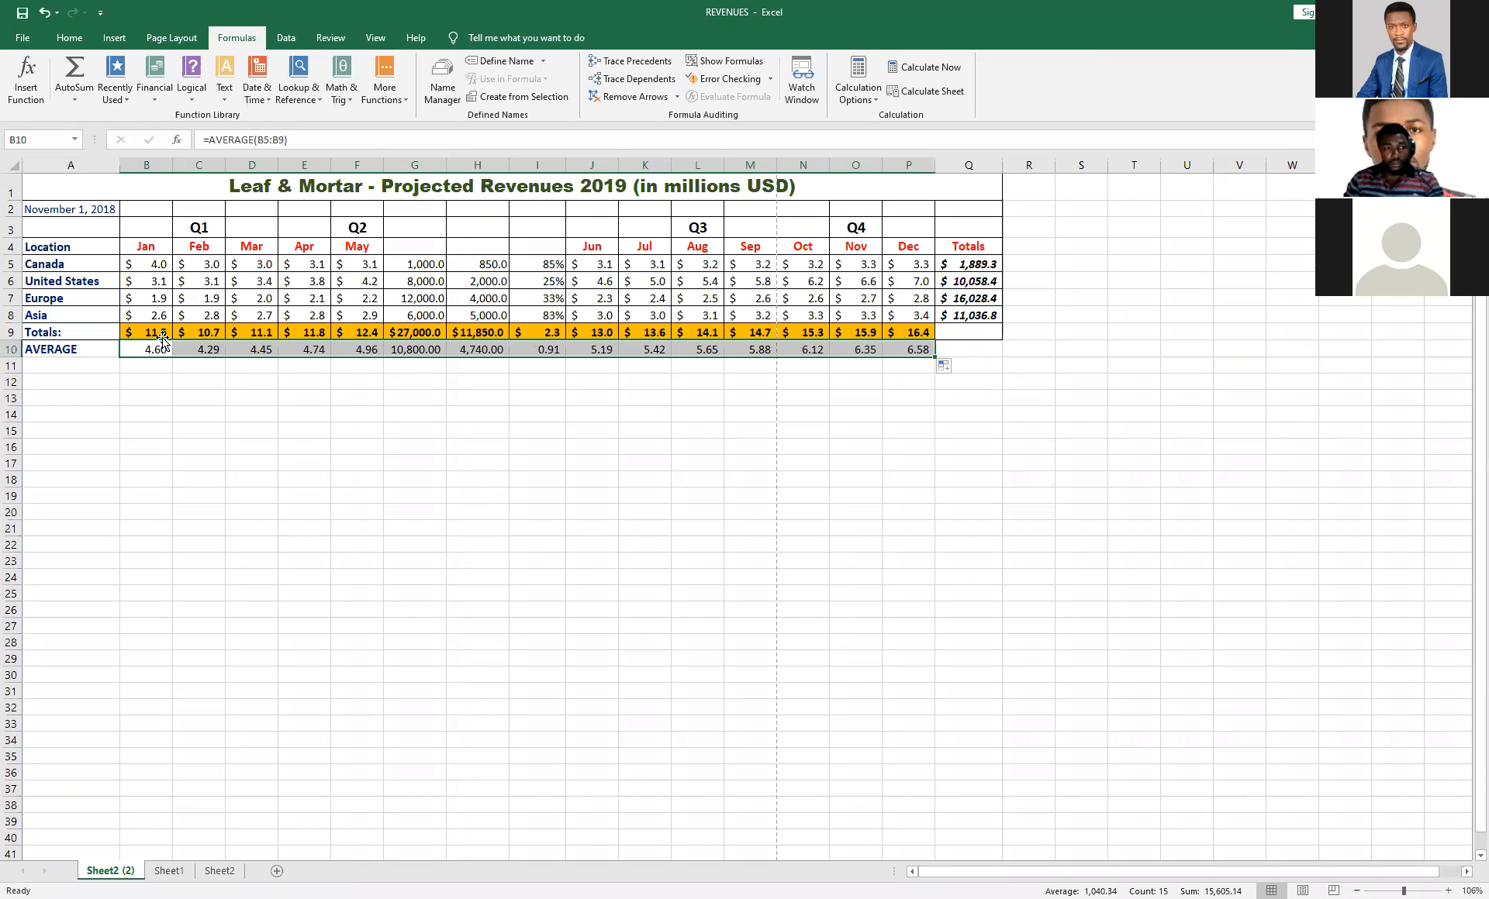
Check the status bar calculations for column B, column C and the January range B5:B9.
{"action": "left_click", "coordinate": [143, 165]}
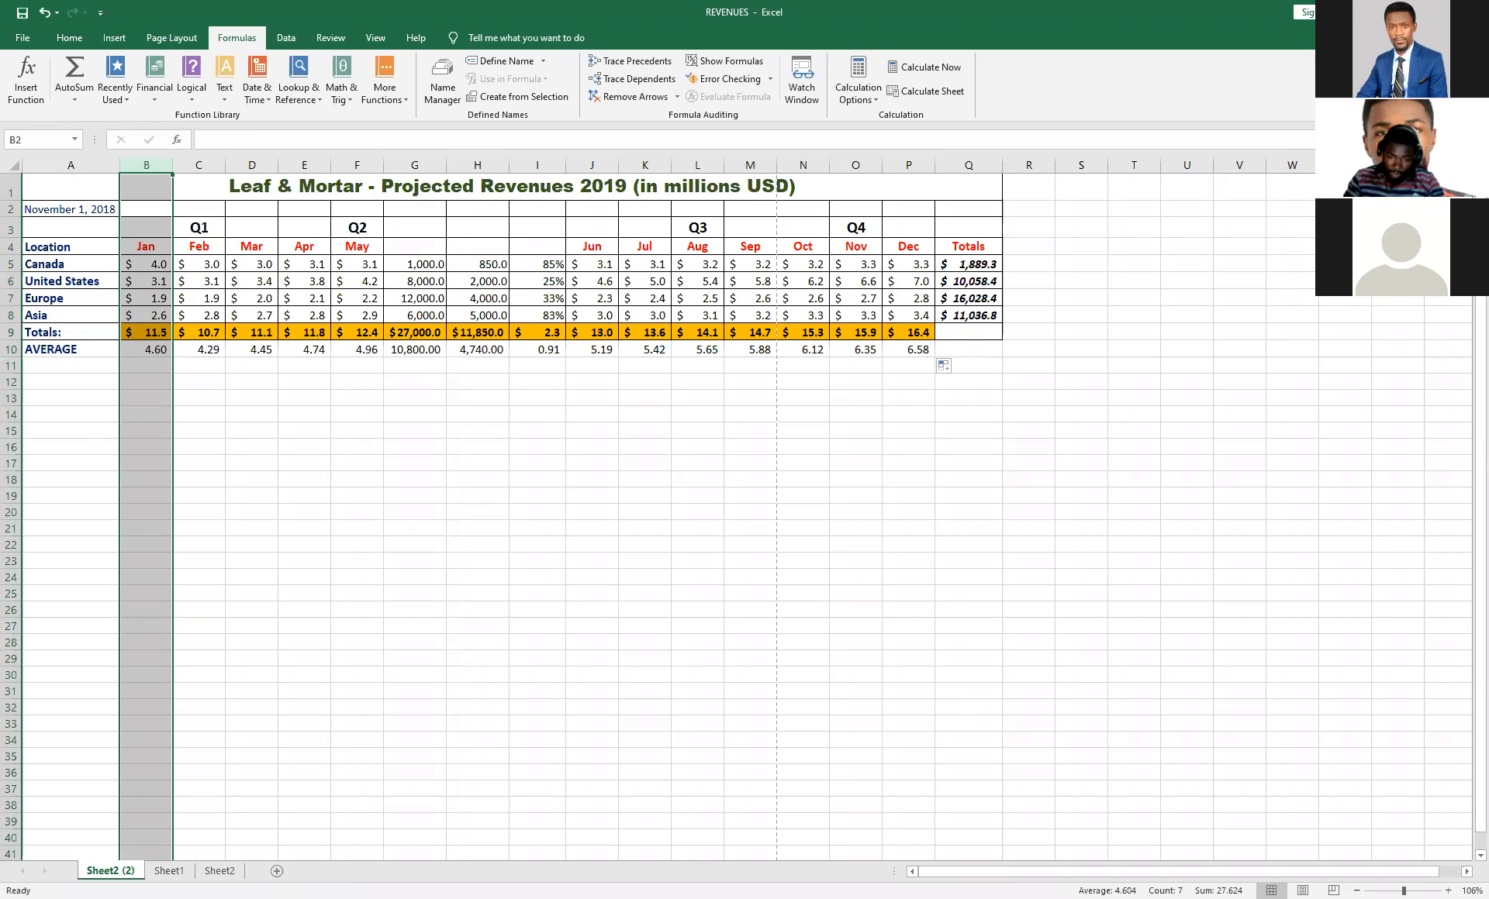
{"action": "left_click", "coordinate": [199, 165]}
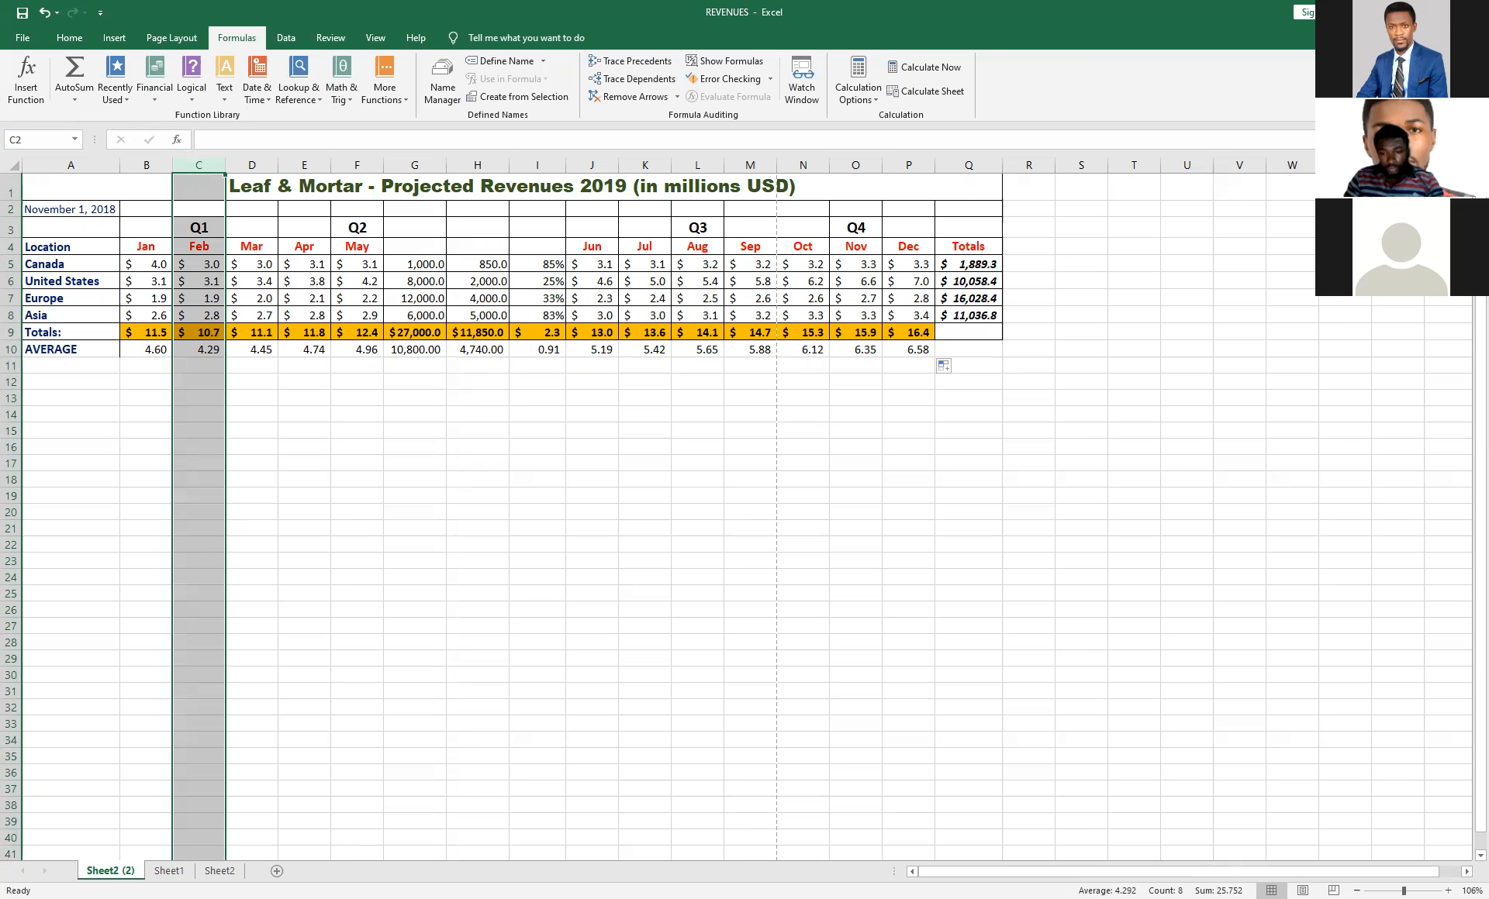
{"action": "left_click", "coordinate": [200, 280]}
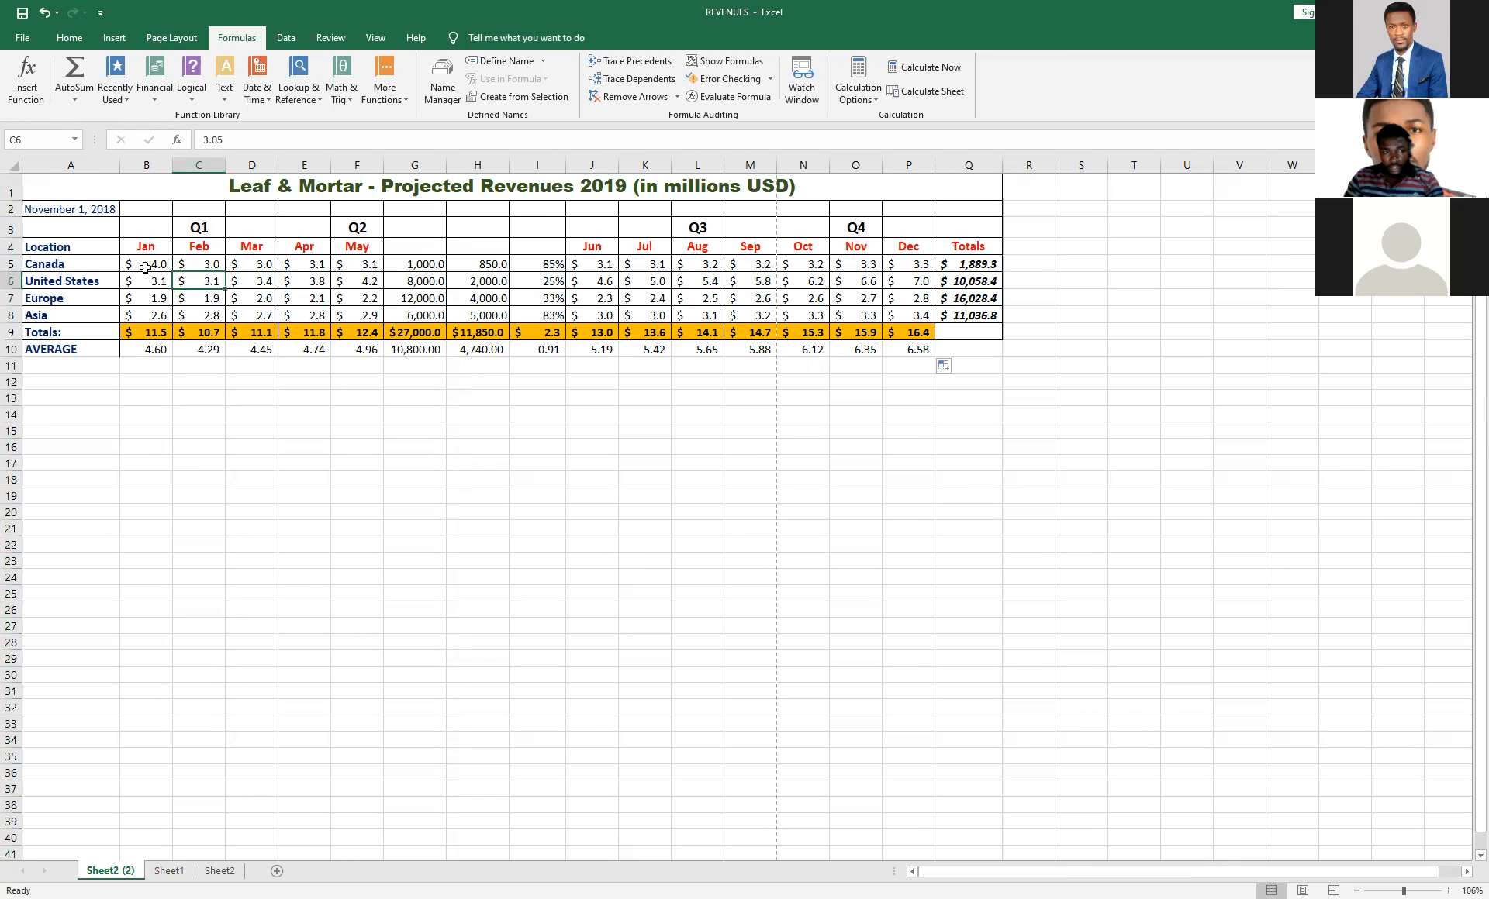
{"action": "left_click_drag", "start_coordinate": [145, 267], "coordinate": [150, 332]}
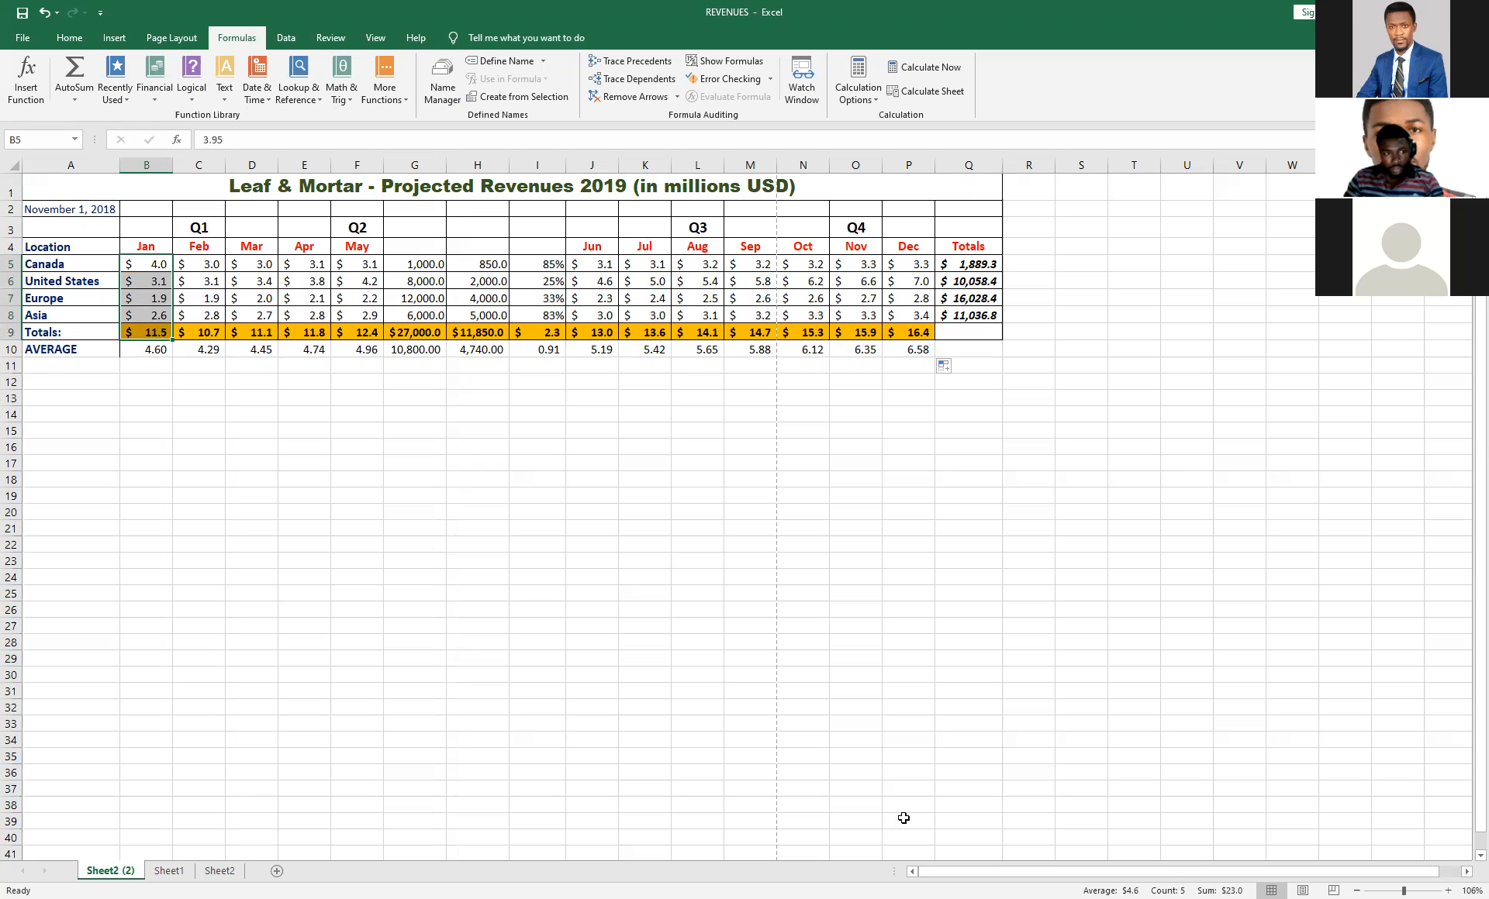
{"action": "left_click", "coordinate": [144, 267]}
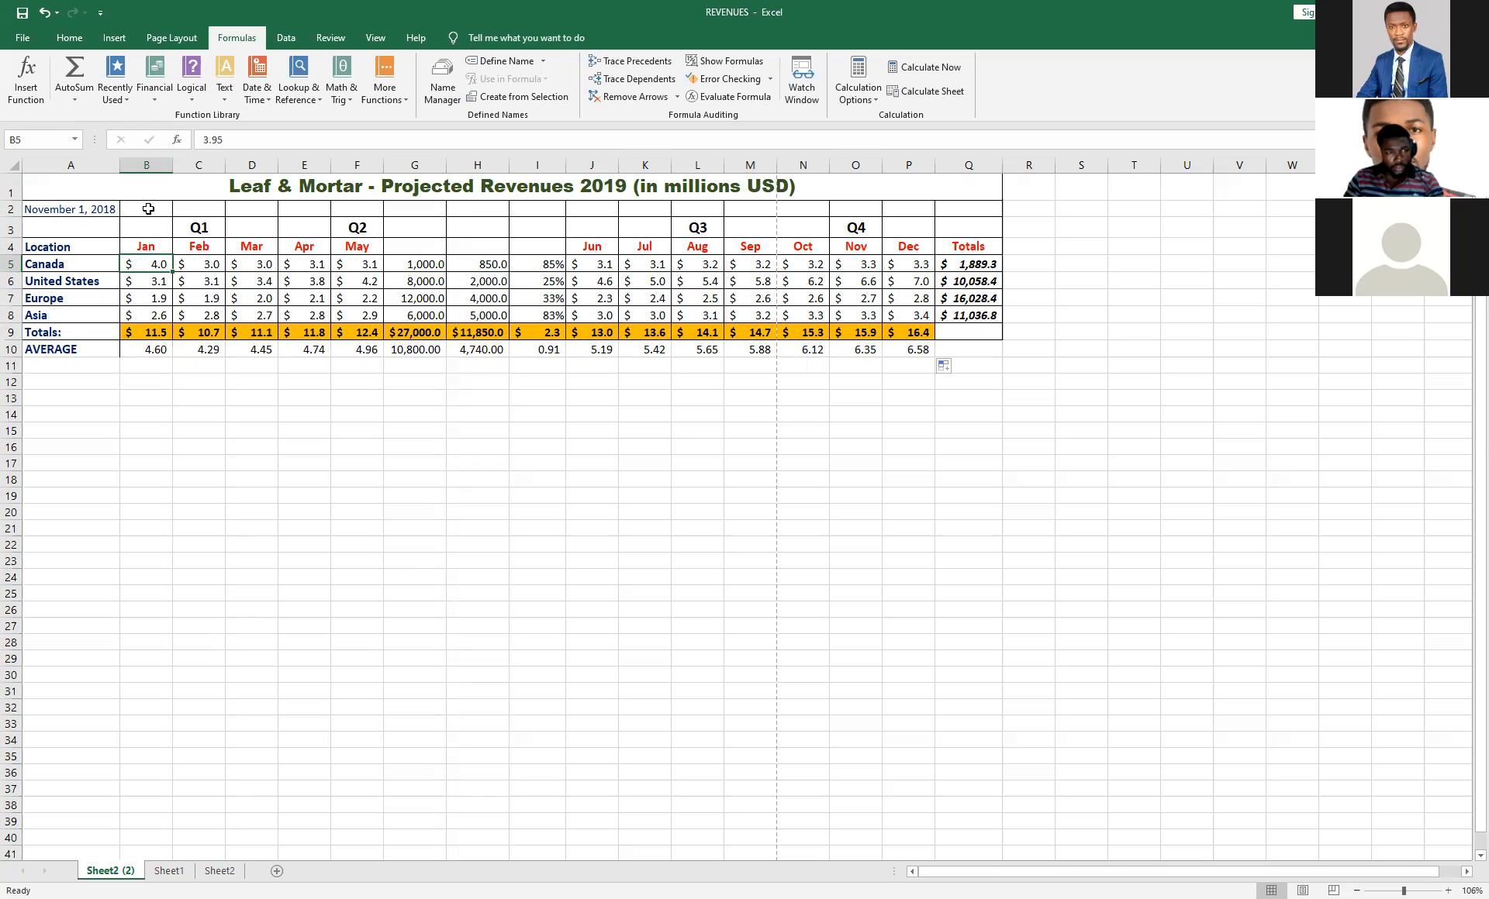
Select B5:B9 and add Maximum and Minimum to the calculations shown on the status bar.
{"action": "left_click_drag", "start_coordinate": [148, 270], "coordinate": [145, 326]}
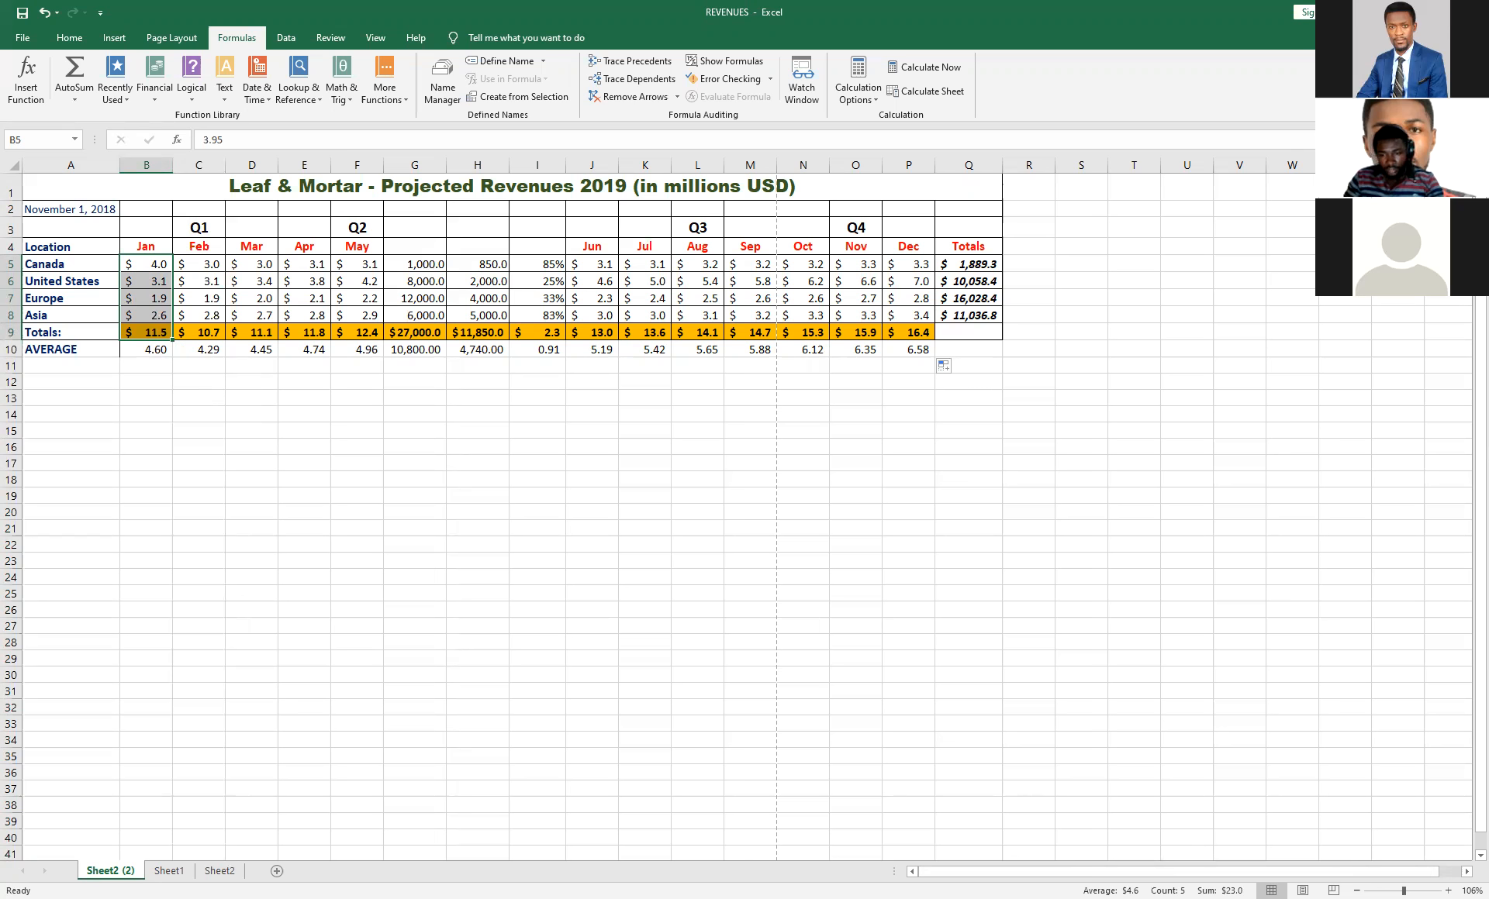
{"action": "right_click", "coordinate": [1069, 892]}
{"action": "key", "text": "Escape"}
{"action": "right_click", "coordinate": [1069, 891]}
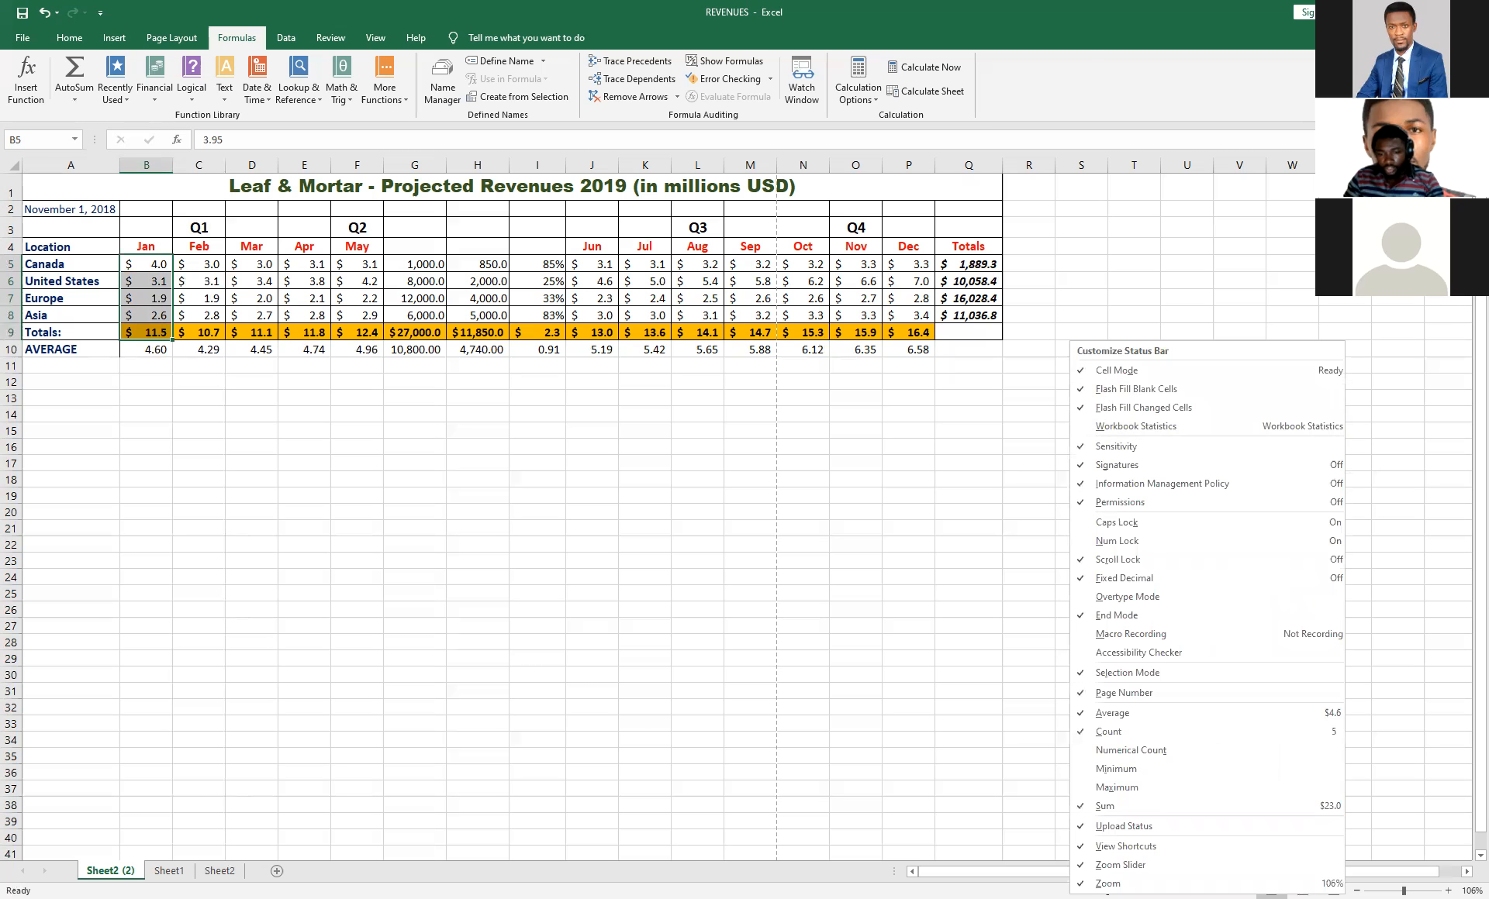
{"action": "key", "text": "Escape"}
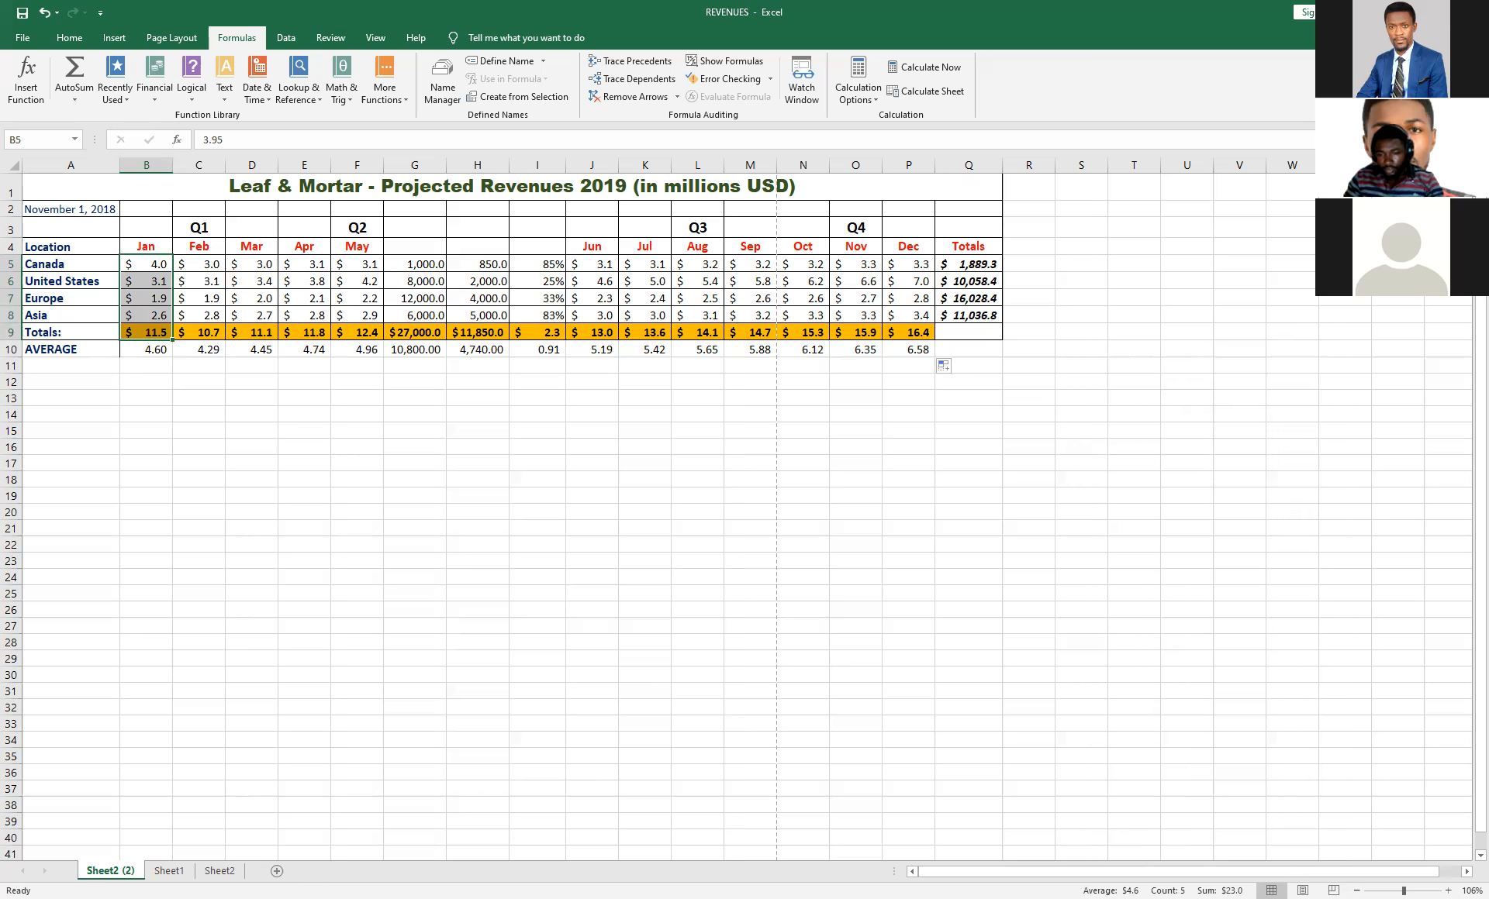
{"action": "right_click", "coordinate": [1070, 891]}
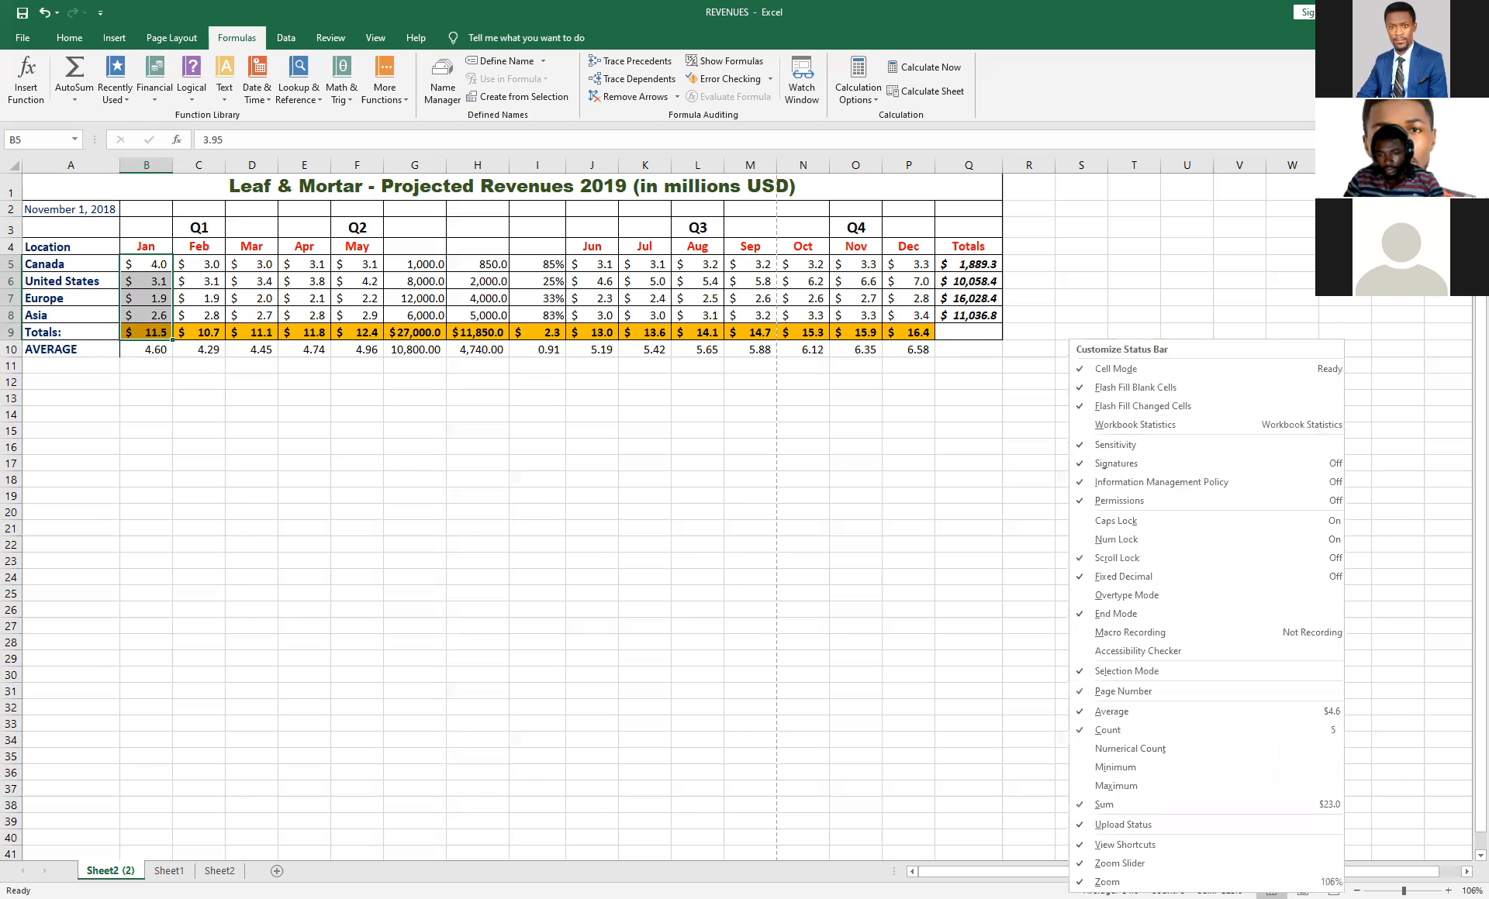
{"action": "left_click", "coordinate": [1101, 787]}
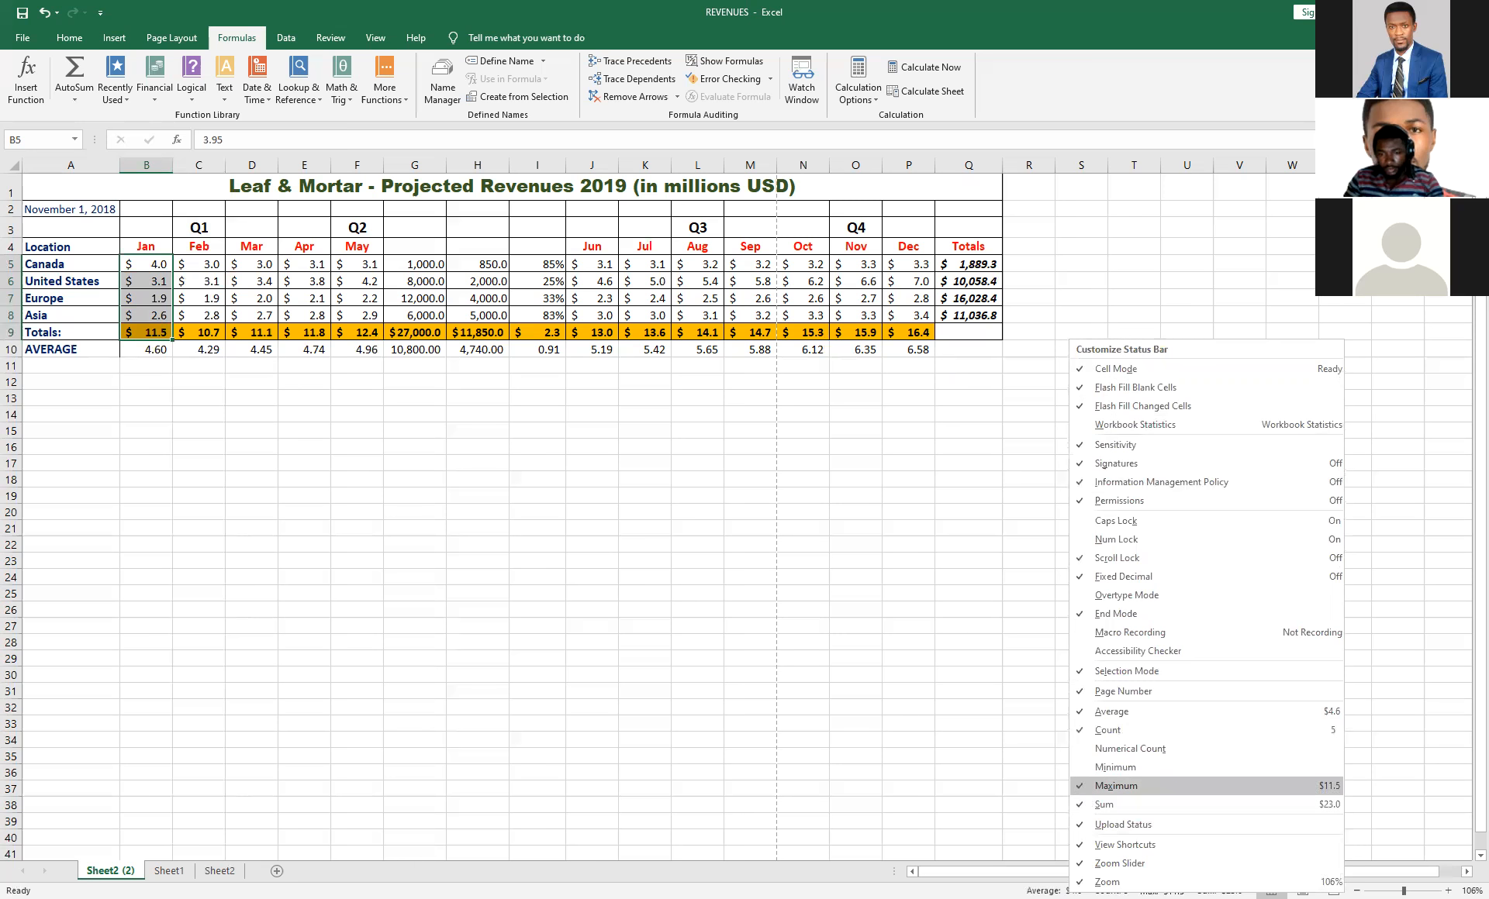
{"action": "key", "text": "Escape"}
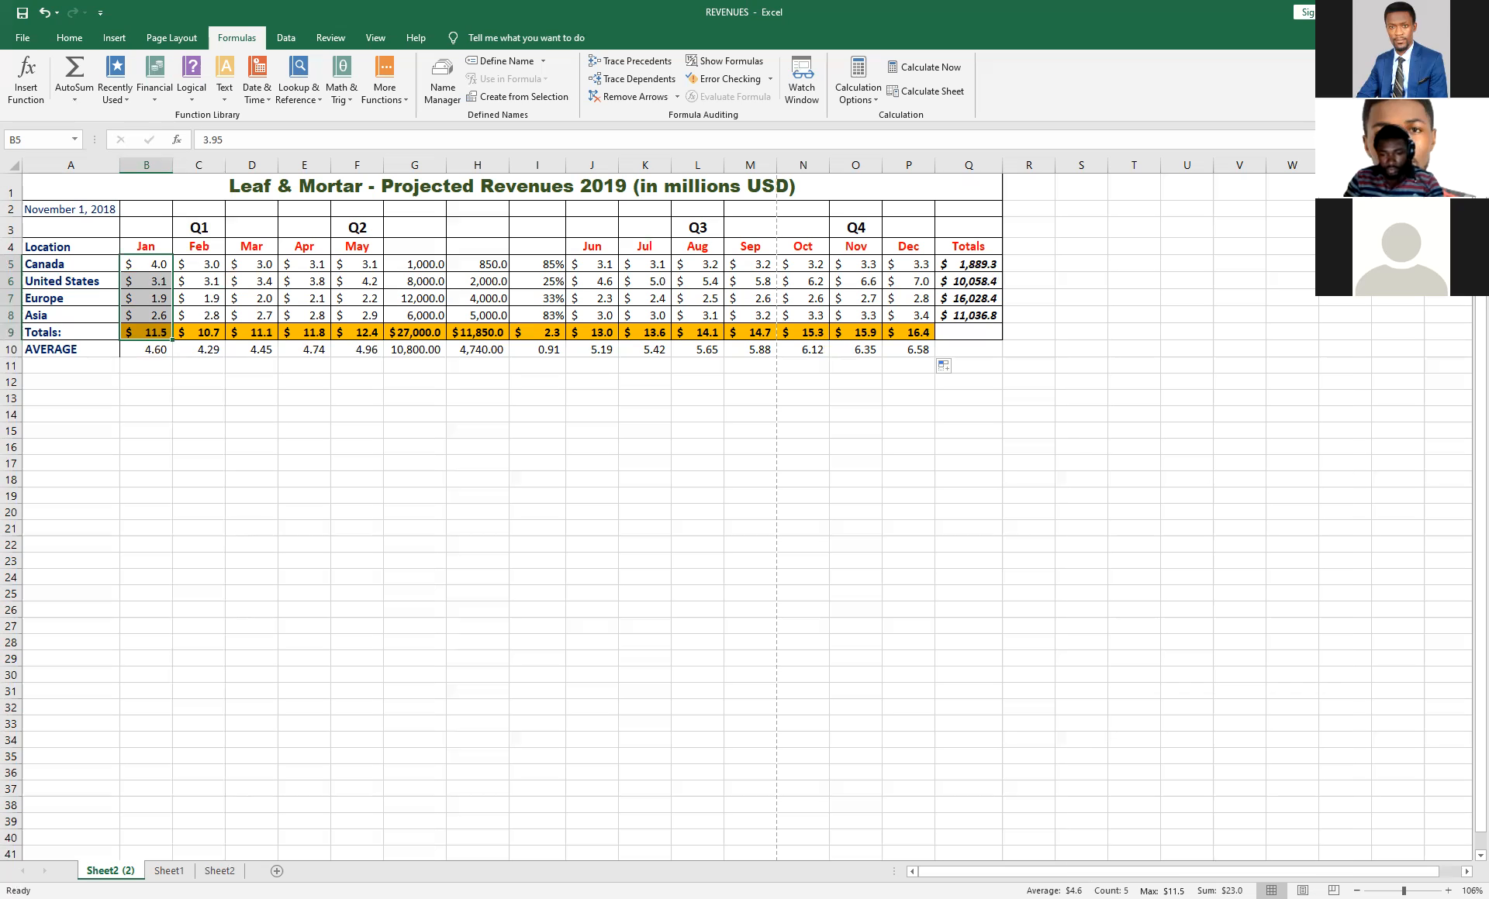
{"action": "right_click", "coordinate": [1004, 890]}
{"action": "left_click", "coordinate": [1045, 770]}
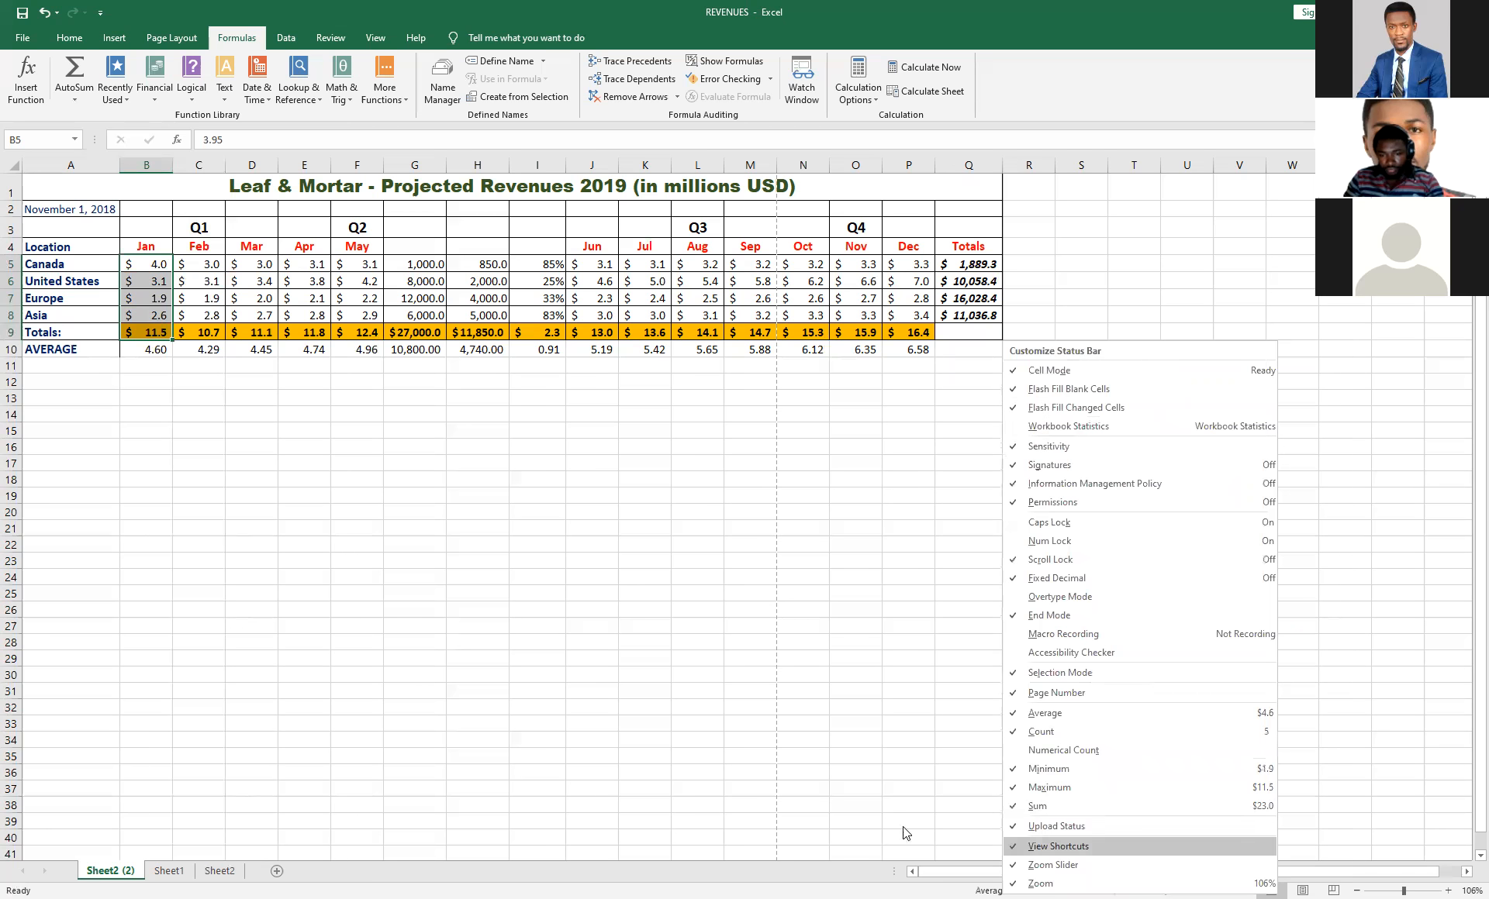
{"action": "key", "text": "Escape"}
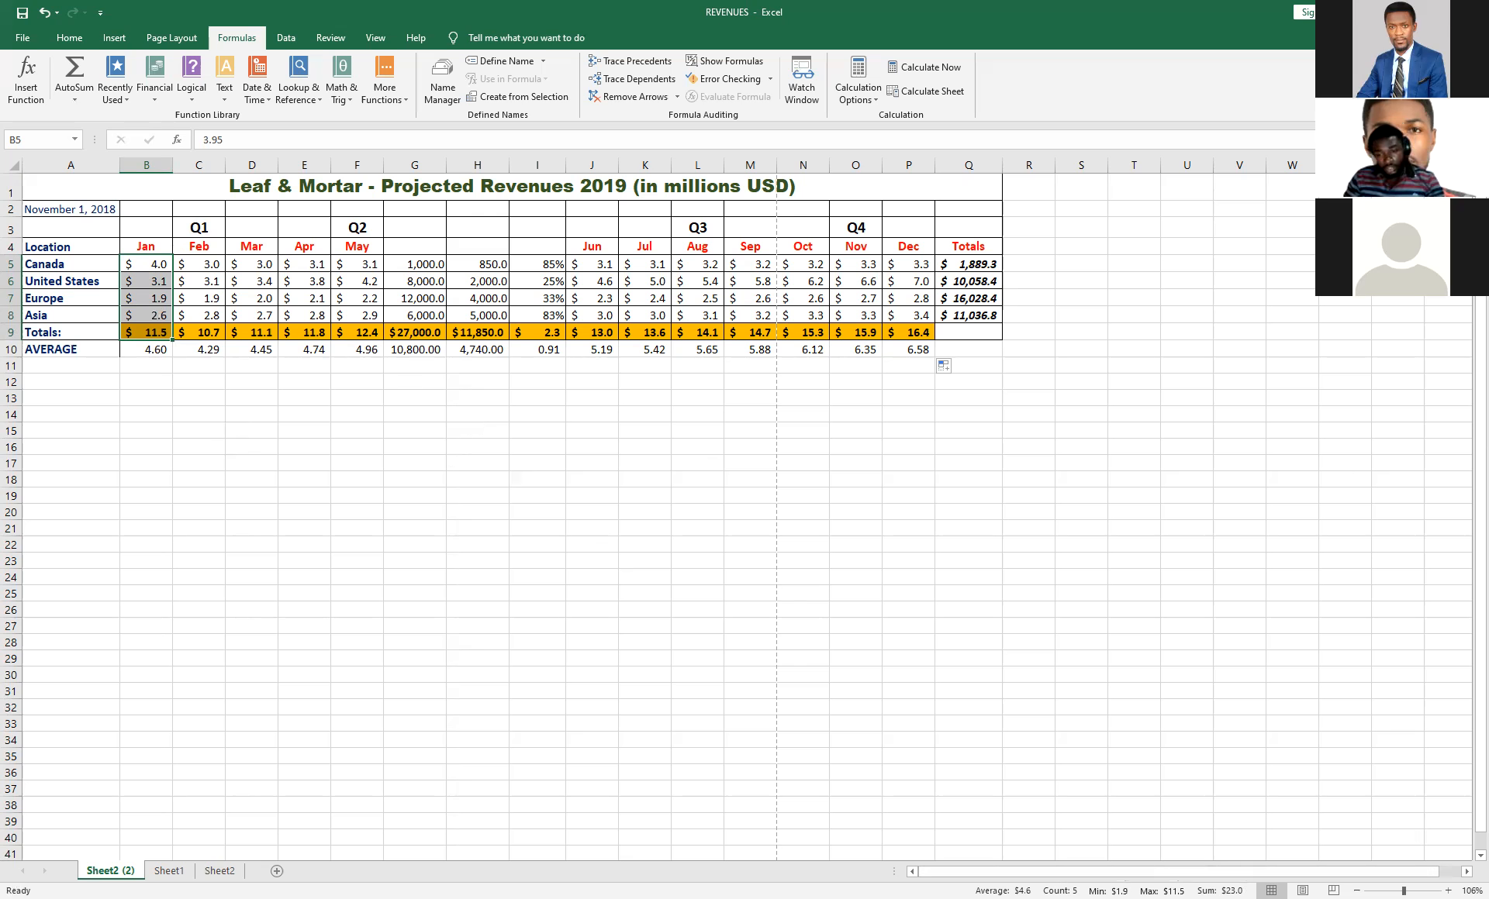
Check the status bar calculations for the April range E5:E9 and the February range C5:C9.
{"action": "left_click_drag", "start_coordinate": [299, 265], "coordinate": [301, 332]}
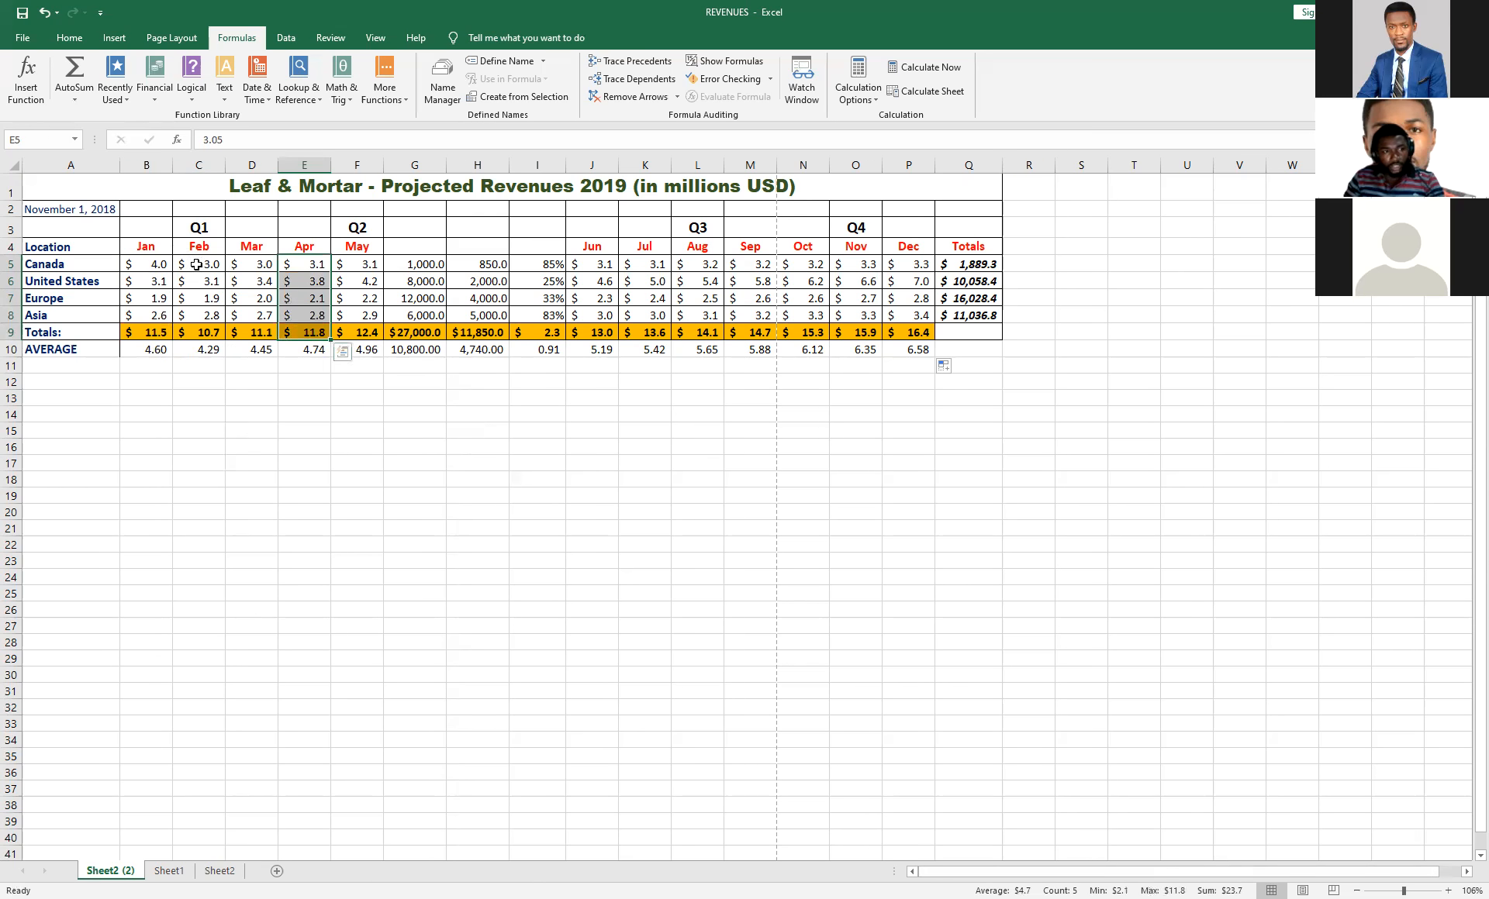
{"action": "left_click_drag", "start_coordinate": [196, 261], "coordinate": [198, 332]}
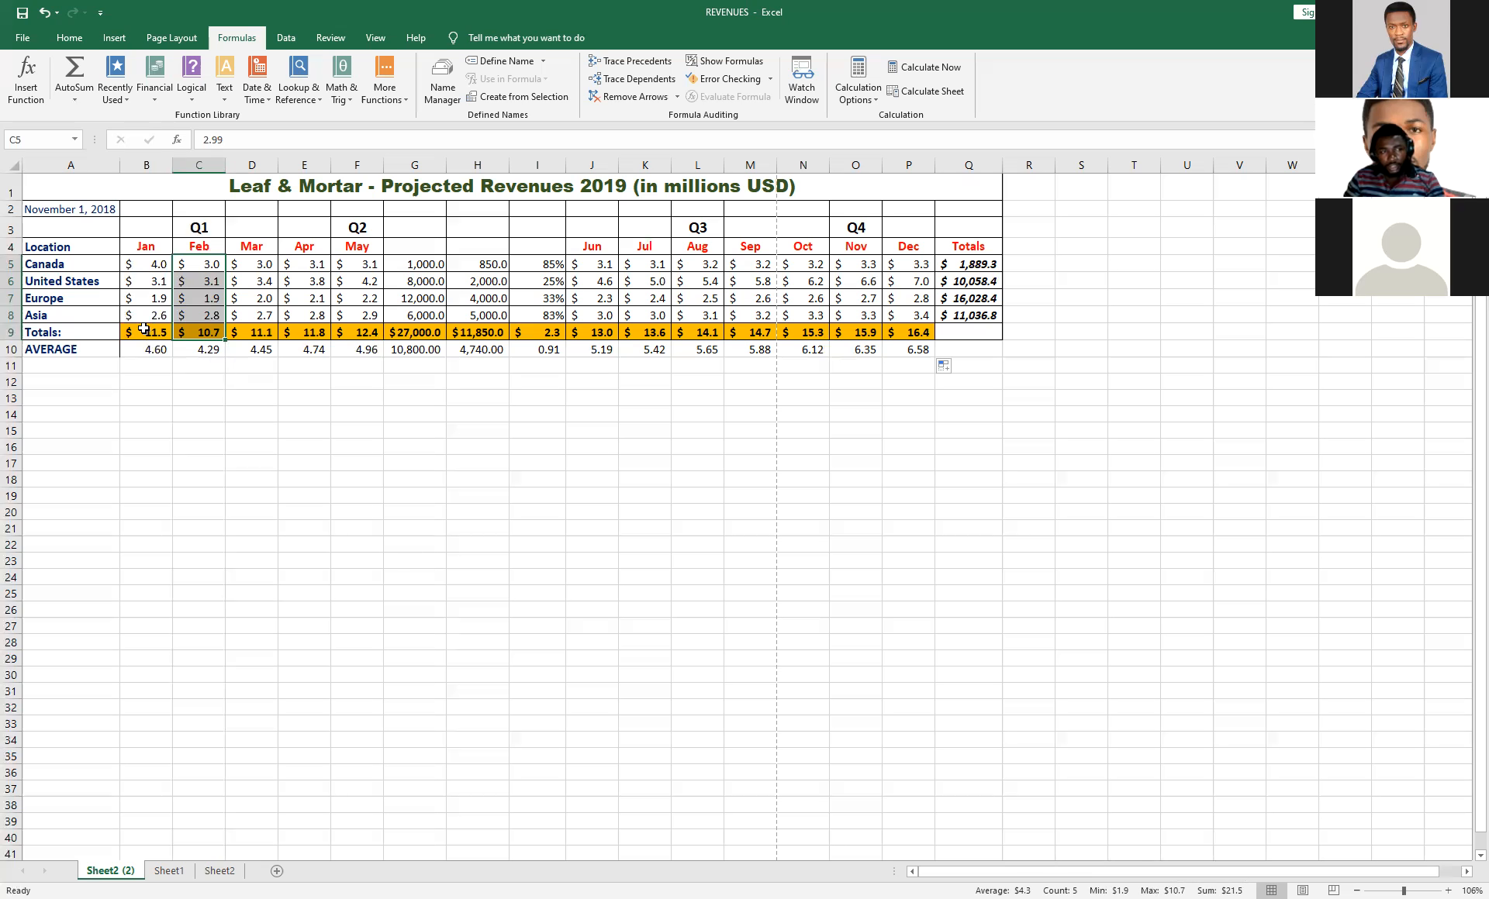
Format February's average in C10 as Accounting with 1 decimal place and no currency symbol.
{"action": "left_click", "coordinate": [201, 351]}
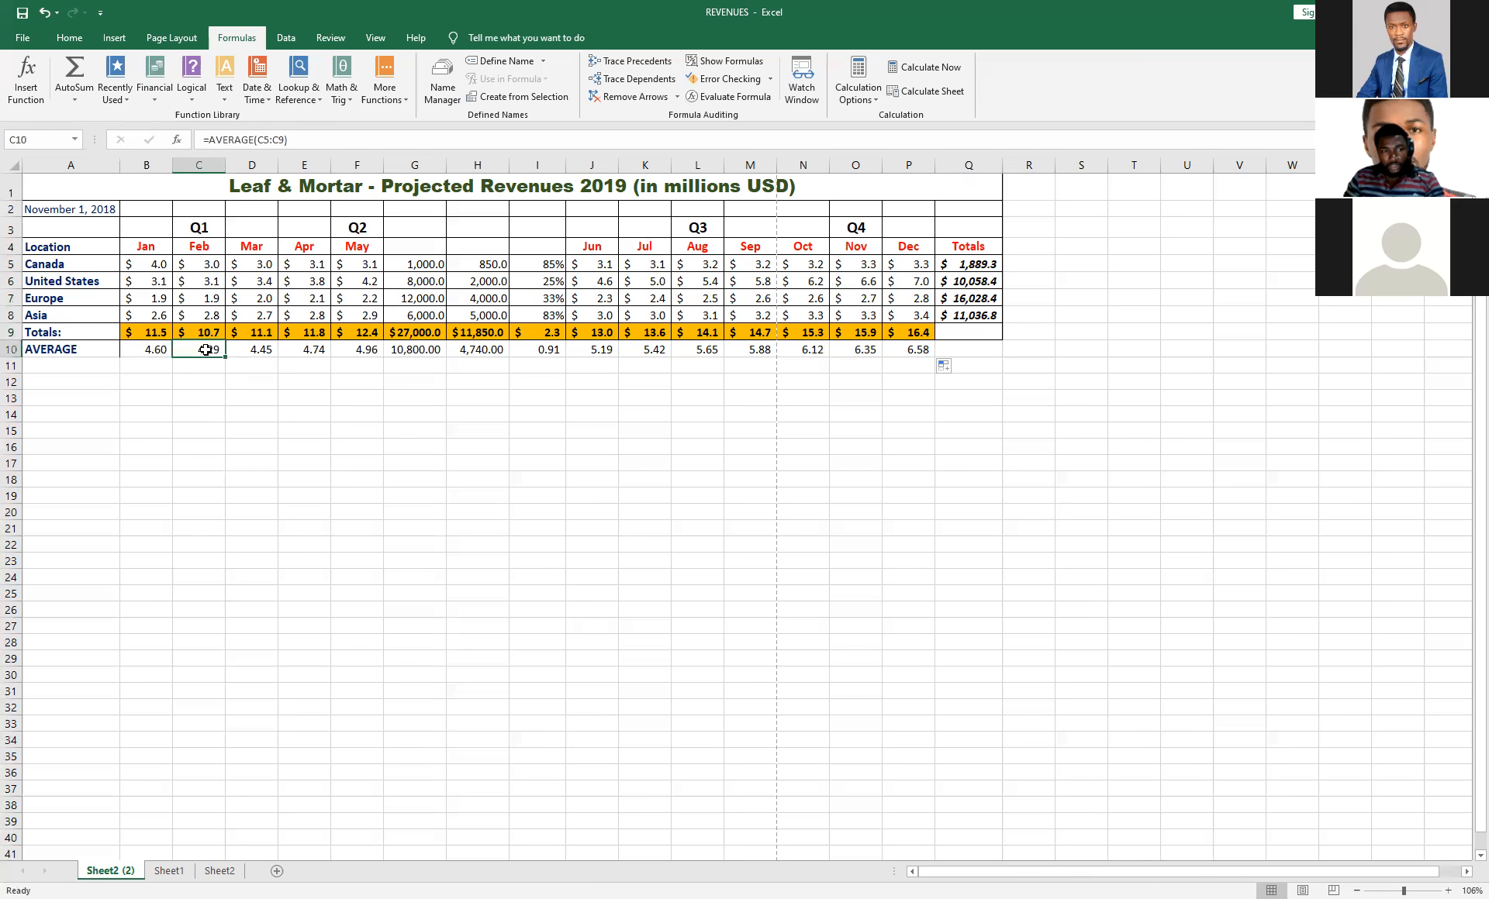
{"action": "right_click", "coordinate": [206, 350]}
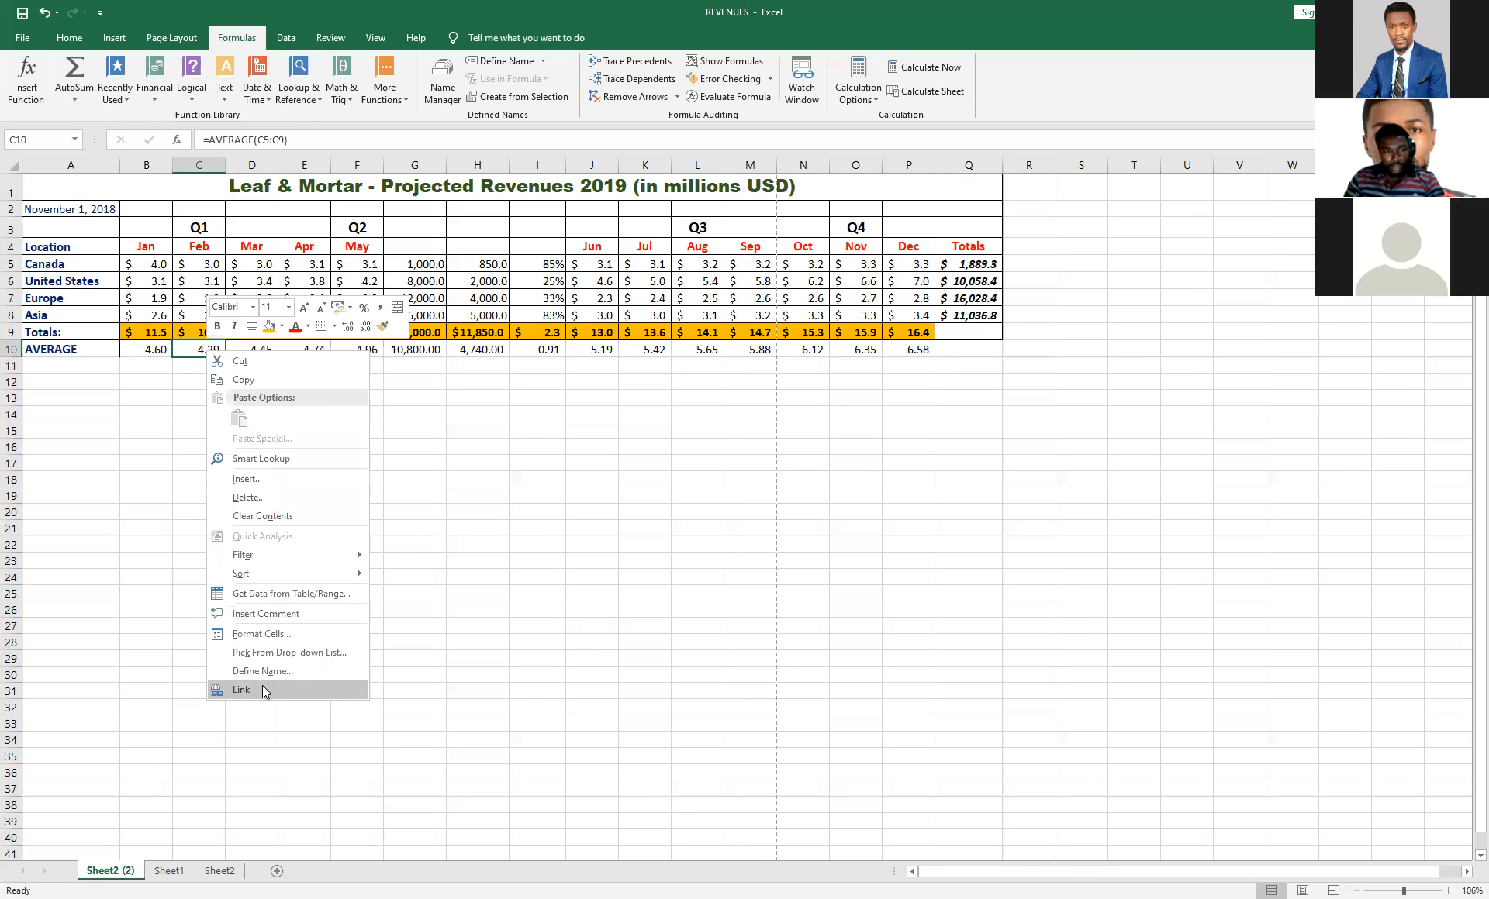
{"action": "left_click", "coordinate": [261, 634]}
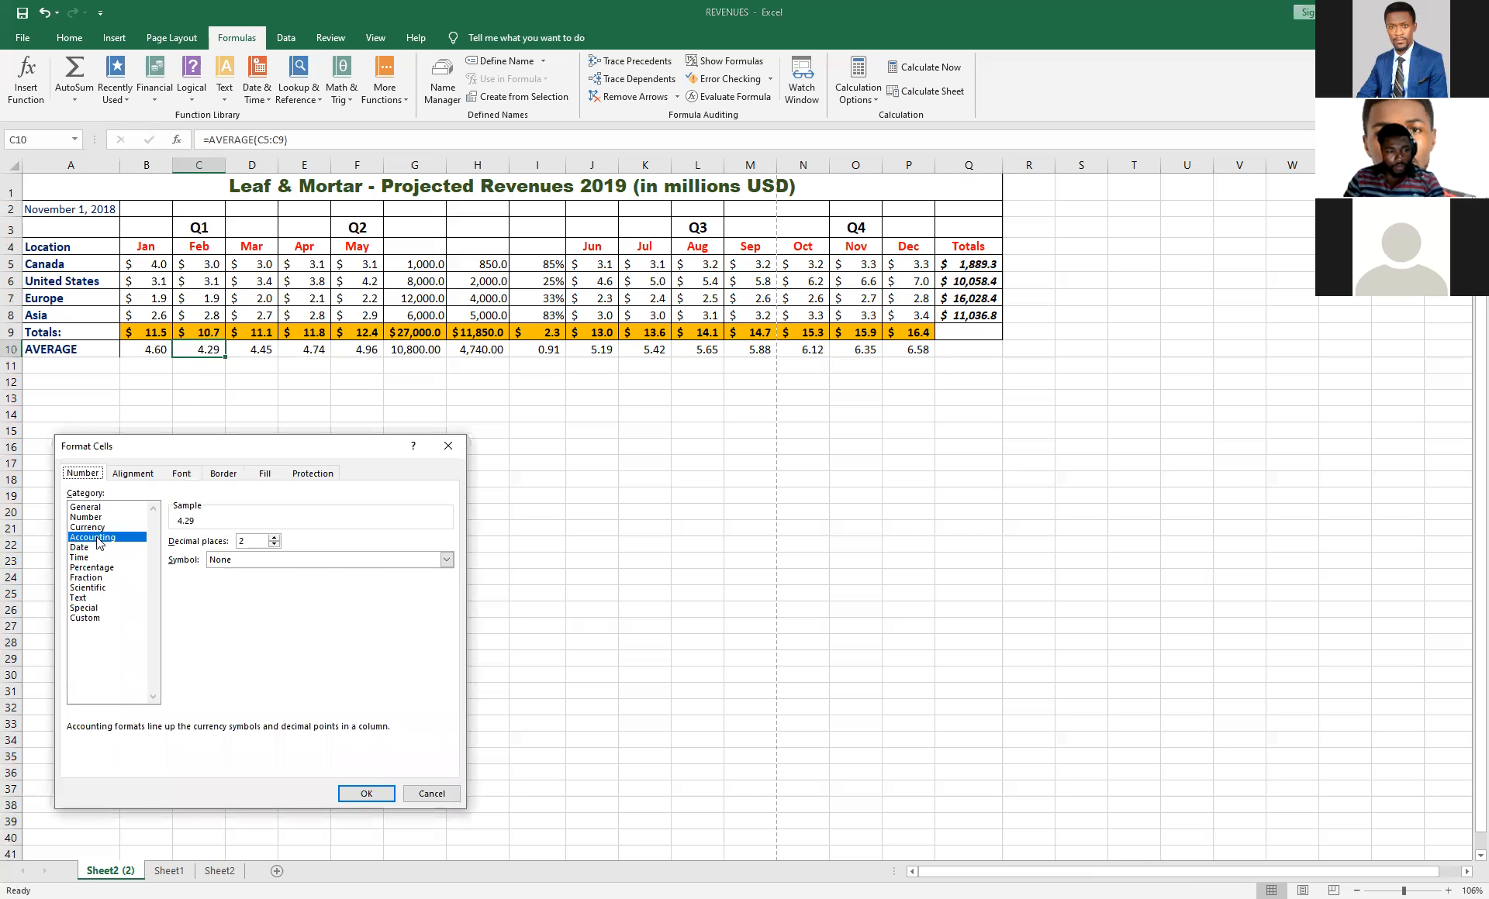
{"action": "left_click", "coordinate": [85, 507]}
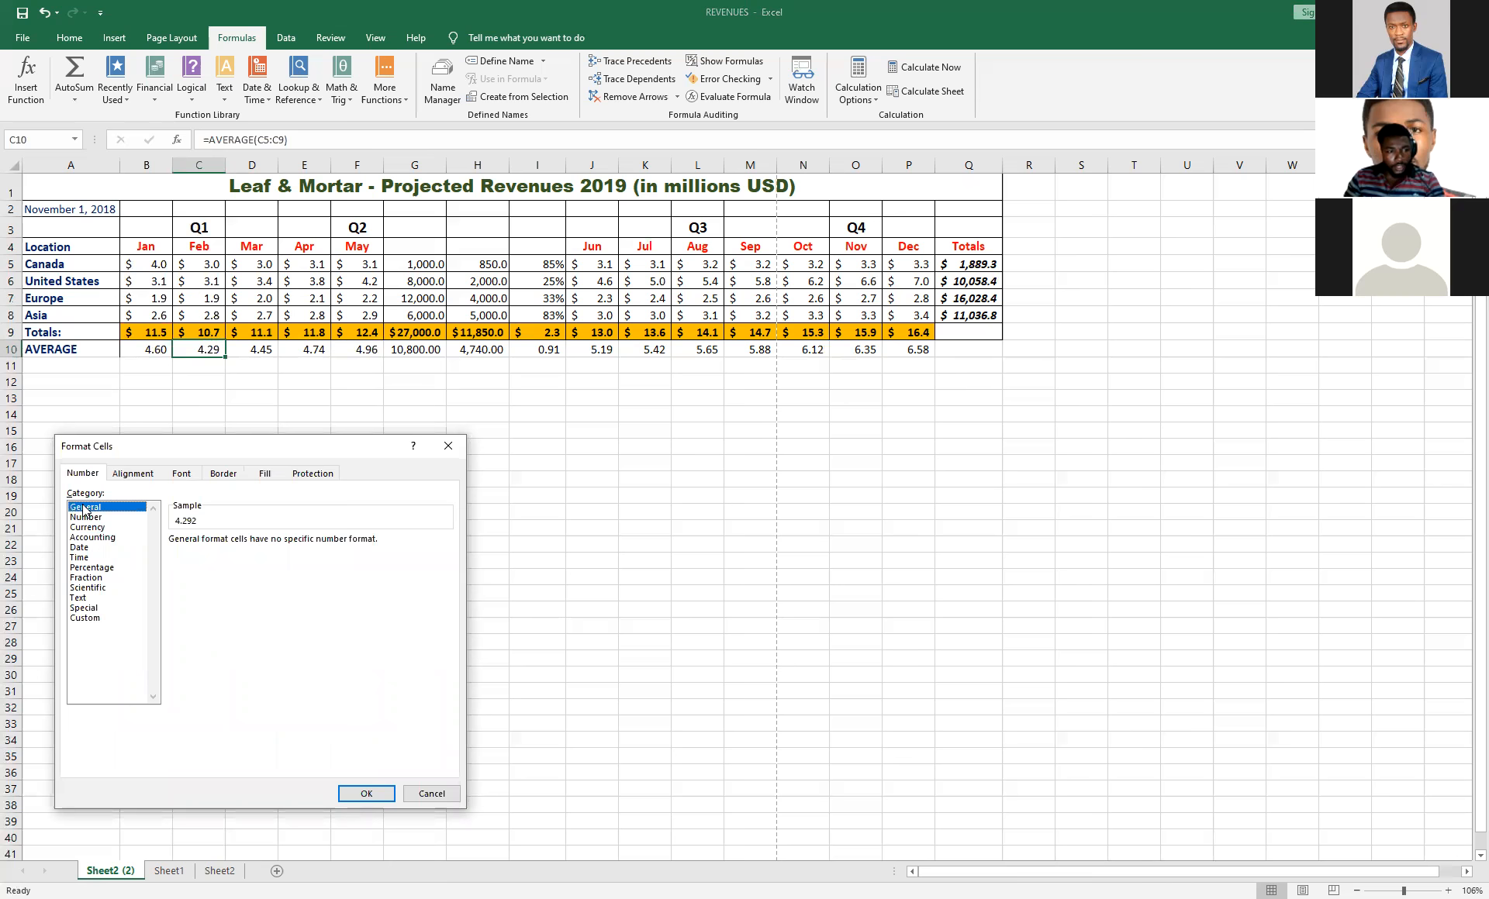
{"action": "left_click", "coordinate": [91, 537]}
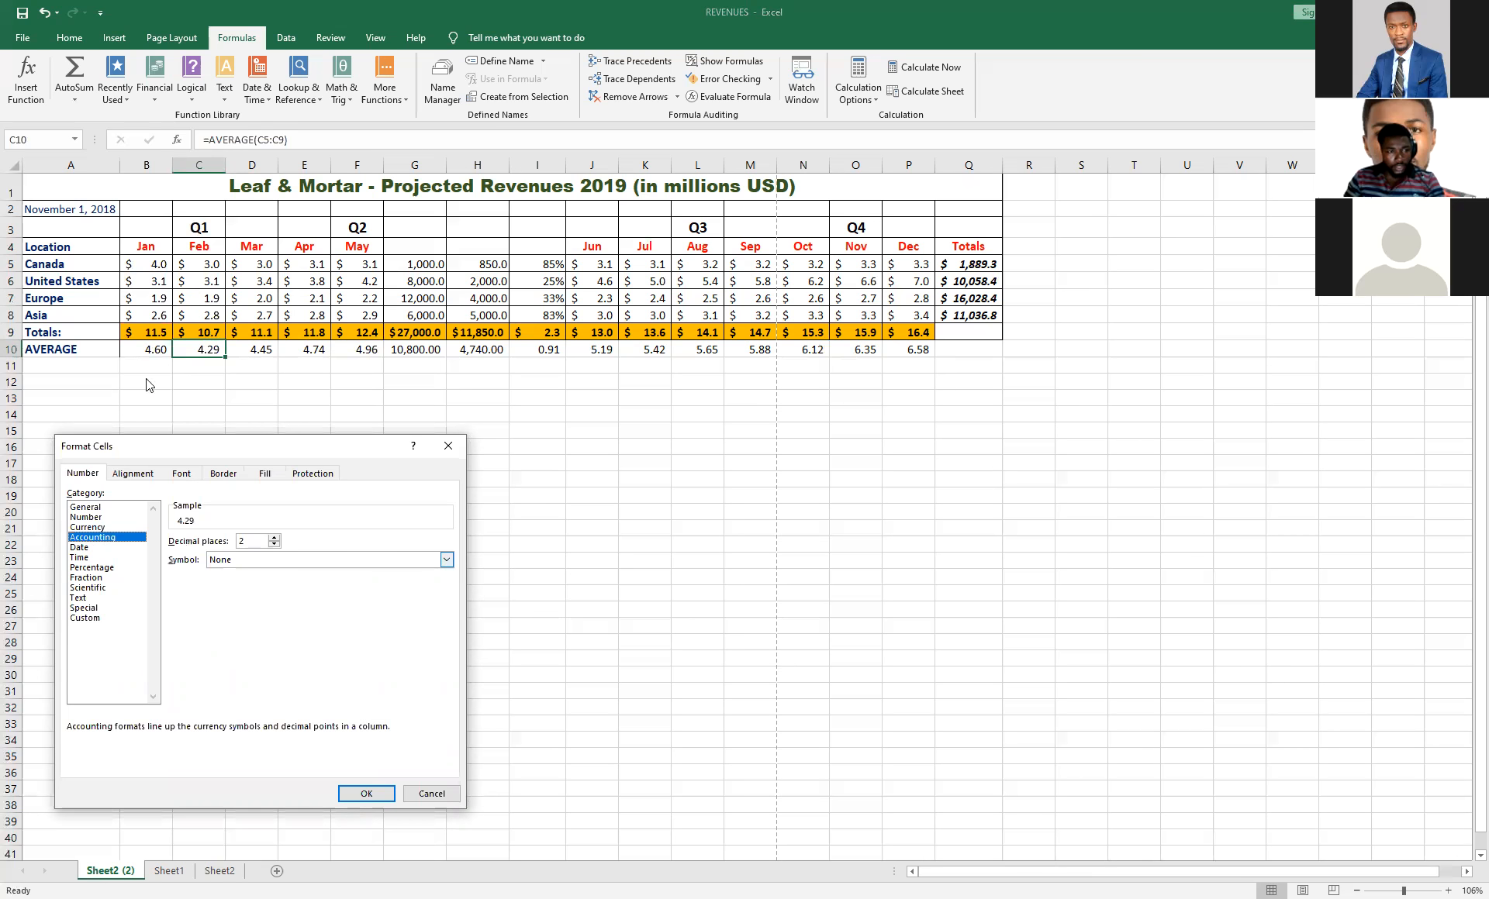
{"action": "left_click", "coordinate": [274, 545]}
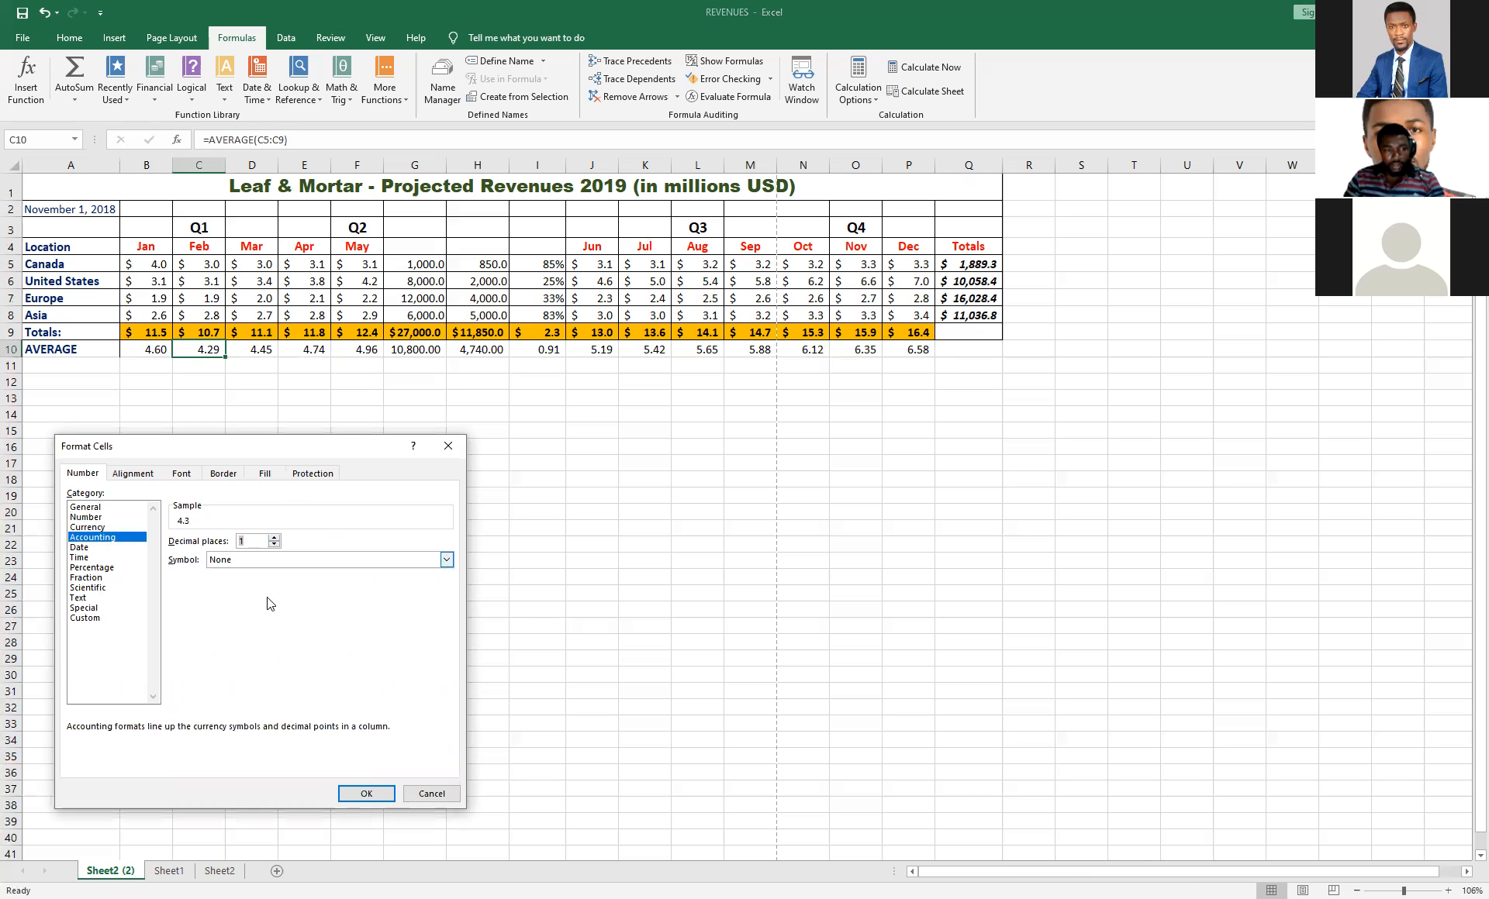
{"action": "left_click", "coordinate": [362, 795]}
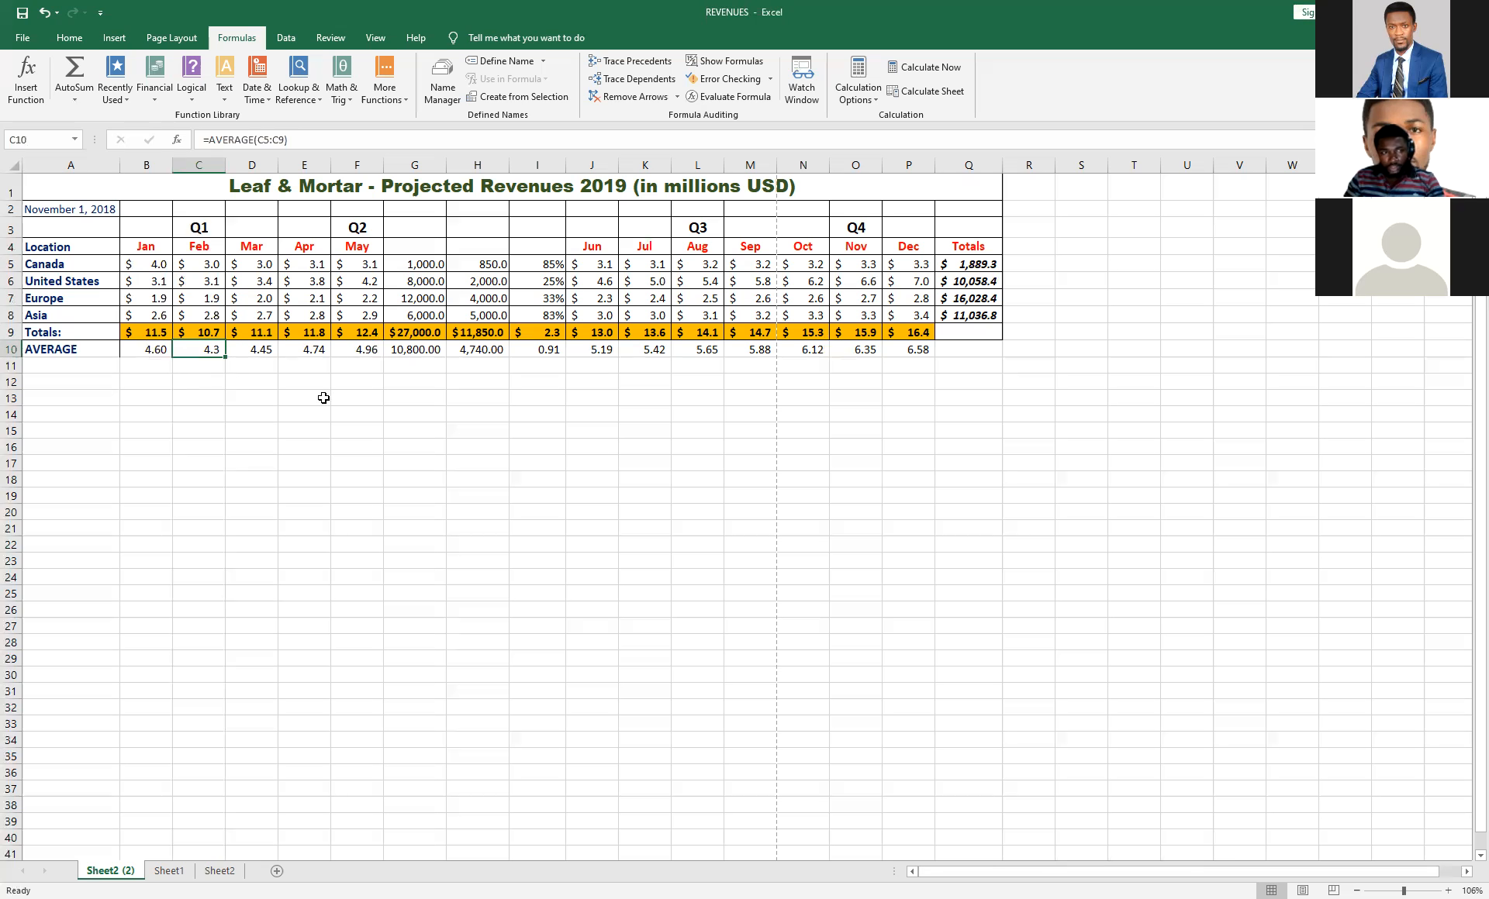
For cell D11, look through the AutoSum functions and browse the most recently used functions in the Insert Function dialog.
{"action": "left_click", "coordinate": [252, 366]}
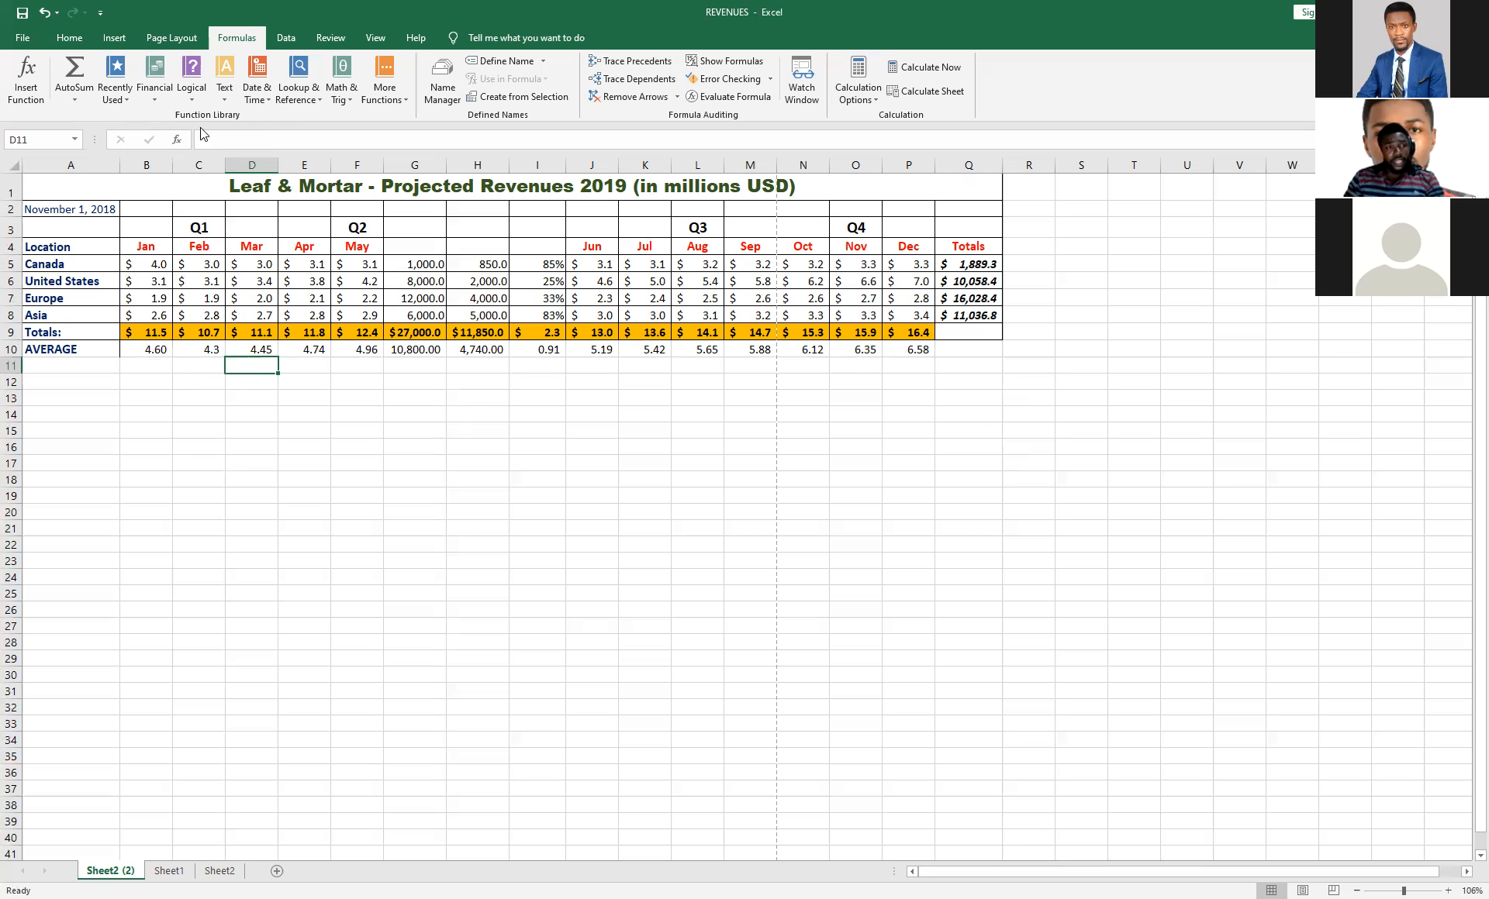
{"action": "left_click", "coordinate": [76, 101]}
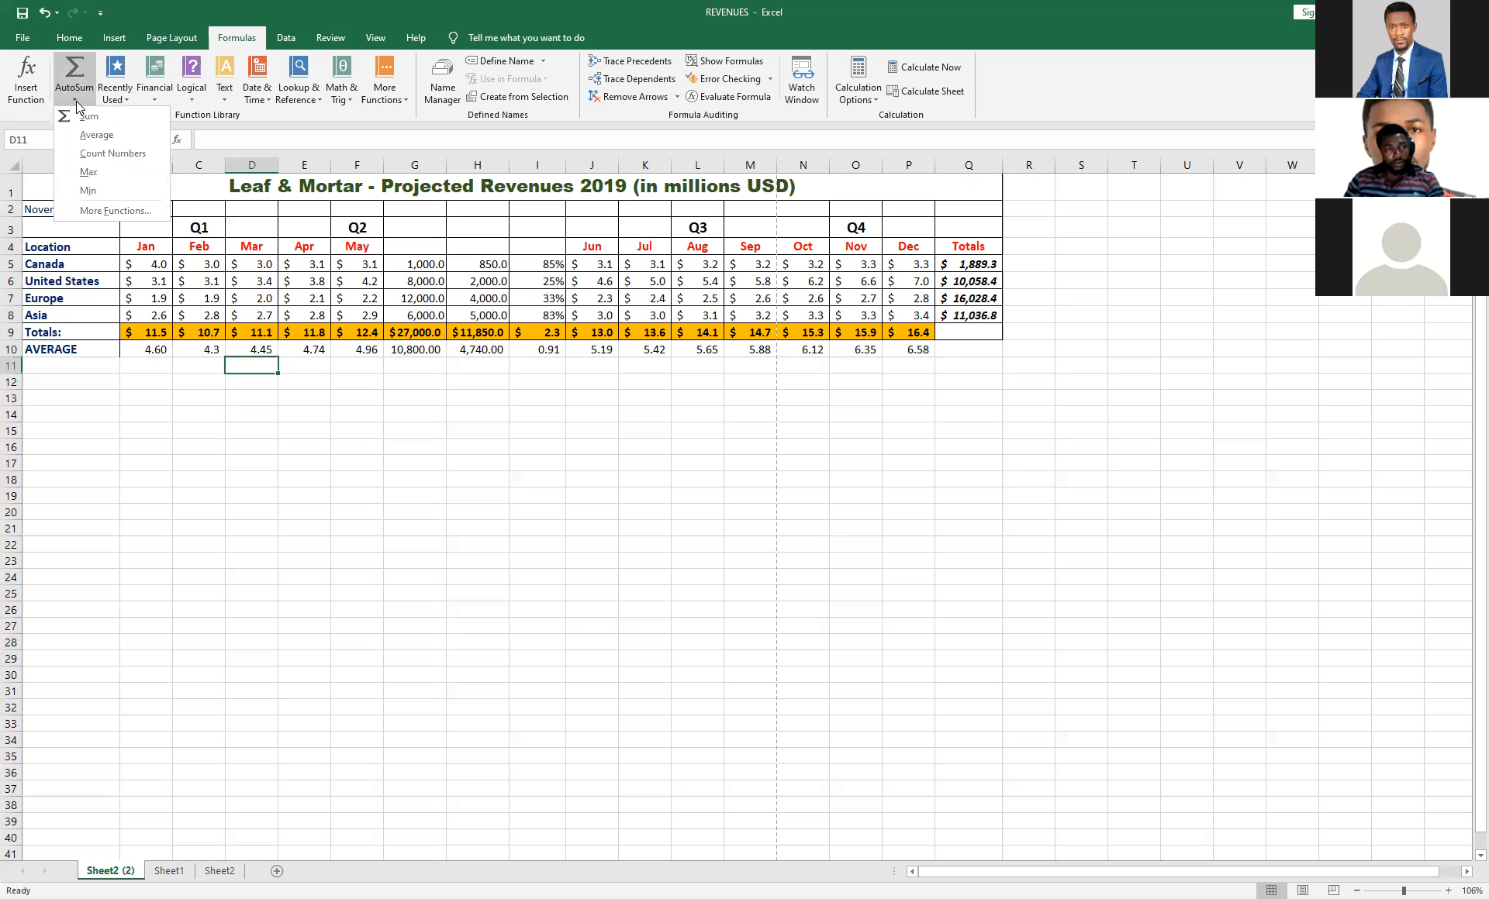
{"action": "left_click", "coordinate": [76, 101]}
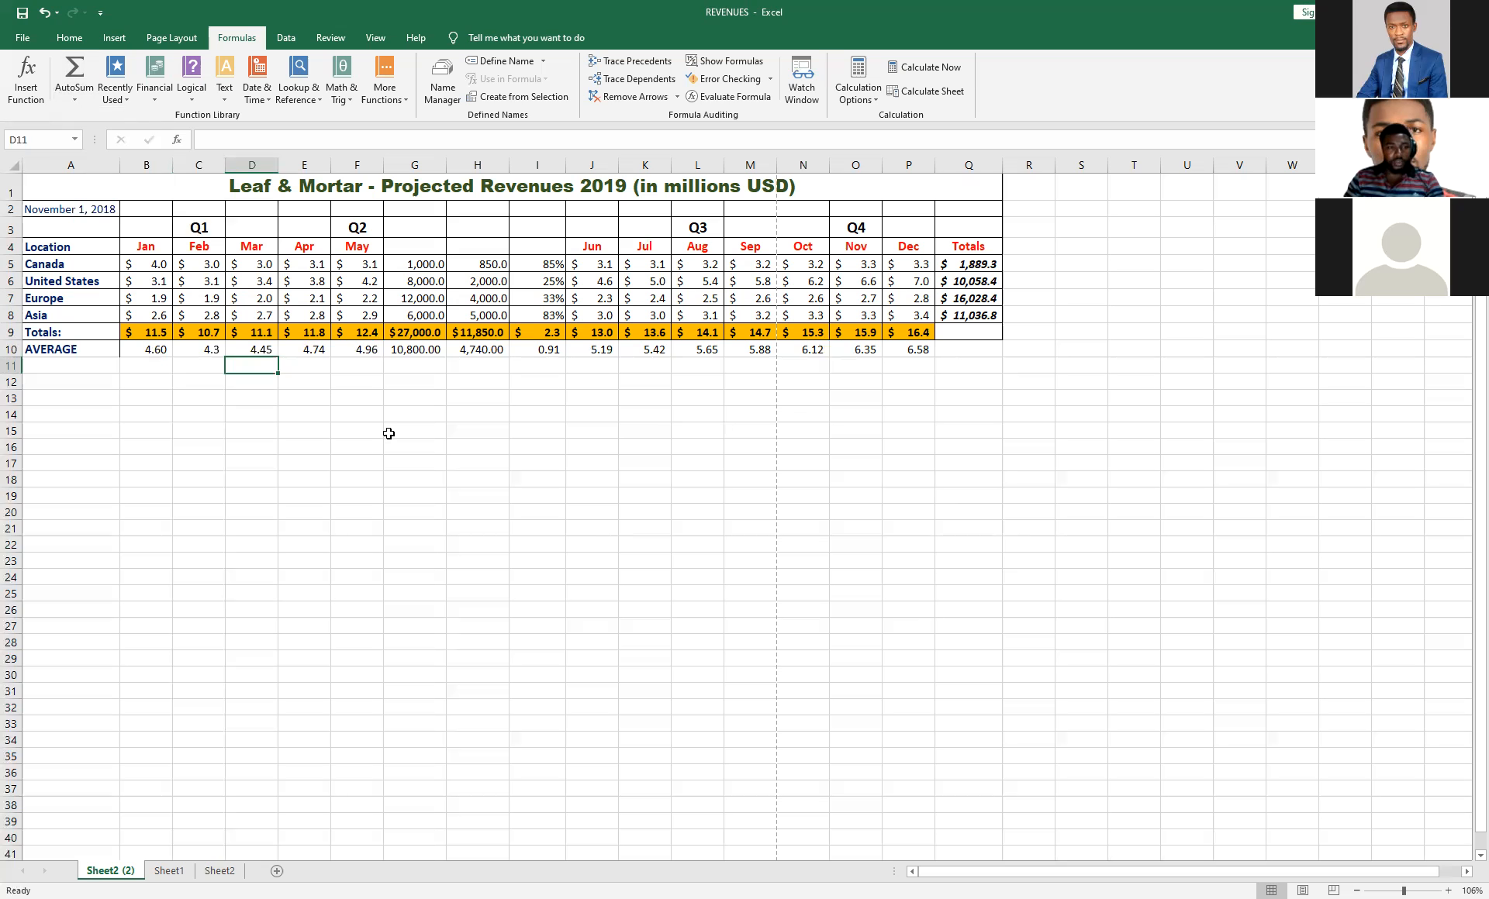
{"action": "left_click", "coordinate": [60, 98]}
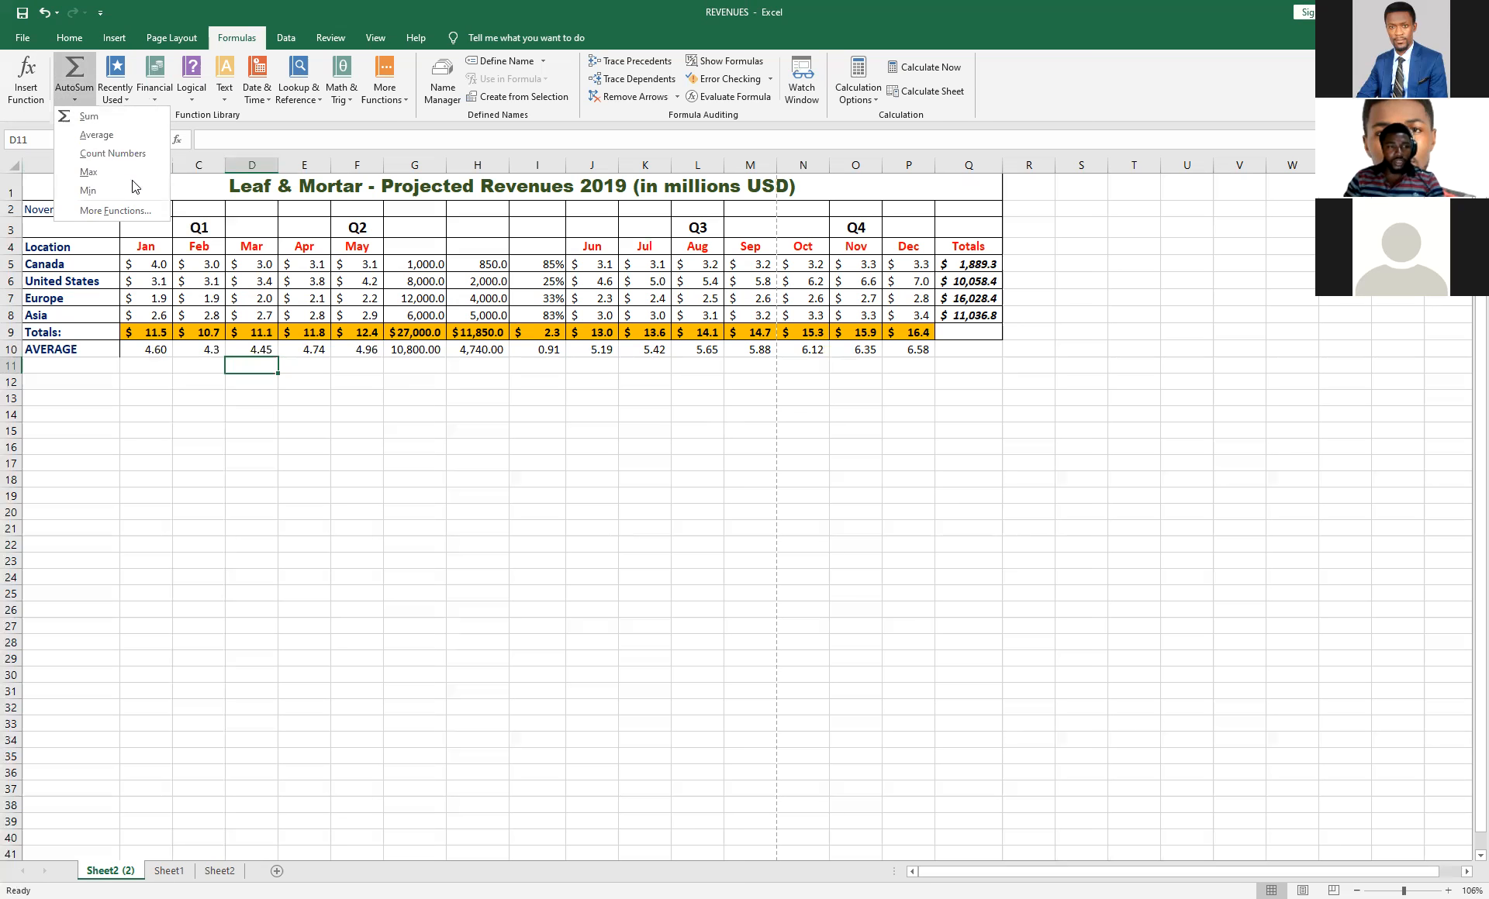
{"action": "left_click", "coordinate": [124, 210]}
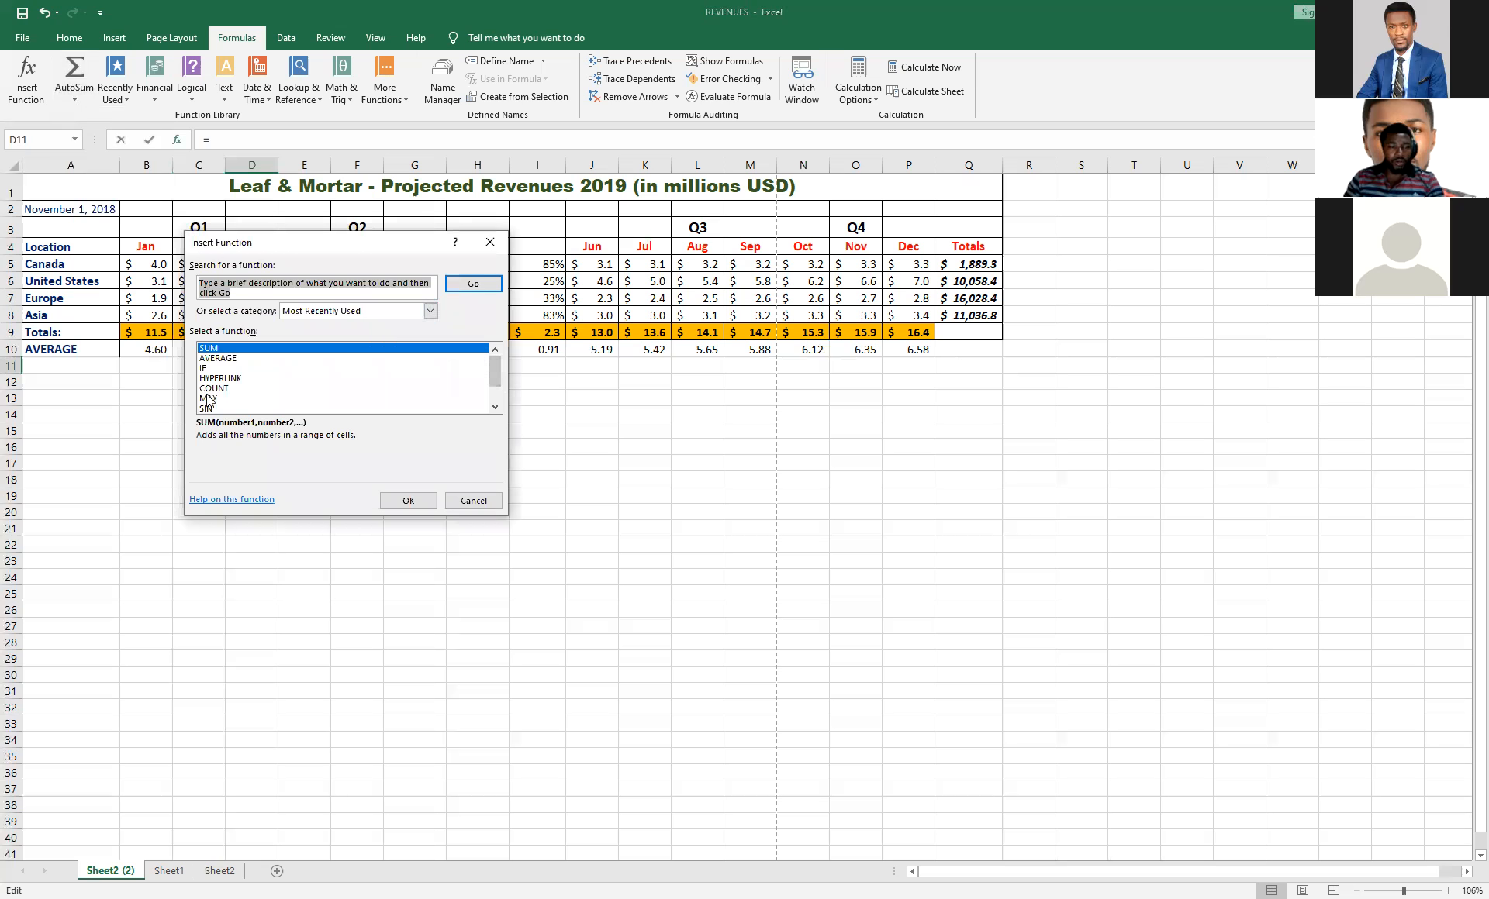
{"action": "scroll", "coordinate": [495, 409], "scroll_direction": "down", "scroll_amount": 1}
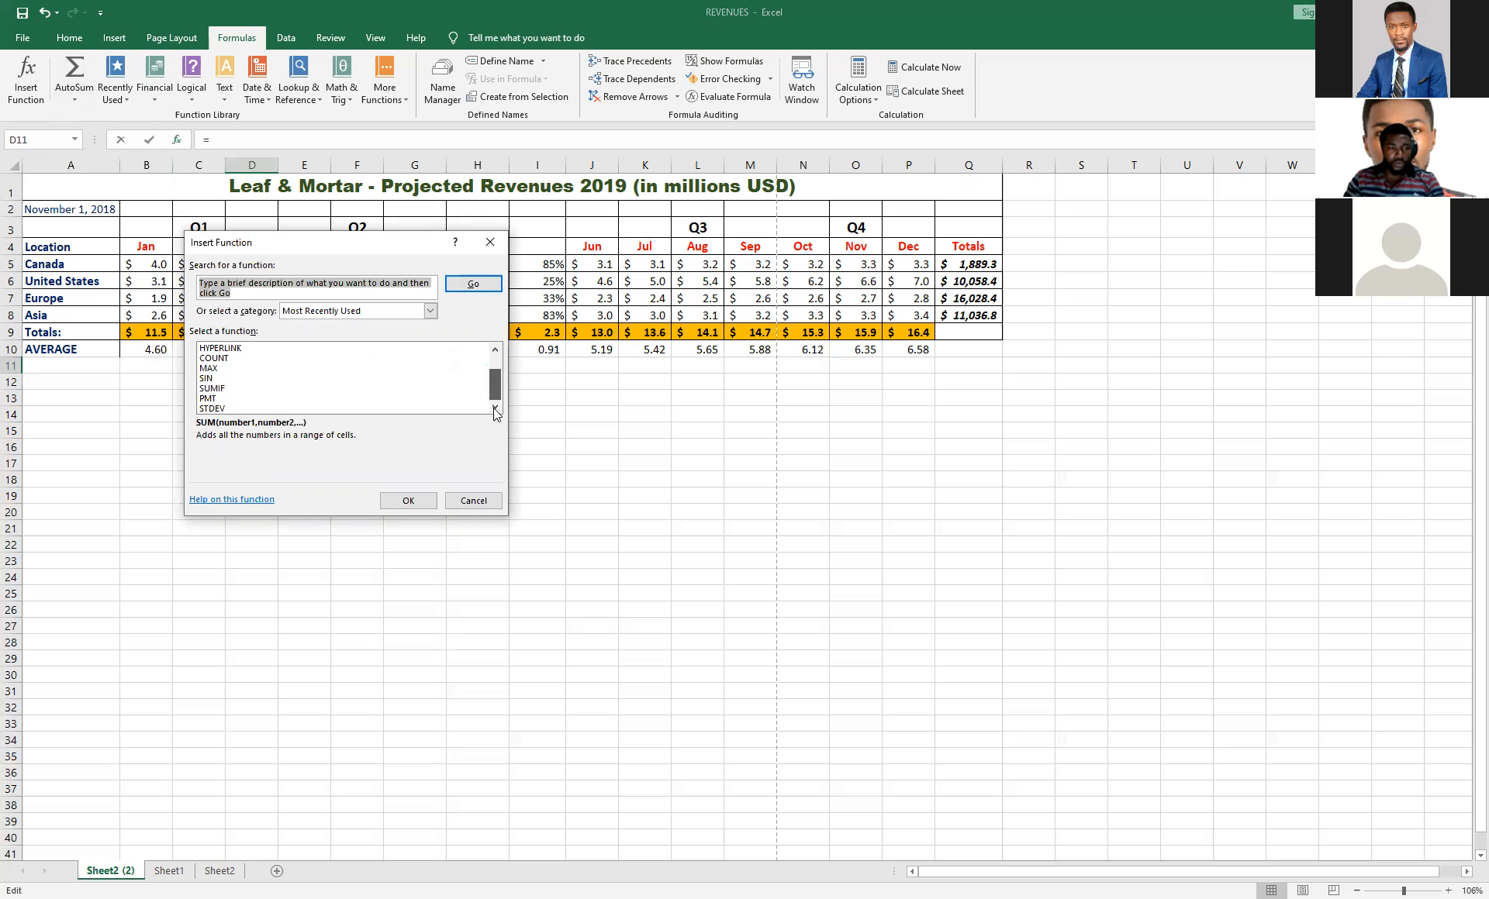
{"action": "mouse_move", "coordinate": [490, 380]}
{"action": "left_mouse_down"}
{"action": "mouse_move", "coordinate": [486, 352]}
{"action": "mouse_move", "coordinate": [478, 406]}
{"action": "left_mouse_up"}
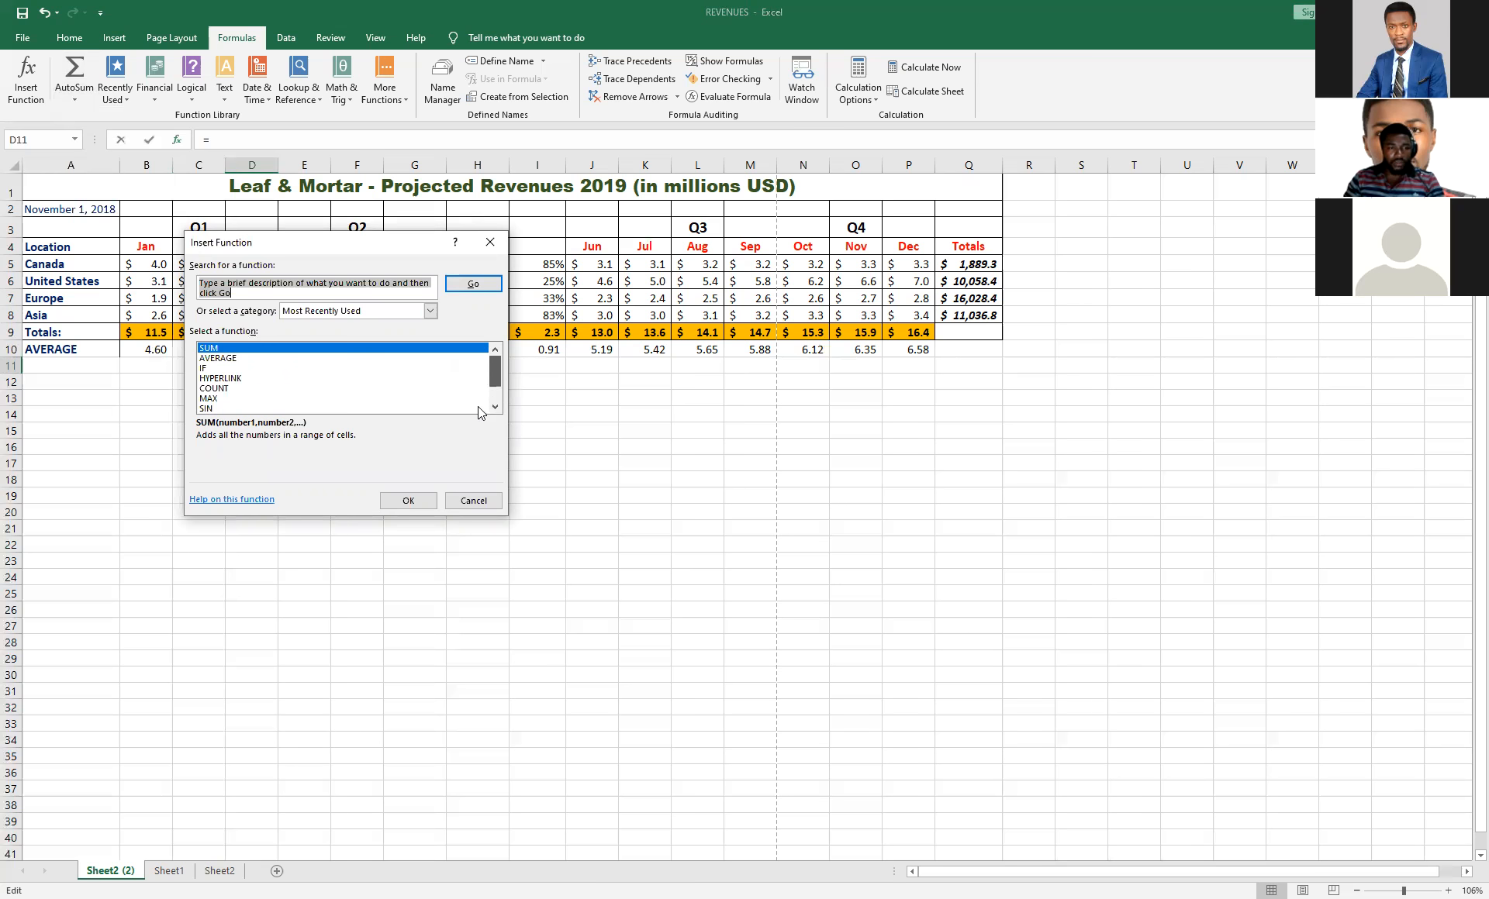
Browse the available functions in the All and Financial categories.
{"action": "left_click", "coordinate": [429, 312]}
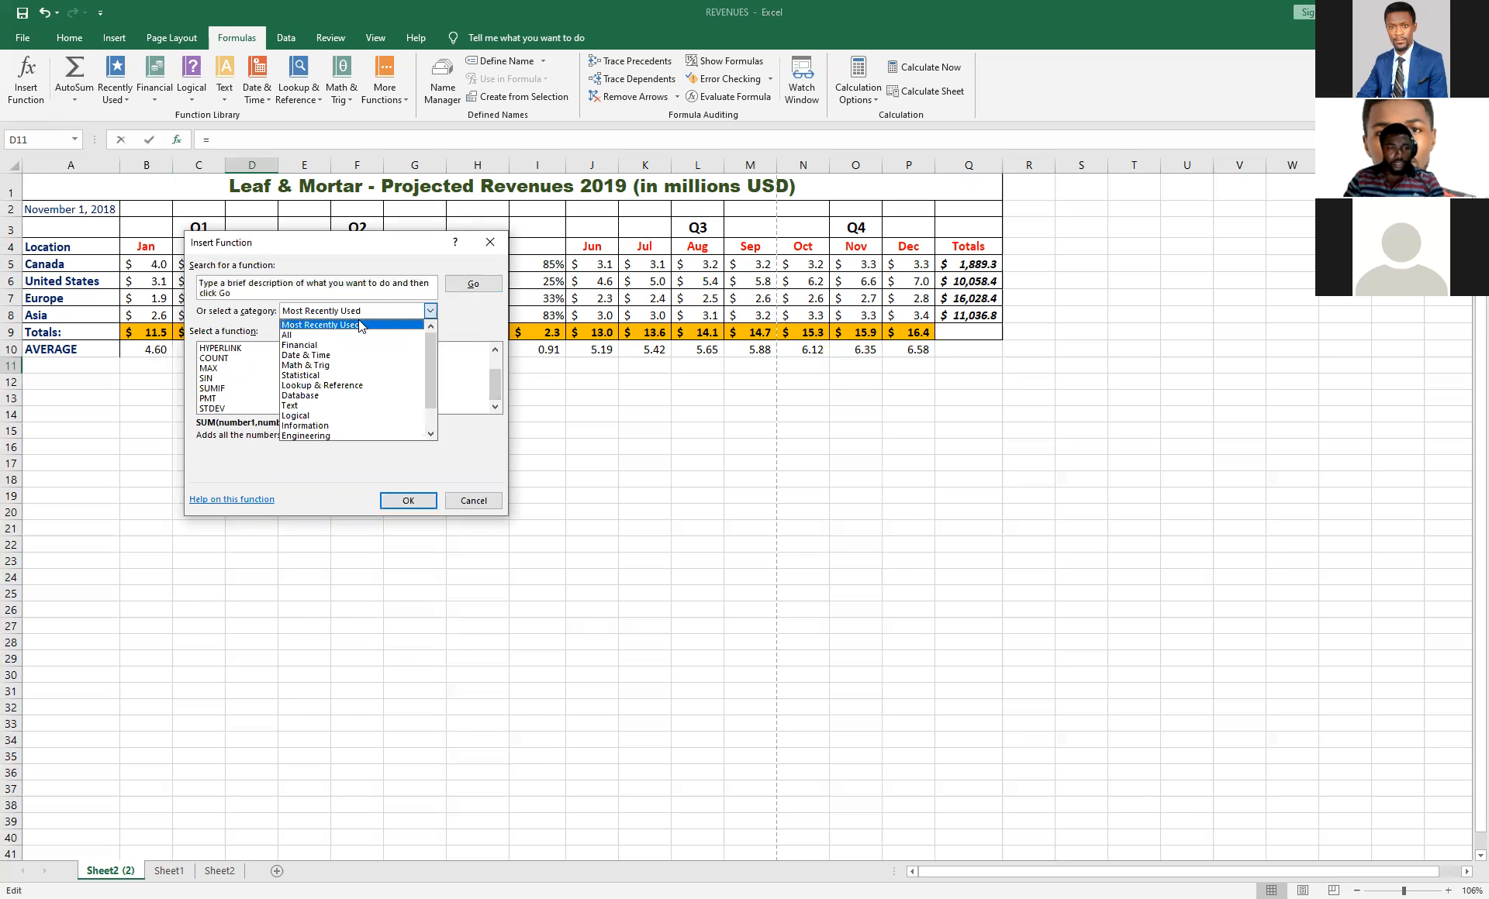
{"action": "left_click", "coordinate": [309, 335]}
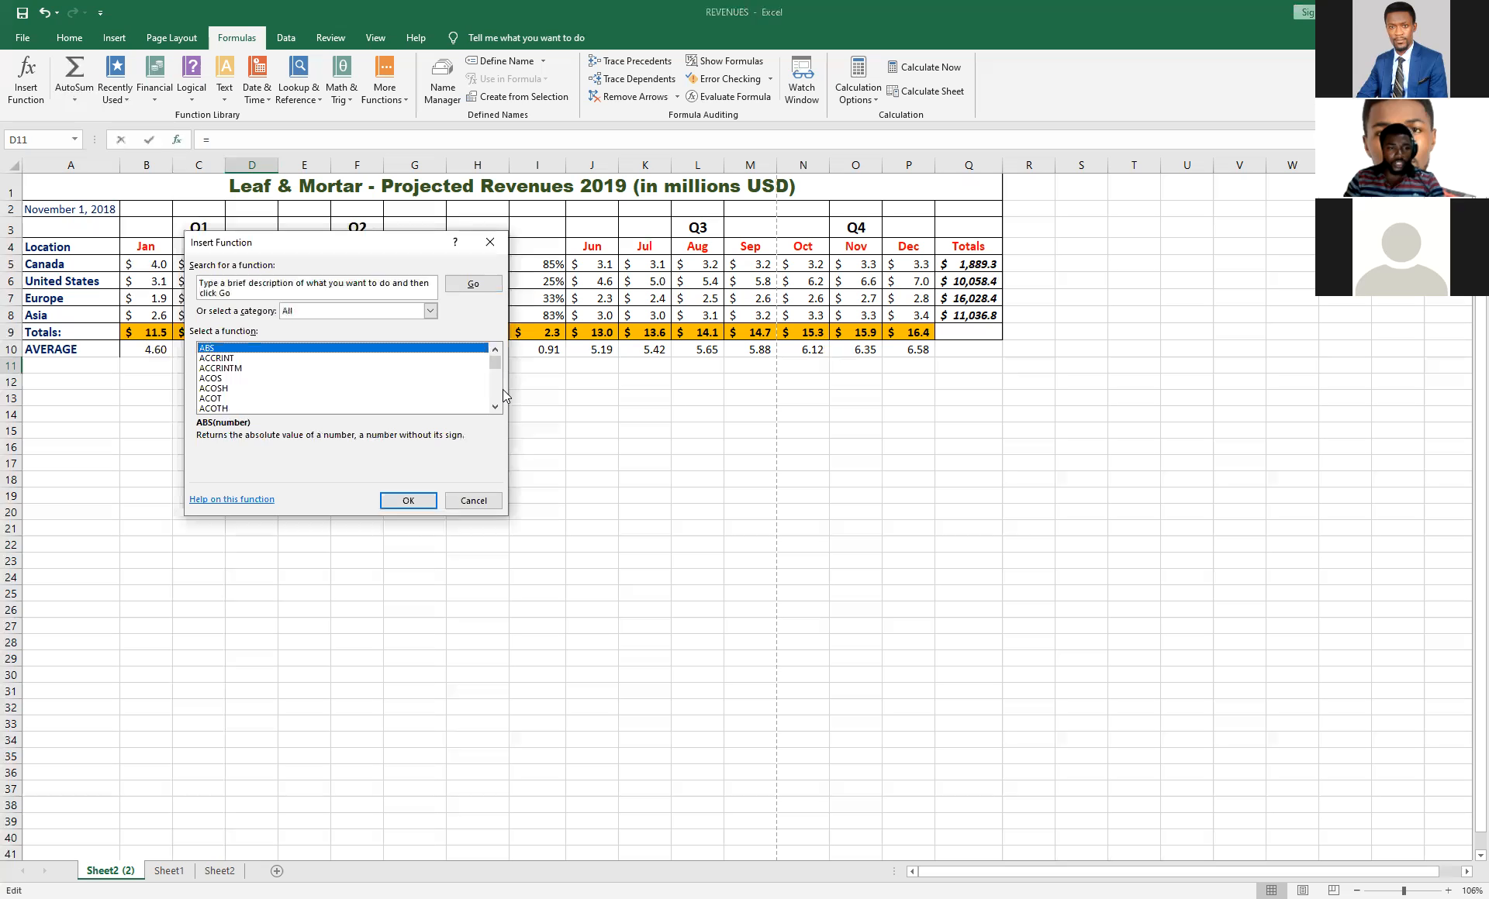
{"action": "mouse_move", "coordinate": [496, 374]}
{"action": "left_mouse_down"}
{"action": "mouse_move", "coordinate": [496, 404]}
{"action": "mouse_move", "coordinate": [492, 362]}
{"action": "left_mouse_up"}
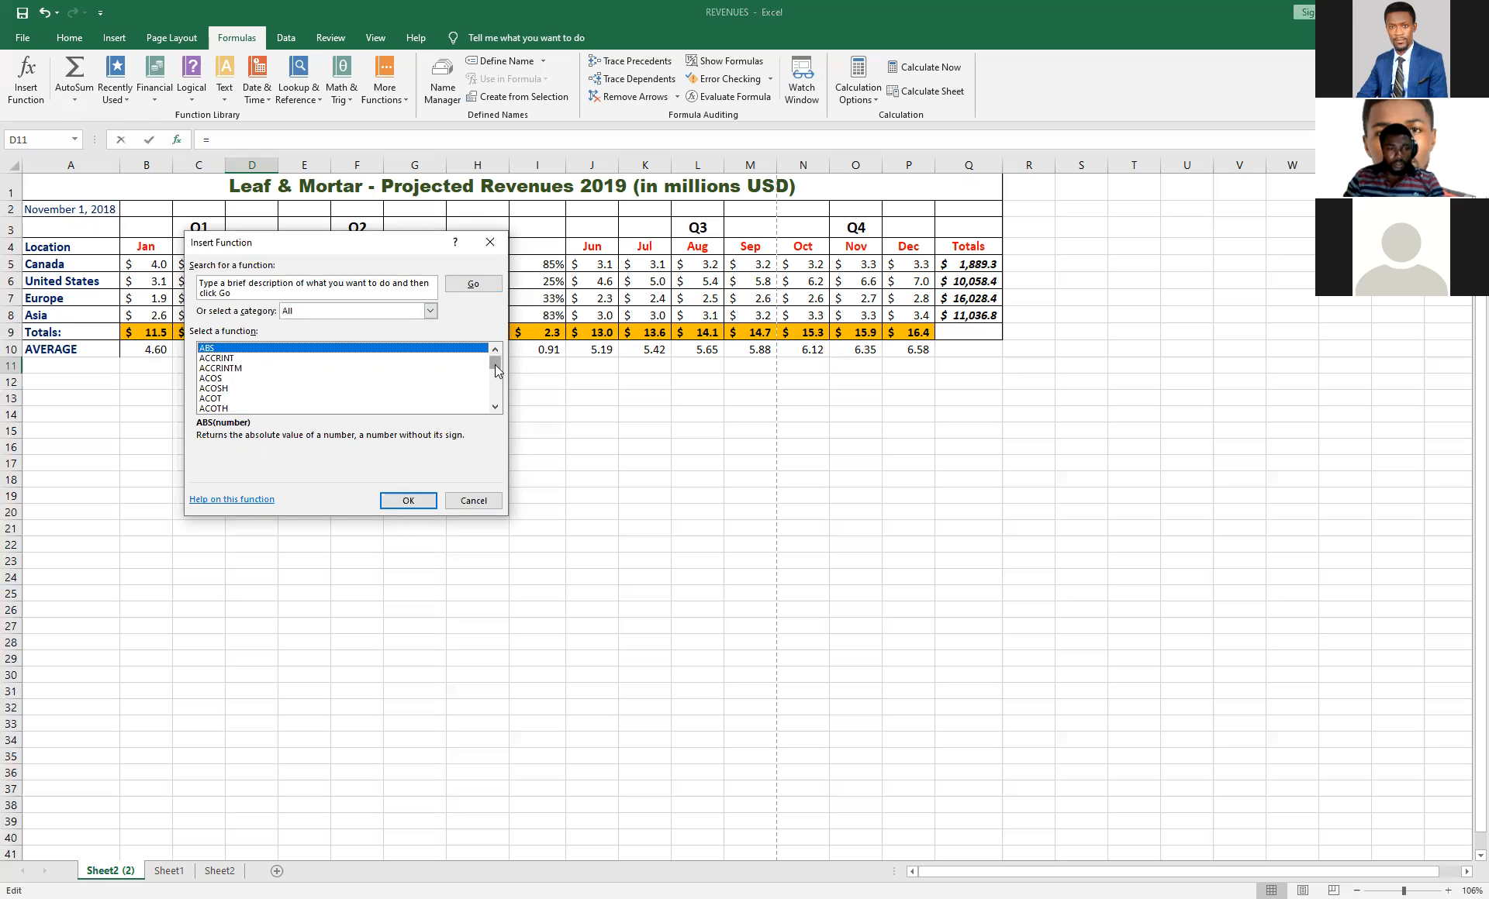
{"action": "left_click_drag", "start_coordinate": [497, 371], "coordinate": [495, 360]}
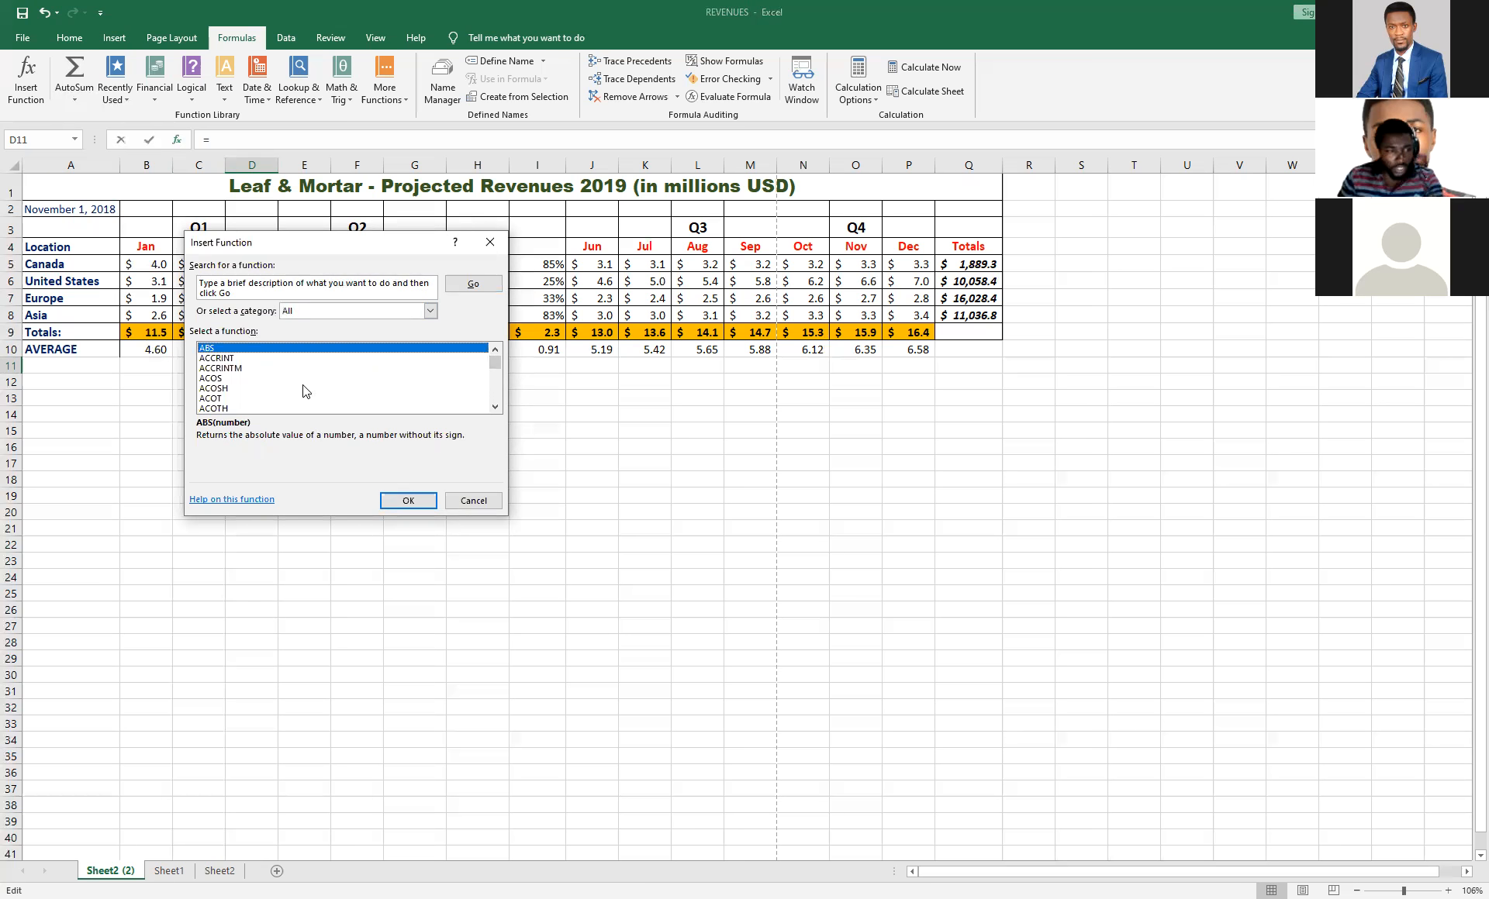
{"action": "left_click", "coordinate": [429, 314]}
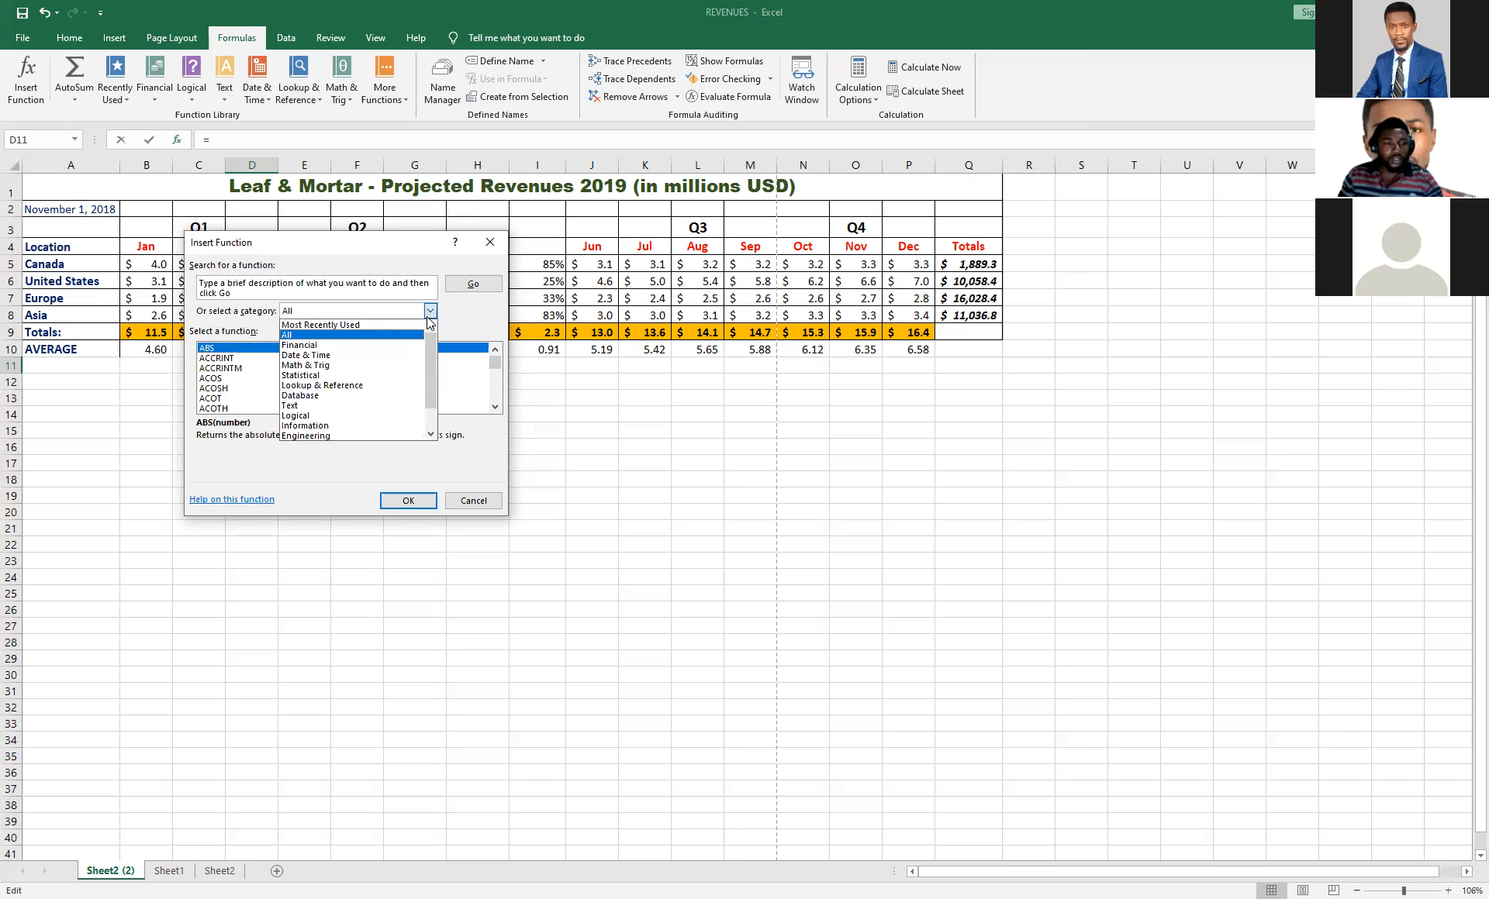
{"action": "left_click", "coordinate": [328, 346]}
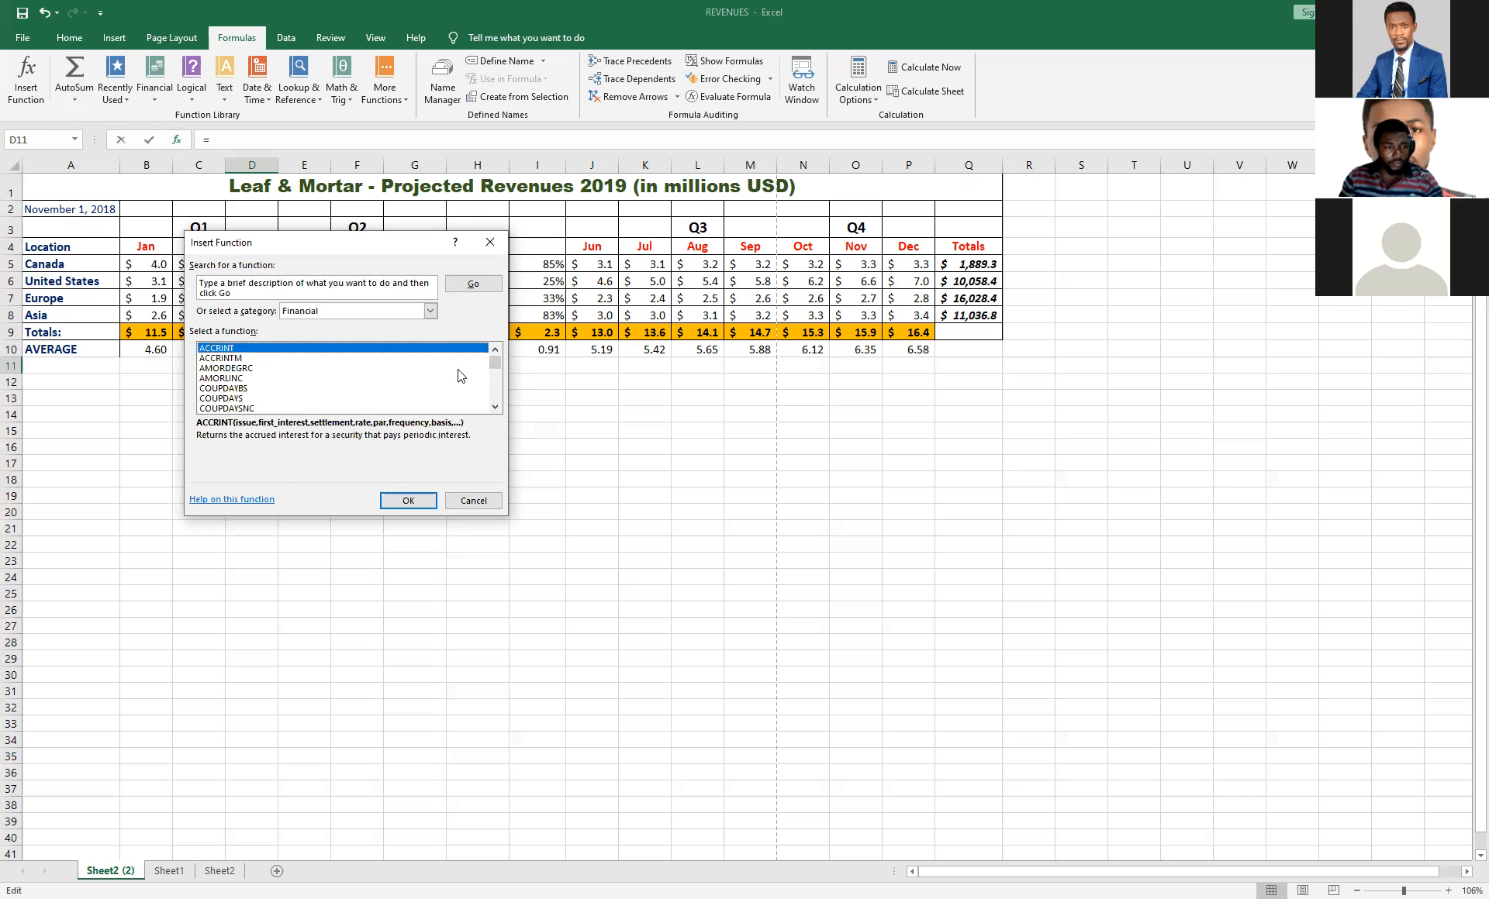
{"action": "left_click_drag", "start_coordinate": [497, 361], "coordinate": [471, 315]}
Browse the Math & Trig and Most Recently Used function categories and close the dialog without inserting a function.
{"action": "left_click", "coordinate": [432, 311]}
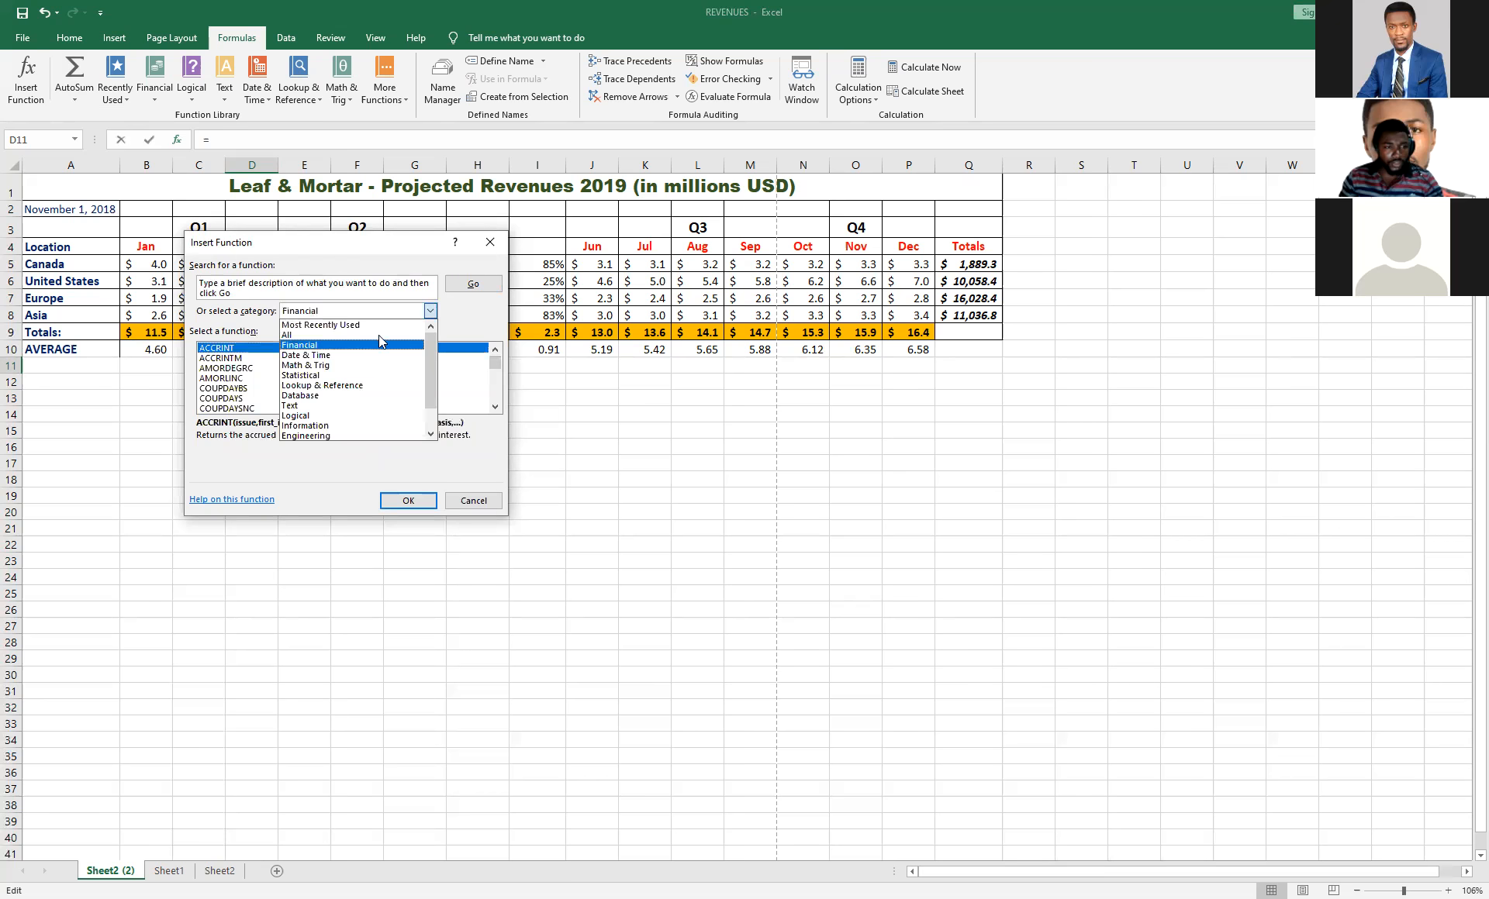
{"action": "left_click", "coordinate": [339, 373]}
{"action": "mouse_move", "coordinate": [495, 362]}
{"action": "left_mouse_down"}
{"action": "mouse_move", "coordinate": [496, 407]}
{"action": "mouse_move", "coordinate": [495, 359]}
{"action": "left_mouse_up"}
{"action": "left_click", "coordinate": [429, 312]}
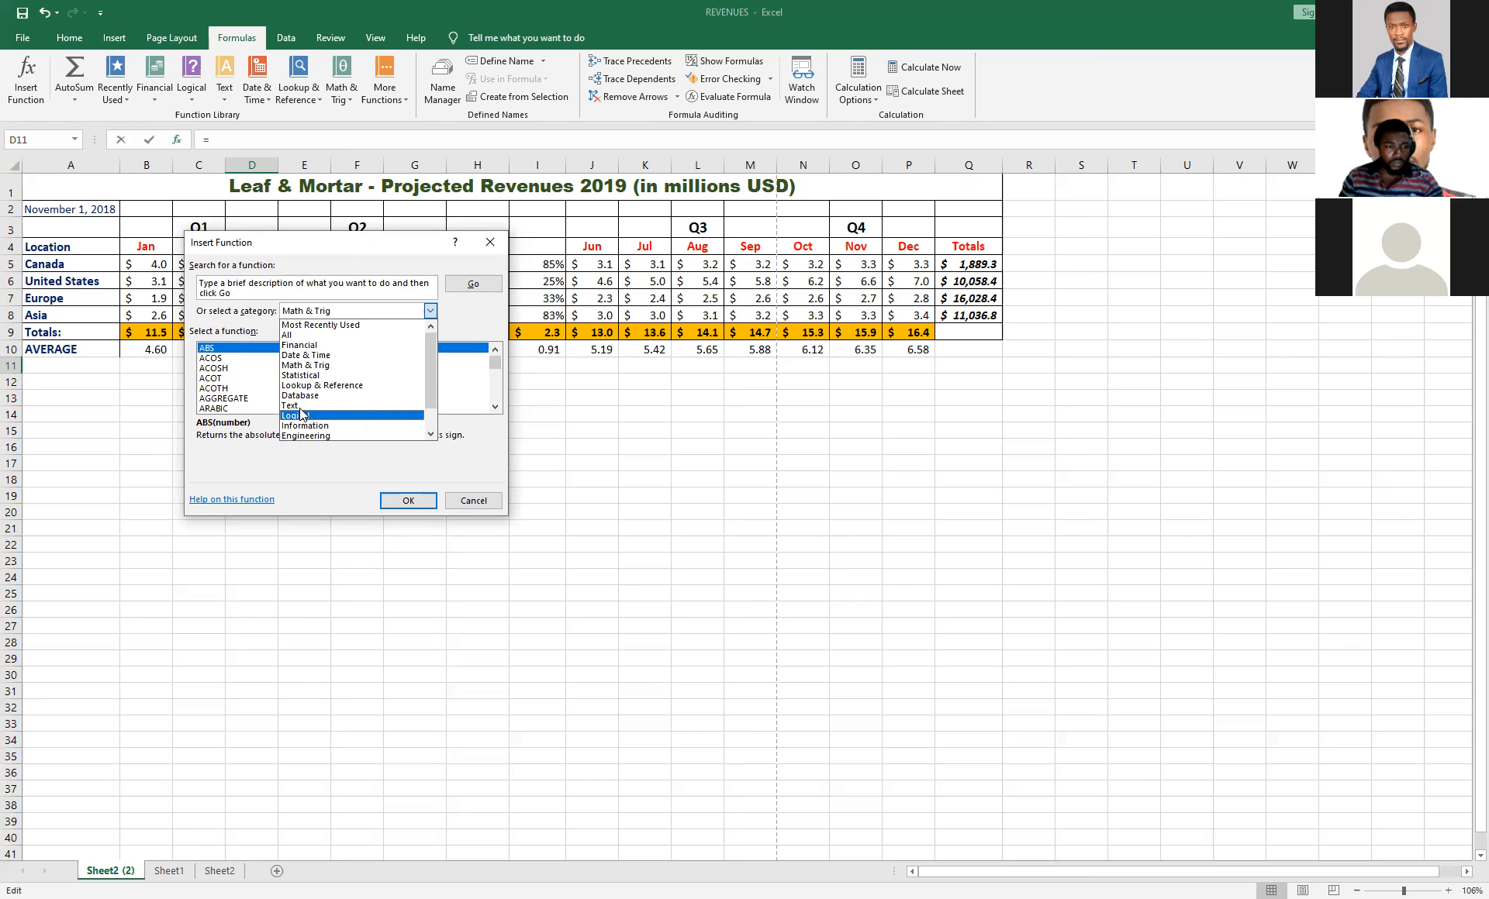
{"action": "left_click", "coordinate": [332, 325]}
{"action": "mouse_move", "coordinate": [493, 372]}
{"action": "left_mouse_down"}
{"action": "mouse_move", "coordinate": [494, 399]}
{"action": "mouse_move", "coordinate": [494, 367]}
{"action": "left_mouse_up"}
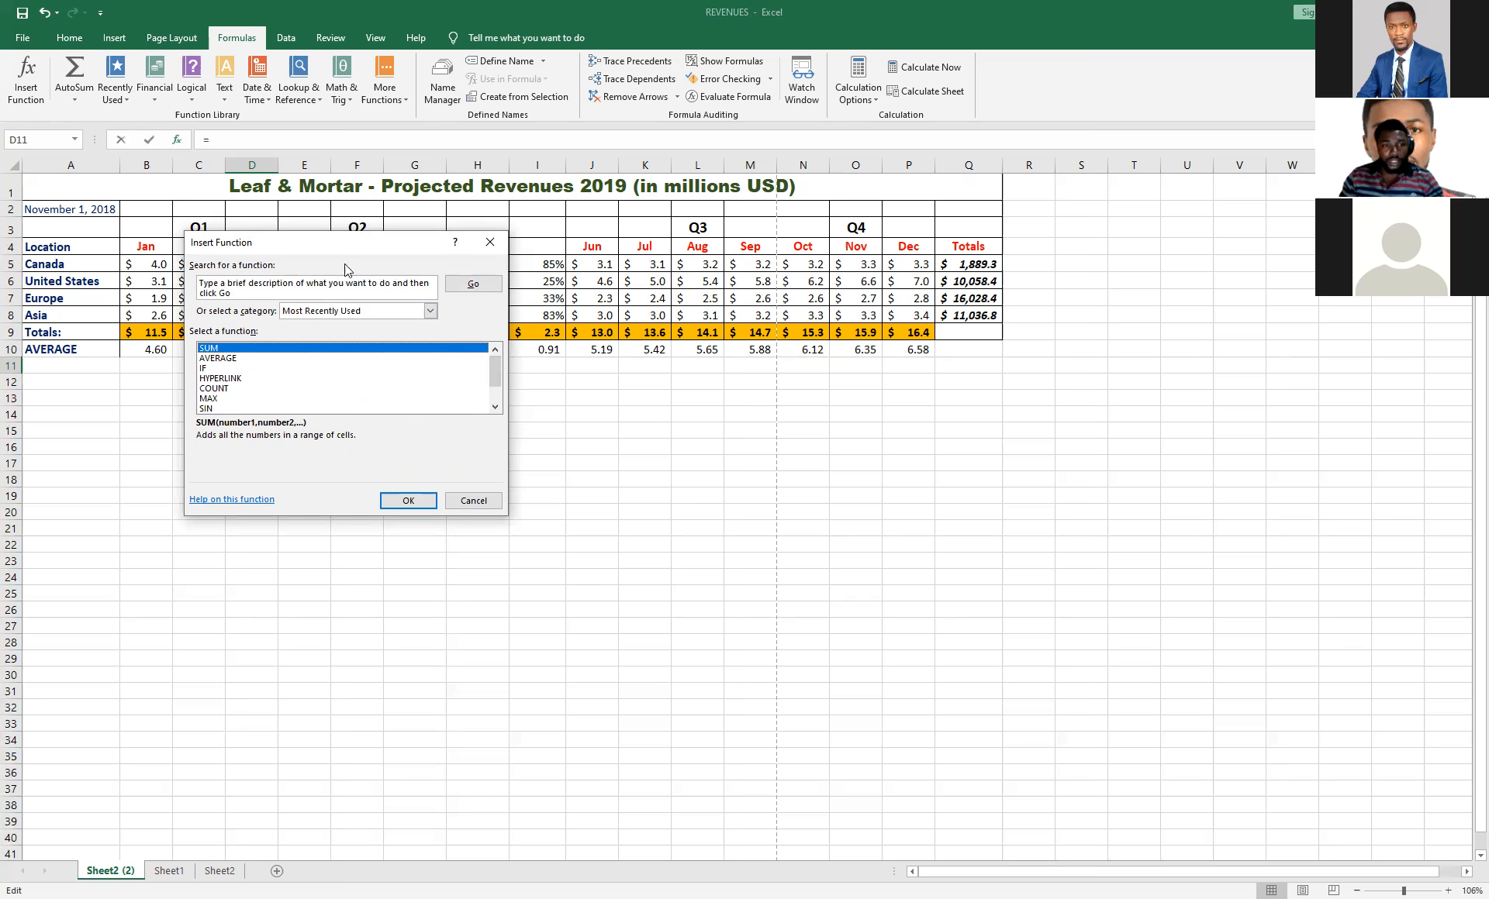
{"action": "left_click_drag", "start_coordinate": [441, 243], "coordinate": [379, 261]}
{"action": "left_click", "coordinate": [430, 260]}
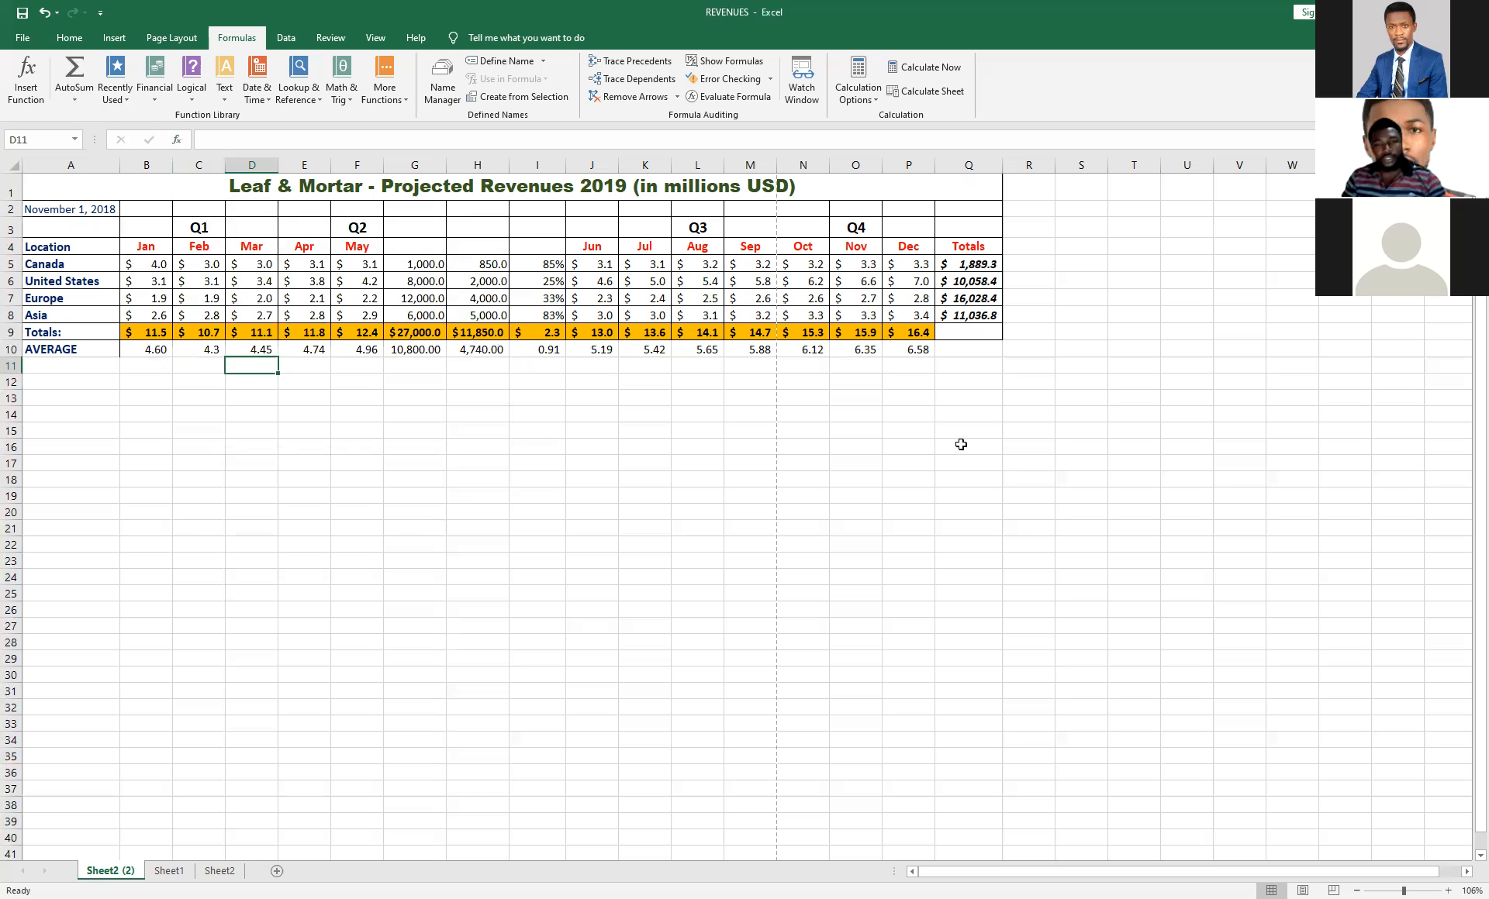
Clear the September to December averages in M10:P10.
{"action": "left_click", "coordinate": [907, 353]}
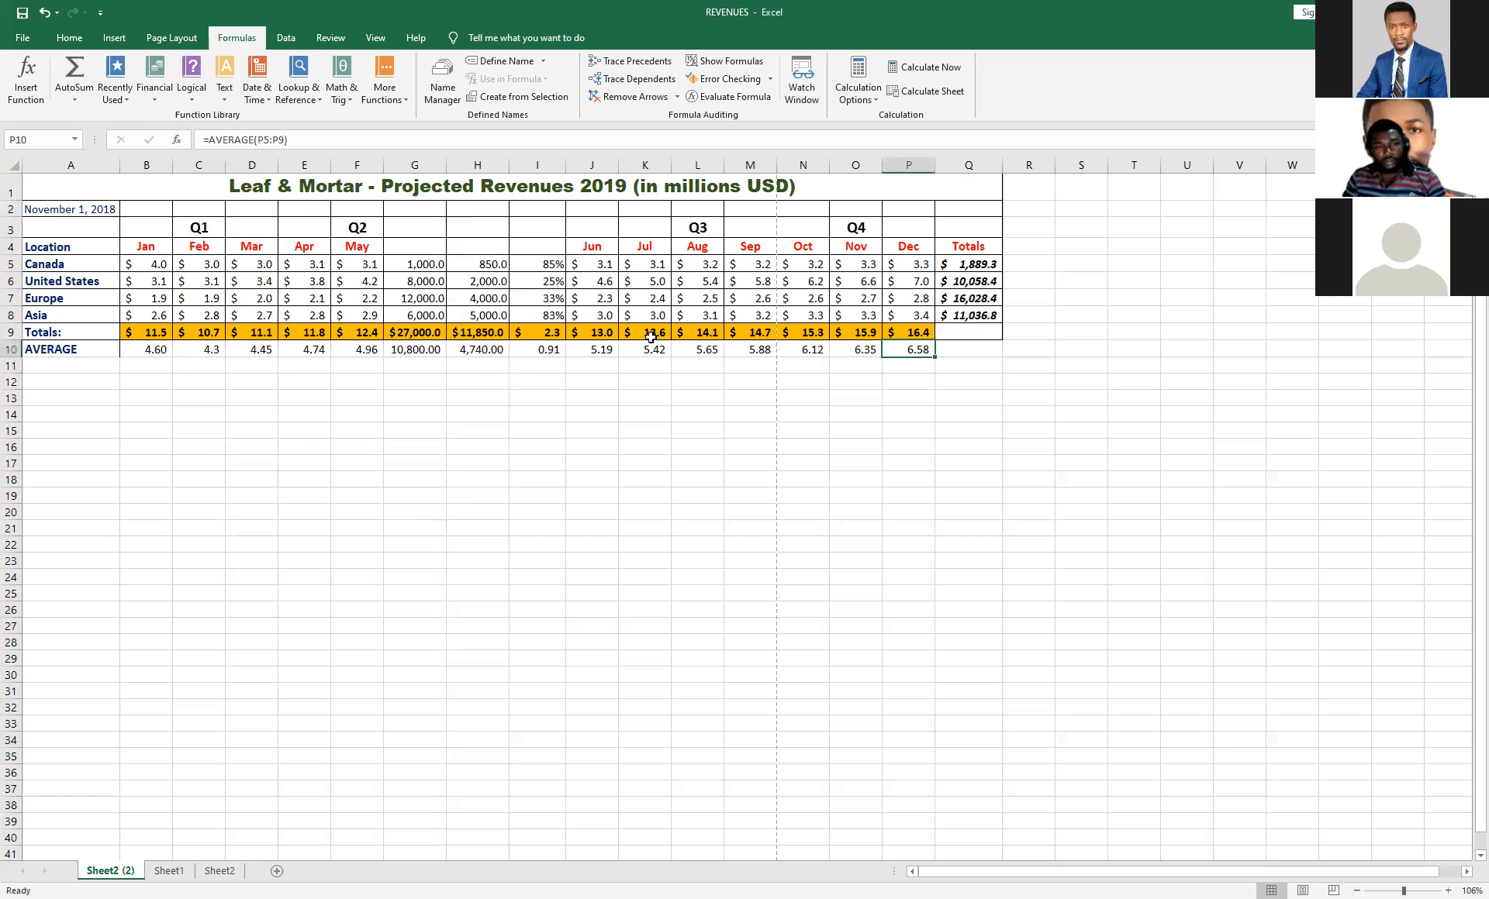
{"action": "left_click_drag", "start_coordinate": [905, 351], "coordinate": [728, 365]}
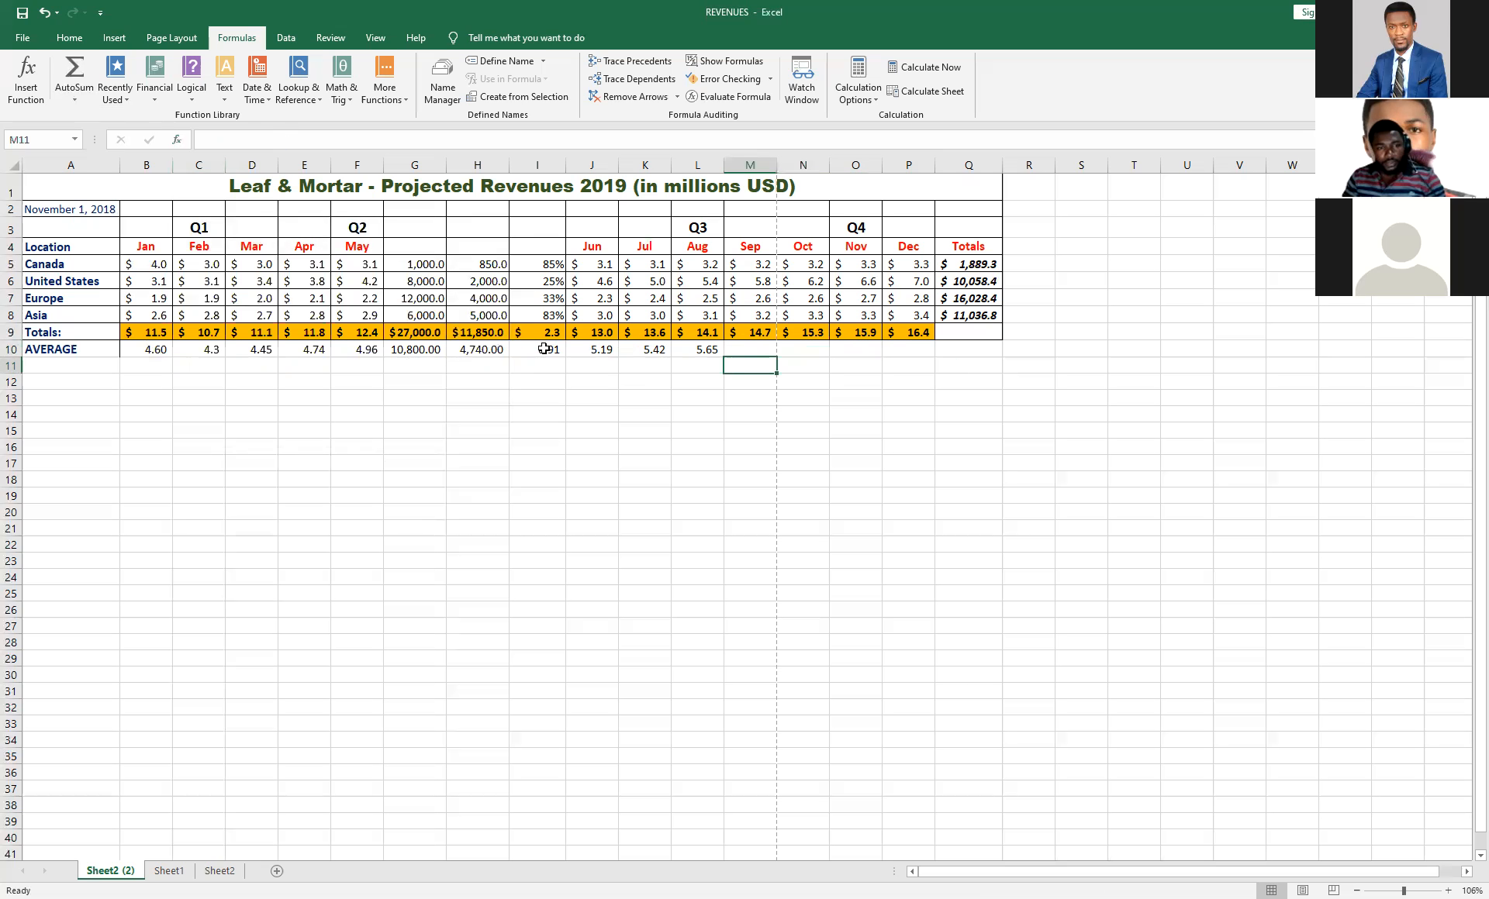
Copy the average formula from I10 into December's cell P10, and clear that cell again.
{"action": "left_click", "coordinate": [537, 349]}
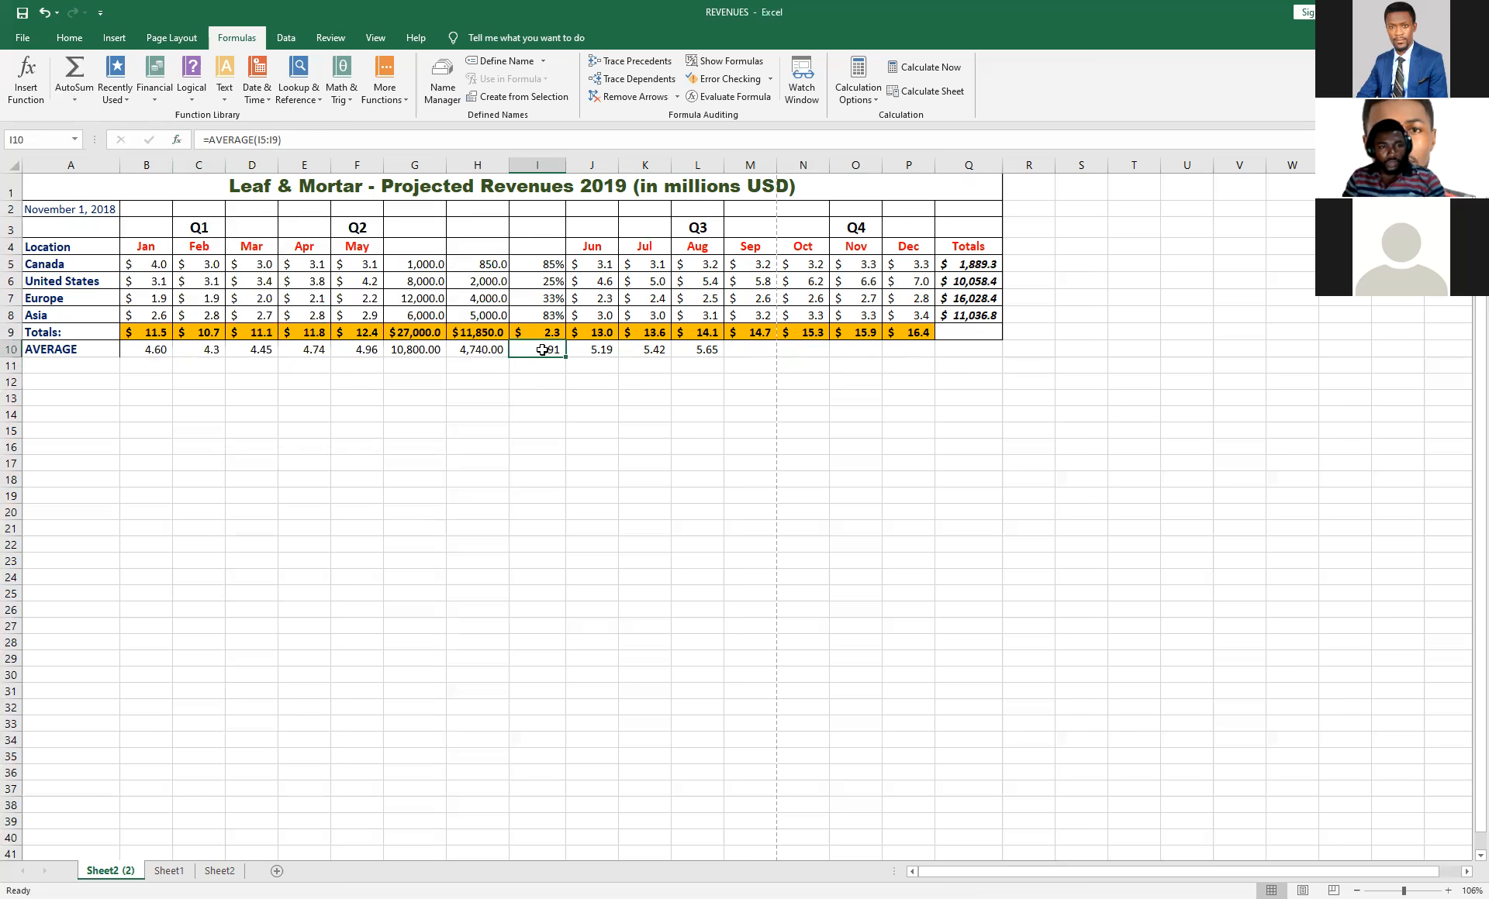
{"action": "key", "text": "ctrl+c"}
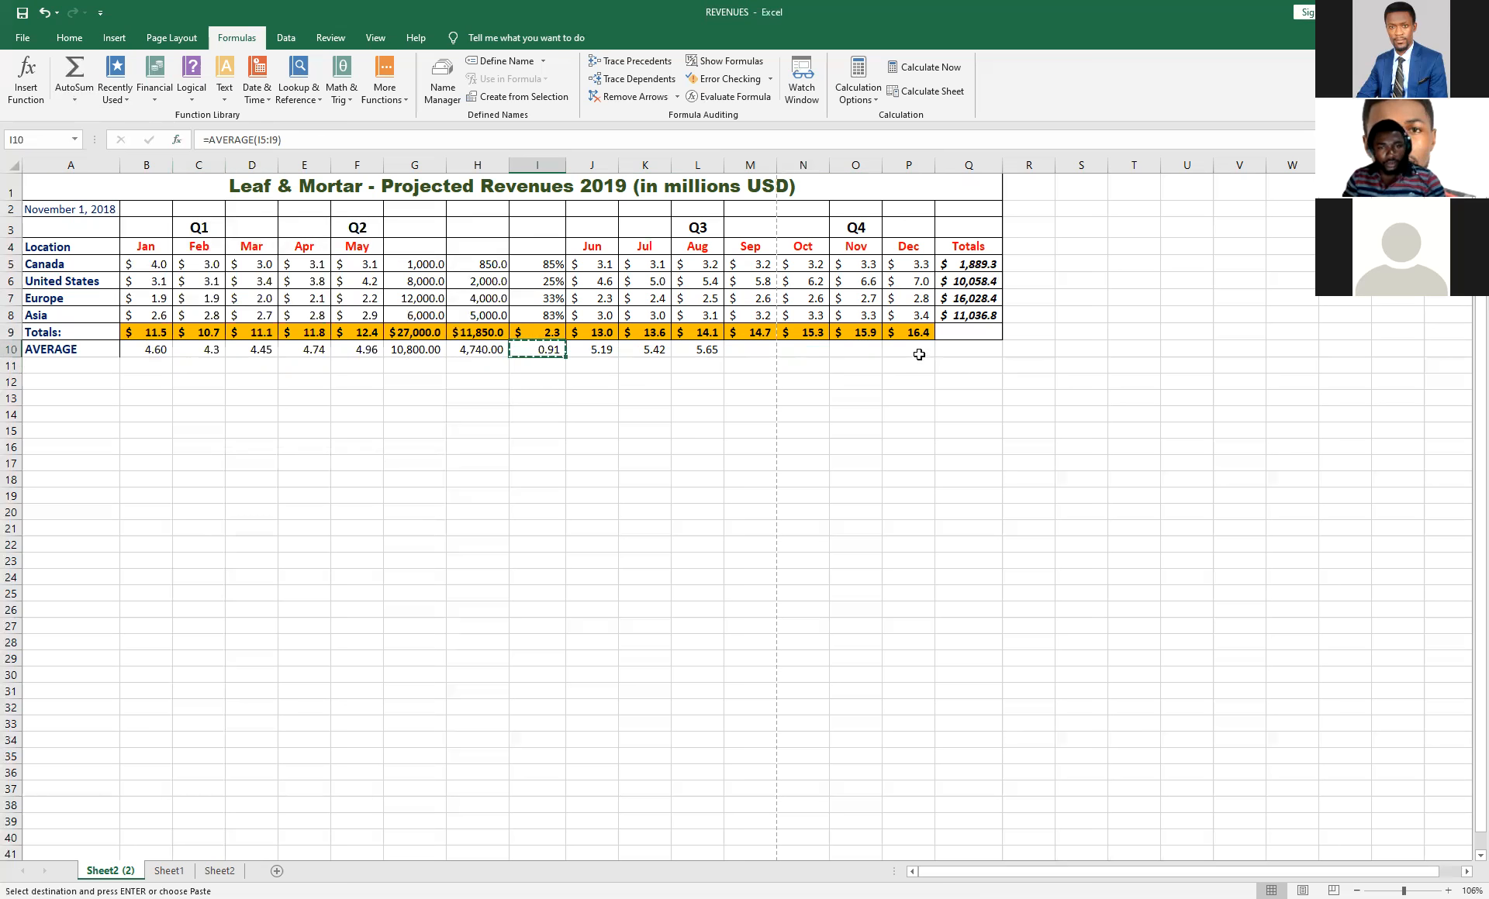
{"action": "left_click", "coordinate": [919, 350]}
{"action": "right_click", "coordinate": [919, 350]}
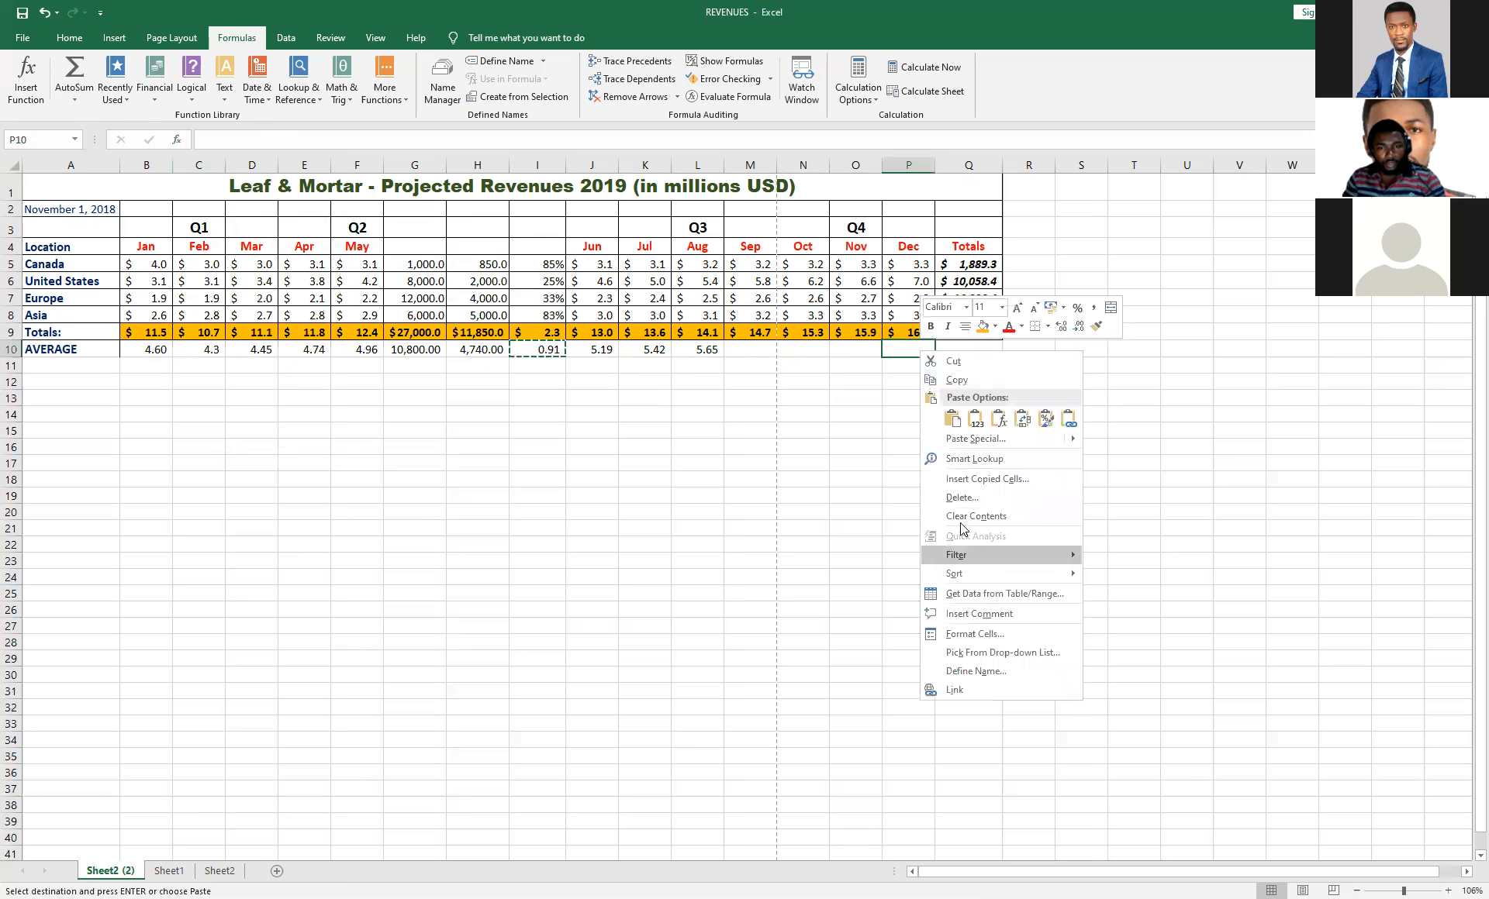
{"action": "left_click", "coordinate": [952, 420]}
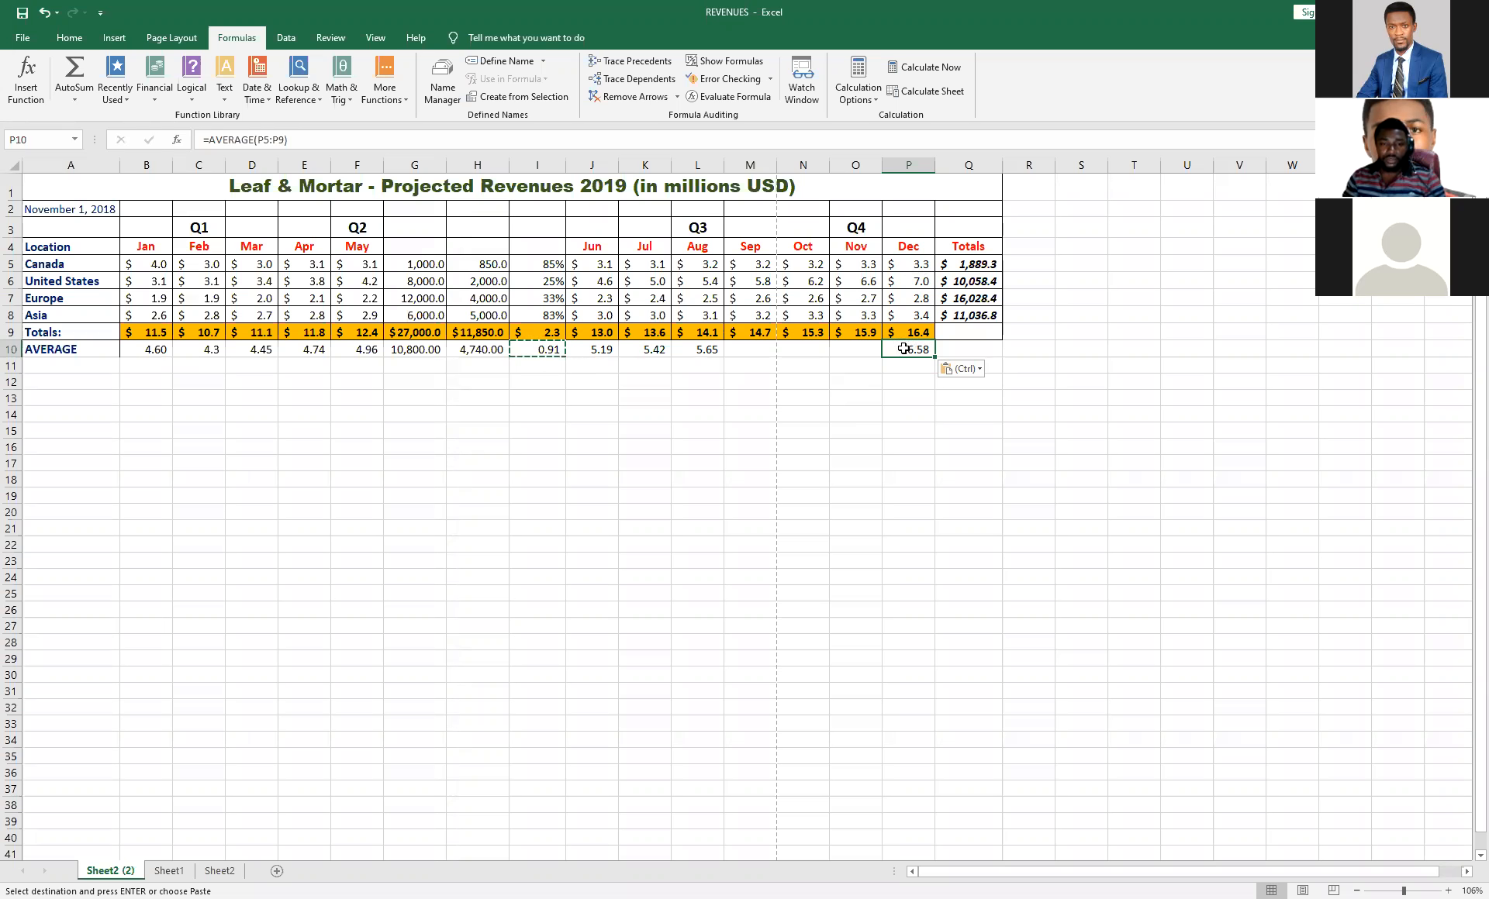
{"action": "key", "text": "Delete"}
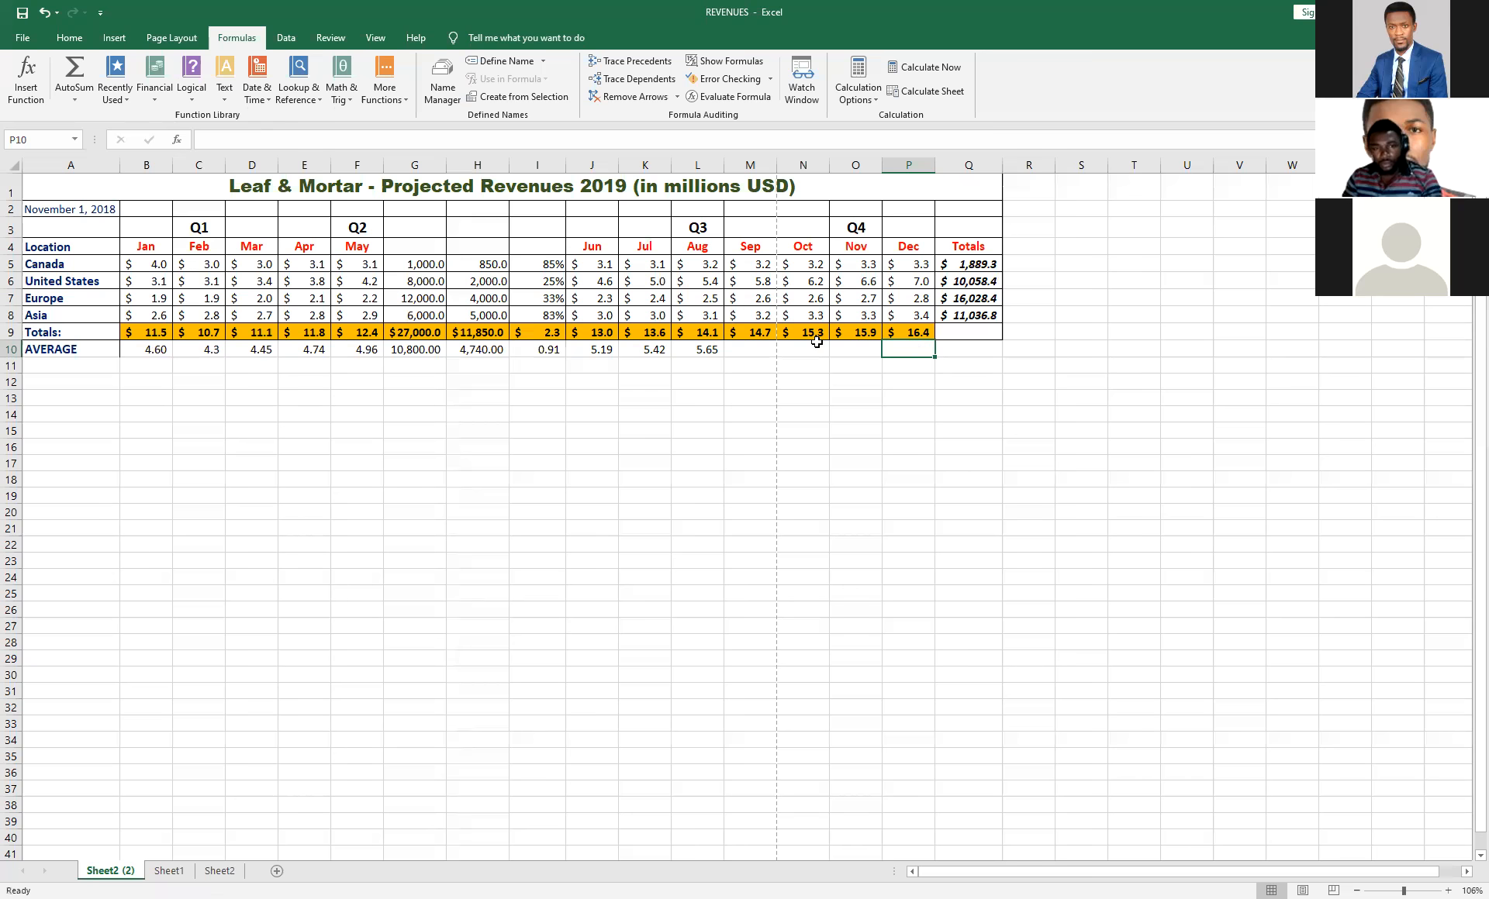
Fill August's average formula from L10 across the row to P10.
{"action": "left_click", "coordinate": [705, 349]}
{"action": "left_click_drag", "start_coordinate": [725, 357], "coordinate": [935, 355]}
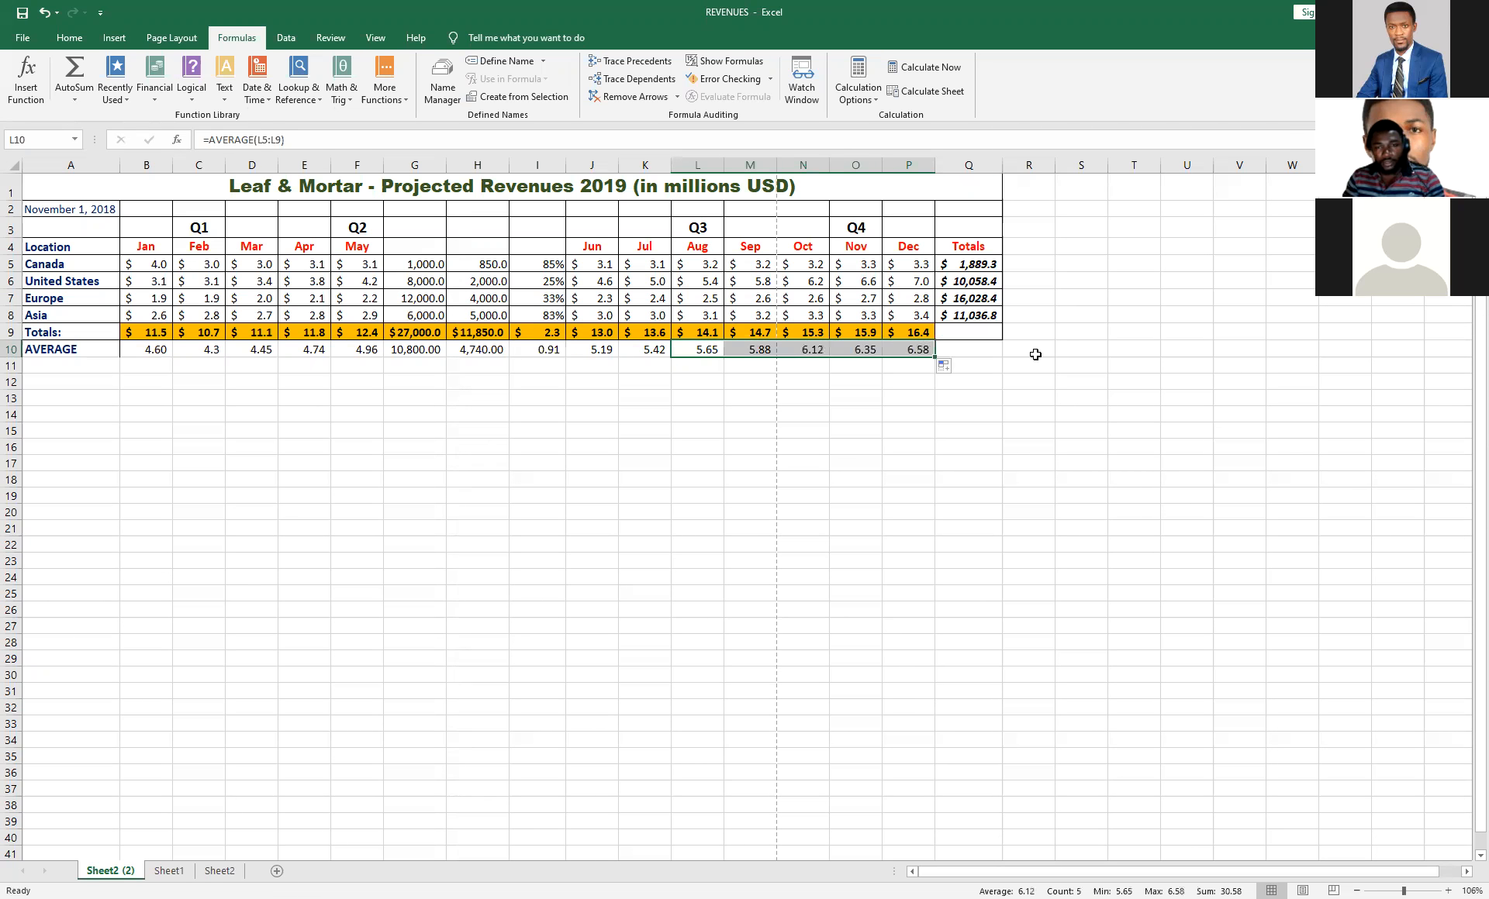
{"action": "left_click", "coordinate": [1035, 354]}
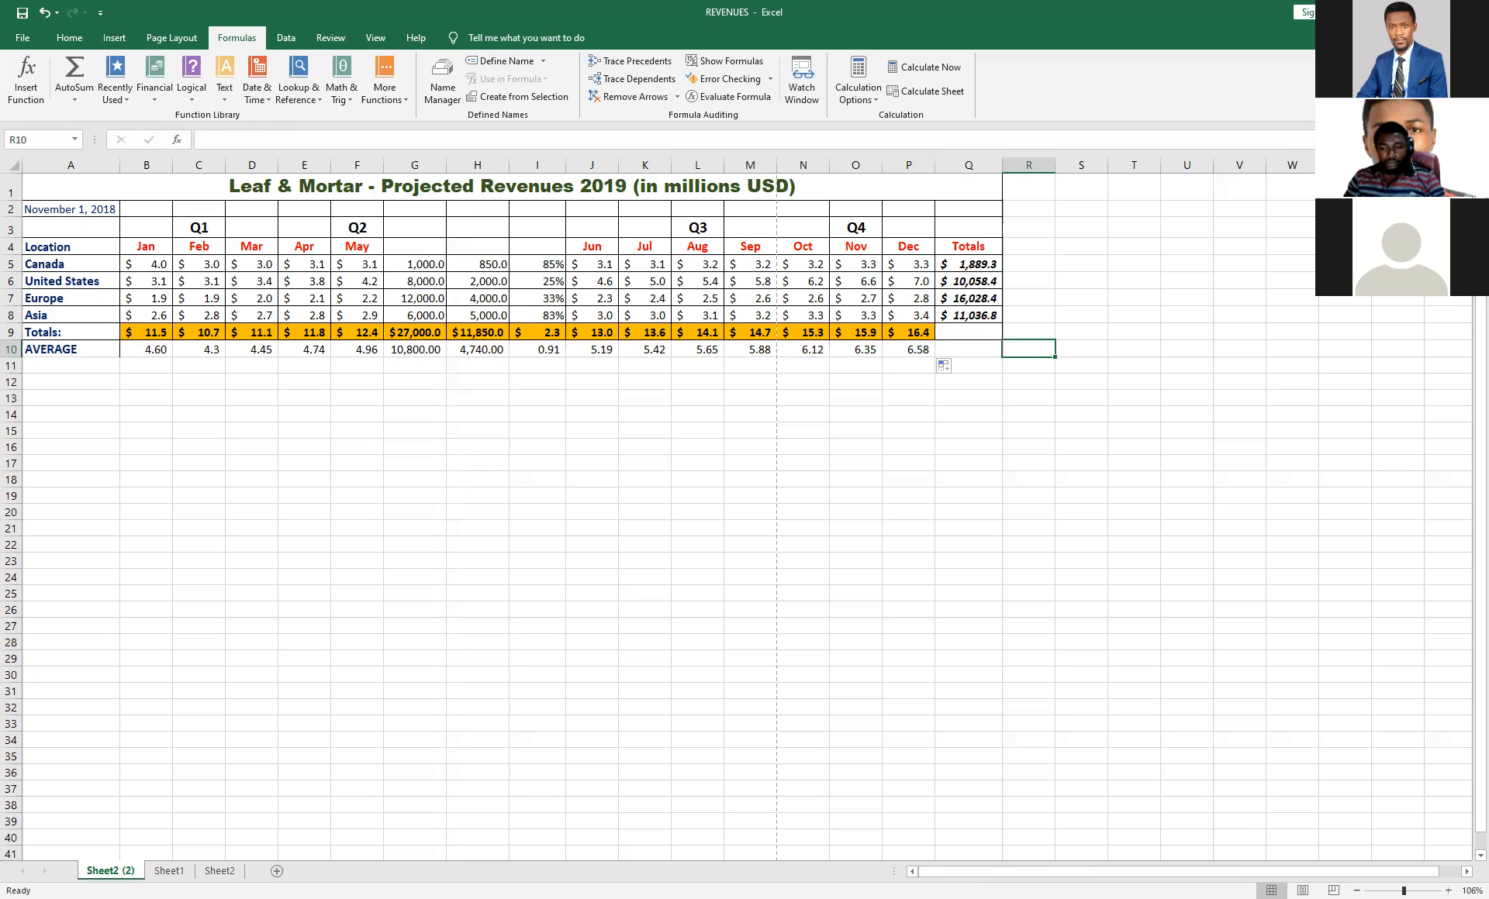
Freeze the first column of Sheet2 (2), scroll across the months to test it, and unfreeze the panes.
{"action": "scroll", "coordinate": [1333, 846], "scroll_direction": "up", "scroll_amount": 9, "text": "ctrl"}
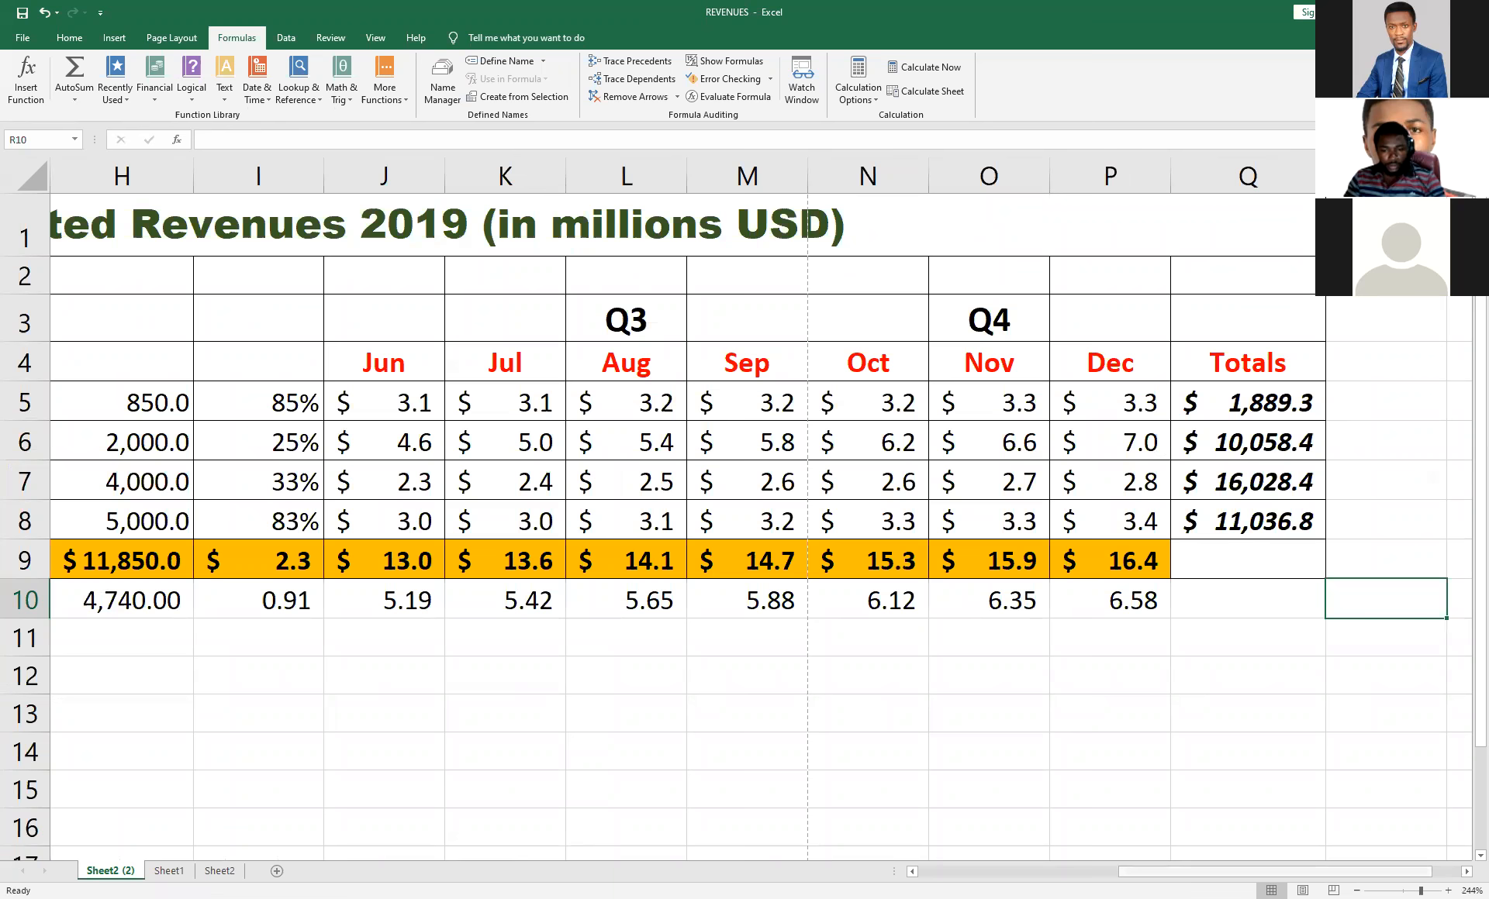
{"action": "left_click", "coordinate": [1030, 869]}
{"action": "left_click", "coordinate": [989, 870]}
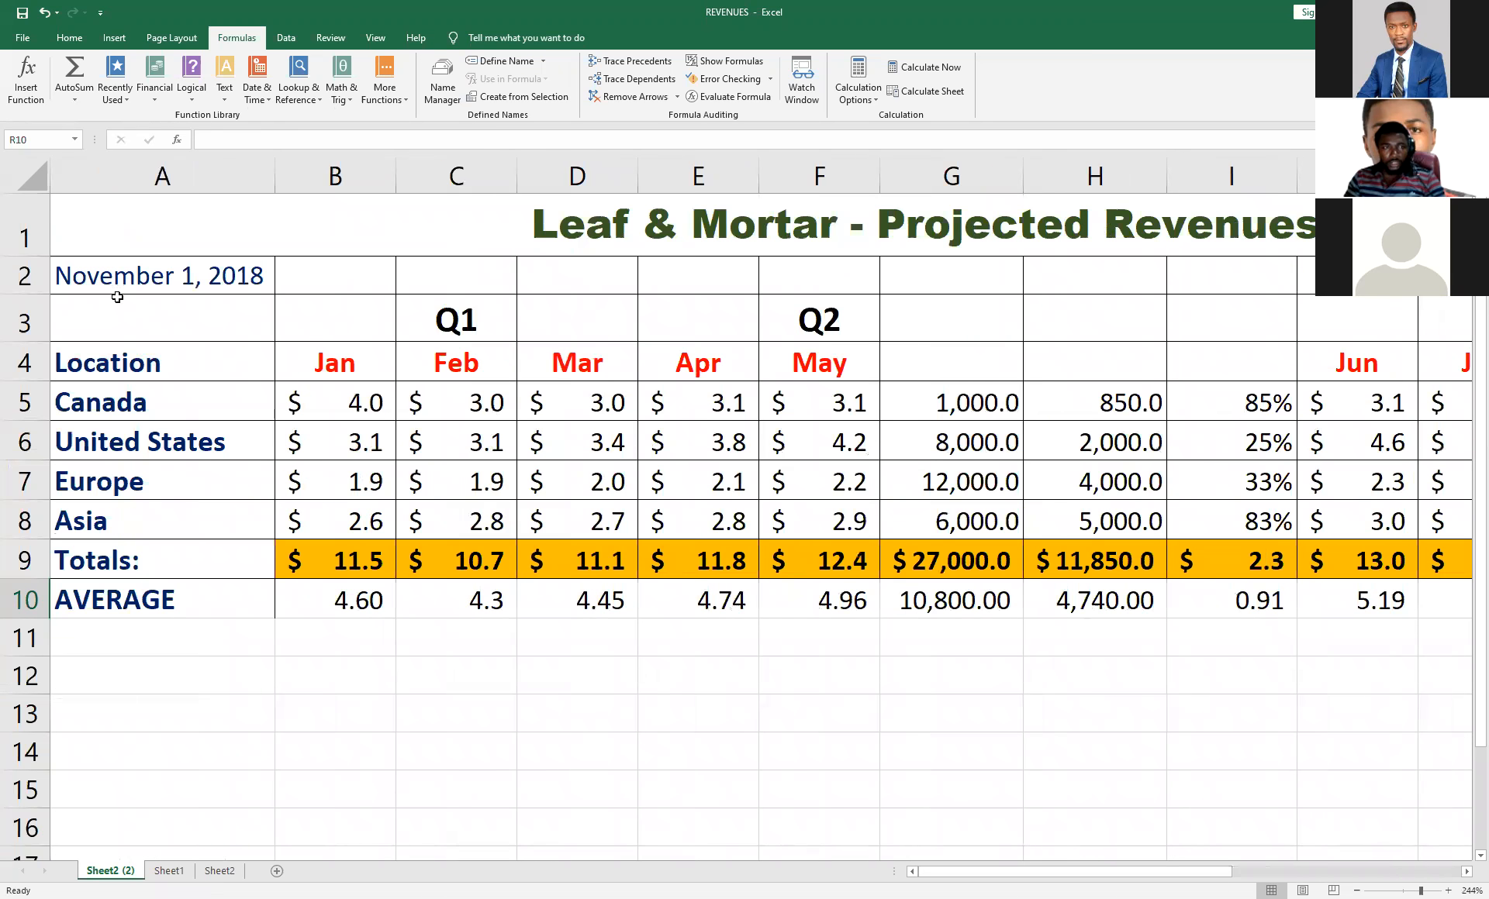
{"action": "left_click", "coordinate": [286, 37]}
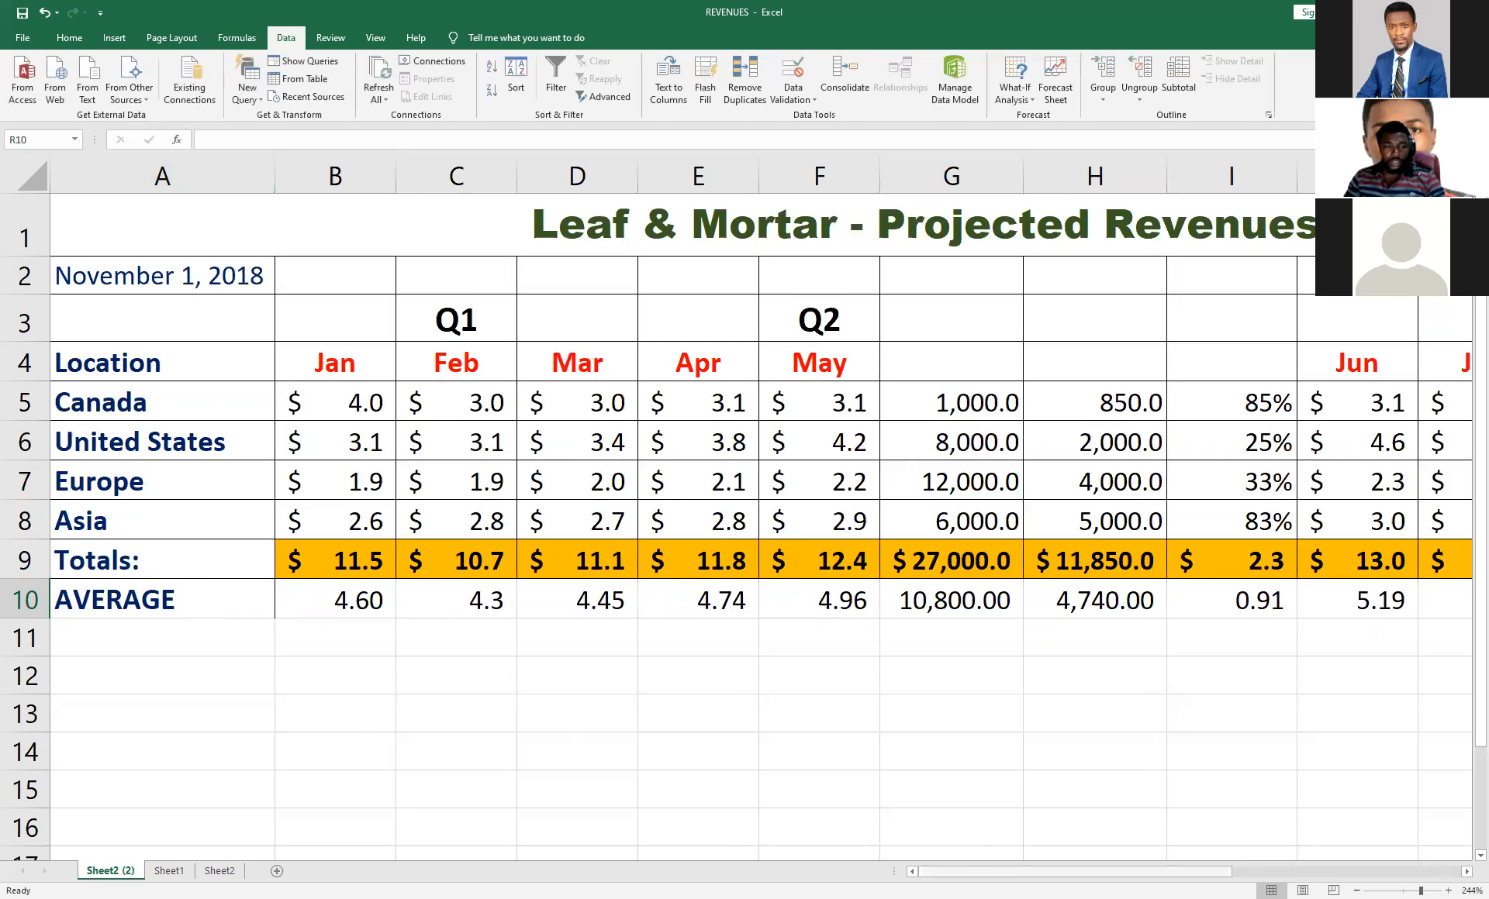
{"action": "mouse_move", "coordinate": [1001, 871]}
{"action": "left_mouse_down"}
{"action": "mouse_move", "coordinate": [1155, 869]}
{"action": "mouse_move", "coordinate": [1000, 867]}
{"action": "left_mouse_up"}
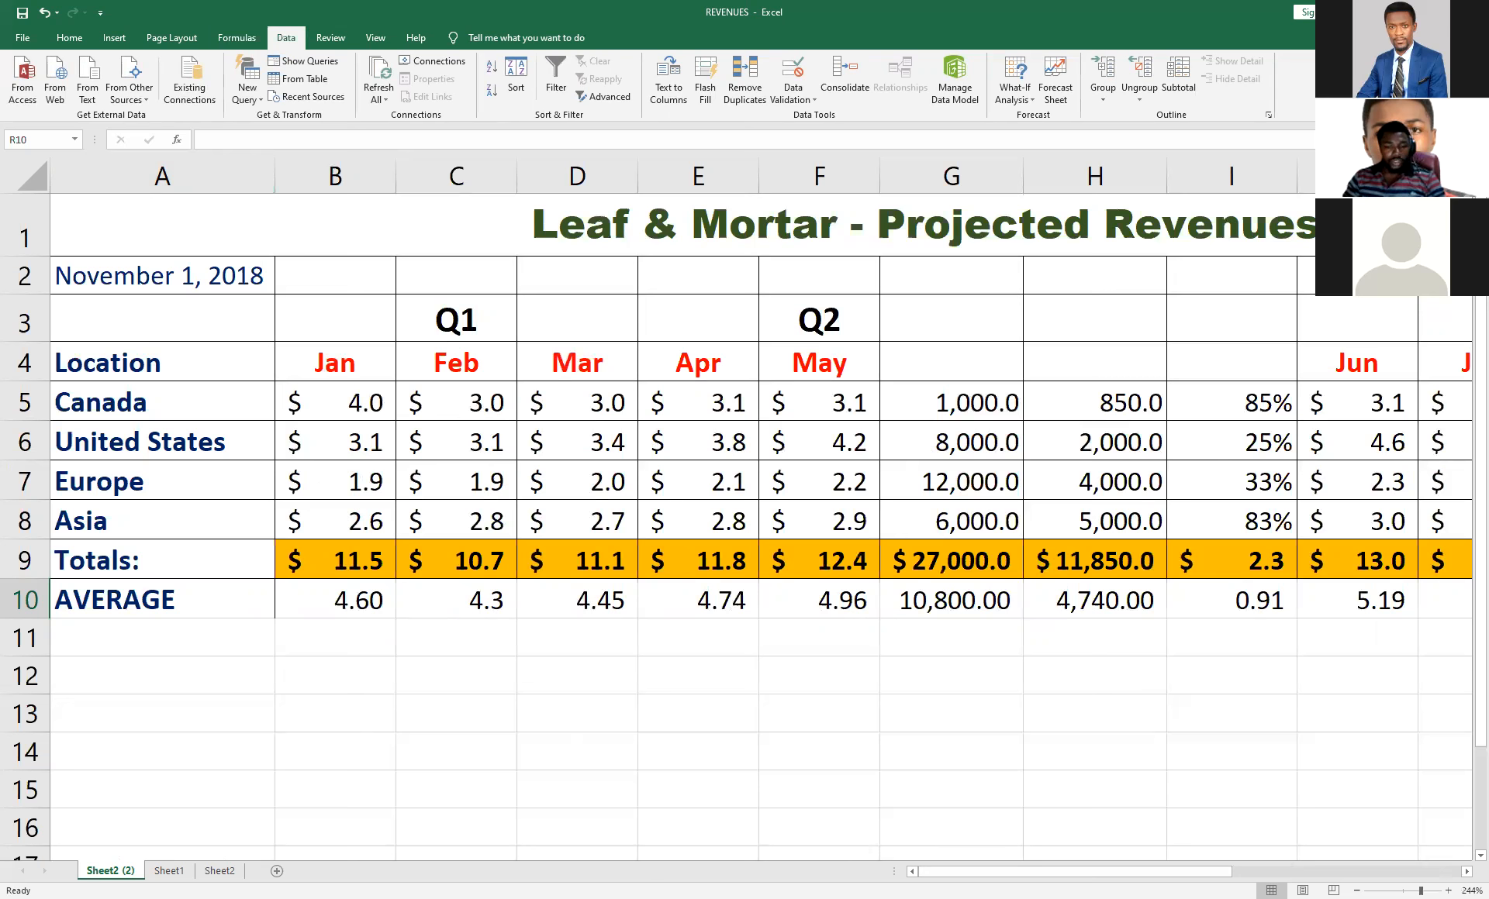
{"action": "mouse_move", "coordinate": [1075, 872]}
{"action": "left_mouse_down"}
{"action": "mouse_move", "coordinate": [1275, 872]}
{"action": "mouse_move", "coordinate": [1074, 871]}
{"action": "left_mouse_up"}
{"action": "left_click", "coordinate": [376, 38]}
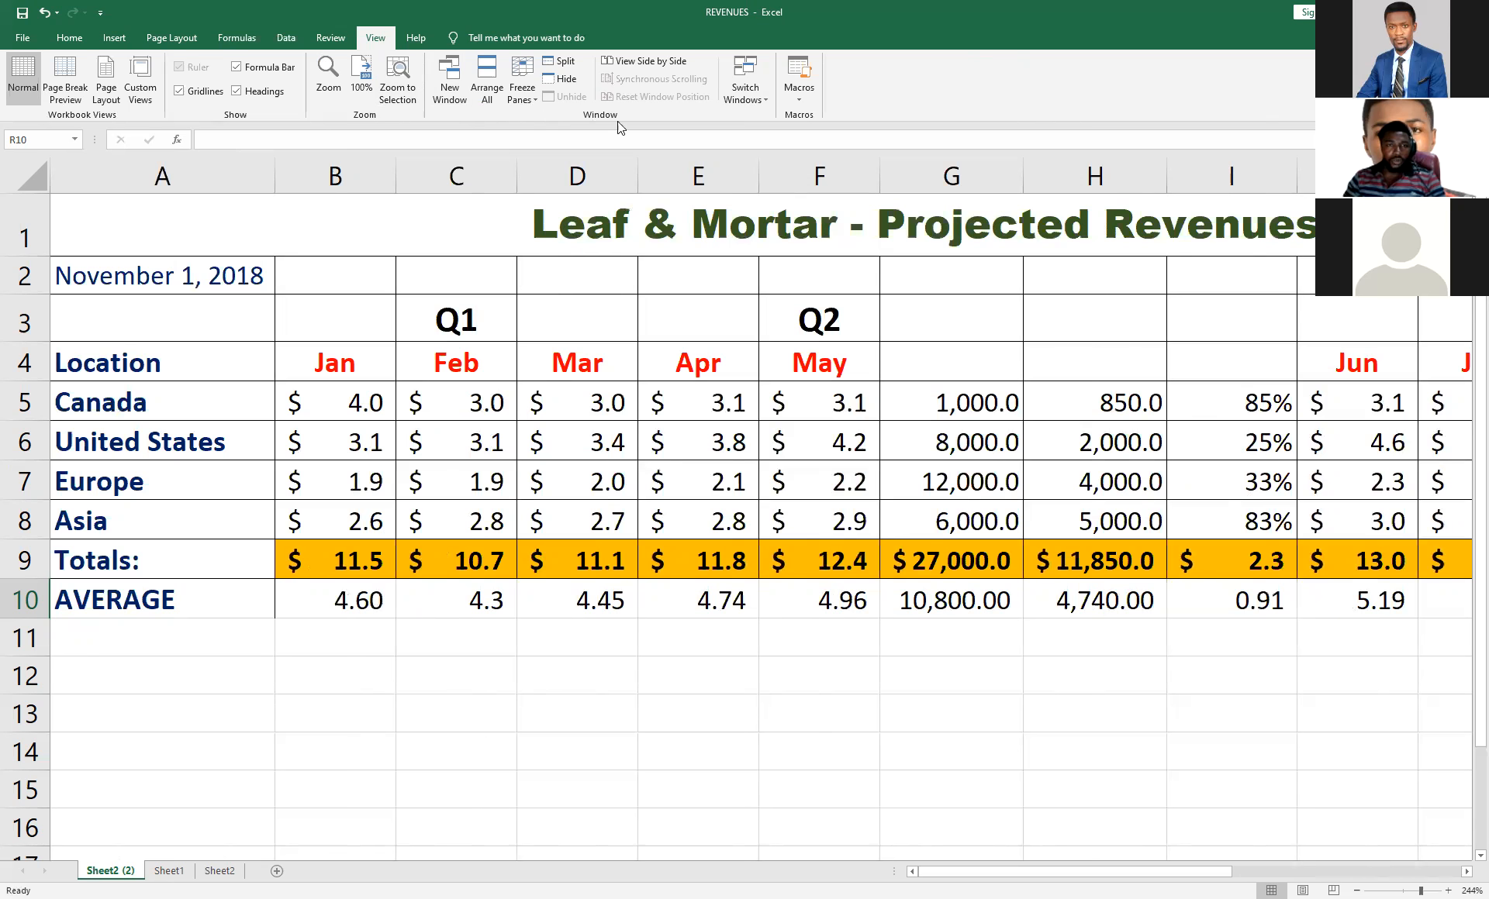
{"action": "left_click", "coordinate": [522, 87]}
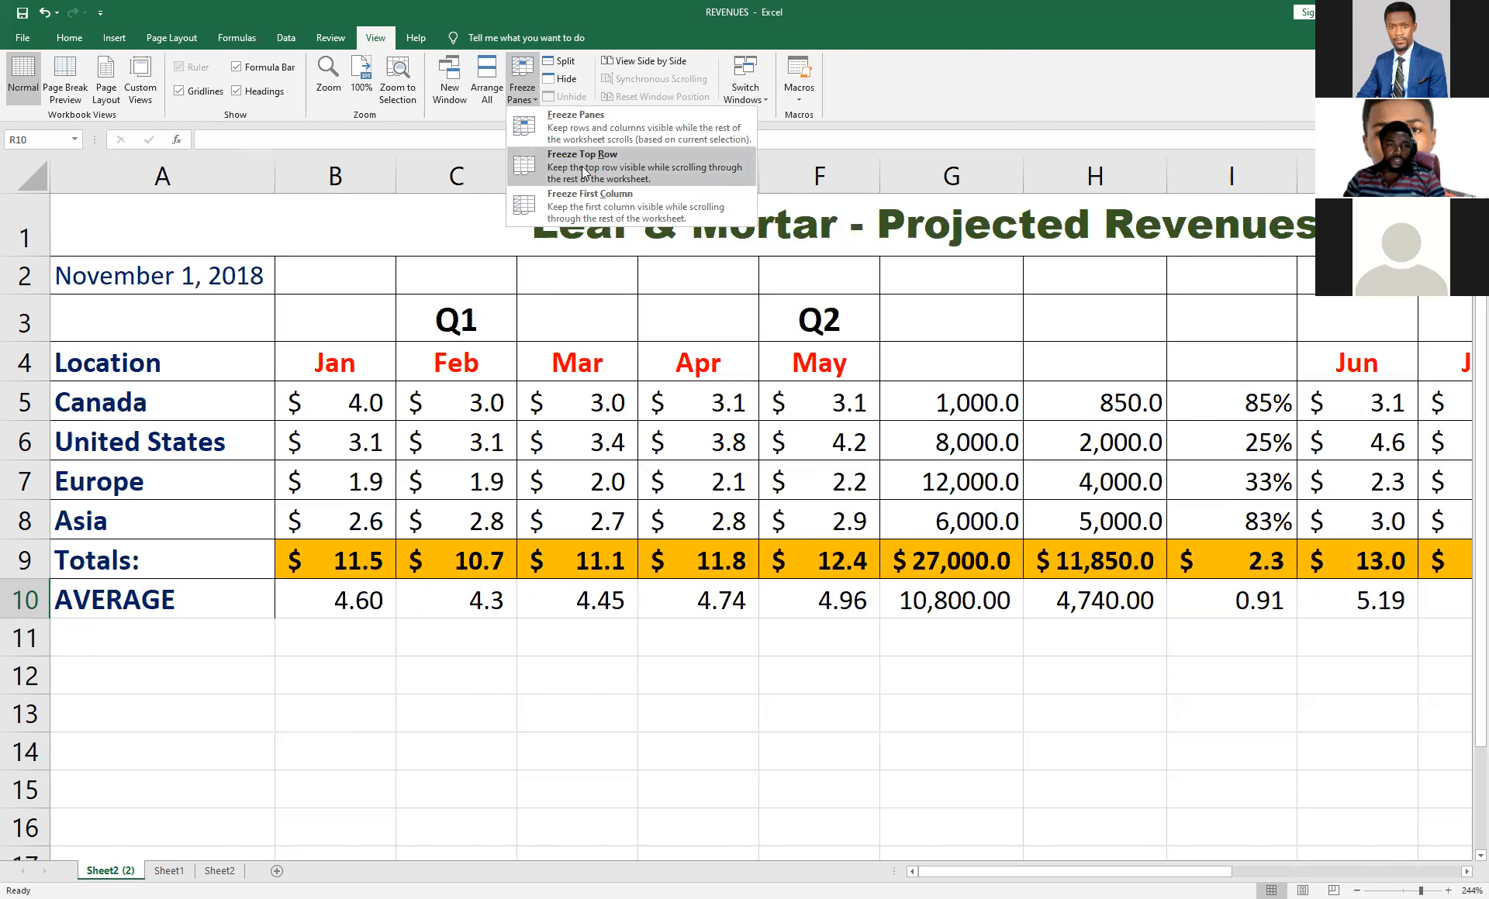
{"action": "left_click", "coordinate": [594, 208]}
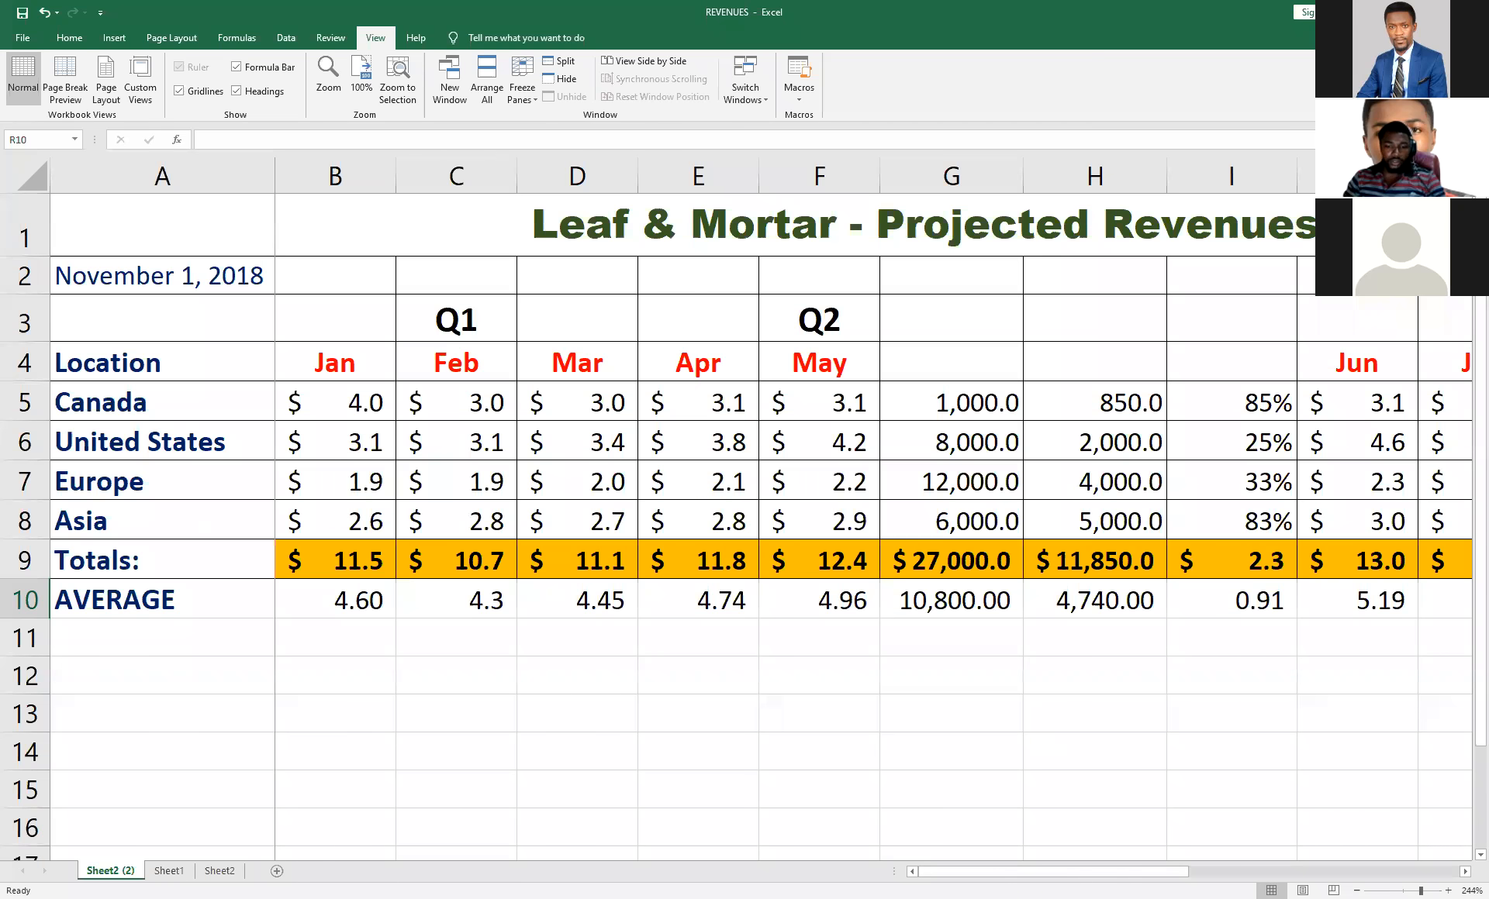
{"action": "mouse_move", "coordinate": [1053, 872]}
{"action": "left_mouse_down"}
{"action": "mouse_move", "coordinate": [1234, 872]}
{"action": "mouse_move", "coordinate": [1052, 872]}
{"action": "left_mouse_up"}
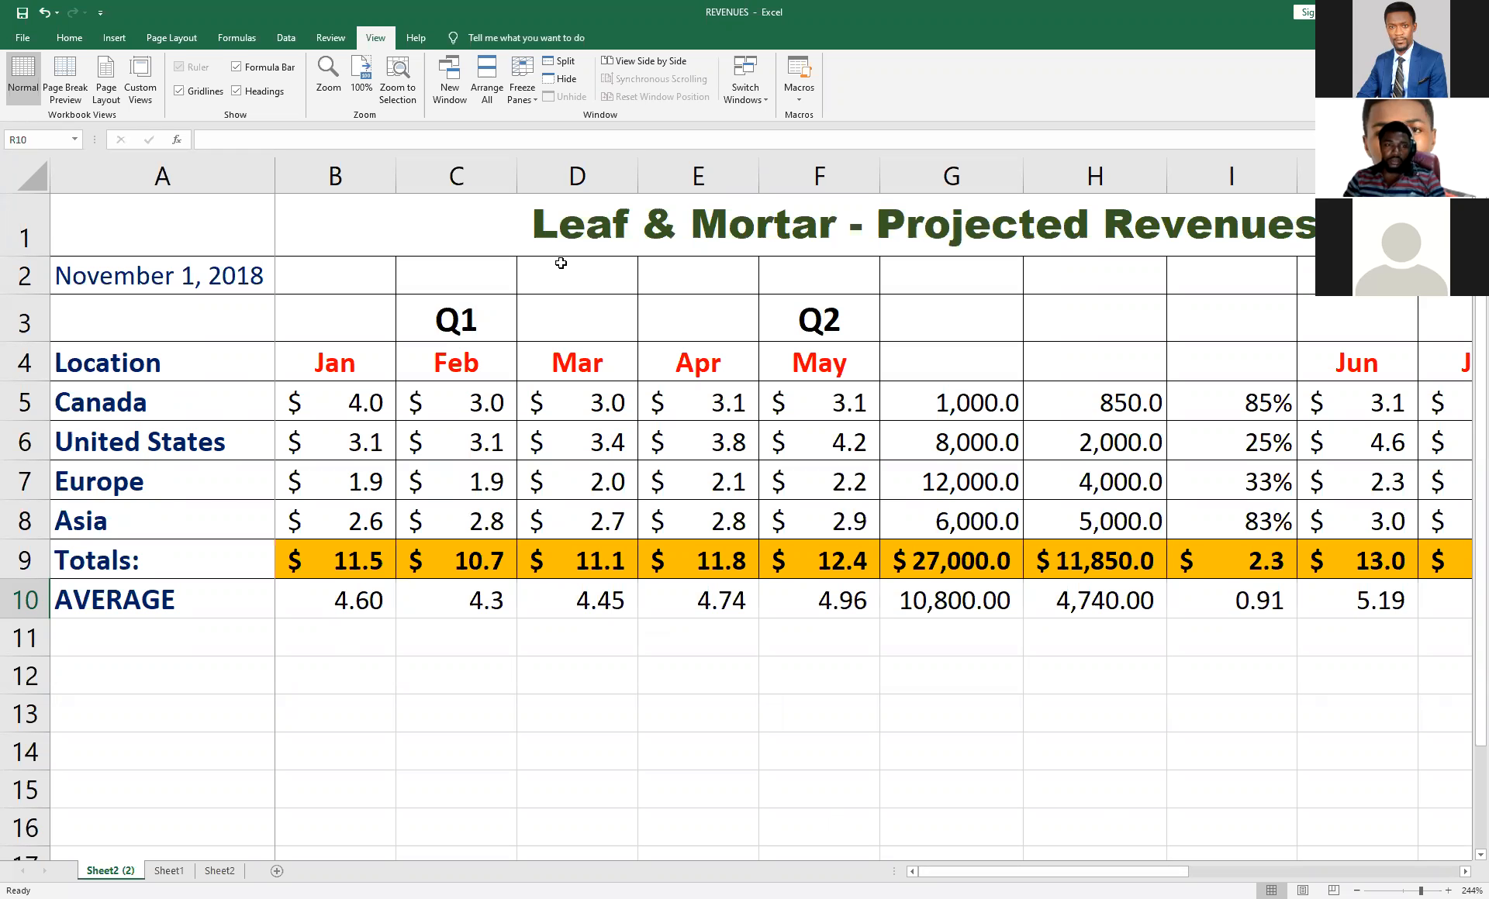
{"action": "left_click", "coordinate": [577, 127]}
{"action": "mouse_move", "coordinate": [926, 870]}
{"action": "left_mouse_down"}
{"action": "mouse_move", "coordinate": [1125, 870]}
{"action": "mouse_move", "coordinate": [926, 870]}
{"action": "left_mouse_up"}
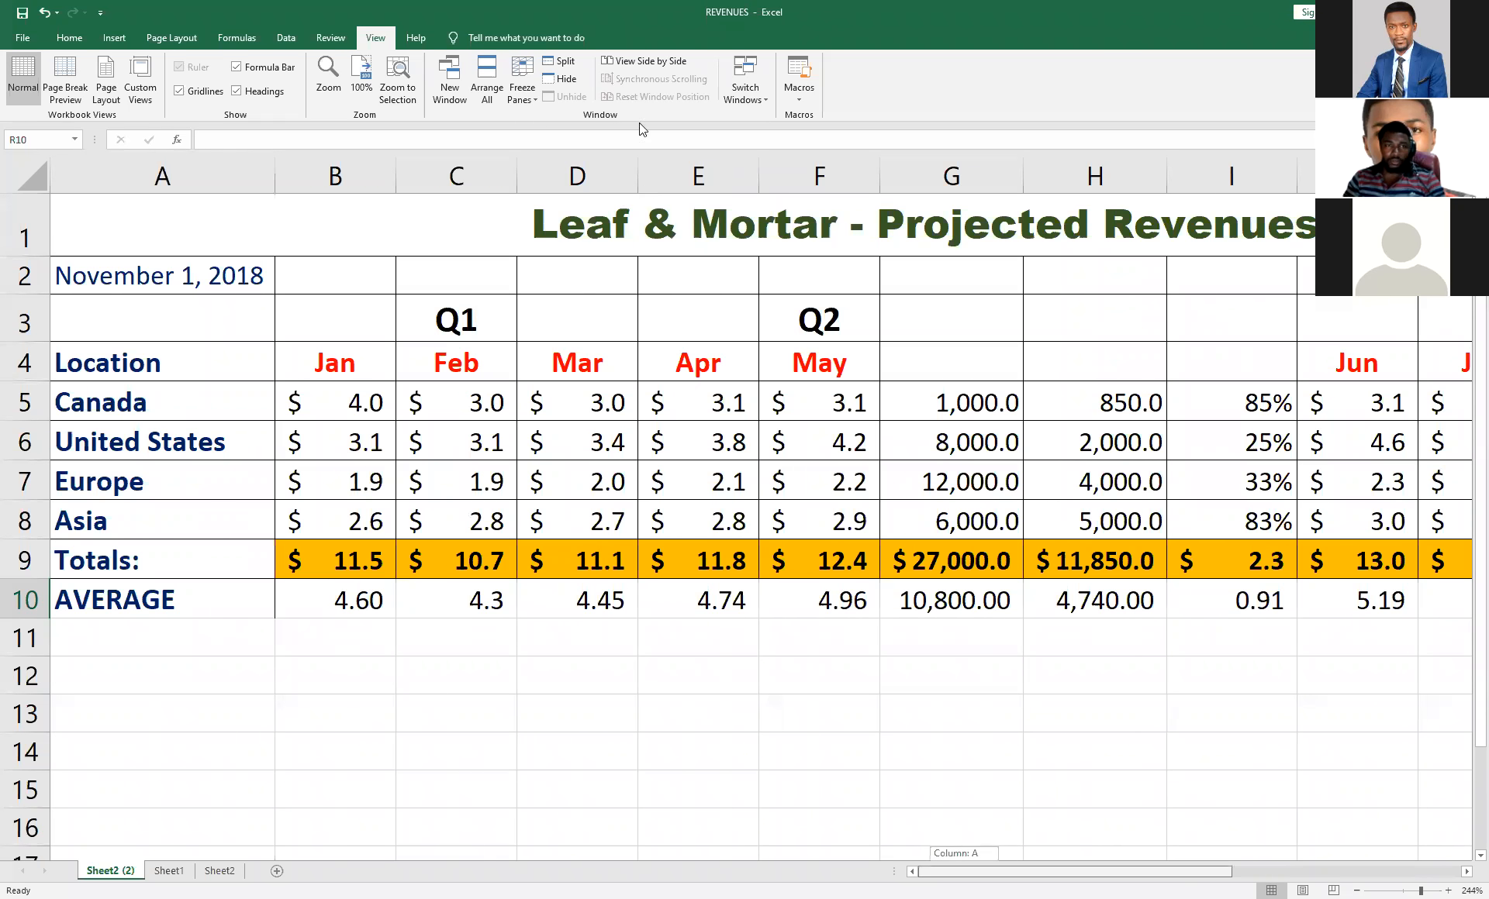
Freeze the first column again, scroll across the revenue columns, and release the frozen panes.
{"action": "left_click", "coordinate": [532, 102]}
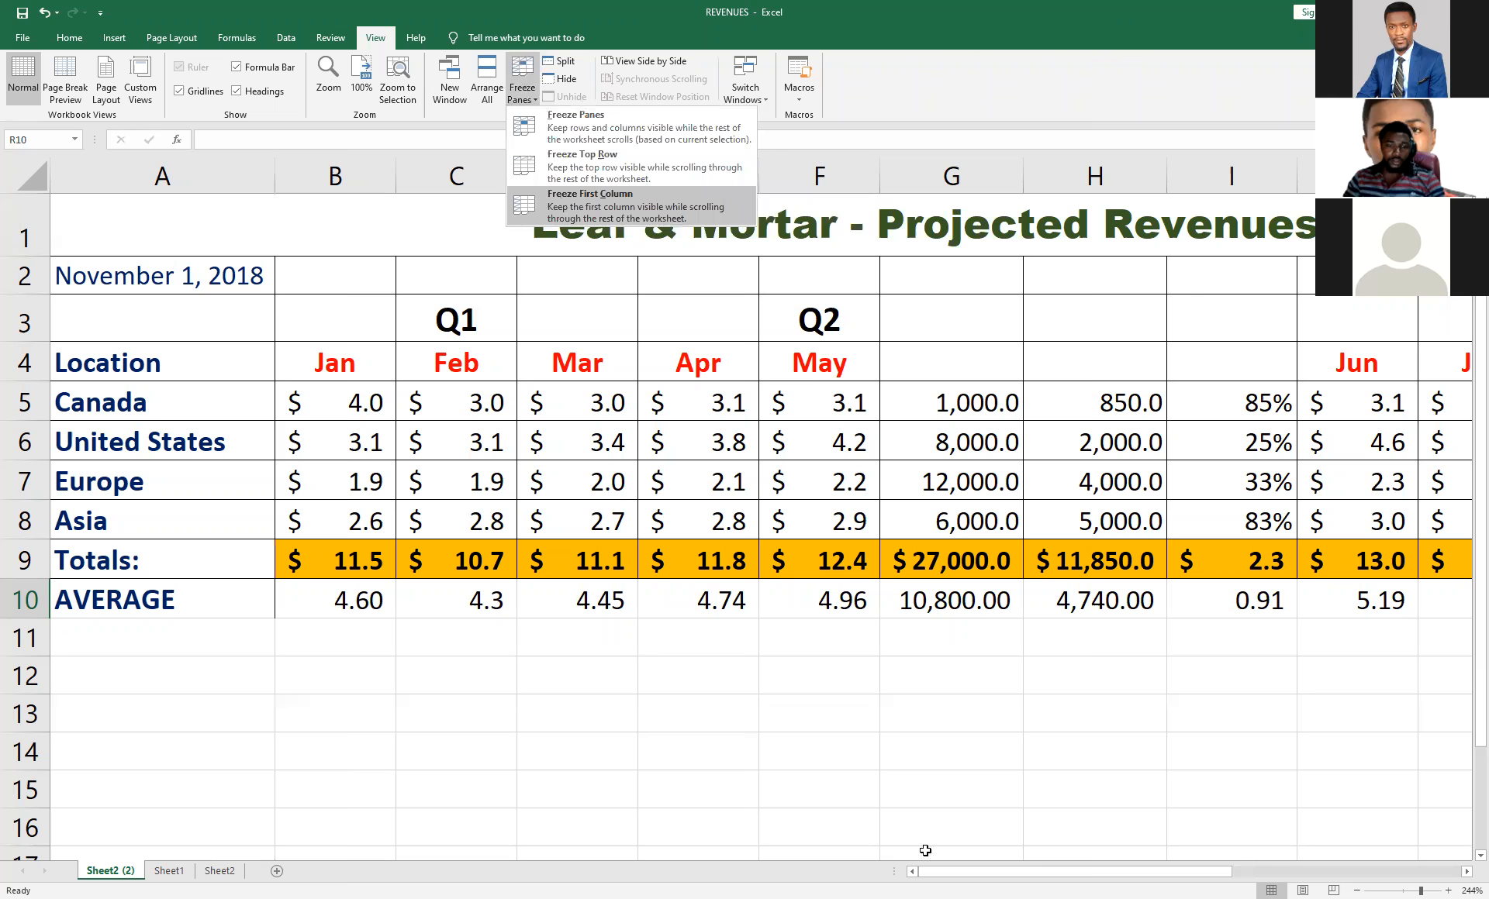
{"action": "left_click", "coordinate": [560, 197]}
{"action": "left_click_drag", "start_coordinate": [1053, 872], "coordinate": [531, 99]}
{"action": "left_click", "coordinate": [530, 97]}
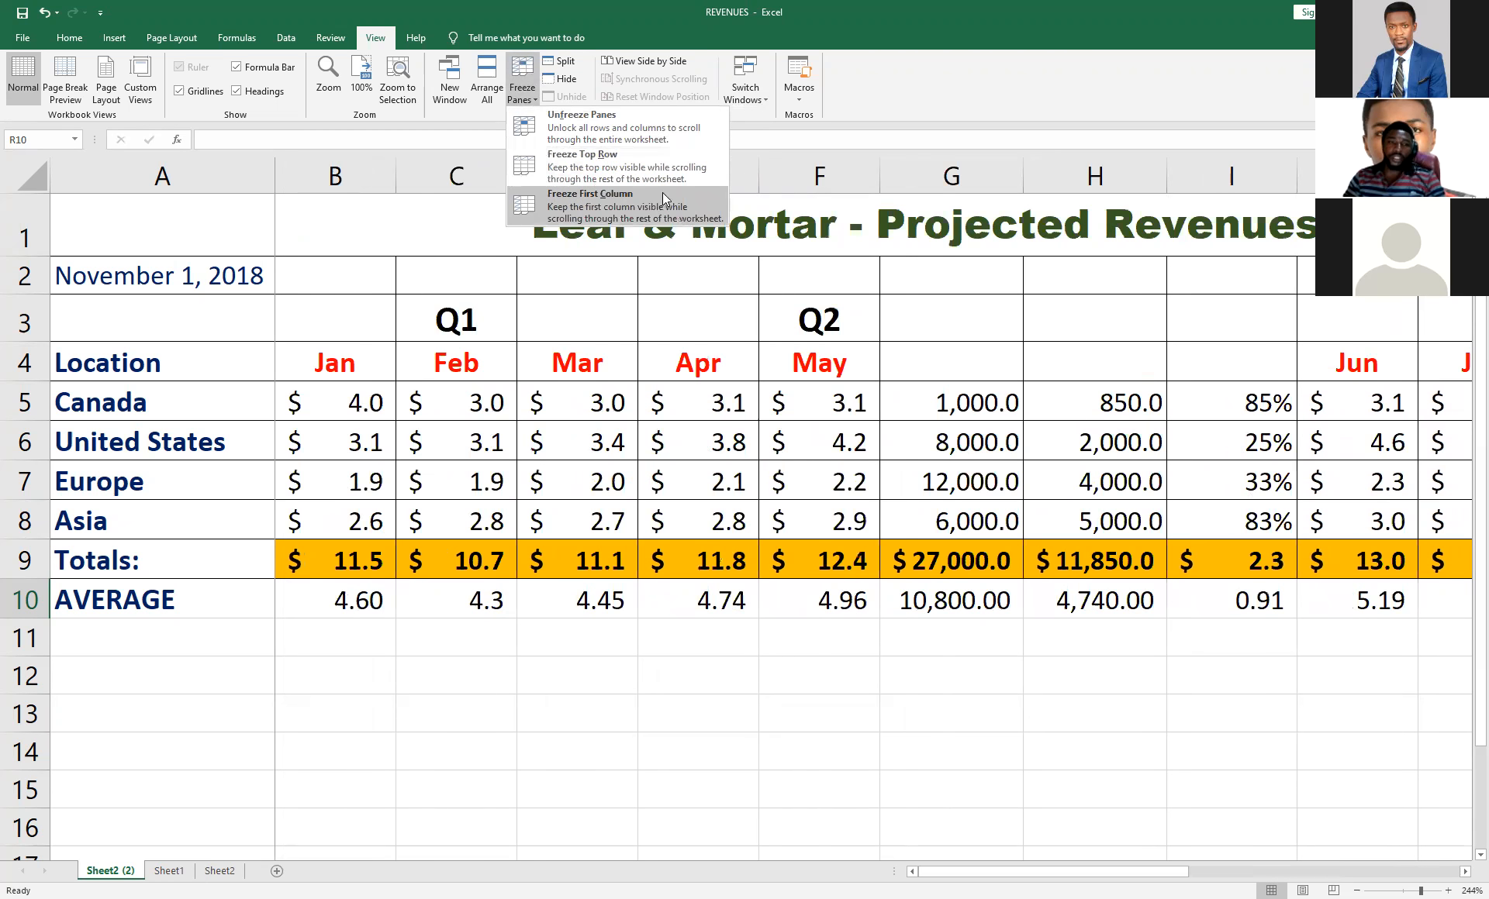
{"action": "left_click", "coordinate": [604, 126]}
{"action": "left_click", "coordinate": [70, 38]}
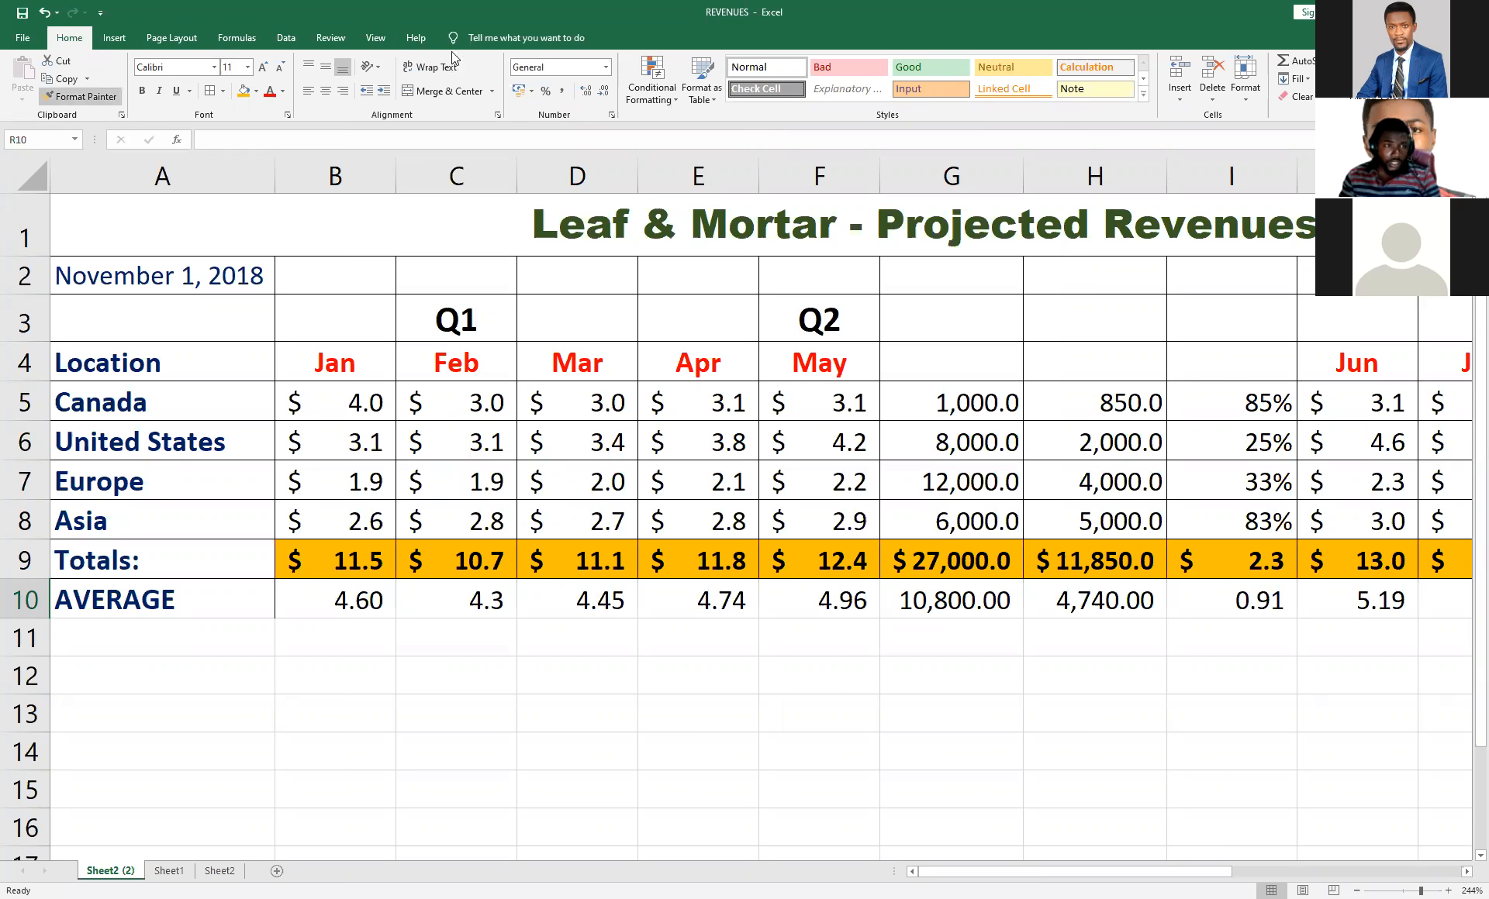
{"action": "left_click", "coordinate": [168, 39]}
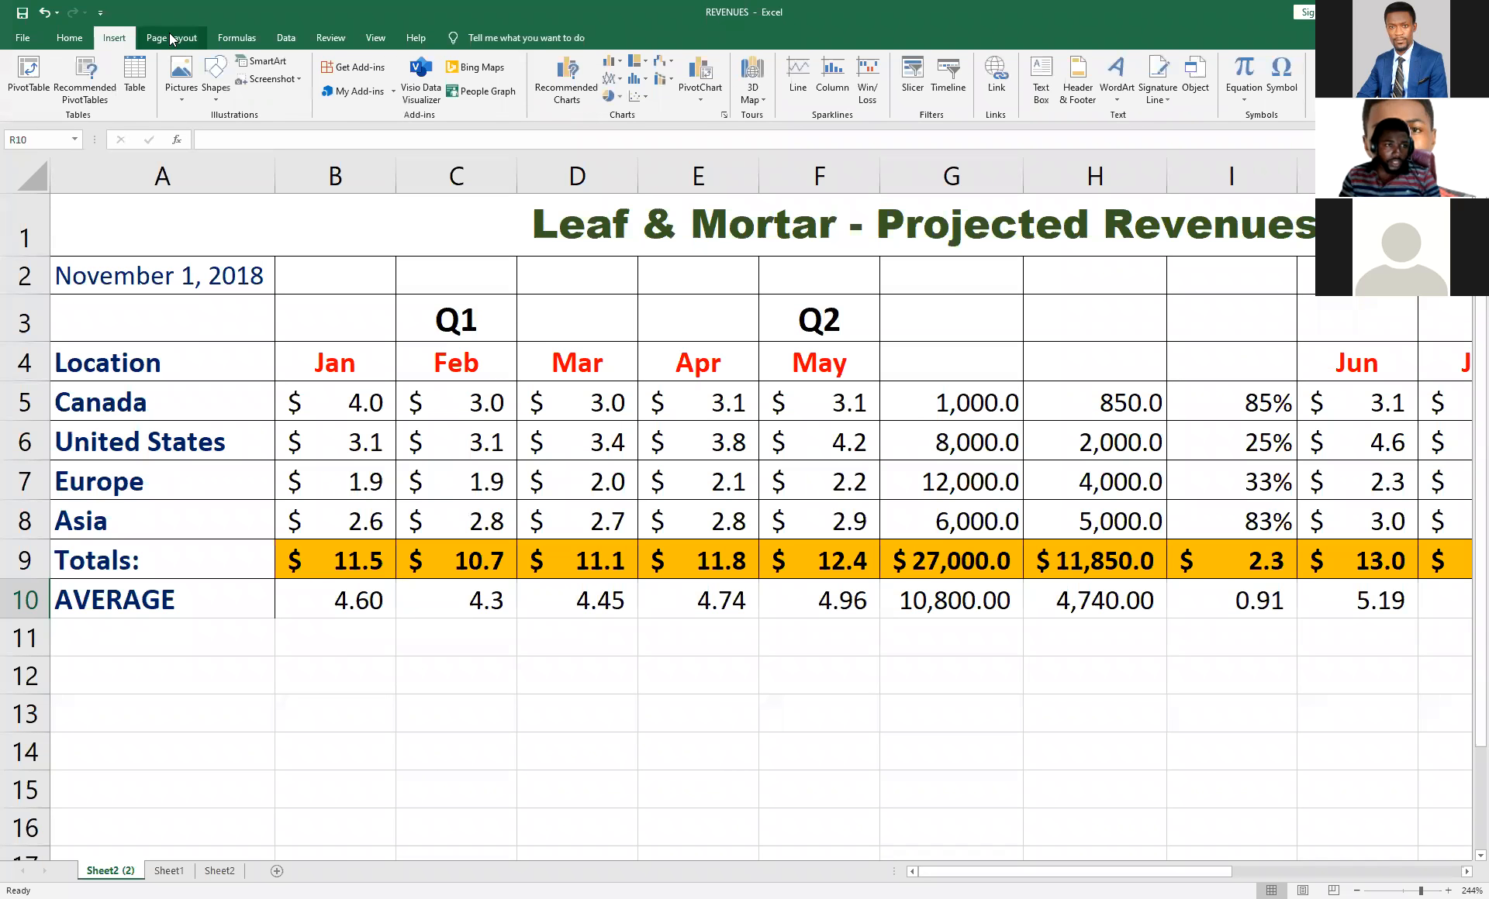
{"action": "left_click", "coordinate": [77, 36]}
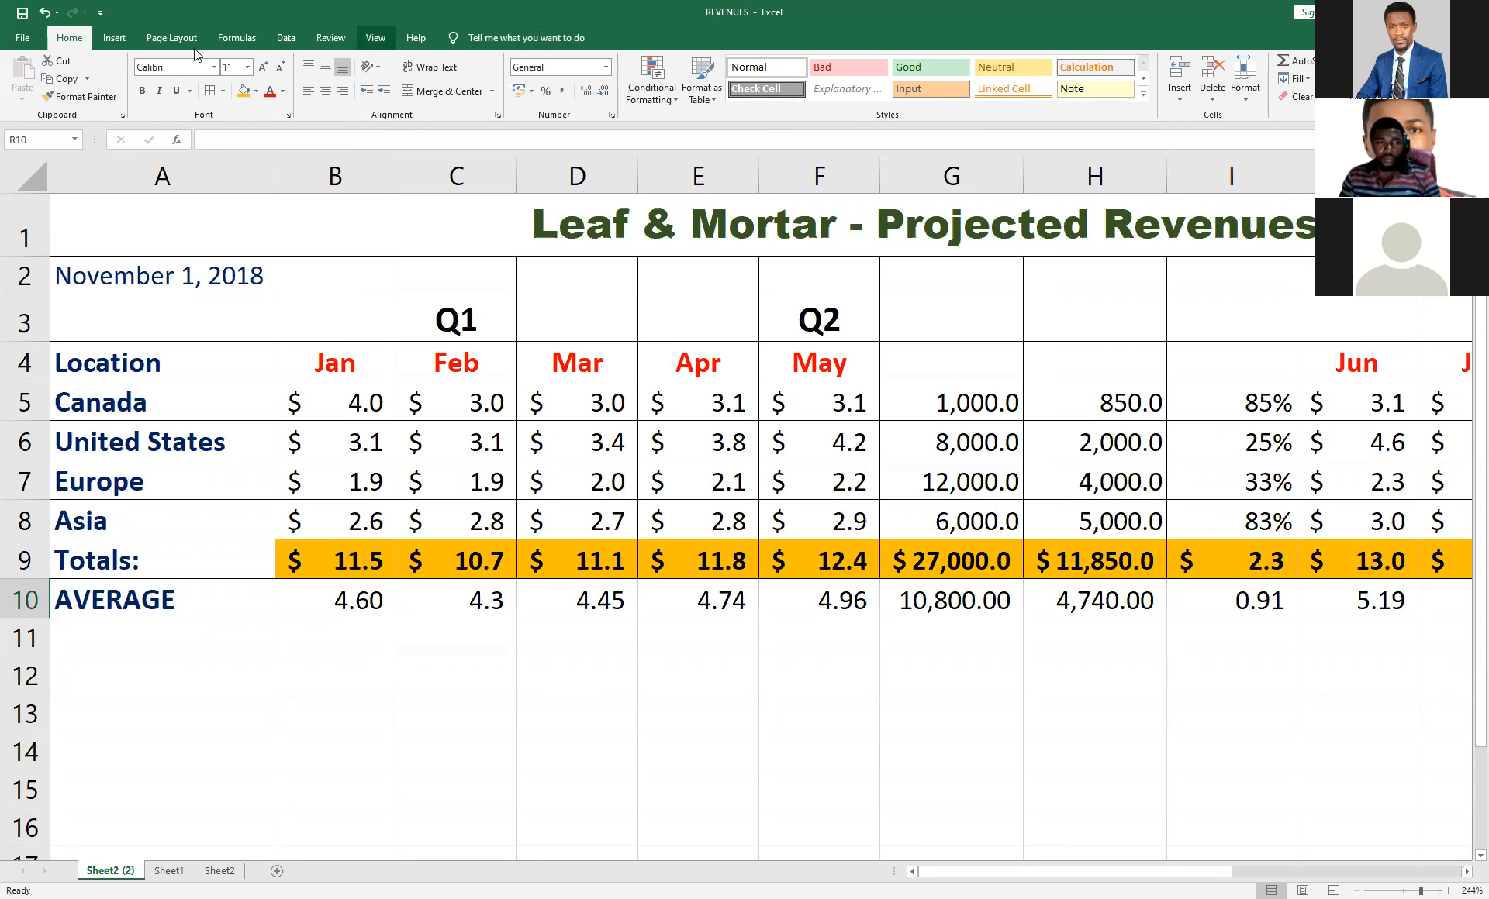
{"action": "left_click", "coordinate": [114, 37]}
{"action": "left_click", "coordinate": [78, 39]}
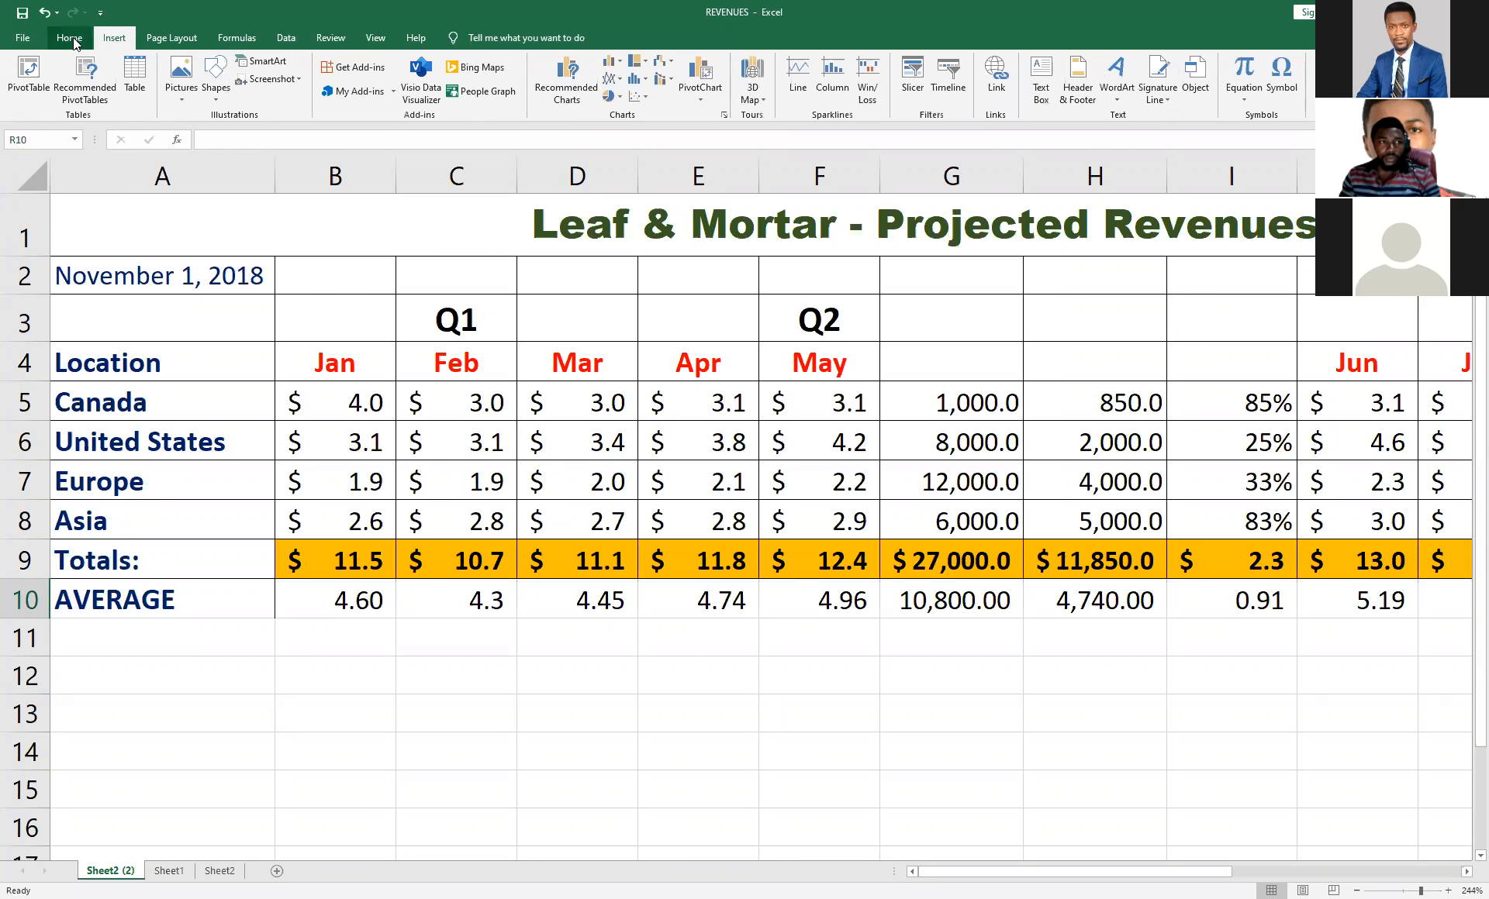
Search the commands for "CHA" and view the column and bar chart types offered.
{"action": "left_click", "coordinate": [513, 37]}
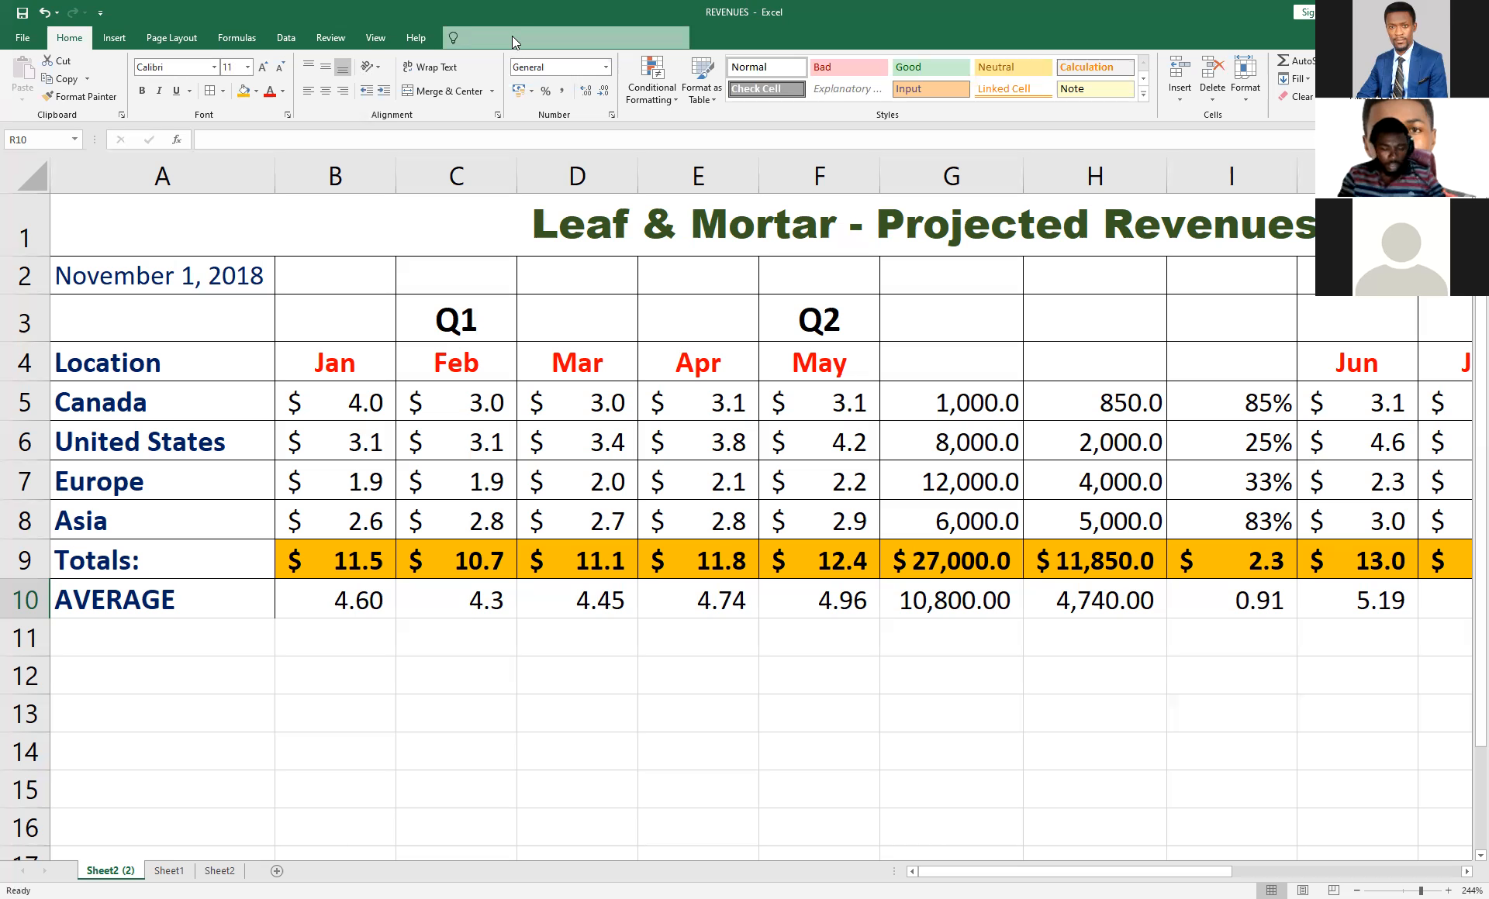
{"action": "type", "text": "C"}
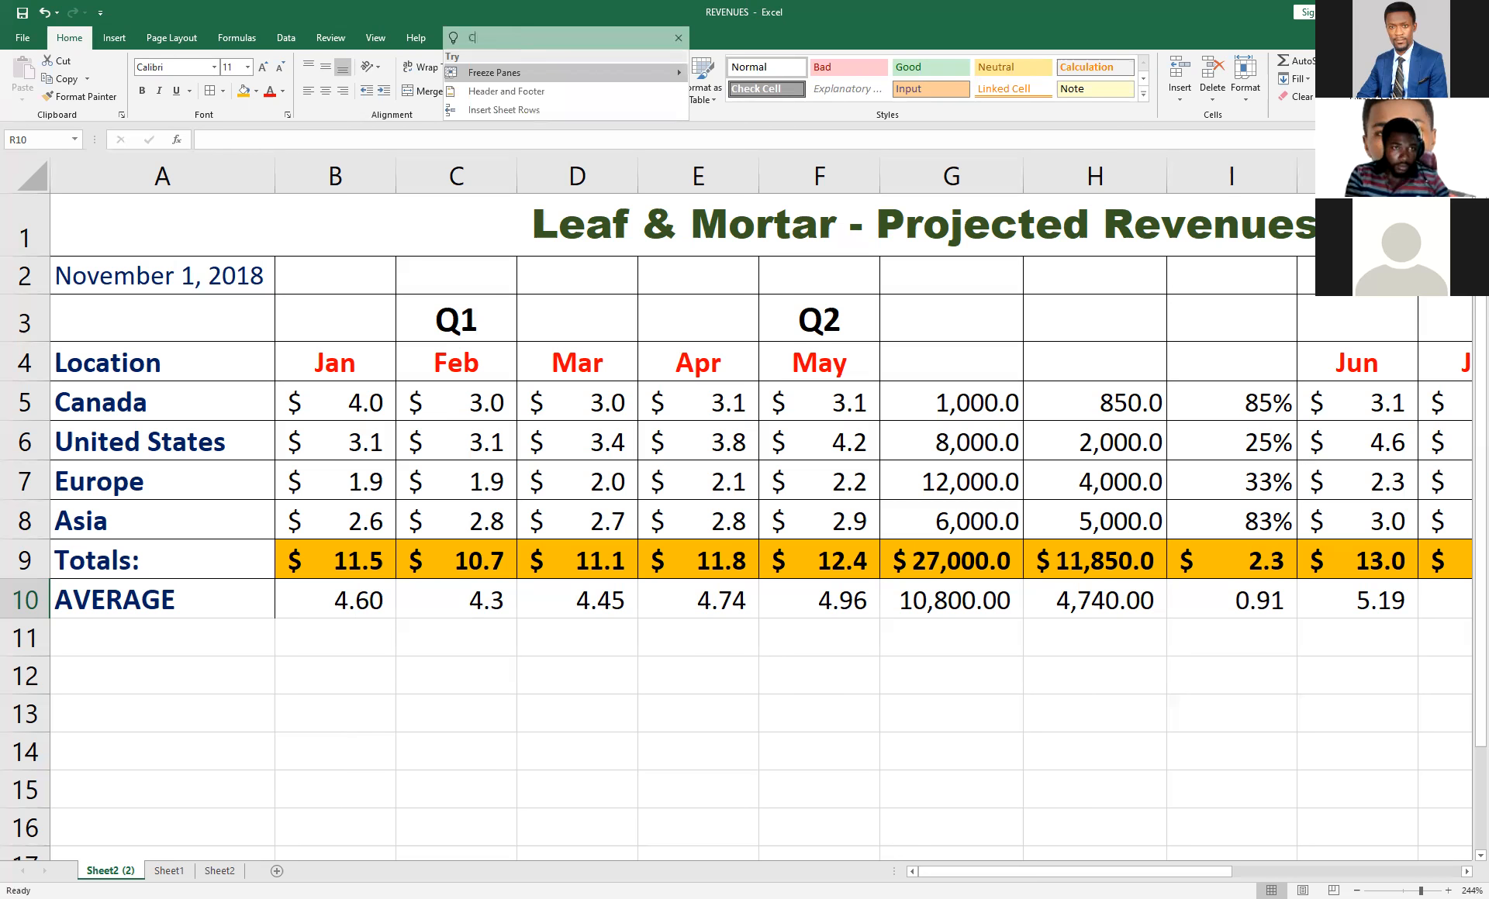
{"action": "type", "text": "HA"}
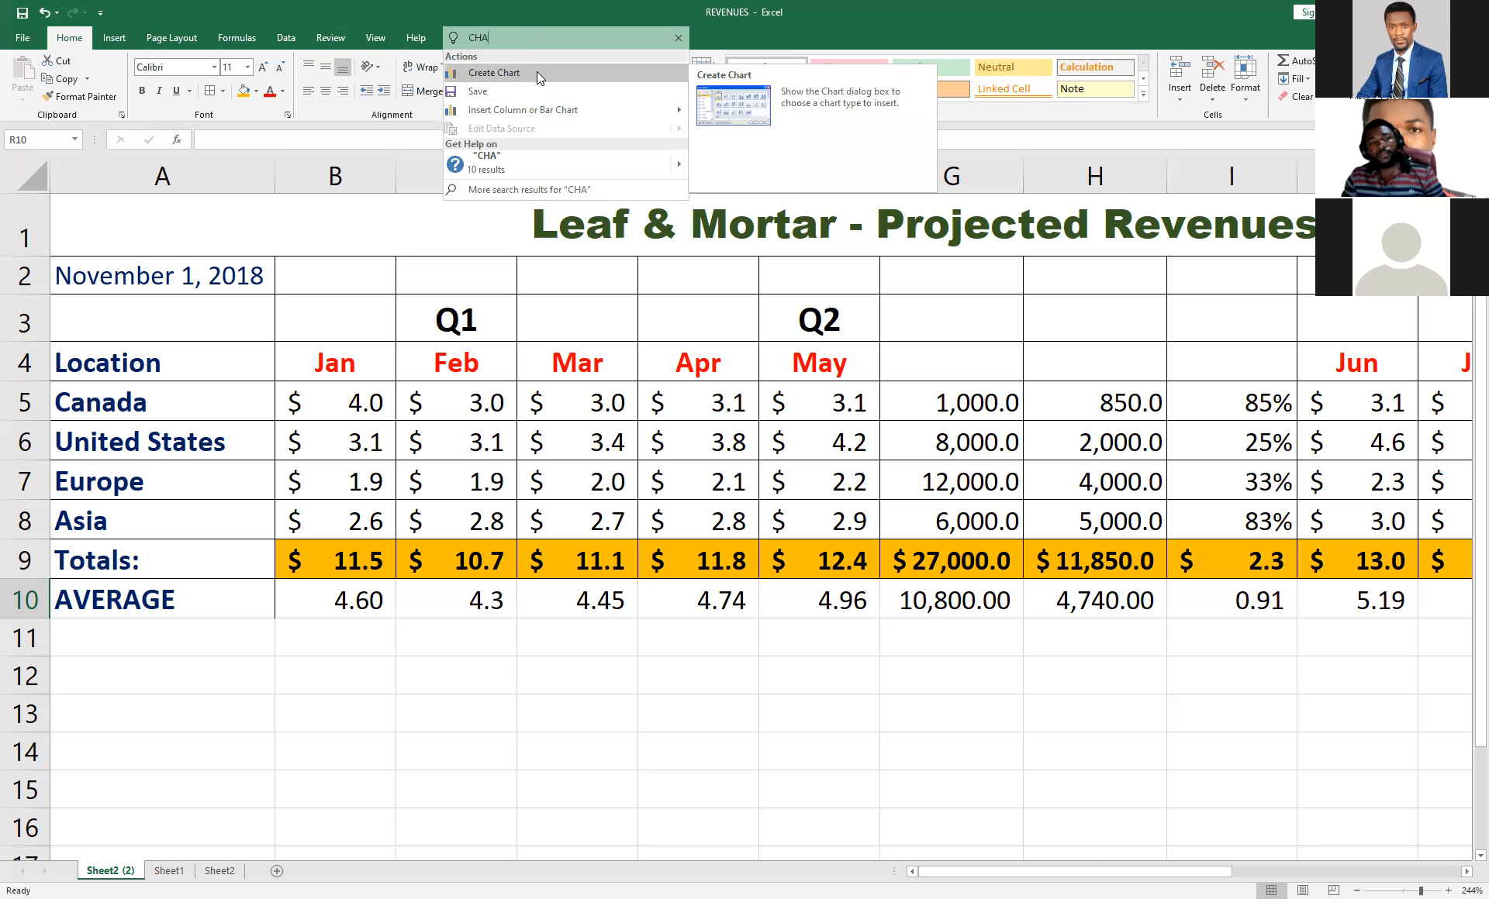
{"action": "mouse_move", "coordinate": [645, 110]}
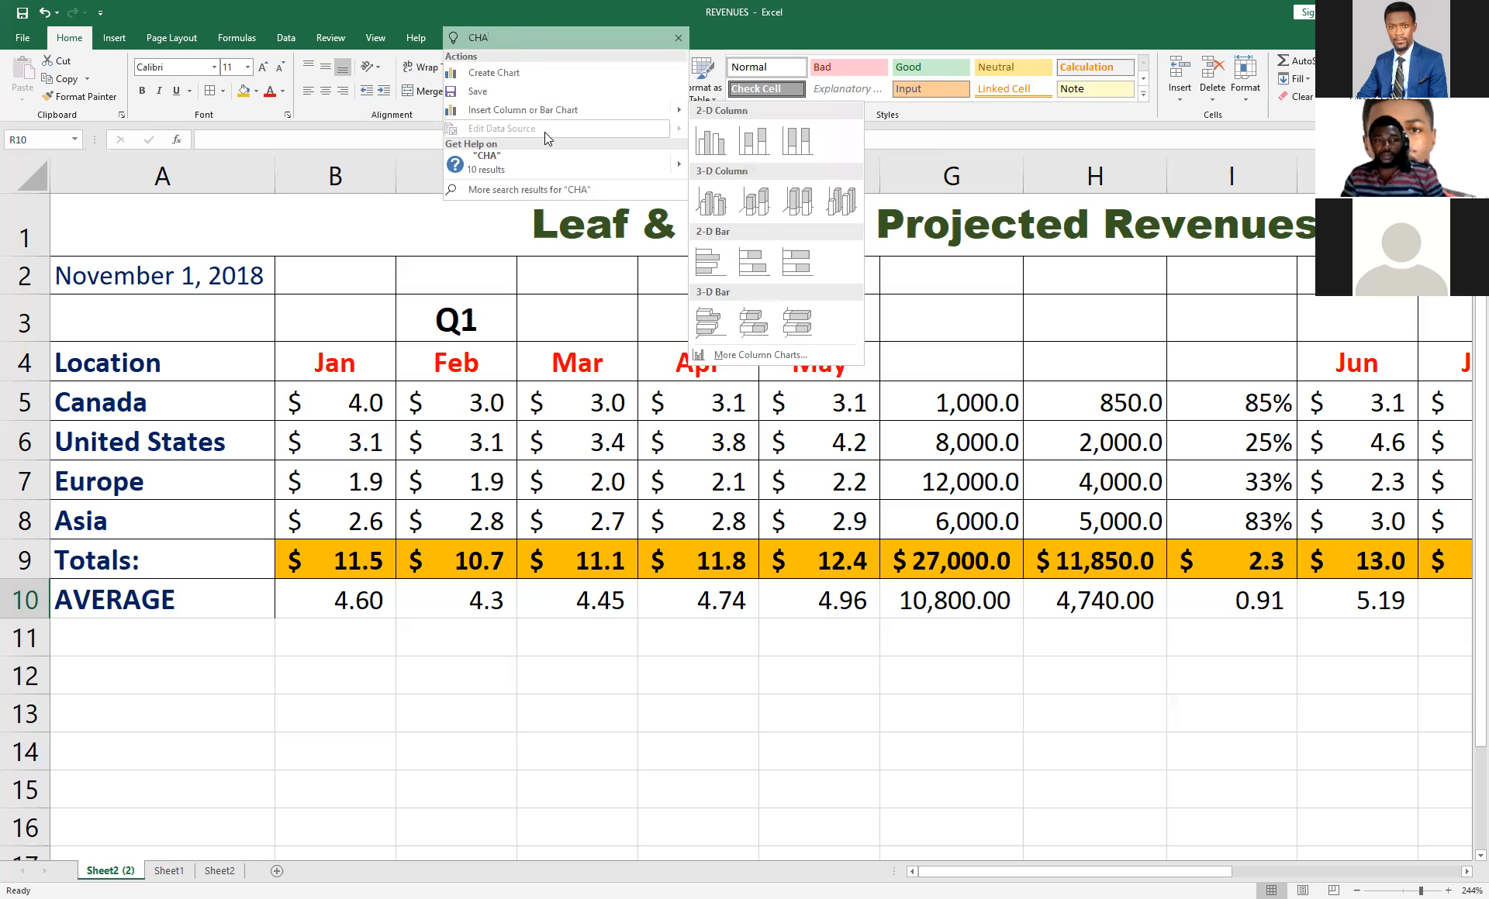
Replace the command search text with "ROW" to look up row commands, and leave the search without running any.
{"action": "left_click", "coordinate": [518, 34]}
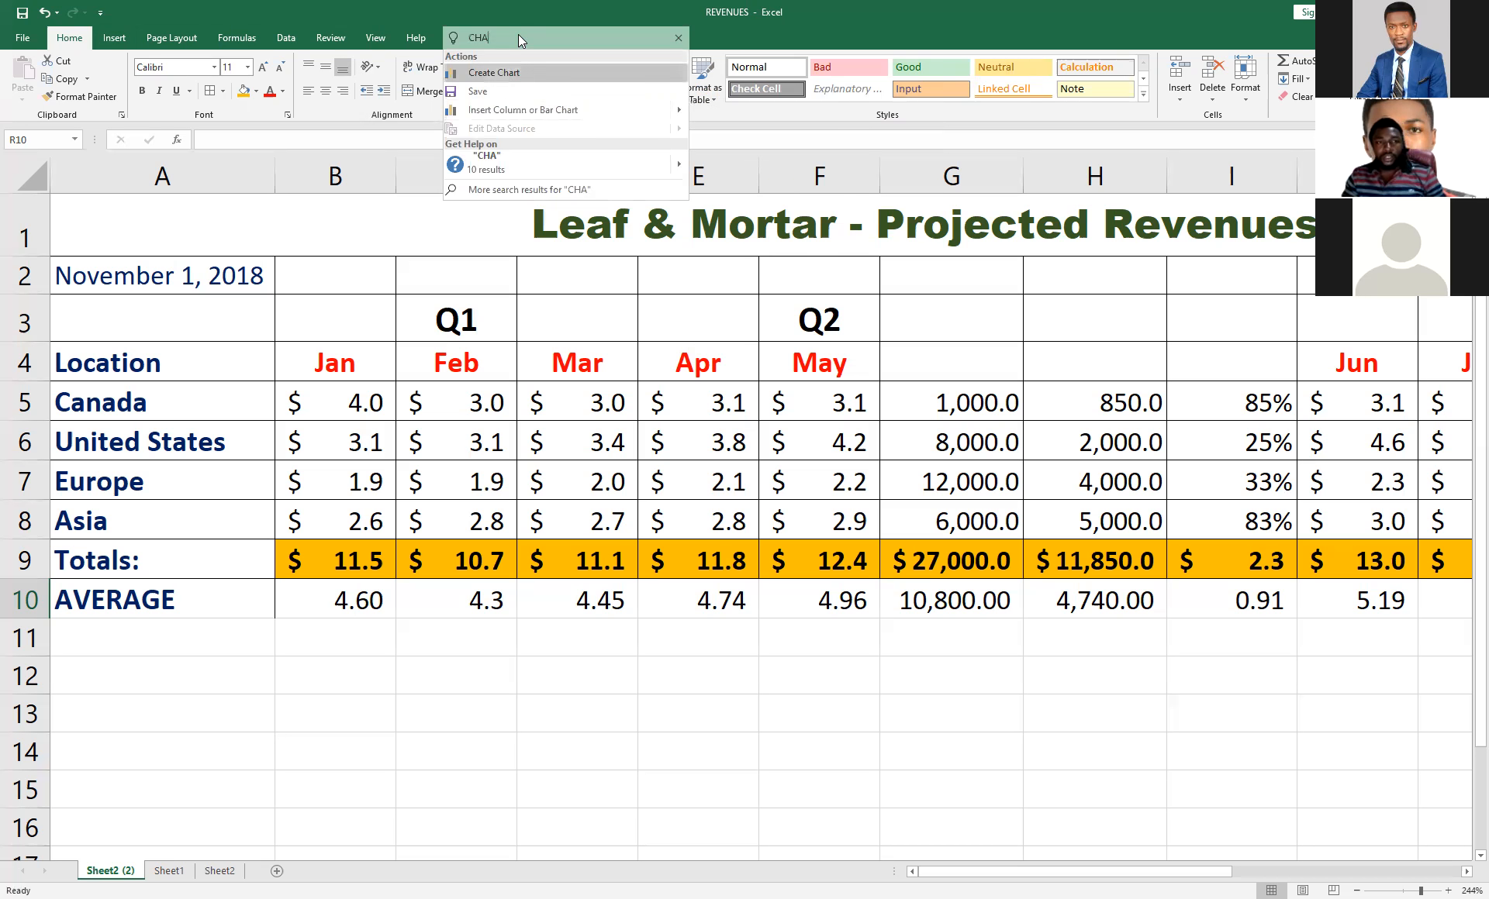
{"action": "key", "text": "BackSpace"}
{"action": "key", "text": "BackSpace"}
{"action": "key", "text": "BackSpace"}
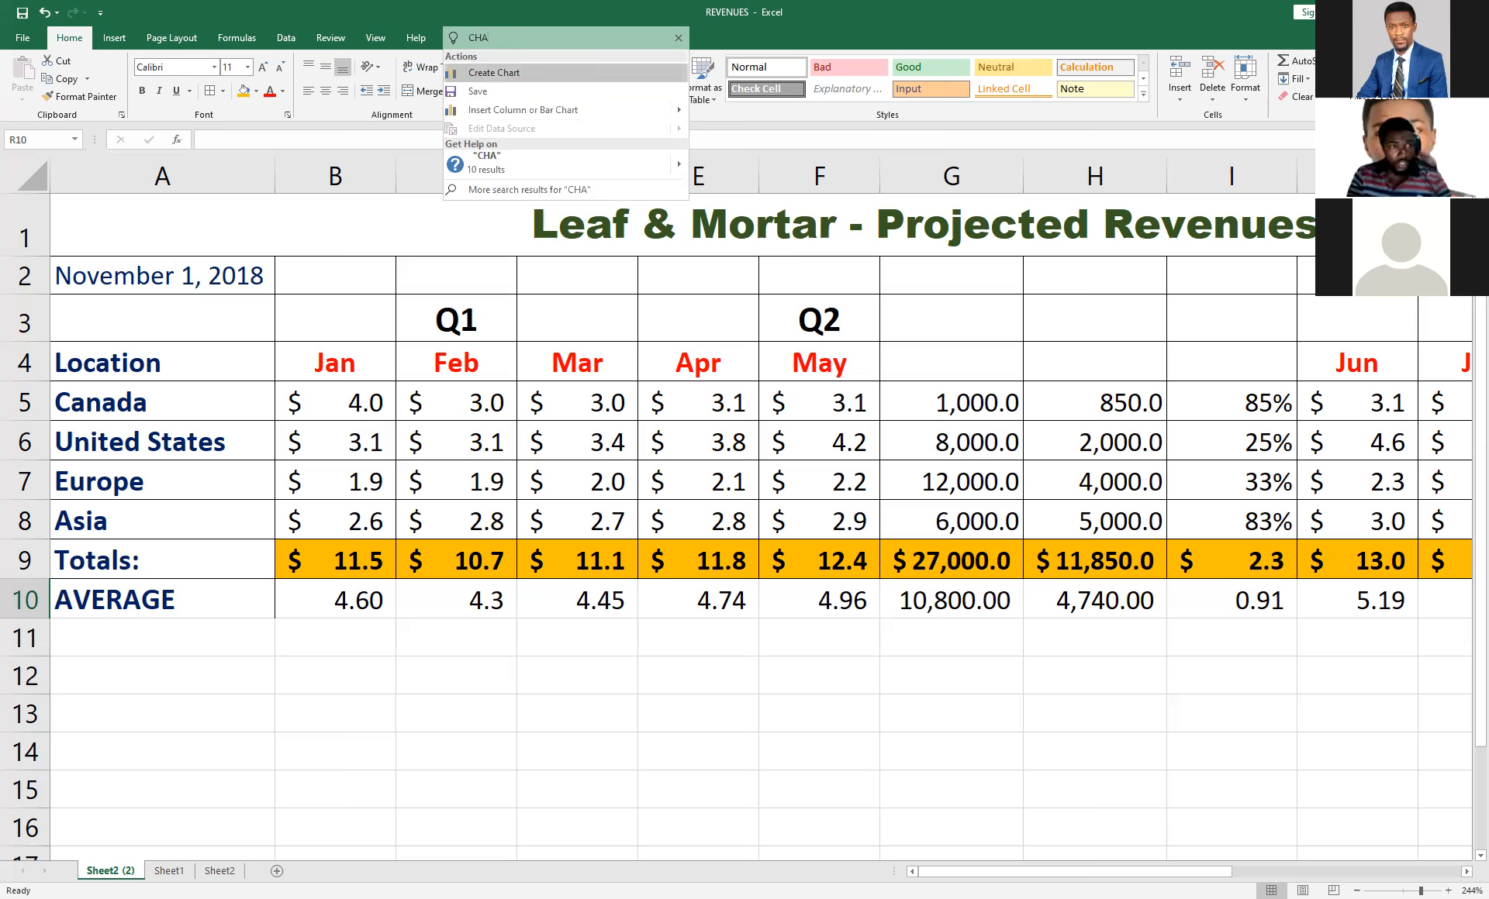
{"action": "type", "text": "RO"}
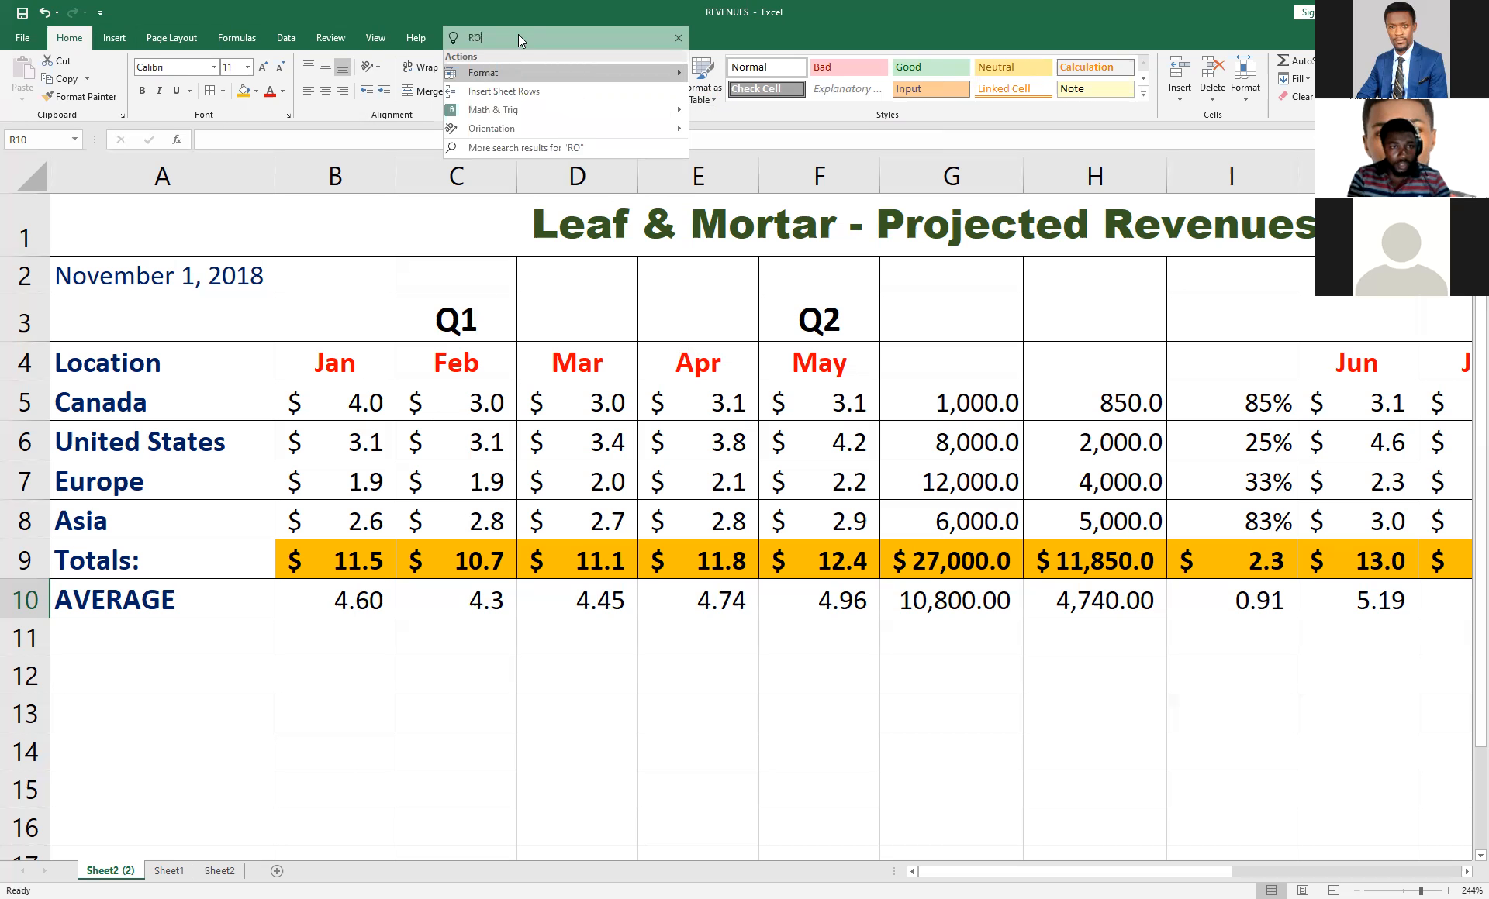
{"action": "type", "text": "W"}
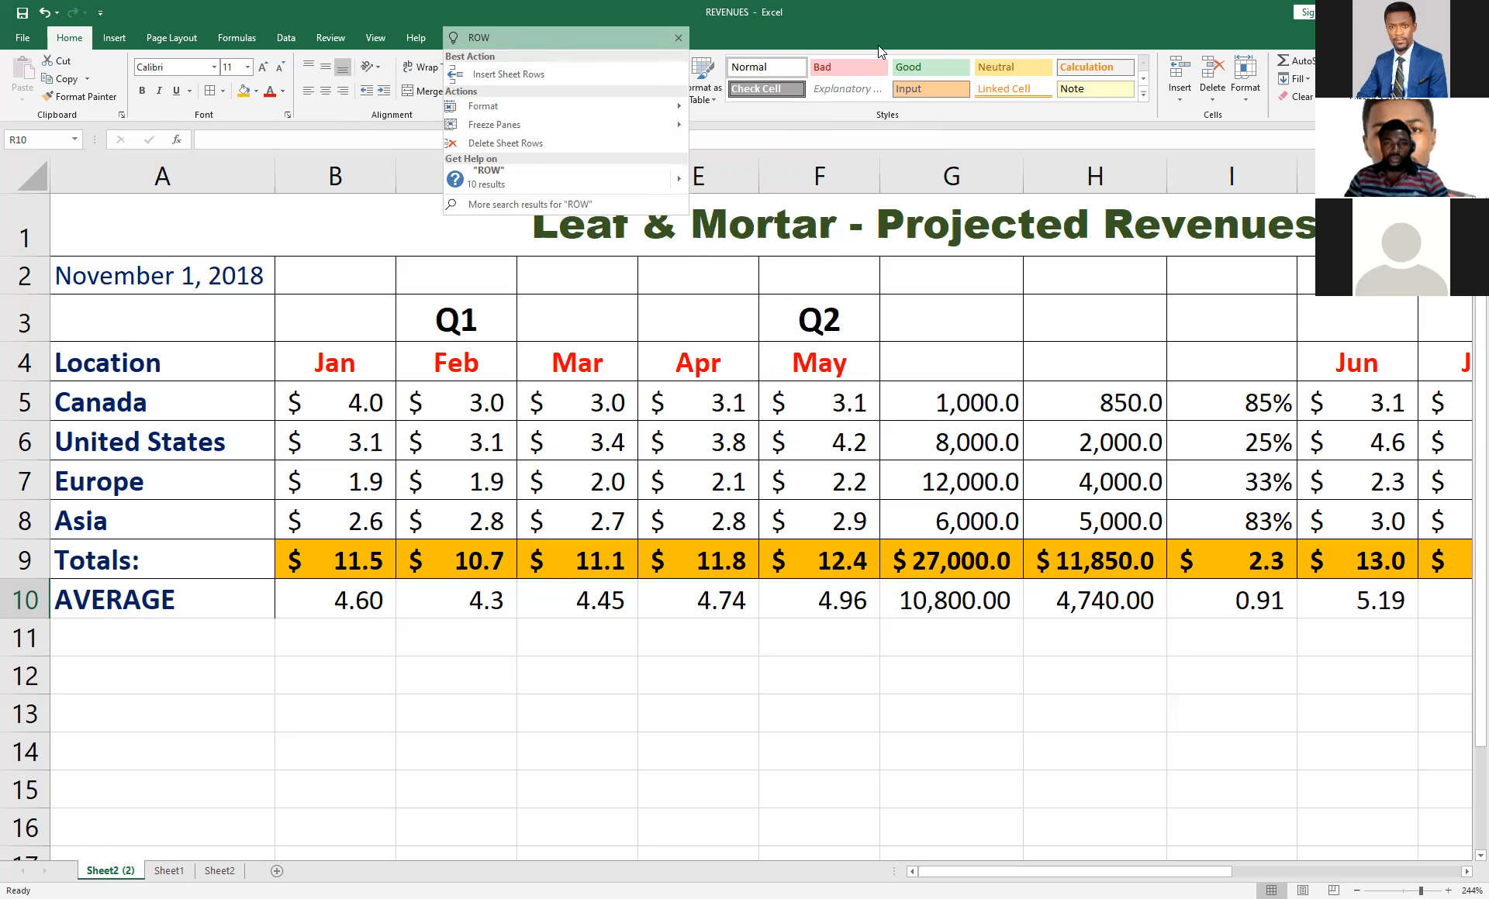
{"action": "left_click", "coordinate": [757, 31]}
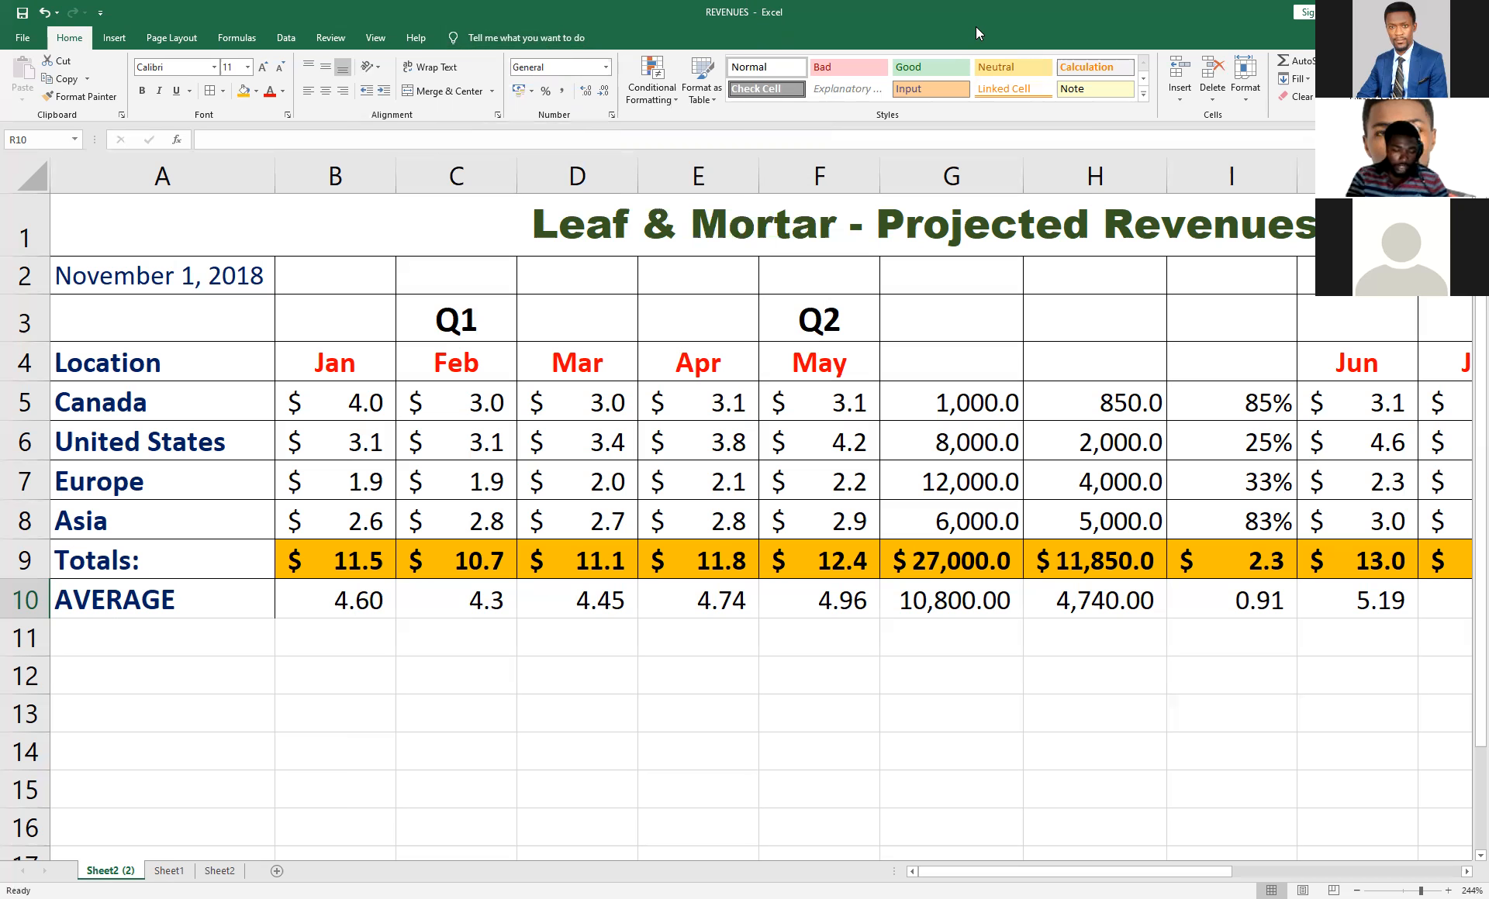
{"action": "key", "text": "alt+q"}
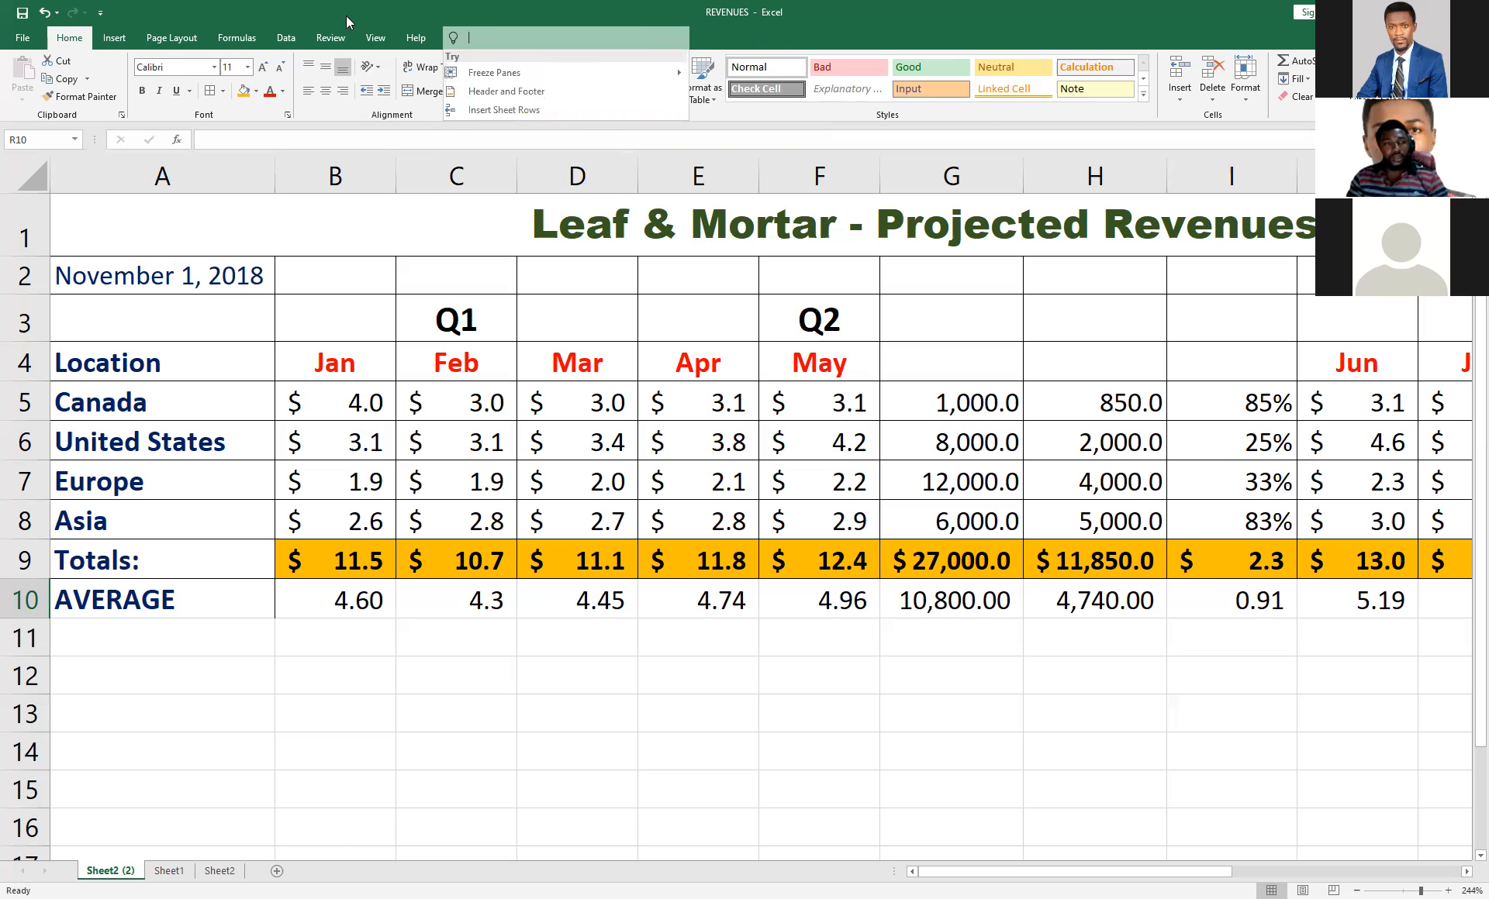
{"action": "left_click", "coordinate": [424, 27]}
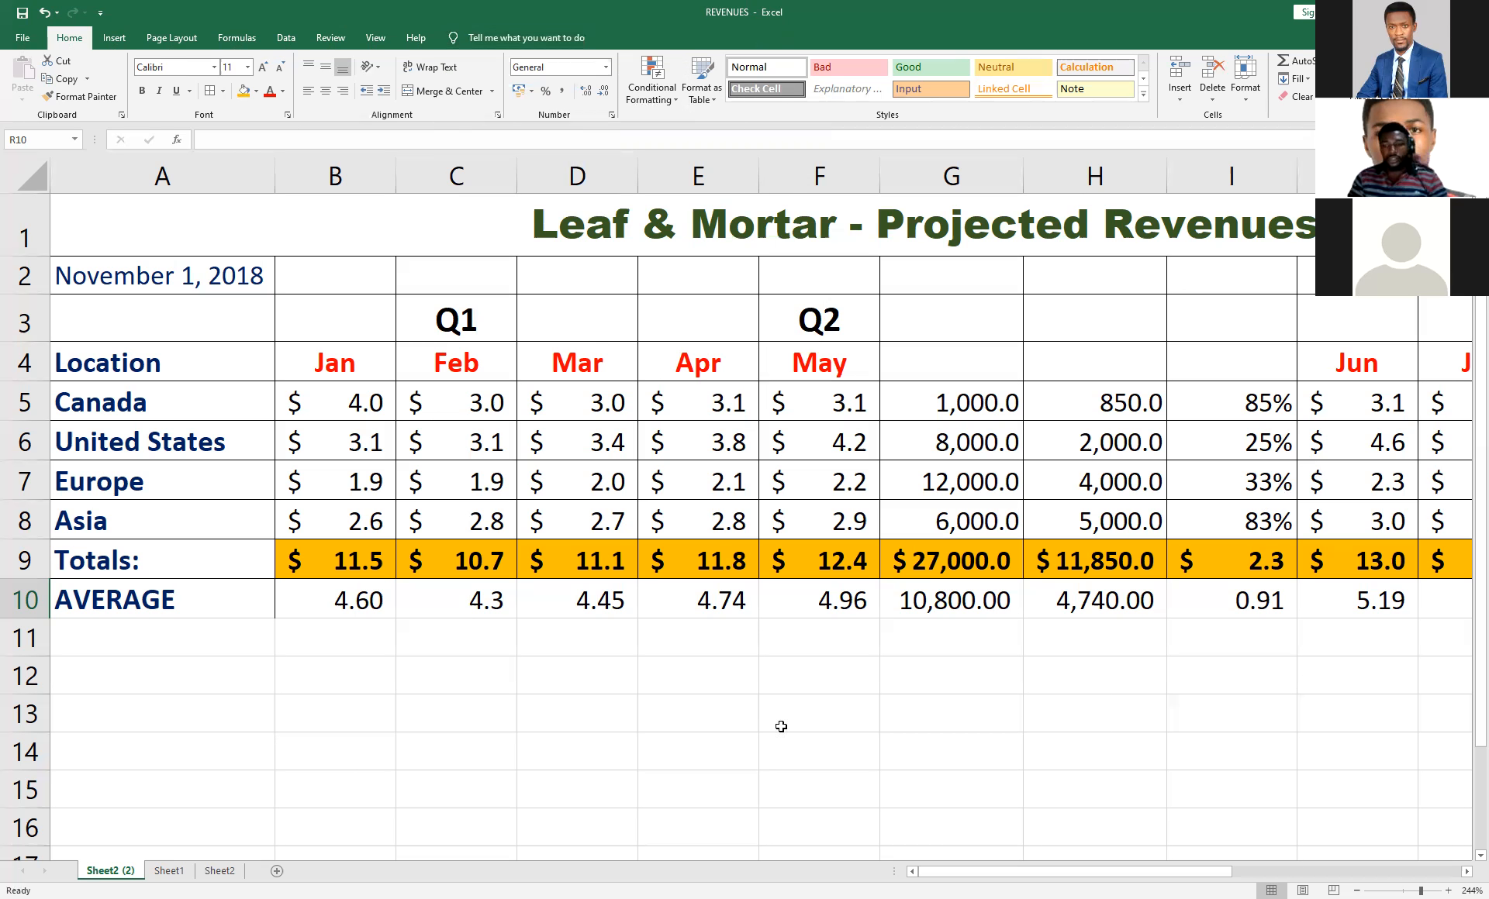
Set the worksheet's zoom magnification to 100%.
{"action": "left_click", "coordinate": [1472, 891]}
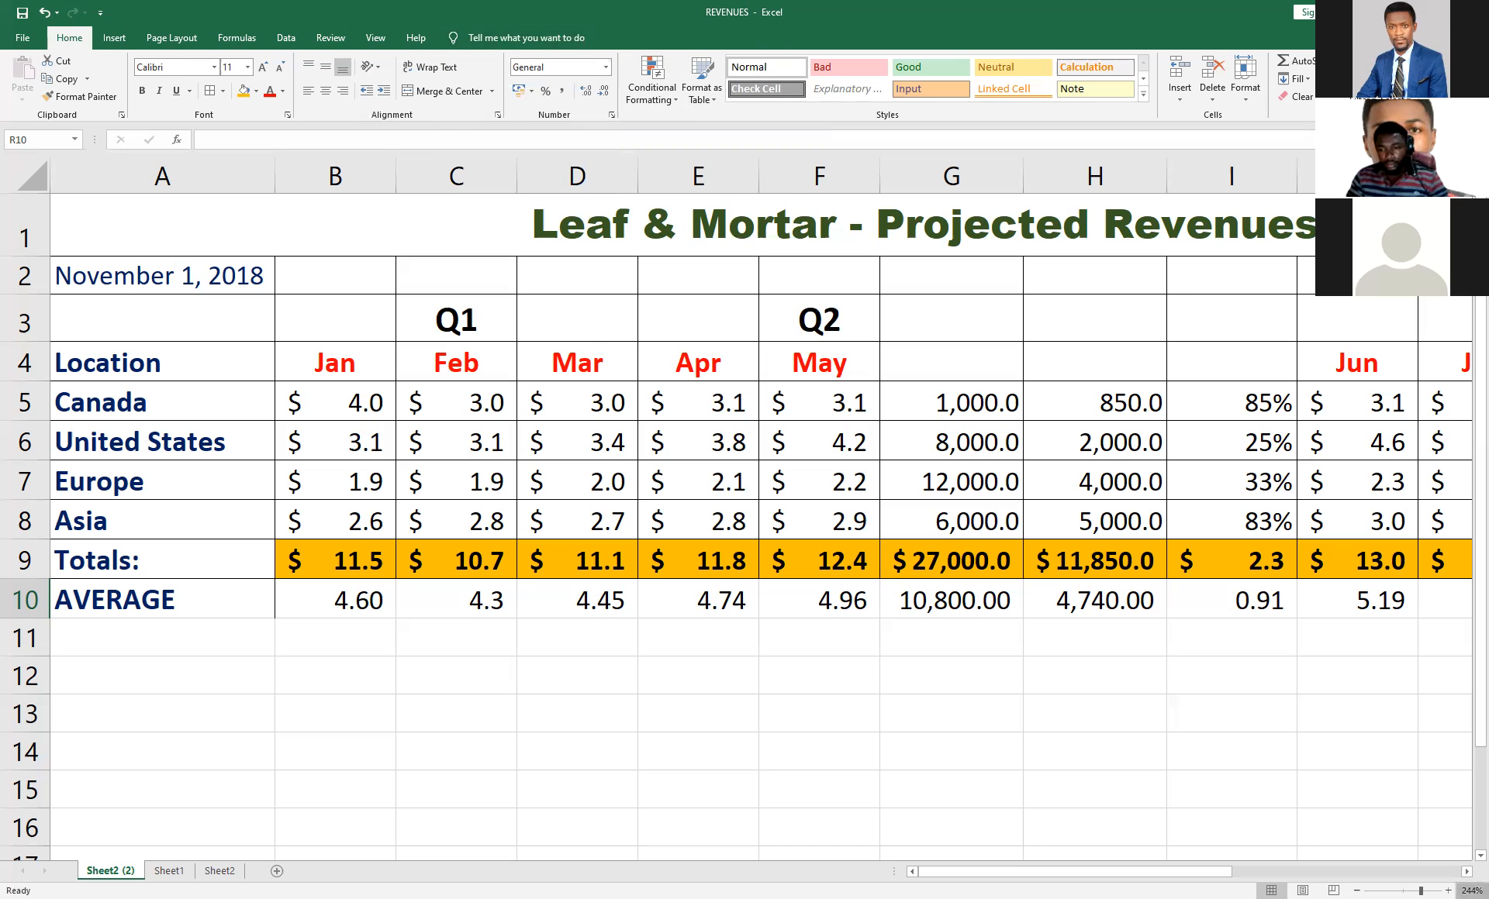
{"action": "left_click", "coordinate": [235, 369]}
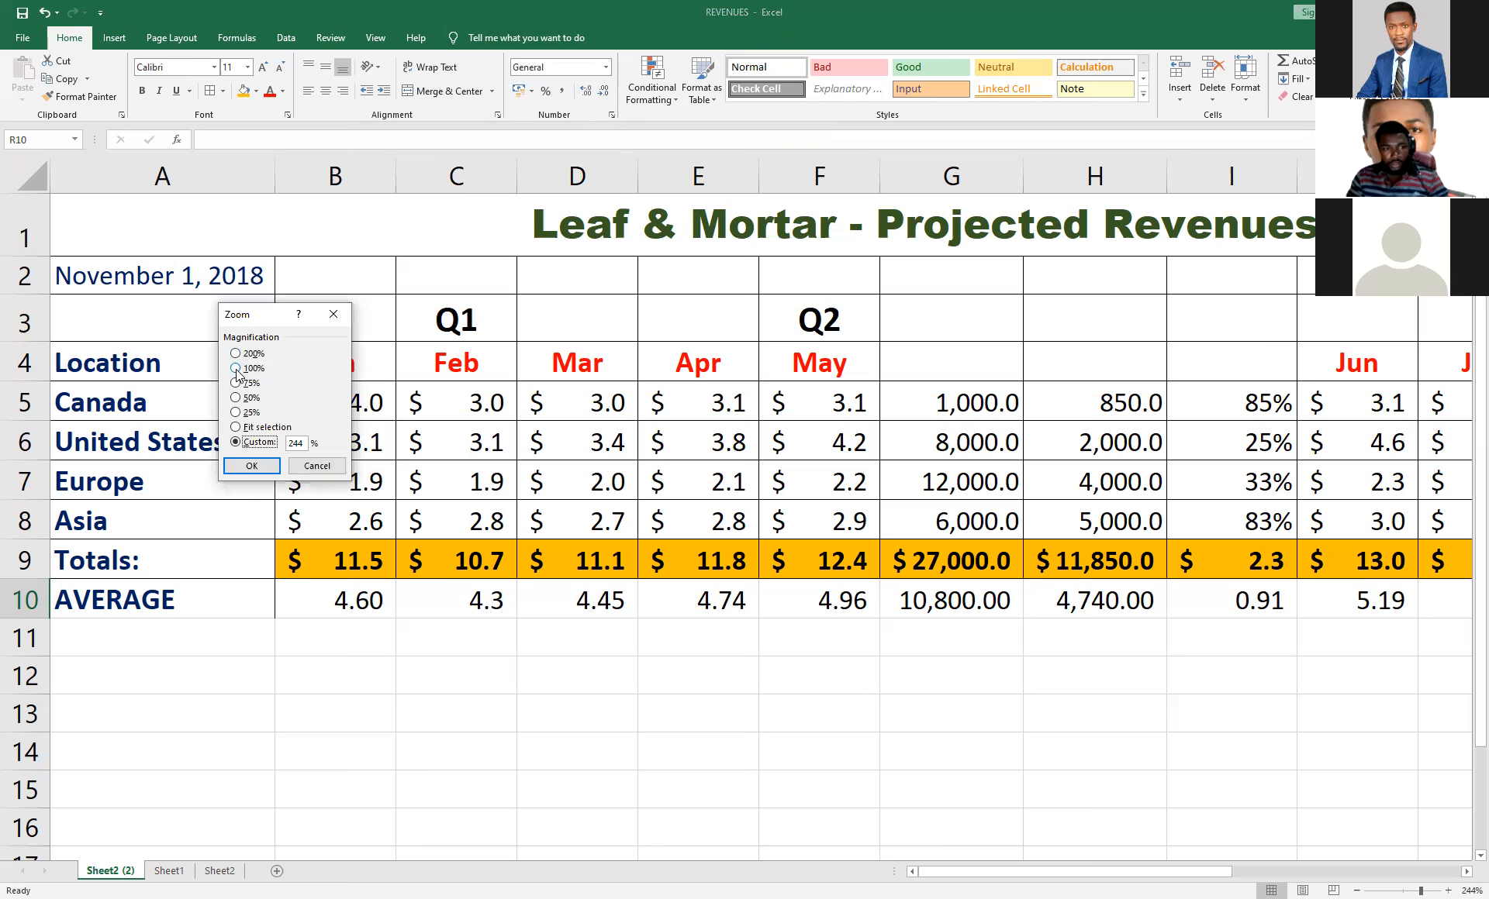
{"action": "key", "text": "Return"}
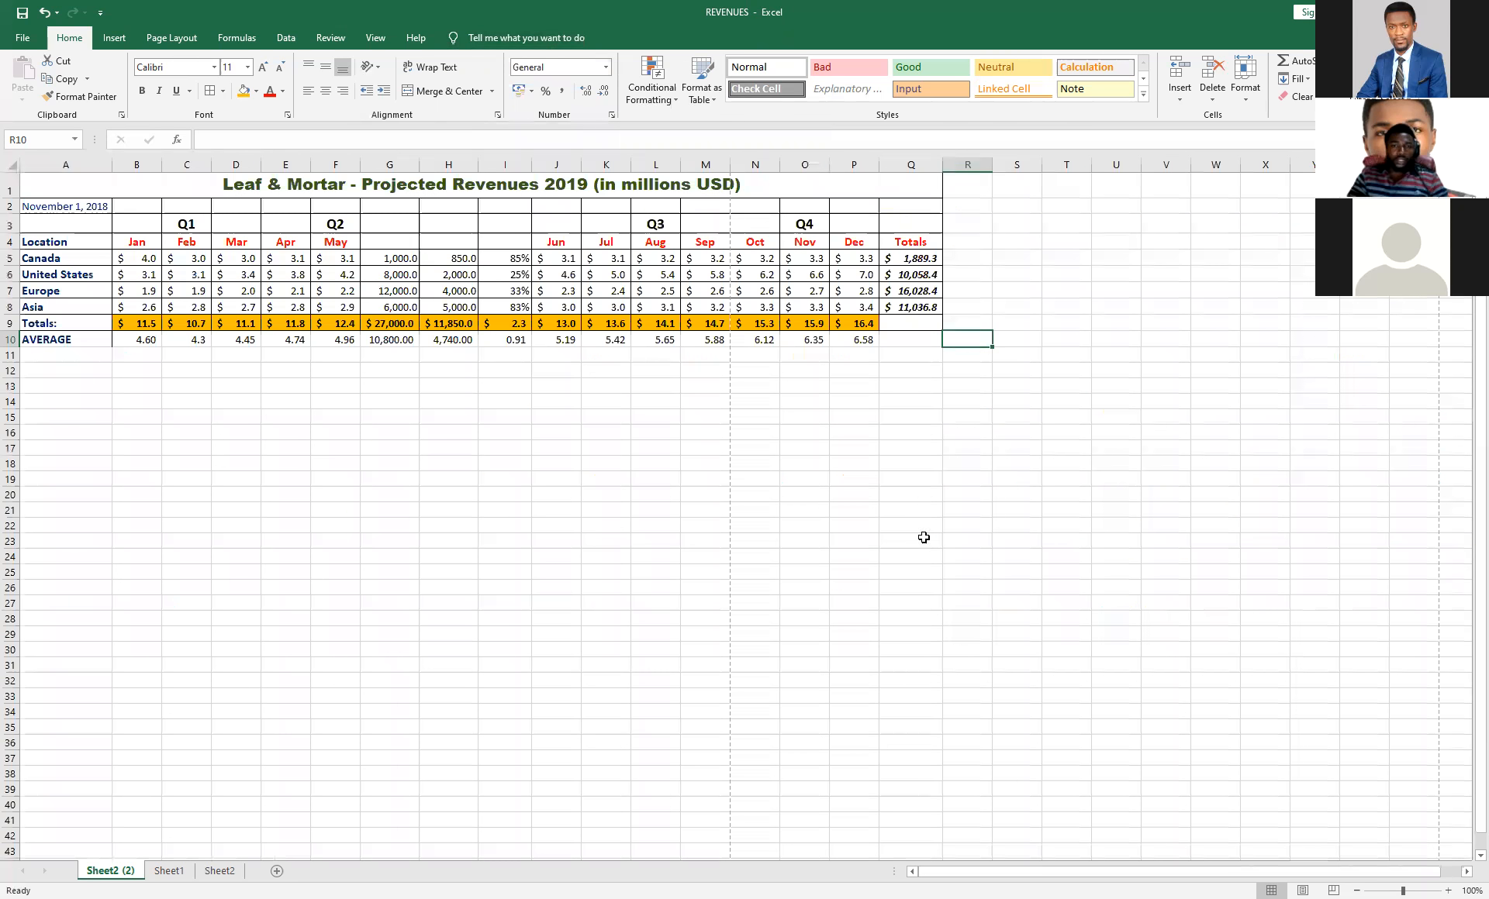